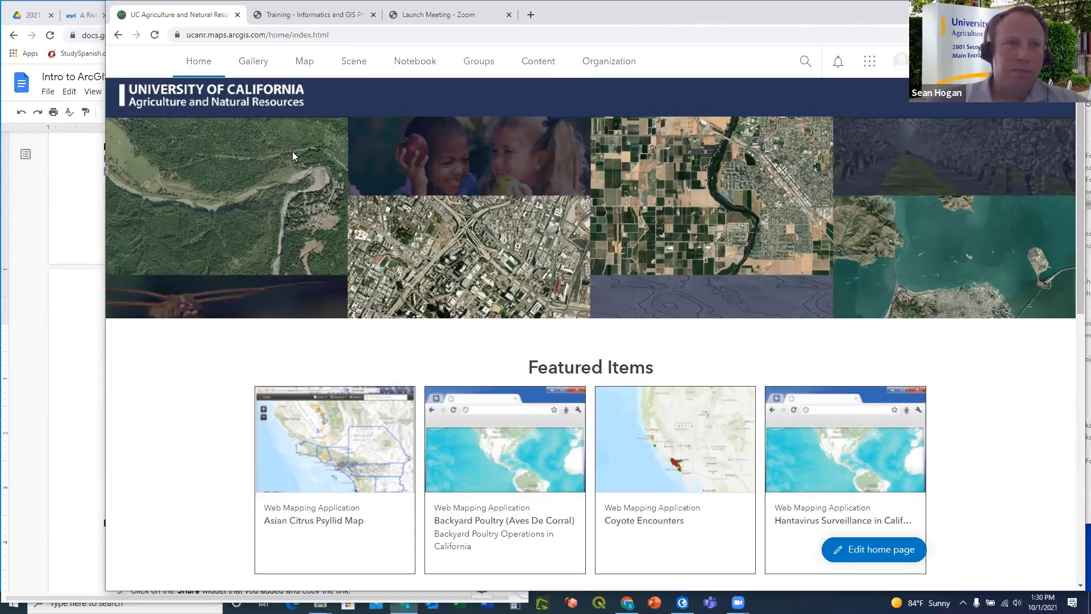
# Consult the Intro to ArcGIS Online Exercise document, return to the UC Agriculture and Natural Resources home page and maximize its window
pyautogui.click(73, 304)
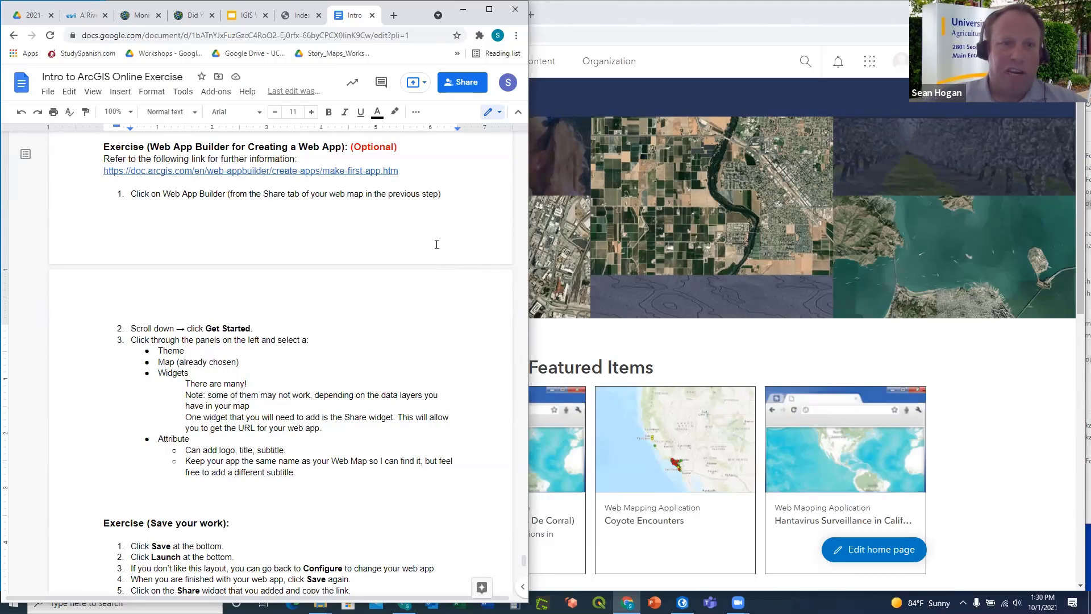
pyautogui.click(790, 98)
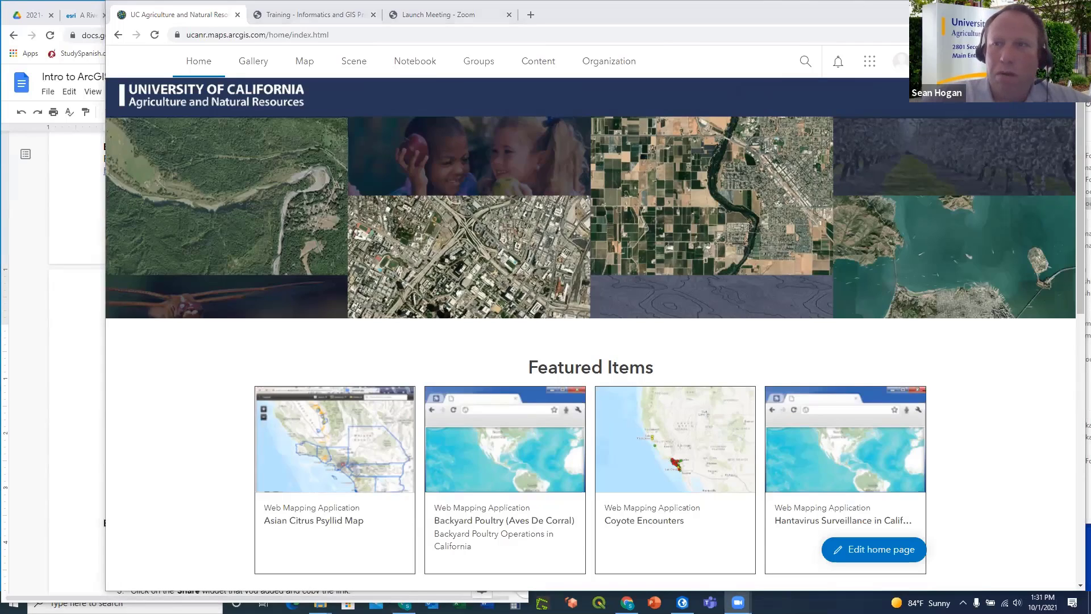
pyautogui.doubleClick(654, 14)
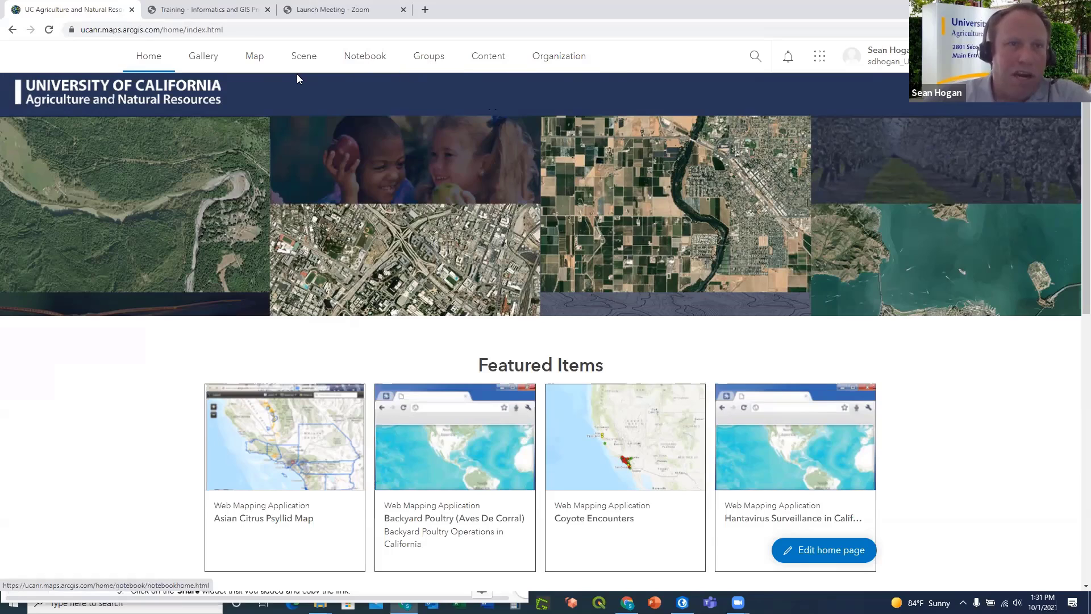
# Open the organization's gallery and filter its items to the Maps type
pyautogui.click(205, 60)
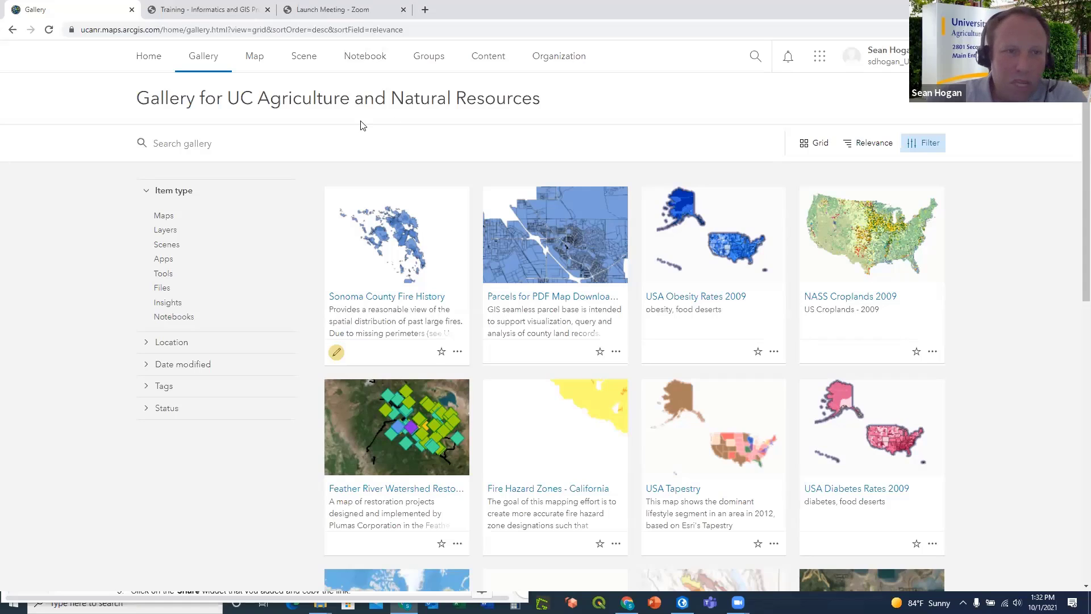
pyautogui.click(163, 217)
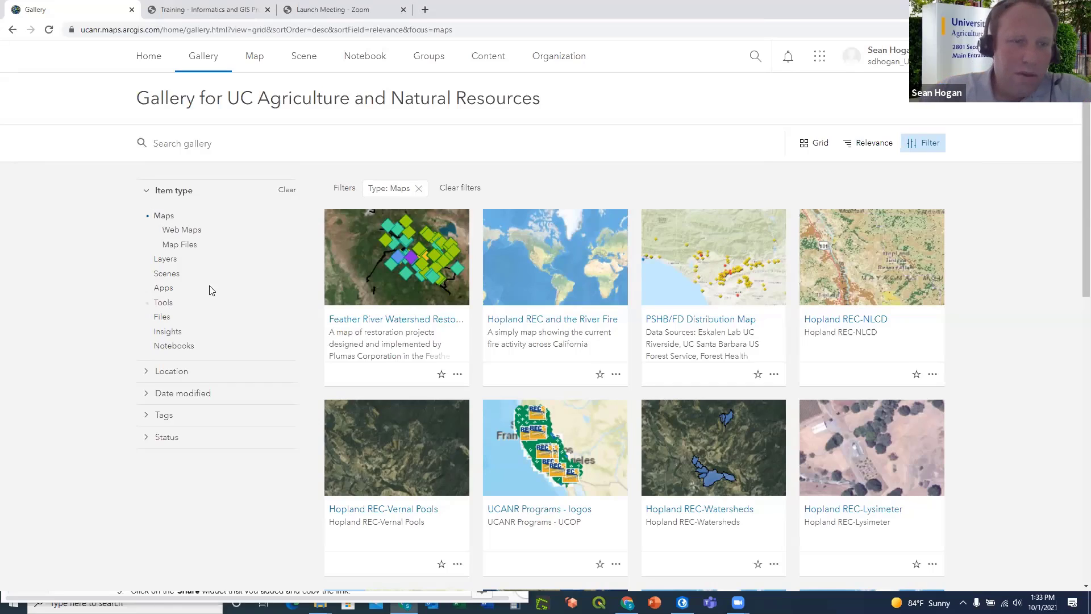
# Open a new map in the map viewer and view the site navigation choices available from it
pyautogui.click(251, 56)
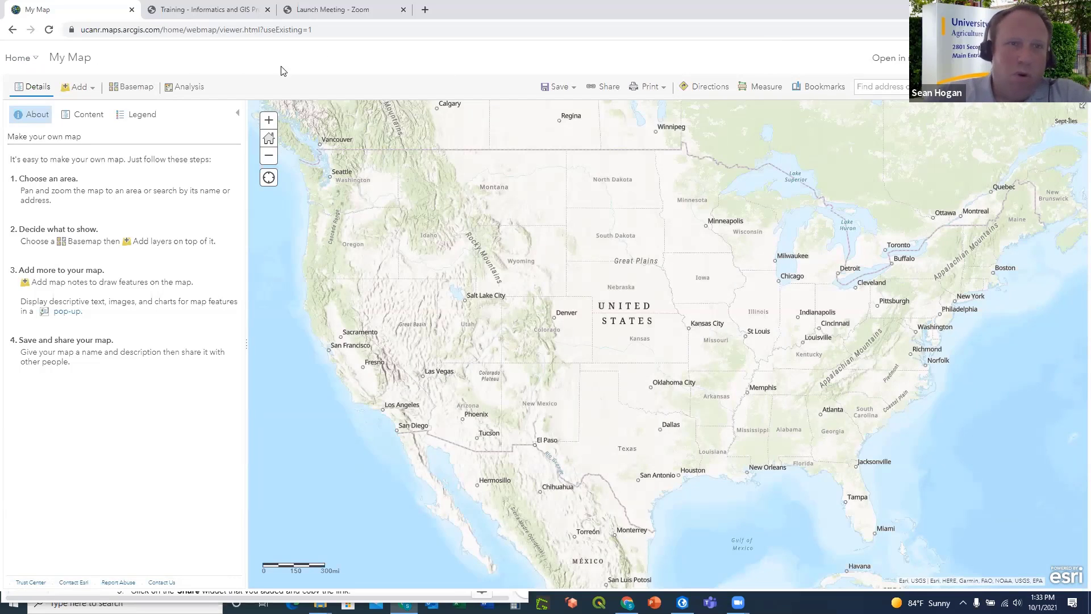
pyautogui.click(34, 59)
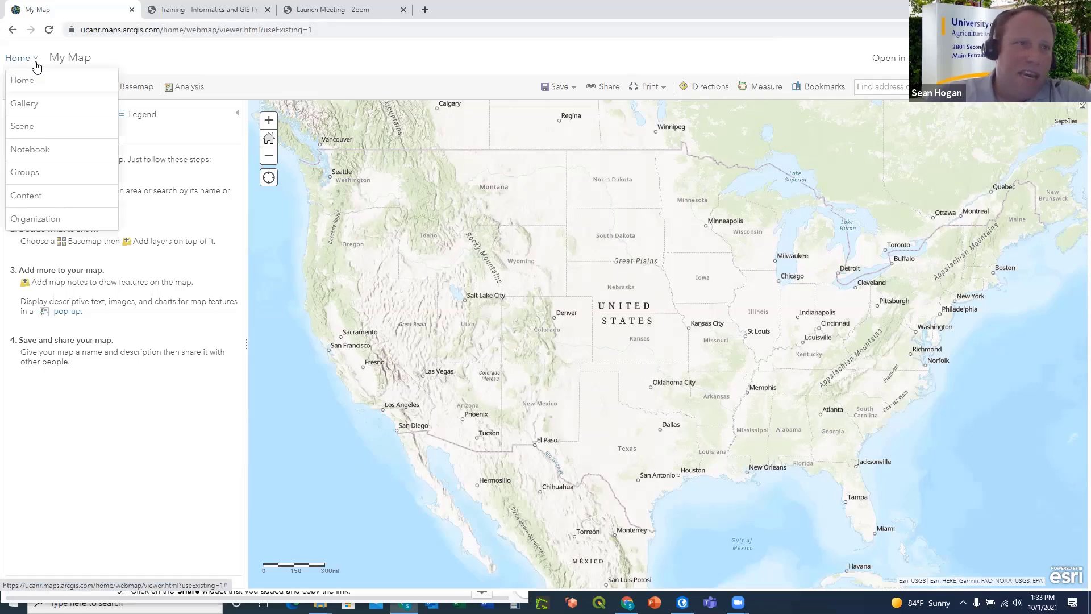
pyautogui.click(173, 67)
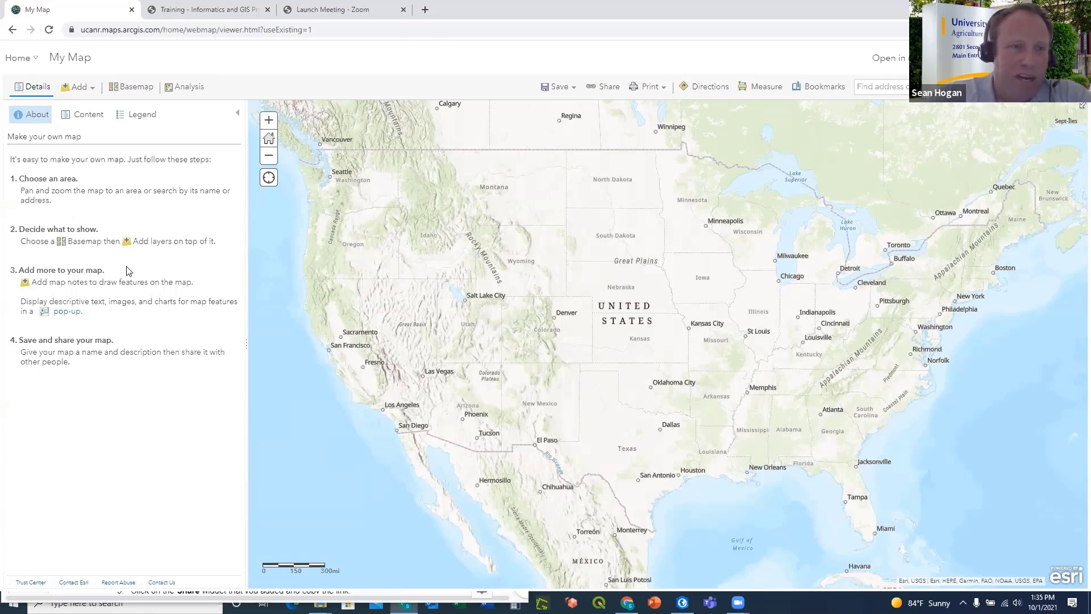
# Show the map's contents and search ArcGIS Online for layers matching "counties"
pyautogui.click(86, 115)
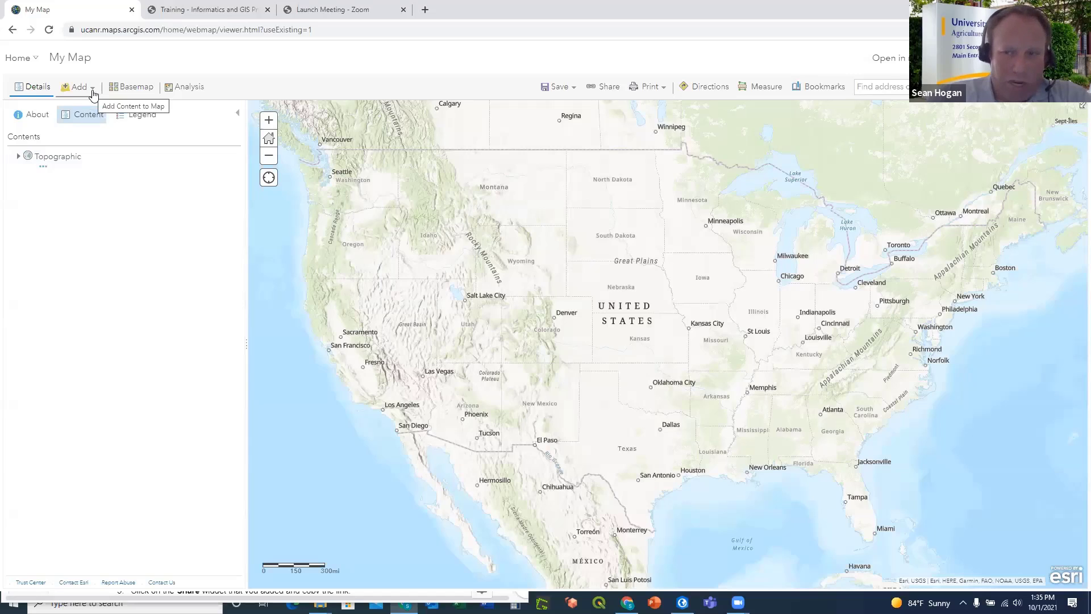
pyautogui.click(94, 92)
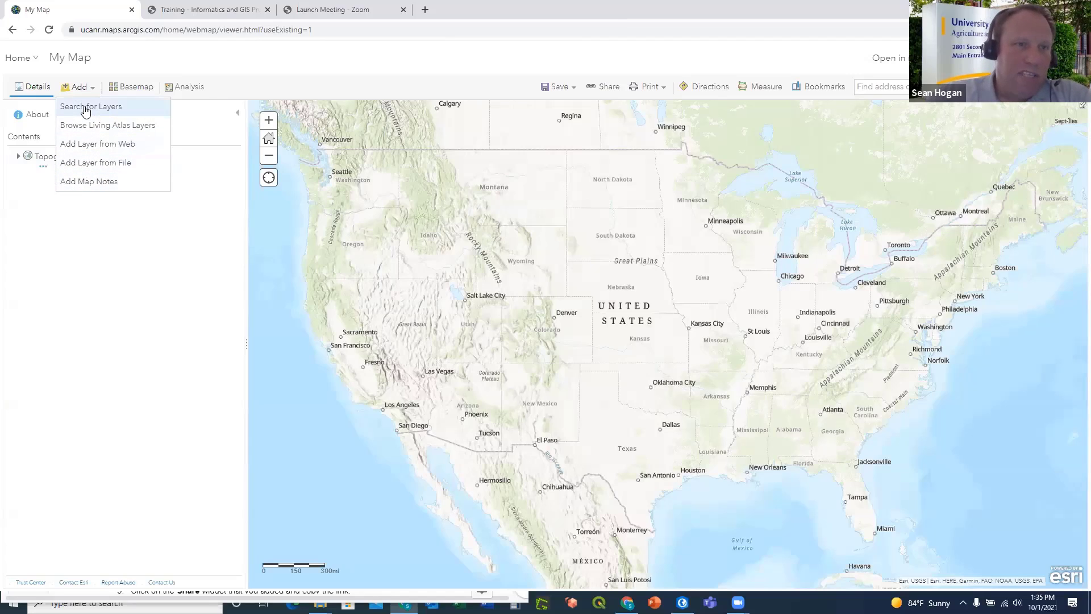
pyautogui.click(86, 109)
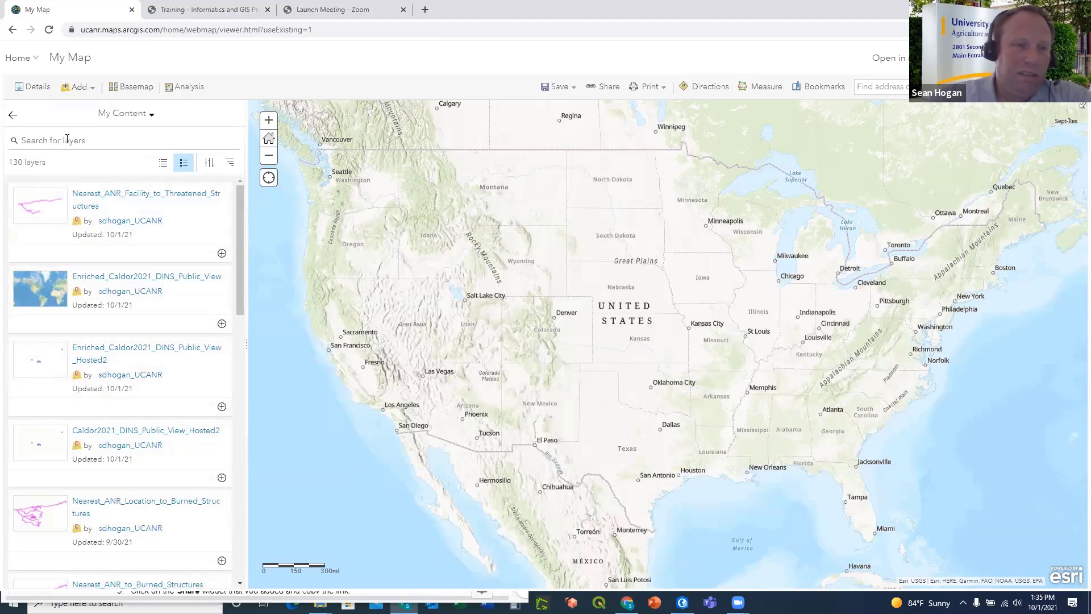
pyautogui.click(59, 140)
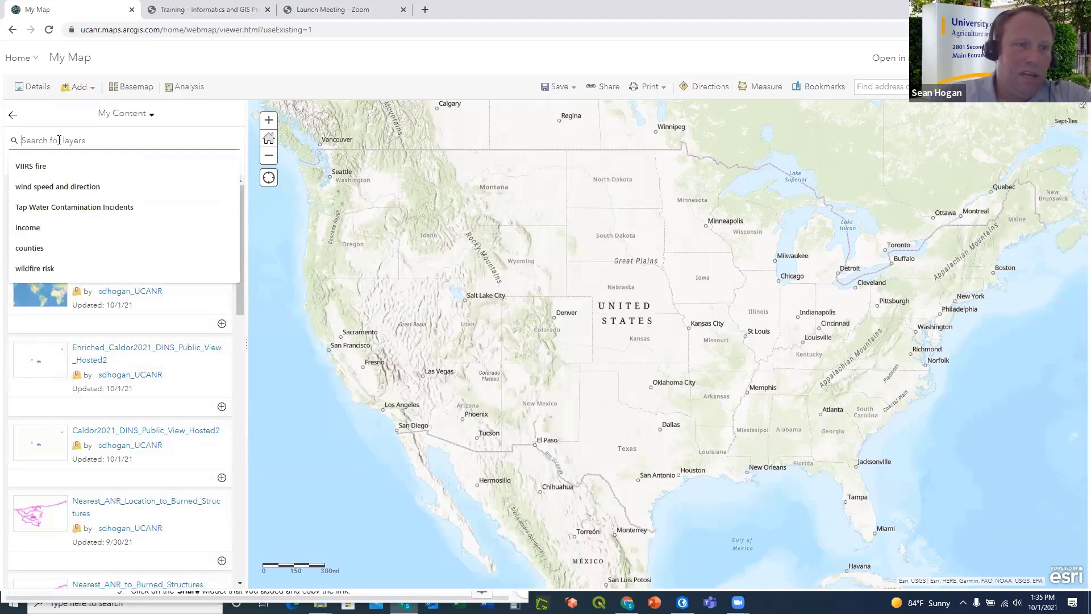
pyautogui.click(149, 114)
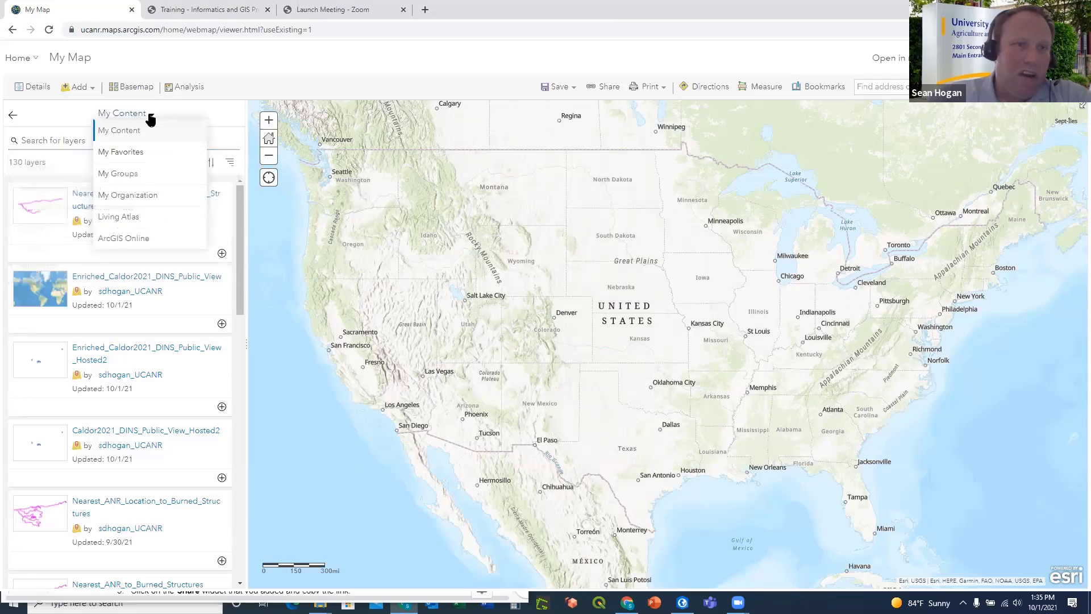
pyautogui.click(141, 237)
pyautogui.click(84, 140)
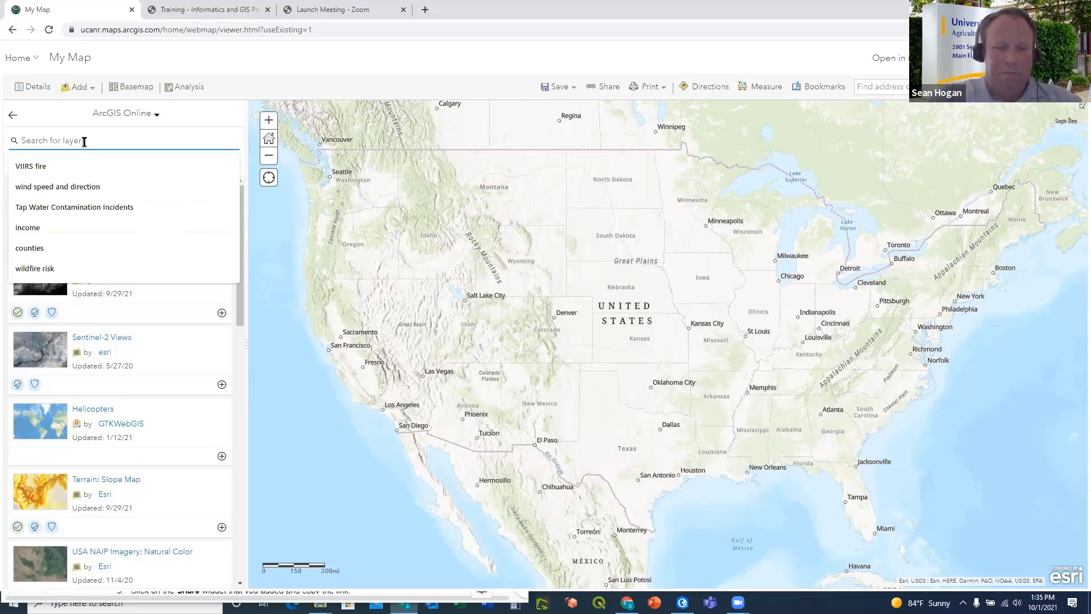
pyautogui.write('counties')
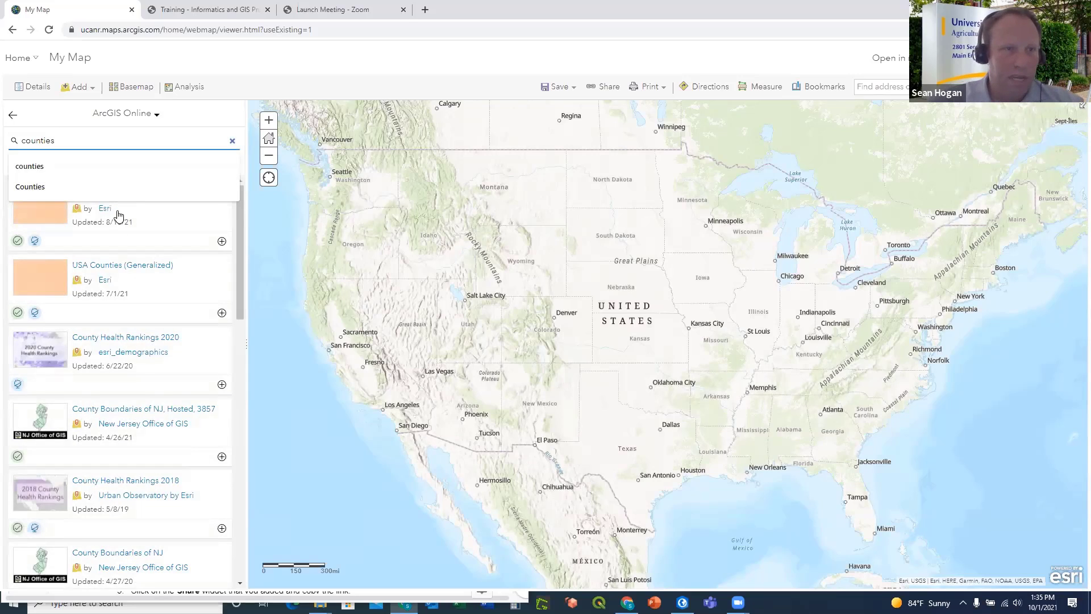
# Add Esri's USA Counties feature layer to the map and return to the contents list
pyautogui.click(62, 213)
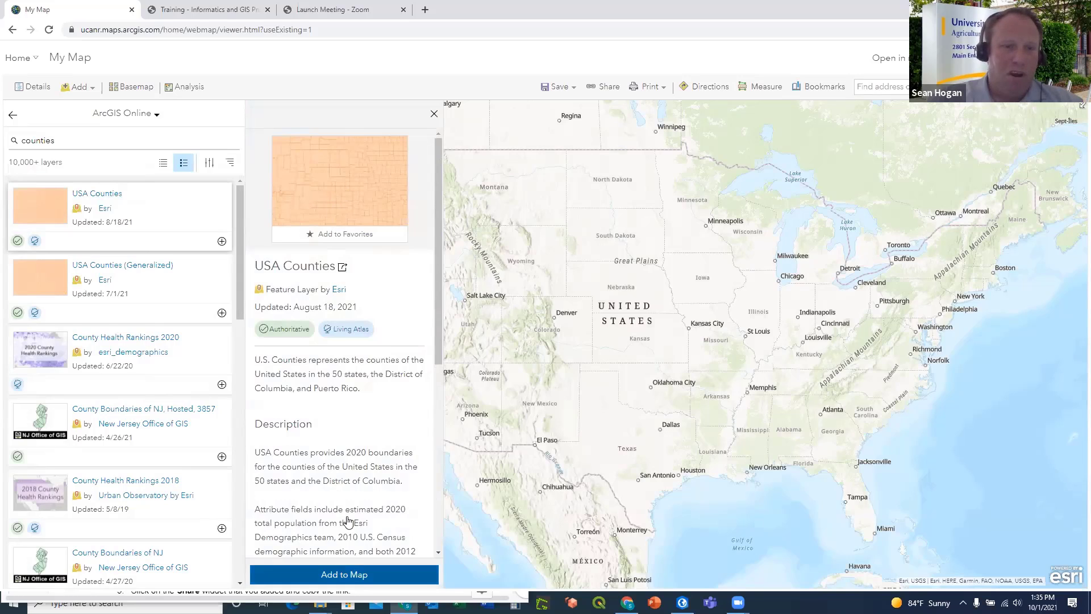
pyautogui.click(359, 579)
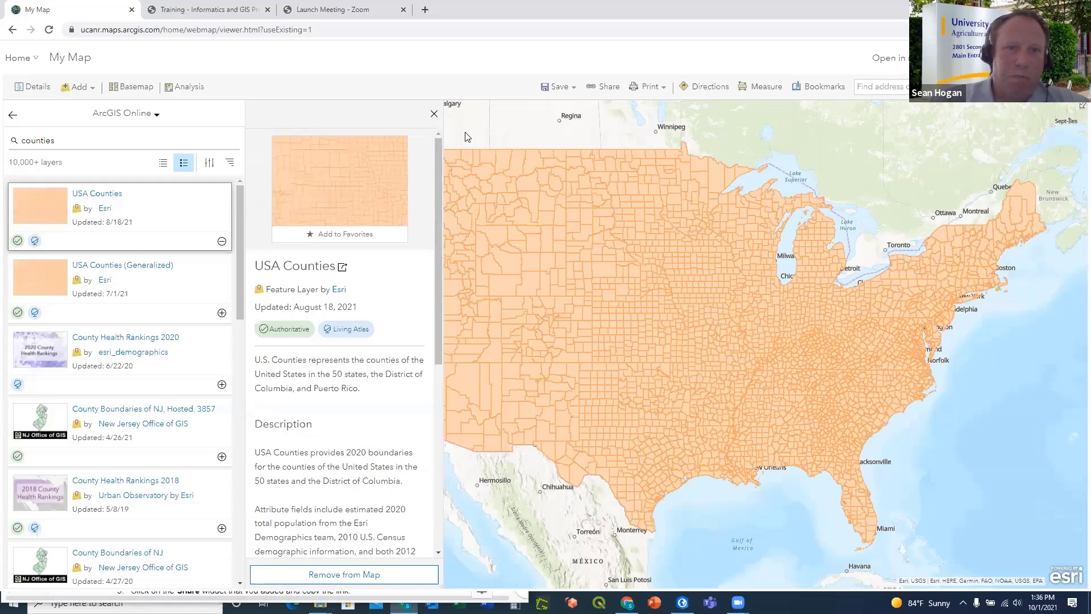
pyautogui.click(12, 118)
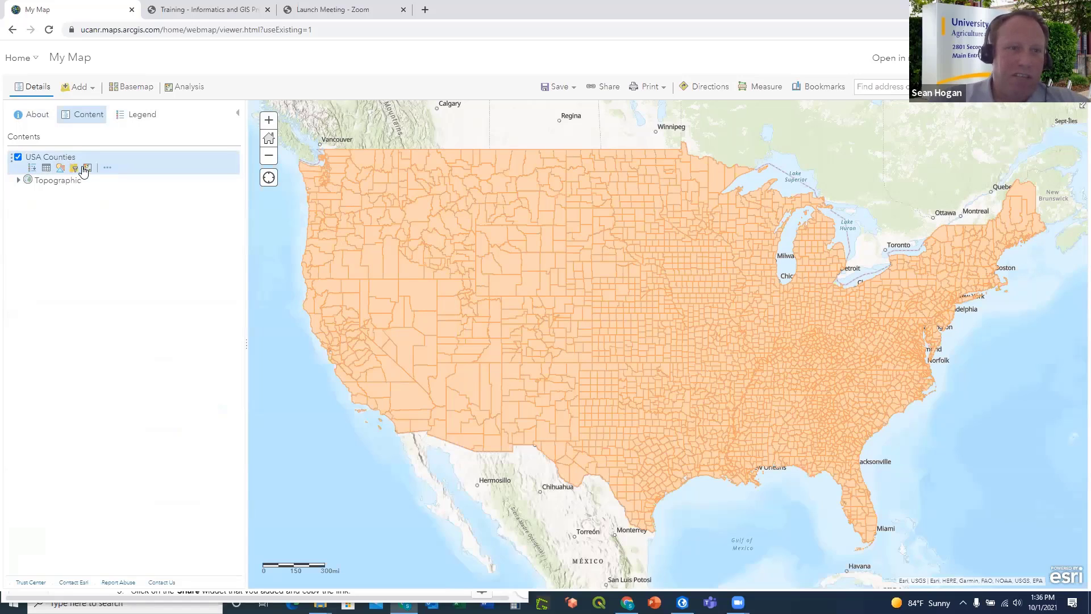
# Examine the USA Counties layer's symbol and its attribute table, enlarging the table to read more rows, and close it
pyautogui.click(32, 168)
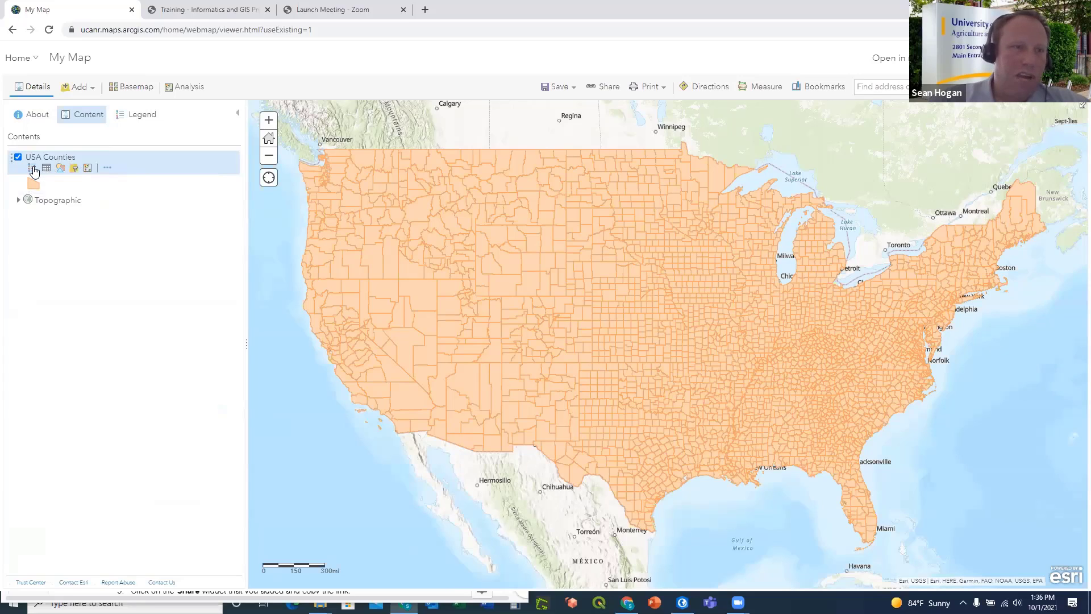
pyautogui.click(33, 168)
pyautogui.click(46, 168)
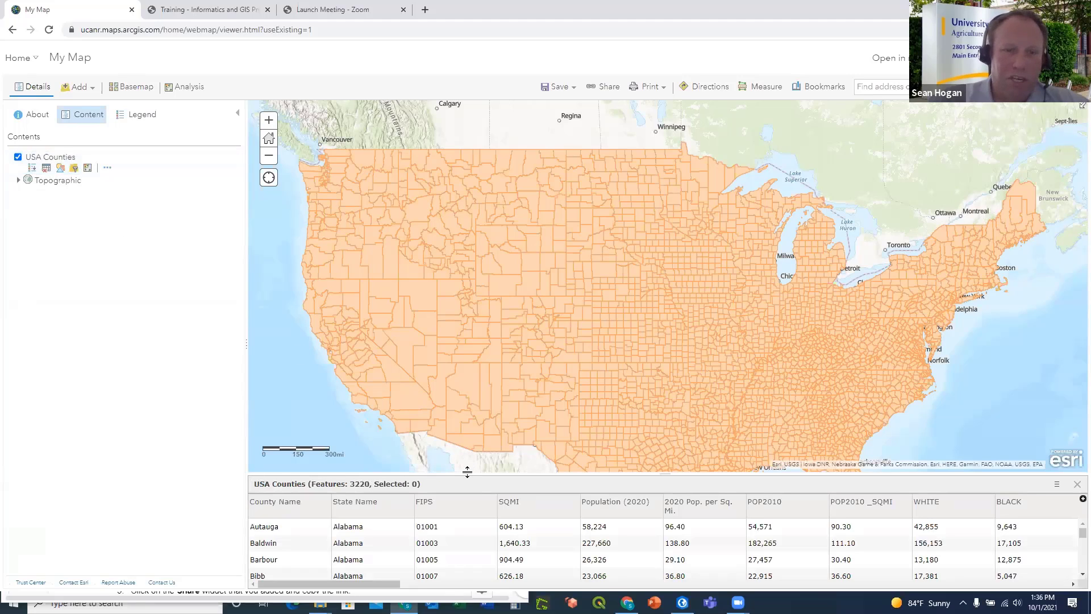
pyautogui.moveTo(468, 472); pyautogui.dragTo(485, 313)
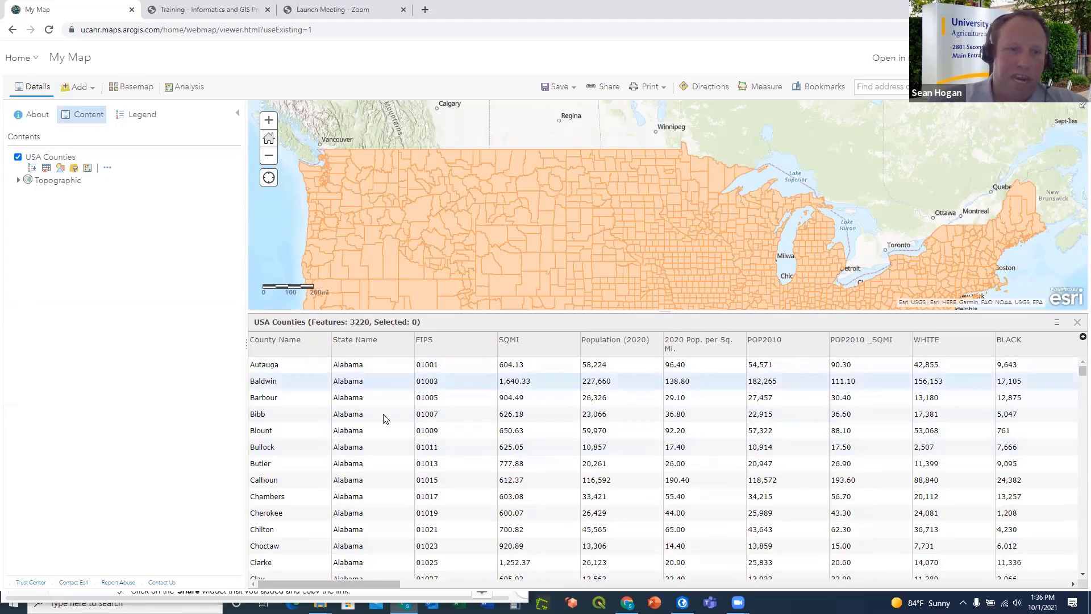
pyautogui.moveTo(479, 311); pyautogui.dragTo(470, 467)
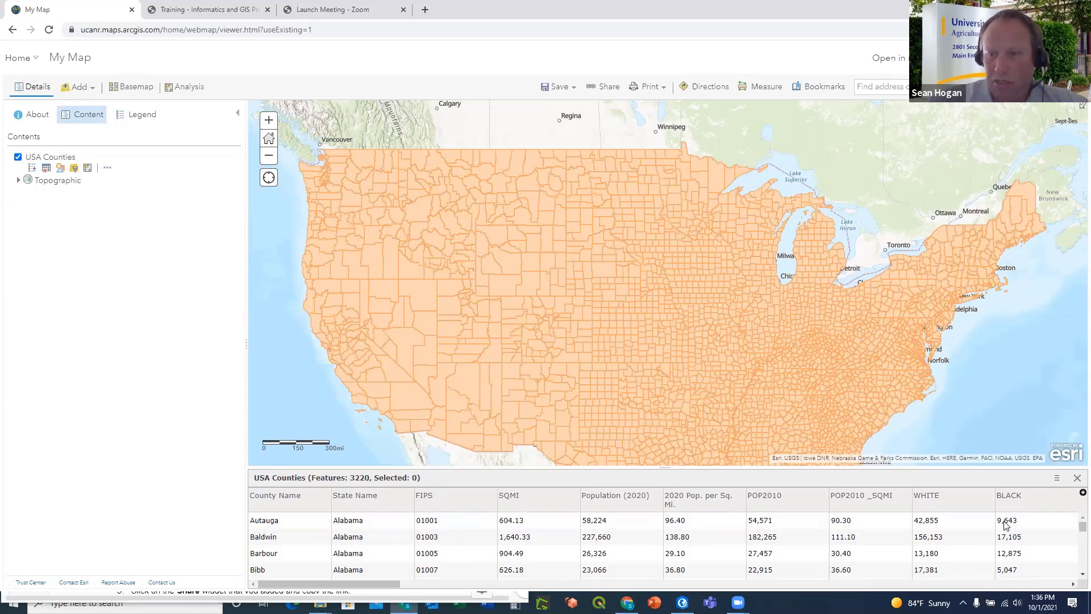
pyautogui.click(1077, 478)
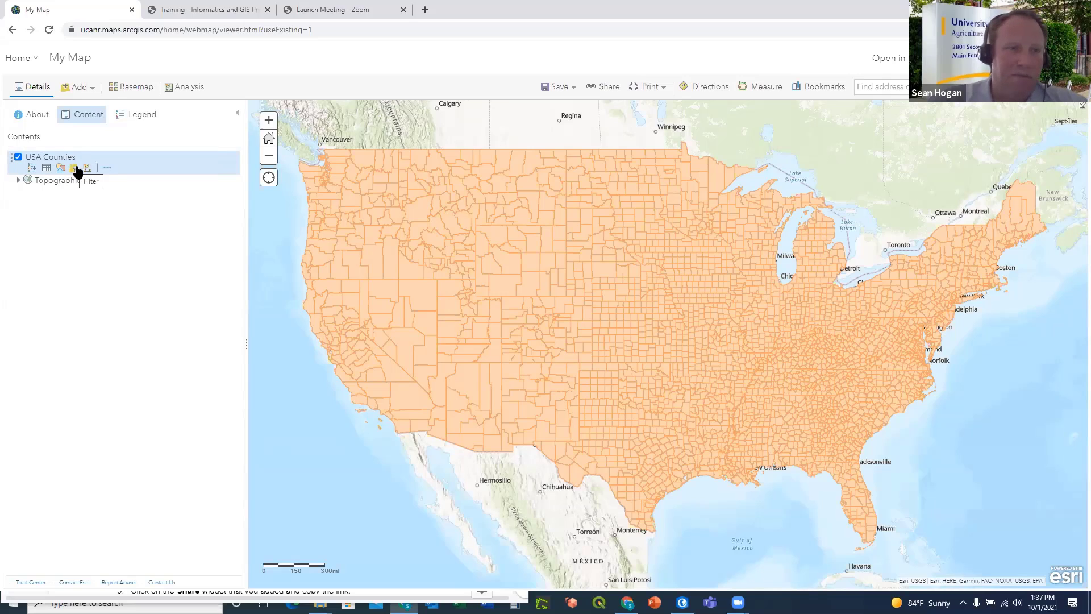
# Try adjusting the USA Counties layer's visible range and return its outer limit to World
pyautogui.click(107, 171)
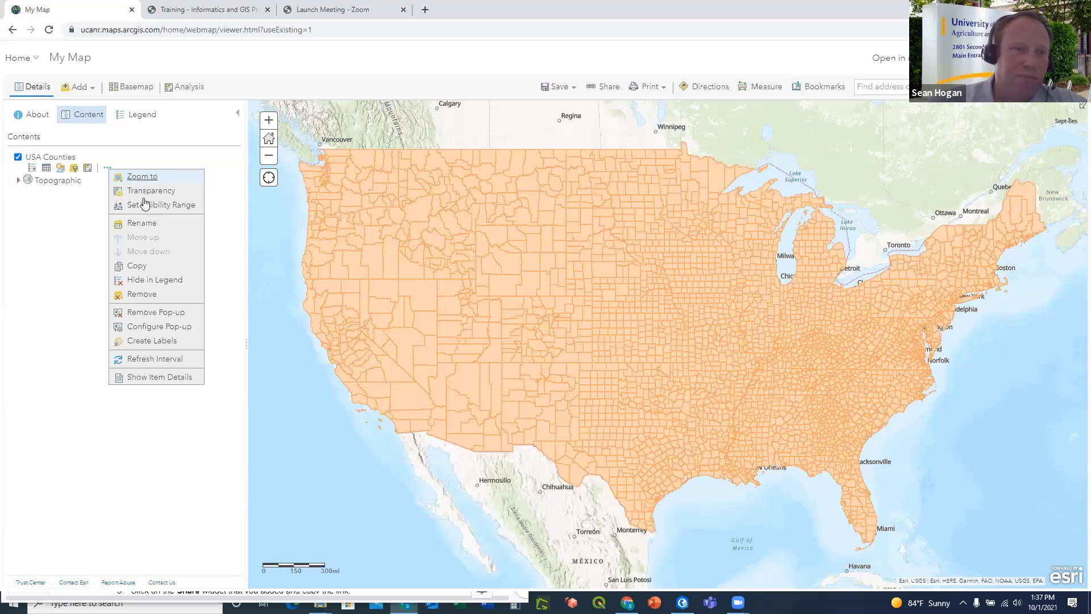
pyautogui.moveTo(145, 197)
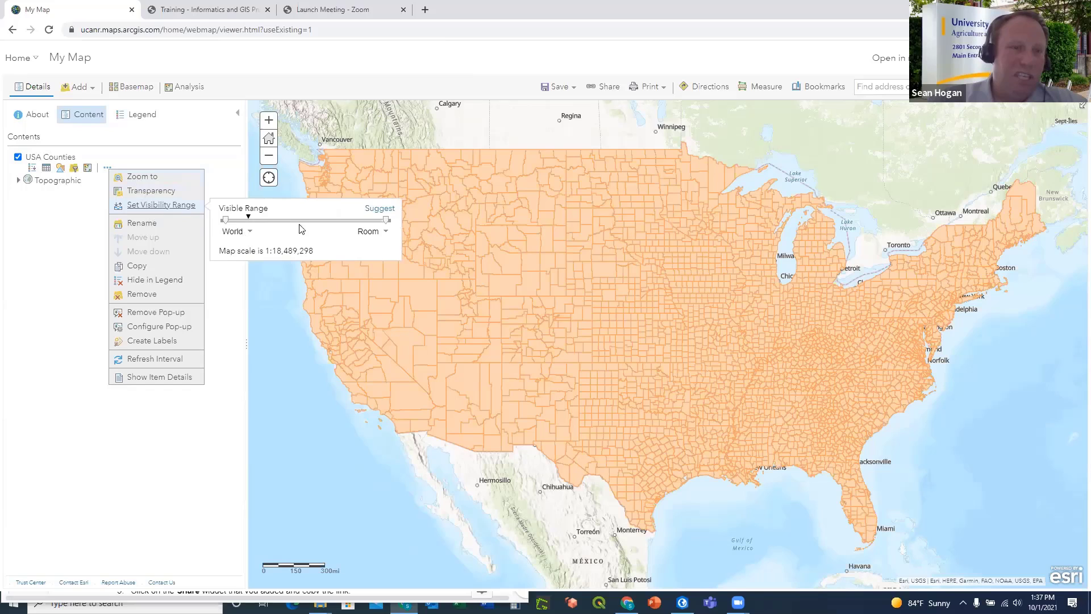
pyautogui.moveTo(225, 220)
pyautogui.mouseDown()
pyautogui.moveTo(294, 226)
pyautogui.moveTo(225, 222)
pyautogui.mouseUp()
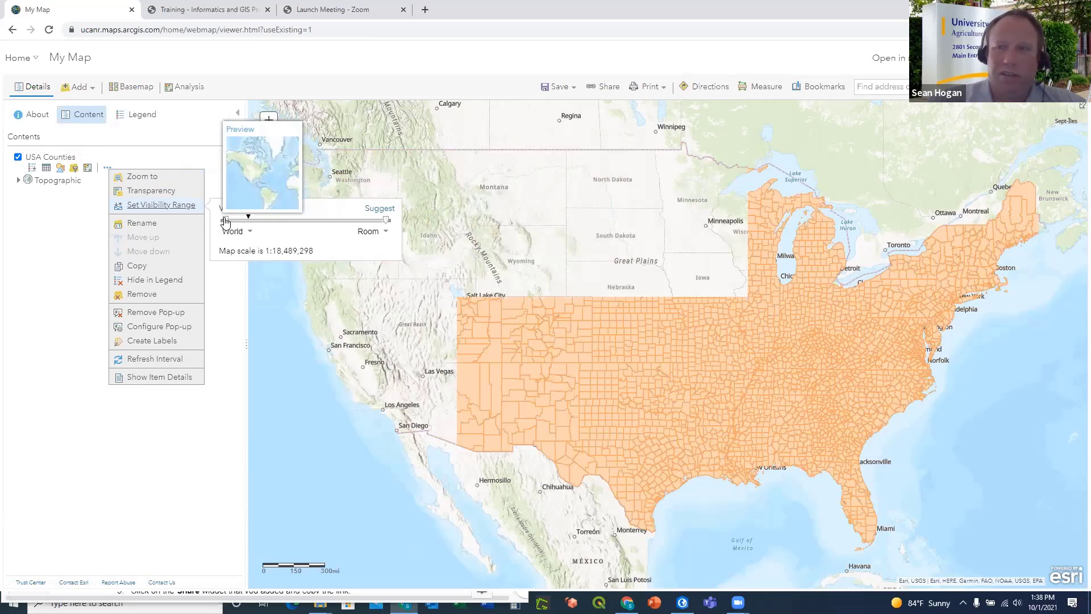
pyautogui.click(224, 282)
# View the USA Counties layer's further options and the map legend, and return to the contents list
pyautogui.click(108, 169)
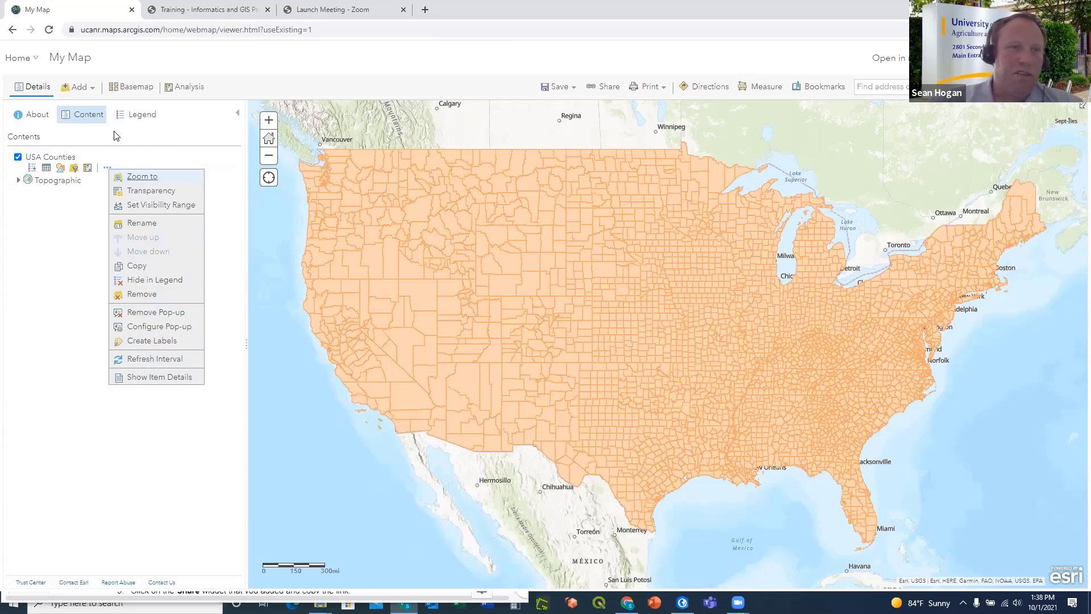
pyautogui.click(142, 120)
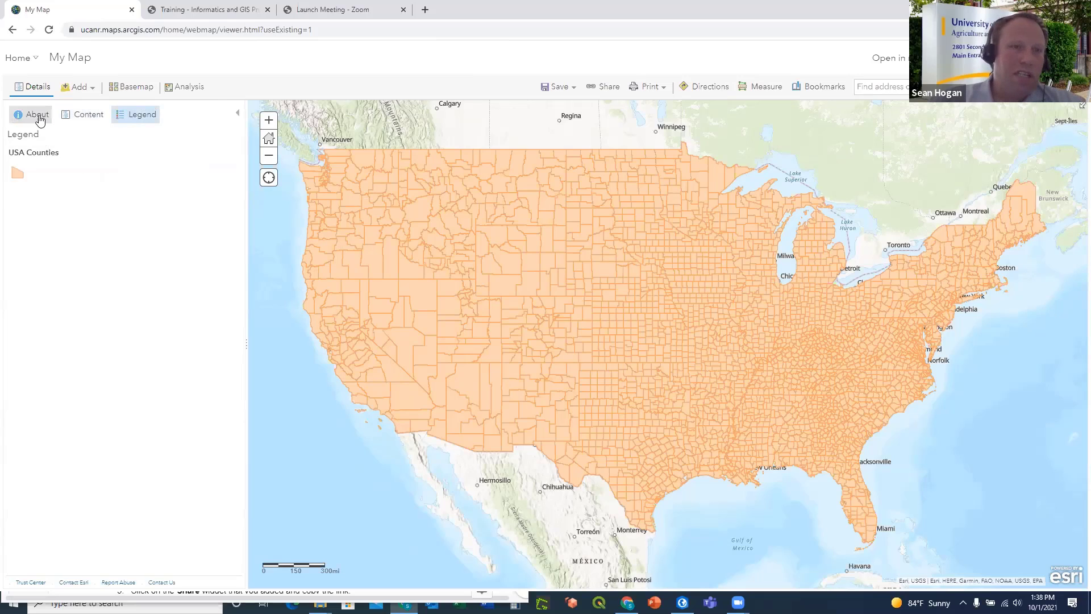
pyautogui.click(87, 116)
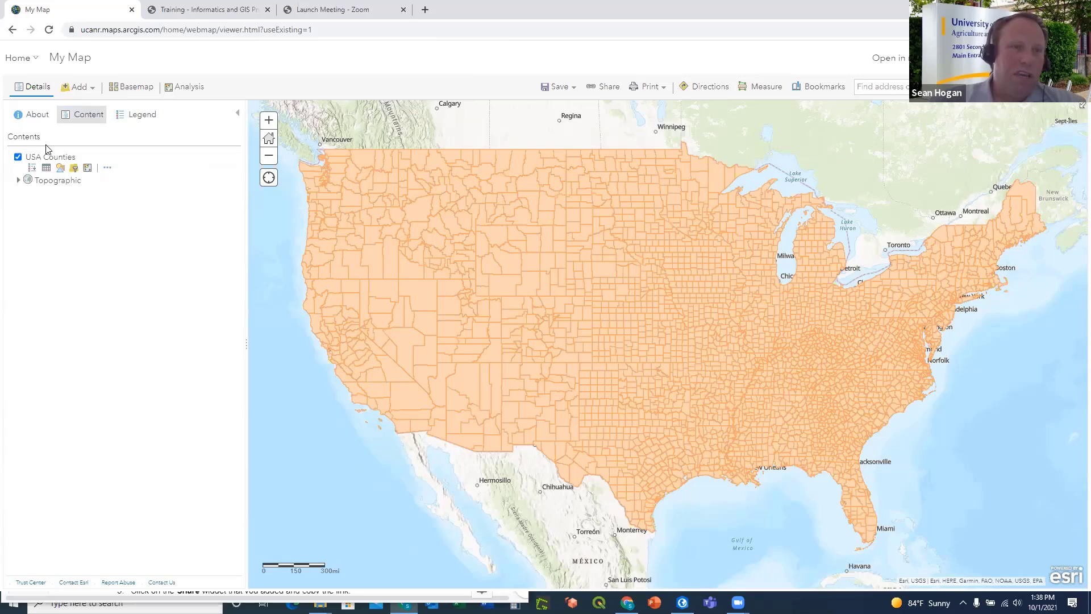
# Review the analysis tool categories available for the map, including the tools under Data Enrichment
pyautogui.click(88, 170)
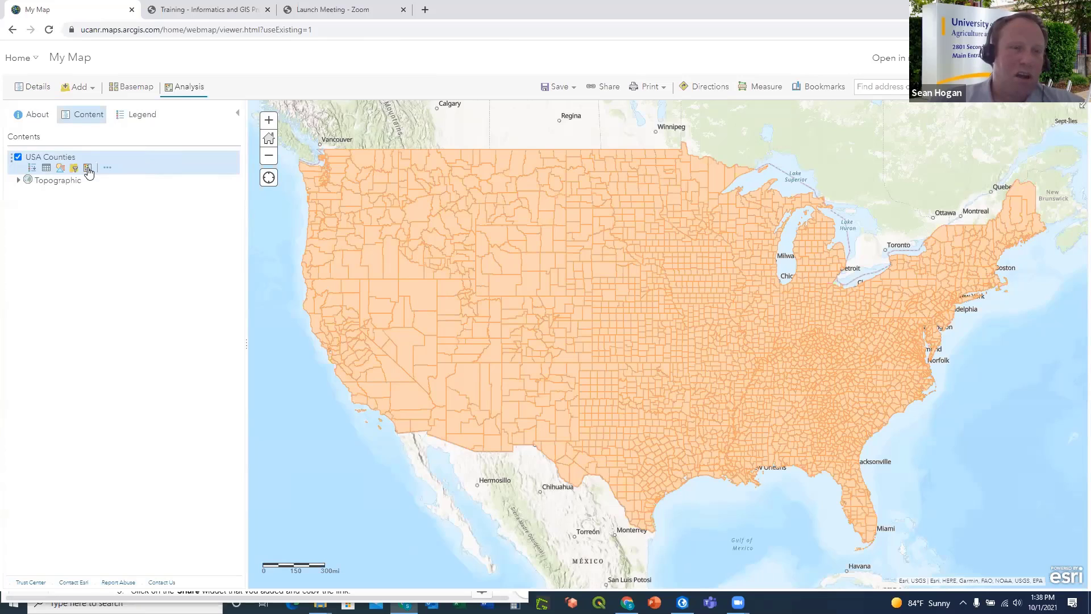
pyautogui.click(239, 111)
pyautogui.click(191, 90)
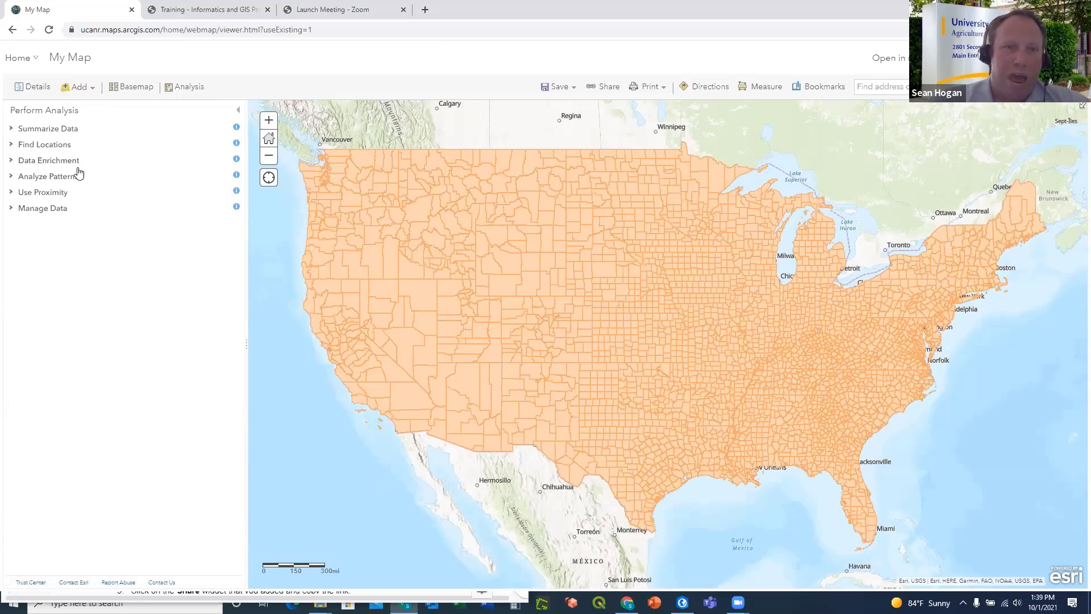
pyautogui.click(12, 161)
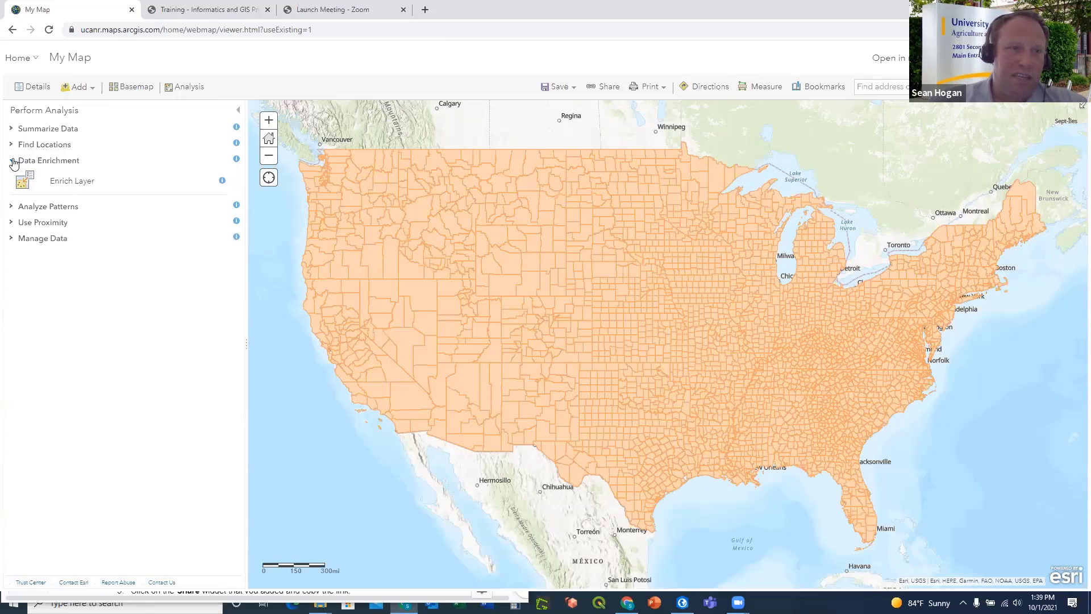
pyautogui.click(19, 162)
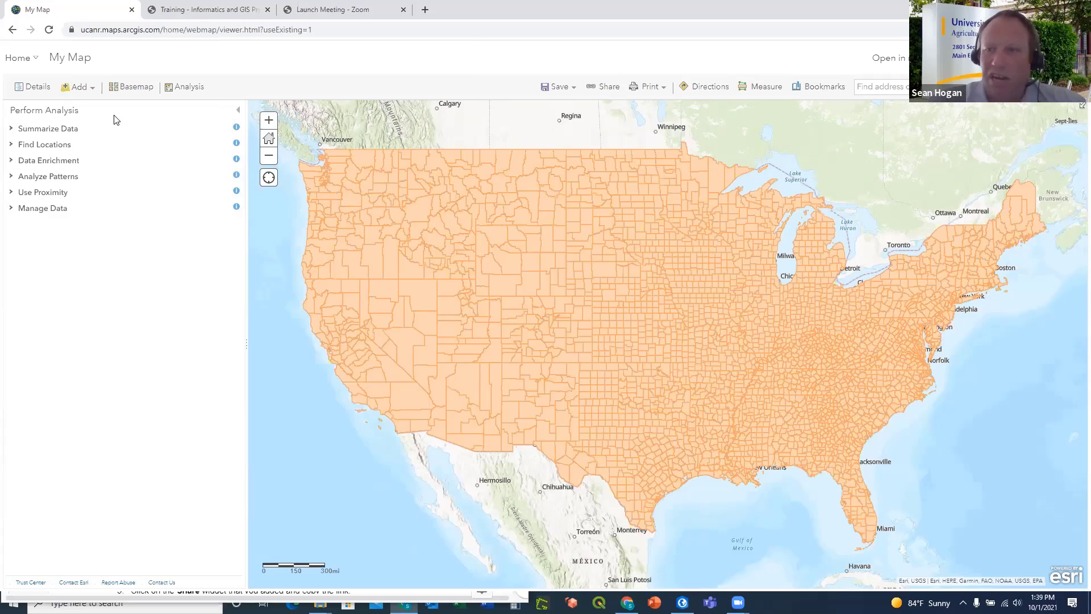
# Browse the available basemaps and change the map's basemap to Imagery Hybrid
pyautogui.click(134, 89)
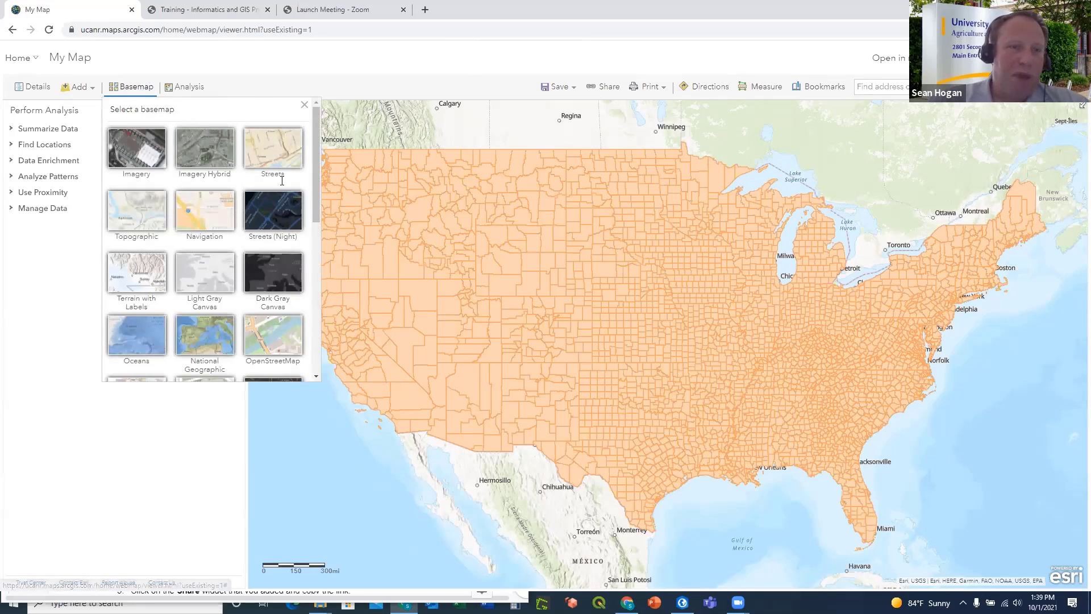
pyautogui.moveTo(317, 144); pyautogui.dragTo(317, 271)
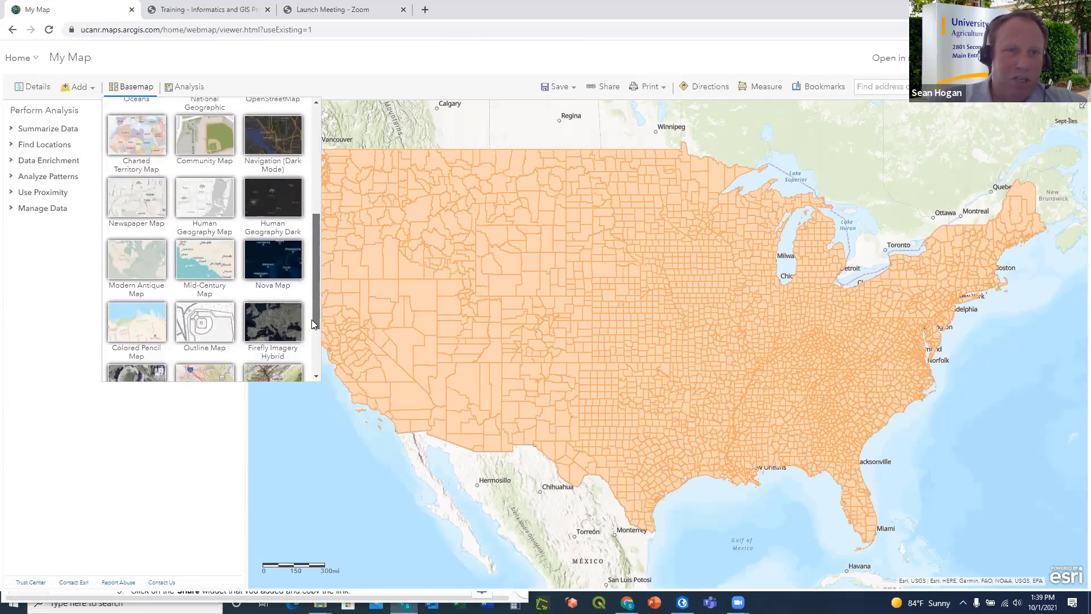
pyautogui.scroll(-2, 311, 324)
pyautogui.scroll(-1, 316, 291)
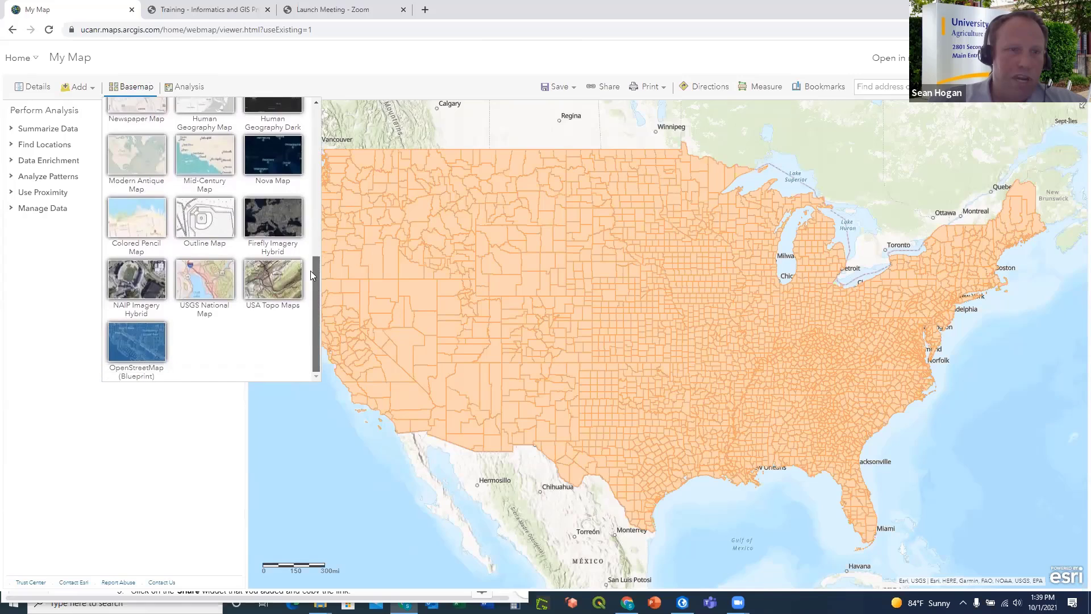
pyautogui.scroll(10, 314, 275)
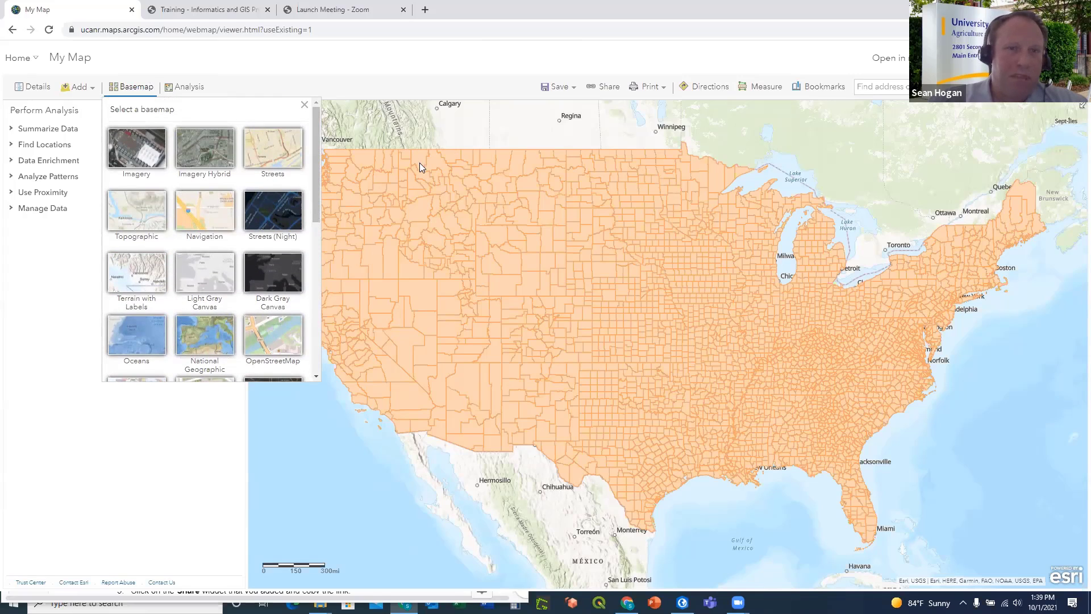
pyautogui.click(206, 148)
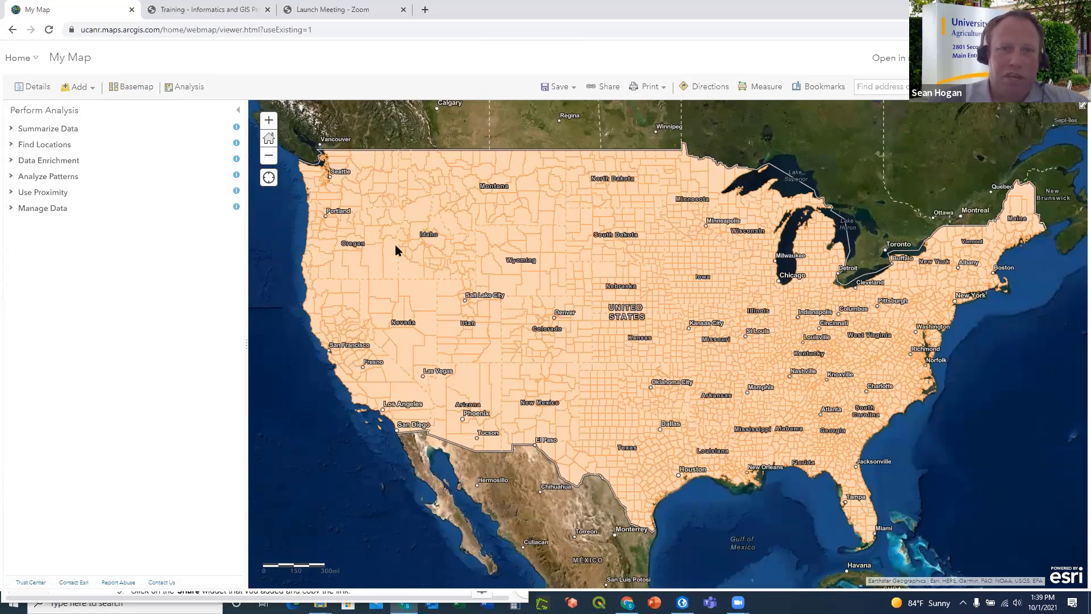
# Return to the map's contents list and turn off the USA Counties layer, toggling its visibility to compare
pyautogui.click(239, 111)
pyautogui.moveTo(63, 151)
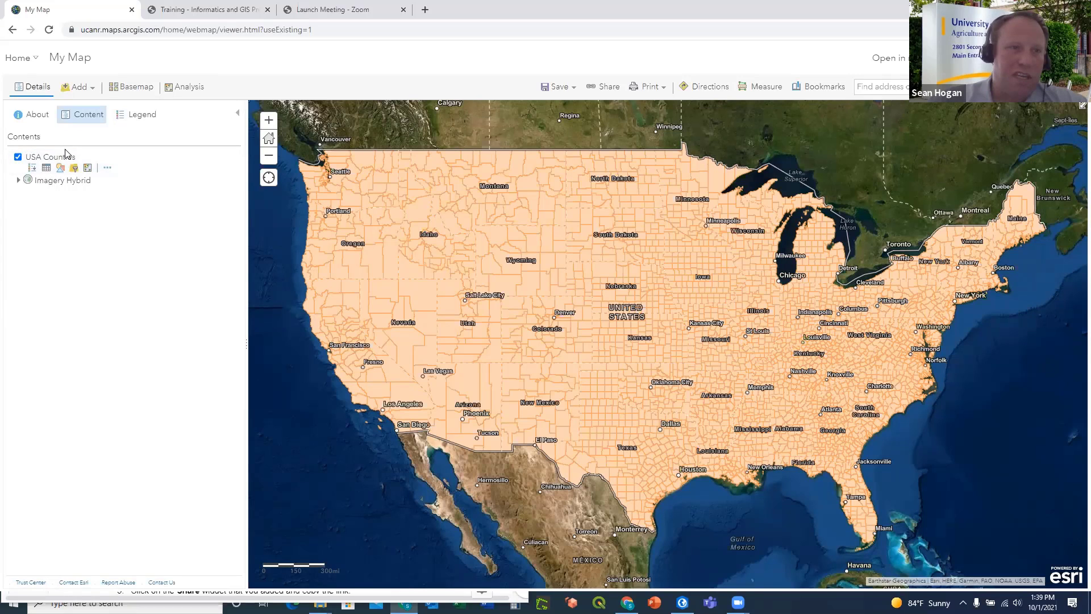
pyautogui.click(18, 157)
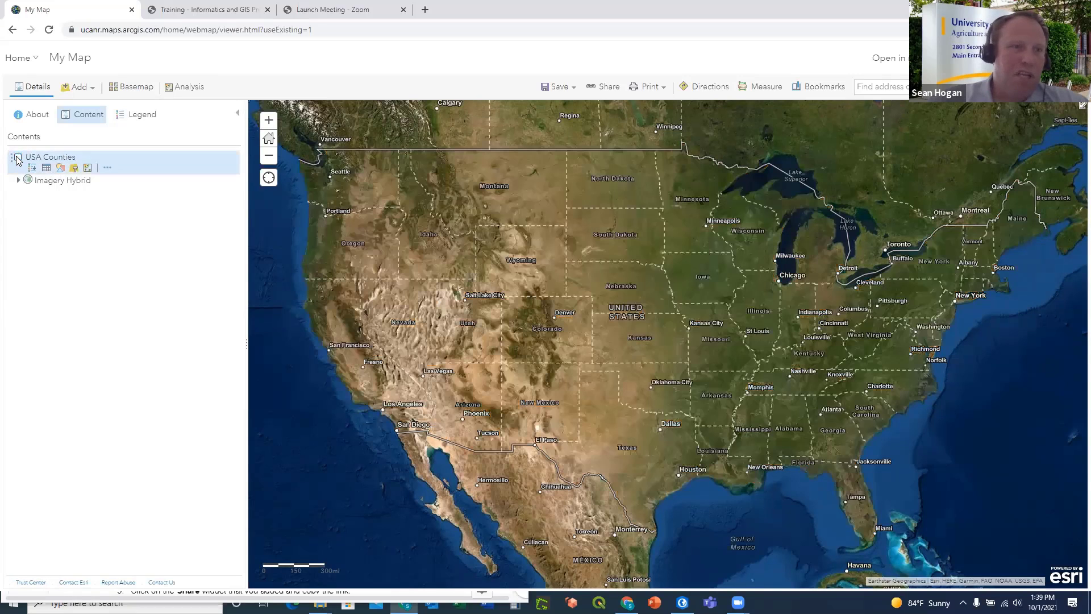
pyautogui.click(17, 157)
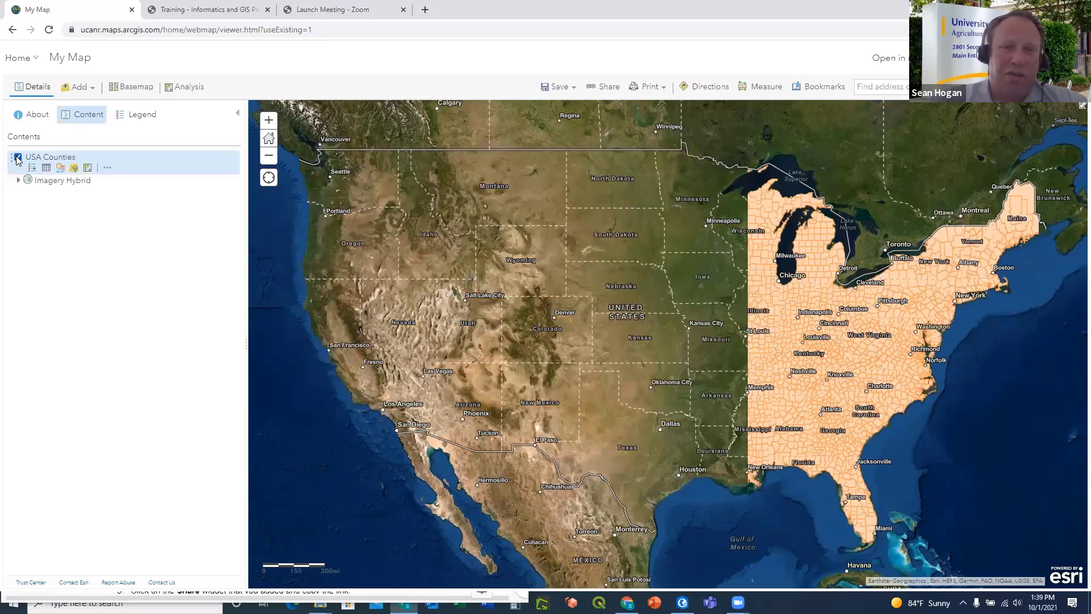
pyautogui.click(18, 157)
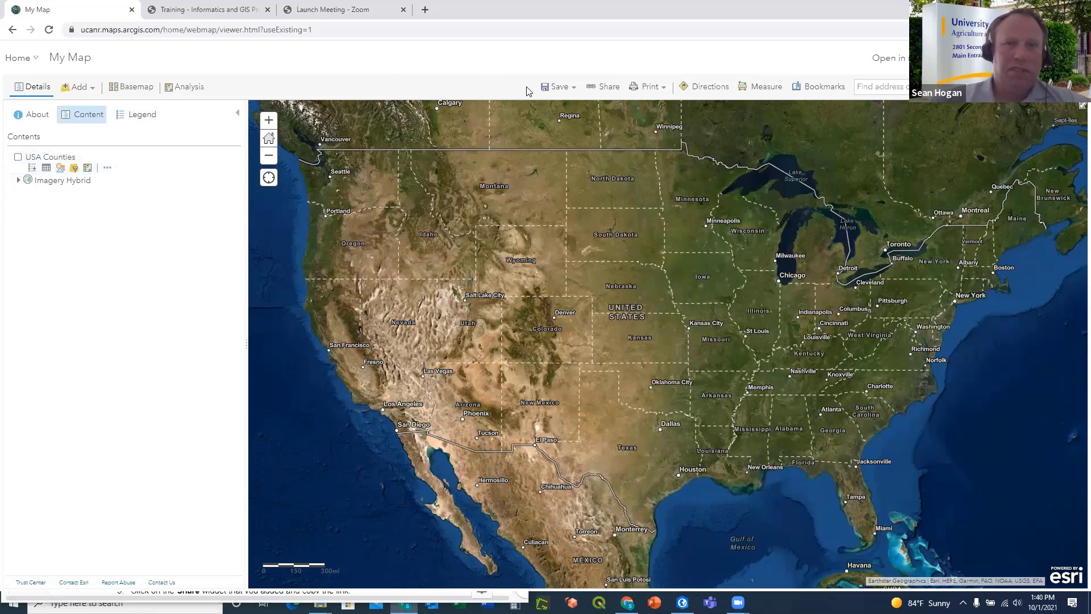
# View the Save Map form and the map's sharing option, dismissing both without saving
pyautogui.click(573, 90)
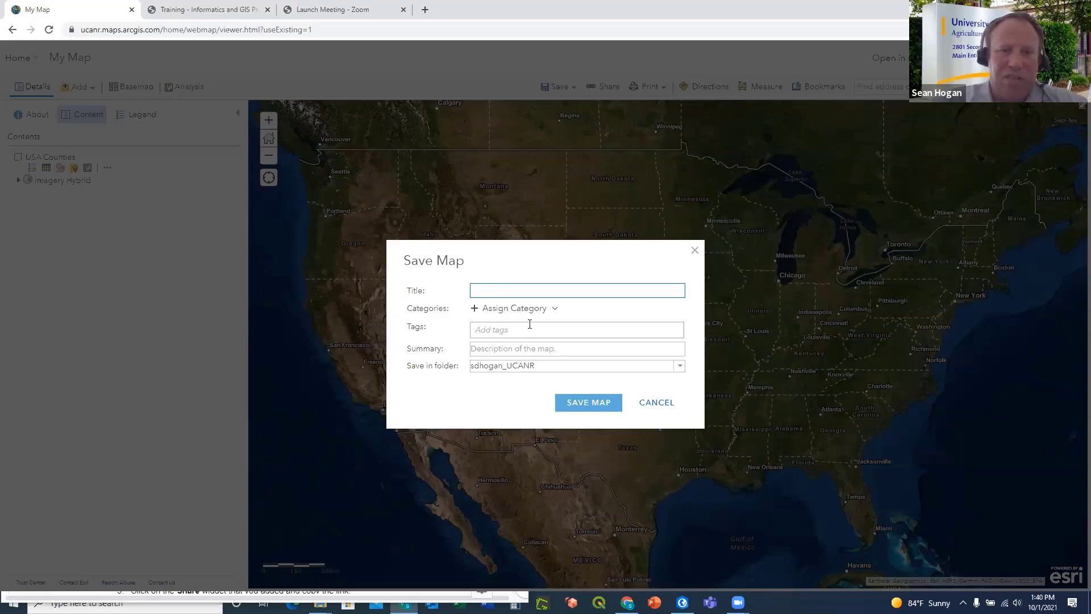
pyautogui.click(655, 404)
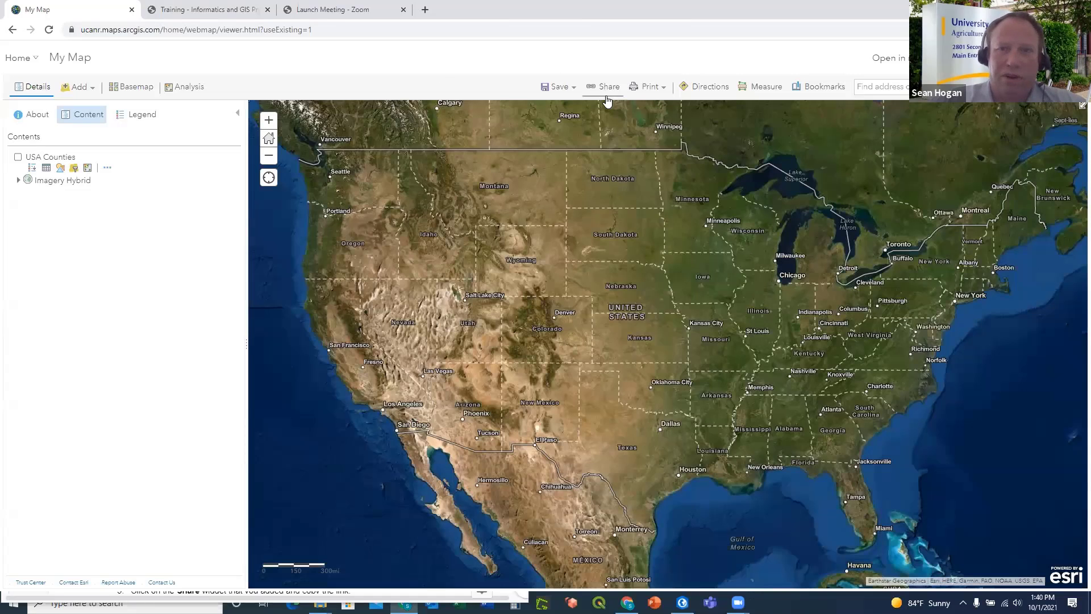
pyautogui.click(607, 89)
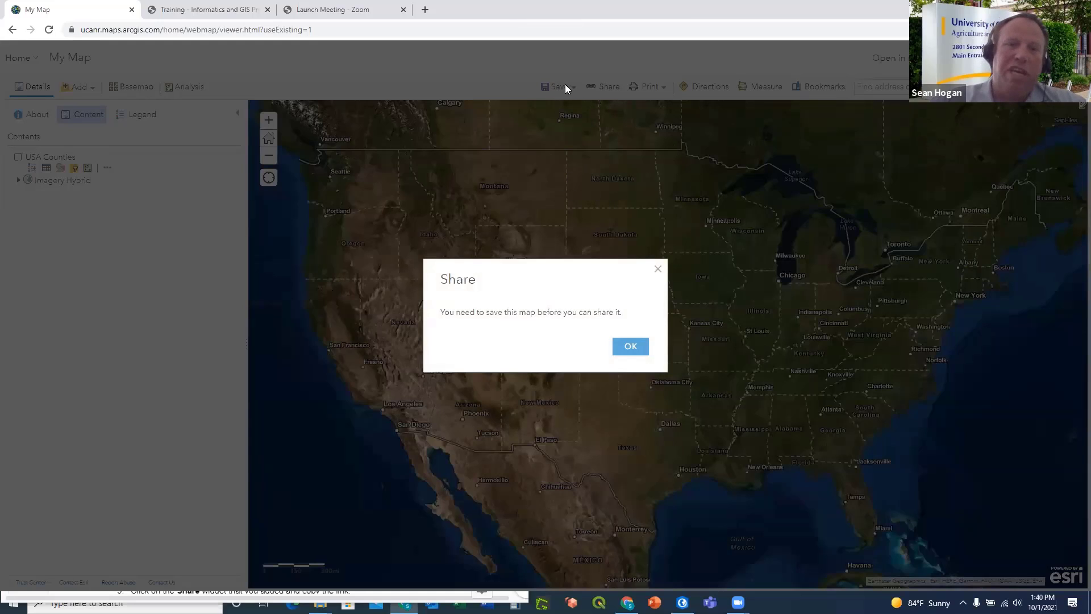
pyautogui.click(657, 271)
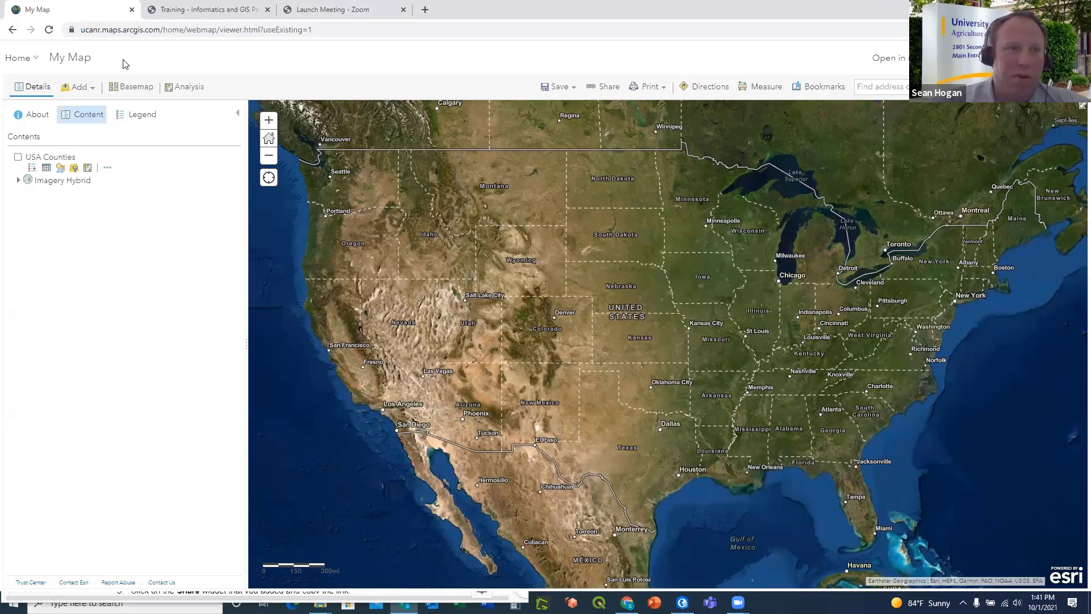
# Switch to Scene Viewer and open the Visualize New Developments scene
pyautogui.click(35, 58)
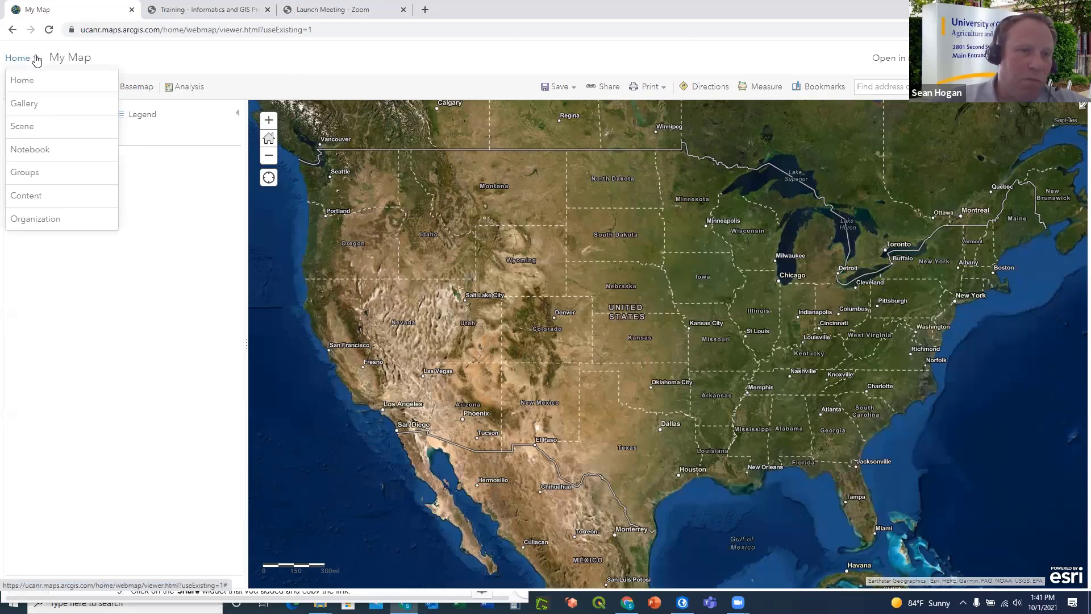
pyautogui.click(18, 127)
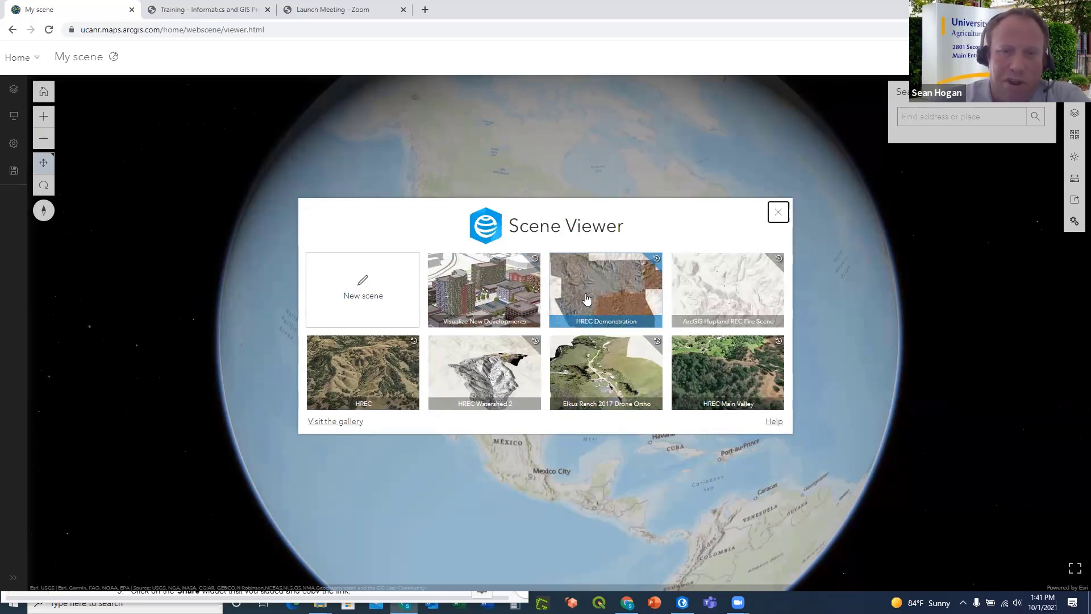
pyautogui.click(498, 278)
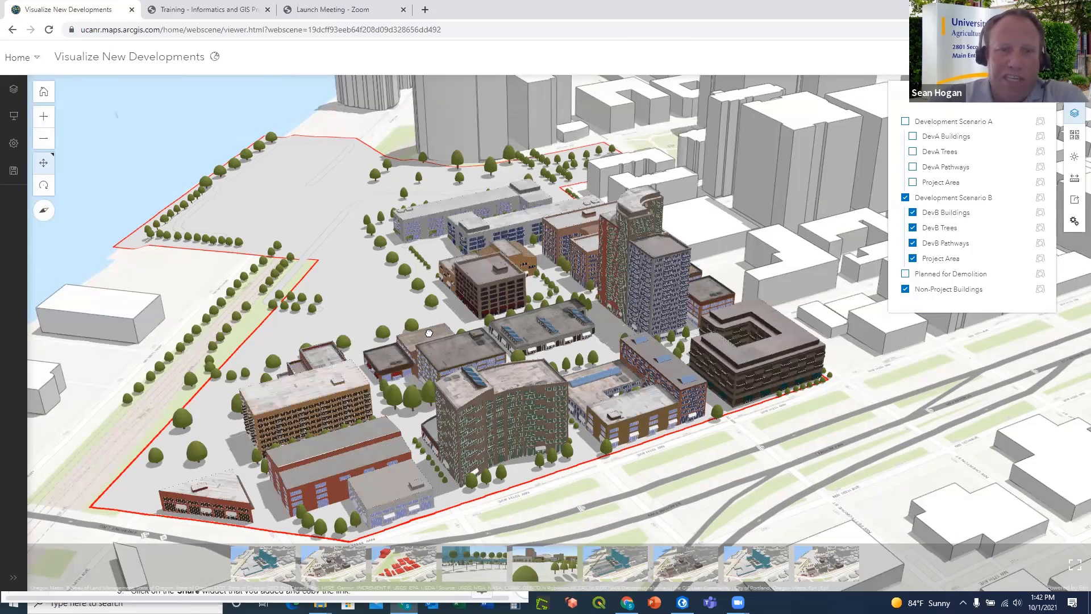
# Pan around the 3D development scene and view its Winter Shadows slide and the Development Scenario A slide after it
pyautogui.moveTo(461, 319); pyautogui.dragTo(526, 285)
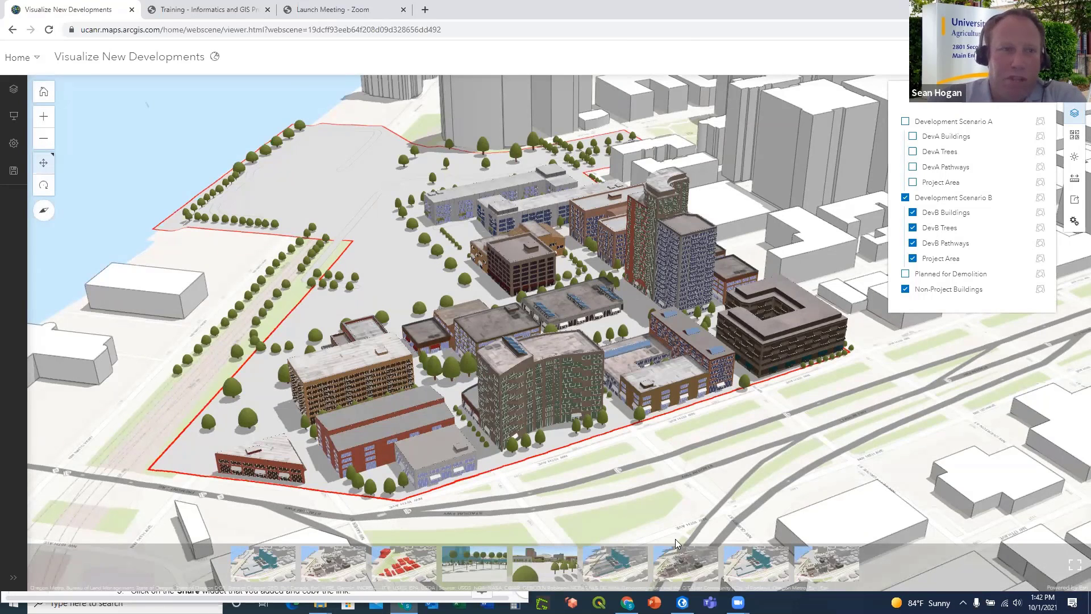
pyautogui.click(674, 563)
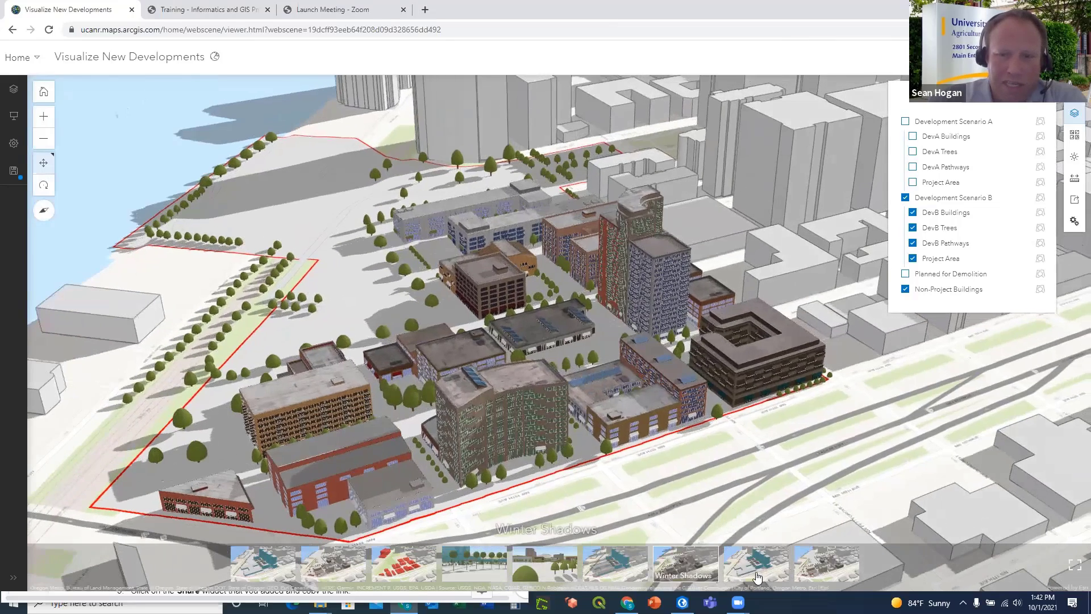
pyautogui.click(757, 577)
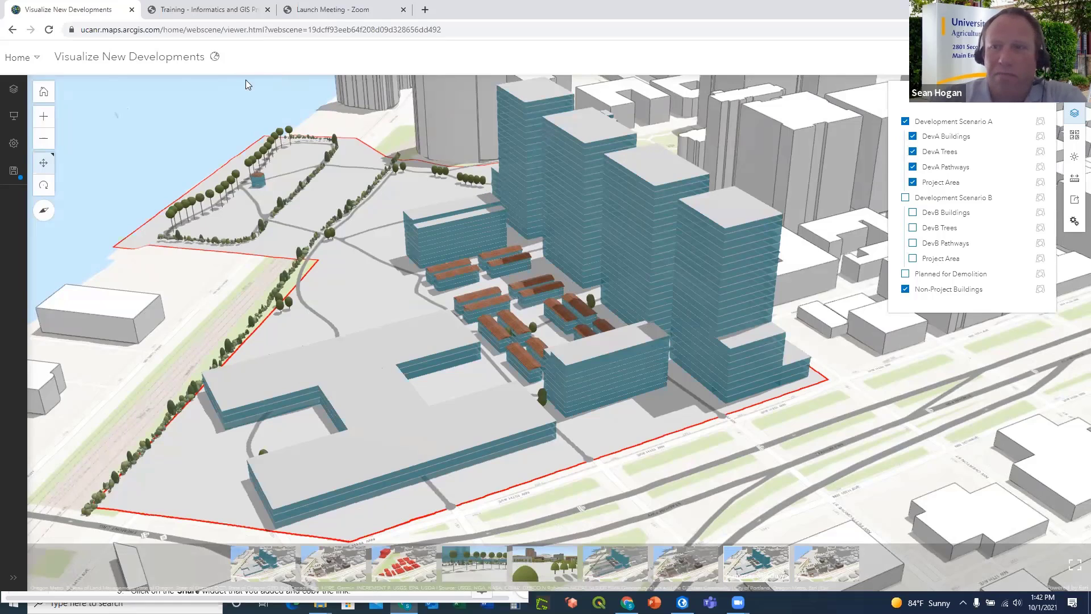
# Leave the scene without saving changes and go to the Notebooks page
pyautogui.click(34, 59)
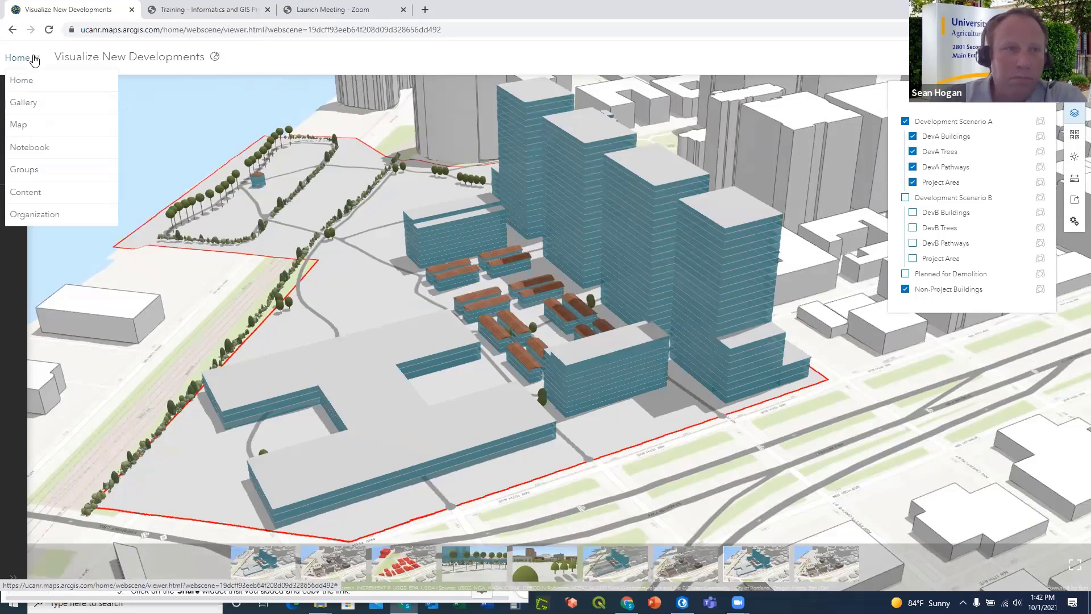
pyautogui.click(27, 149)
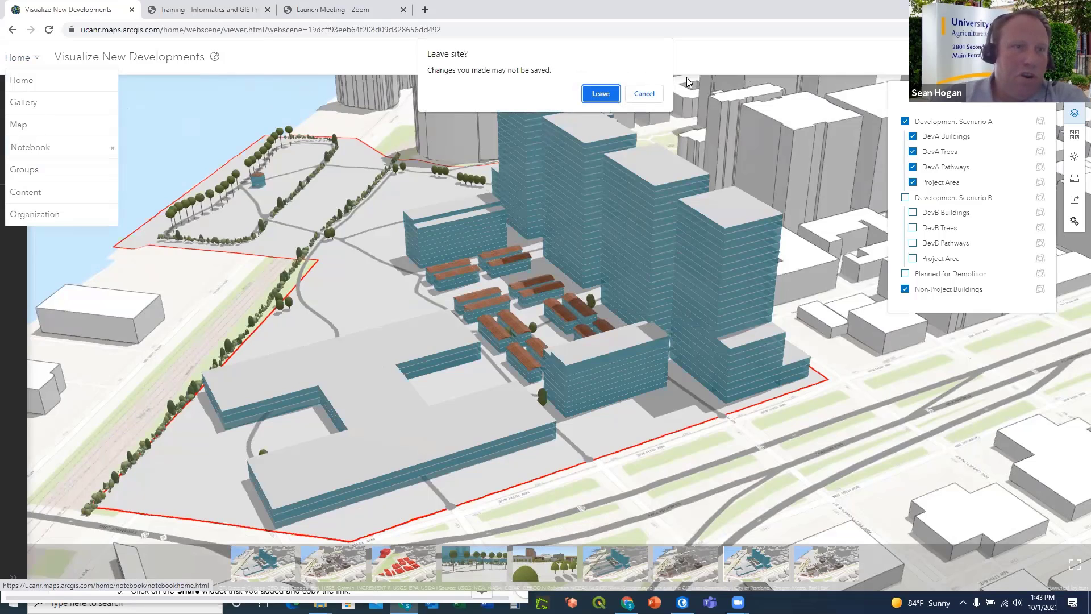
pyautogui.click(605, 95)
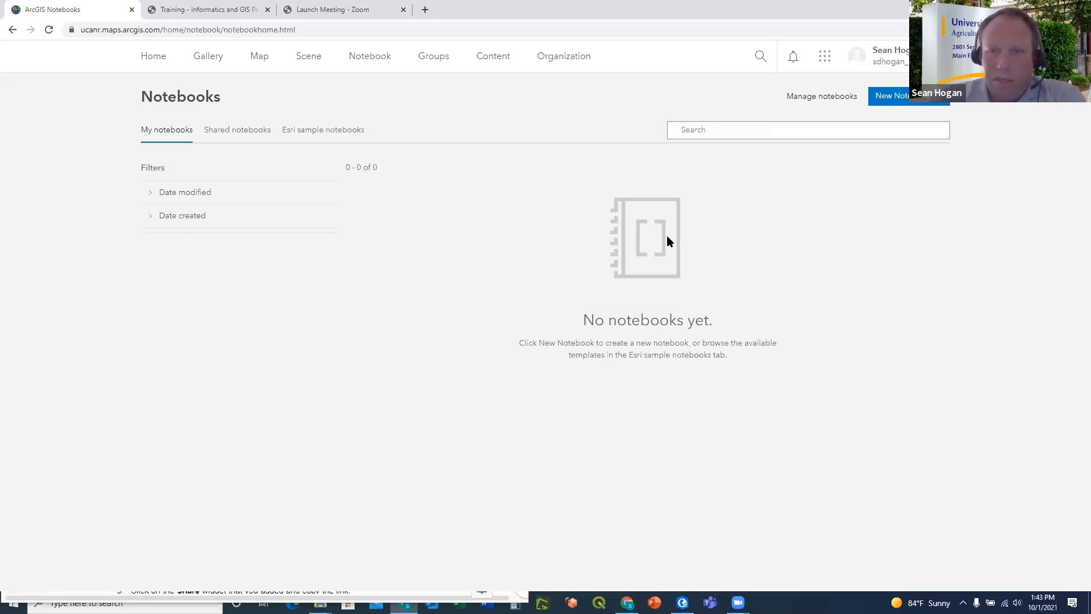
# Create a new standard Python notebook to view its starter cells, and close it without saving
pyautogui.click(901, 95)
pyautogui.click(854, 143)
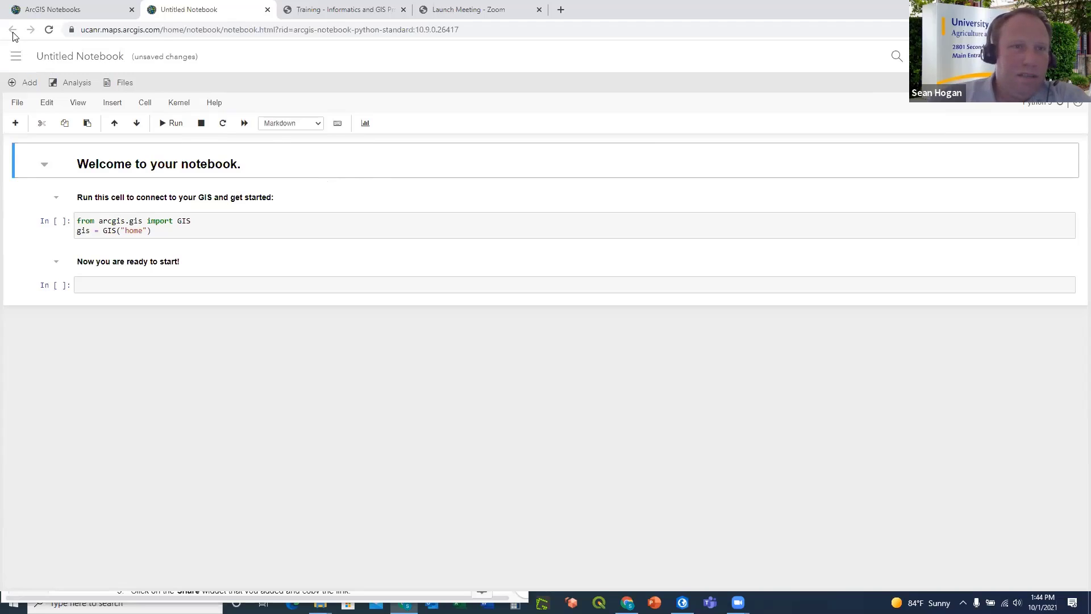
pyautogui.click(267, 9)
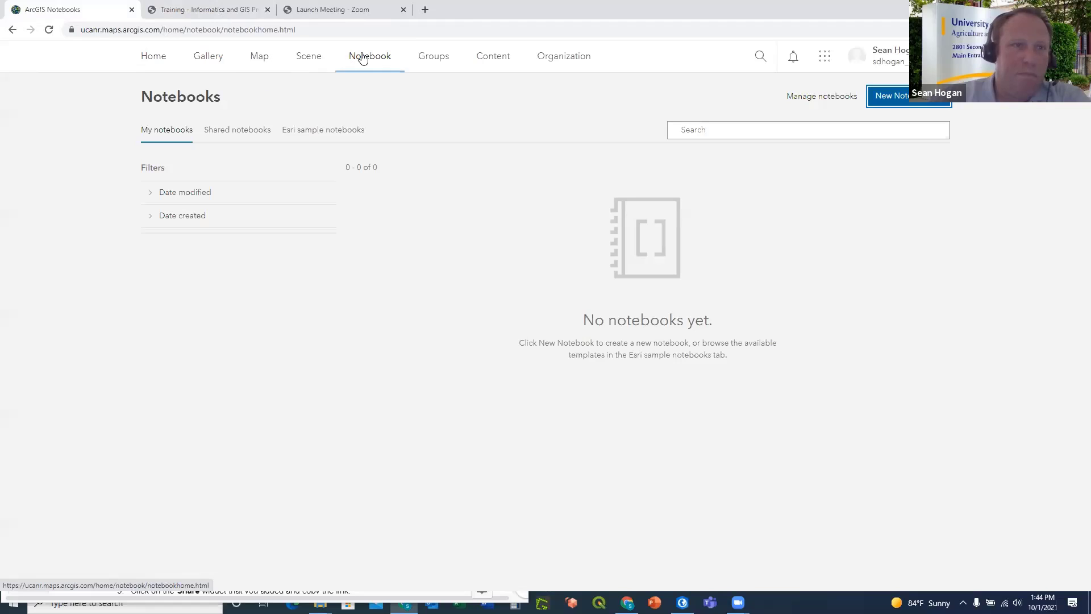
# Open the Groups page and review the new-group form's overview and membership settings, closing it without creating a group
pyautogui.click(435, 61)
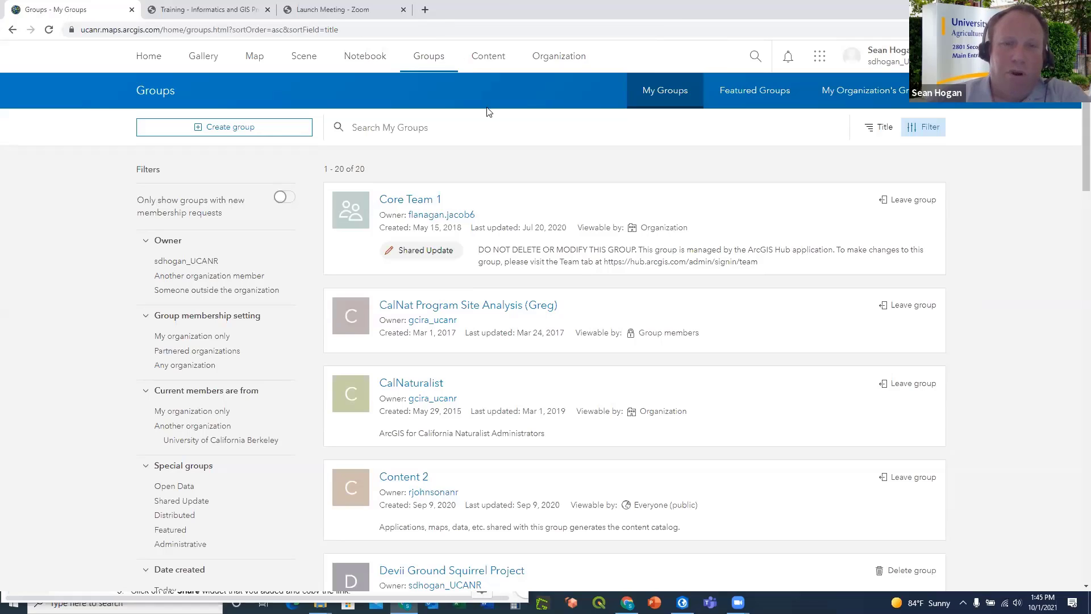
pyautogui.click(228, 129)
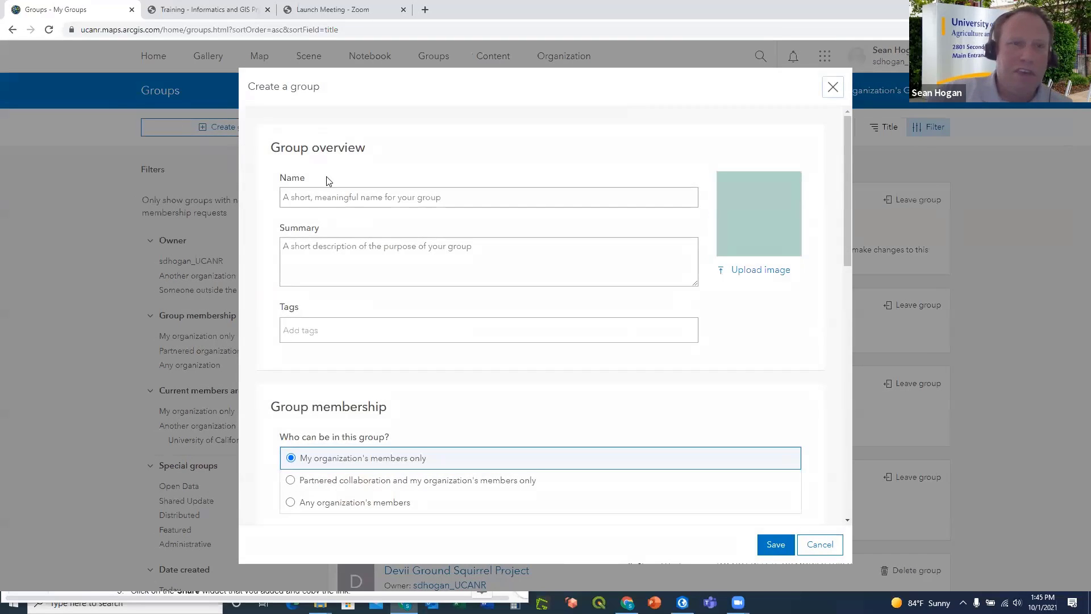
pyautogui.scroll(-1, 430, 421)
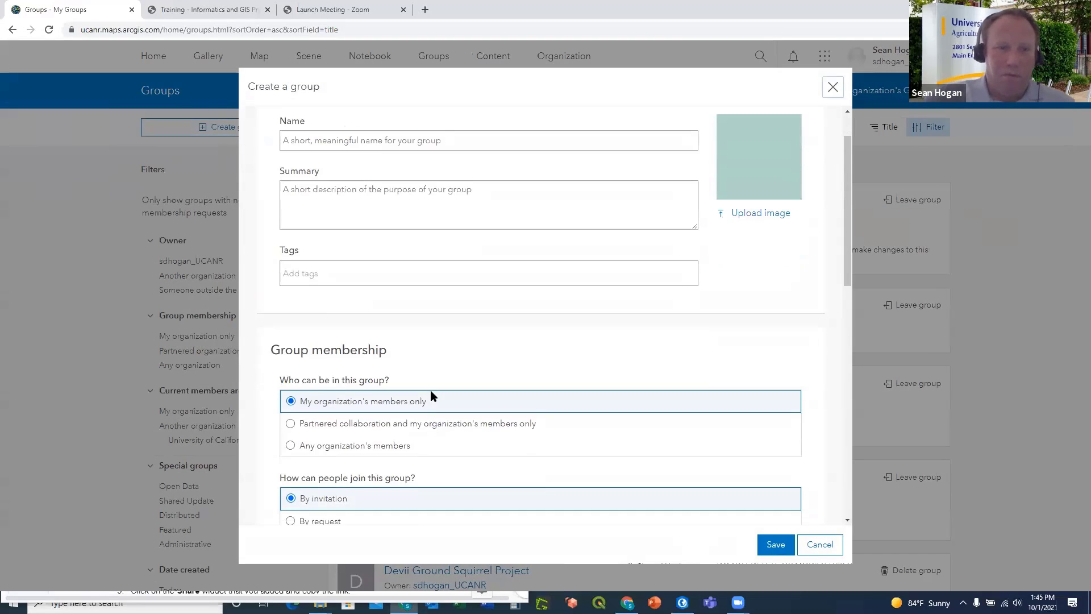
pyautogui.scroll(1, 435, 364)
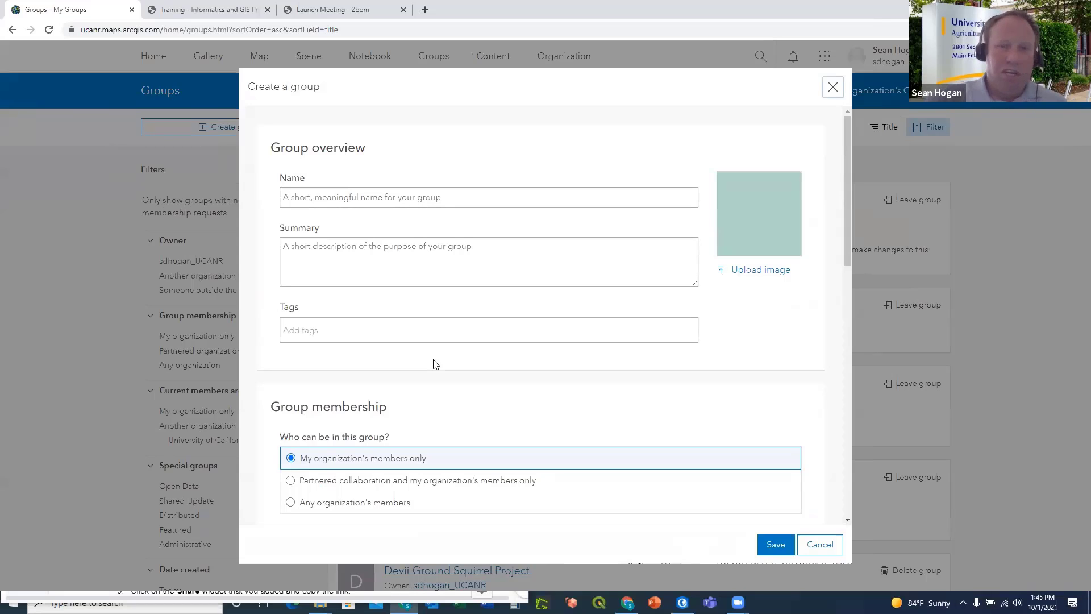
pyautogui.click(831, 88)
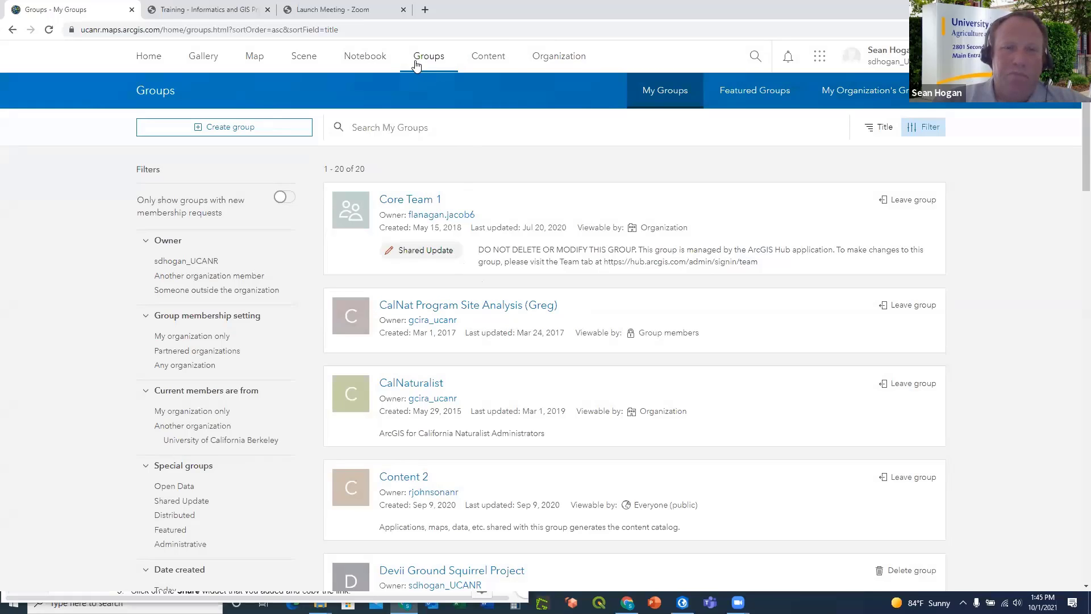
# Open the Content page and examine the list of own items and their item types down to the page's end
pyautogui.click(487, 58)
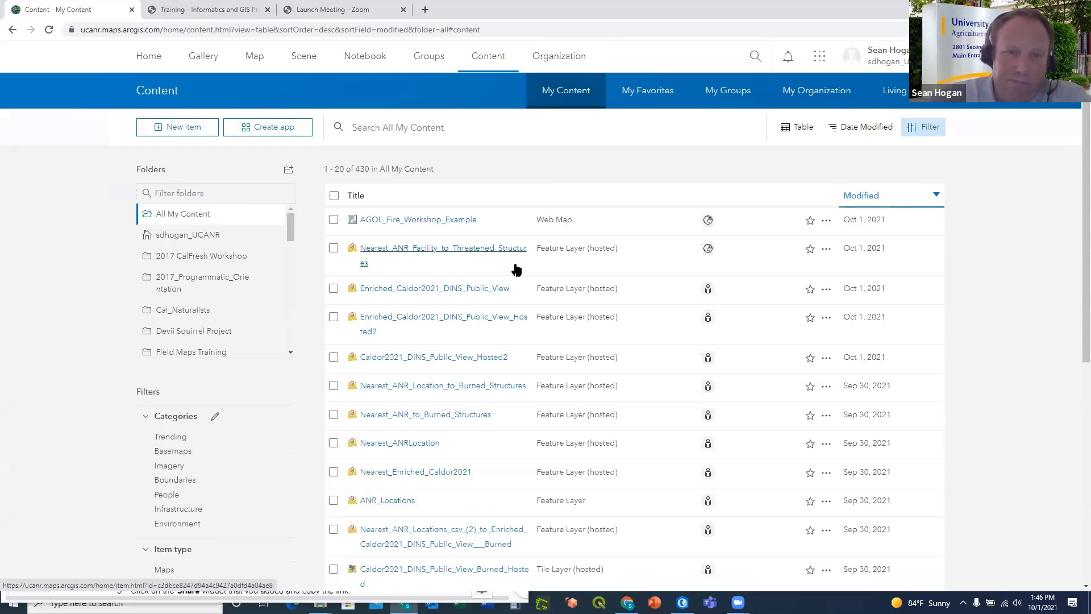
pyautogui.scroll(-2, 516, 269)
pyautogui.scroll(-1, 515, 270)
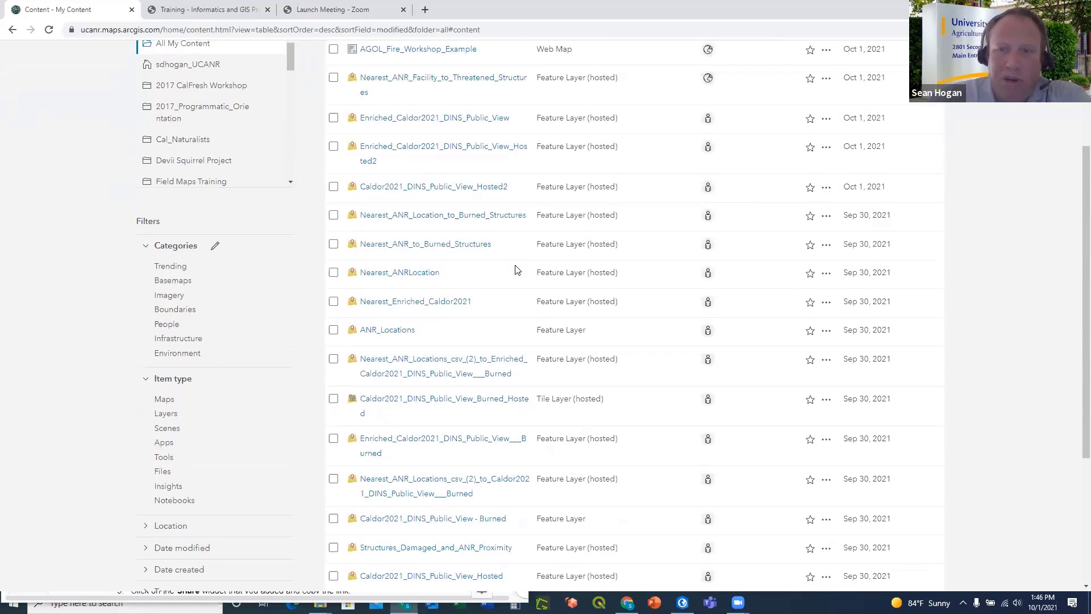
pyautogui.scroll(2, 515, 270)
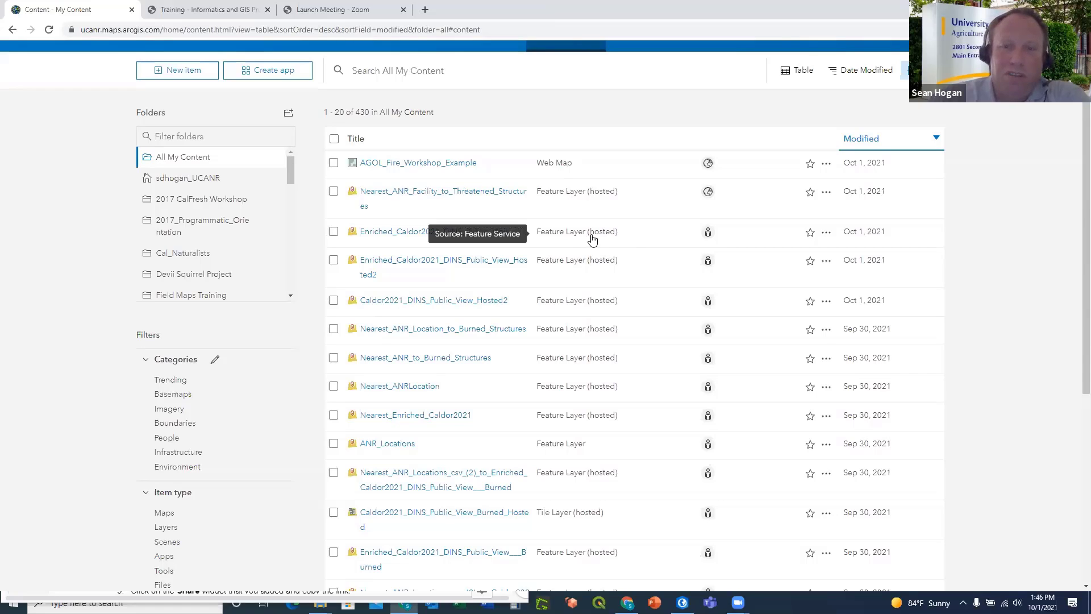
pyautogui.scroll(-4, 591, 240)
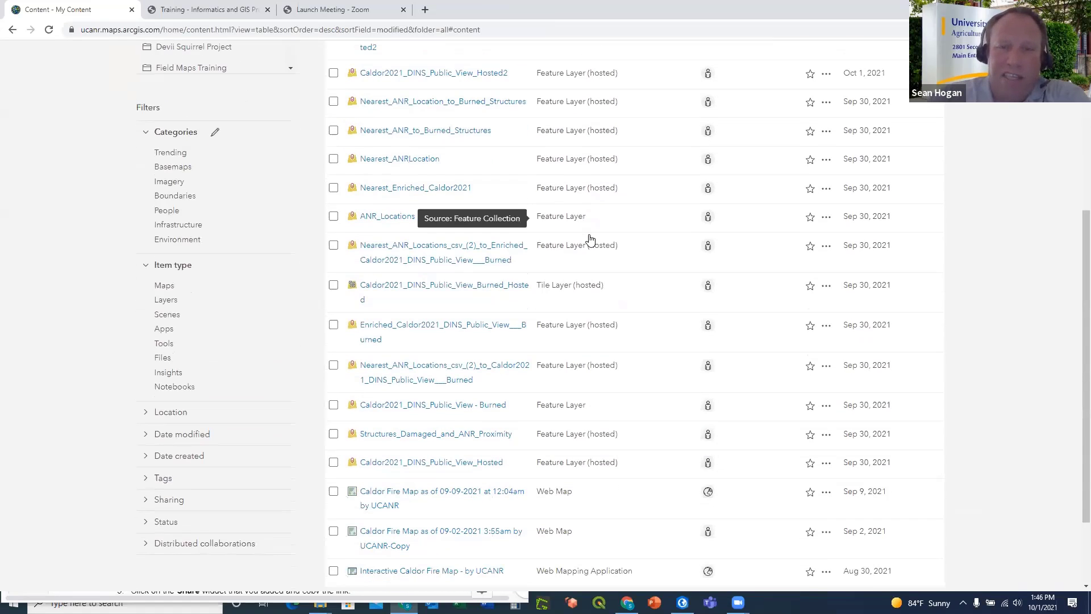
pyautogui.scroll(-1, 590, 239)
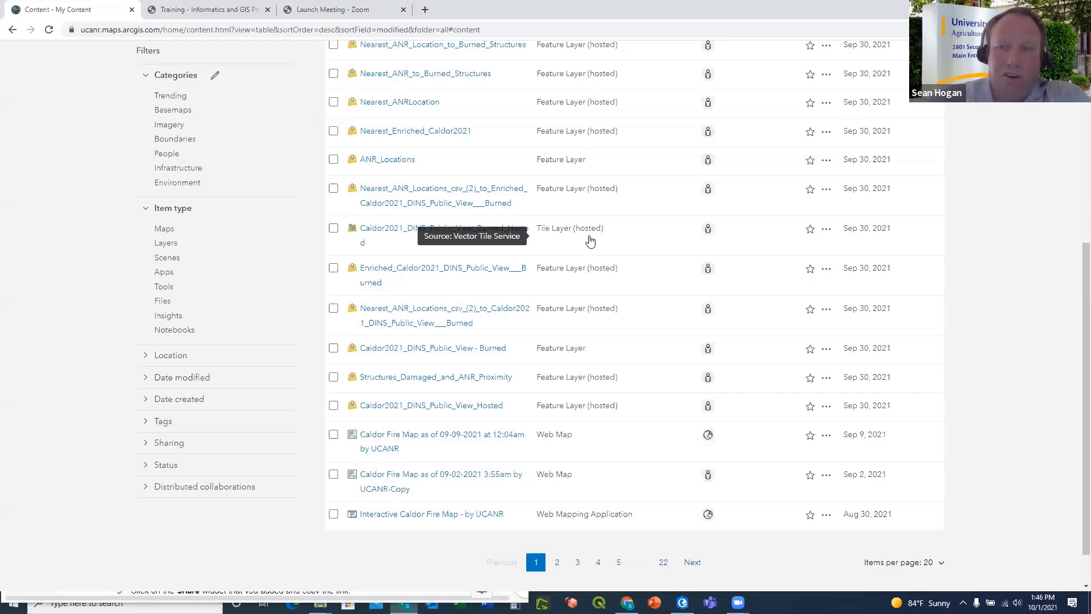
pyautogui.scroll(-1, 607, 224)
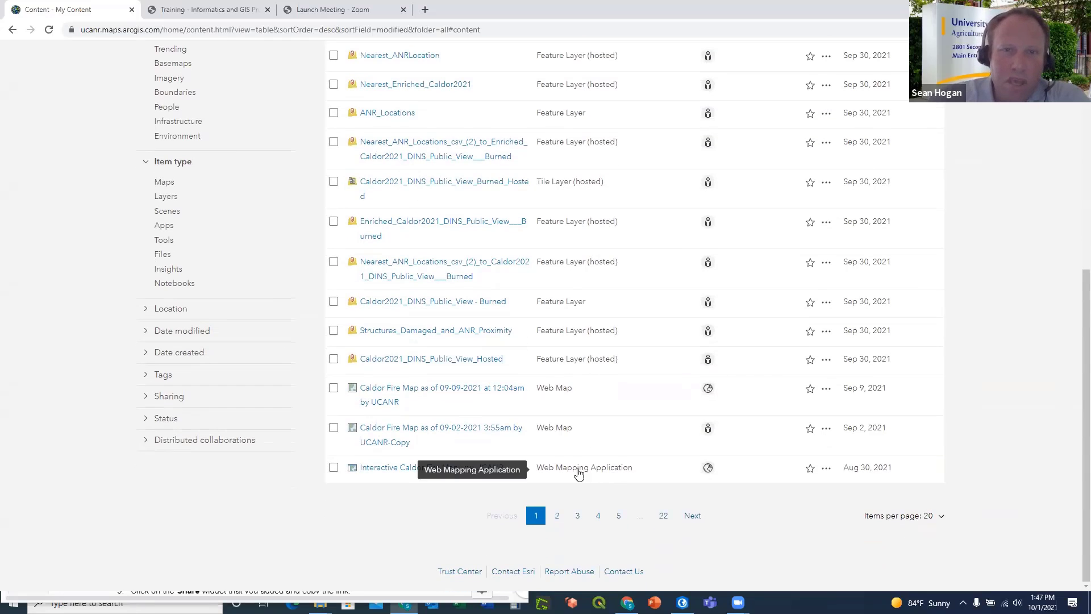
# Open the second page of the own-content list and examine its items and their types
pyautogui.click(556, 515)
pyautogui.scroll(-2, 660, 309)
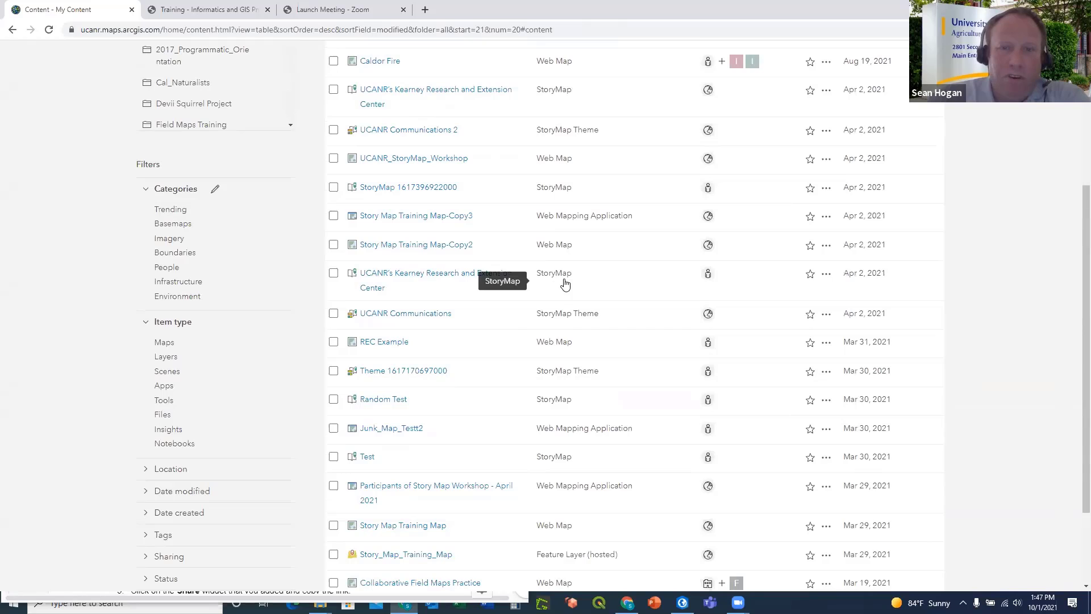
pyautogui.scroll(-2, 564, 284)
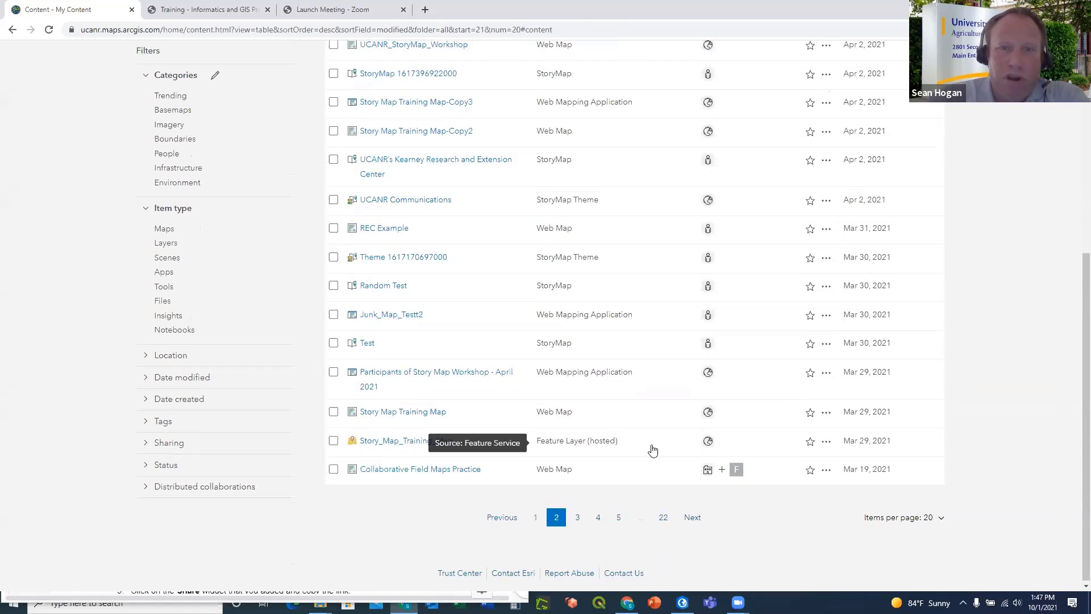
pyautogui.scroll(6, 614, 371)
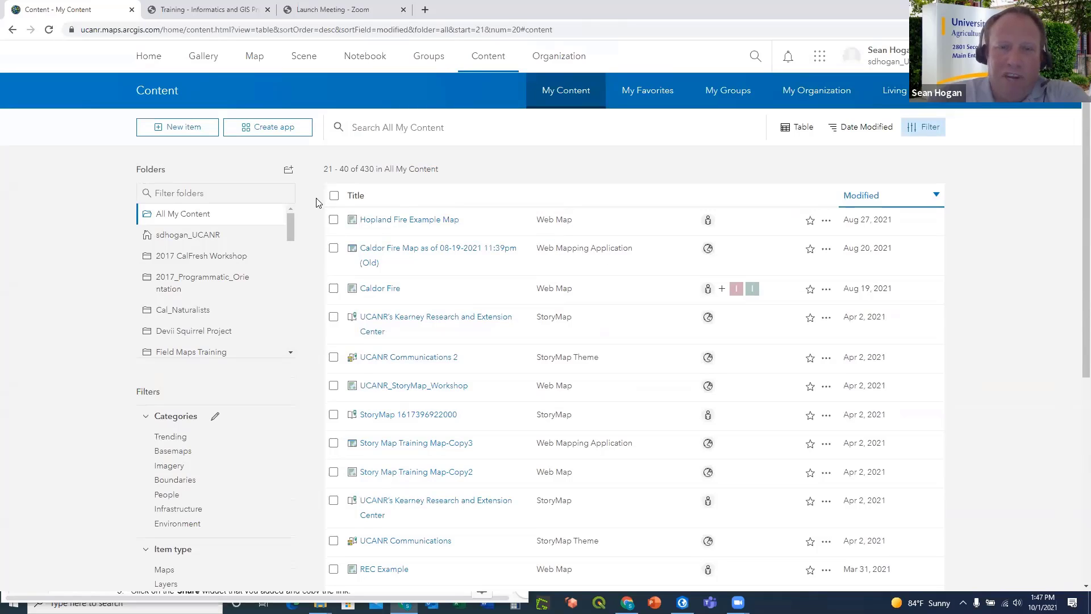
# View the contents of the 2017 CalFresh Workshop and Survey-UCB_Workshop_Example folders, and return to All My Content
pyautogui.click(192, 263)
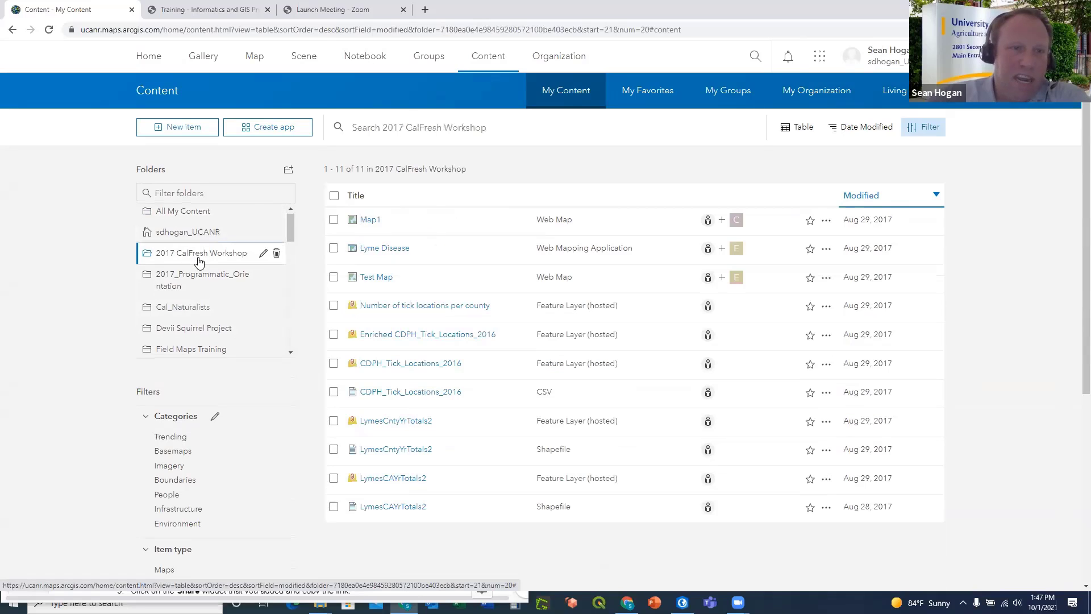
pyautogui.scroll(-2, 199, 259)
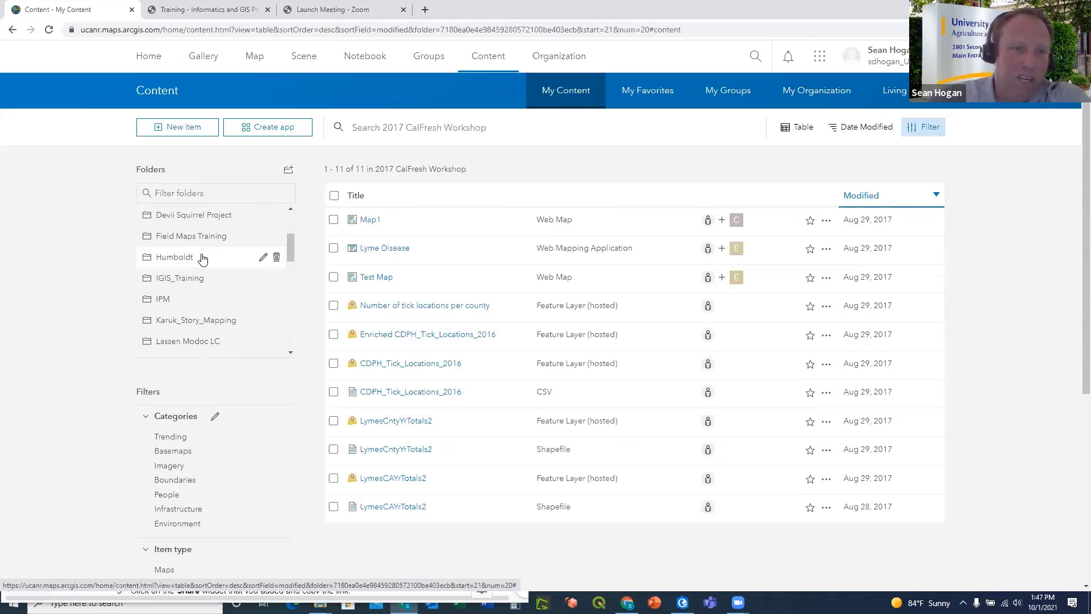
pyautogui.scroll(-6, 203, 256)
pyautogui.scroll(-5, 202, 273)
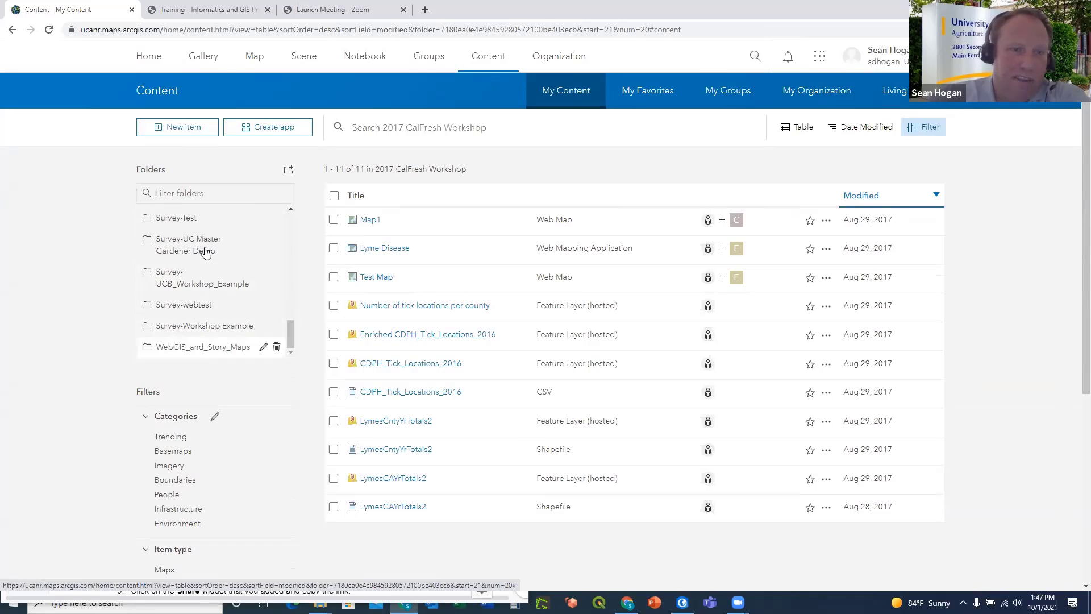
pyautogui.click(188, 276)
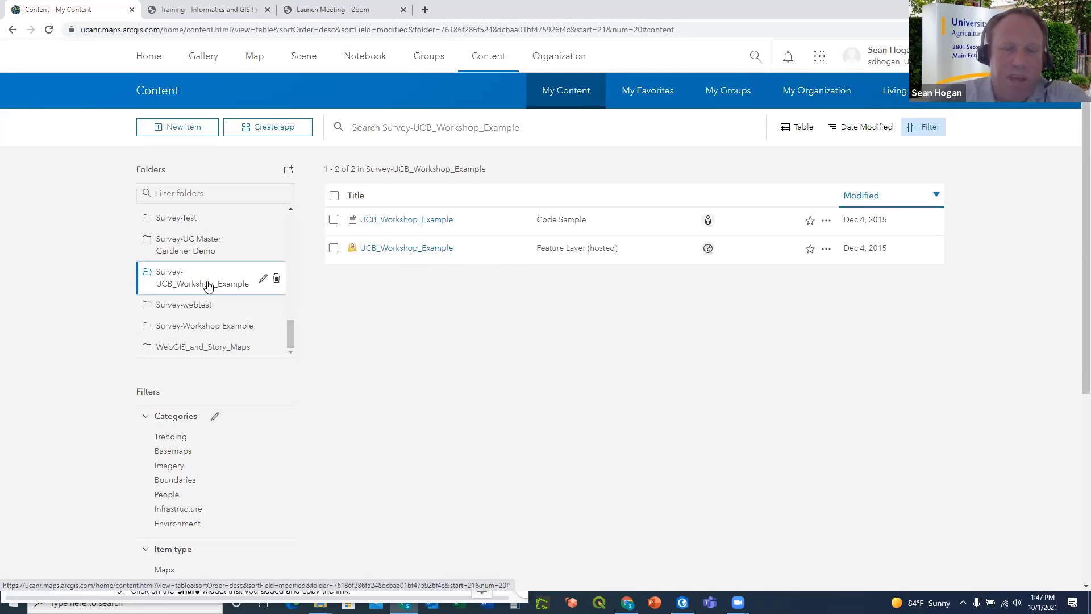
pyautogui.scroll(10, 208, 285)
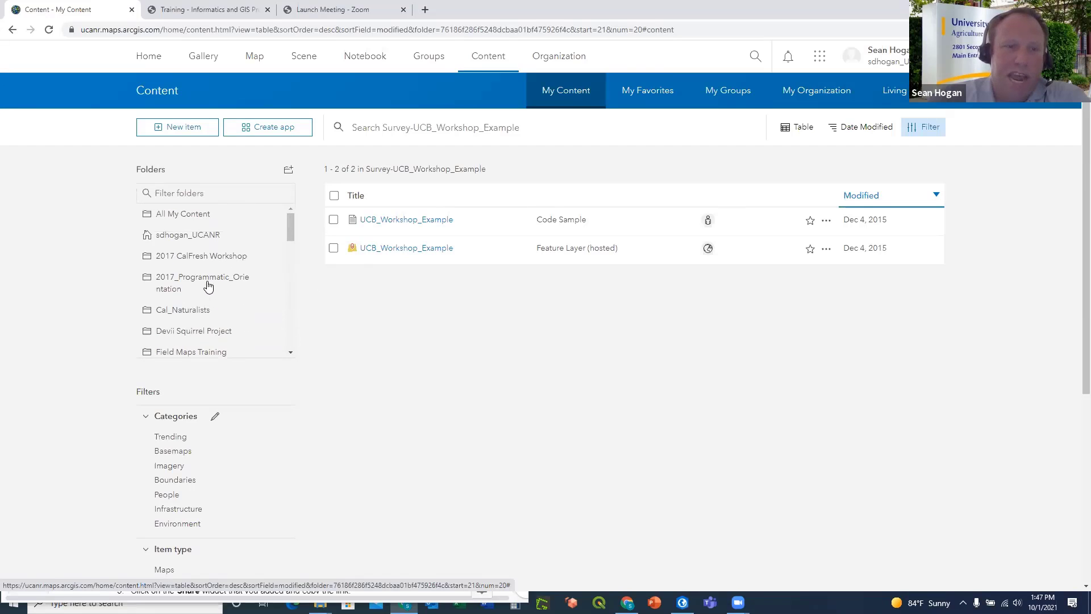
pyautogui.click(173, 219)
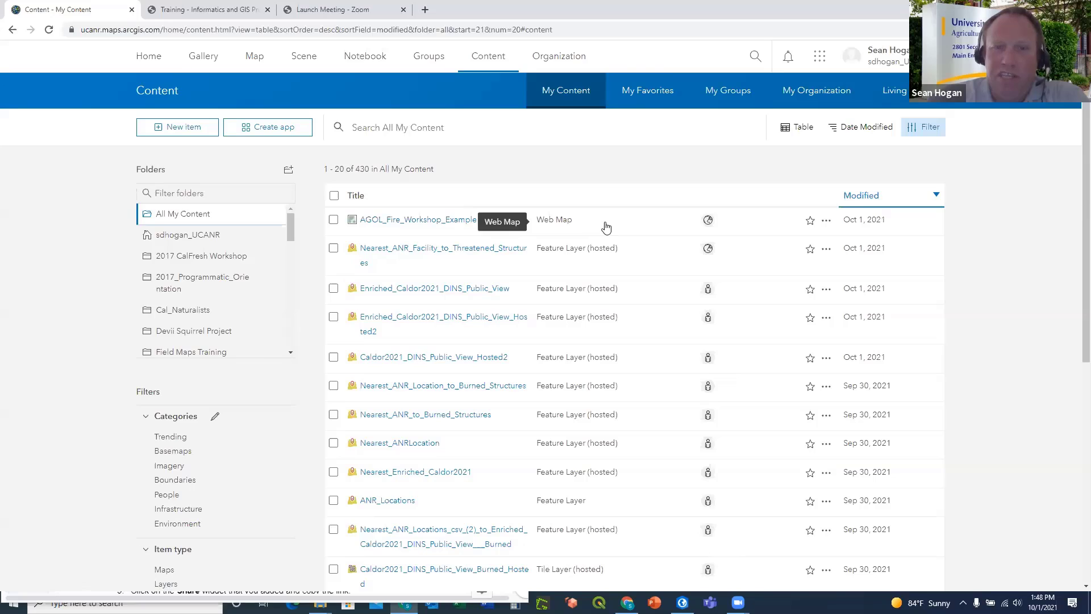
# Add the AGOL_Fire_Workshop_Example web map to the favorites, check the favorites list, and return to own content
pyautogui.click(810, 222)
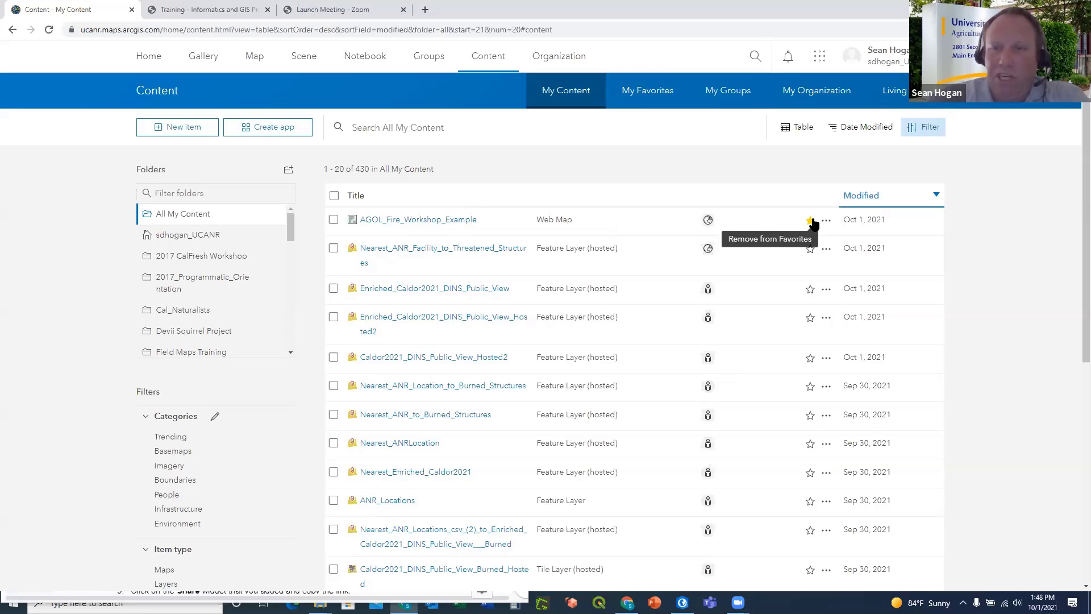
pyautogui.click(642, 100)
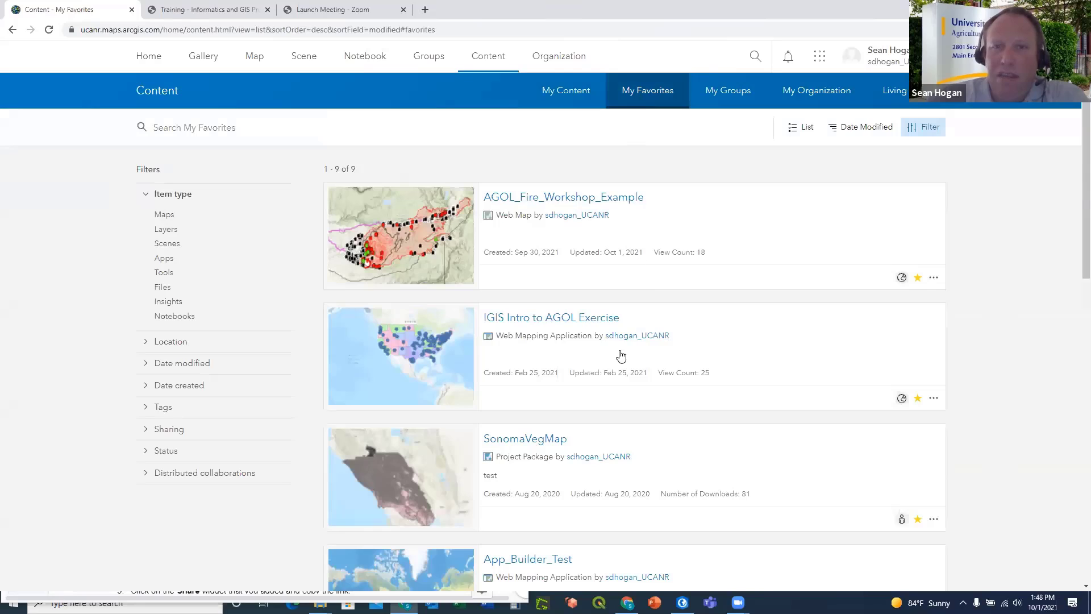
pyautogui.click(564, 94)
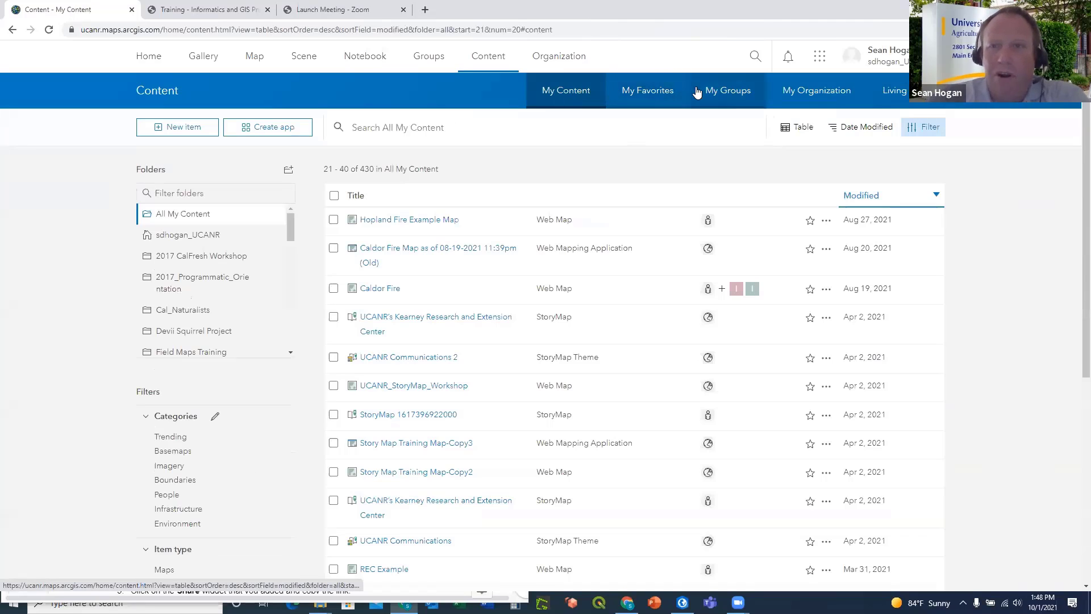
# View the content shared by own groups, by the organization, and in the Living Atlas
pyautogui.click(723, 93)
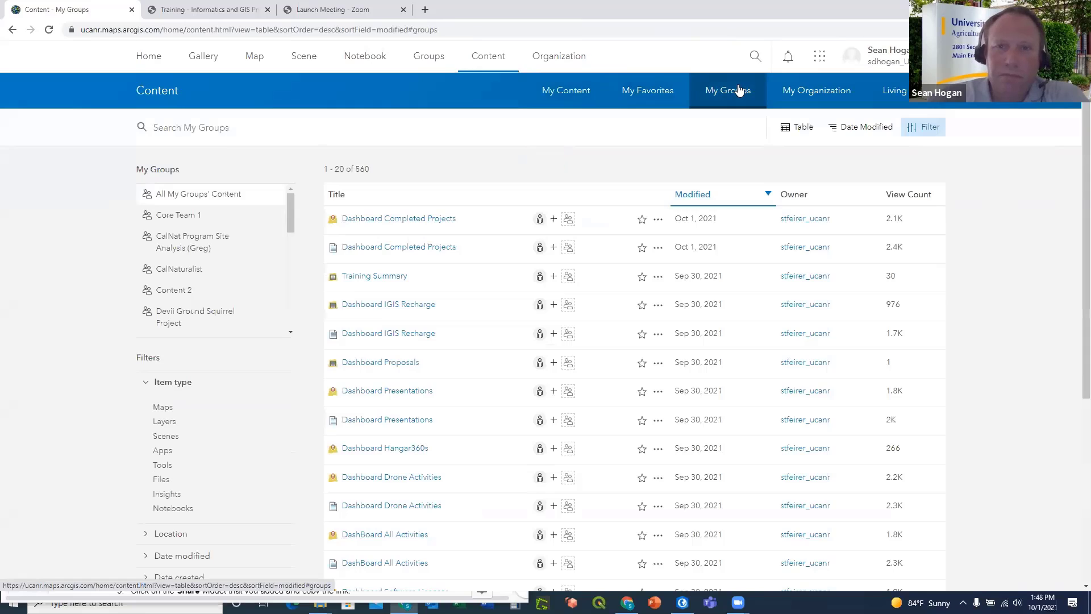
pyautogui.click(826, 93)
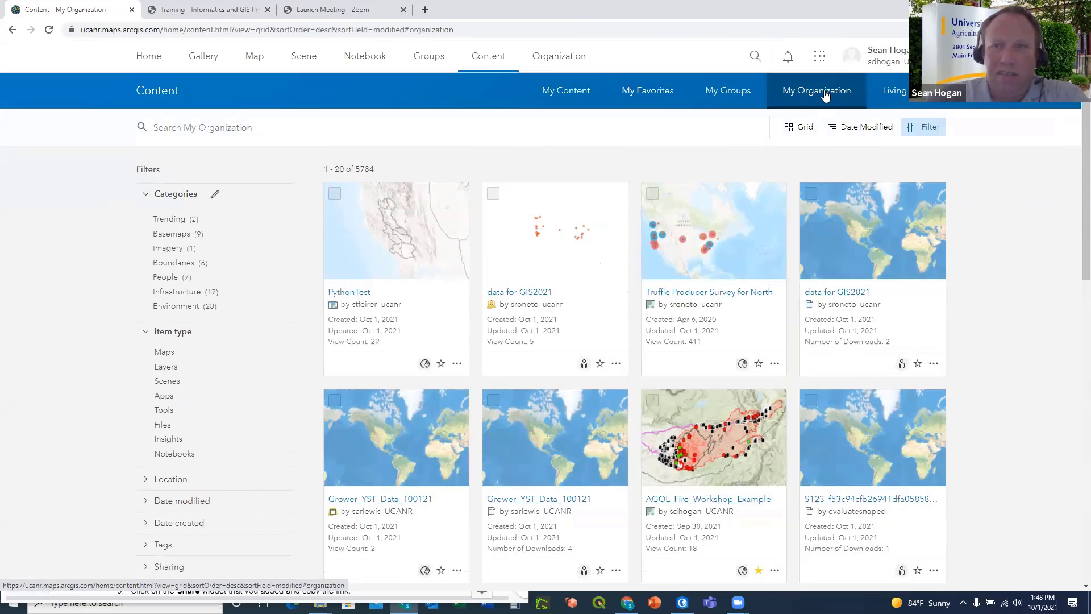
pyautogui.click(904, 91)
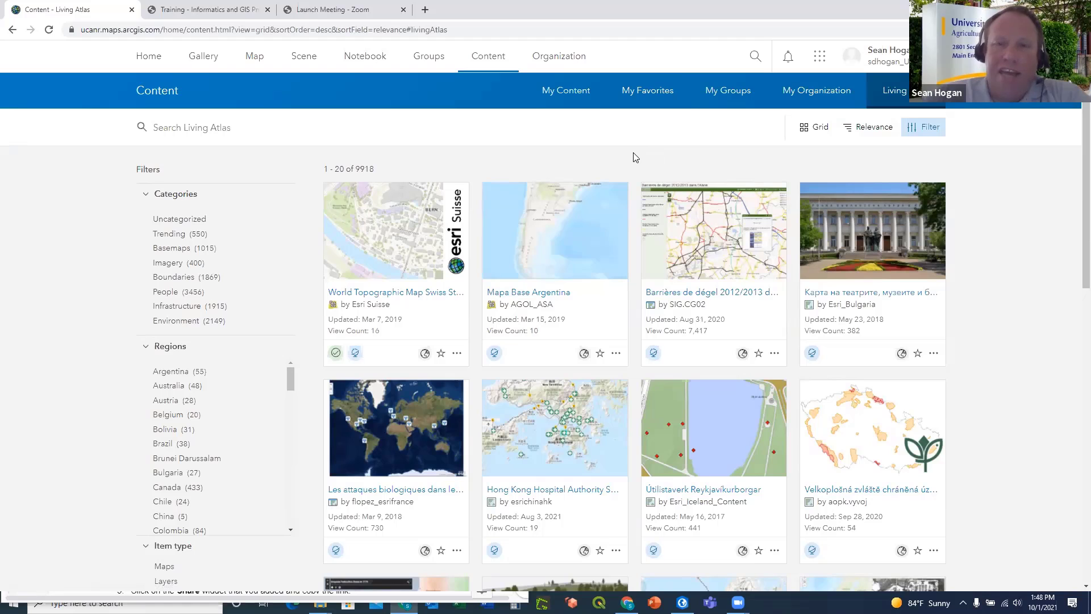
# Open the Living Atlas website from the app launcher, view its Browse page, and return to the Content page
pyautogui.click(820, 59)
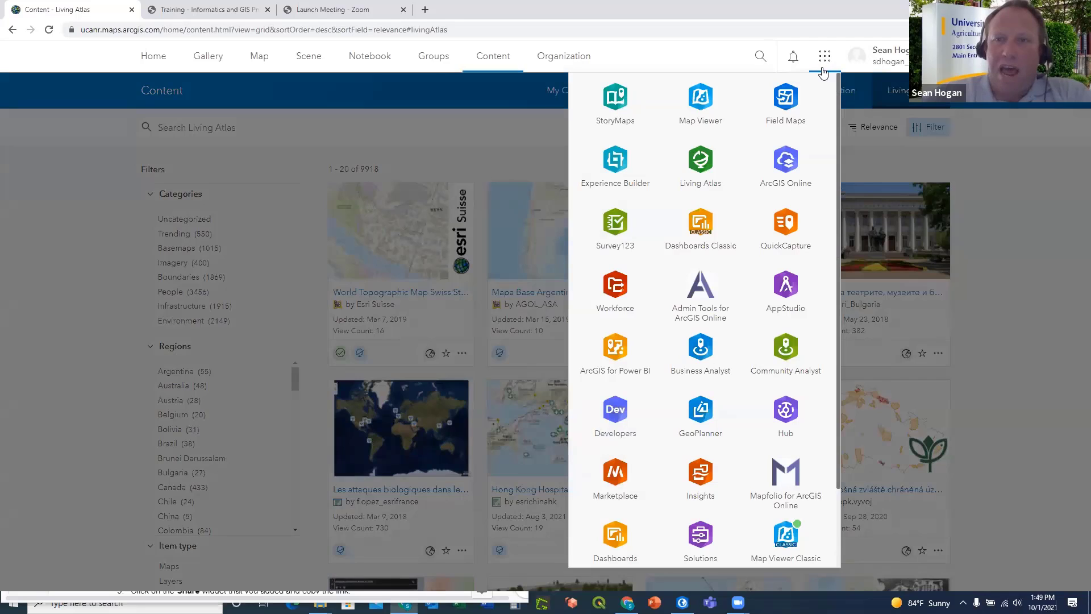
pyautogui.click(700, 162)
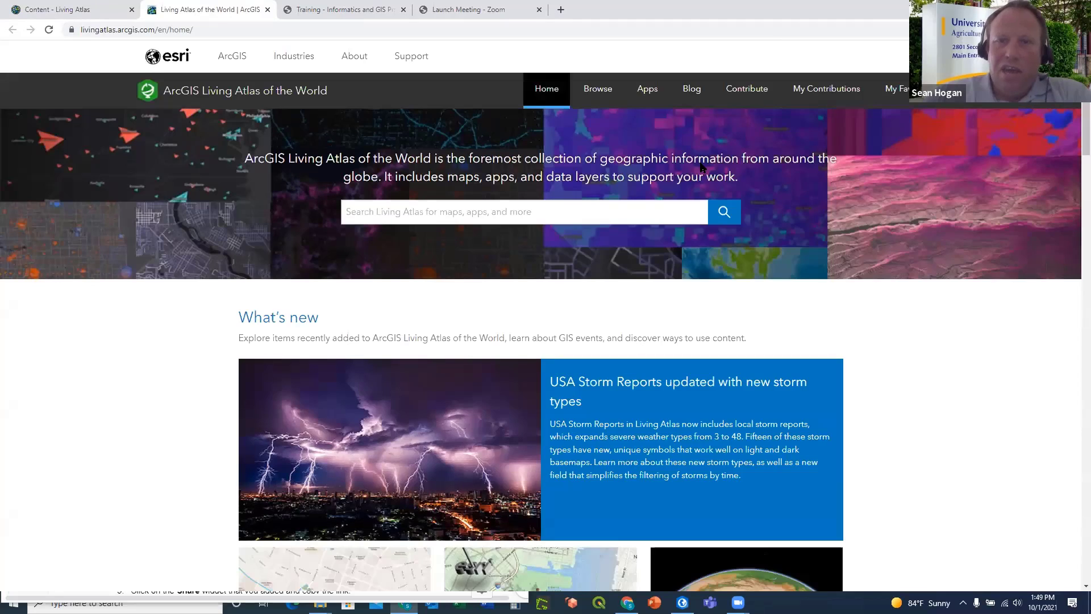
pyautogui.click(606, 91)
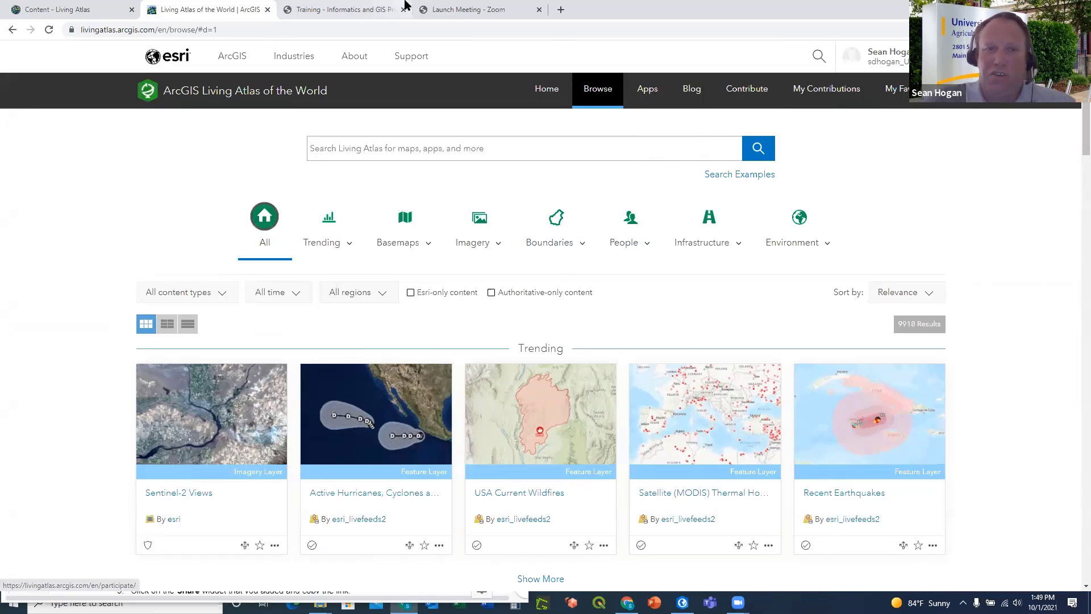
pyautogui.click(12, 30)
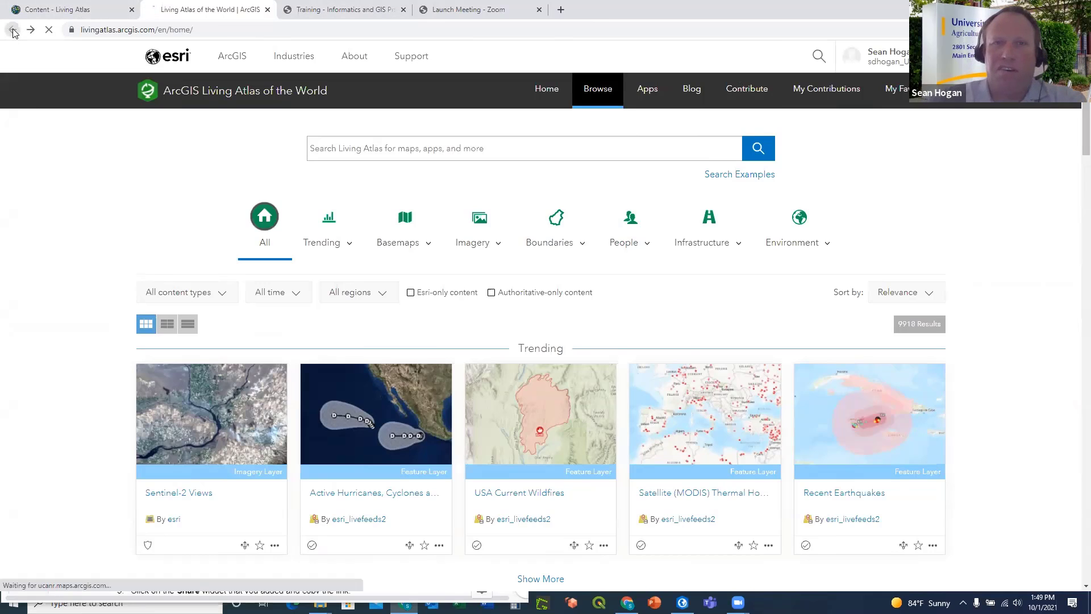
pyautogui.click(59, 16)
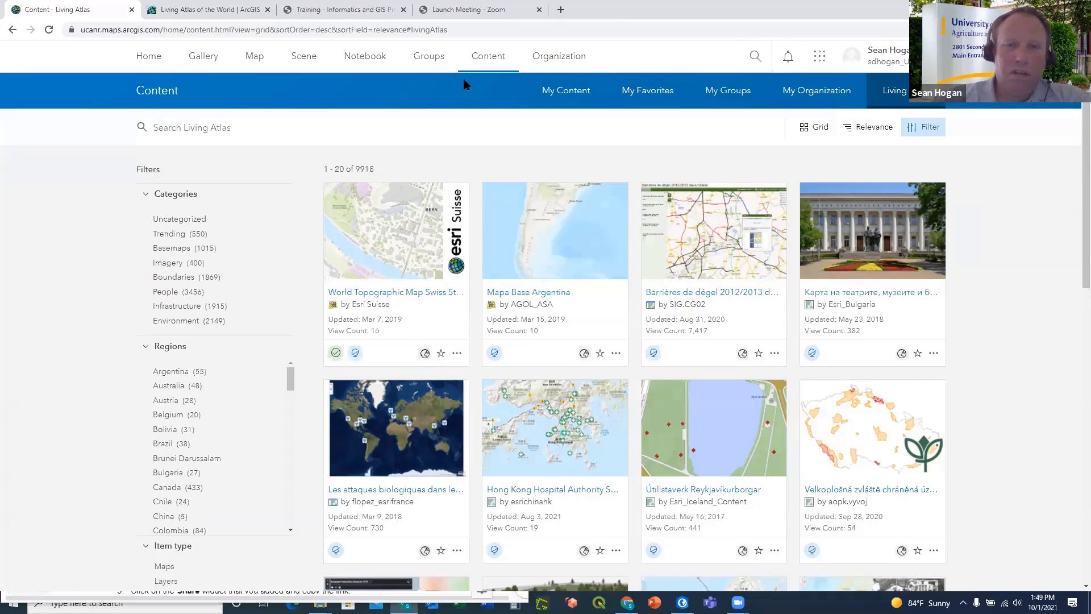
# Open the organization's overview page and shrink the browser window to uncover the exercise document behind it
pyautogui.moveTo(614, 275)
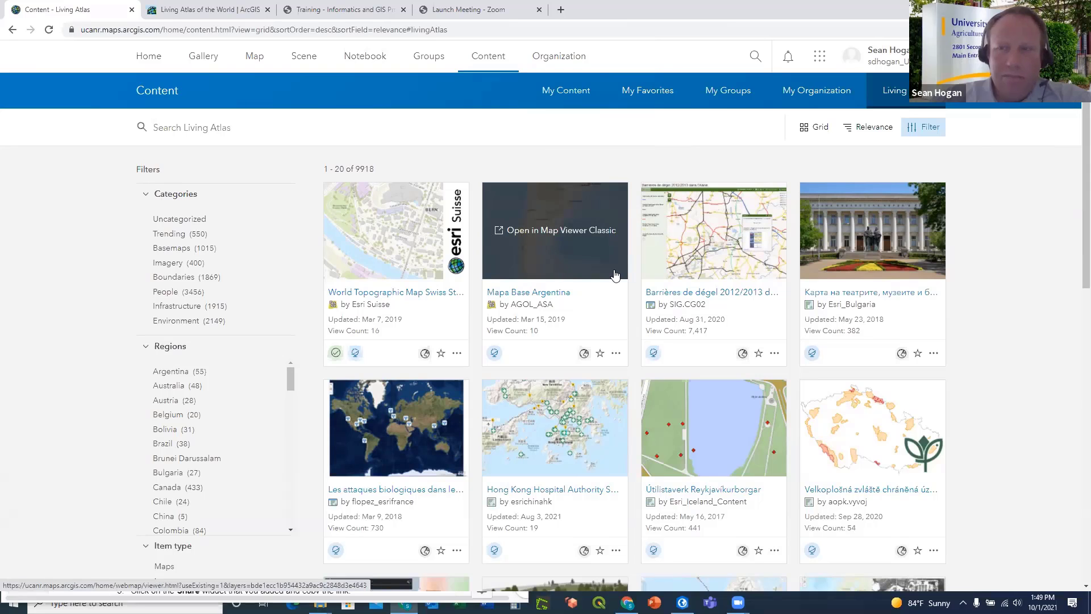
pyautogui.moveTo(674, 283)
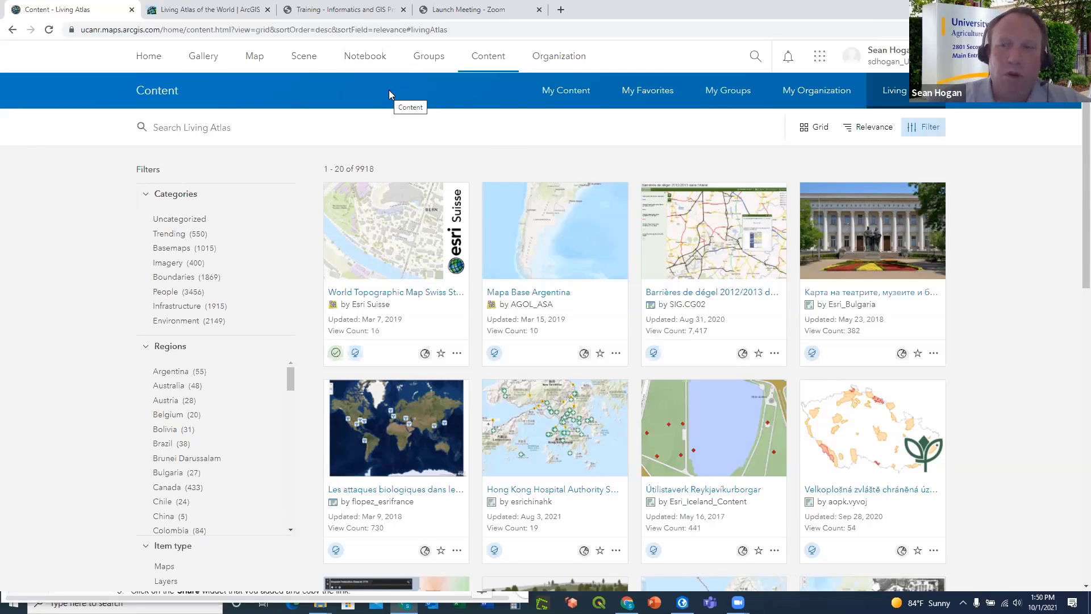
pyautogui.click(560, 60)
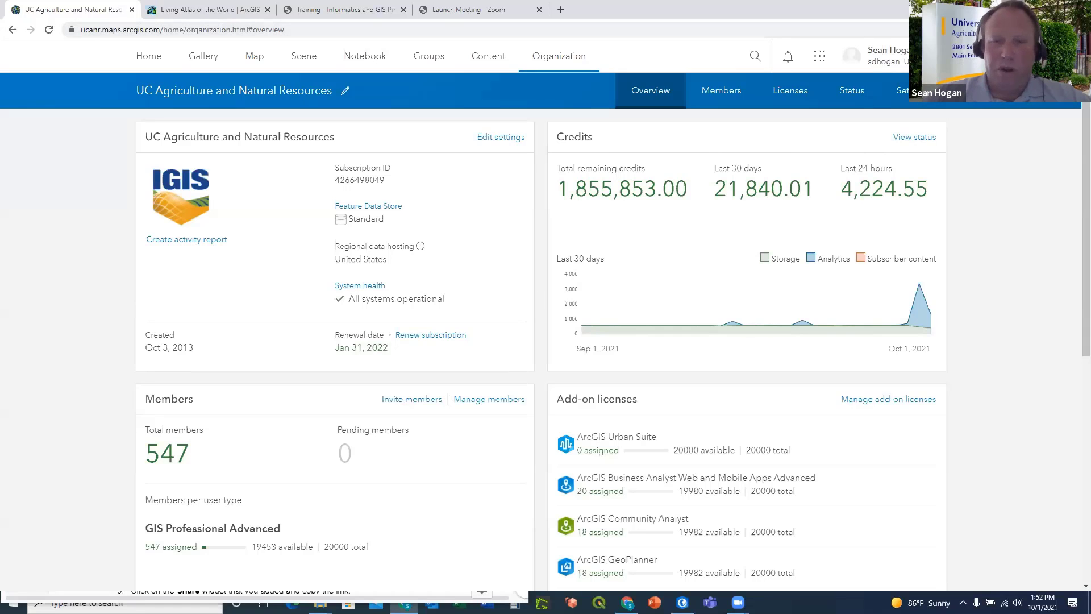
pyautogui.click(1052, 8)
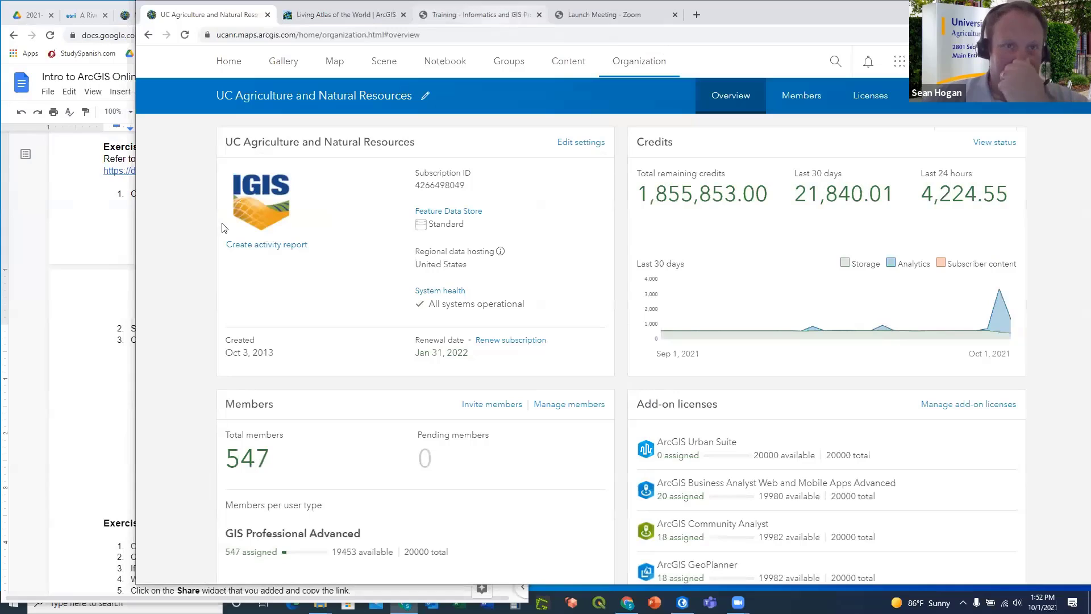
# Switch to the Intro to ArcGIS Online Exercise document and find the exercise about the four-step tutorial under About
pyautogui.click(79, 228)
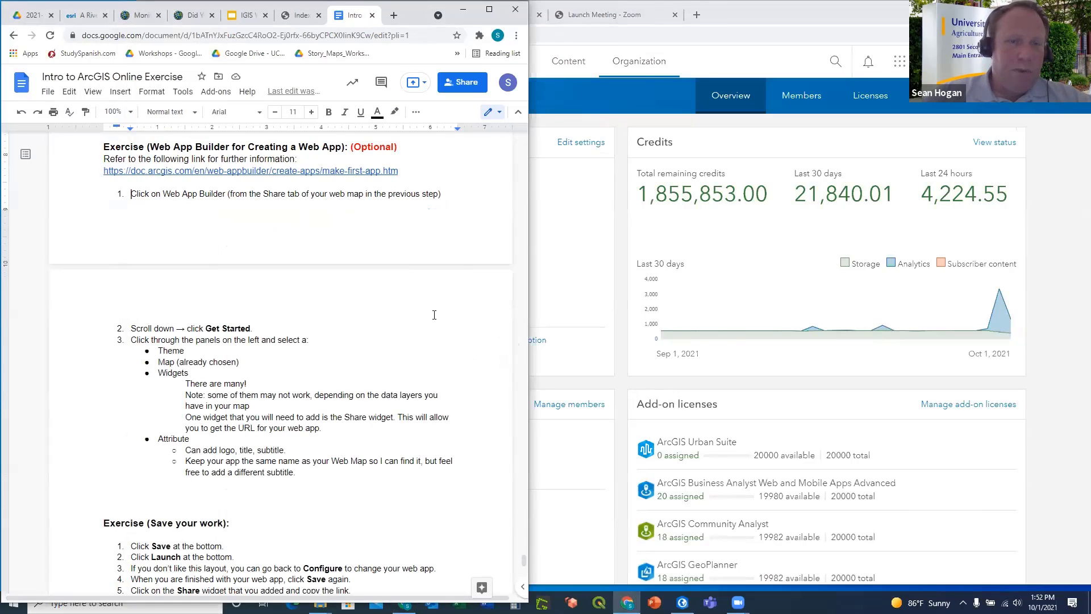
pyautogui.scroll(15, 435, 315)
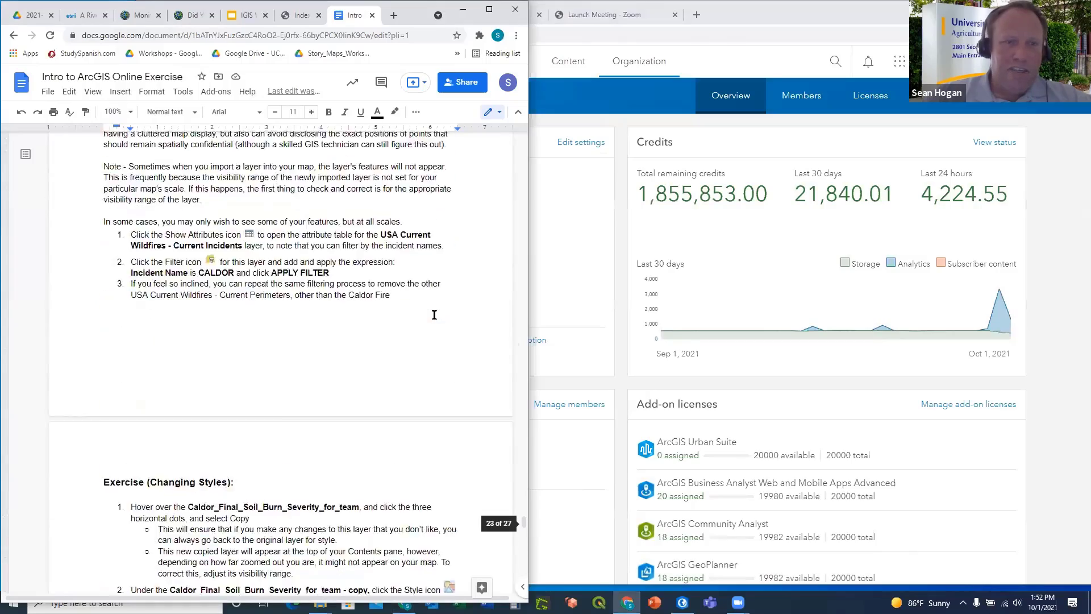
pyautogui.scroll(20, 434, 315)
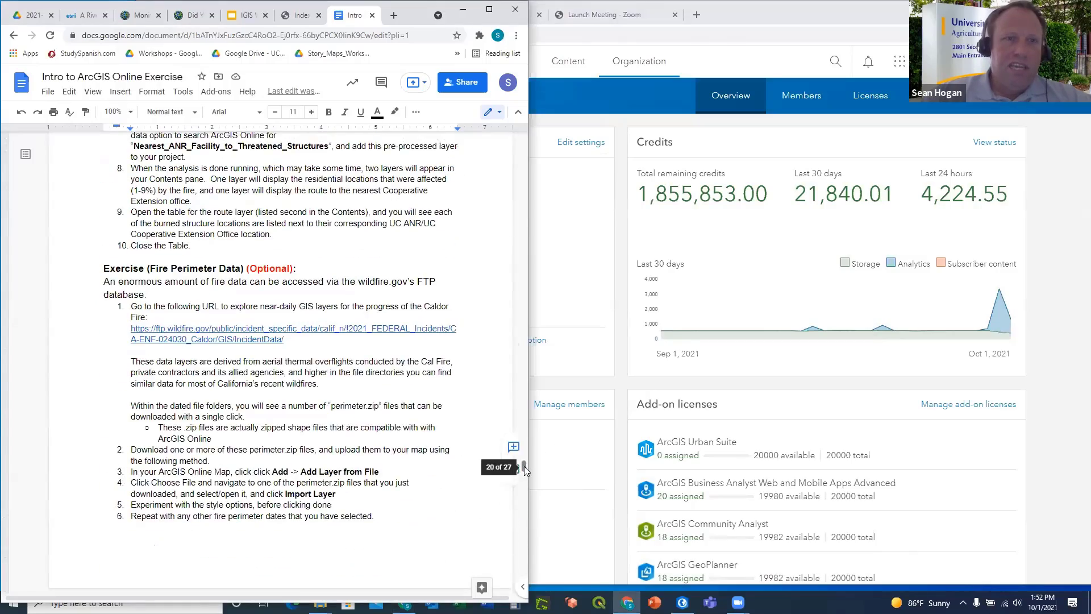
pyautogui.moveTo(524, 466); pyautogui.dragTo(505, 323)
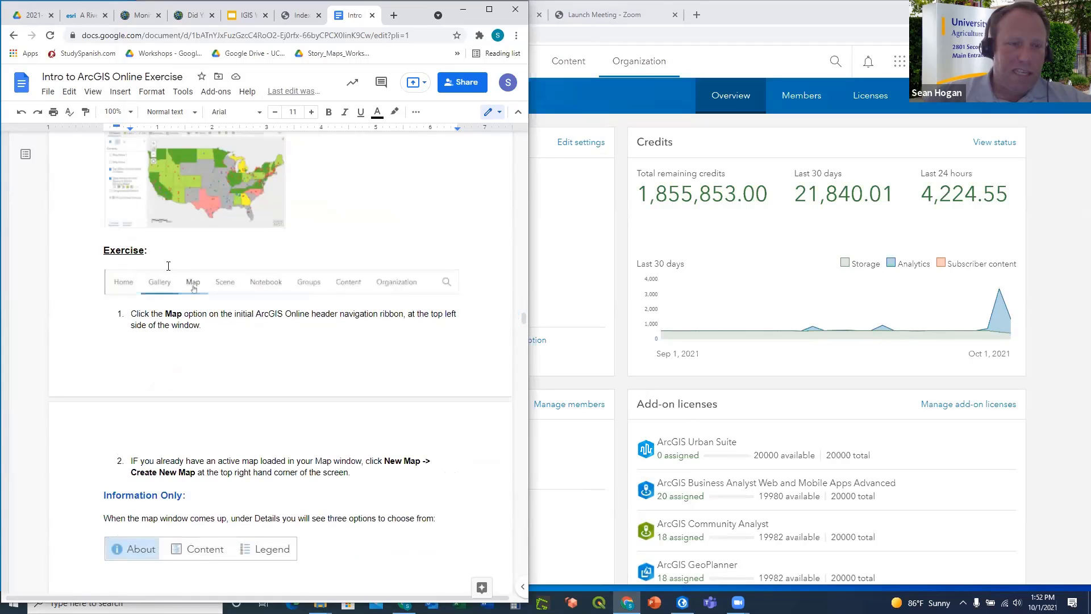
pyautogui.scroll(-8, 188, 262)
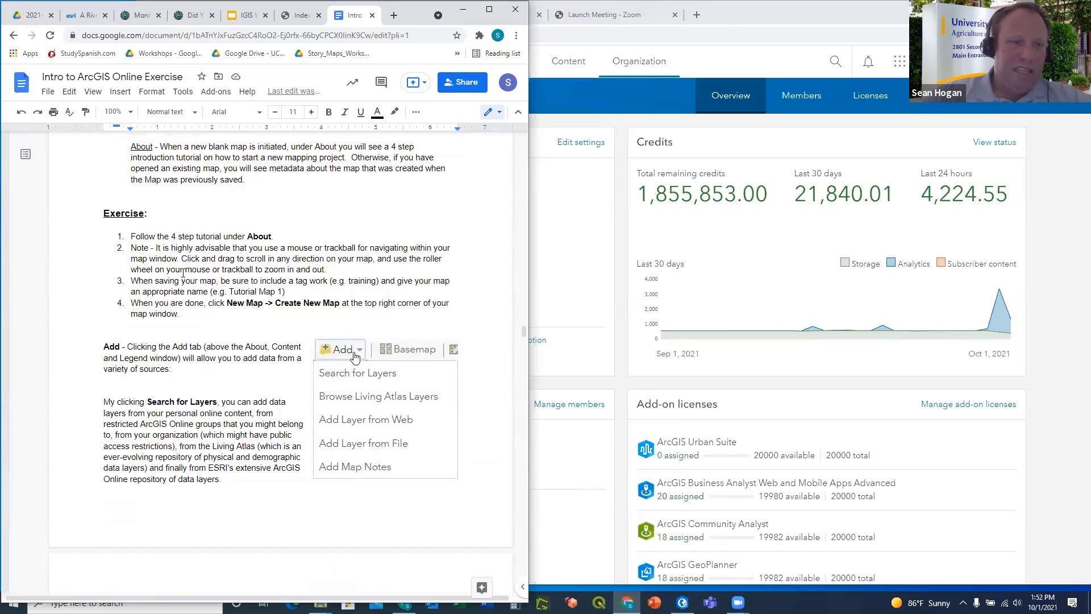
pyautogui.scroll(4, 182, 273)
pyautogui.scroll(-2, 186, 195)
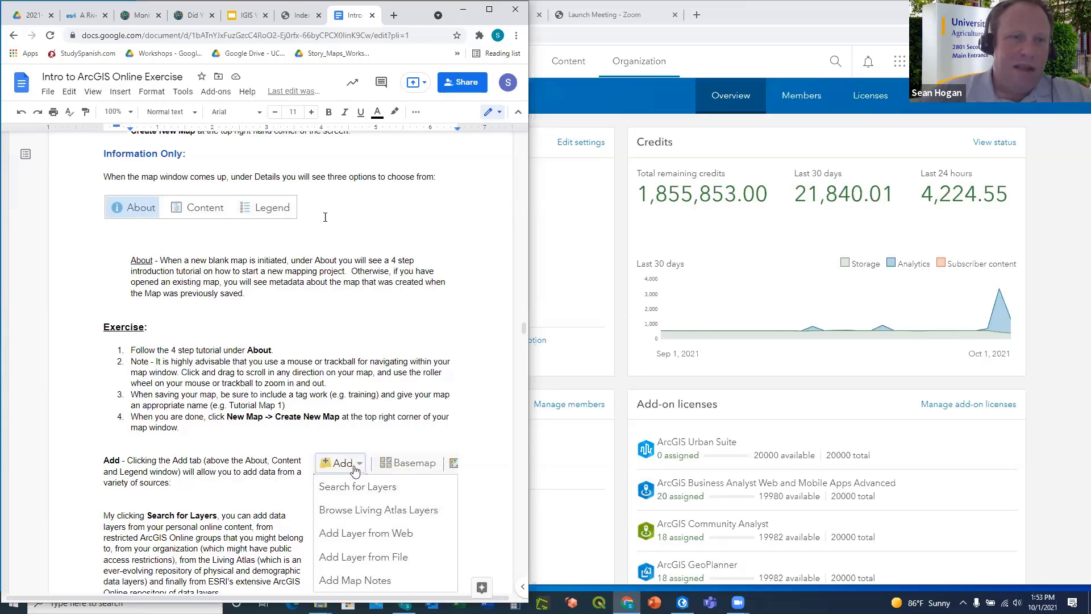
# Switch back to ArcGIS Online, open it in a second tab through the app launcher, and go to the Content page
pyautogui.click(736, 65)
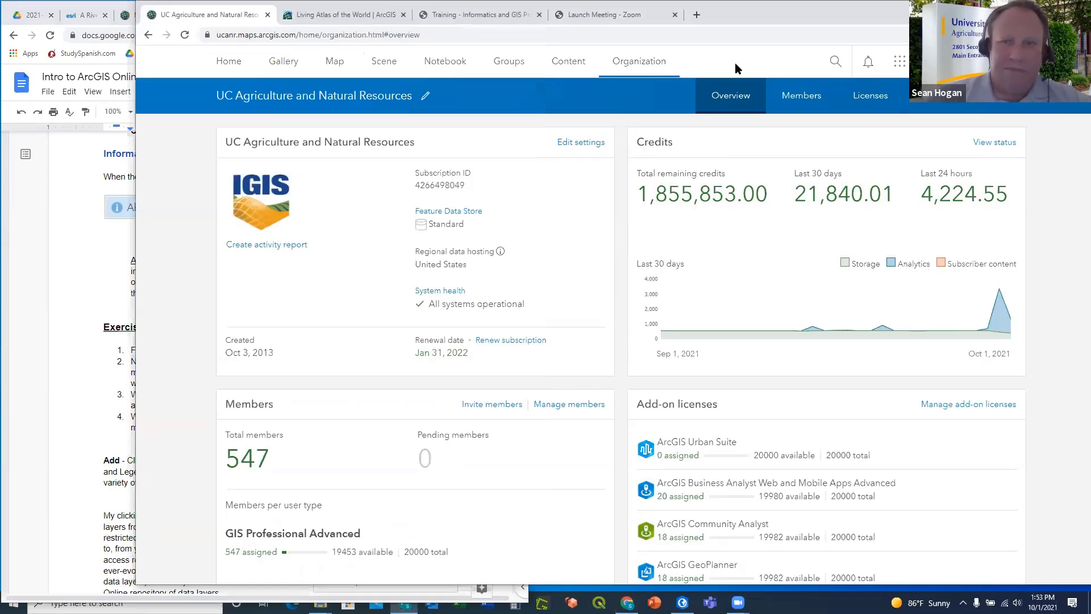
pyautogui.click(900, 65)
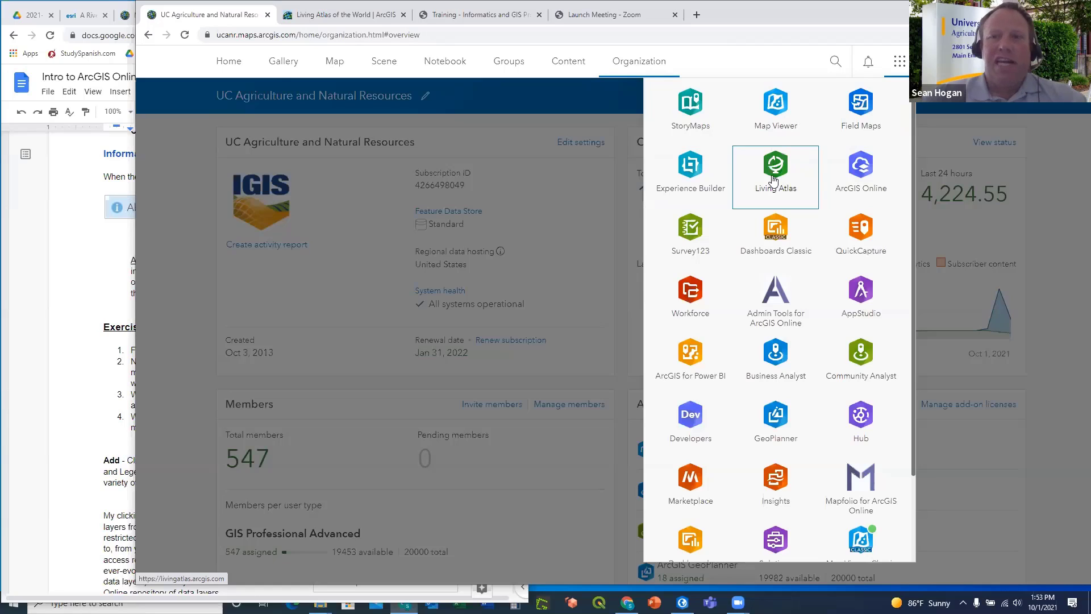
pyautogui.click(865, 169)
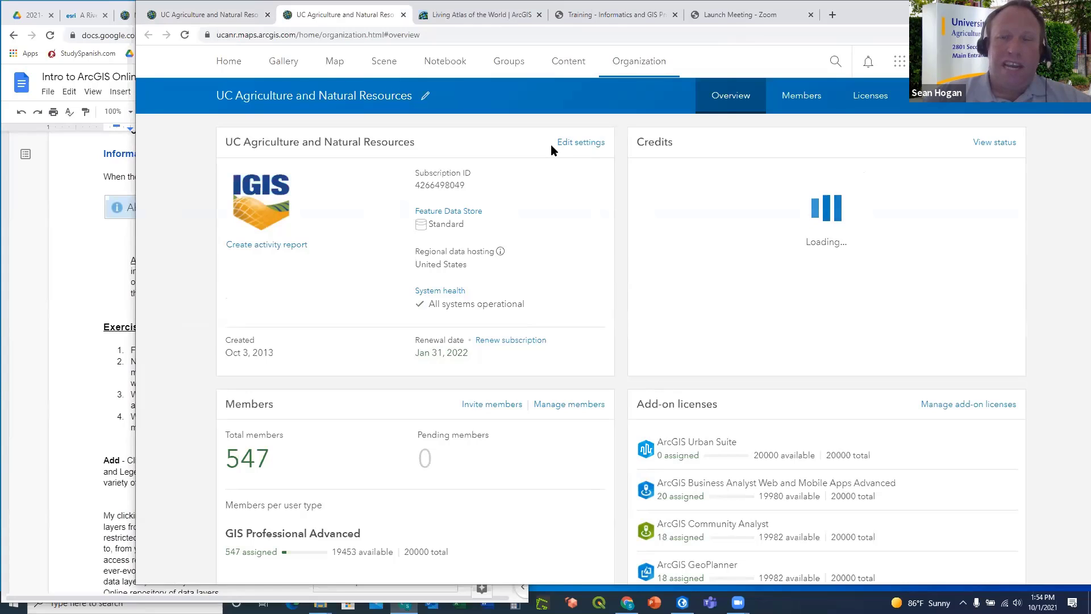
pyautogui.click(566, 66)
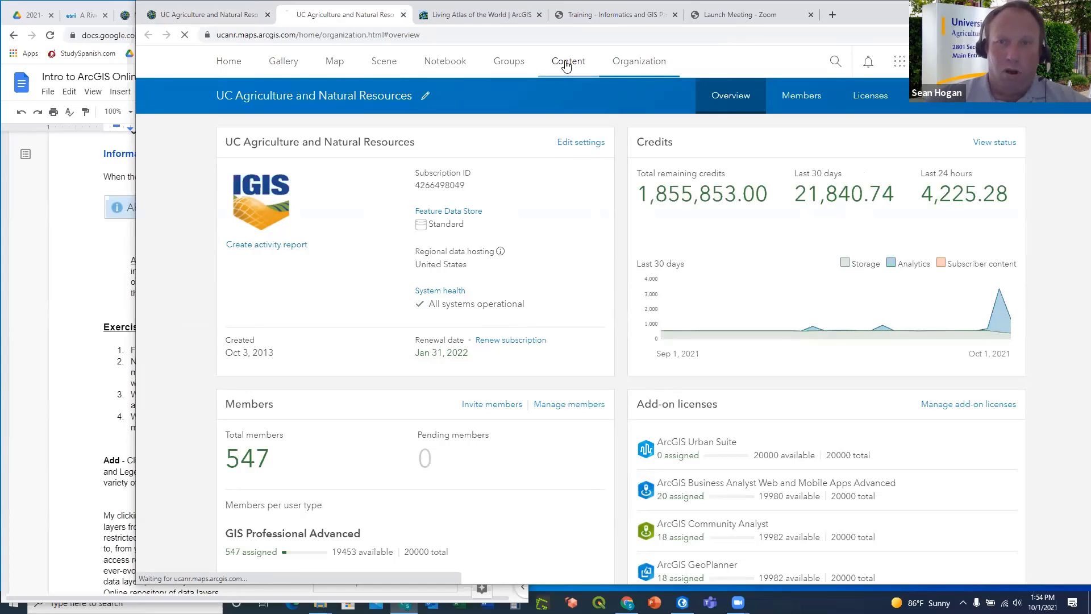
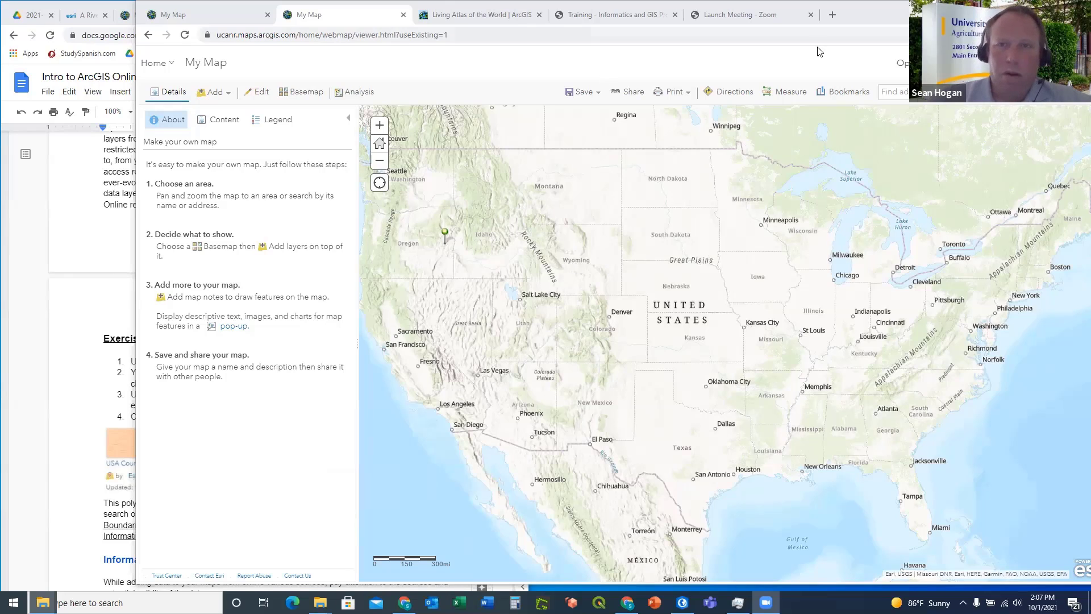
# Move the browser window to reach the new-map options, and create a new map, discarding the current map's unsaved changes
pyautogui.click(891, 15)
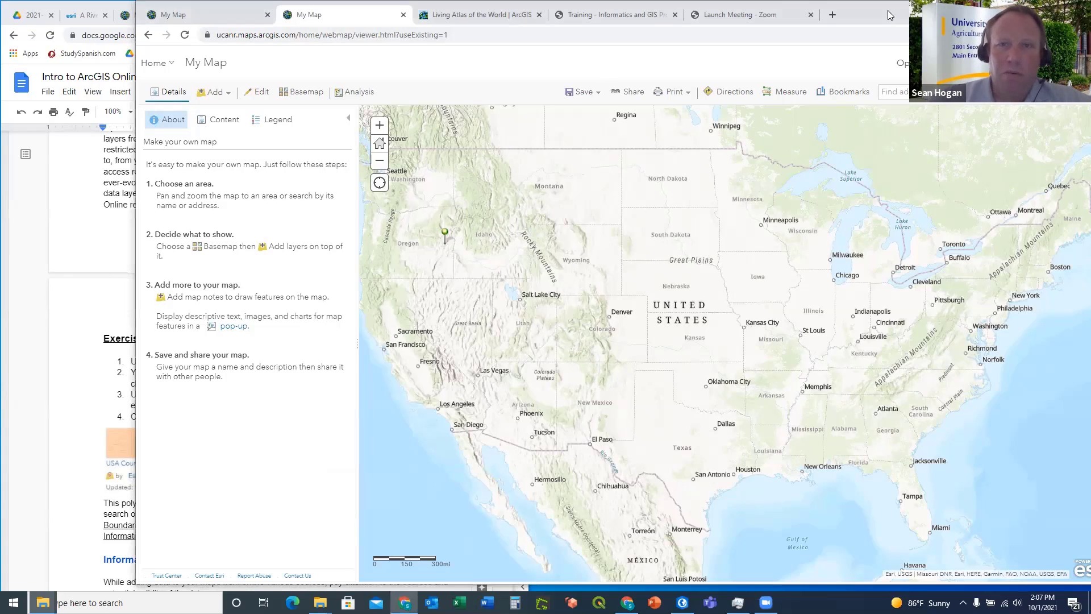
pyautogui.moveTo(887, 11); pyautogui.dragTo(835, 12)
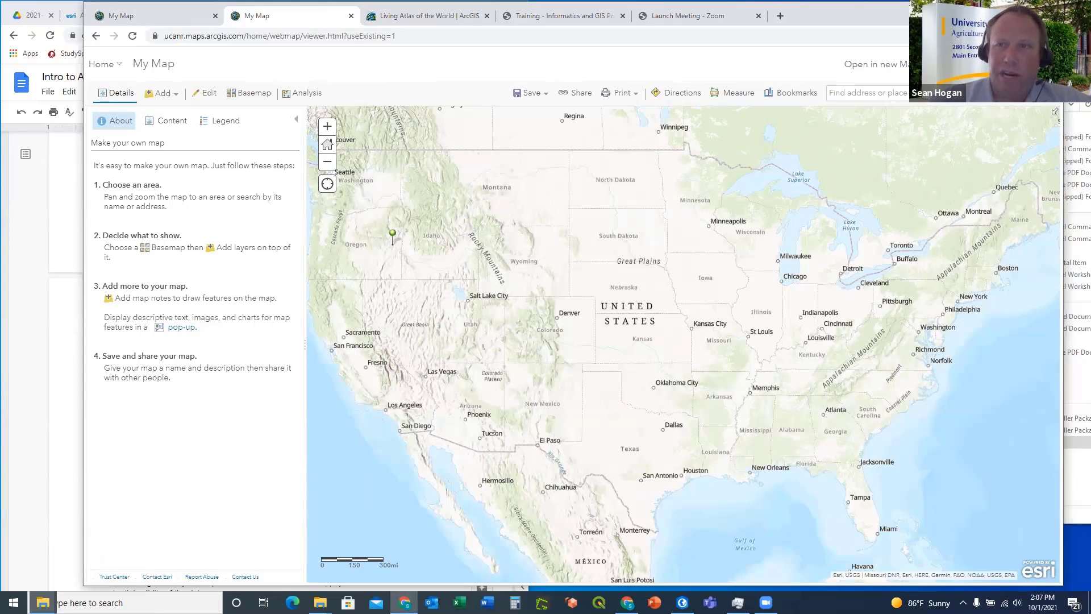
pyautogui.click(981, 64)
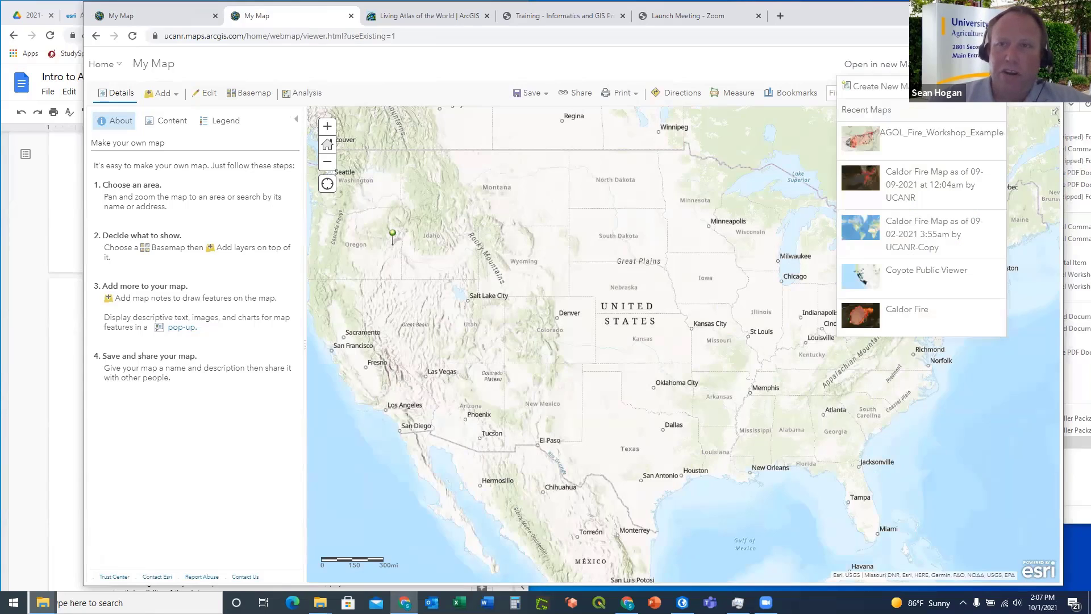
pyautogui.click(907, 88)
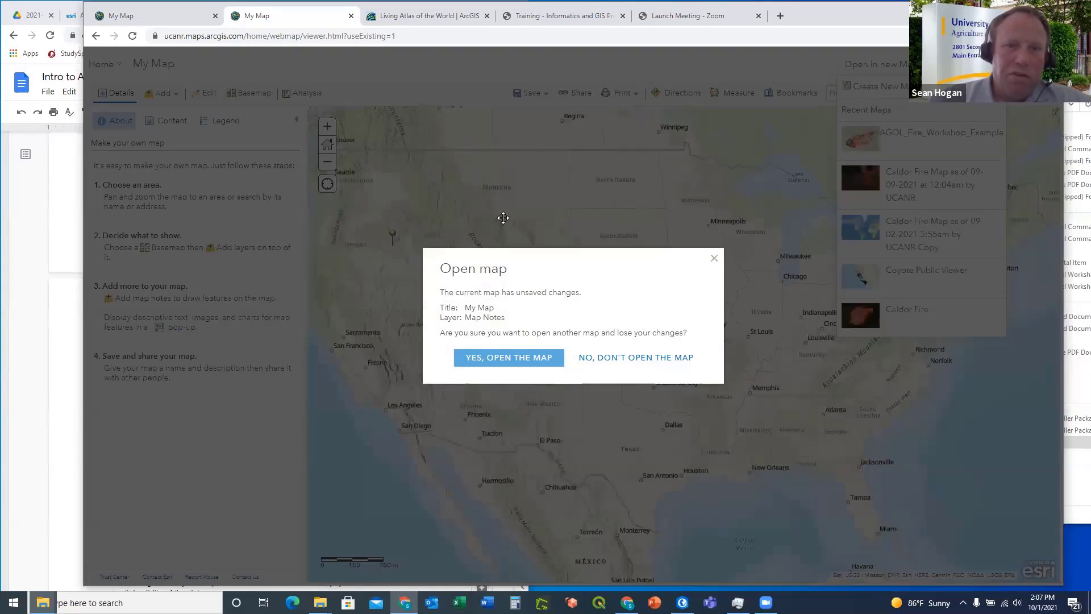
pyautogui.click(504, 360)
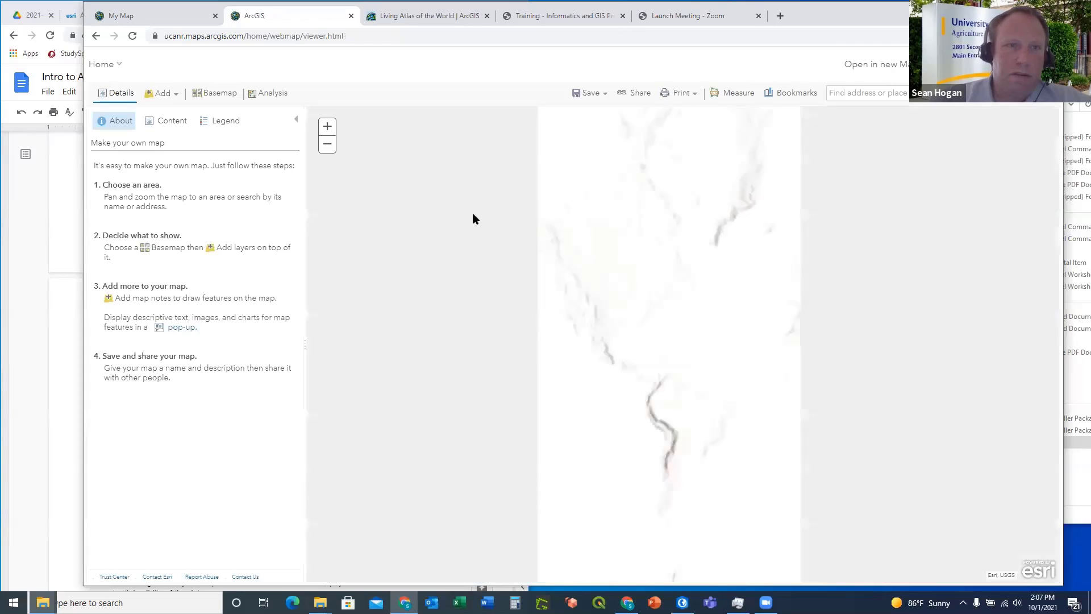
# Go to the organization's home page and open the map viewer from there
pyautogui.click(117, 66)
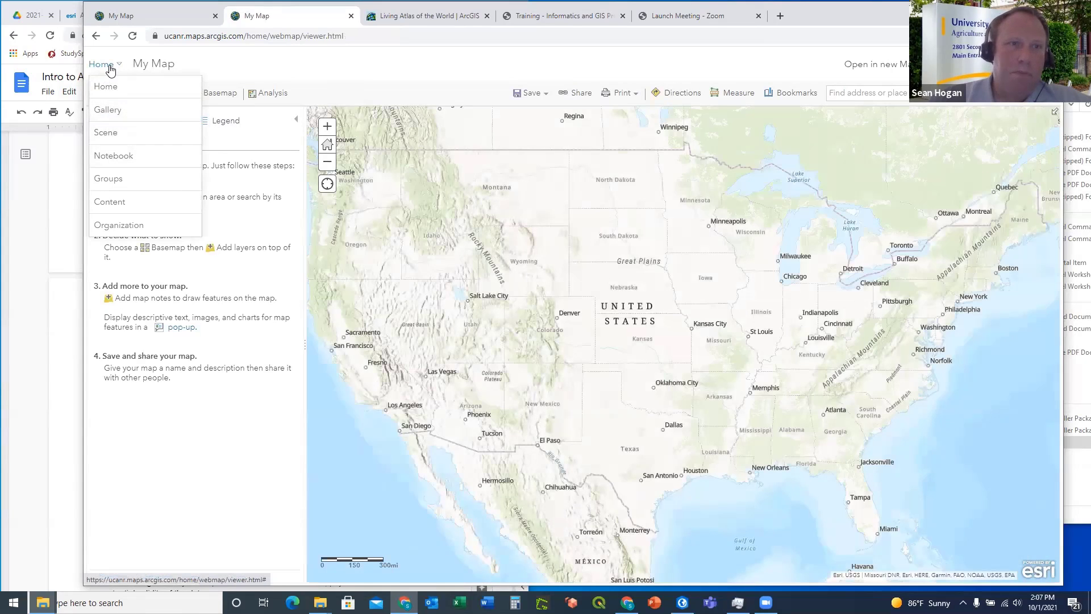
pyautogui.click(107, 65)
pyautogui.click(108, 65)
pyautogui.click(107, 90)
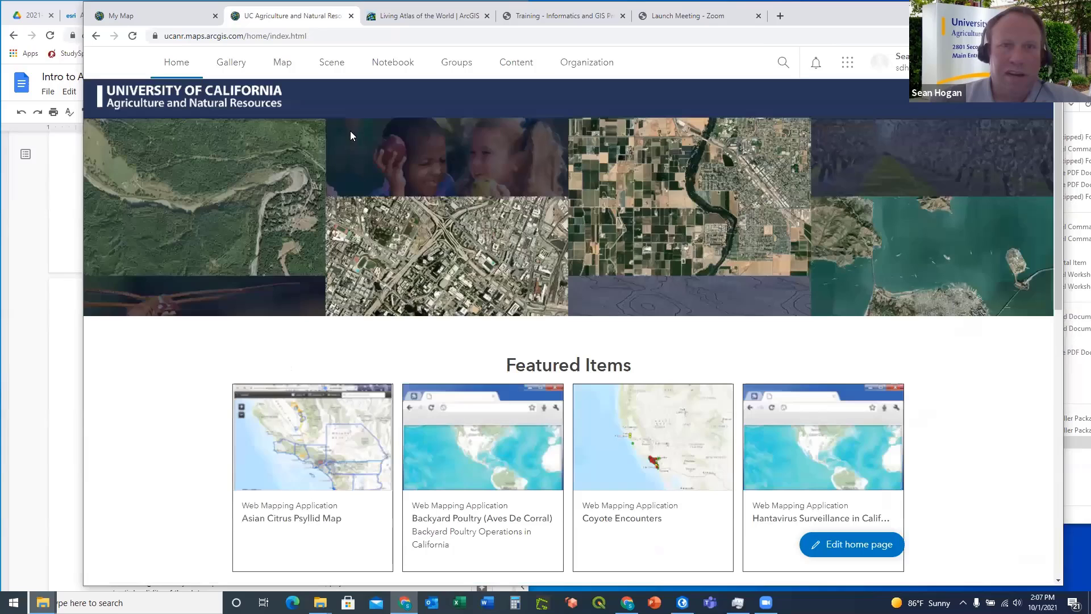
pyautogui.click(280, 62)
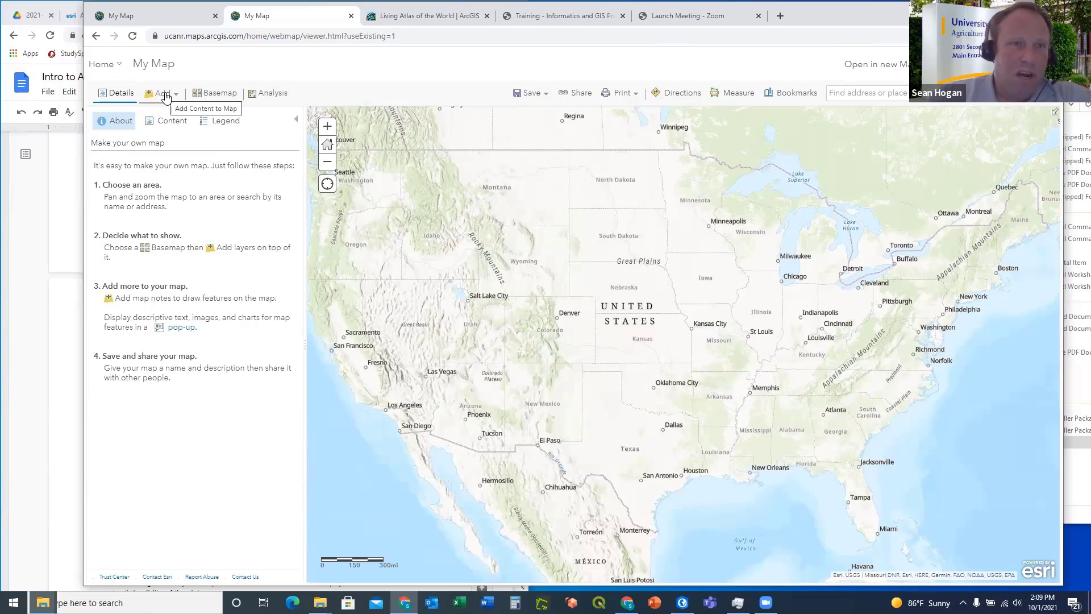
# Start adding layers through a layer search, set its source to ArcGIS Online, and search for "Counties"
pyautogui.click(166, 97)
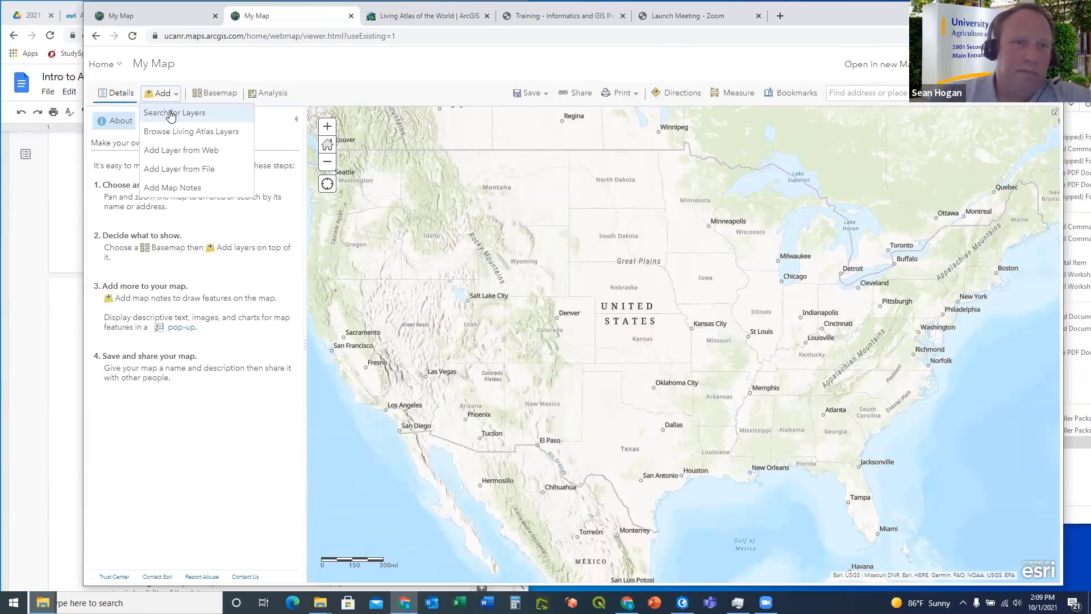
pyautogui.click(171, 113)
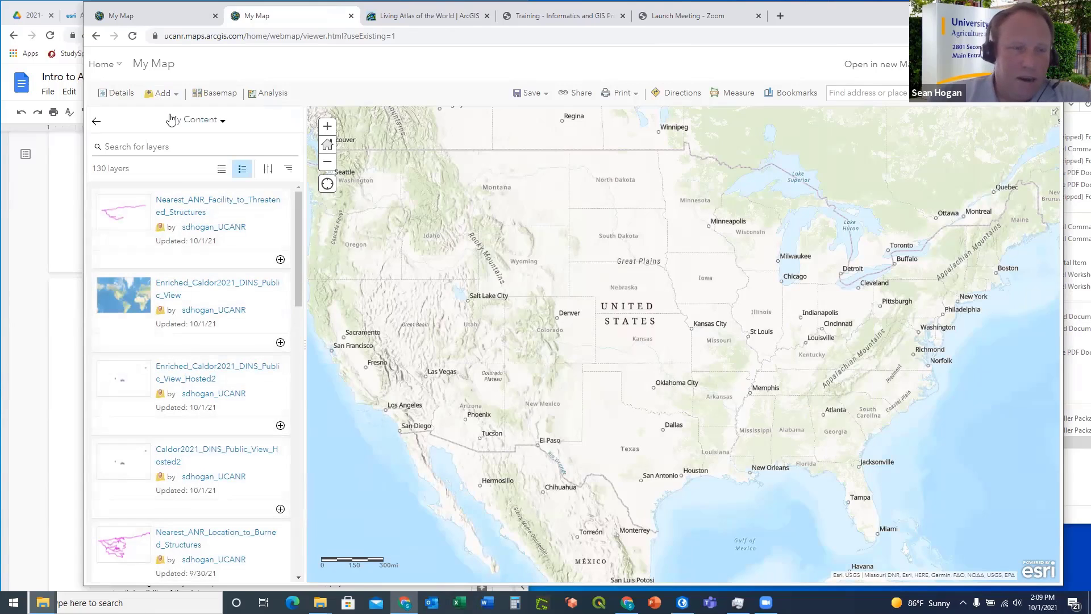
pyautogui.click(223, 123)
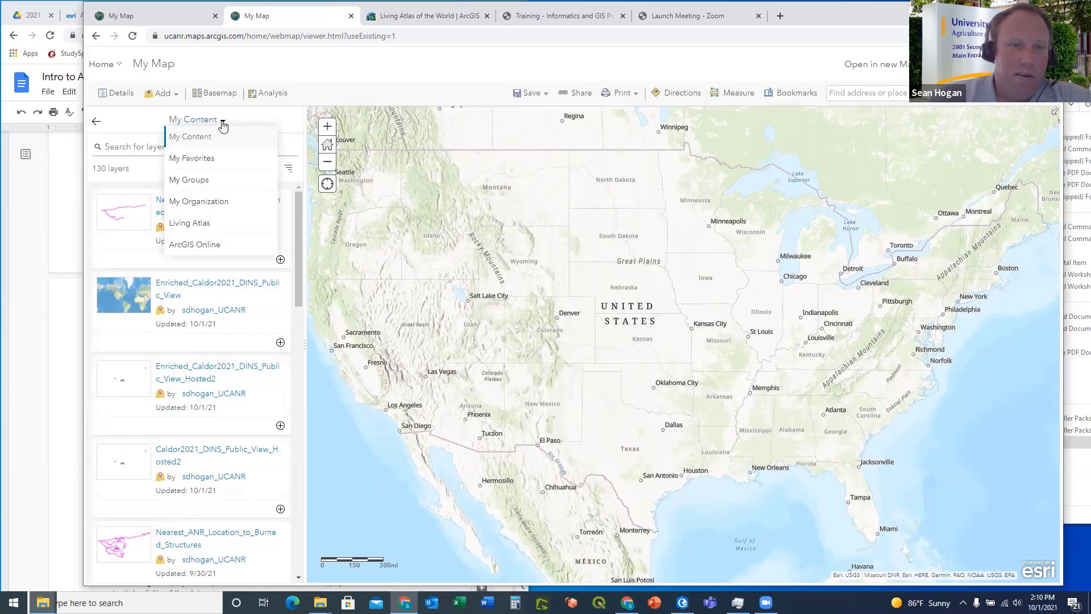
pyautogui.click(191, 246)
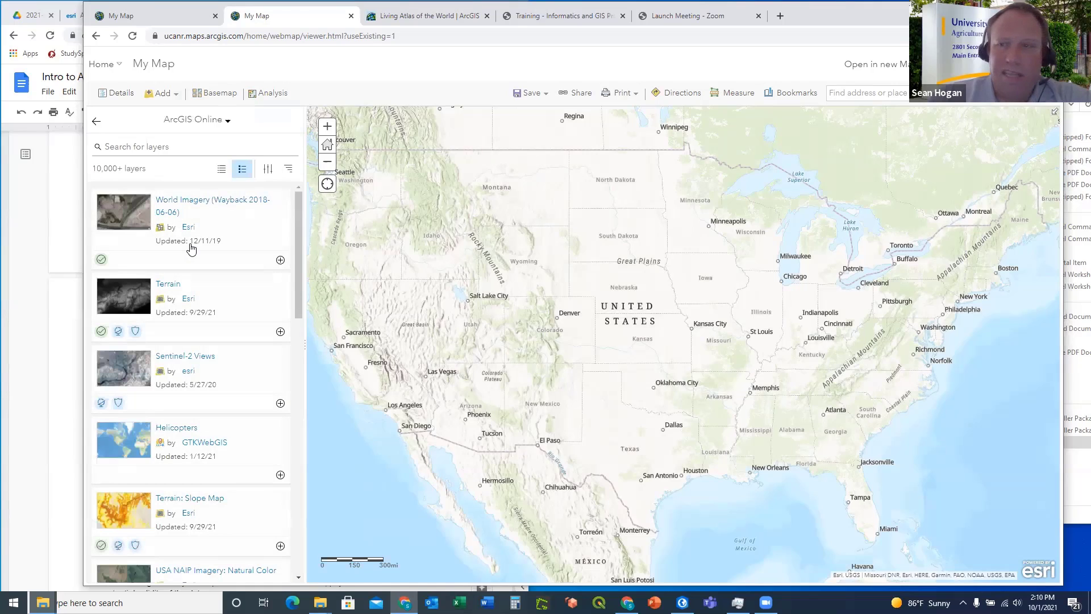
pyautogui.click(176, 147)
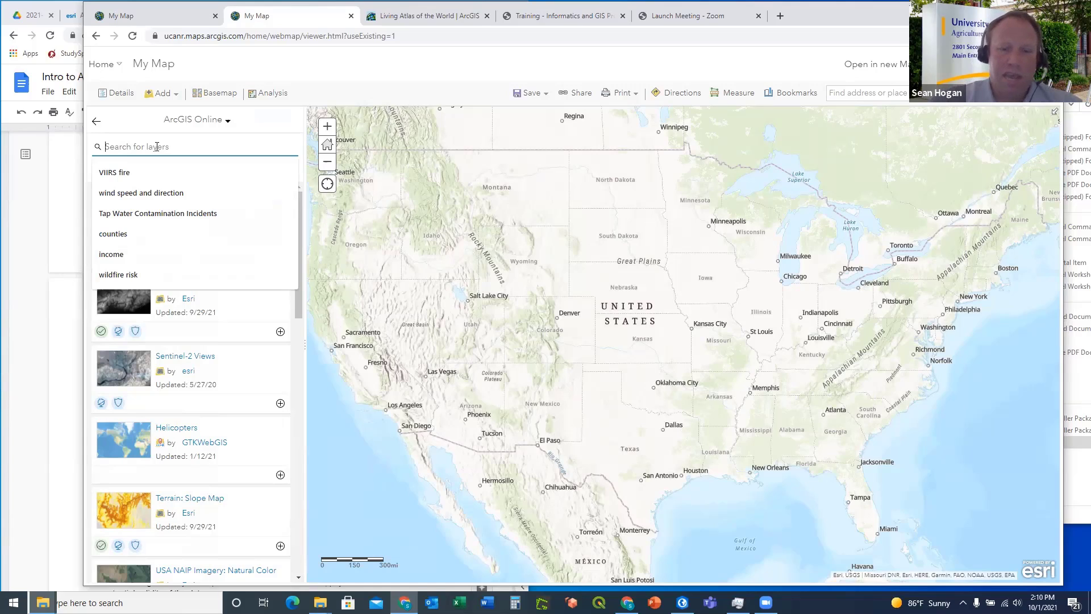
pyautogui.write('Counti')
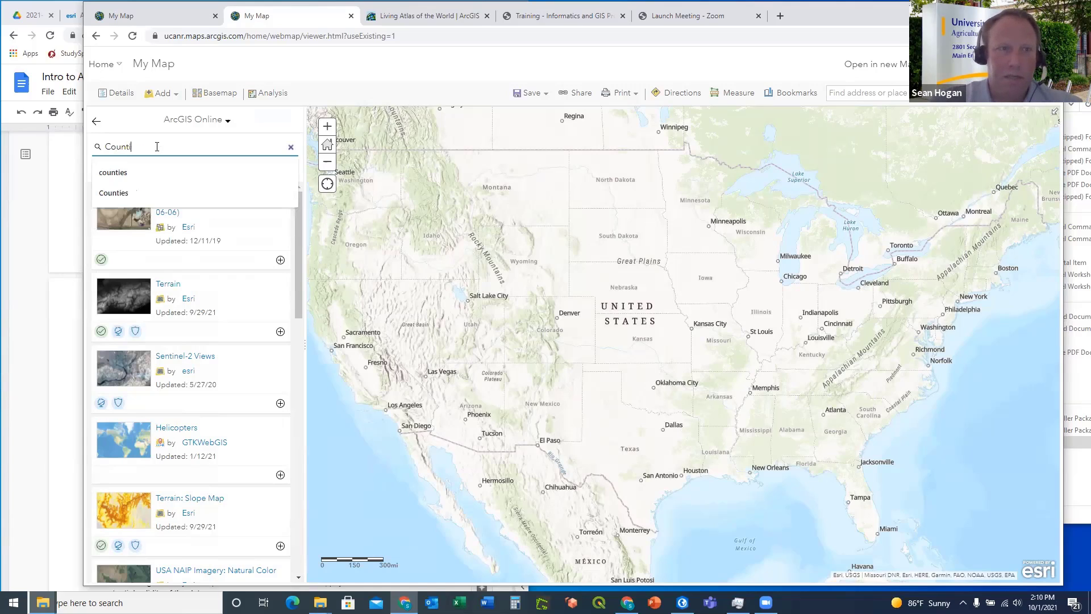
pyautogui.write('es')
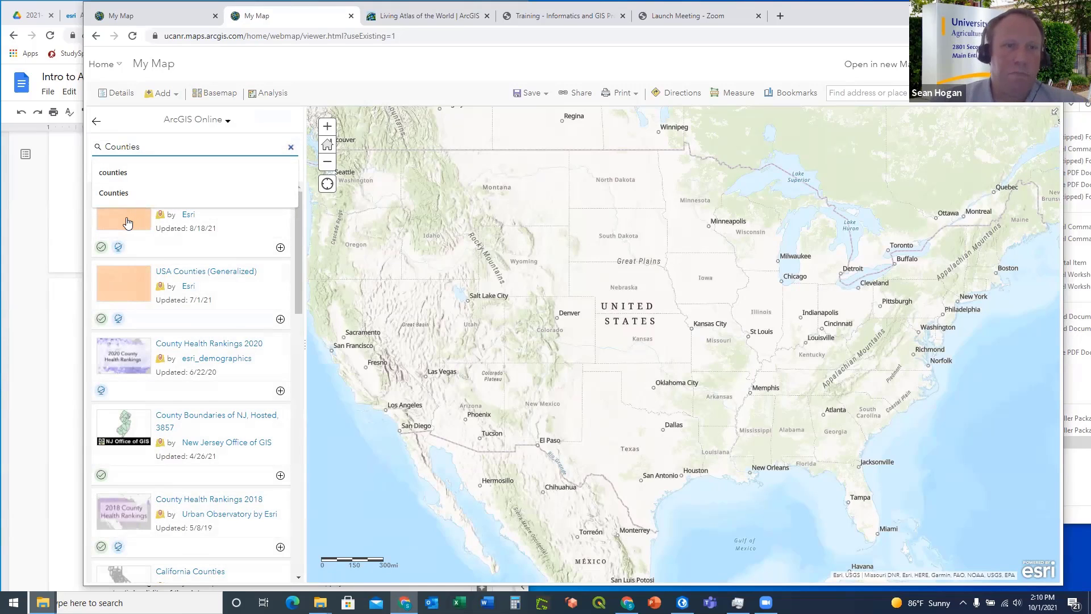
# Add Esri's USA Counties layer to the map from its details and clear the layer search text
pyautogui.click(128, 223)
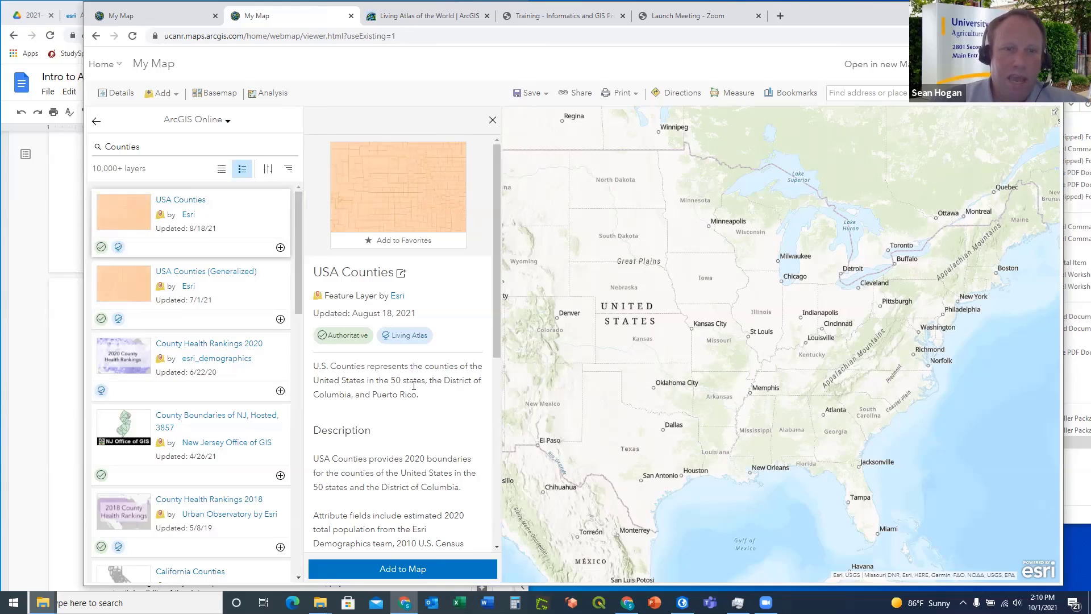
pyautogui.scroll(-2, 401, 423)
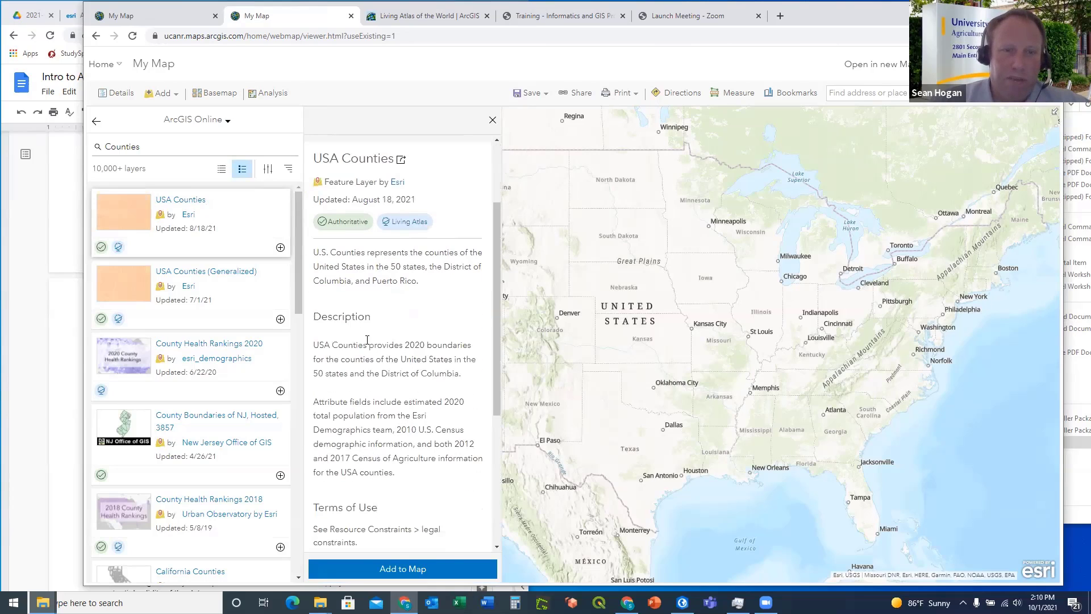
pyautogui.click(368, 569)
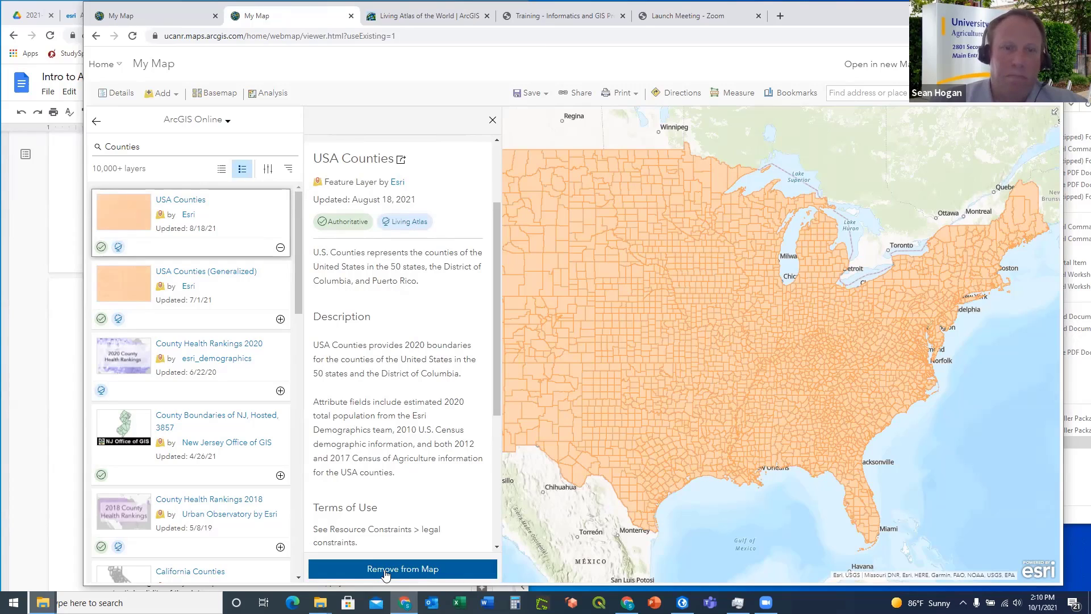
pyautogui.click(492, 121)
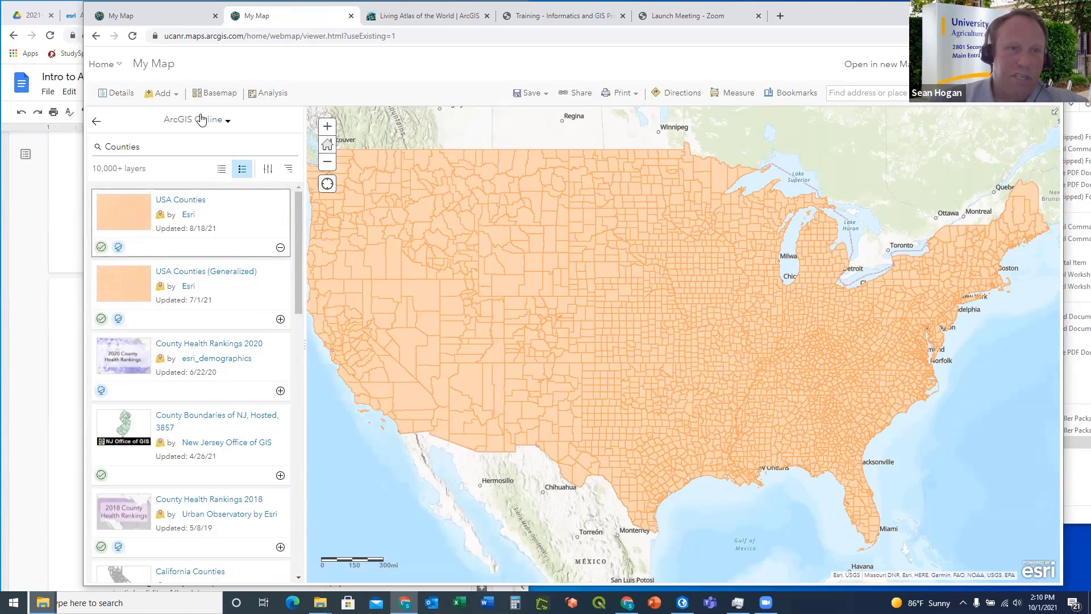
pyautogui.click(142, 147)
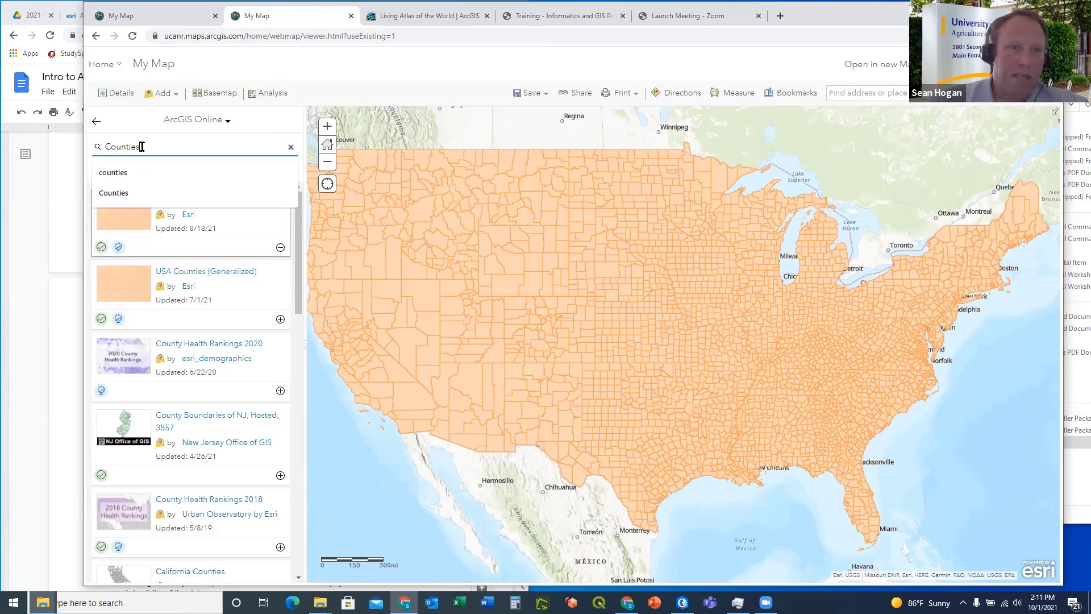
pyautogui.moveTo(142, 147); pyautogui.dragTo(104, 147)
pyautogui.press('BackSpace')
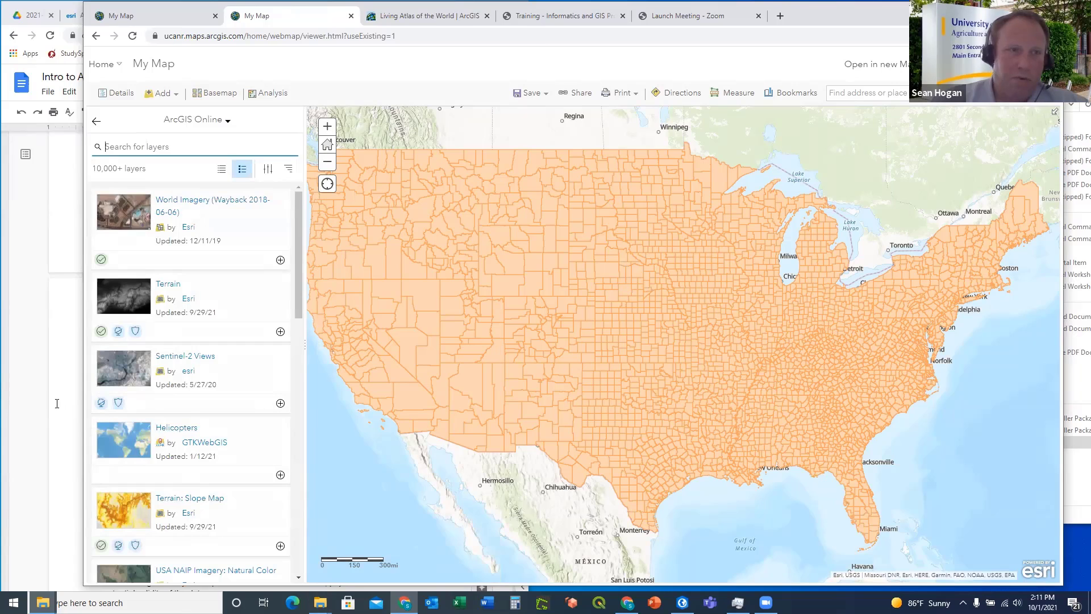
# Switch to the Intro to ArcGIS Online Exercise document and copy the search term "Caldor Fire" from Adding ArcGIS Online data part 2
pyautogui.click(29, 365)
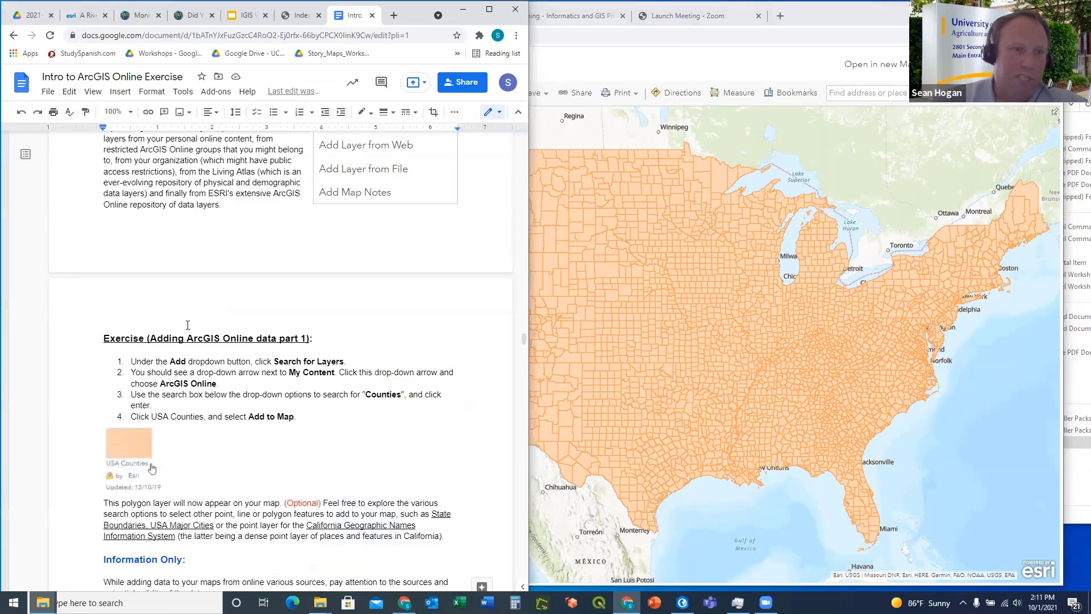
pyautogui.scroll(-2, 187, 325)
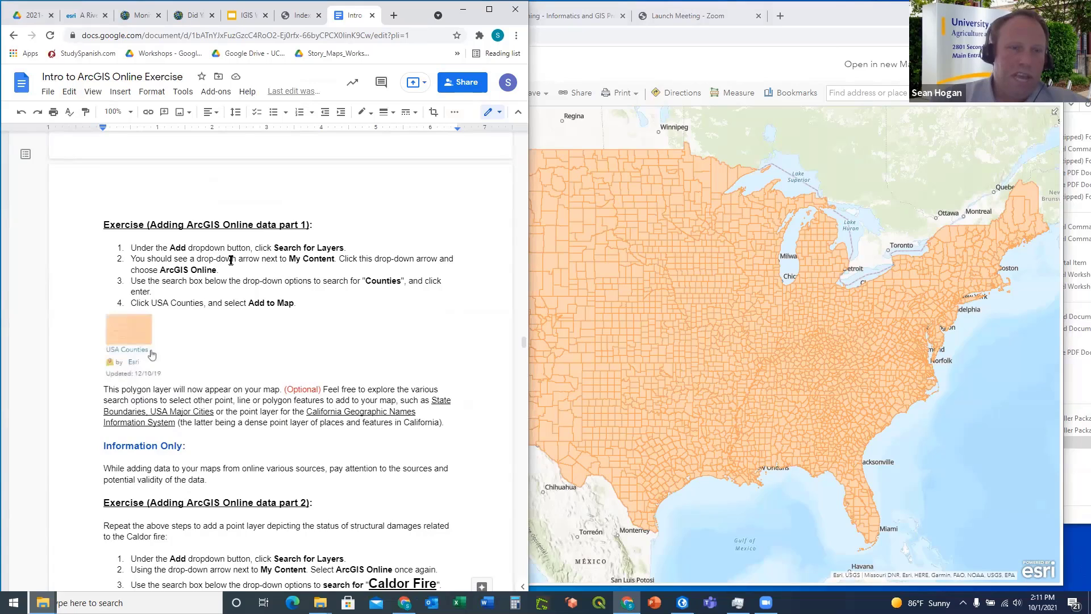
pyautogui.scroll(-2, 227, 256)
pyautogui.scroll(-1, 231, 260)
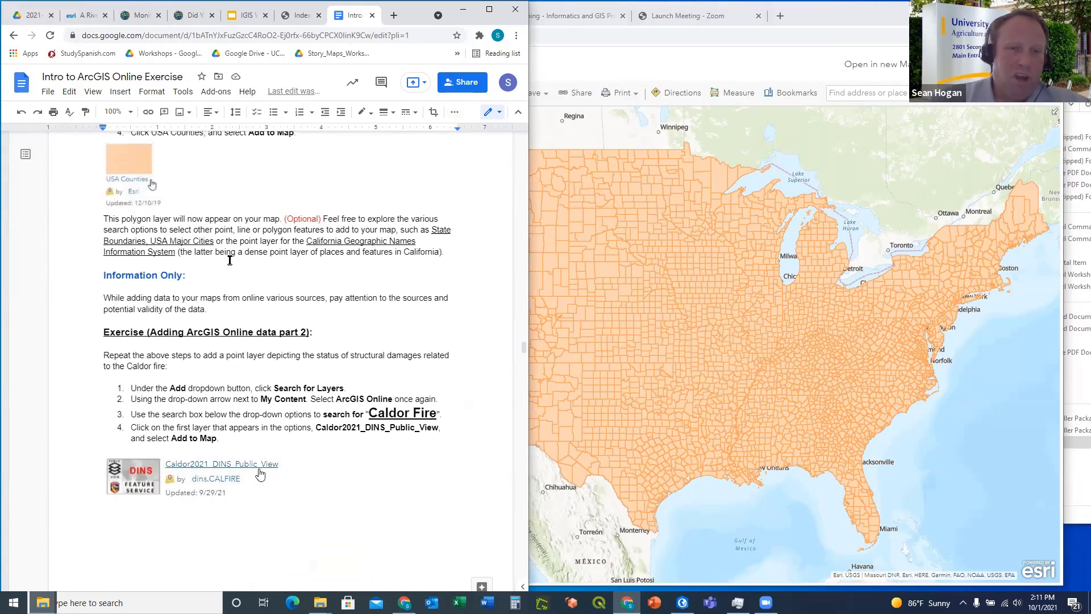
pyautogui.moveTo(371, 410); pyautogui.dragTo(434, 414)
pyautogui.hotkey('ctrl', 'c')
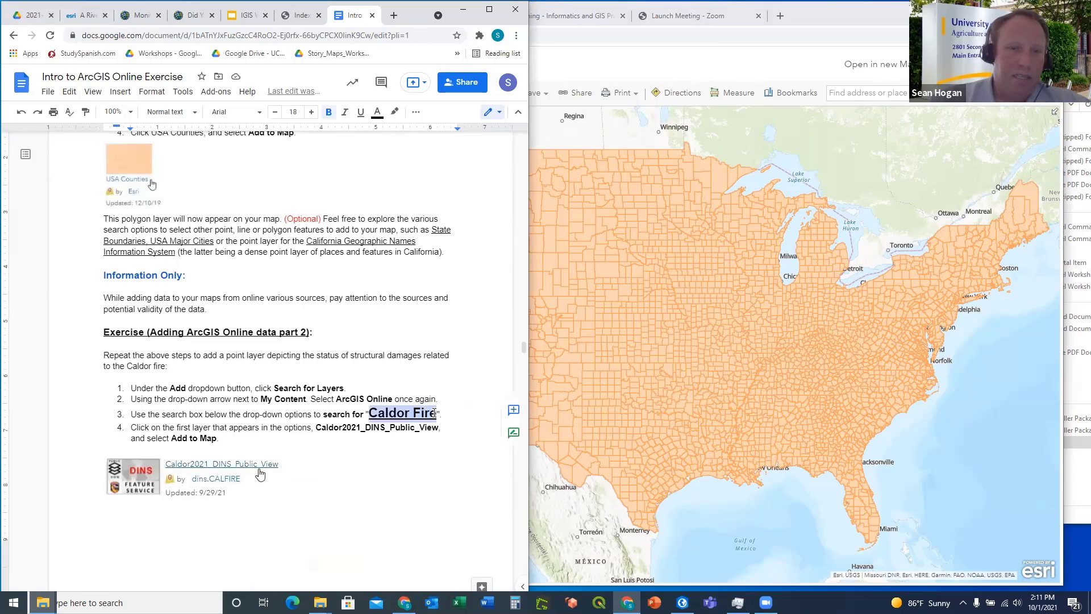
pyautogui.hotkey('ctrl', 'u')
pyautogui.hotkey('ctrl', 'shift', ',')
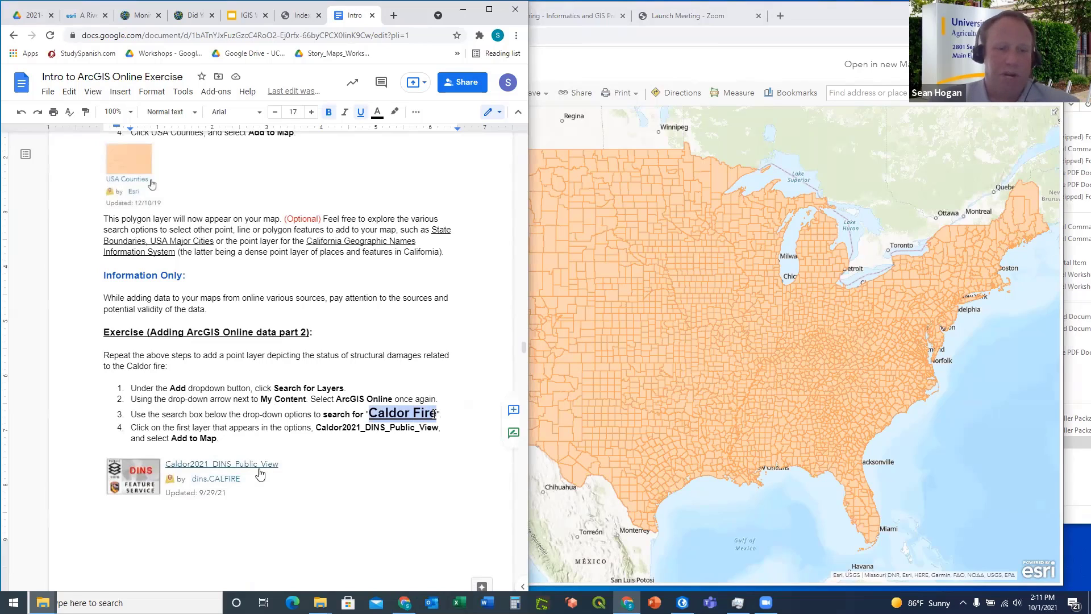
# Switch back to the ArcGIS Online map and search the ArcGIS Online layers for the copied term "Caldor Fire"
pyautogui.click(829, 22)
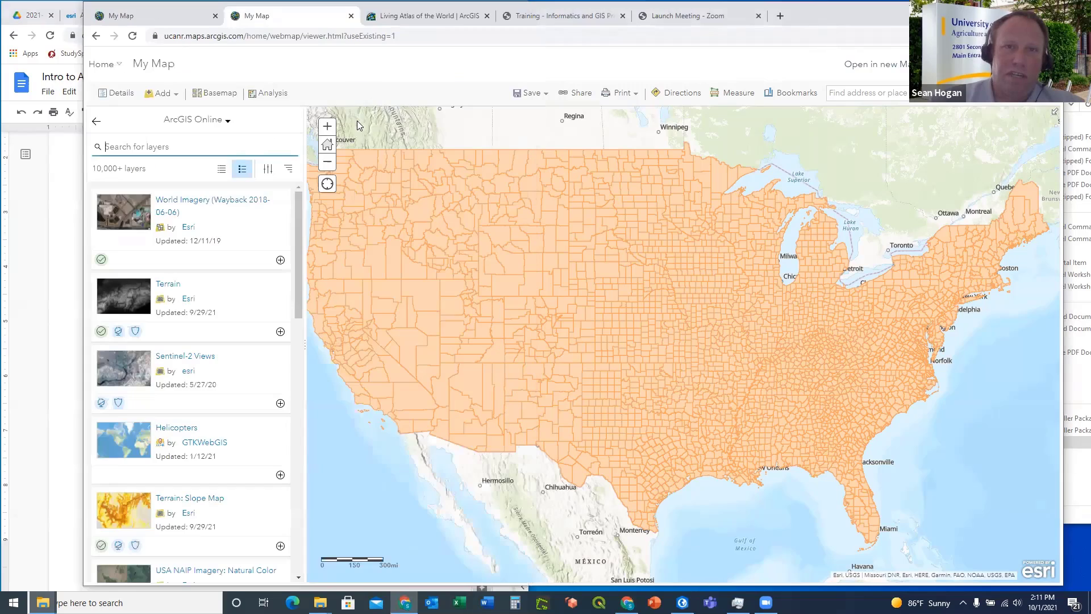
pyautogui.click(121, 146)
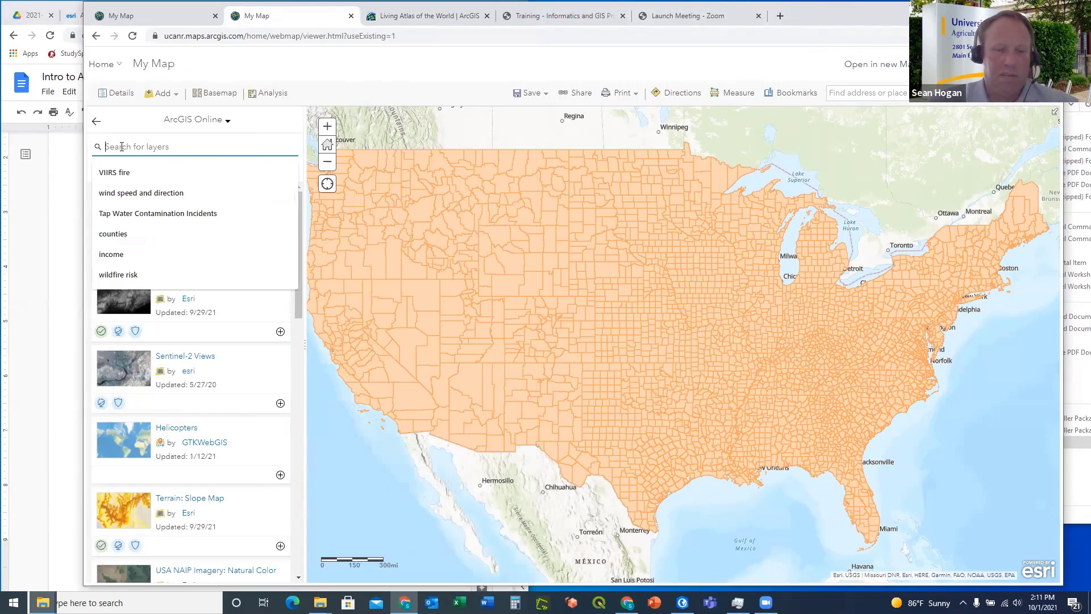
pyautogui.hotkey('ctrl', 'v')
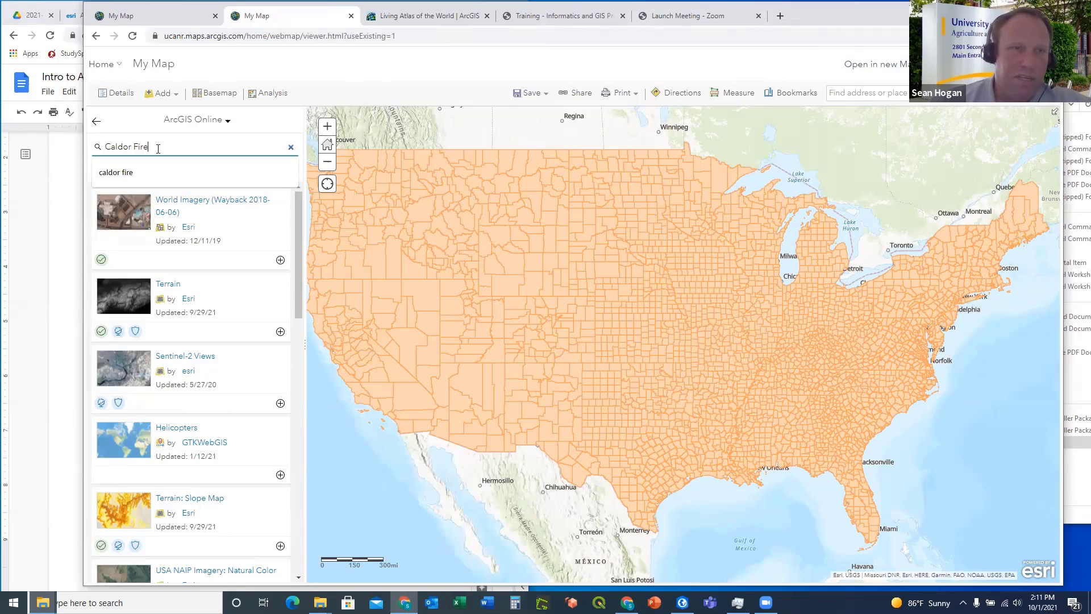
pyautogui.press('Return')
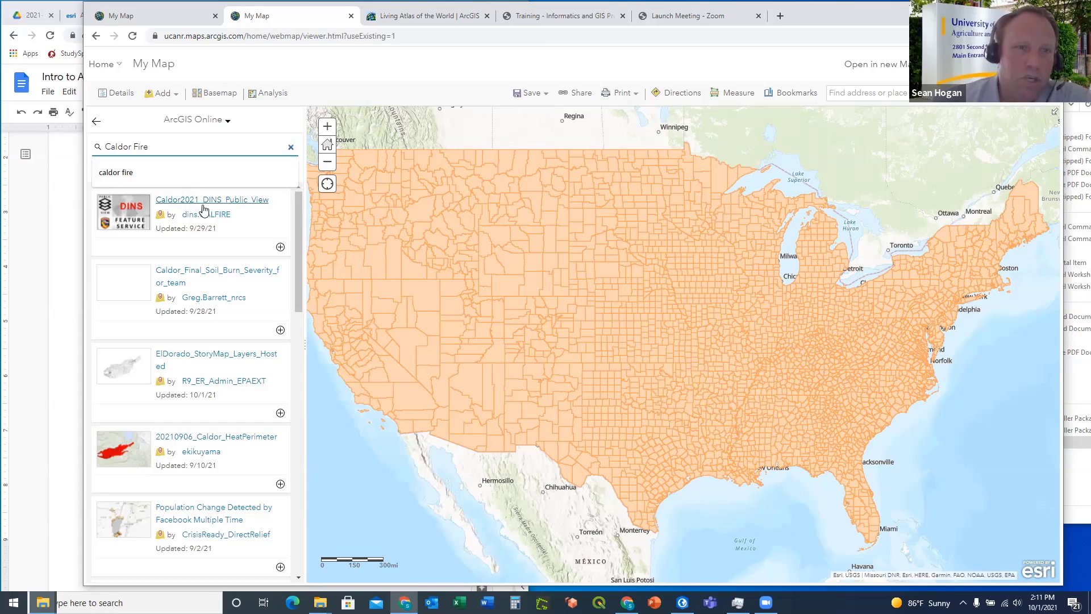
# Review the details of the Caldor2021_DINS_Public_View layer by dins.CALFIRE and add the layer to the map
pyautogui.click(233, 203)
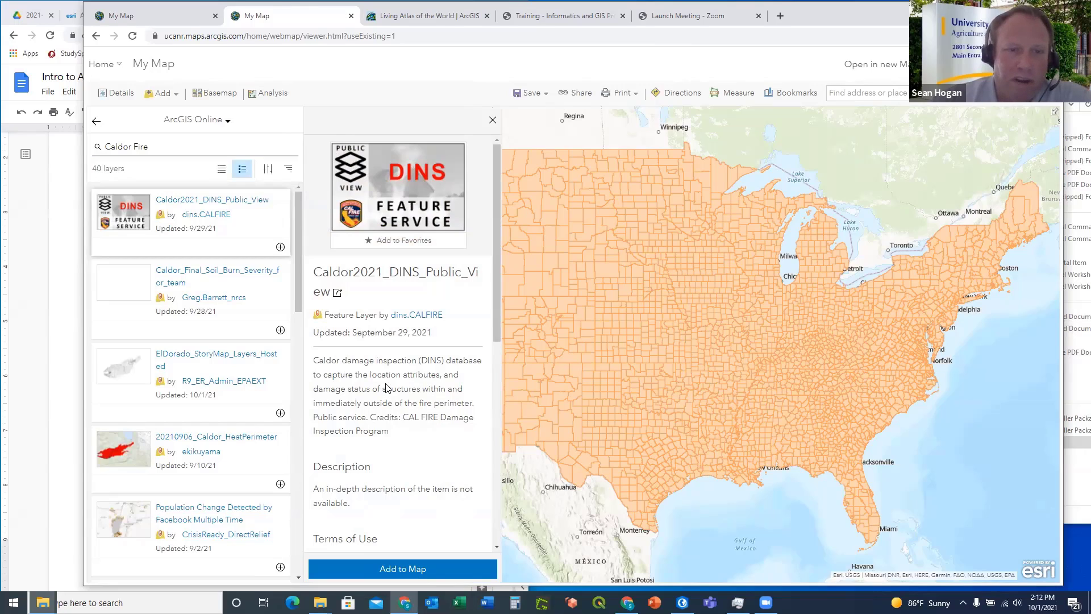
pyautogui.scroll(-2, 386, 388)
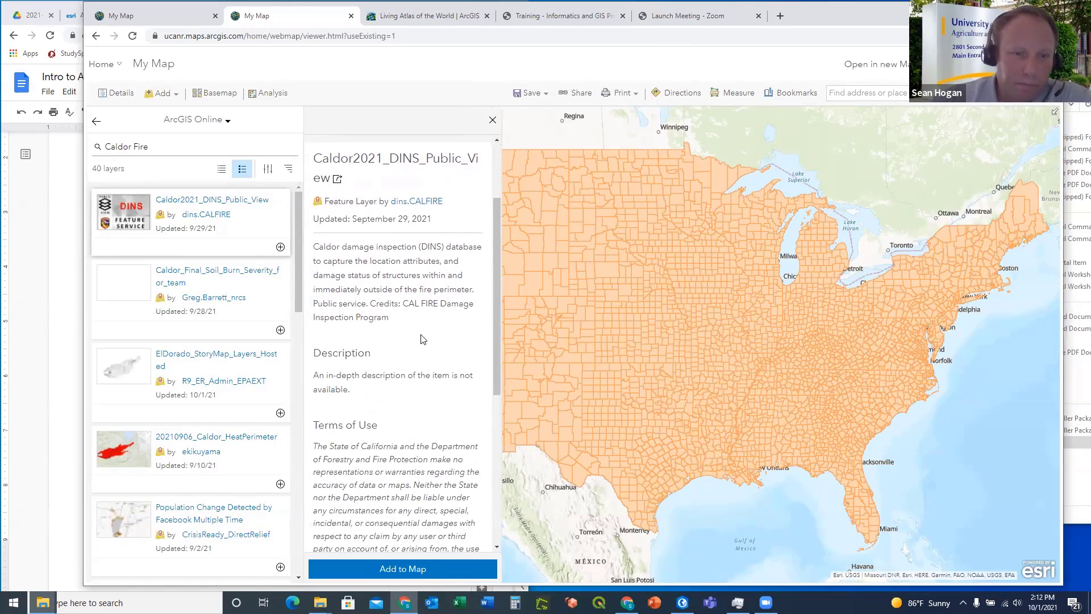
pyautogui.scroll(1, 402, 357)
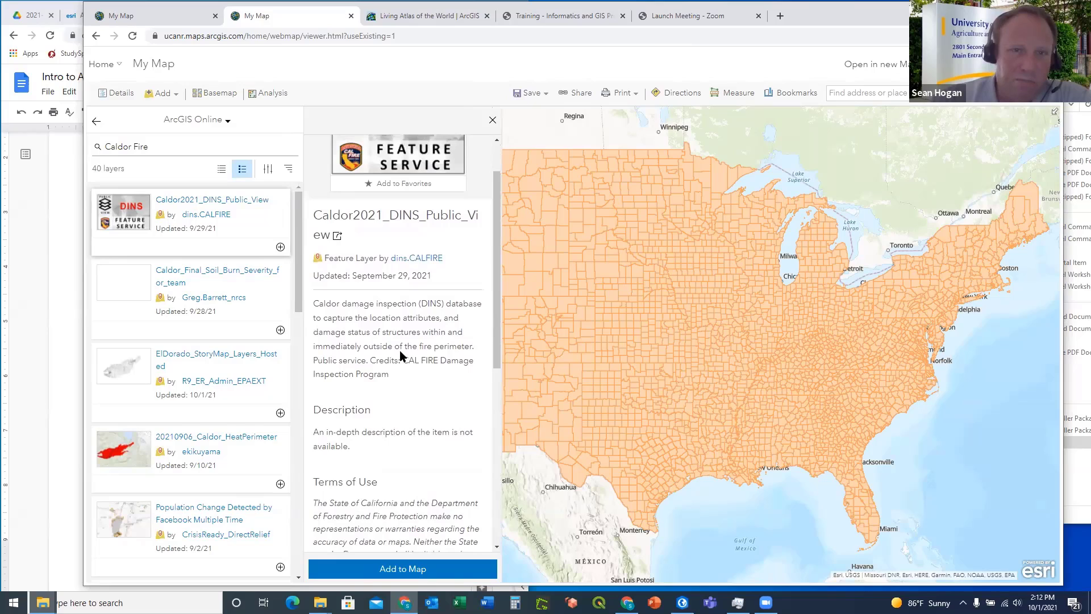
pyautogui.scroll(1, 401, 357)
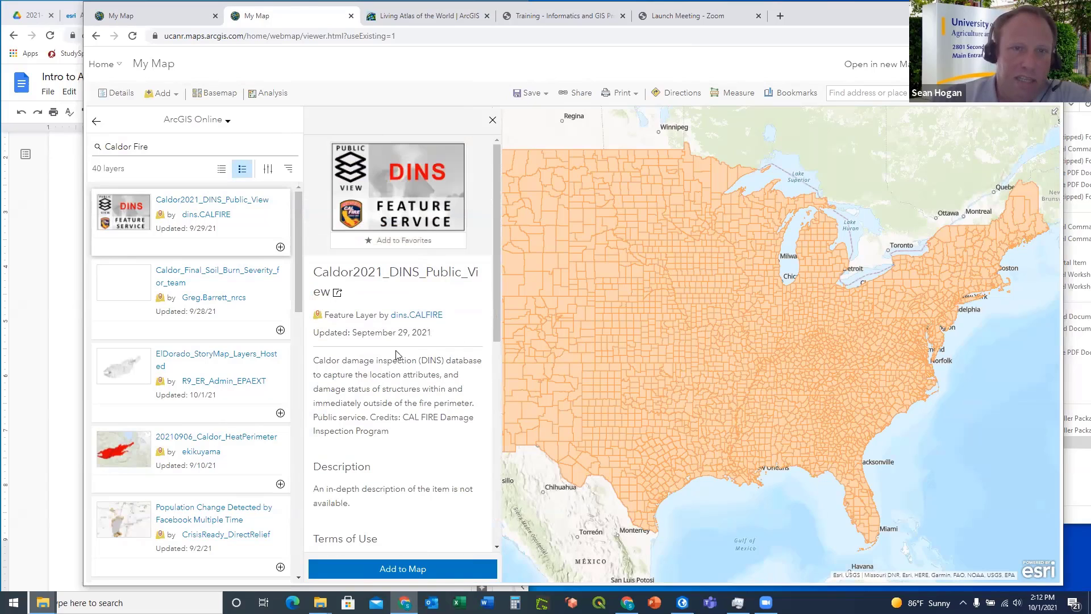
pyautogui.scroll(-2, 380, 276)
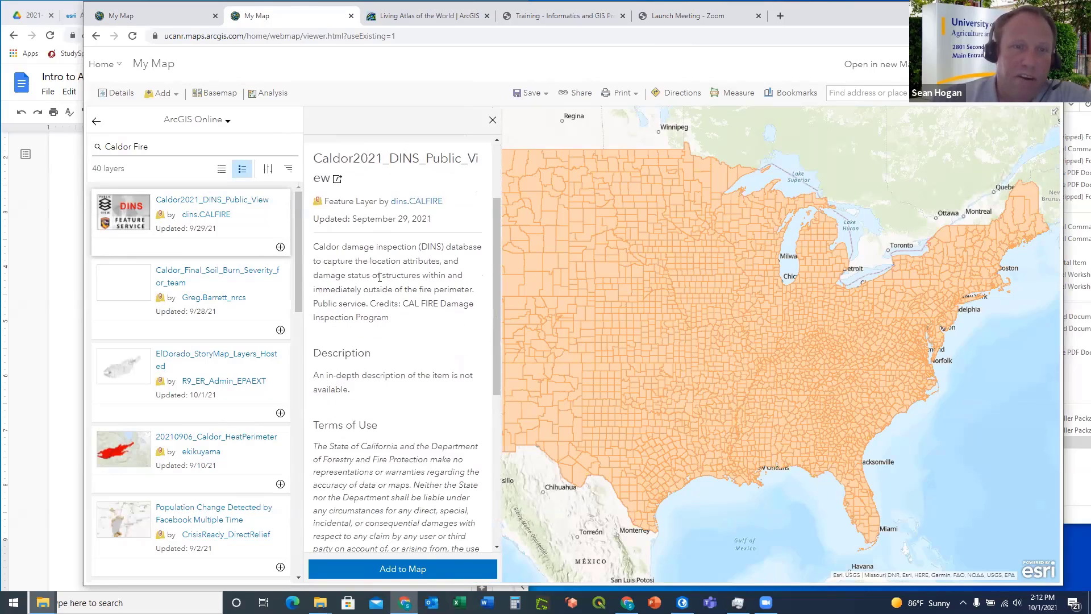
pyautogui.scroll(-2, 391, 290)
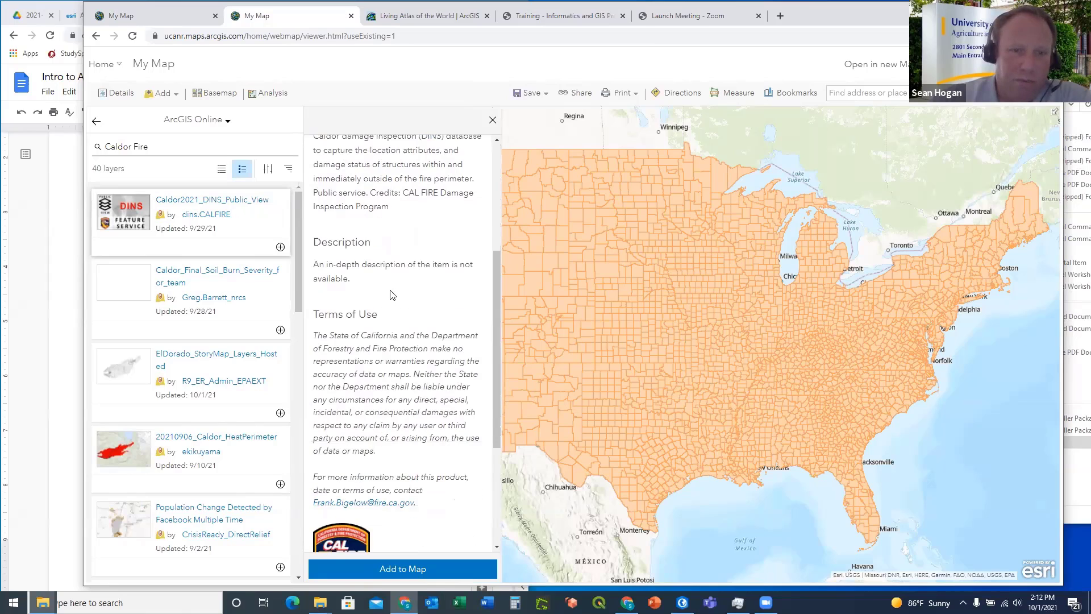
pyautogui.scroll(-3, 391, 295)
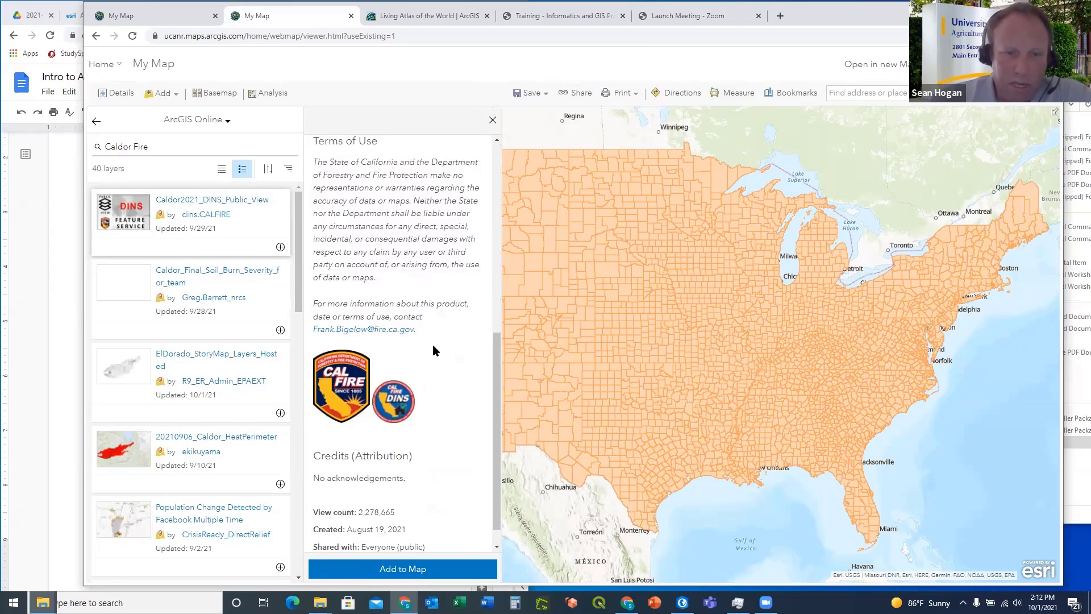
pyautogui.scroll(-1, 433, 349)
pyautogui.scroll(-1, 433, 351)
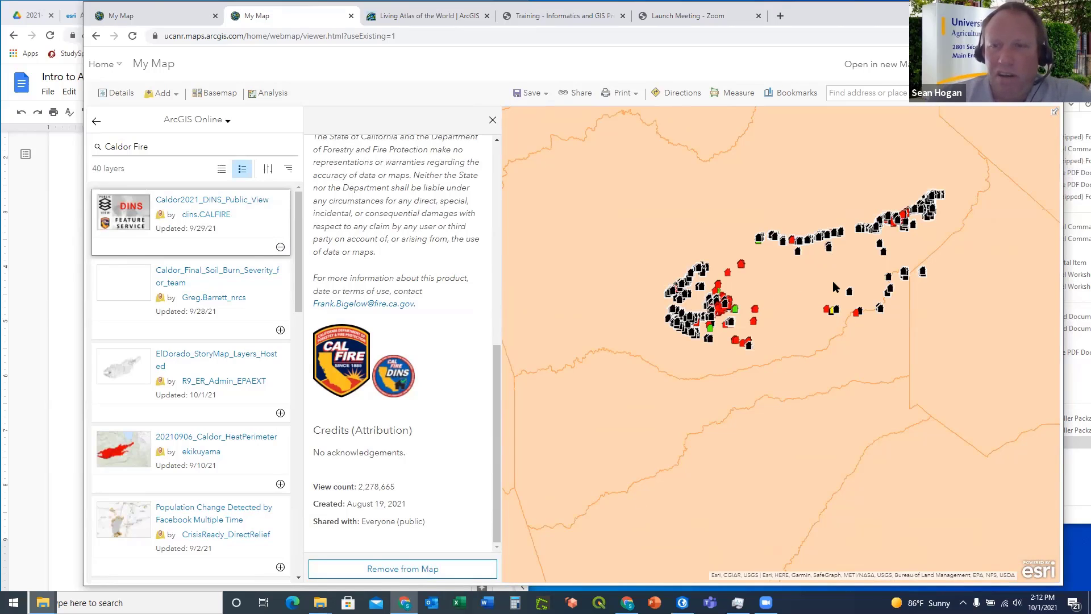
pyautogui.moveTo(833, 282); pyautogui.dragTo(792, 286)
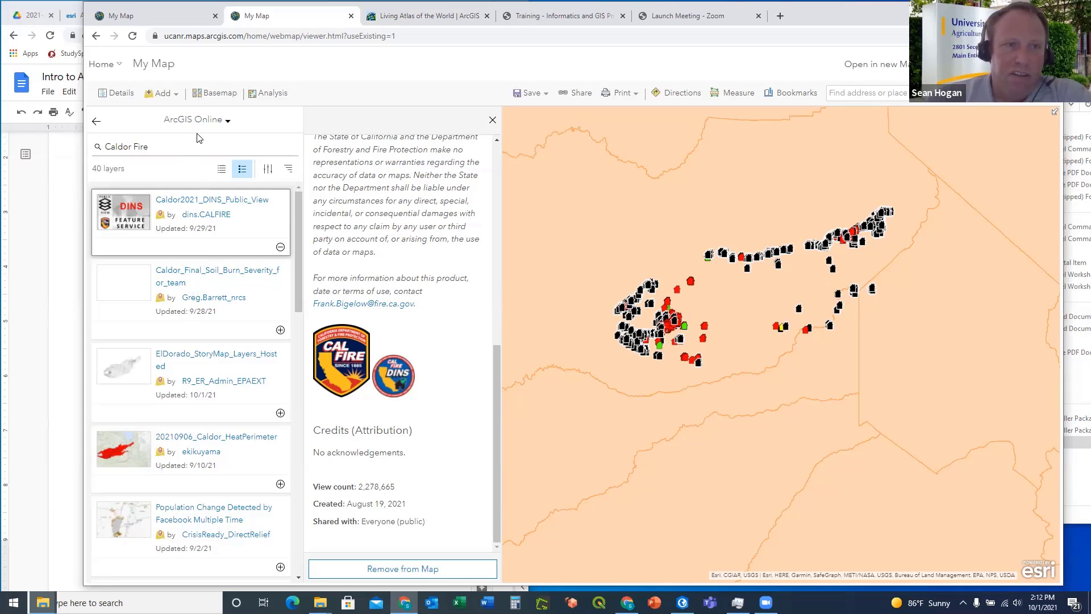
# Add the Caldor_Final_Soil_Burn_Severity_for_team layer to the map, close its details, and view the whole fire area
pyautogui.click(197, 275)
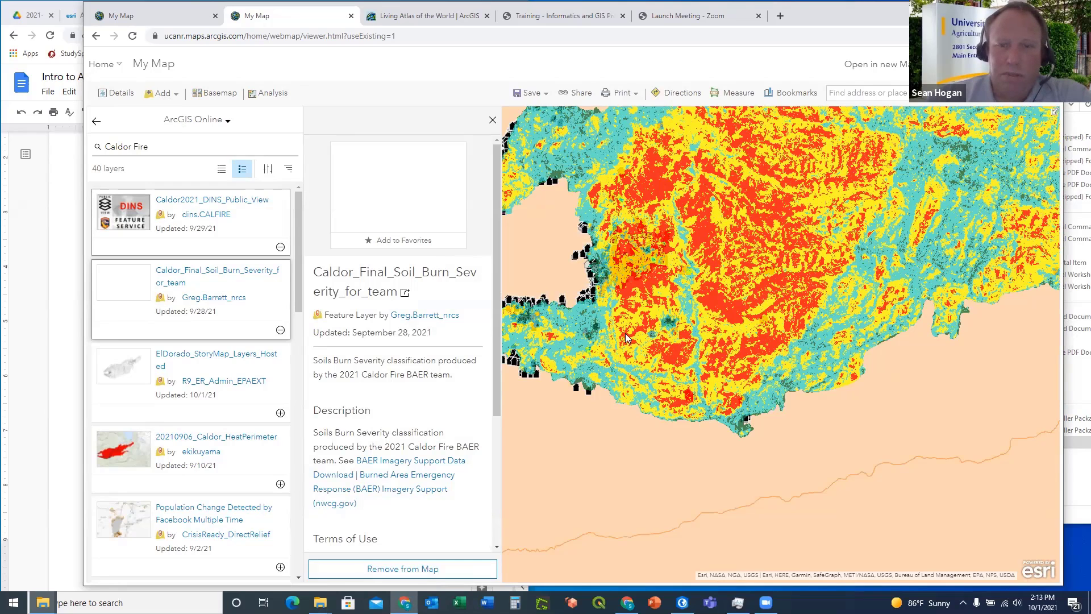
pyautogui.click(493, 119)
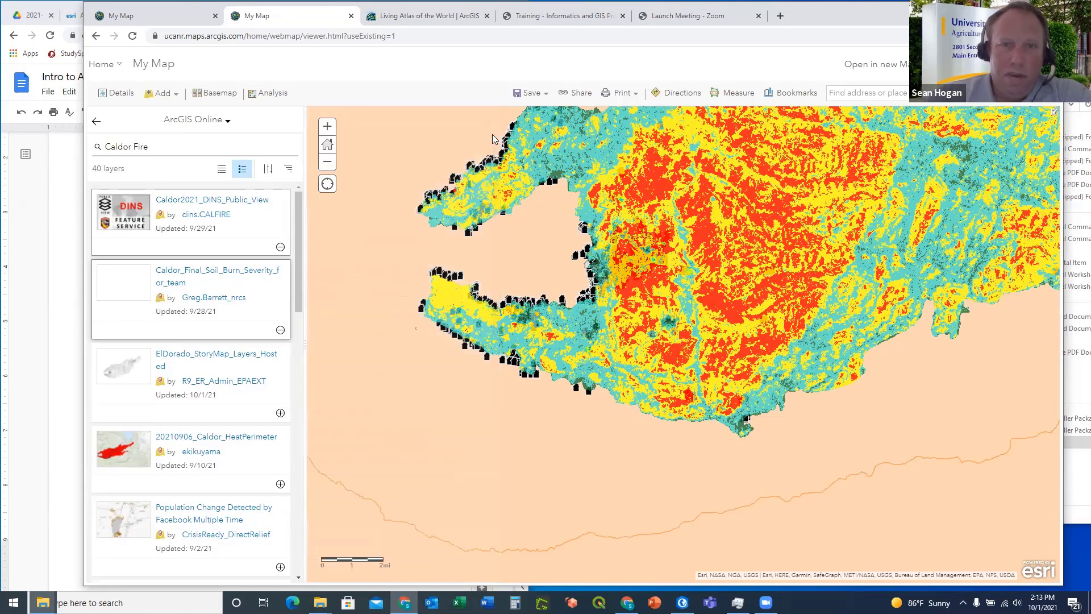
pyautogui.scroll(-4, 653, 227)
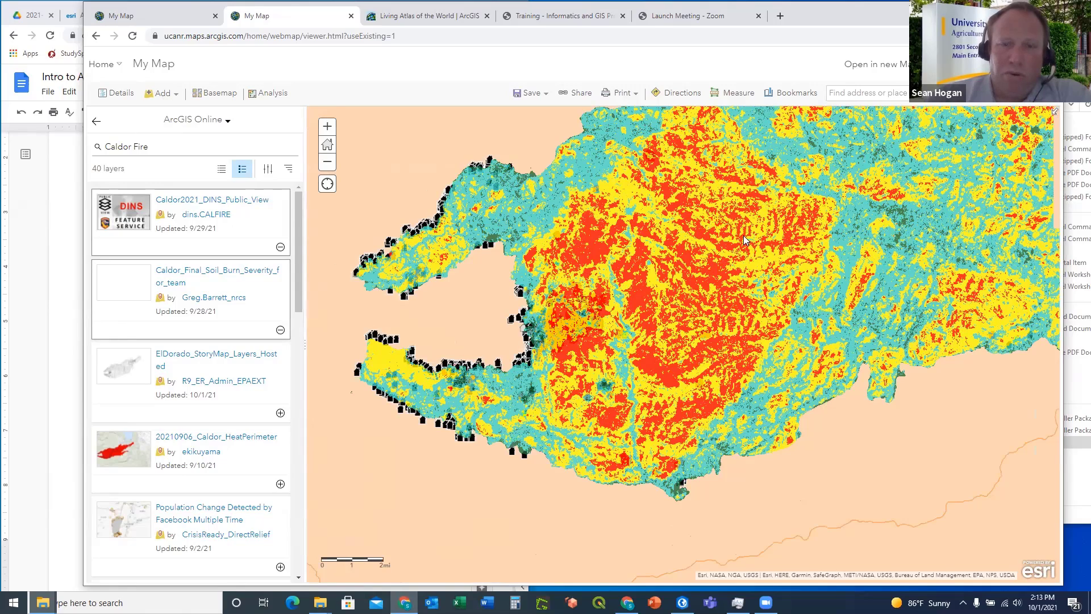
pyautogui.scroll(-2, 743, 235)
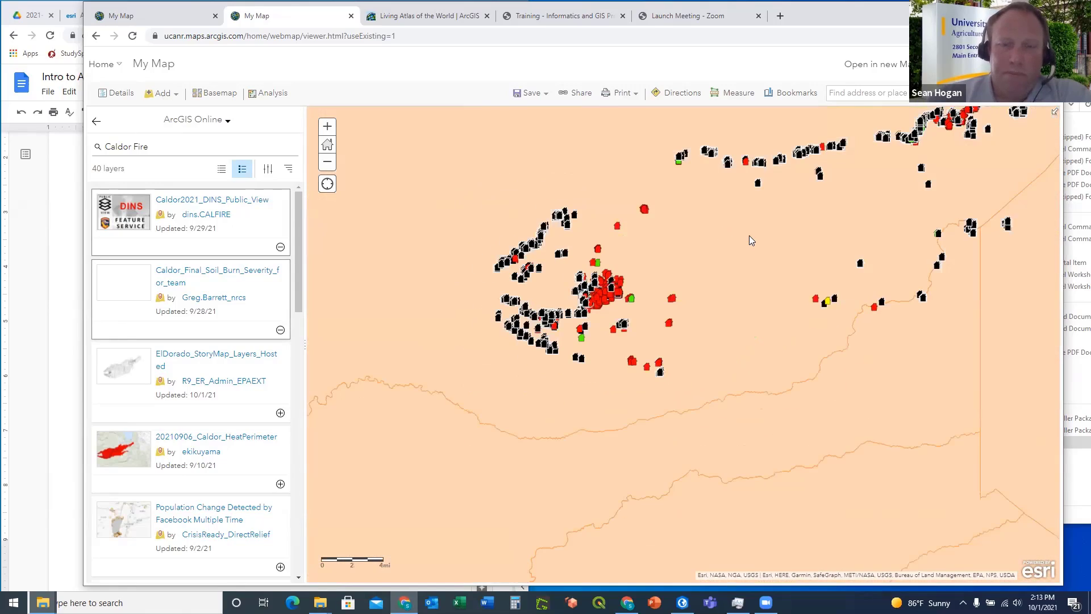
pyautogui.moveTo(749, 240); pyautogui.dragTo(651, 275)
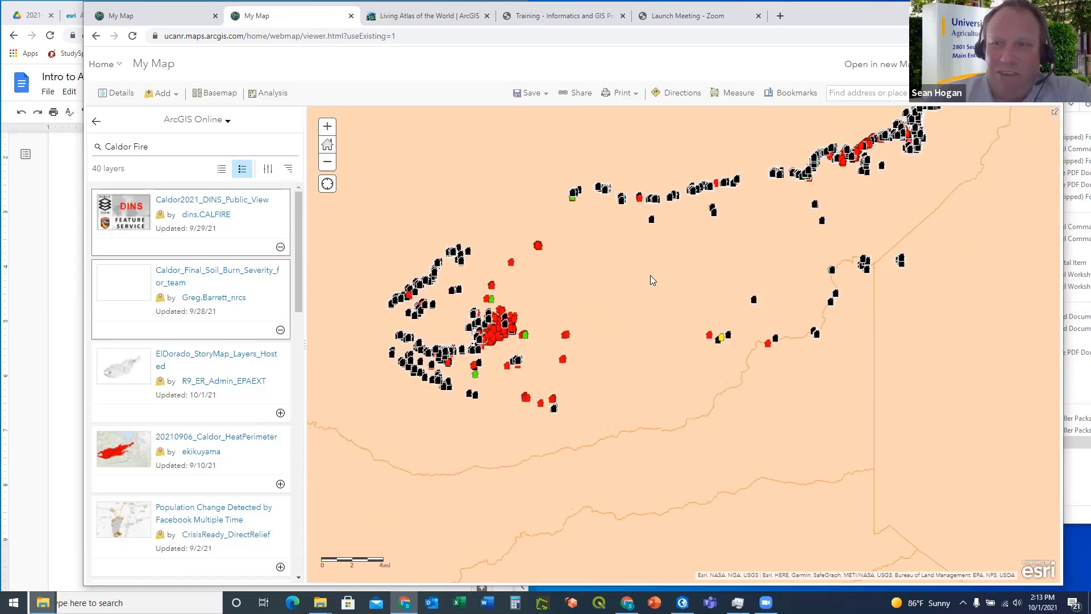
pyautogui.moveTo(651, 276); pyautogui.dragTo(651, 292)
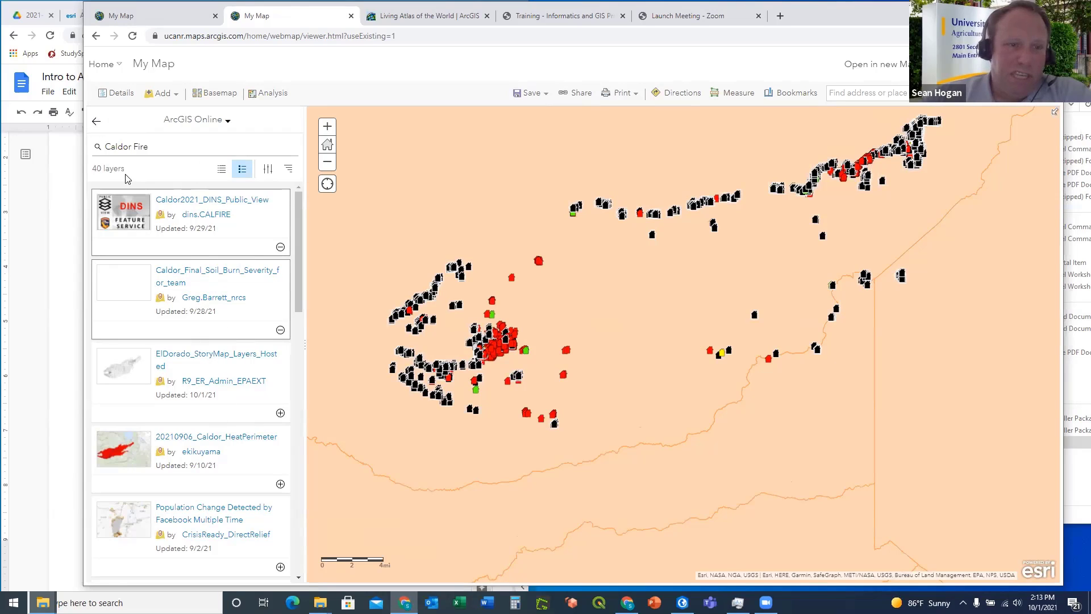
# Leave the layer search and show the map's contents list of layers
pyautogui.click(94, 122)
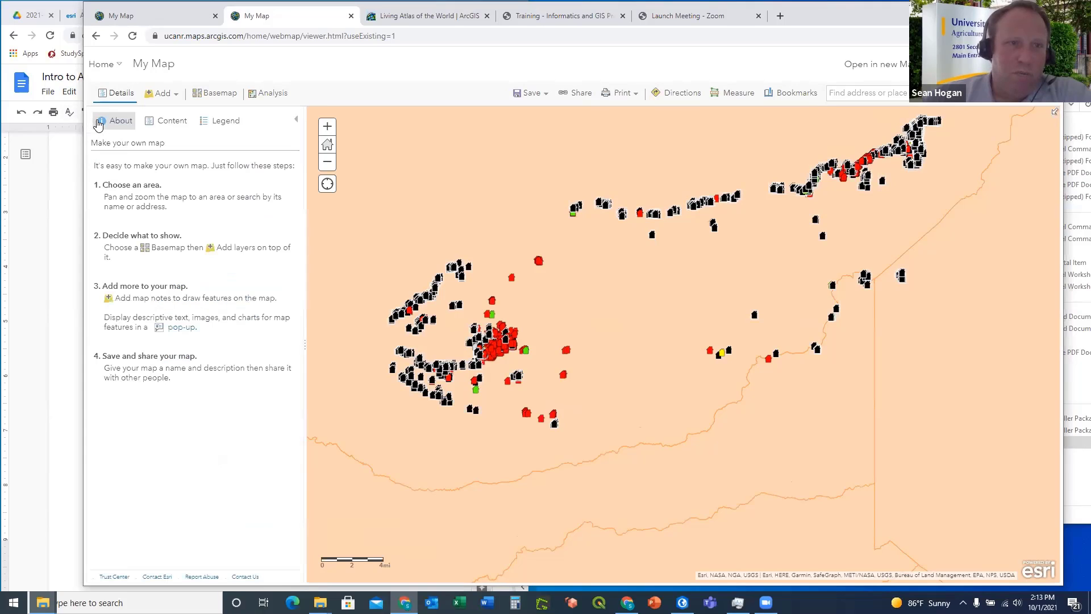
pyautogui.click(296, 120)
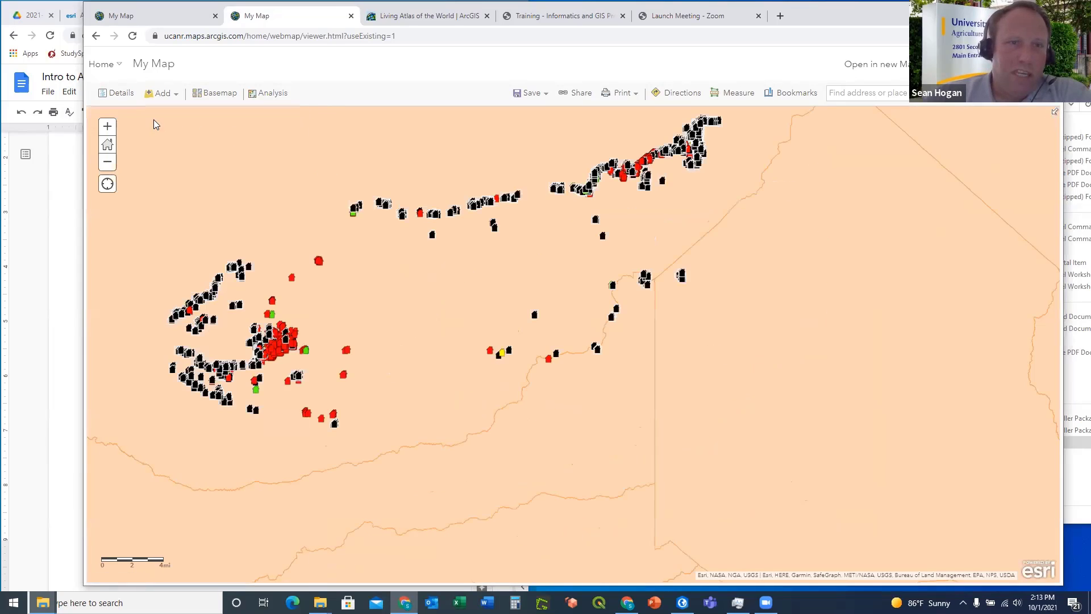
pyautogui.click(114, 96)
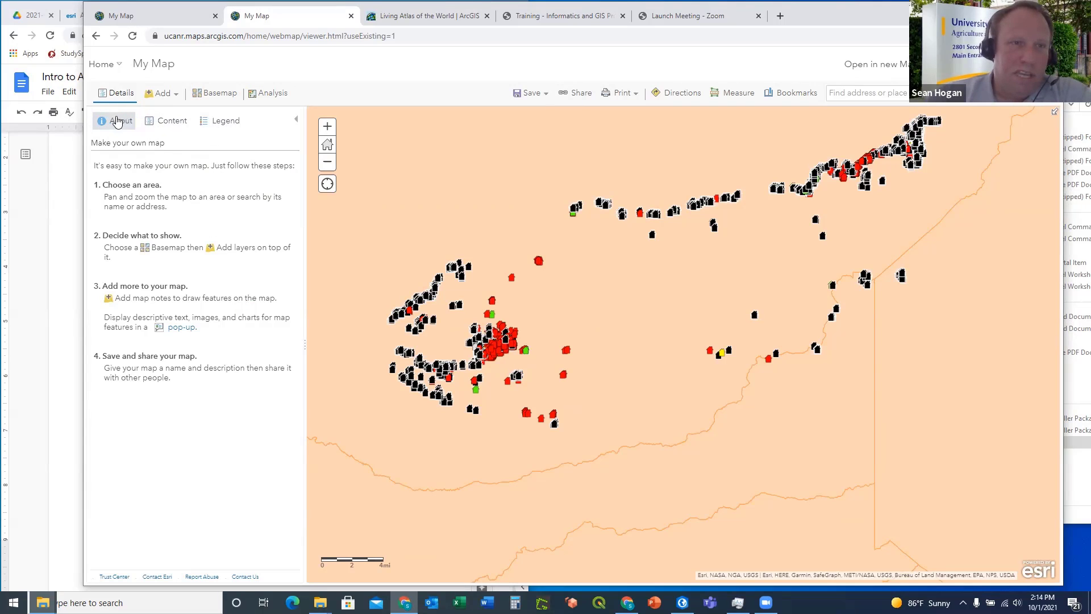
pyautogui.click(166, 126)
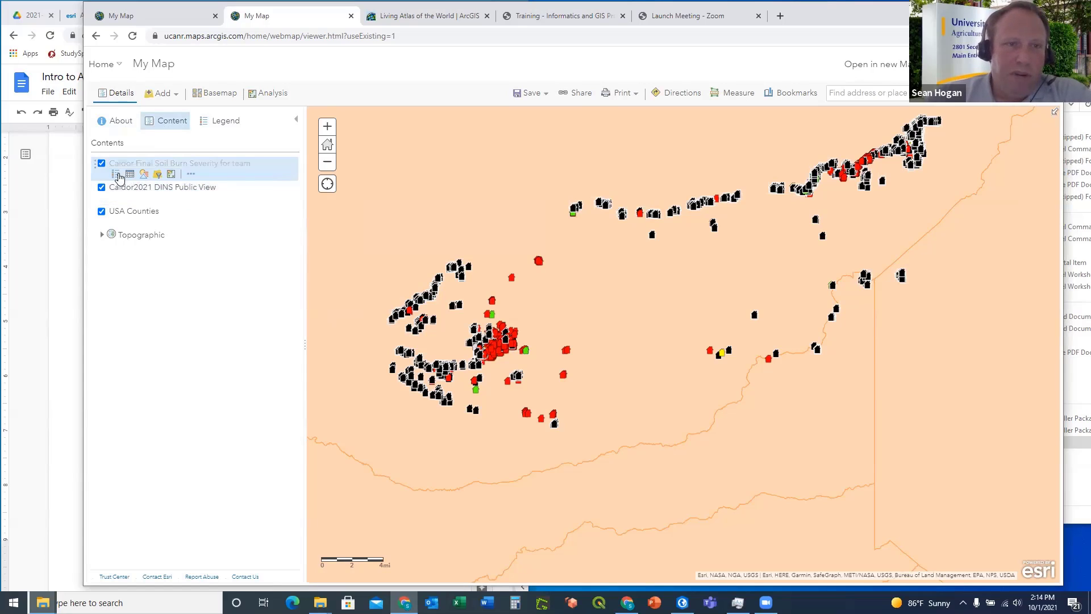
# Widen the visibility range of the Caldor Final Soil Burn Severity for team layer to World through Room
pyautogui.click(191, 176)
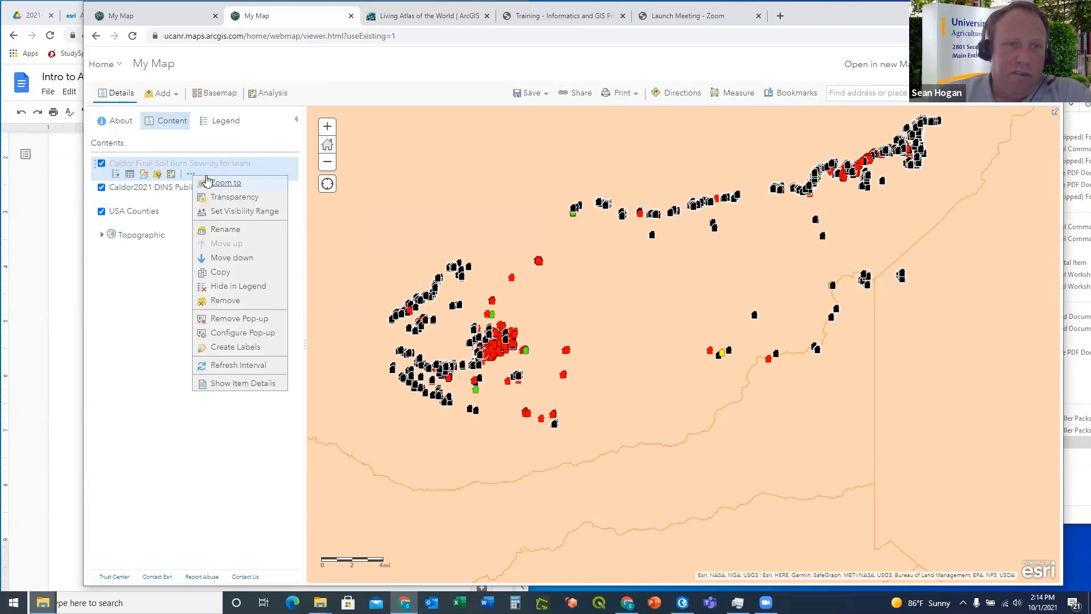
pyautogui.moveTo(224, 215)
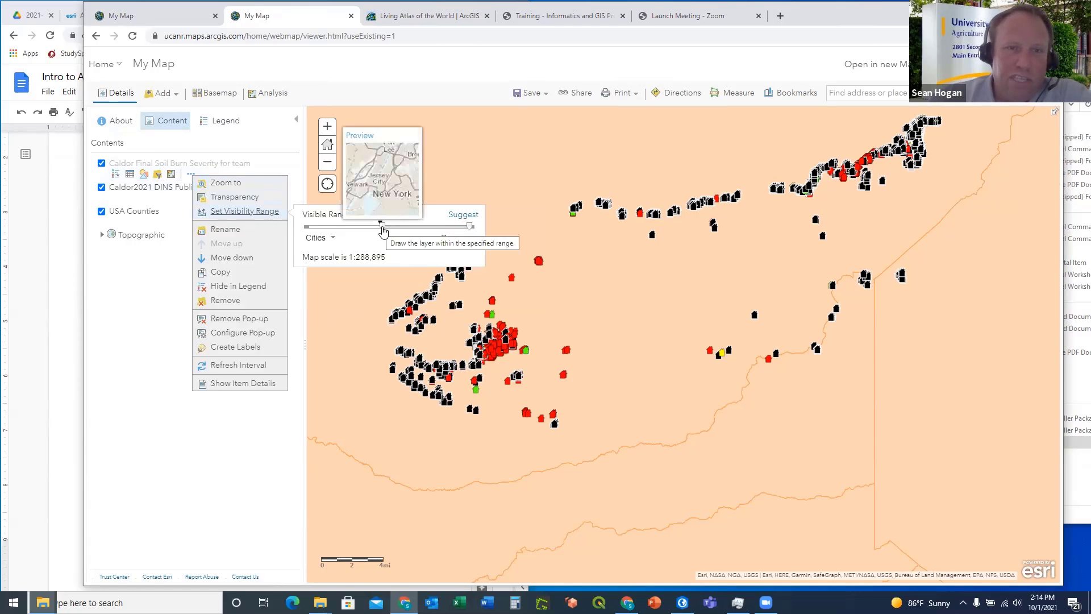
pyautogui.moveTo(382, 228); pyautogui.dragTo(338, 229)
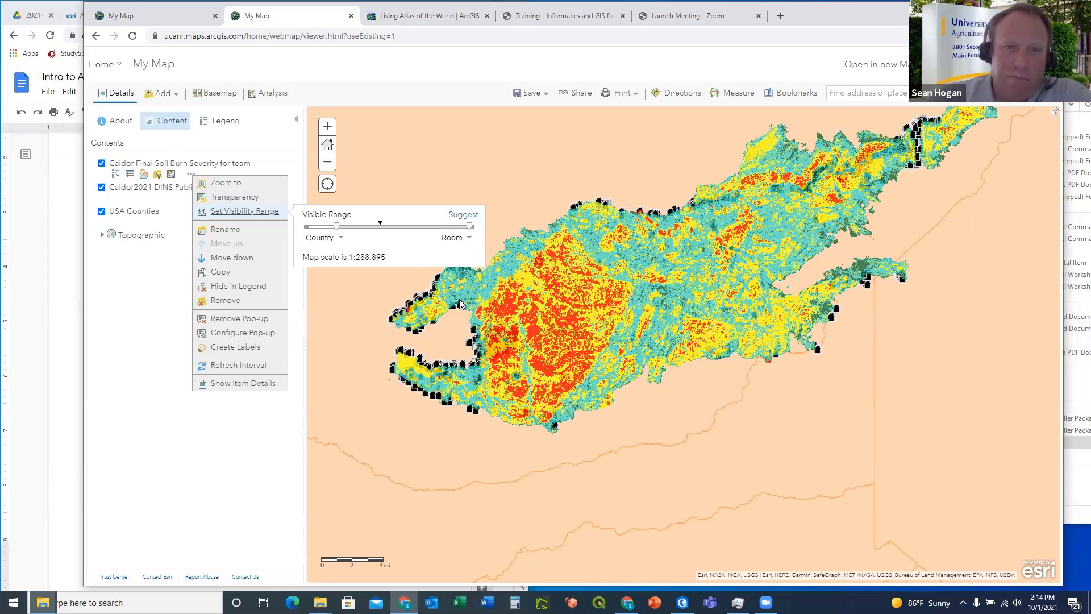
pyautogui.scroll(-1, 471, 307)
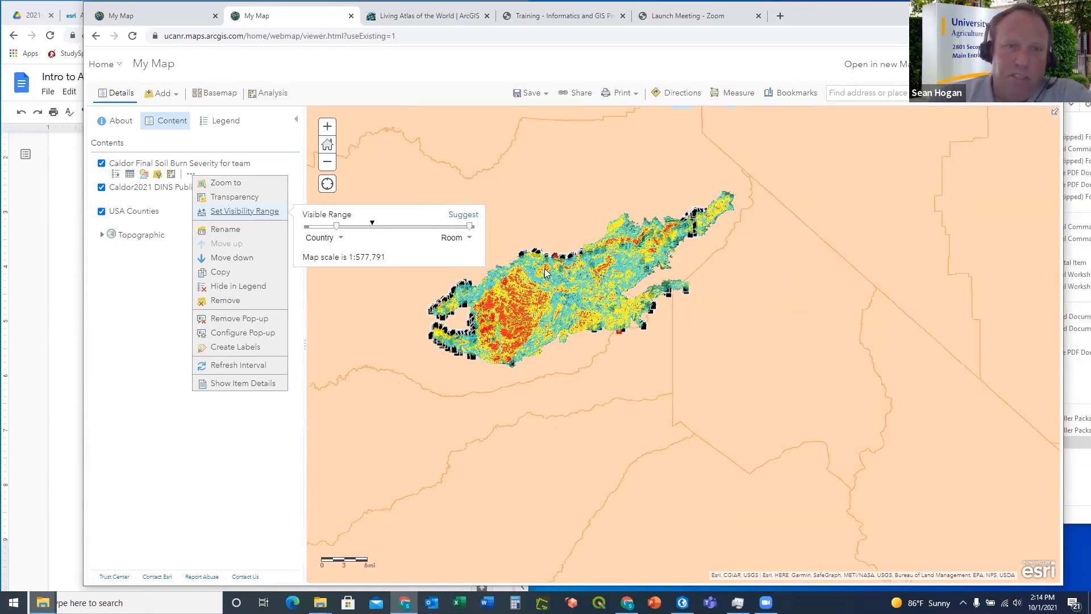
pyautogui.scroll(1, 544, 270)
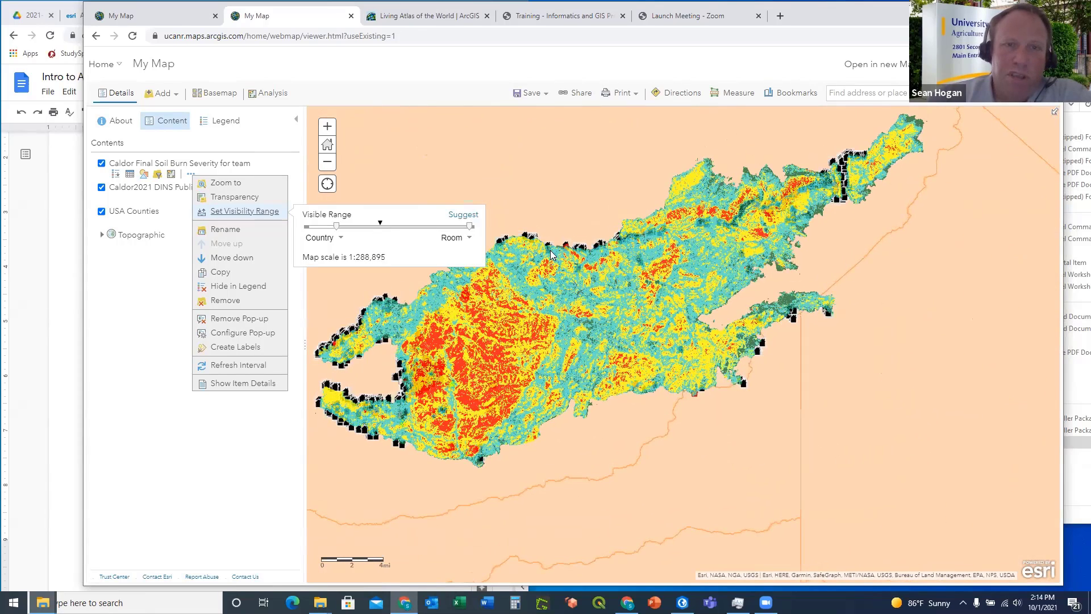
pyautogui.click(373, 230)
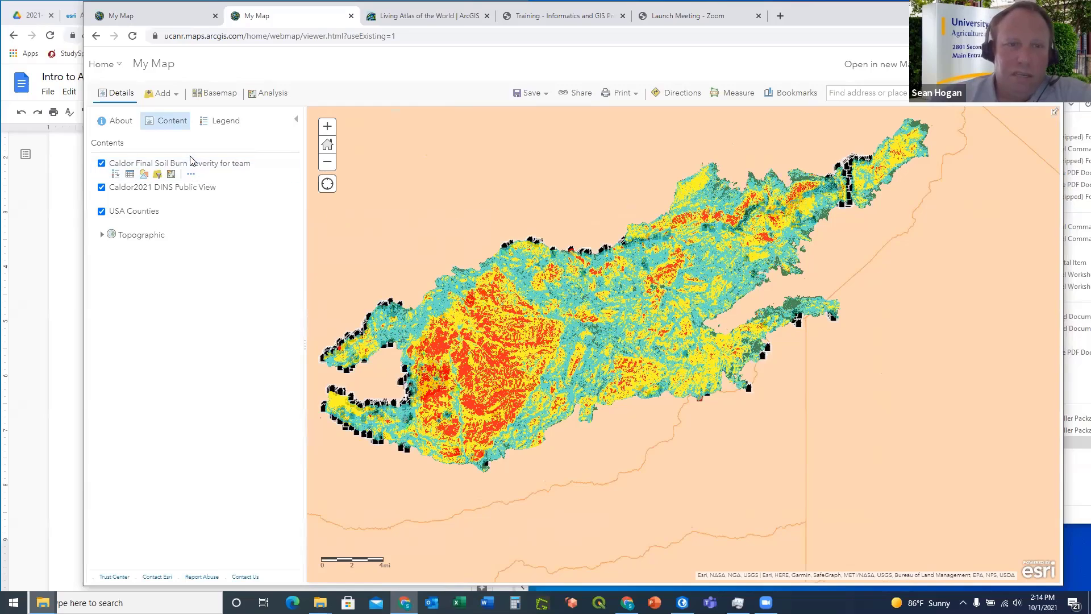
pyautogui.click(191, 173)
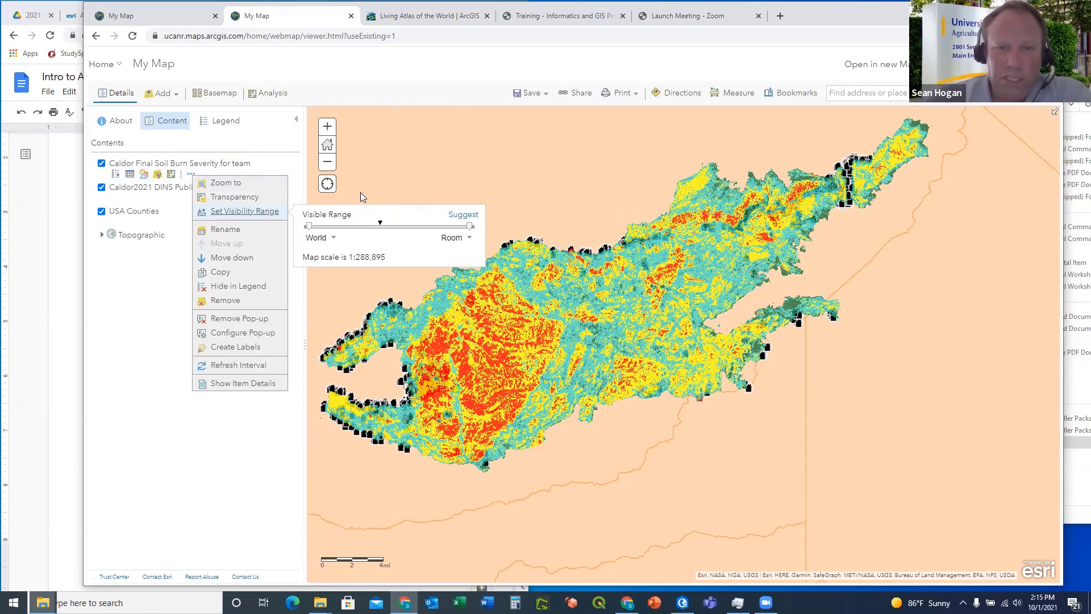
pyautogui.click(281, 143)
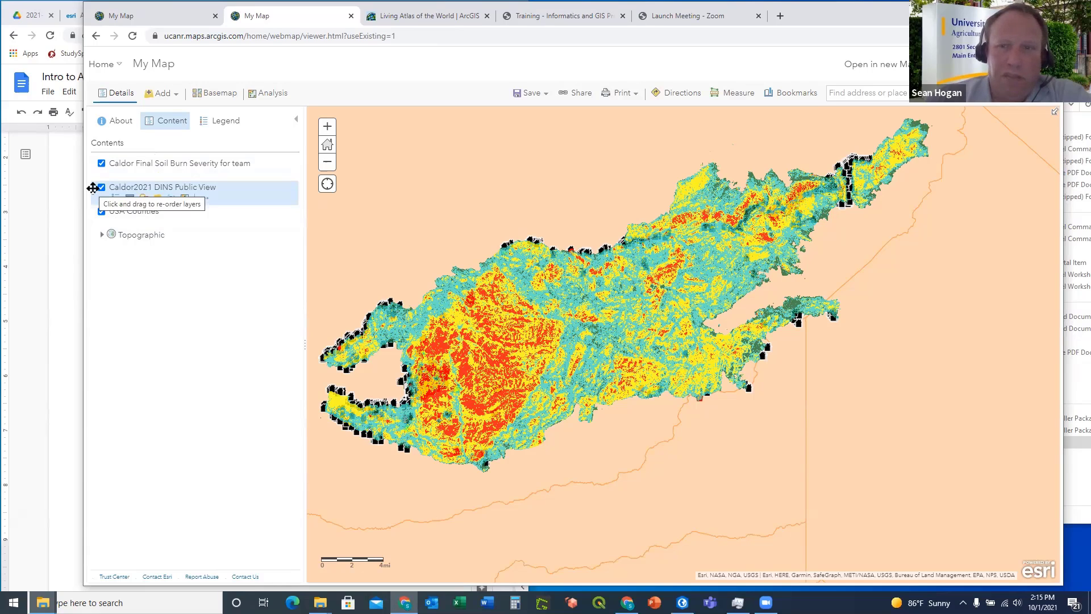
# Move the Caldor2021 DINS Public View layer above the Caldor Final Soil Burn Severity for team layer in the layer order
pyautogui.moveTo(92, 188); pyautogui.dragTo(93, 159)
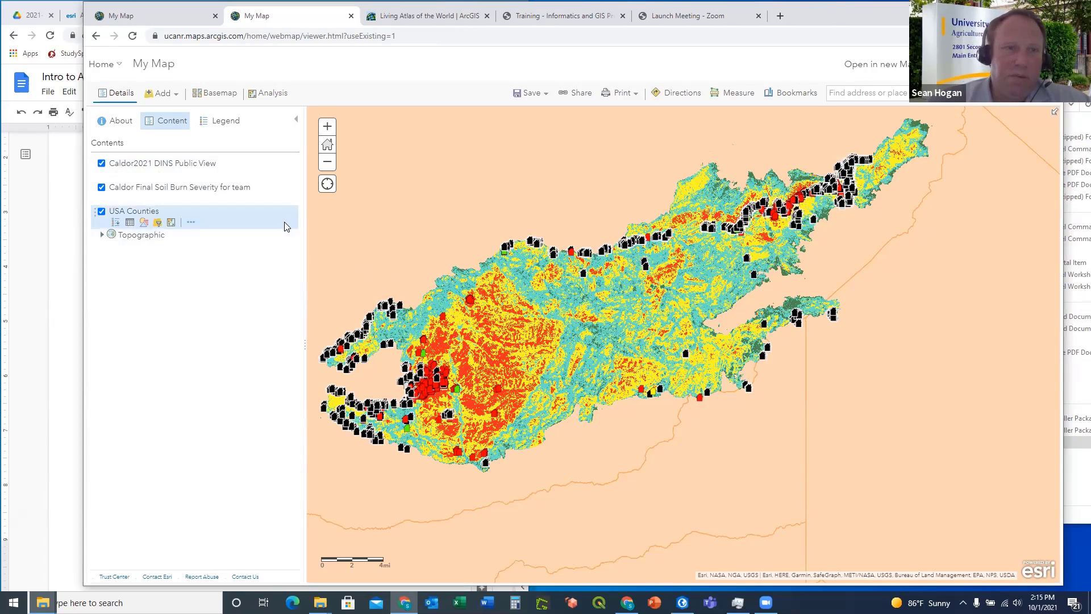
# Switch to the Intro to ArcGIS Online Exercise document and read Adding ArcGIS Online data part 3 and the Content layer options
pyautogui.click(67, 175)
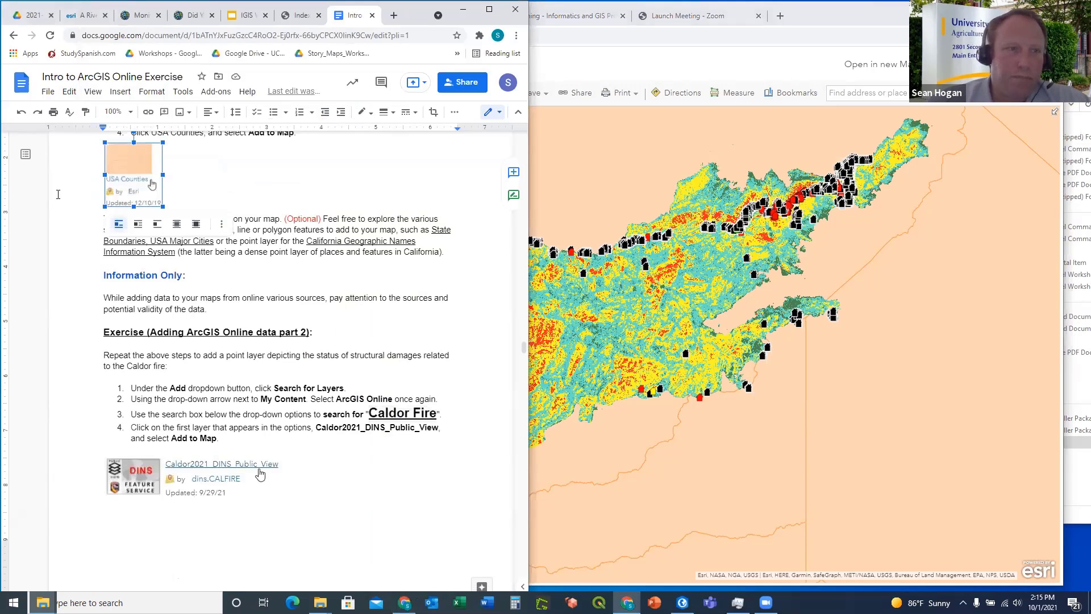
pyautogui.scroll(-5, 290, 334)
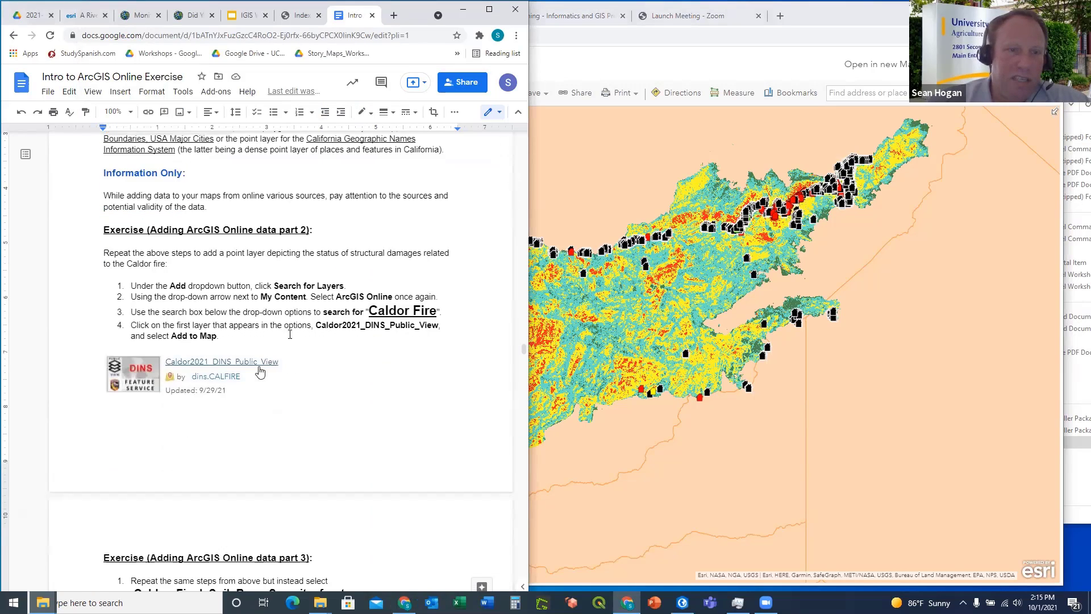
pyautogui.scroll(-2, 290, 334)
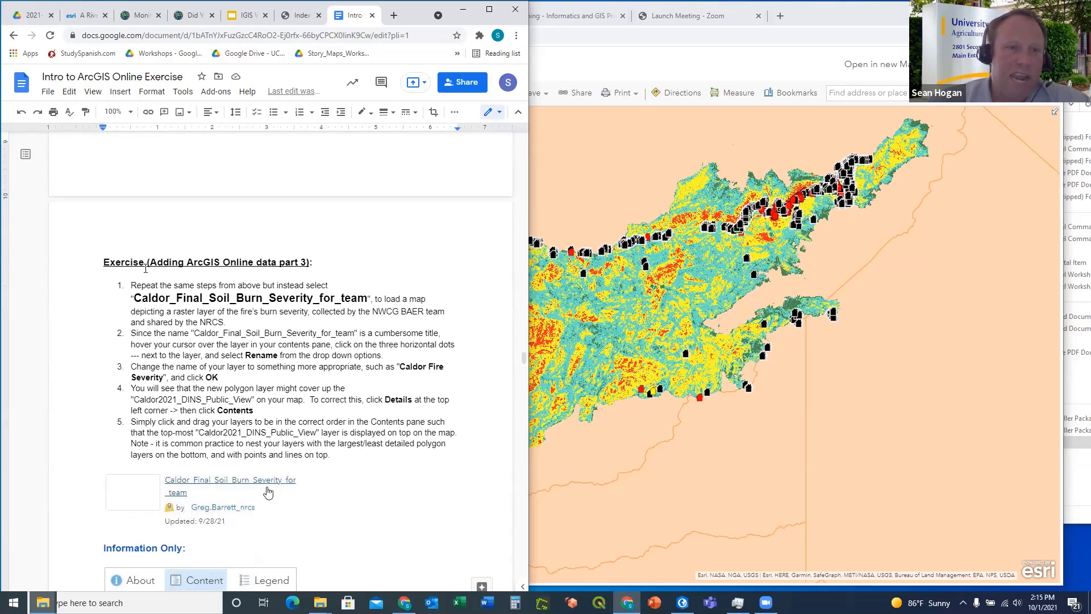
pyautogui.scroll(-1, 195, 270)
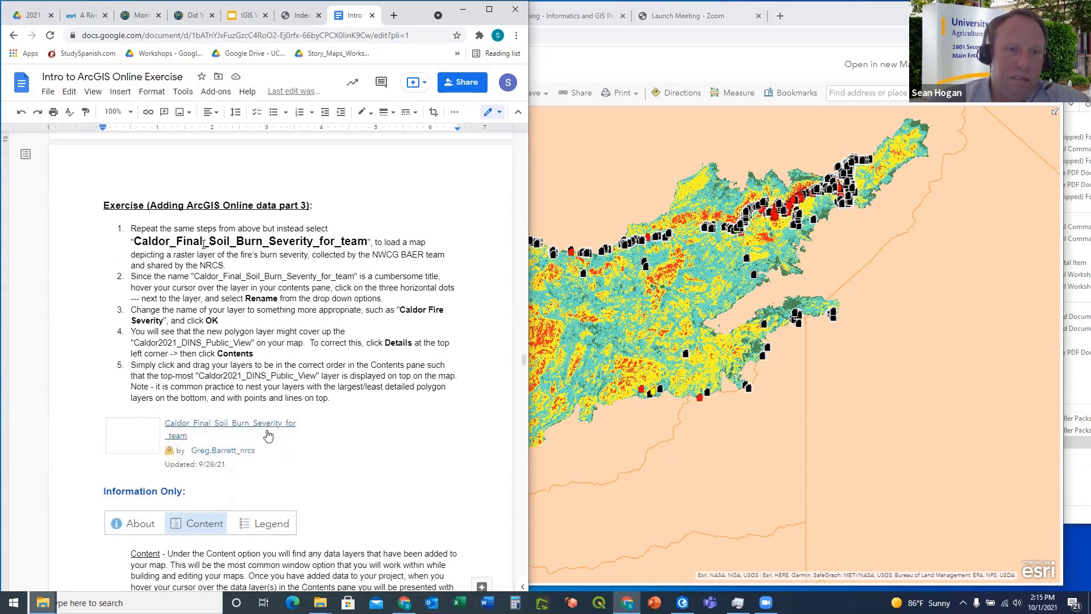
pyautogui.scroll(-4, 257, 271)
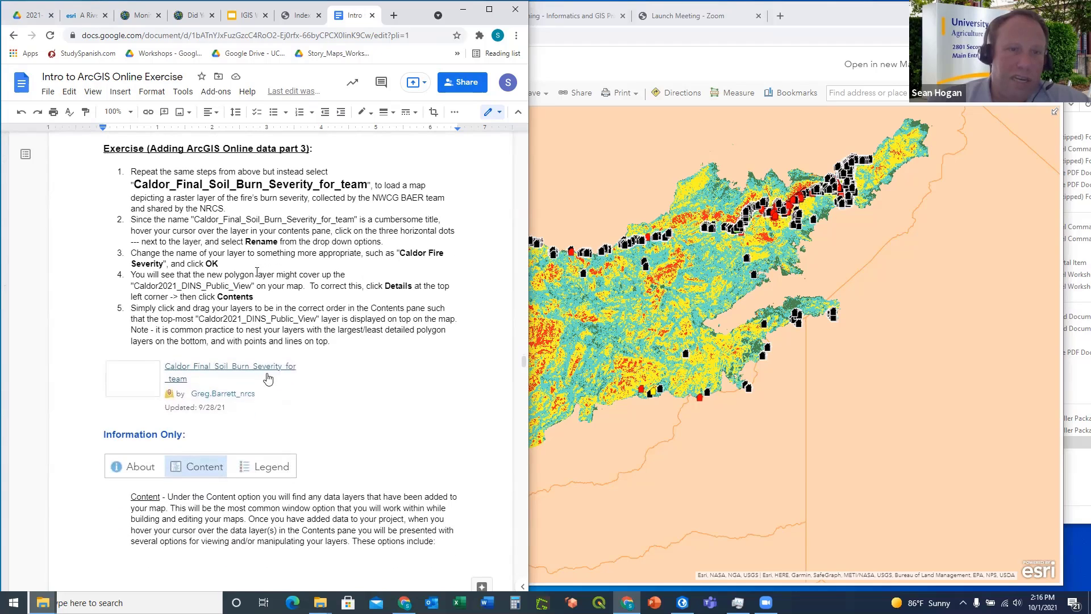
pyautogui.scroll(-4, 257, 272)
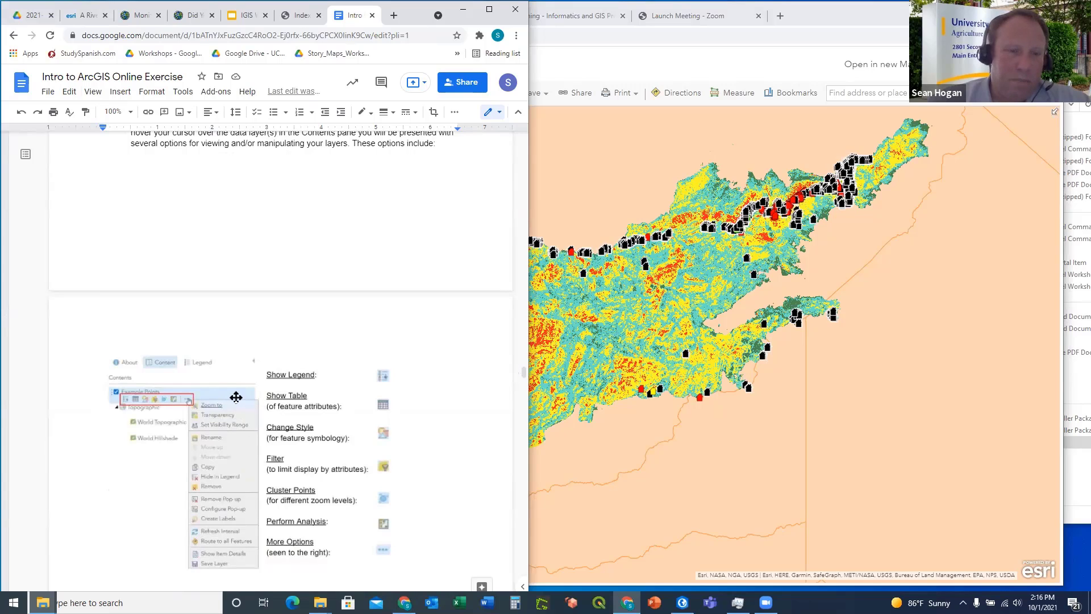
pyautogui.scroll(-2, 236, 397)
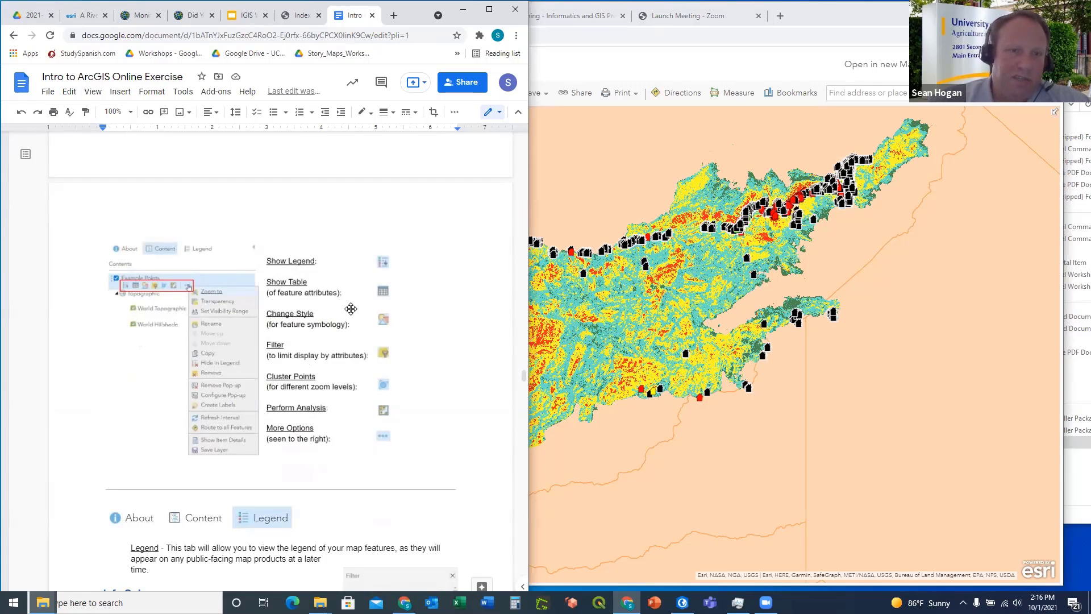
# Read the exercise document from the Legend section through to the Adding Living Atlas Data exercise steps
pyautogui.scroll(-3, 301, 357)
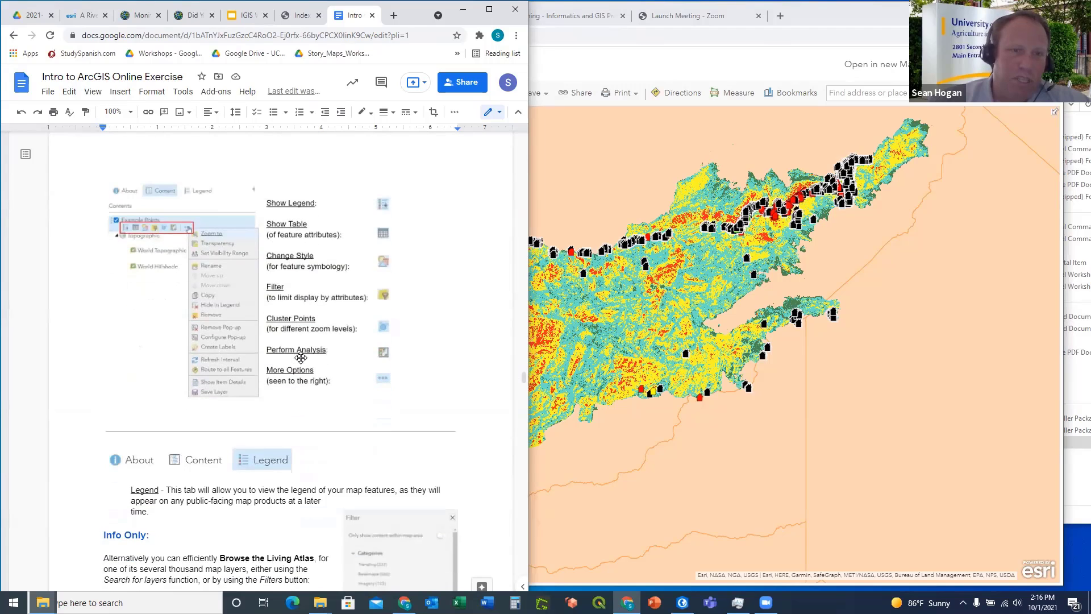
pyautogui.scroll(-3, 303, 354)
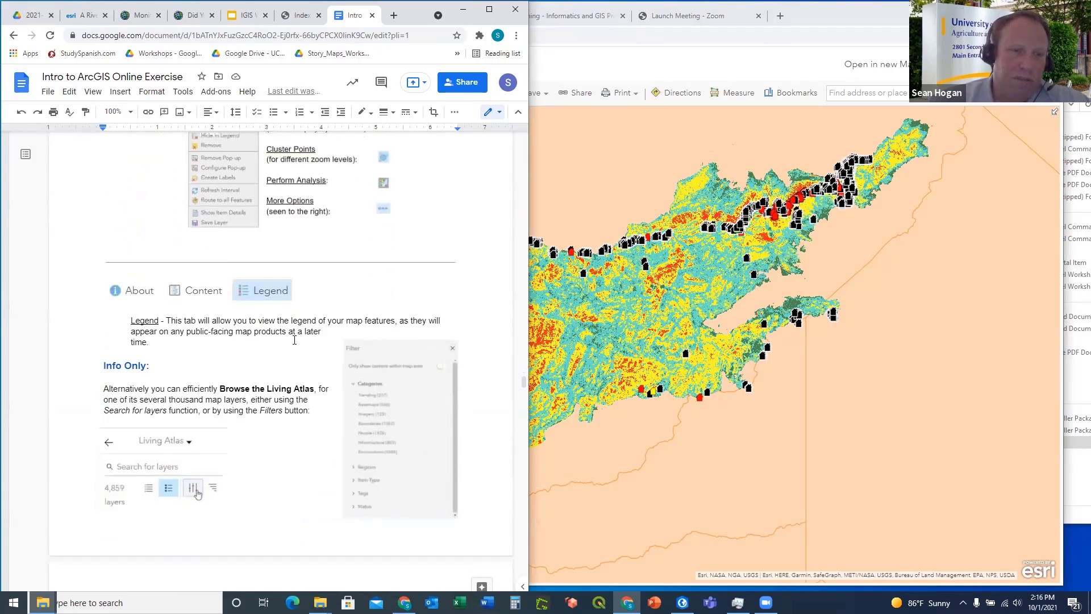
pyautogui.scroll(-1, 295, 340)
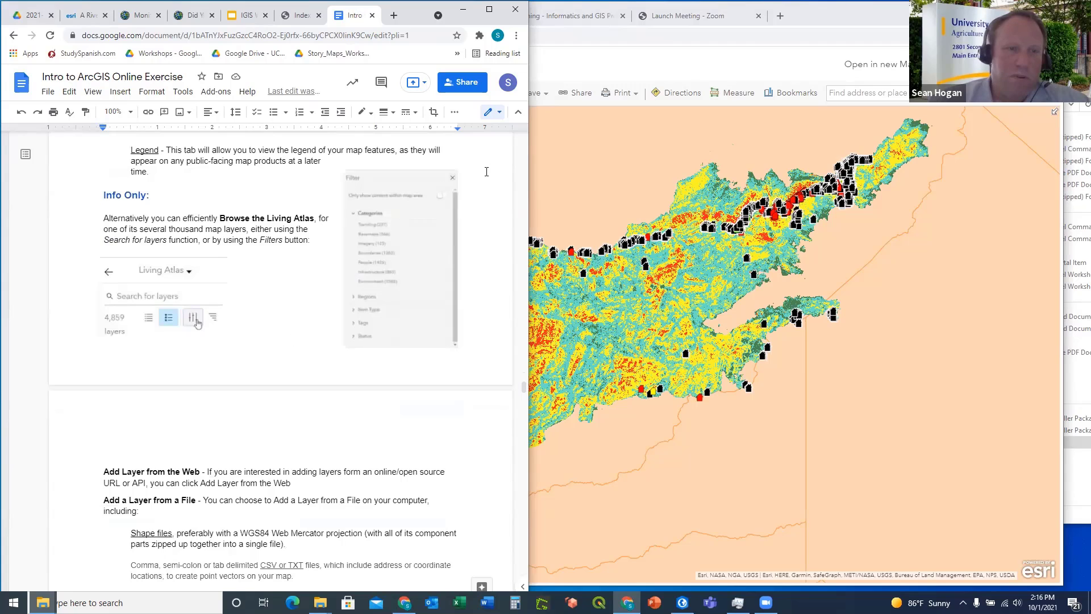
pyautogui.scroll(-3, 319, 221)
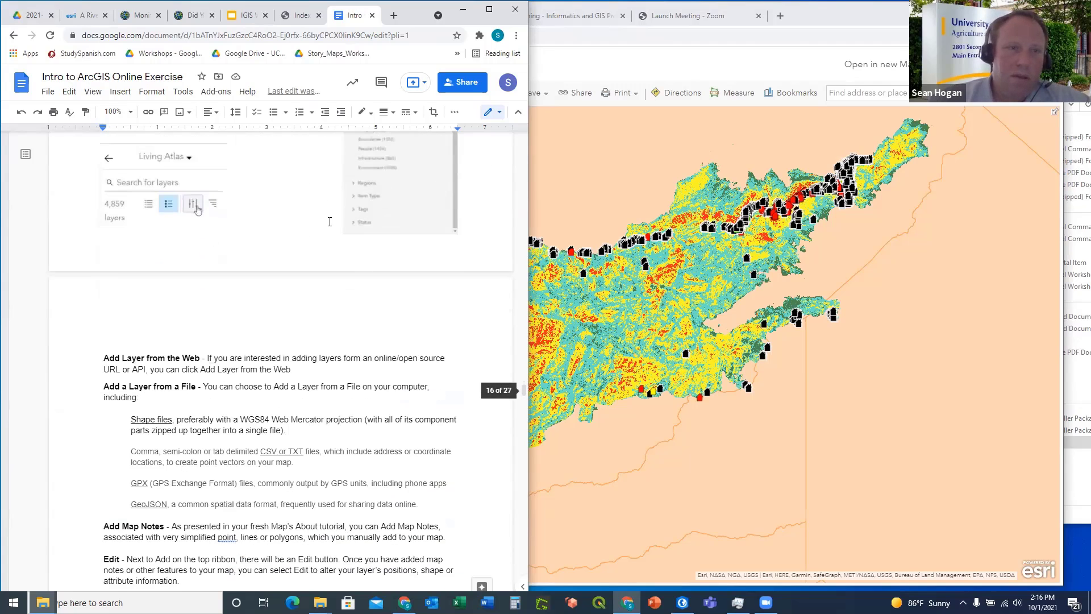
pyautogui.scroll(-6, 333, 223)
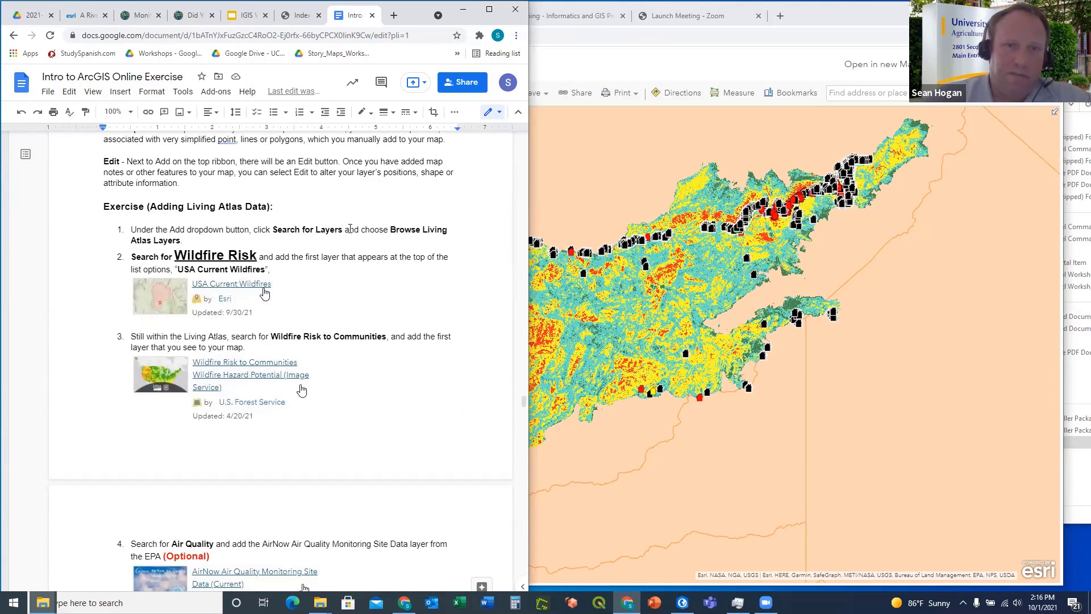
pyautogui.click(691, 69)
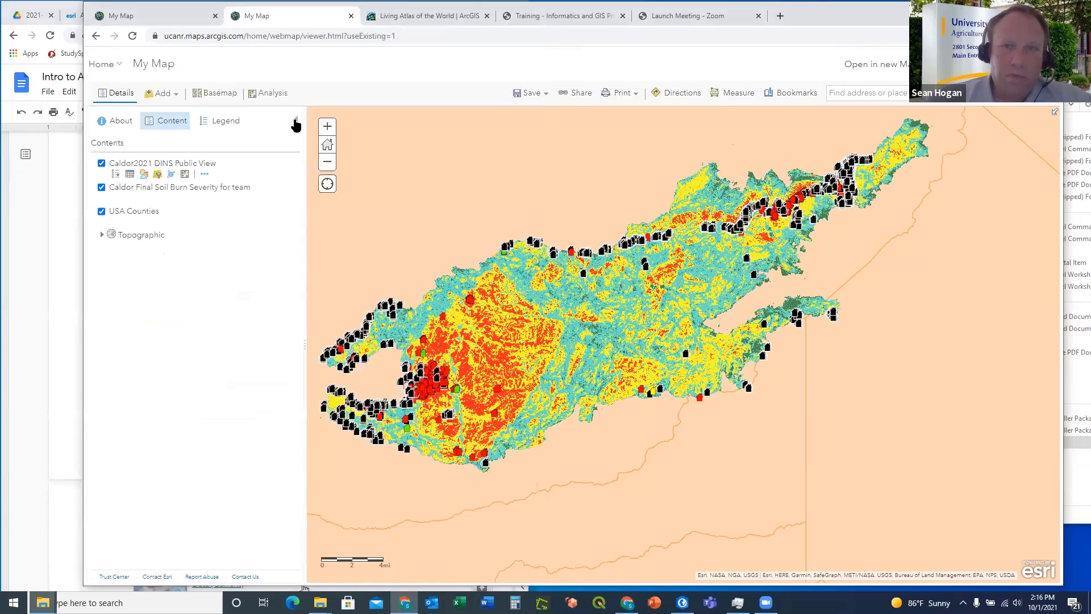
pyautogui.click(60, 183)
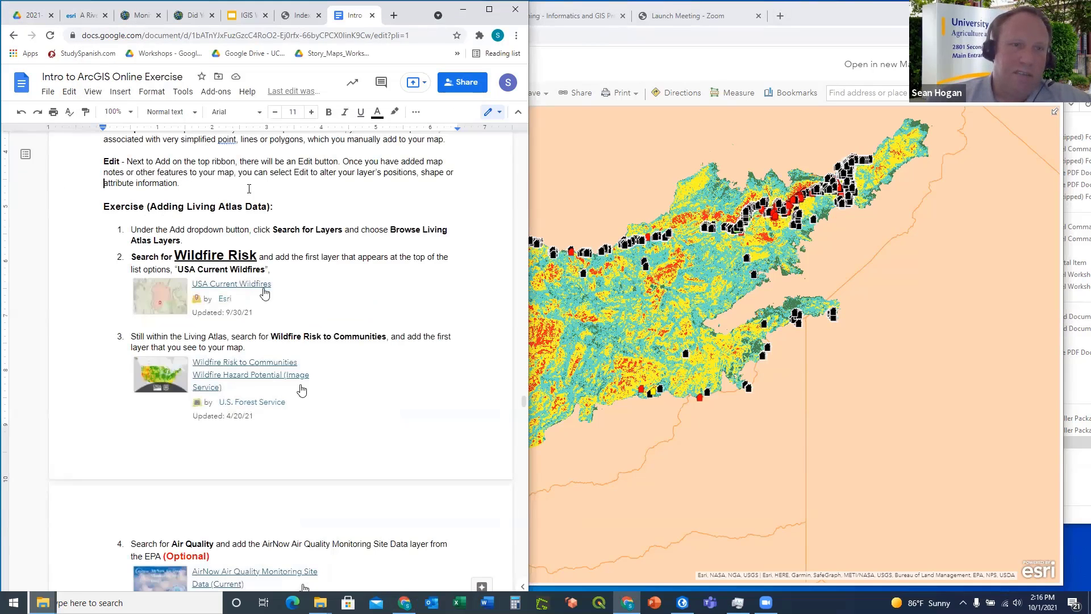
# Return to the web map and search the Living Atlas layers for Fire Risk
pyautogui.click(611, 72)
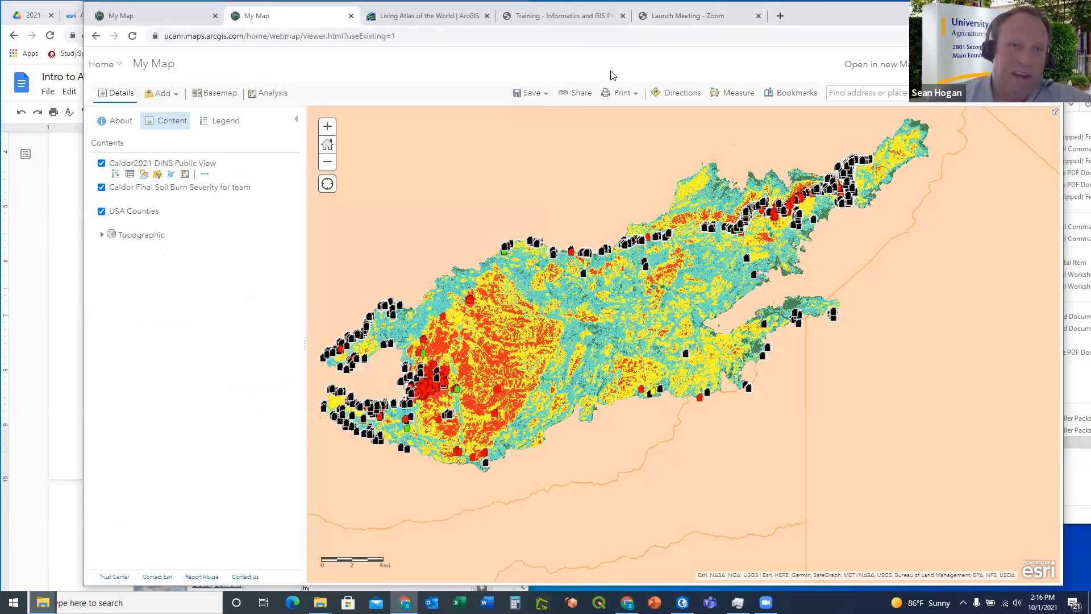
pyautogui.click(176, 98)
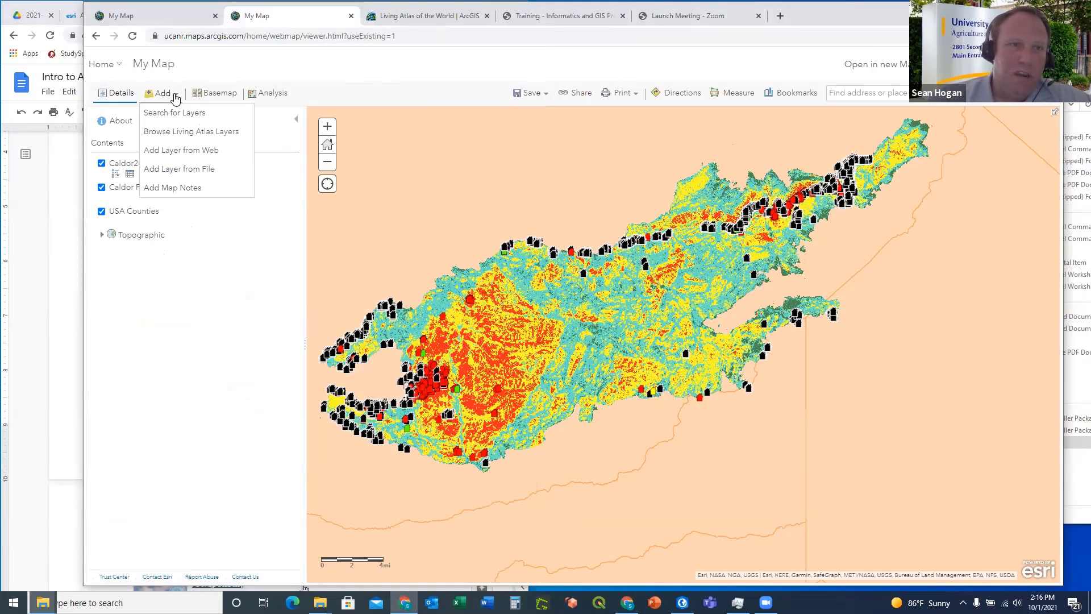
pyautogui.click(184, 133)
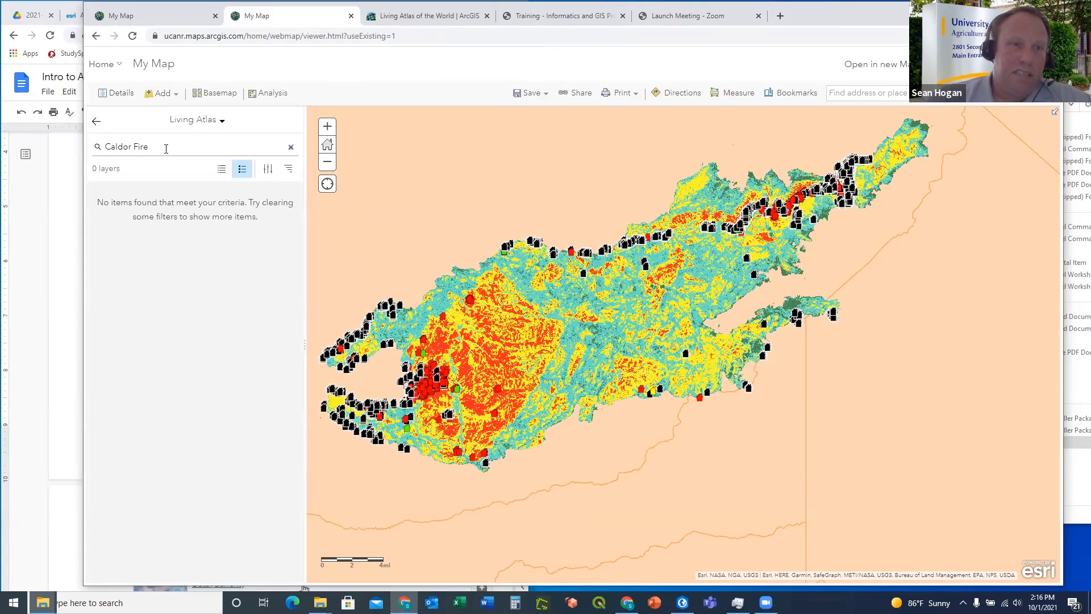
pyautogui.moveTo(159, 149); pyautogui.dragTo(99, 147)
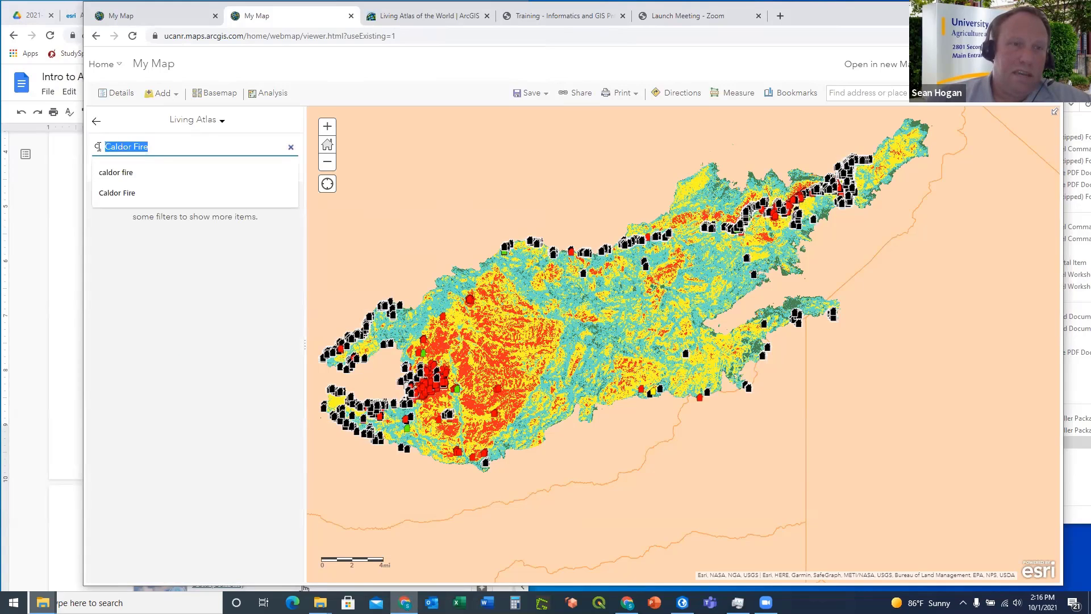
pyautogui.press('BackSpace')
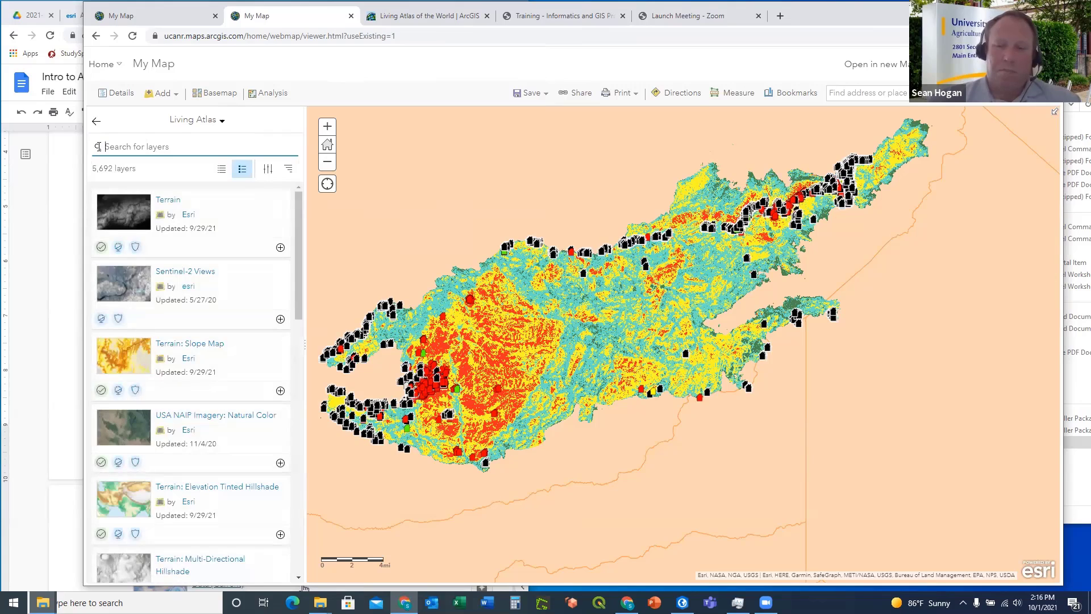
pyautogui.write('Fire')
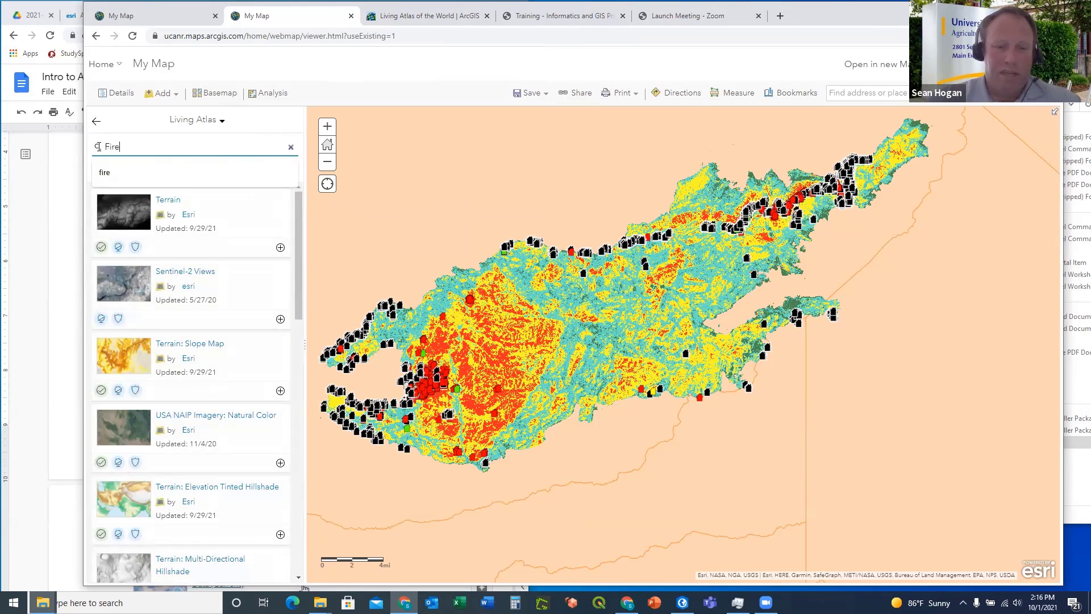
pyautogui.write(' Risk')
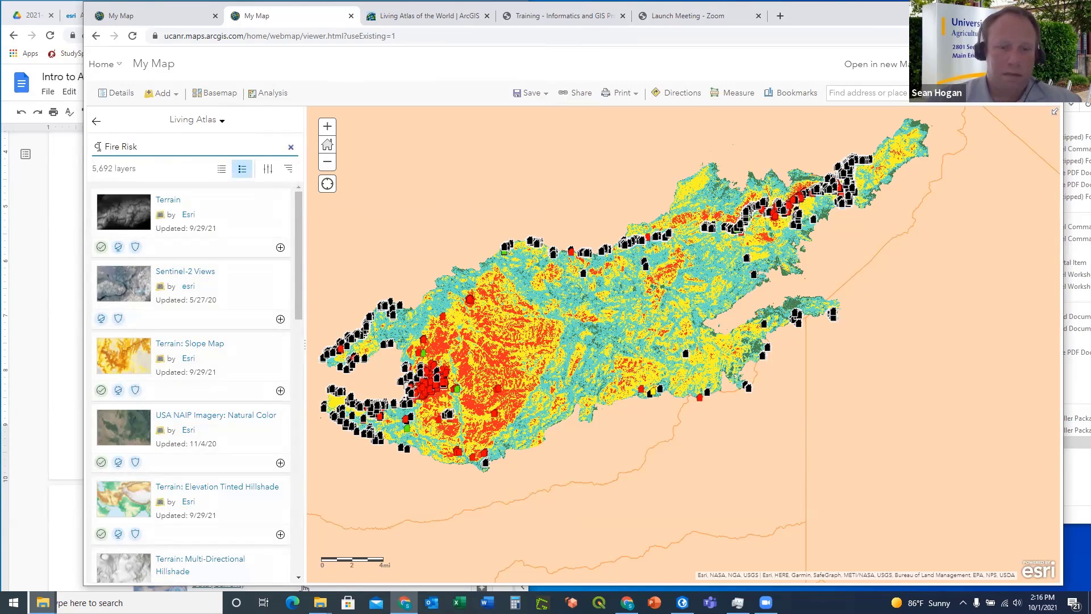
pyautogui.press('Return')
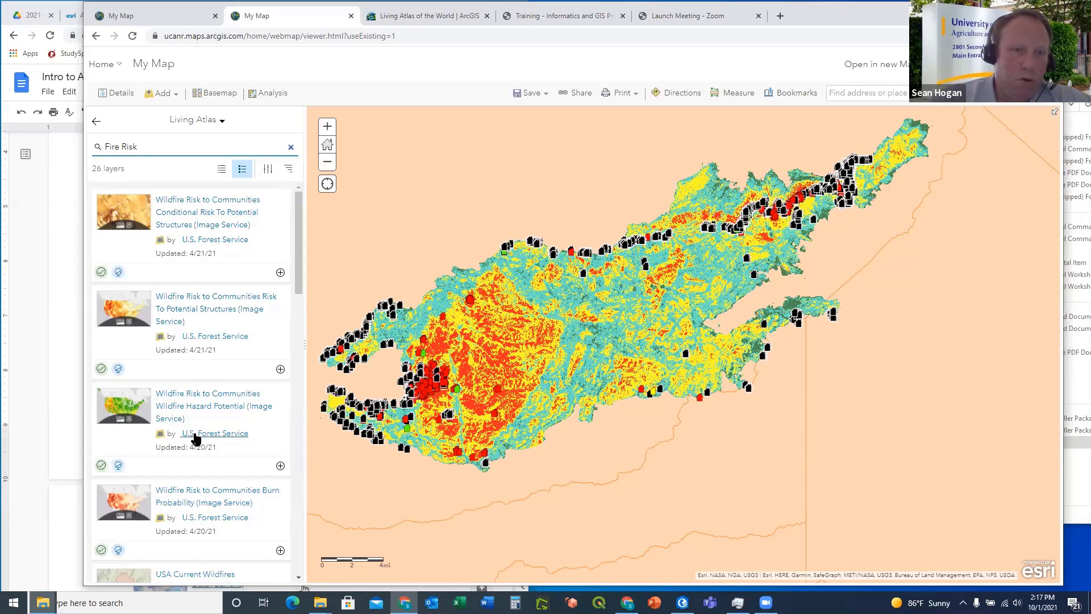
# Add the Wildfire Risk to Communities Conditional Risk To Potential Structures layer to the map and return to the contents list
pyautogui.click(187, 216)
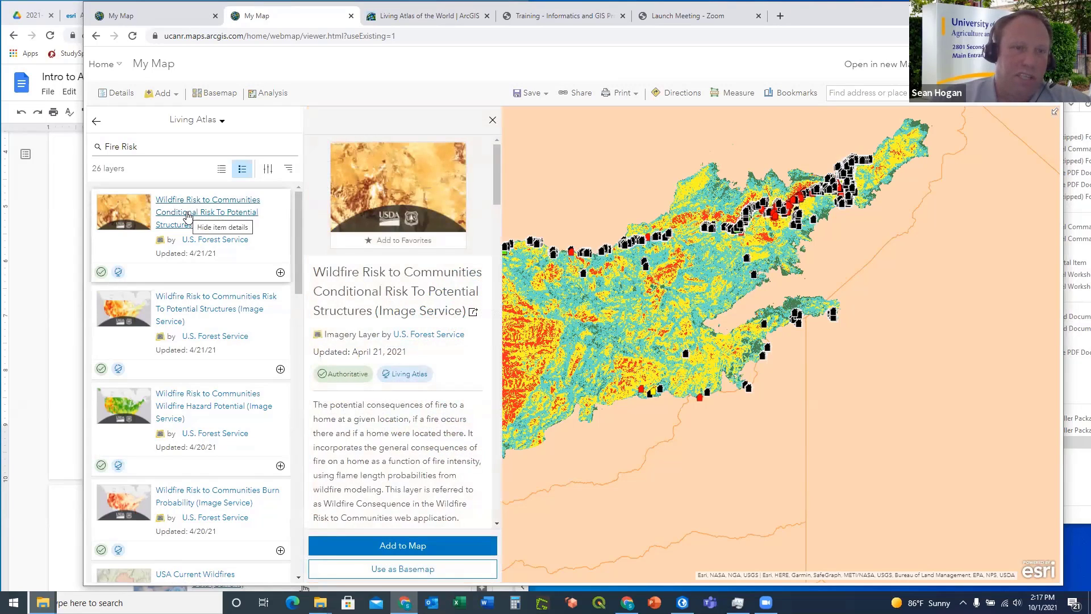
pyautogui.click(359, 546)
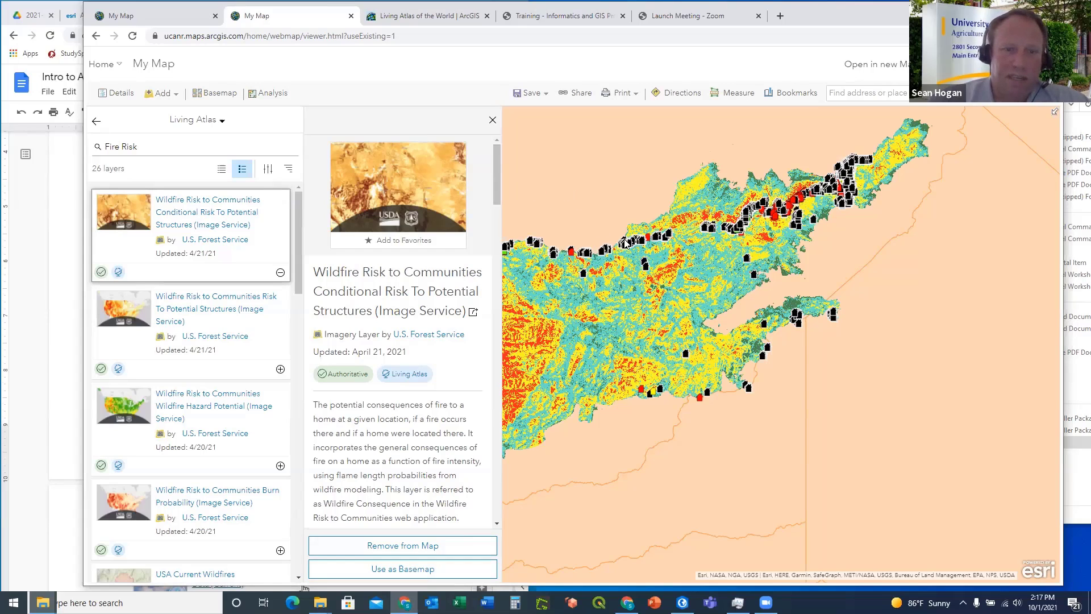
pyautogui.click(97, 122)
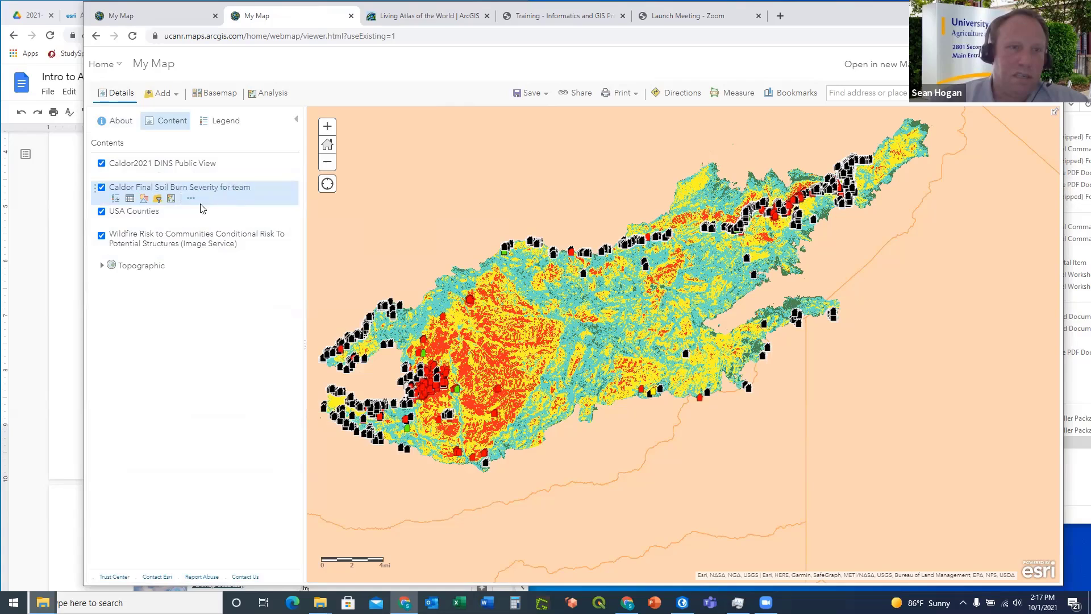
# Hide the USA Counties layer and show the legend of the Wildfire Risk to Communities Conditional Risk layer
pyautogui.click(101, 211)
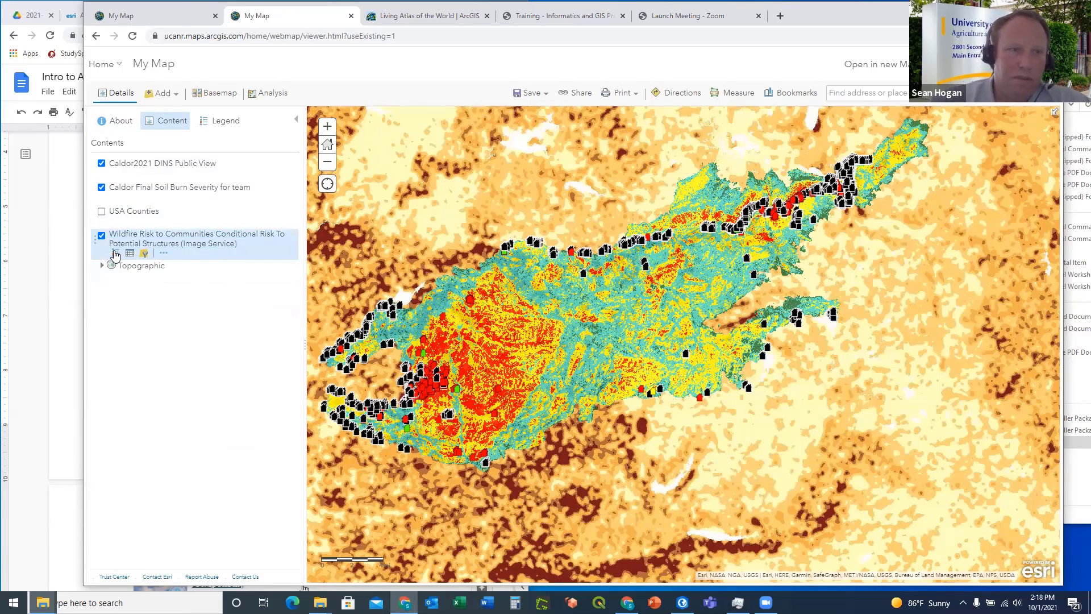
pyautogui.click(116, 252)
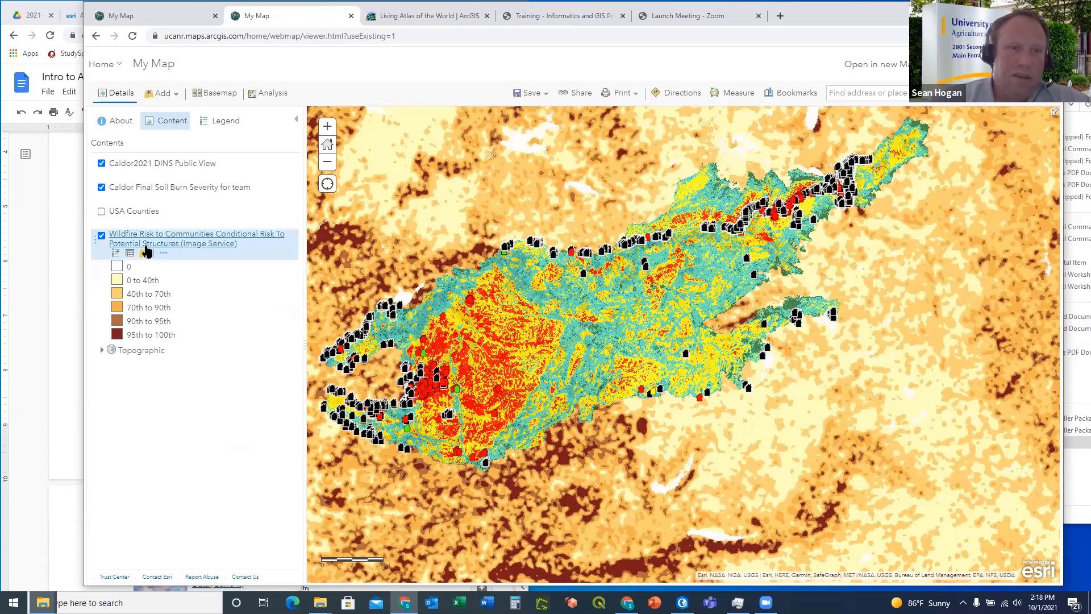
pyautogui.click(115, 255)
pyautogui.click(115, 256)
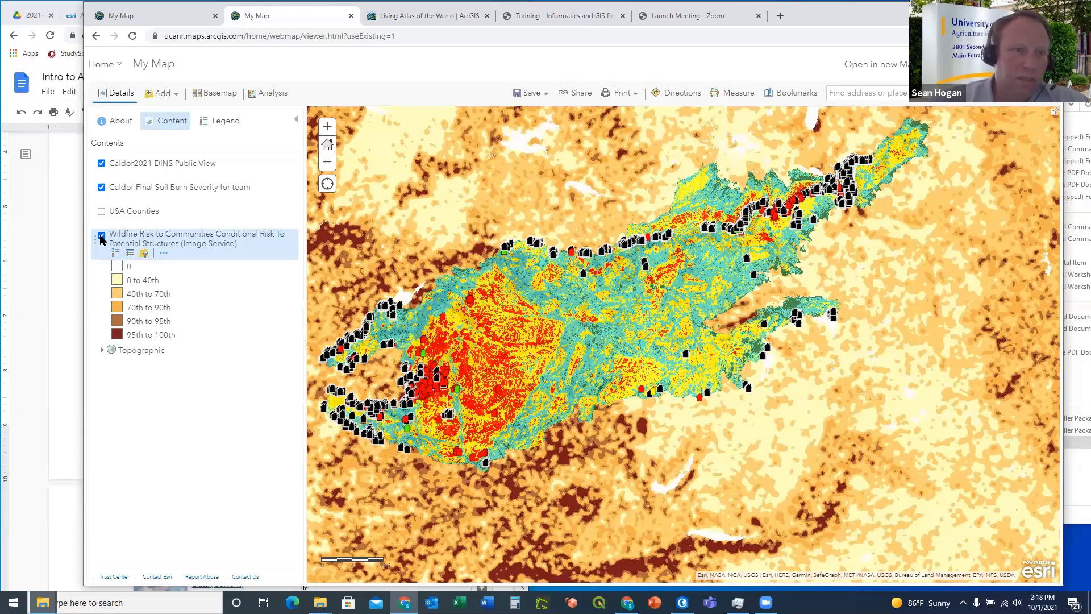
# Hide the Wildfire Risk to Communities Conditional Risk layer and consult the Living Atlas steps in the exercise document
pyautogui.click(101, 237)
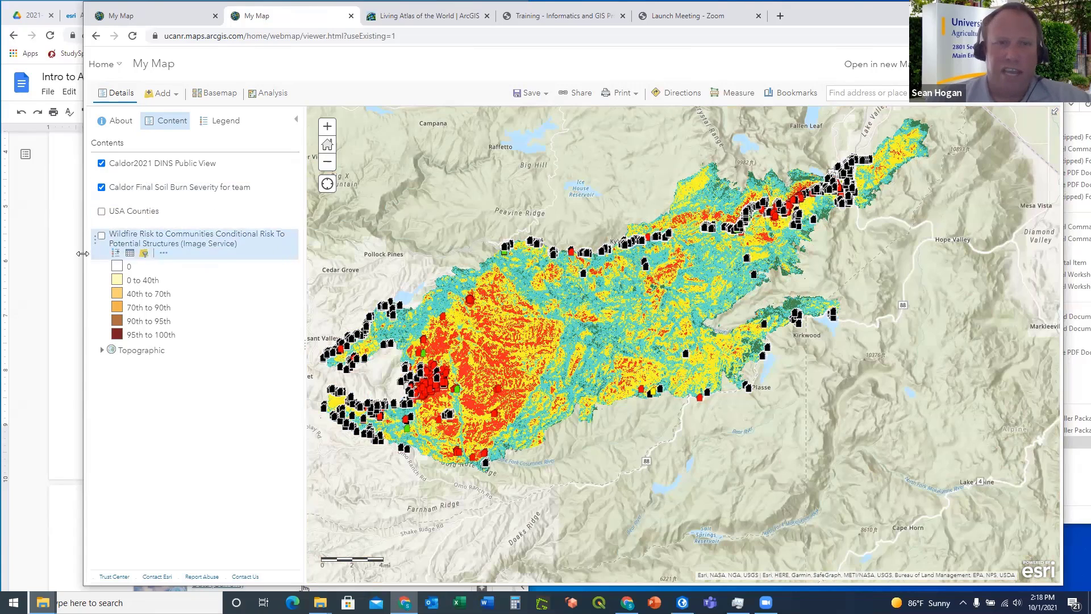
pyautogui.click(45, 263)
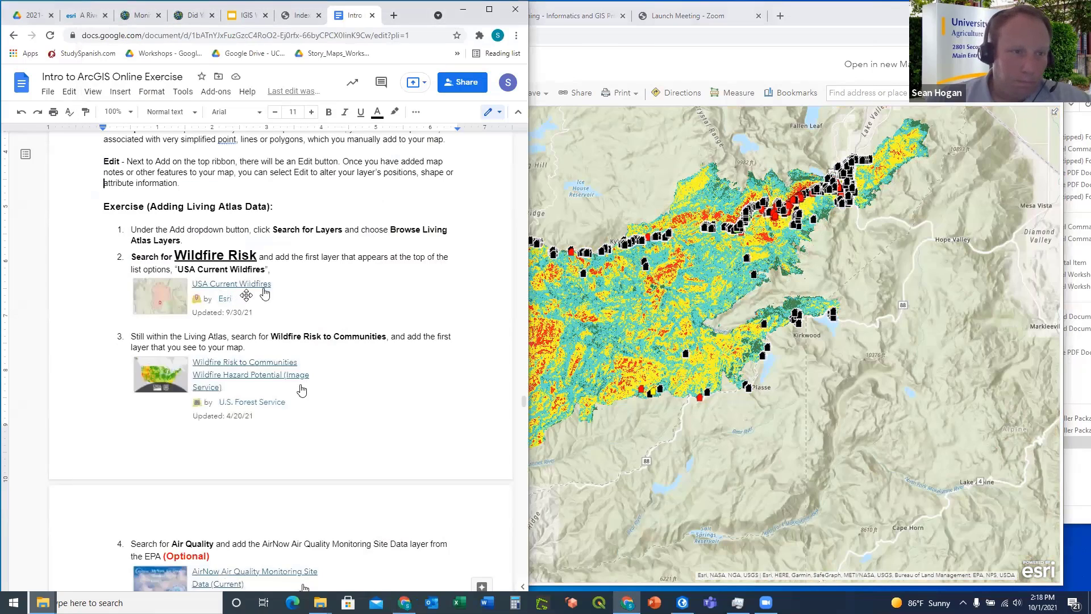
pyautogui.scroll(-1, 246, 295)
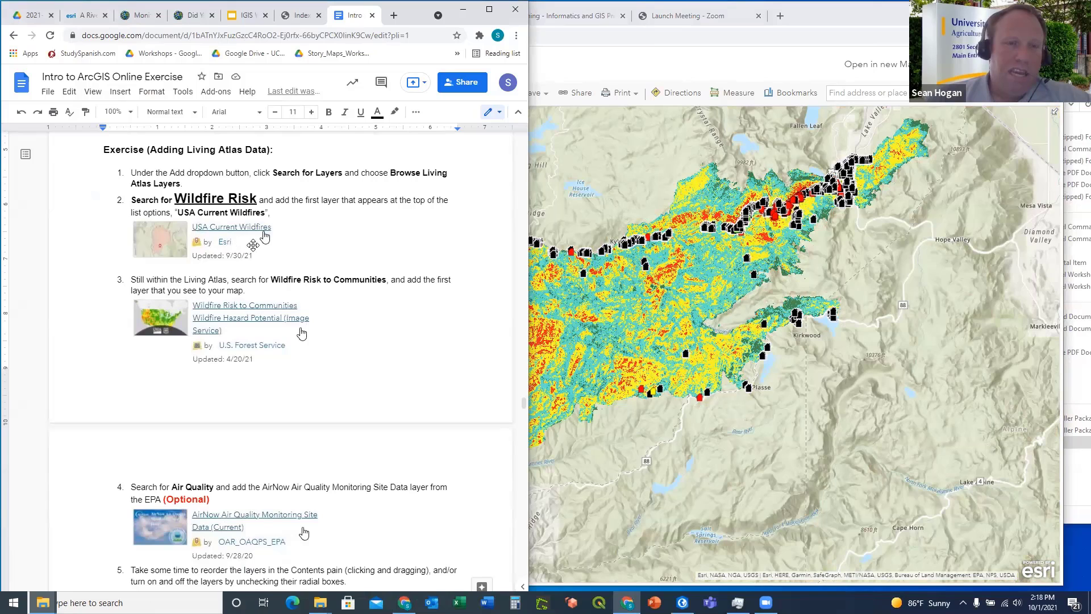
# Add the USA Current Wildfires layer by Esri from the Living Atlas to the map and read its description
pyautogui.click(562, 62)
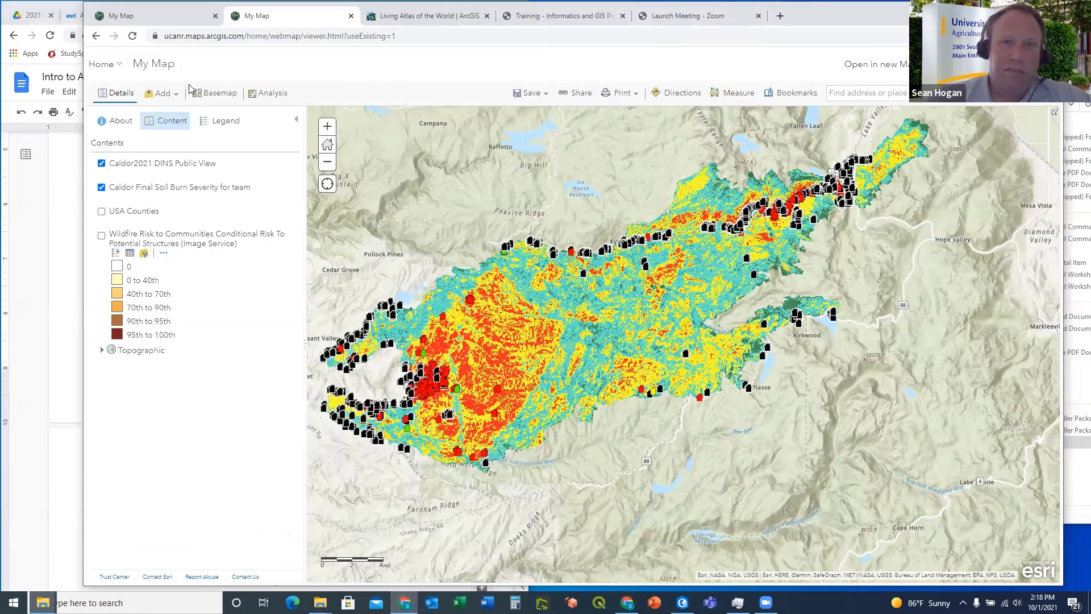
pyautogui.click(174, 96)
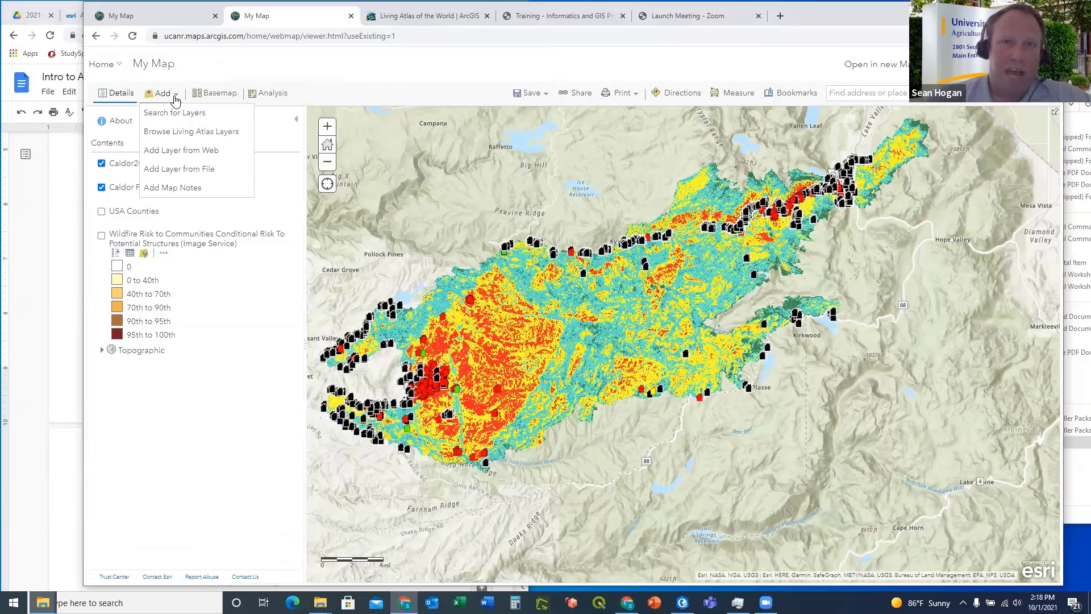
pyautogui.click(174, 134)
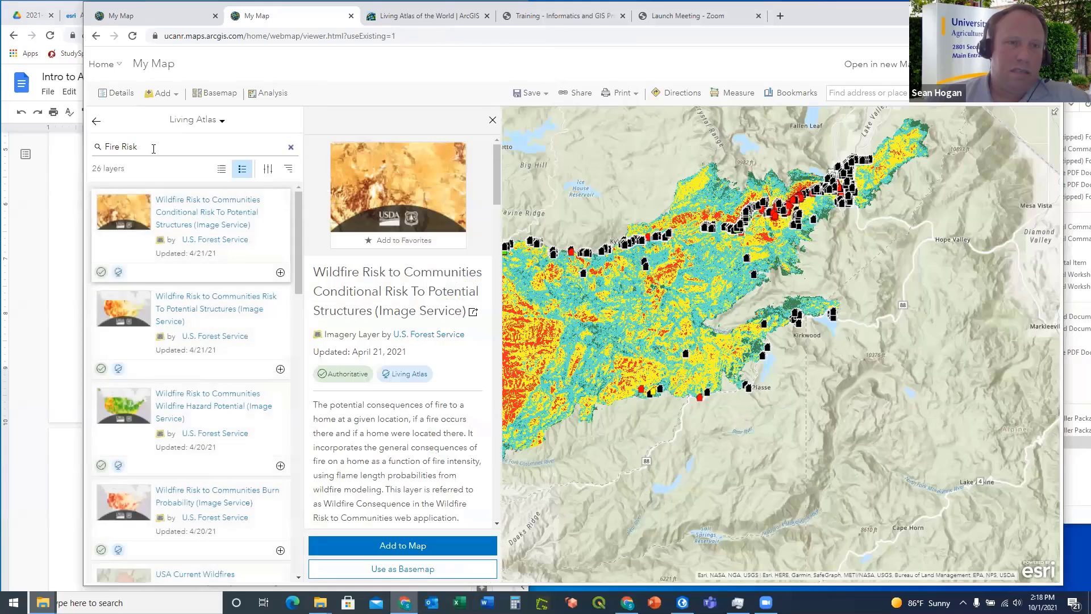
pyautogui.scroll(-4, 207, 250)
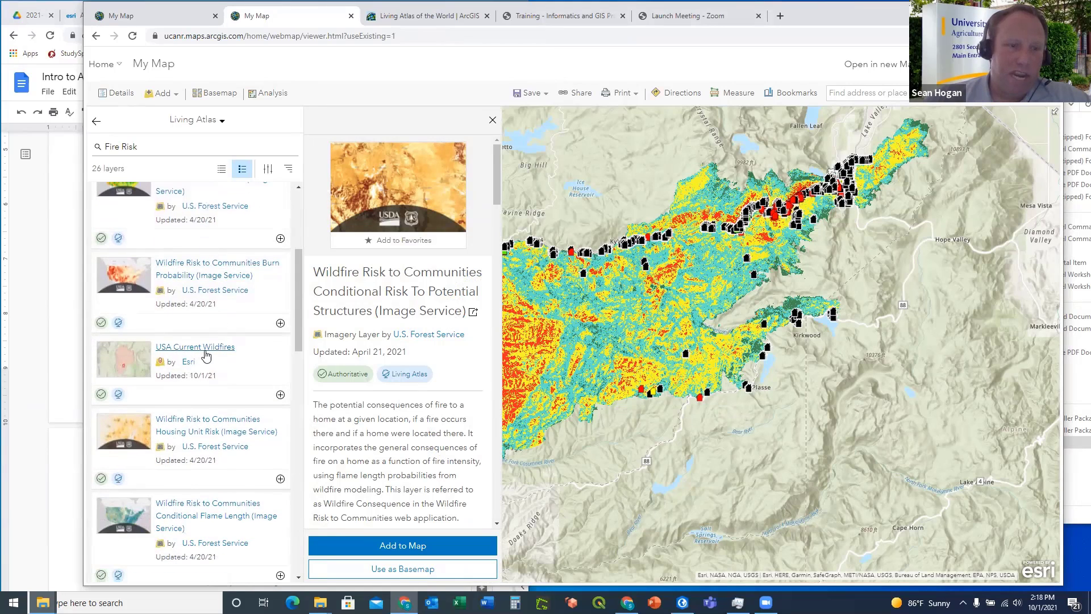
pyautogui.click(171, 351)
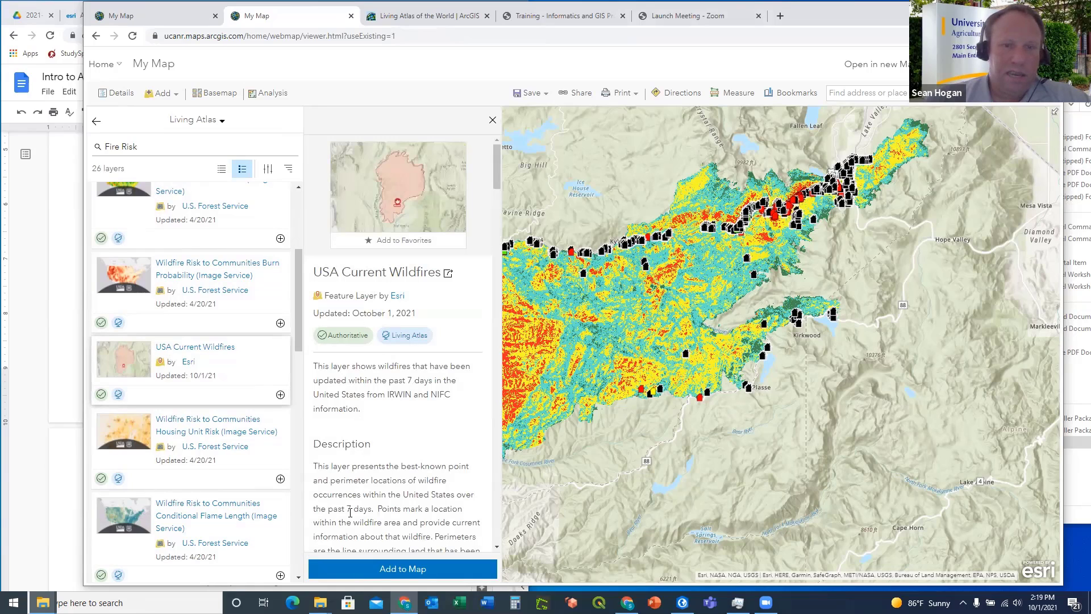
pyautogui.click(360, 567)
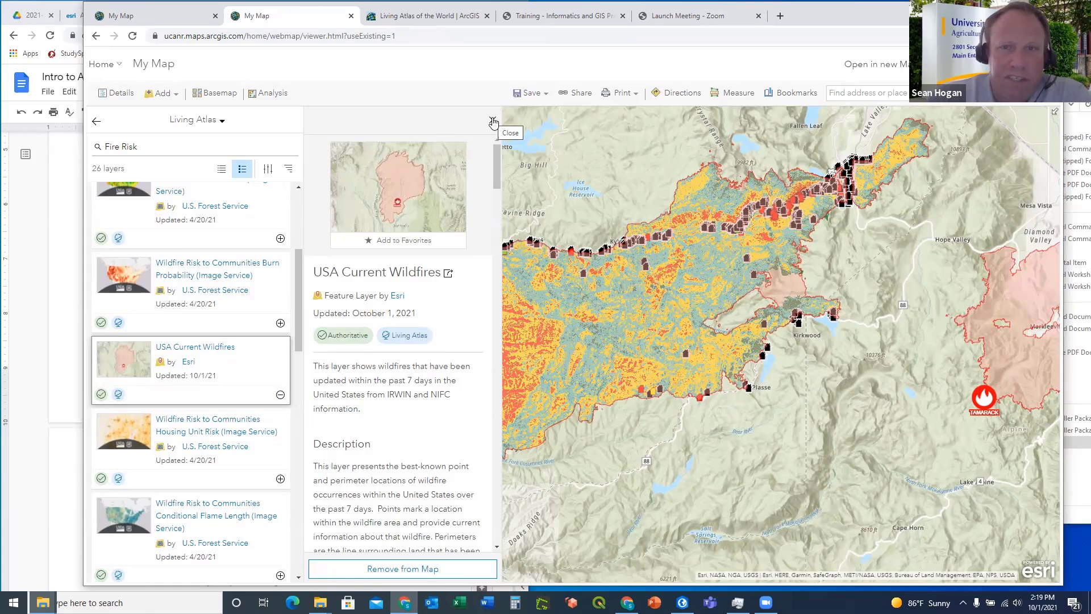
pyautogui.scroll(-2, 373, 375)
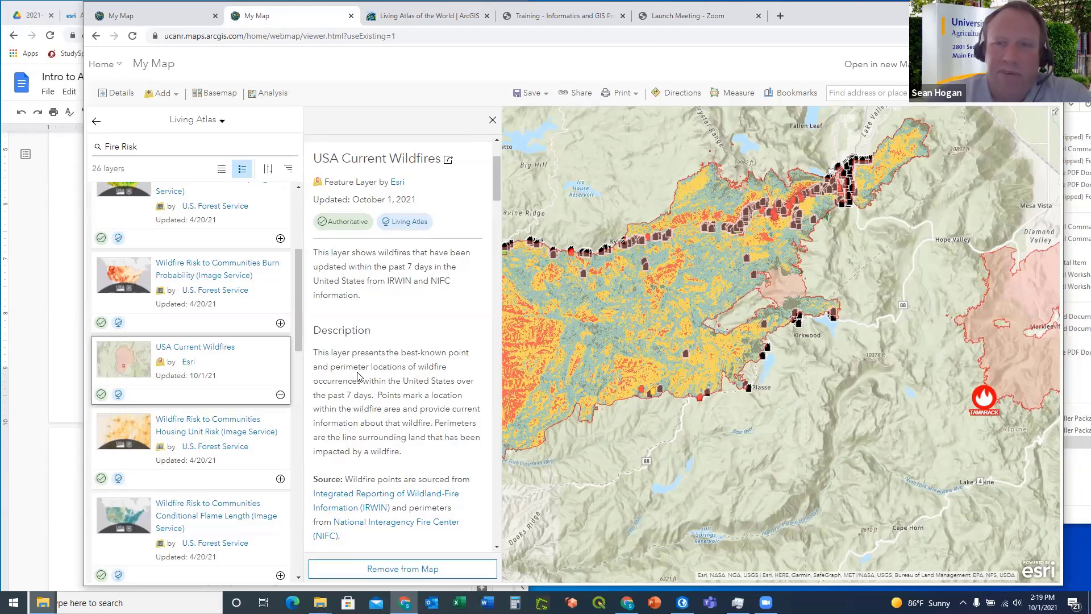
pyautogui.click(493, 121)
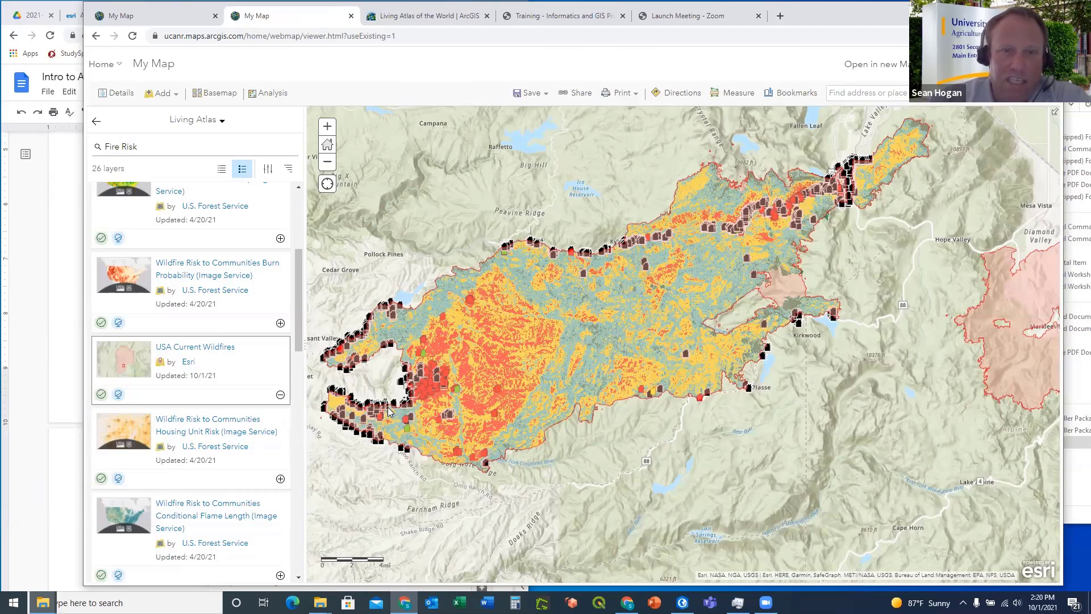
# Examine the wildfire perimeter, damaged structures and burn severity around the western end of the Caldor Fire
pyautogui.scroll(1, 387, 407)
pyautogui.scroll(3, 389, 406)
pyautogui.moveTo(432, 395); pyautogui.dragTo(533, 393)
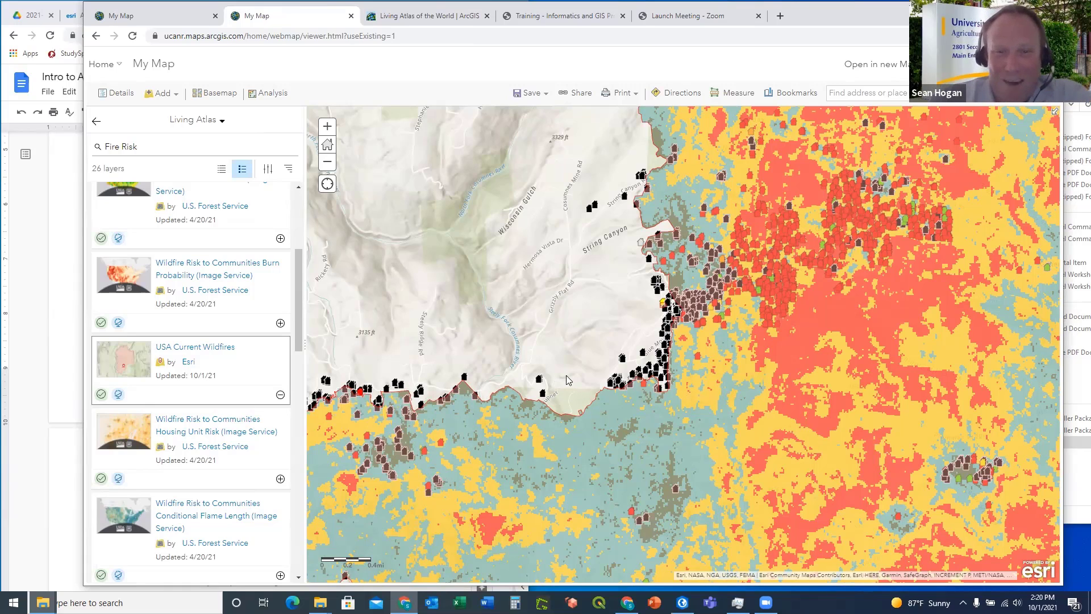
pyautogui.scroll(-1, 528, 358)
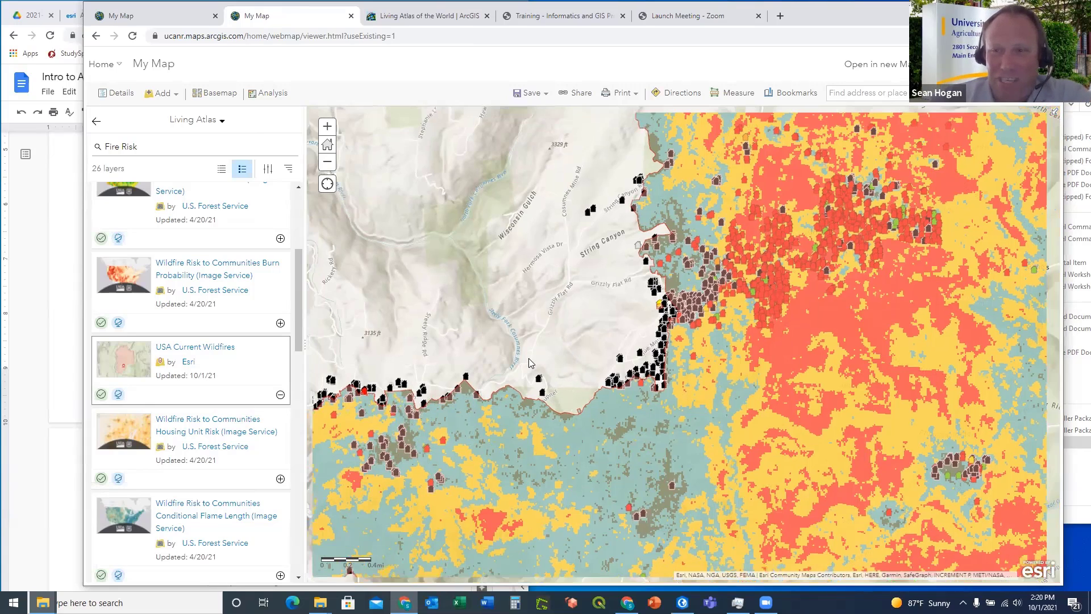
pyautogui.scroll(-1, 496, 317)
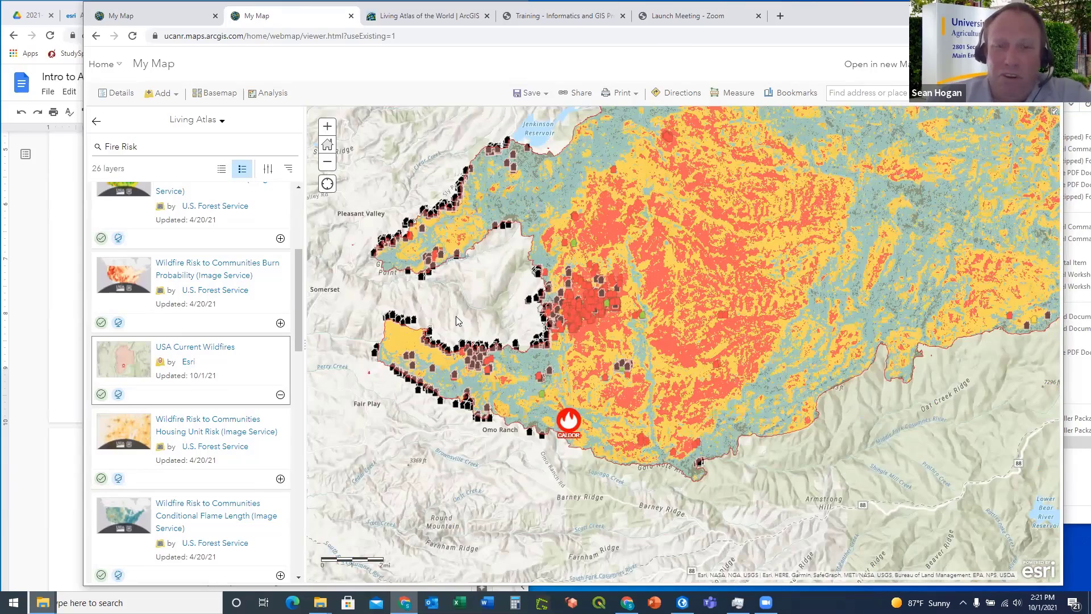
# Examine the full extent of the Caldor Fire burn severity and perimeter, and compare it with other current wildfires across California
pyautogui.scroll(-2, 456, 316)
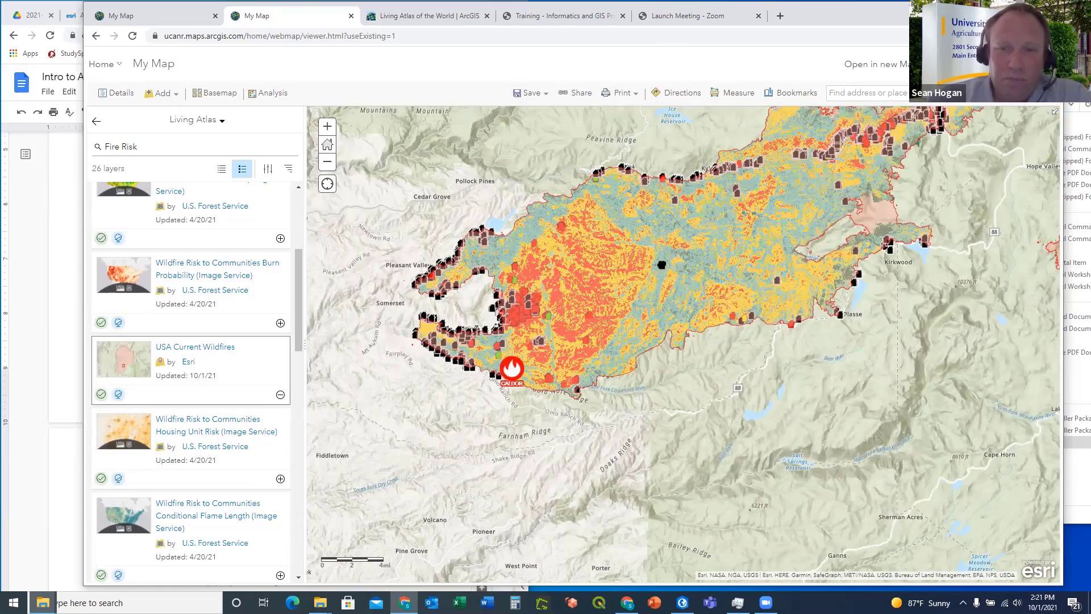
pyautogui.moveTo(655, 270); pyautogui.dragTo(630, 299)
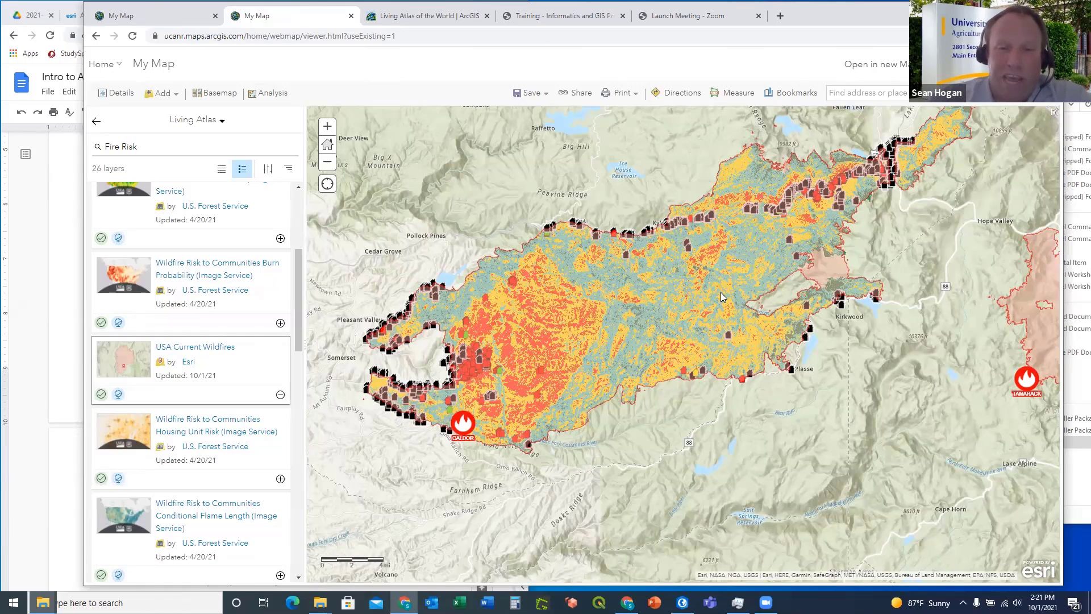
pyautogui.moveTo(613, 336); pyautogui.dragTo(599, 350)
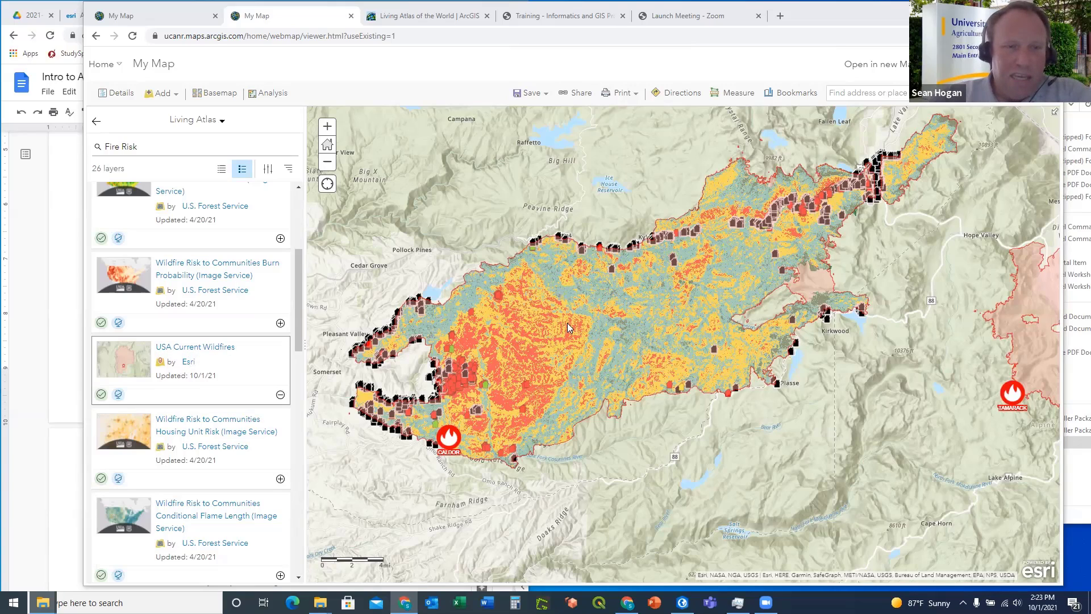
pyautogui.moveTo(679, 285); pyautogui.dragTo(665, 291)
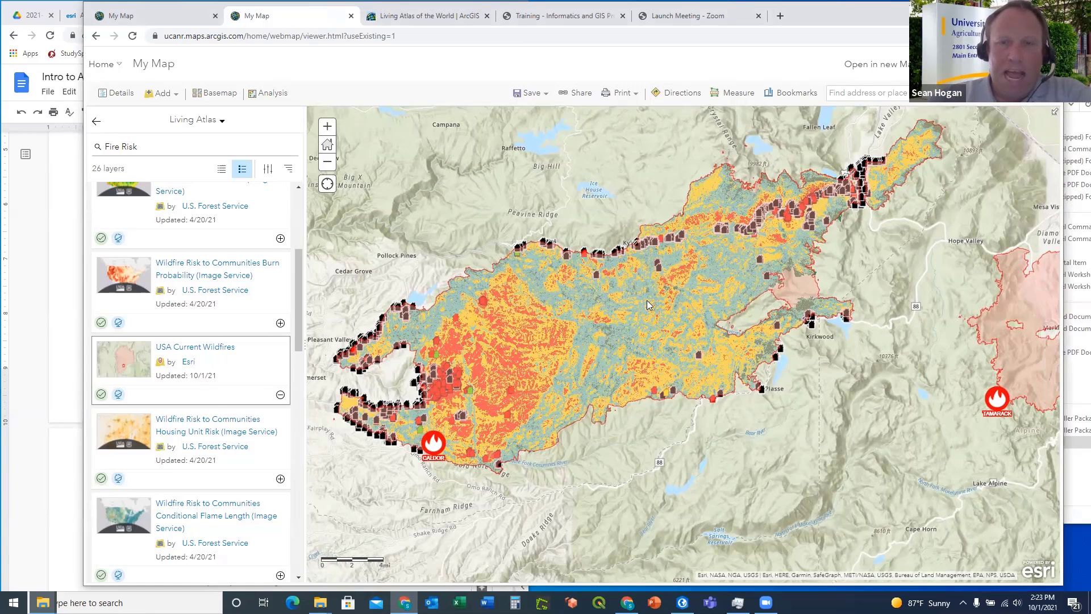
pyautogui.scroll(-1, 646, 301)
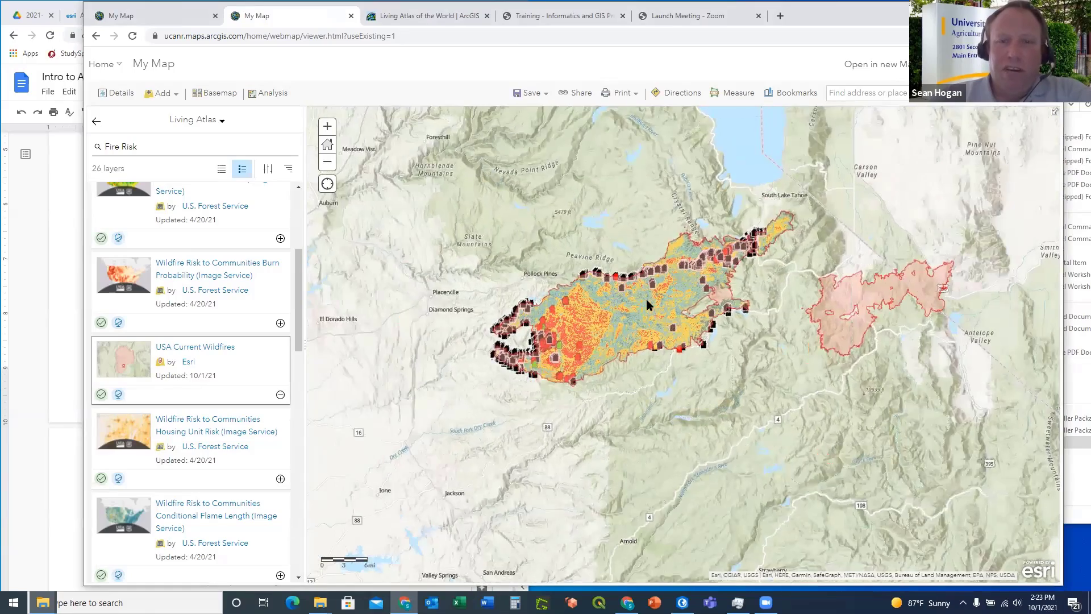
pyautogui.scroll(-4, 646, 299)
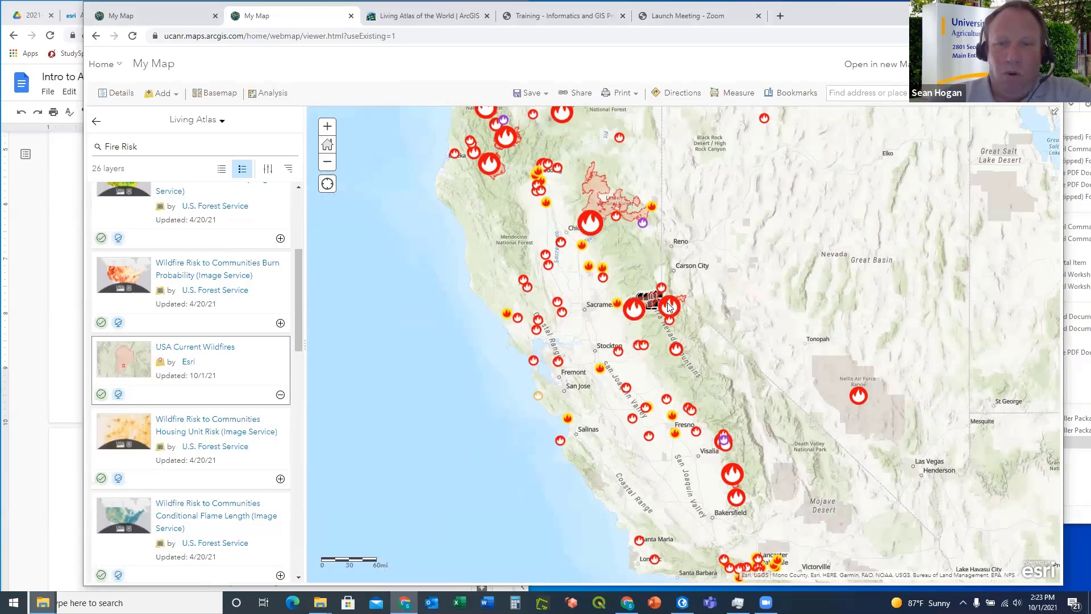
pyautogui.scroll(2, 667, 305)
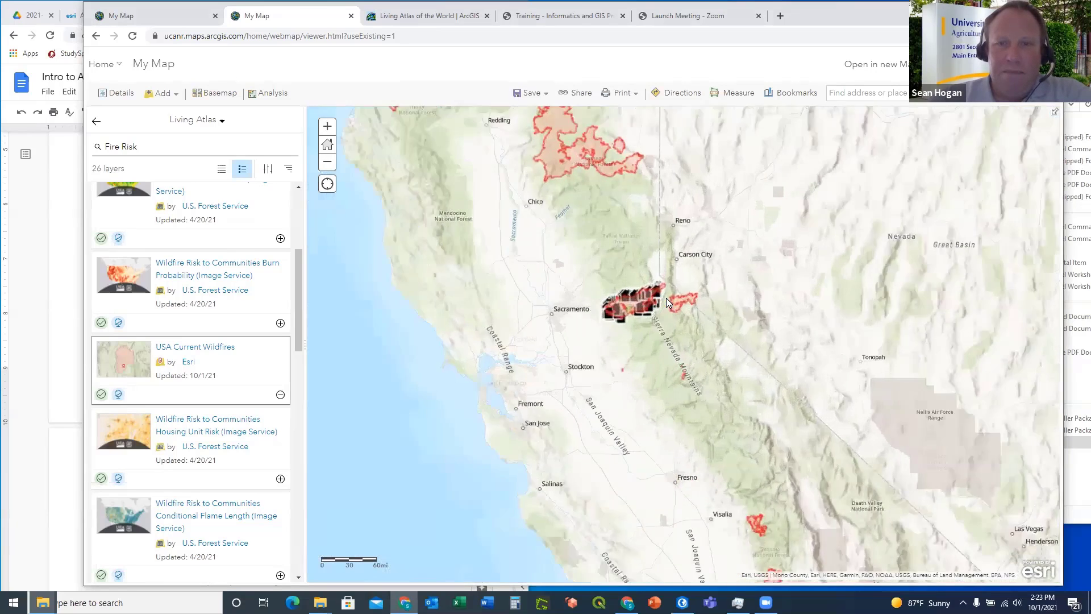
pyautogui.scroll(4, 601, 296)
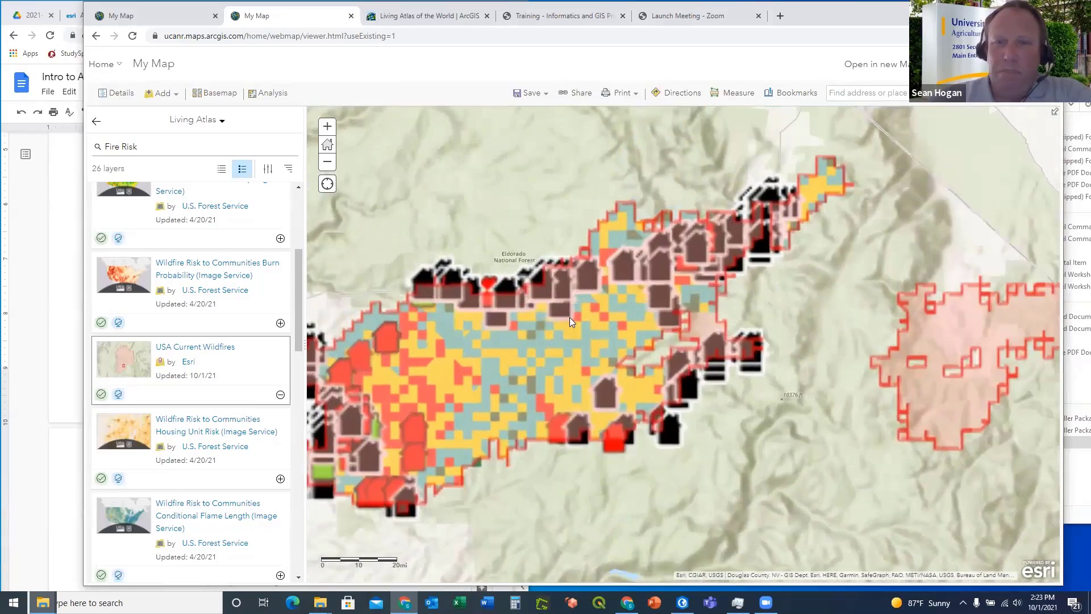
pyautogui.moveTo(571, 315); pyautogui.dragTo(632, 289)
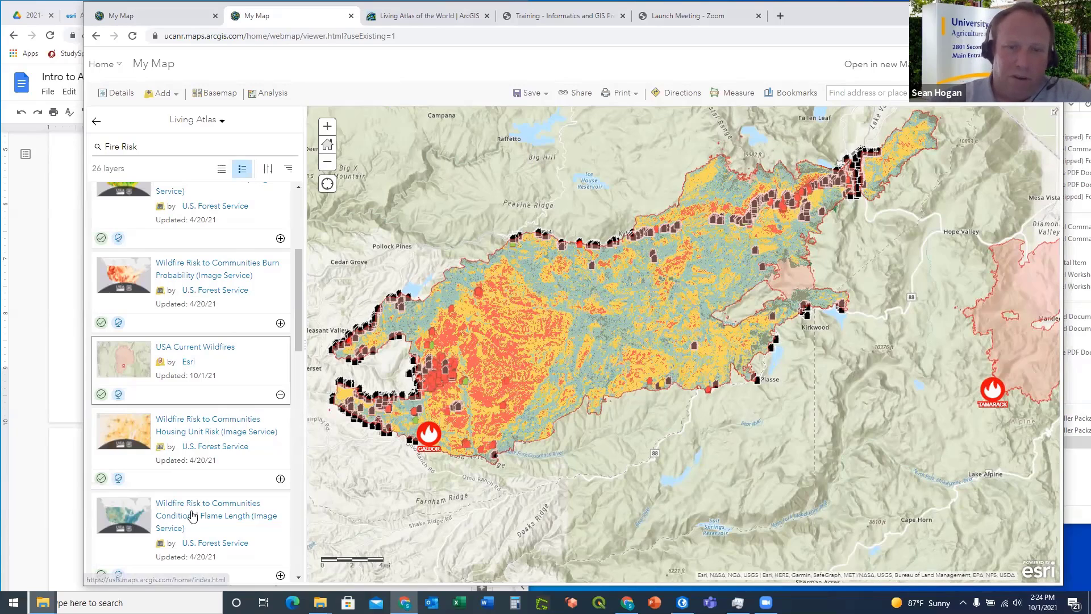
# Consult the air quality step in the exercise document, then search the Living Atlas for "Air quality"
pyautogui.click(38, 355)
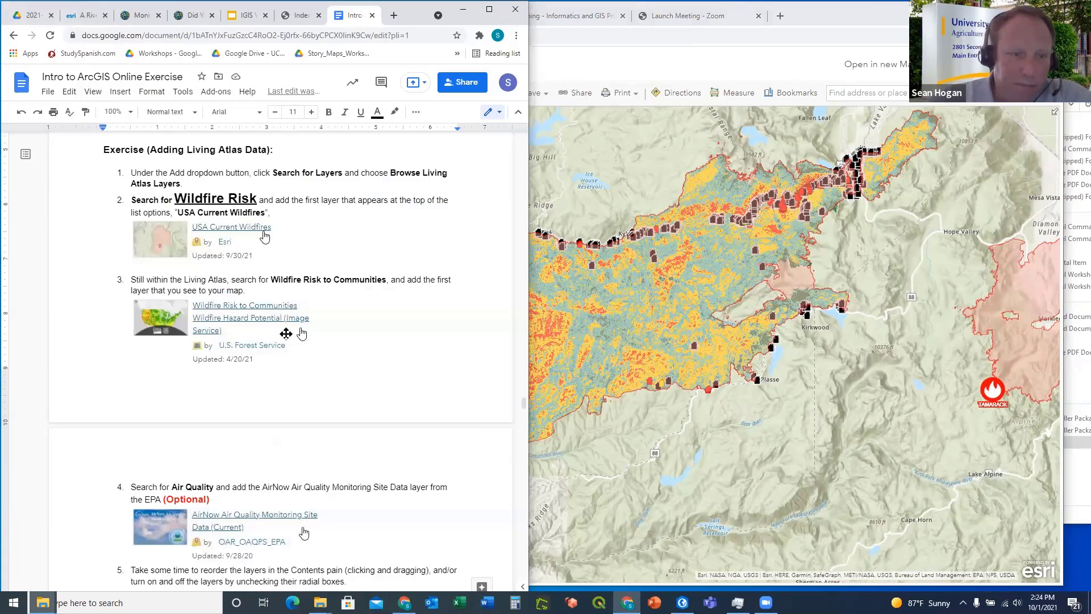
pyautogui.scroll(-2, 286, 334)
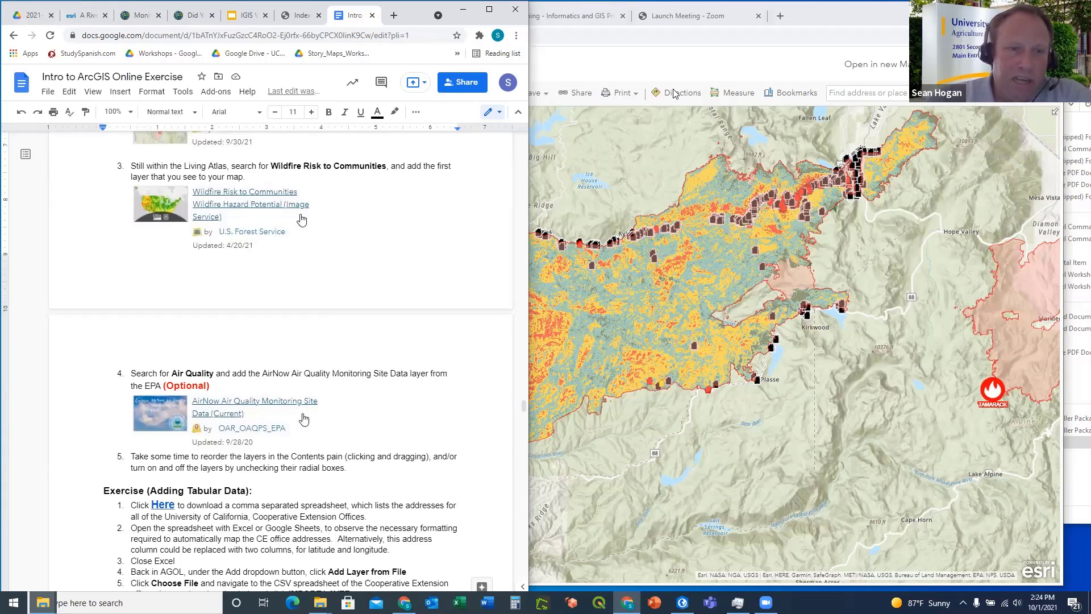
pyautogui.click(682, 72)
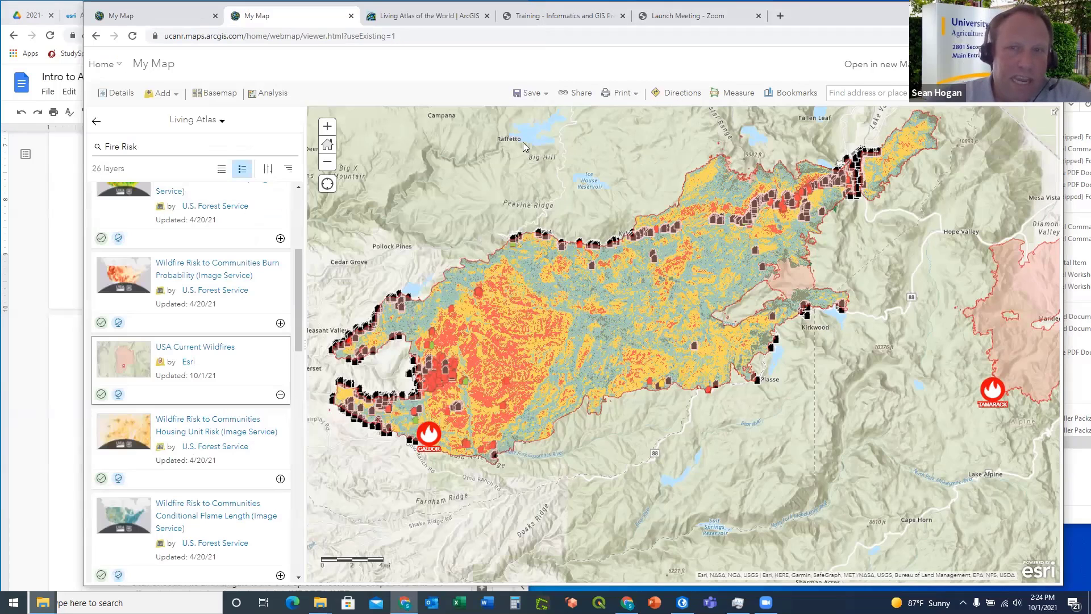
pyautogui.moveTo(153, 152); pyautogui.dragTo(97, 154)
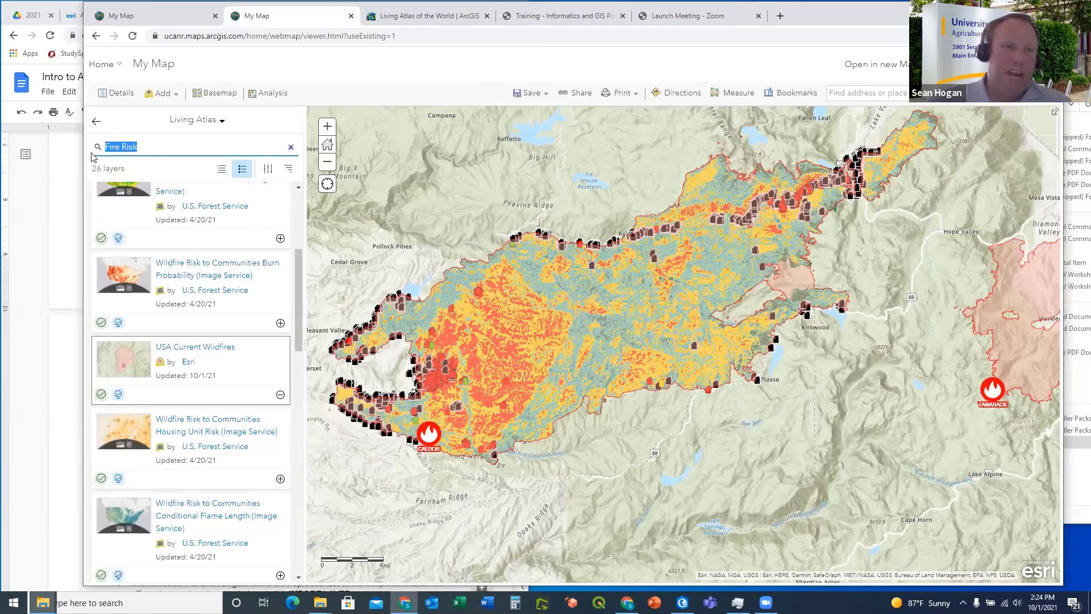
pyautogui.write('Air')
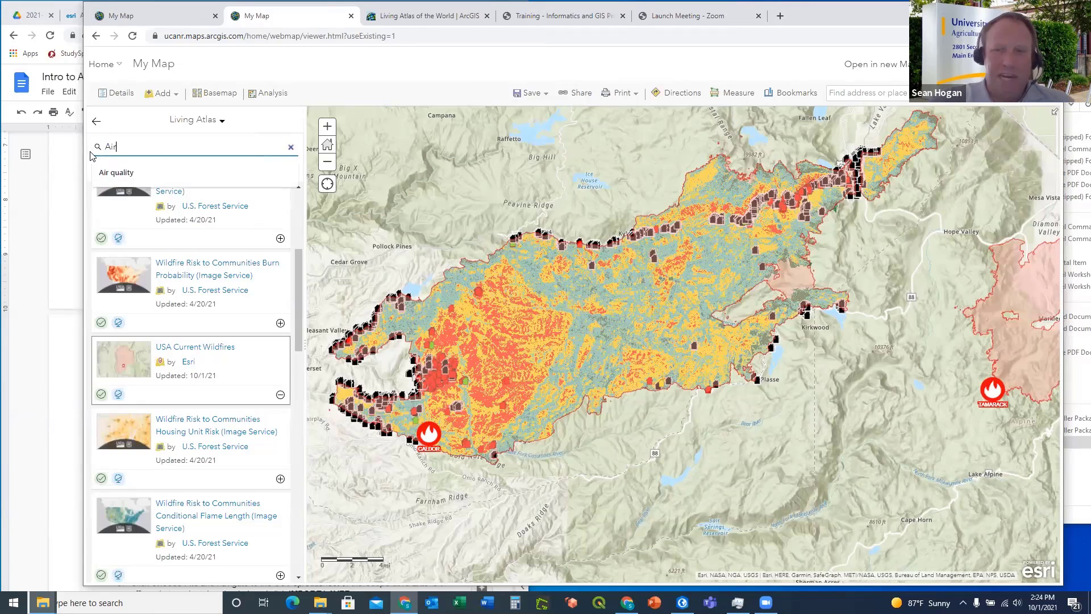
pyautogui.click(116, 172)
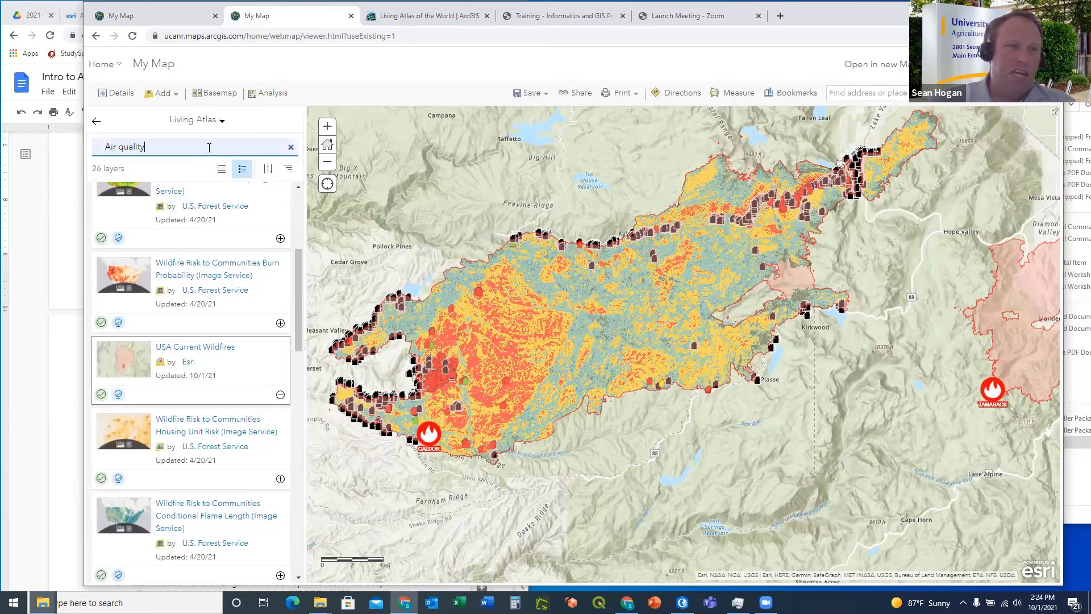
pyautogui.press('Return')
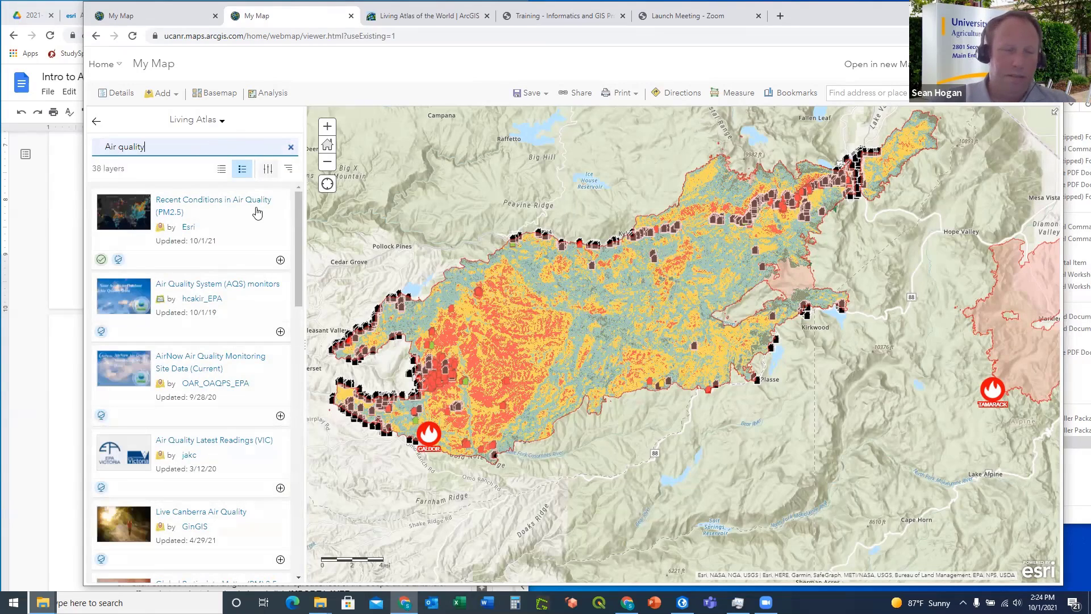
# Add the AirNow Air Quality Monitoring Site Data (Current) layer to the map and view the monitoring sites around the Caldor Fire
pyautogui.click(174, 360)
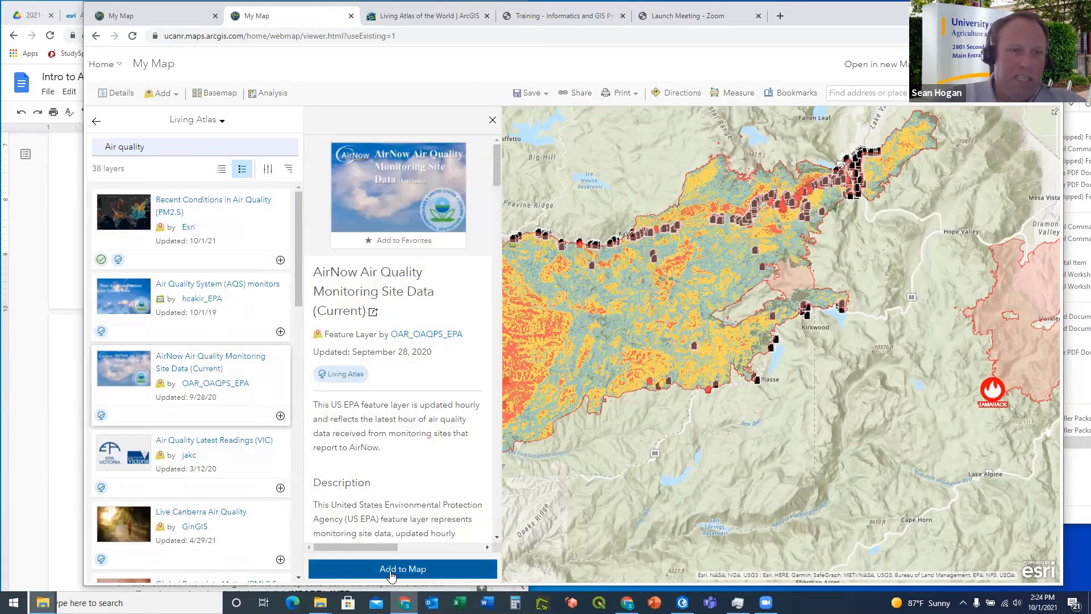
pyautogui.click(391, 569)
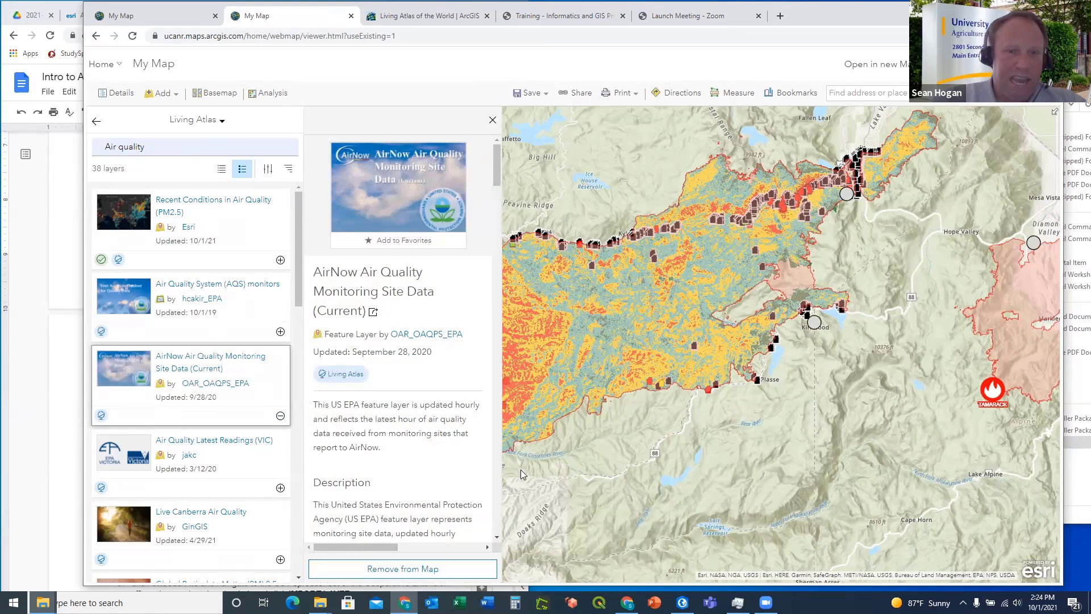
pyautogui.click(492, 121)
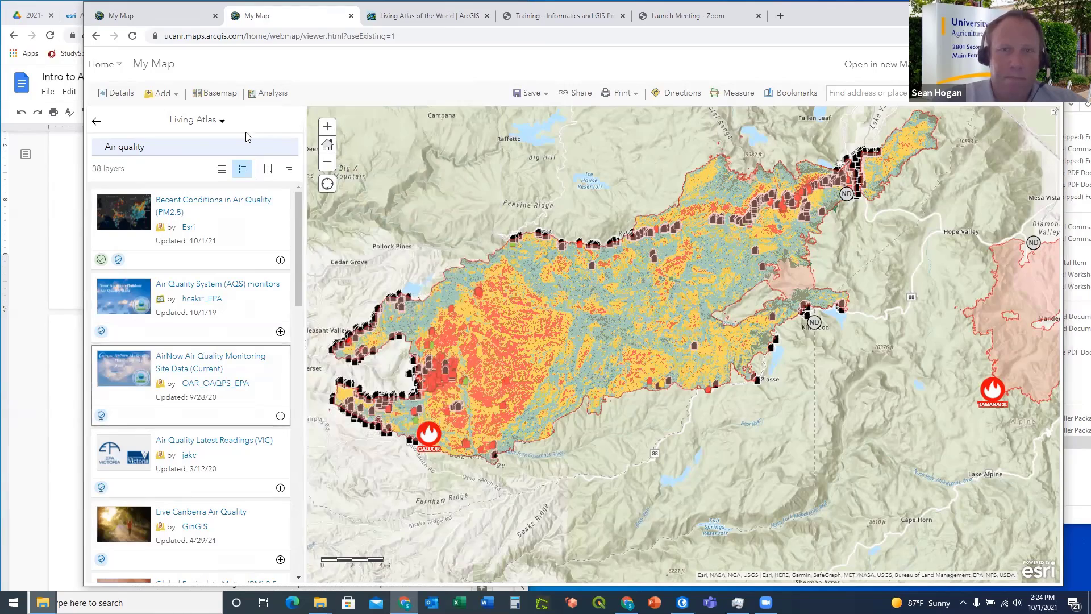
pyautogui.scroll(-2, 387, 216)
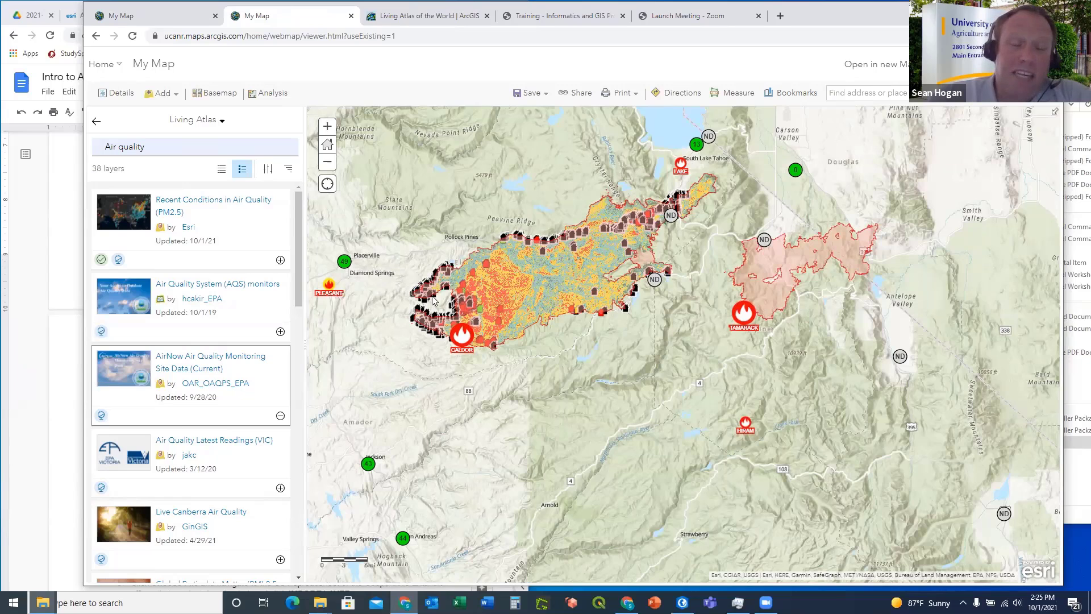
pyautogui.moveTo(551, 234); pyautogui.dragTo(574, 254)
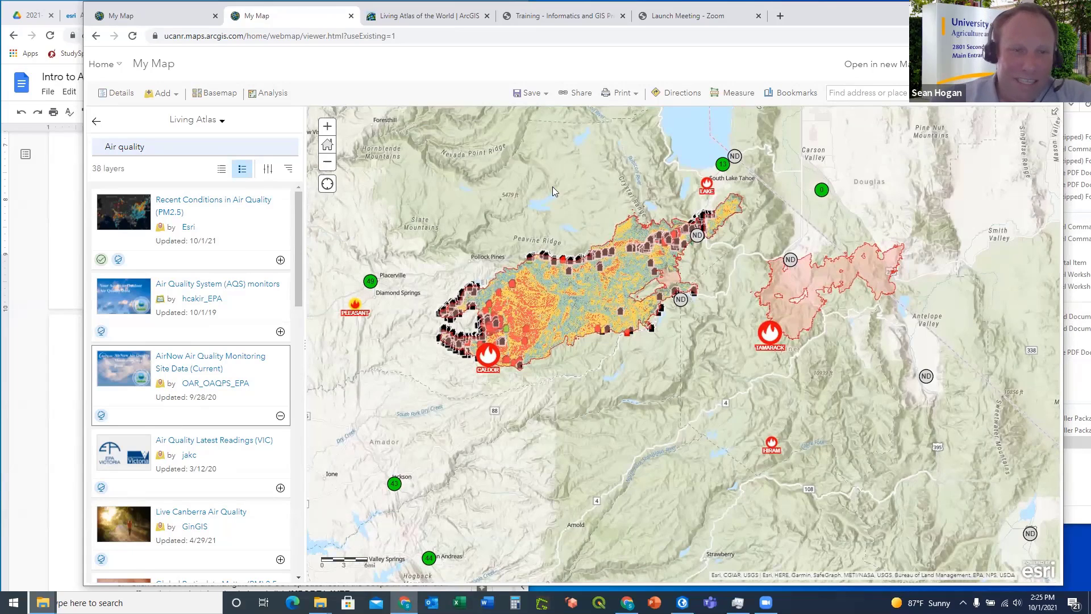
# Return to the map's layer contents and hide the AirNow Air Quality Monitoring Site Data layer
pyautogui.click(96, 121)
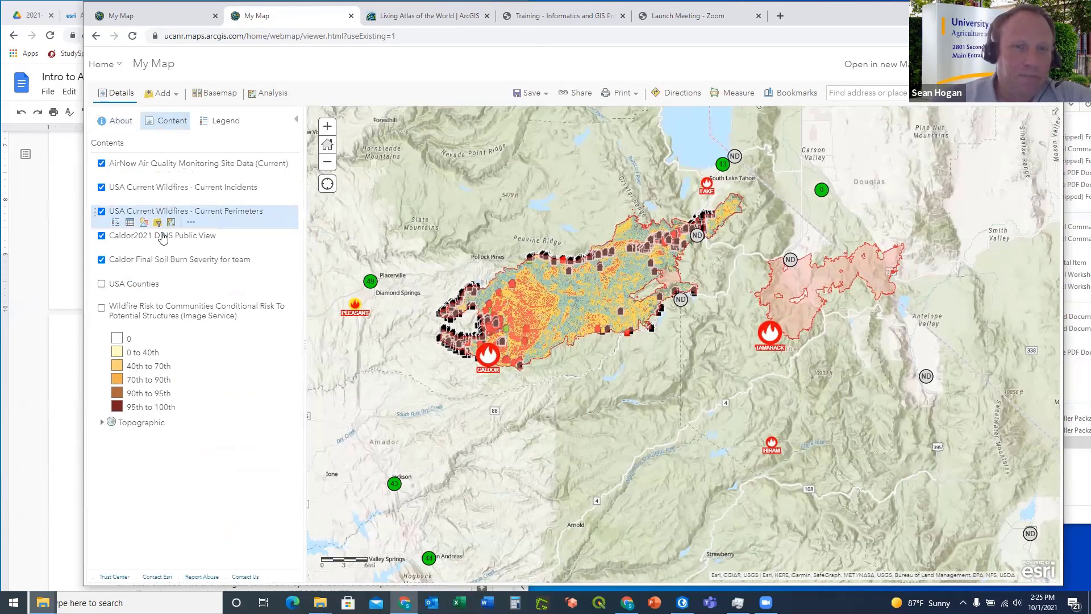
pyautogui.click(102, 164)
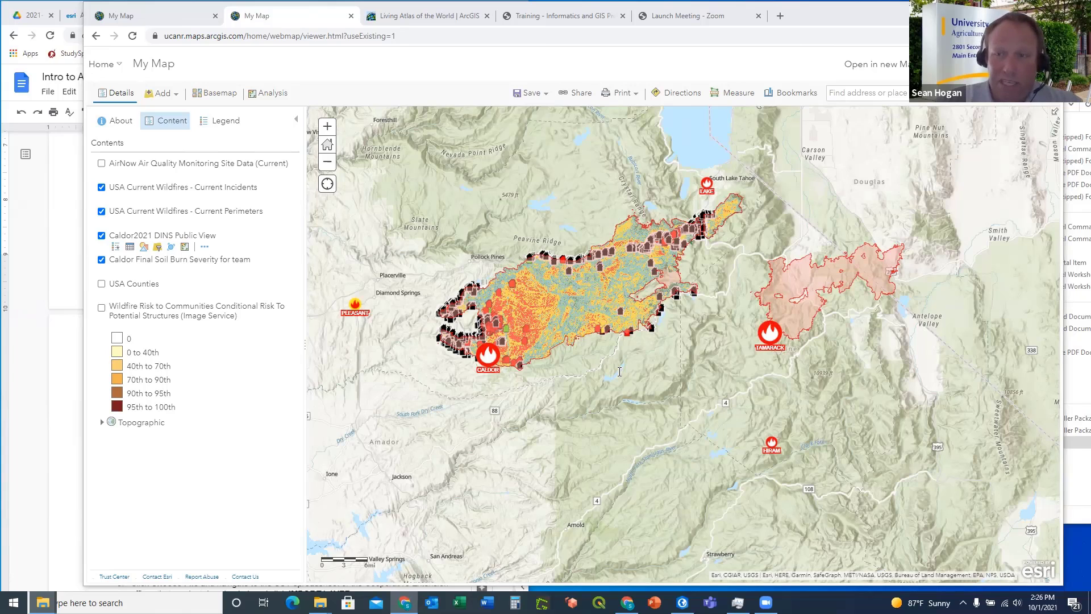
pyautogui.moveTo(291, 272)
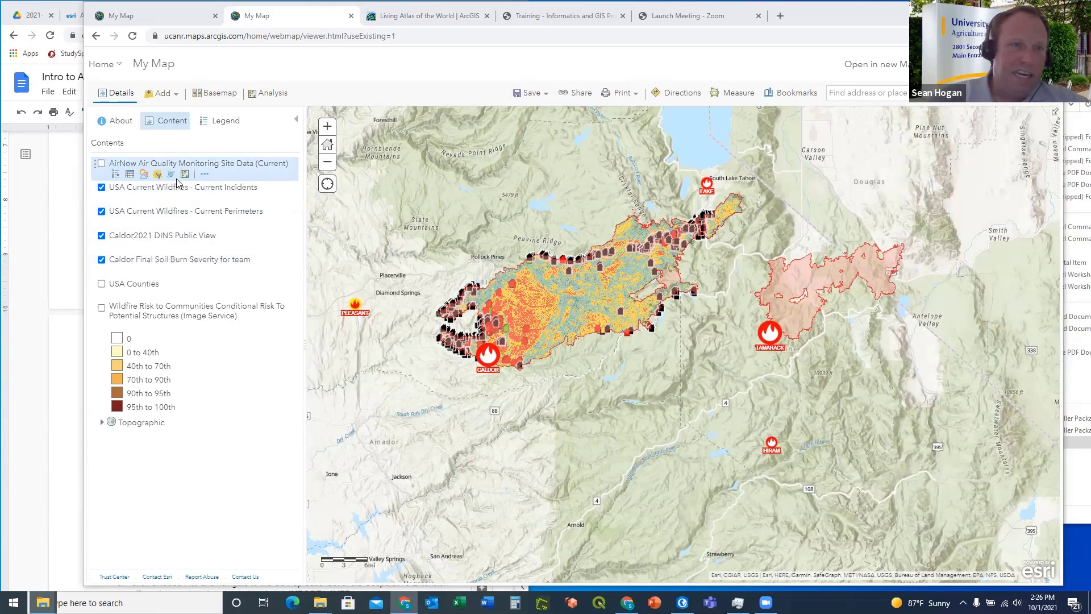
# Search all of ArcGIS Online for layers matching "fire viirs"
pyautogui.click(162, 94)
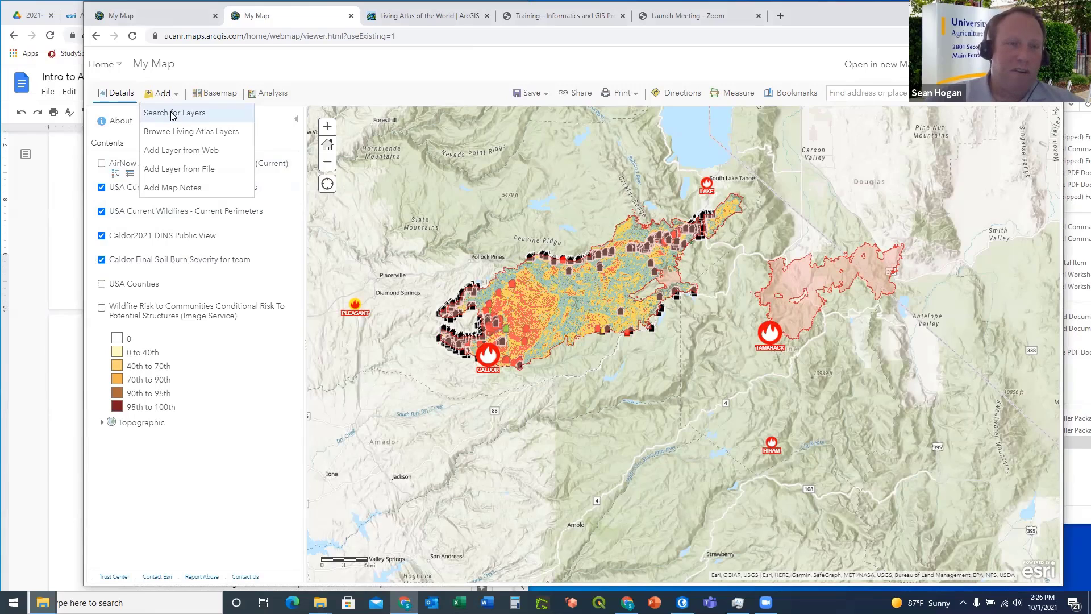
pyautogui.click(173, 115)
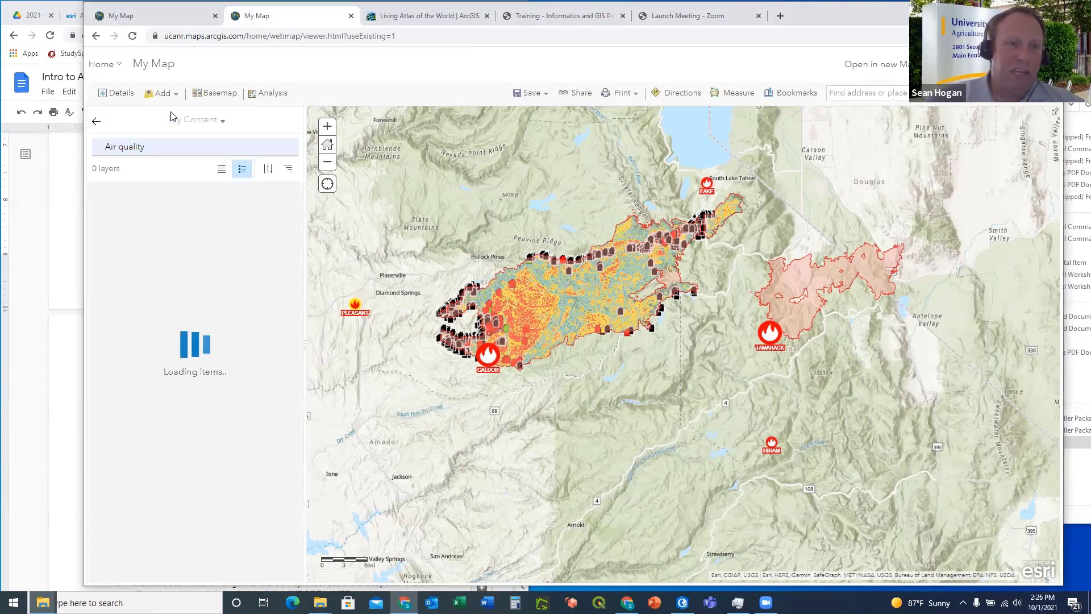
pyautogui.click(219, 122)
pyautogui.click(210, 245)
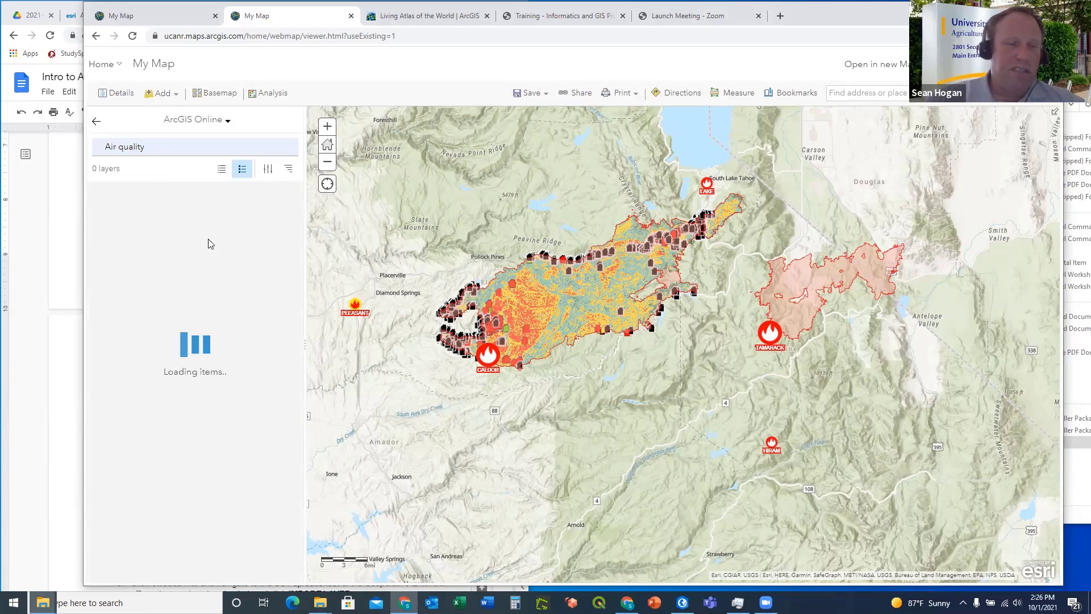
pyautogui.moveTo(171, 147); pyautogui.dragTo(95, 146)
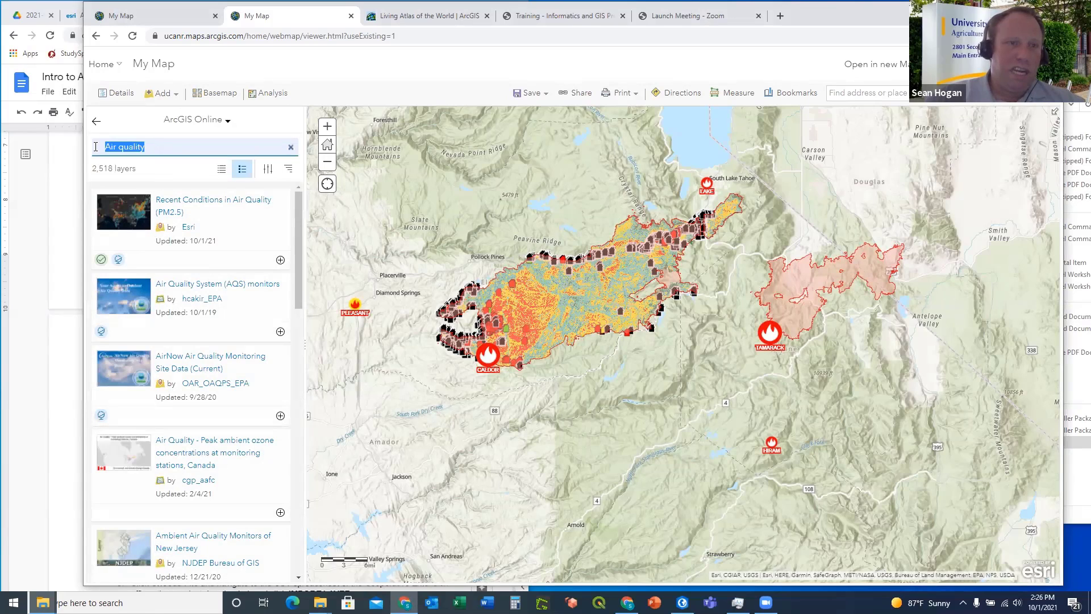
pyautogui.write('fire')
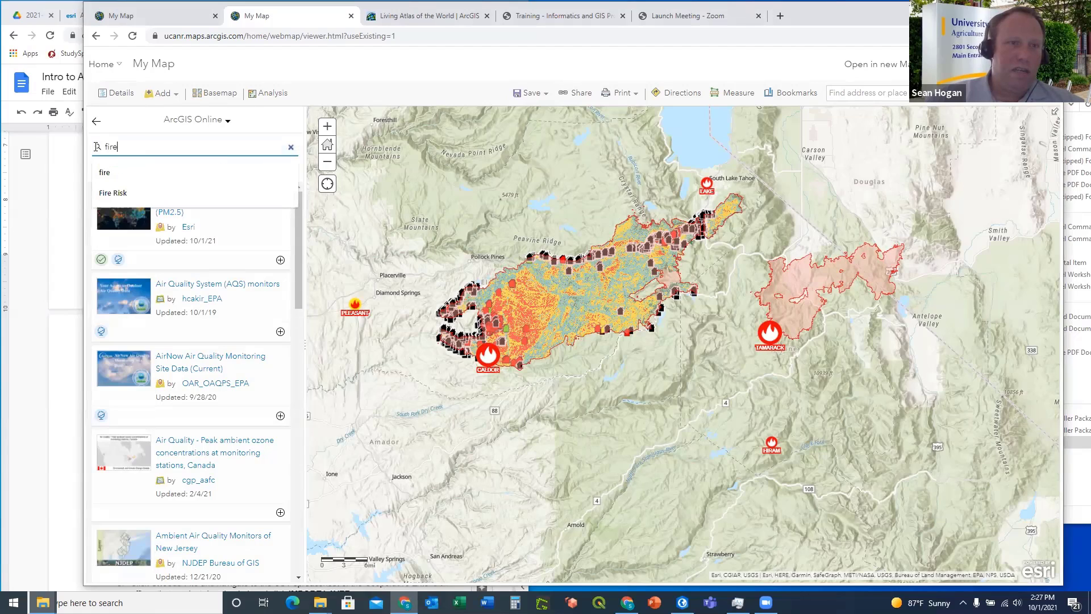
pyautogui.click(255, 194)
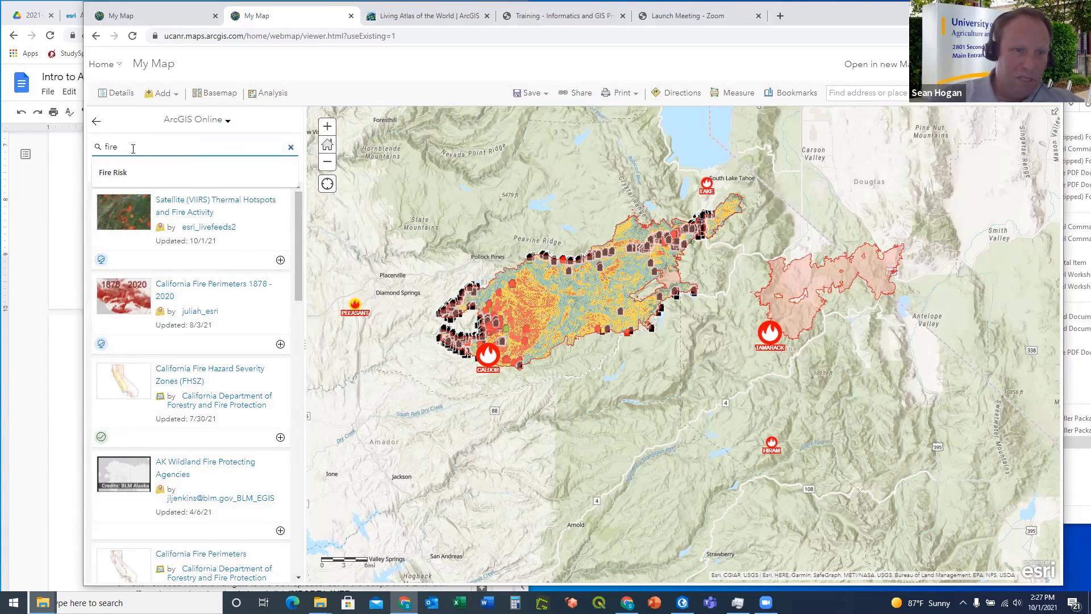
pyautogui.write('viir')
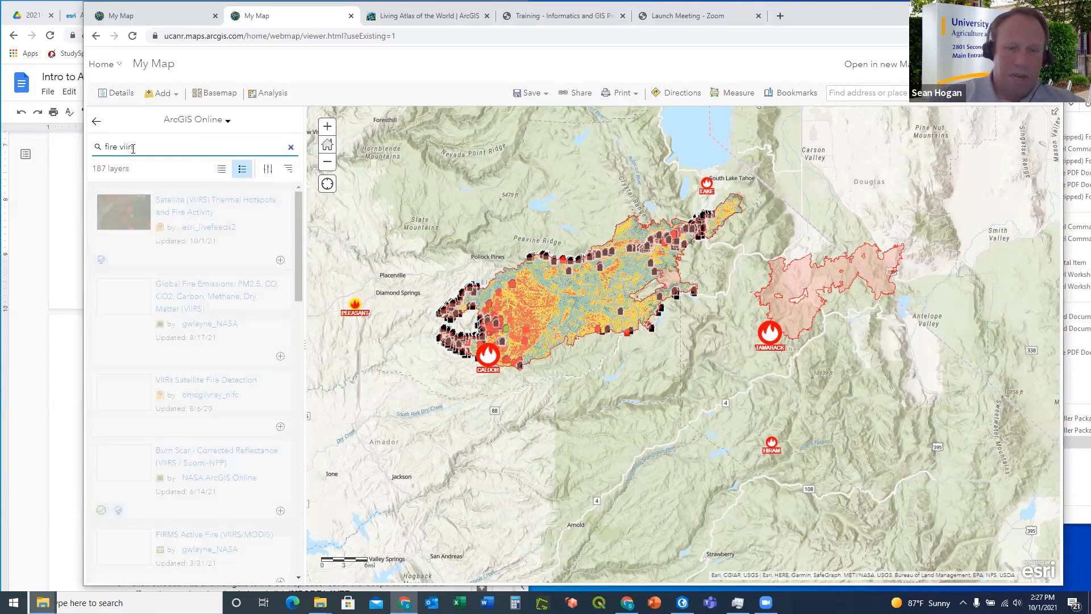
pyautogui.write('s')
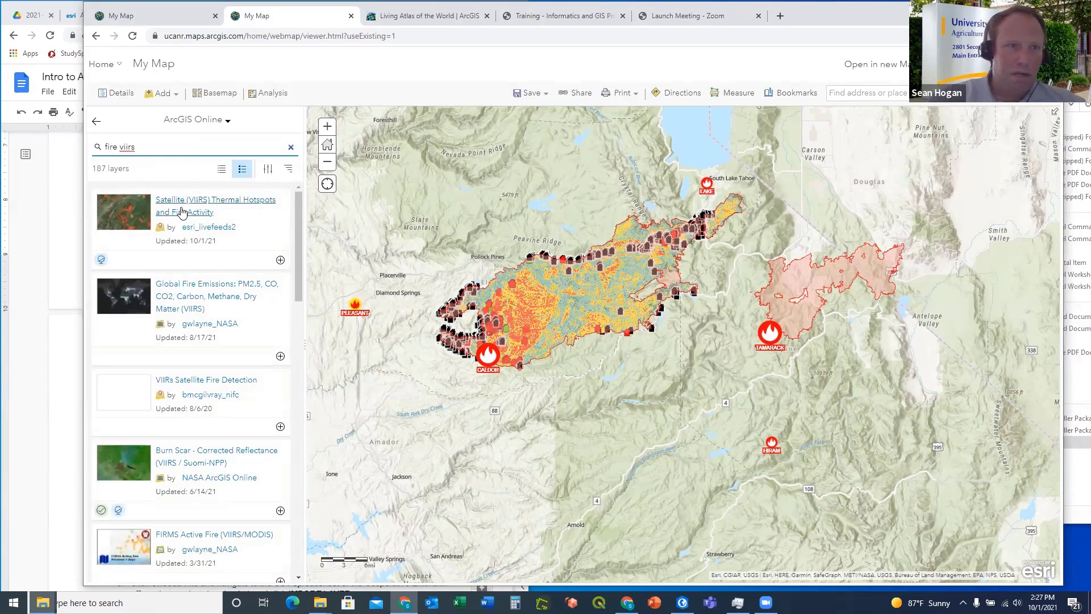
# Add the Satellite (VIIRS) Thermal Hotspots and Fire Activity layer to the map and view it over the wider region in the layer contents
pyautogui.click(185, 207)
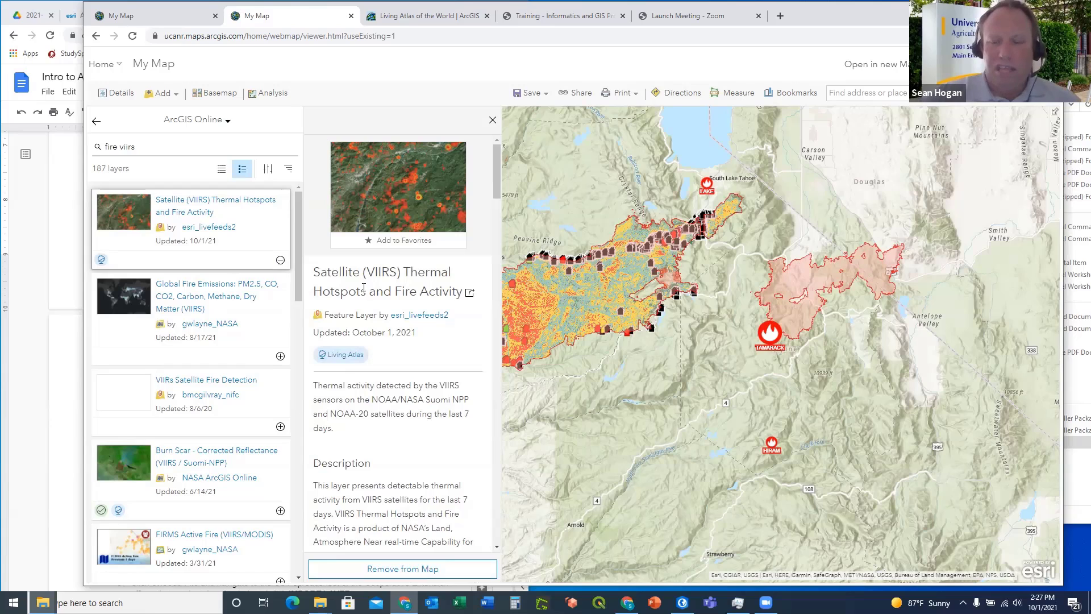
pyautogui.click(96, 121)
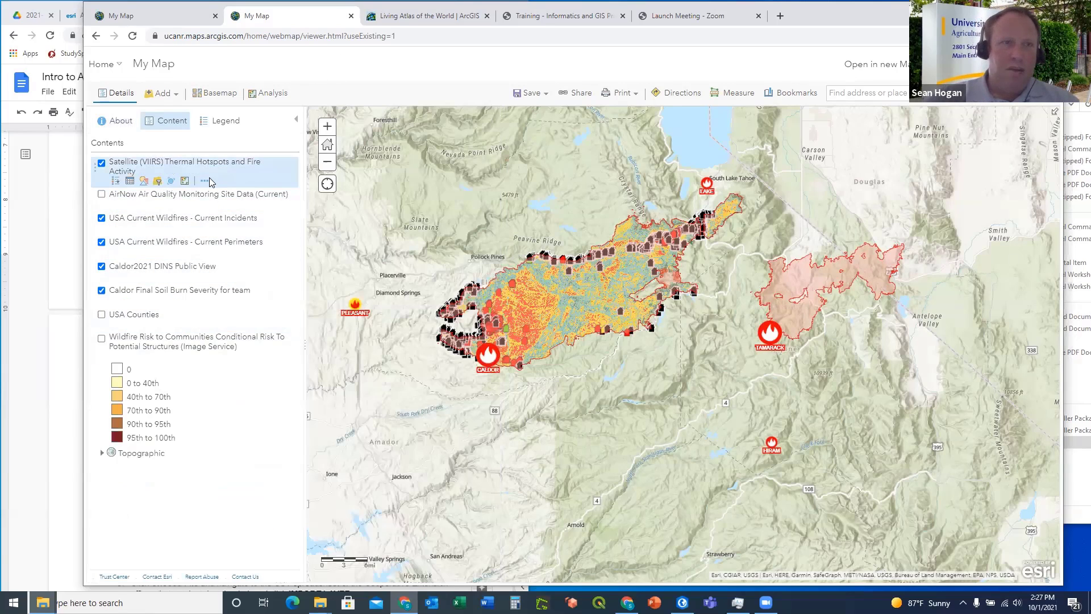
pyautogui.scroll(-3, 486, 288)
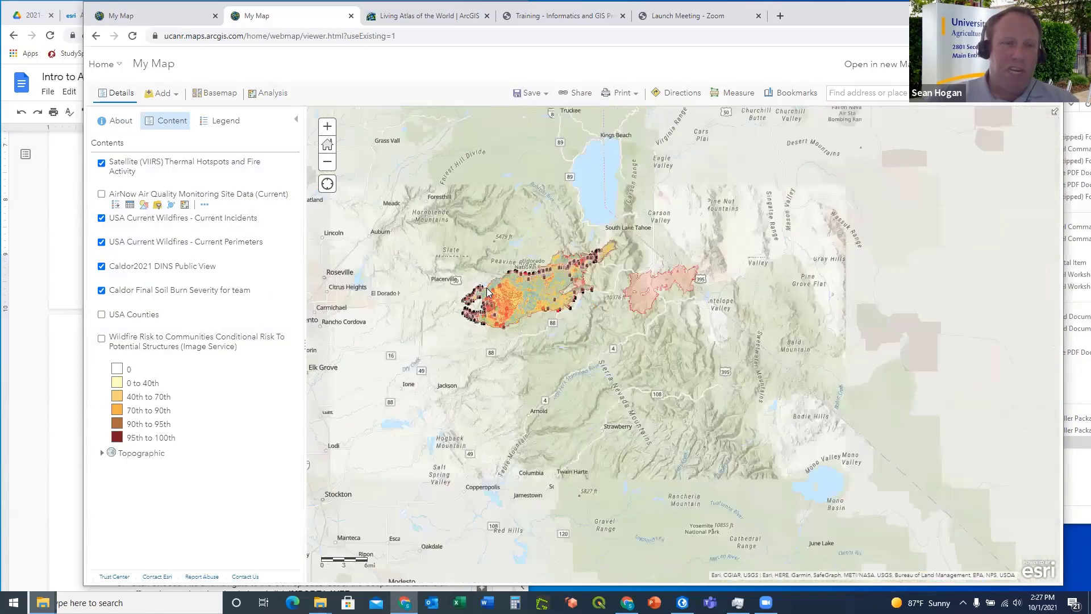
# Remove the Satellite (VIIRS) Thermal Hotspots and Fire Activity layer from the map
pyautogui.scroll(-1, 496, 238)
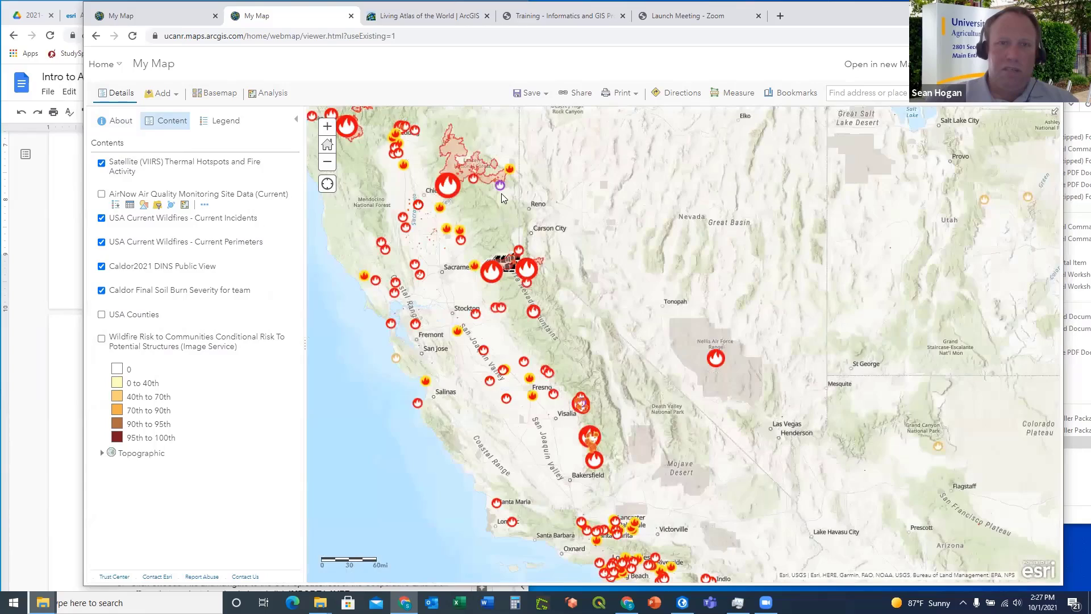
pyautogui.scroll(2, 510, 248)
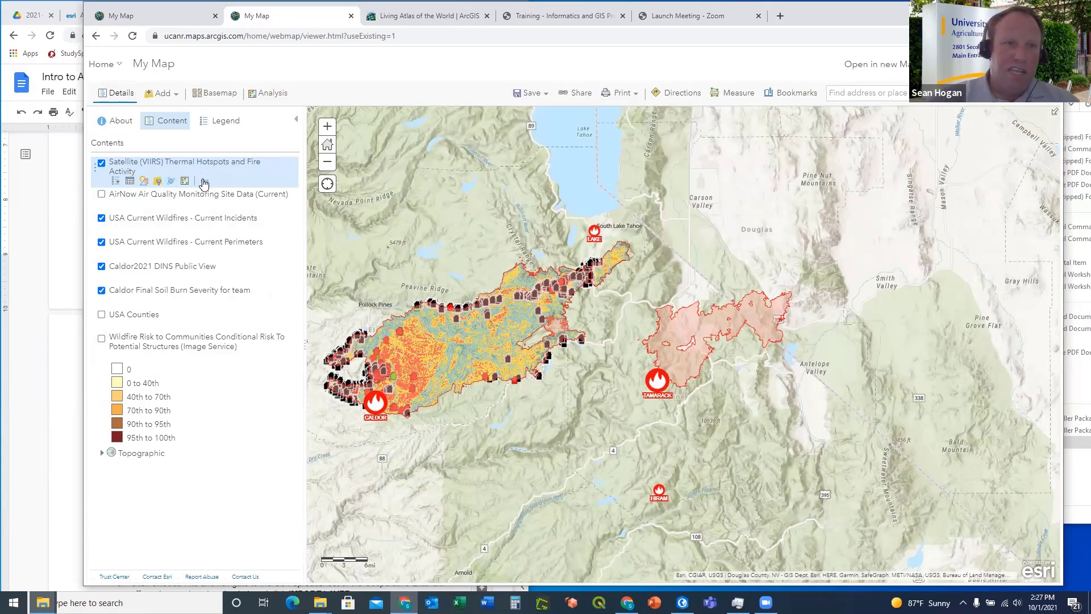
pyautogui.click(203, 181)
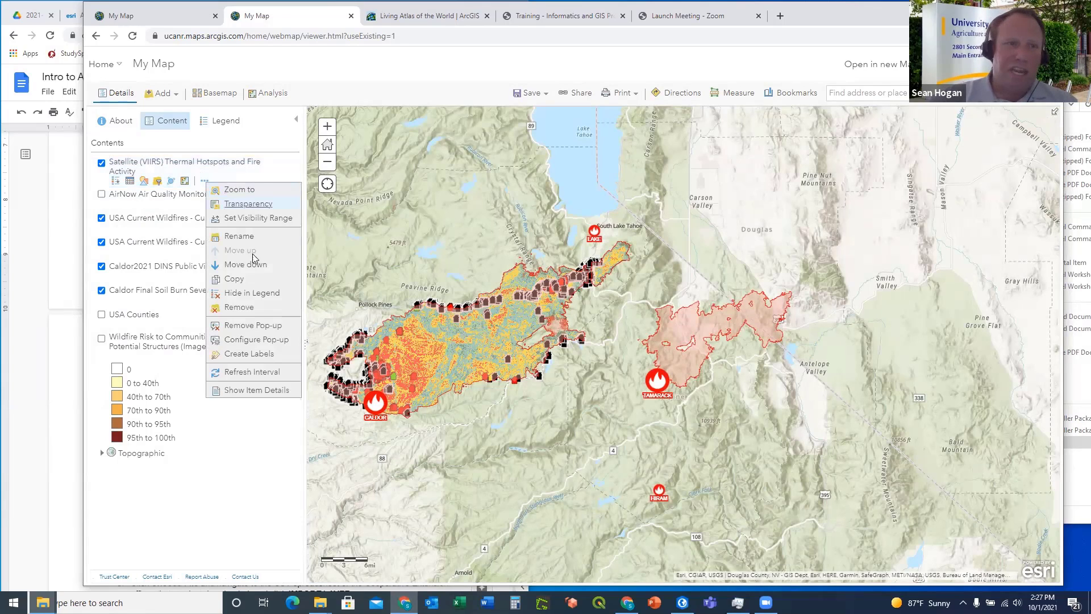
pyautogui.click(239, 308)
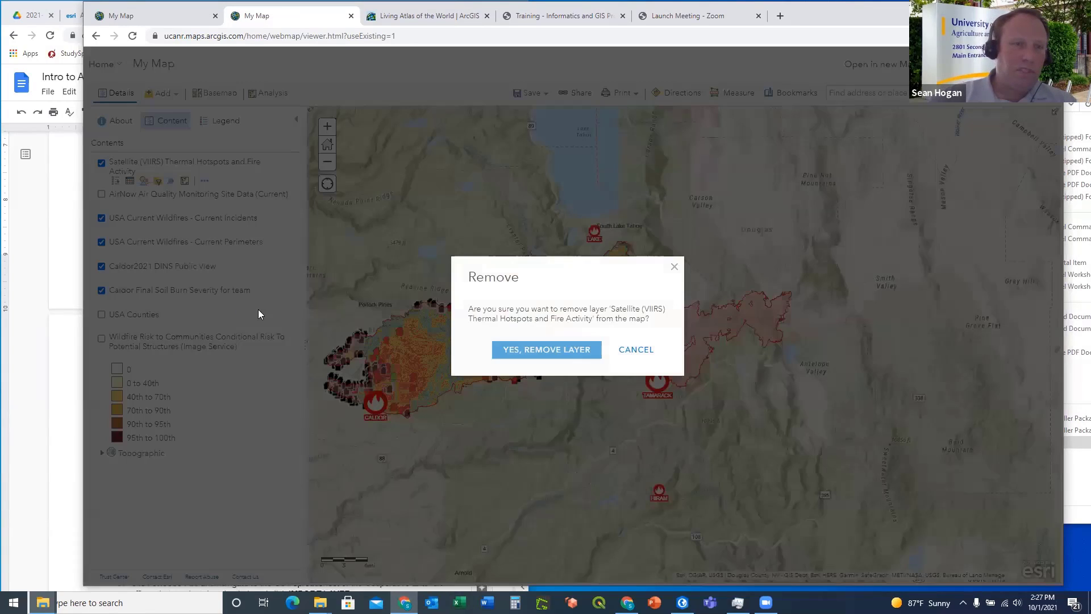
pyautogui.click(539, 355)
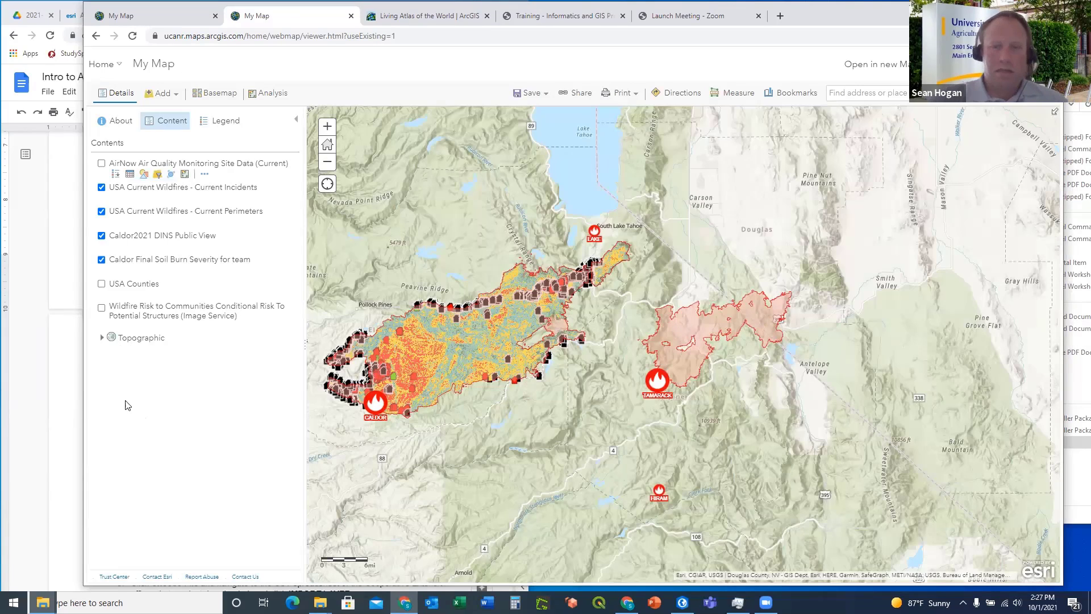
# Download ANR_Locations_csv.csv through the link in the exercise document's Adding Tabular Data section
pyautogui.click(32, 389)
pyautogui.scroll(-3, 304, 248)
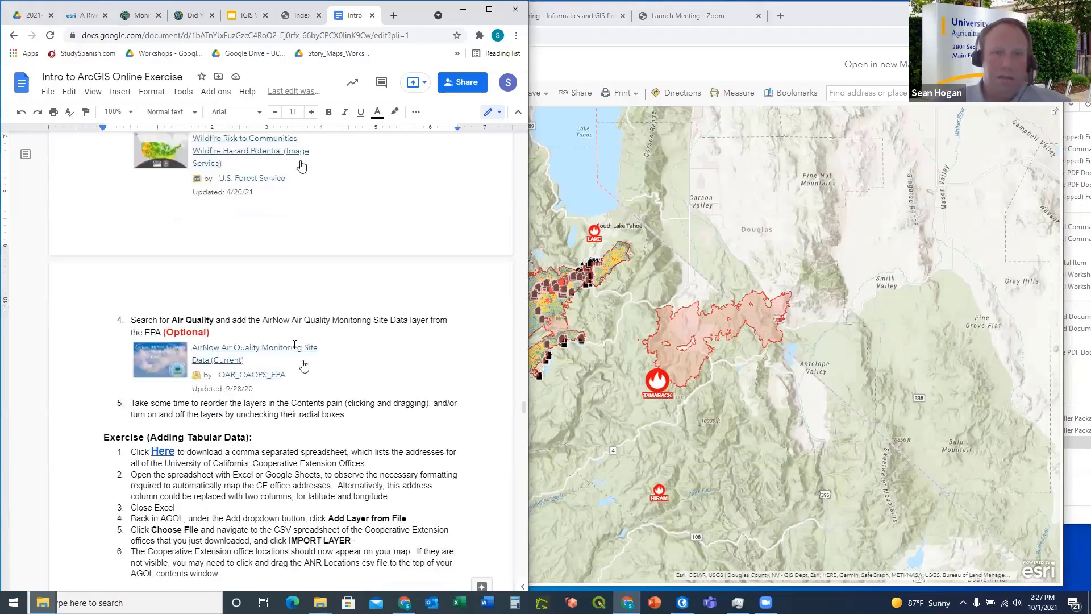
pyautogui.scroll(-1, 304, 249)
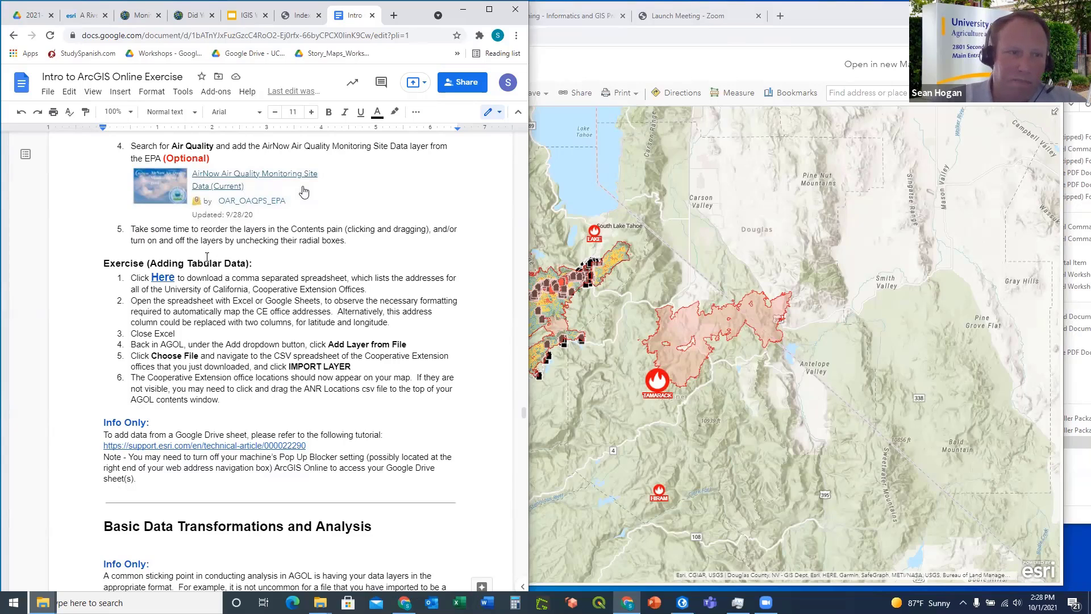
pyautogui.click(164, 277)
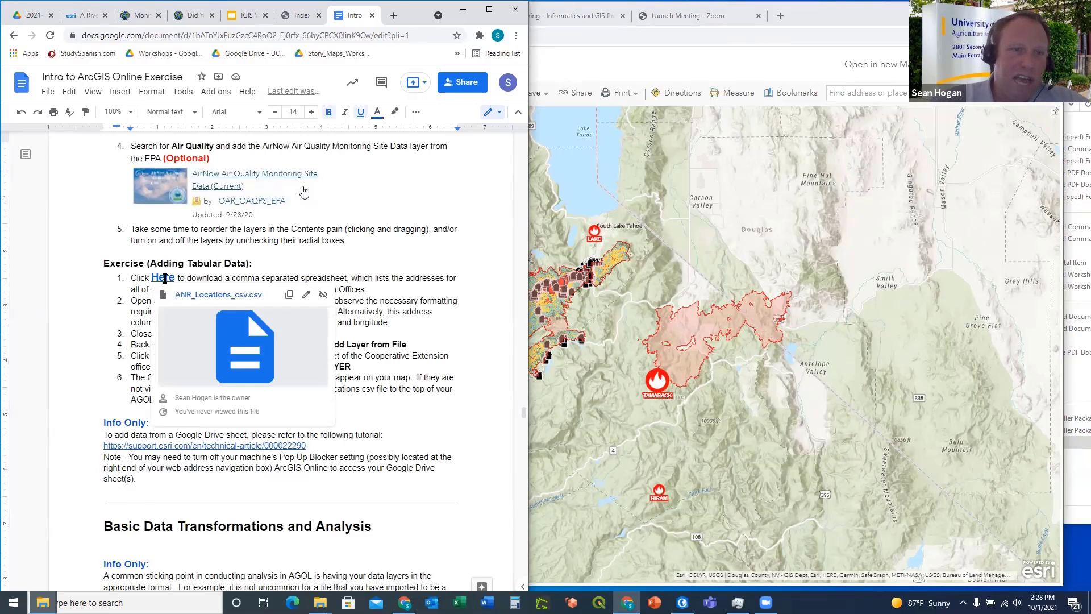
pyautogui.click(197, 295)
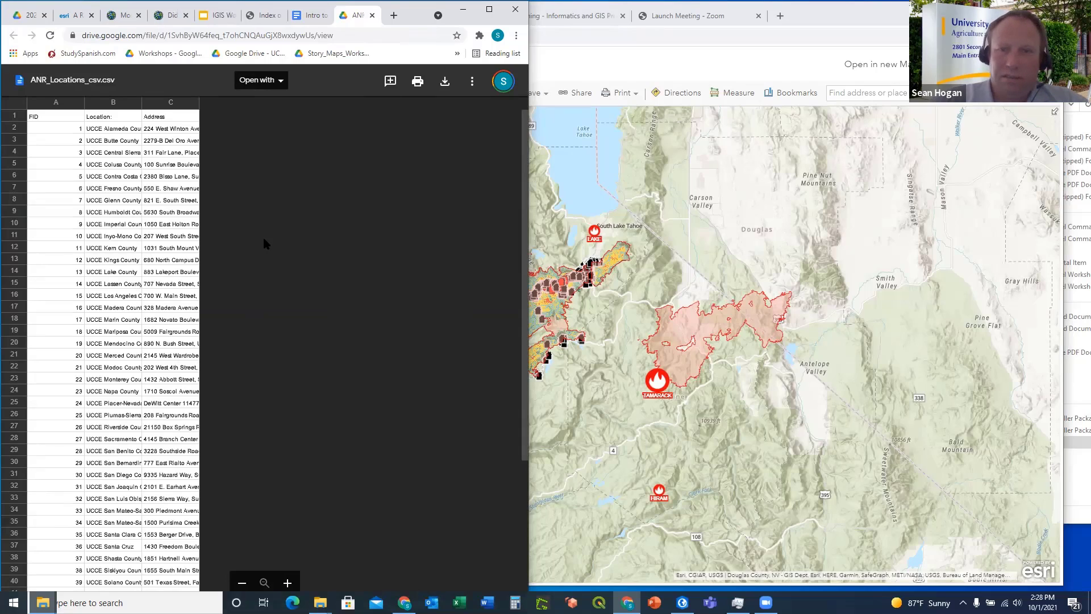
pyautogui.click(446, 83)
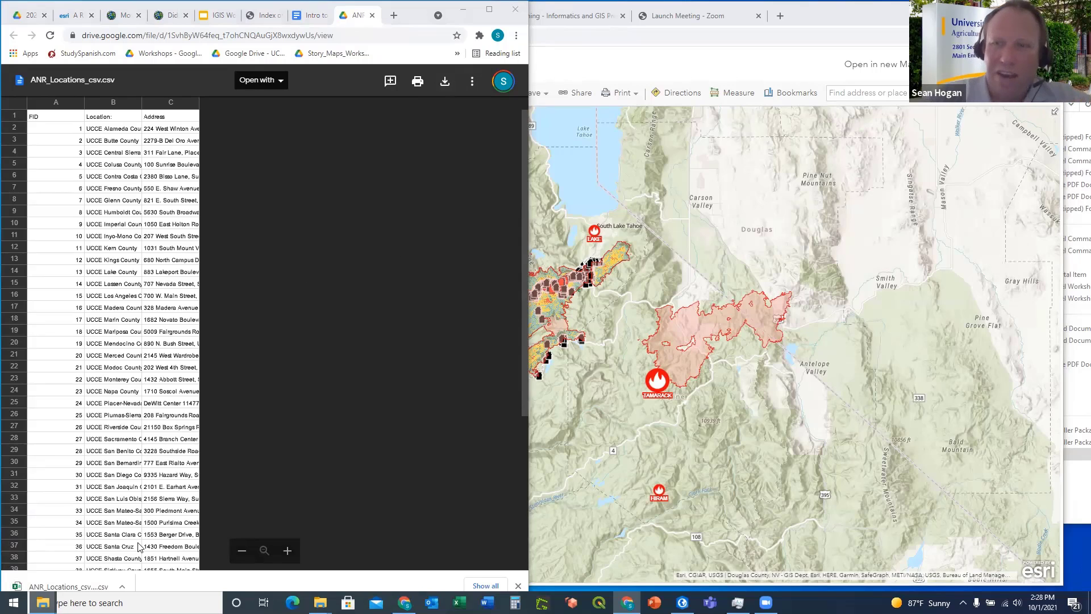
# Open the downloaded CSV in Excel, widen the Location column to examine the address formatting, and close the file without saving
pyautogui.click(62, 584)
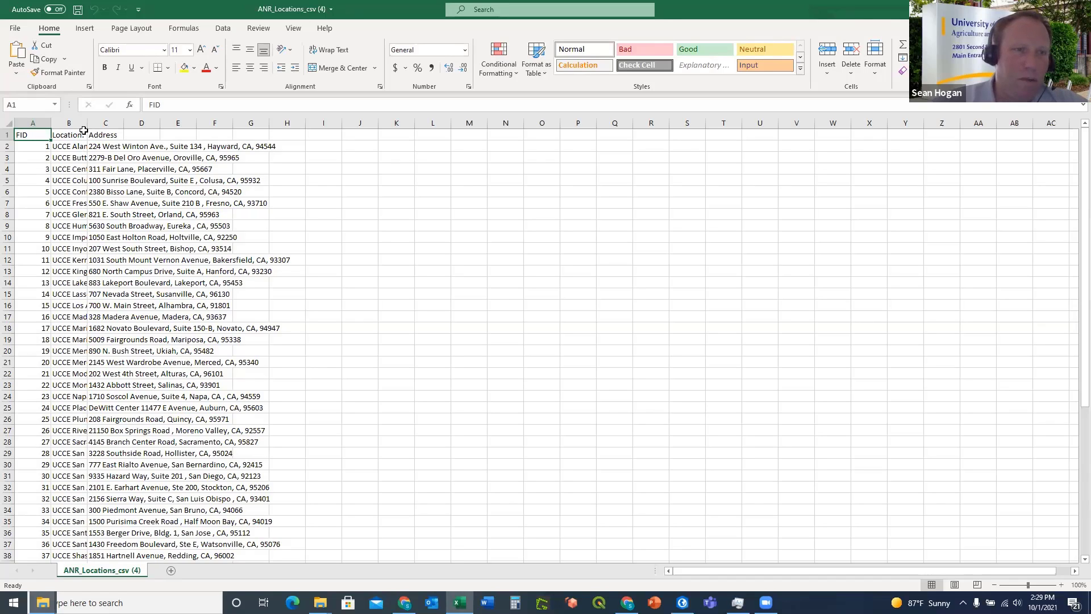
pyautogui.moveTo(87, 123); pyautogui.dragTo(146, 123)
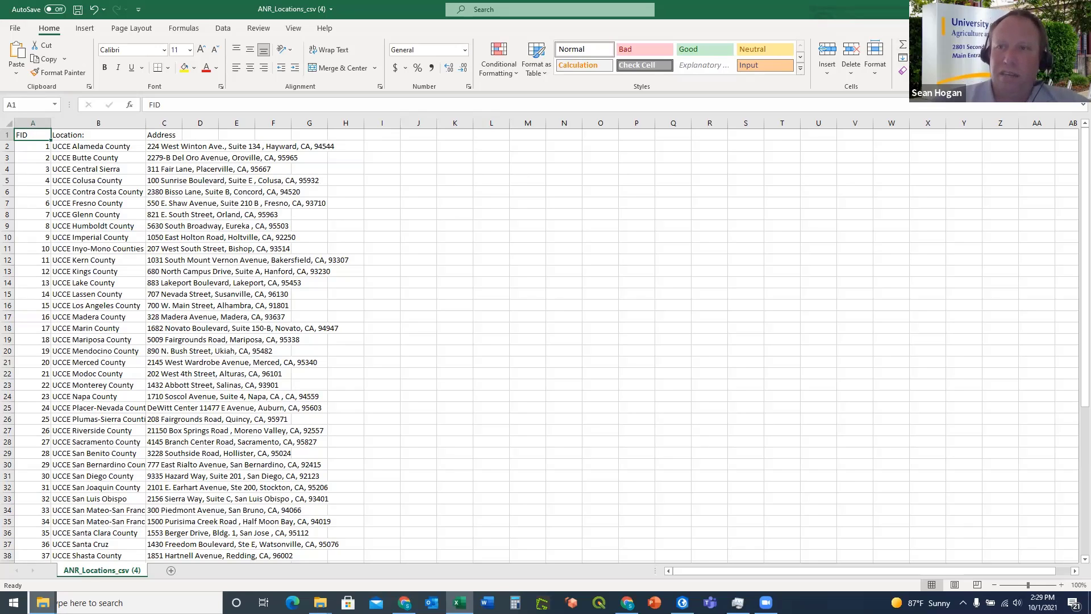
pyautogui.click(1076, 9)
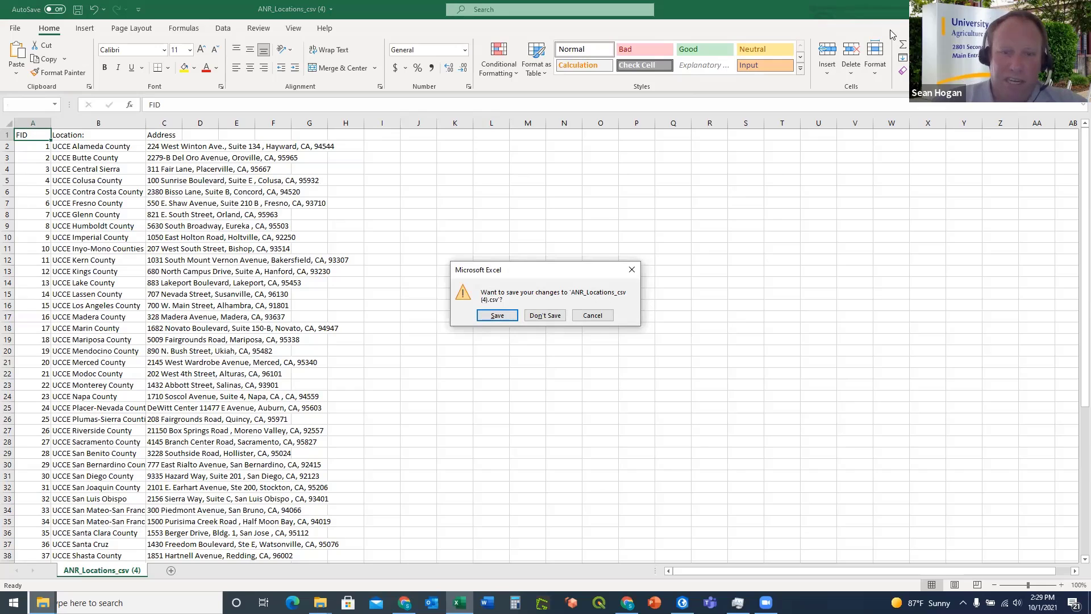
pyautogui.click(609, 181)
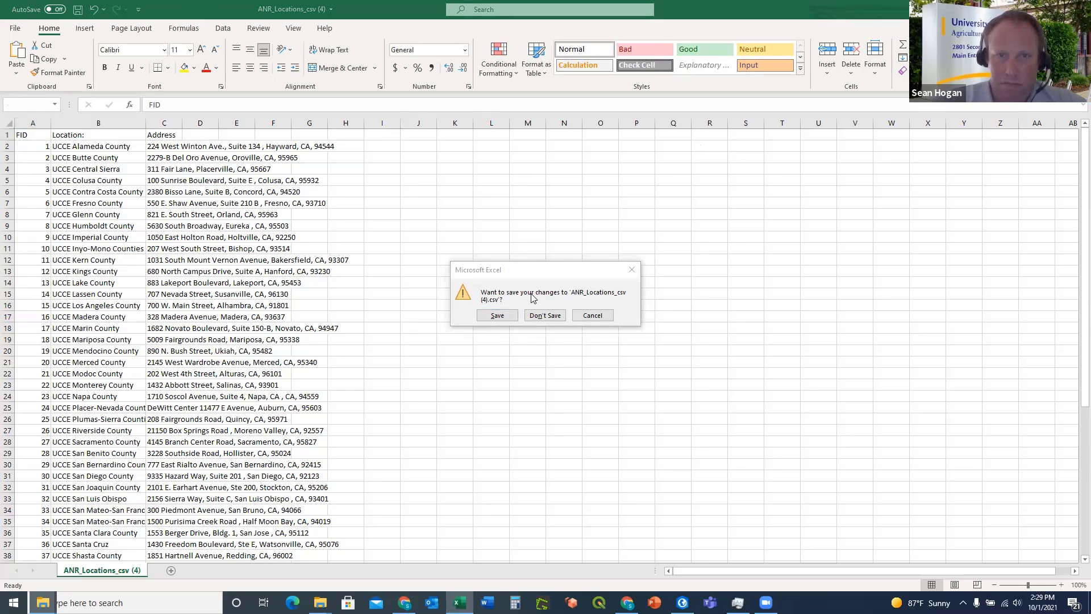
pyautogui.click(550, 317)
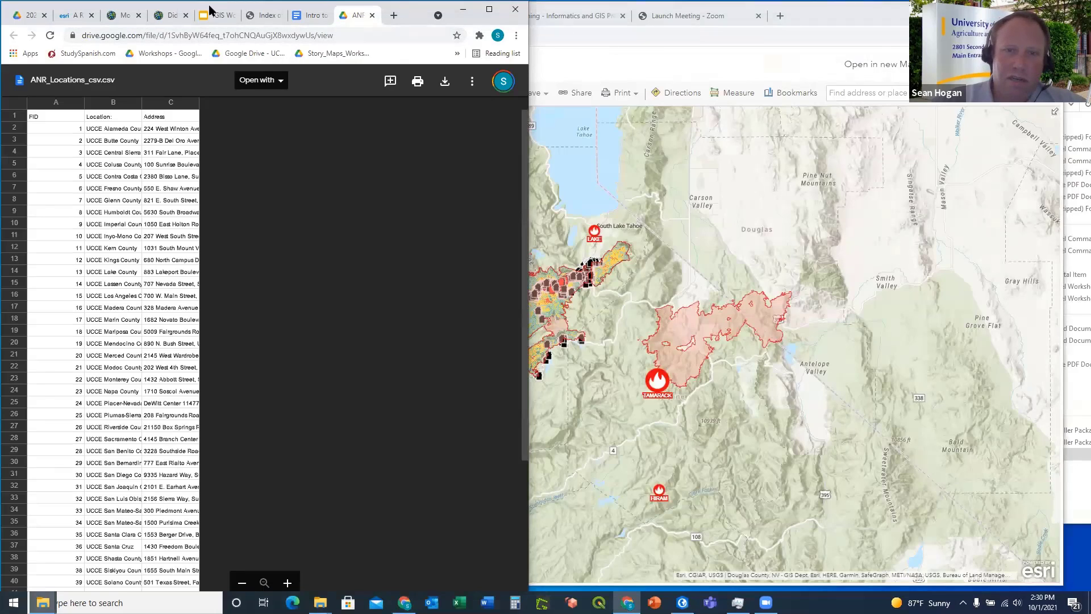
# Check the Adding Tabular Data instructions in the exercise document and return to the web map
pyautogui.click(32, 20)
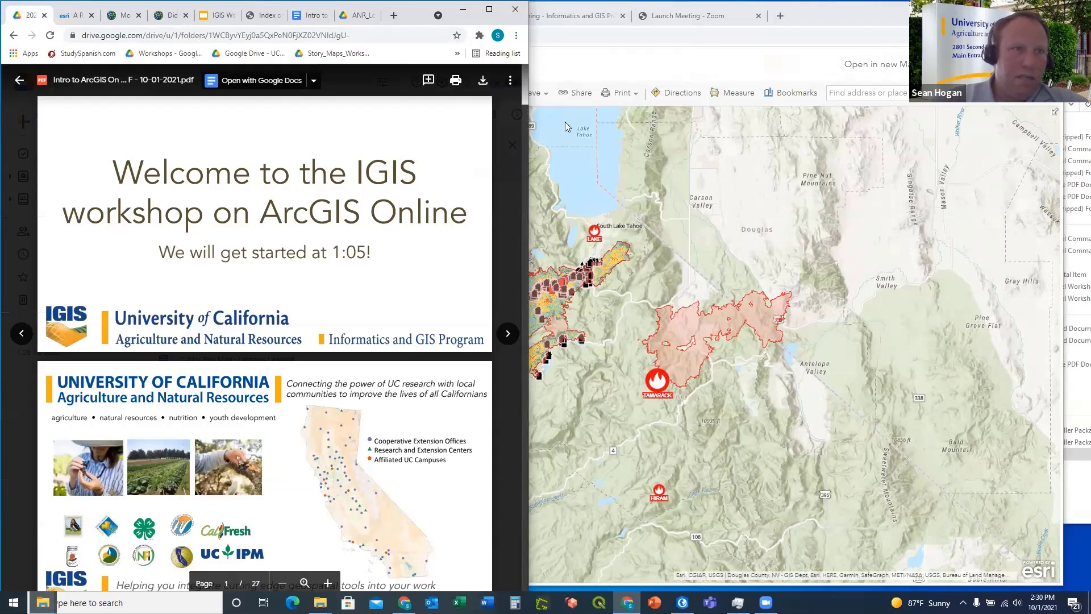
pyautogui.click(302, 18)
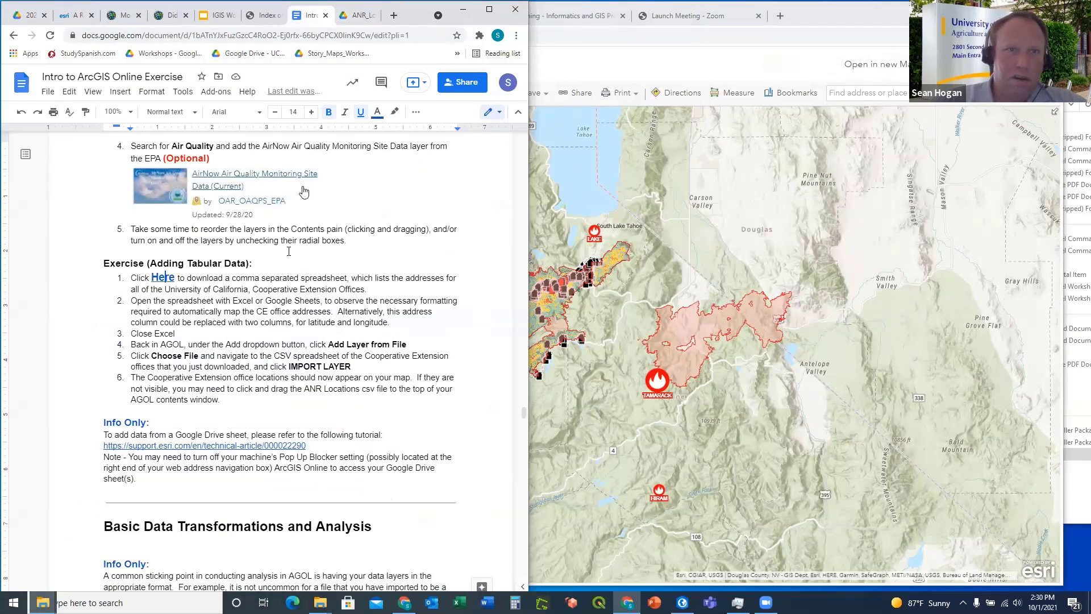
pyautogui.click(628, 62)
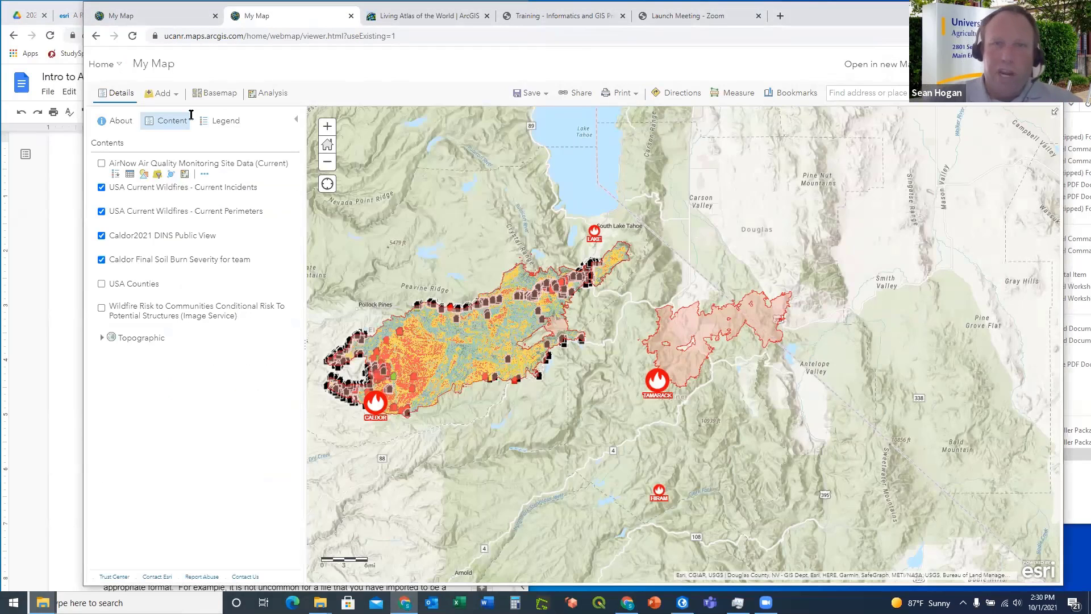
# Start adding a layer from file and choose ANR_Locations_csv (4) from the Downloads folder
pyautogui.click(158, 94)
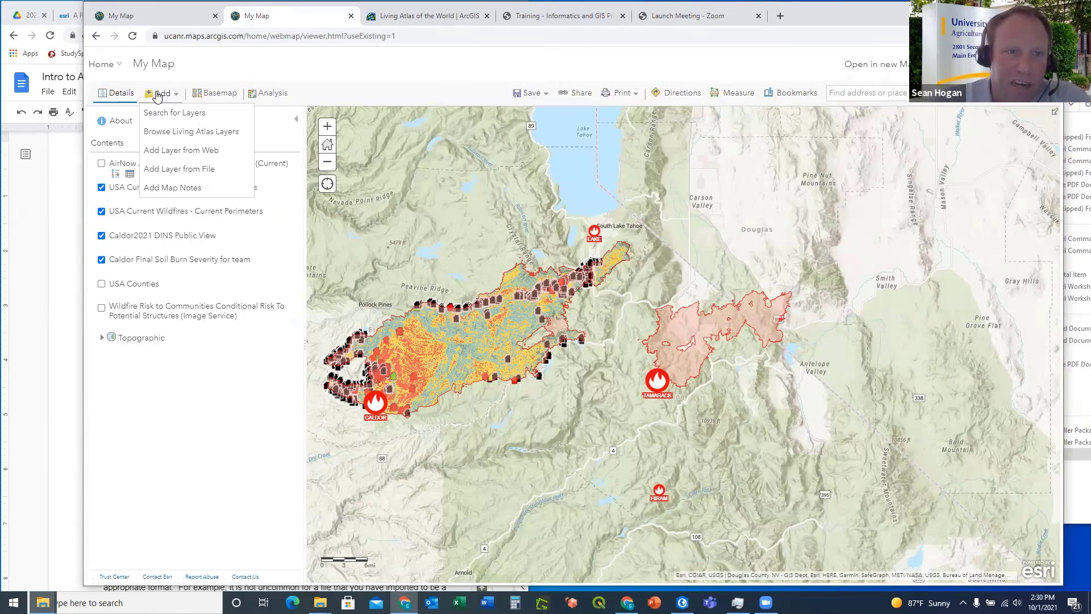
pyautogui.click(174, 173)
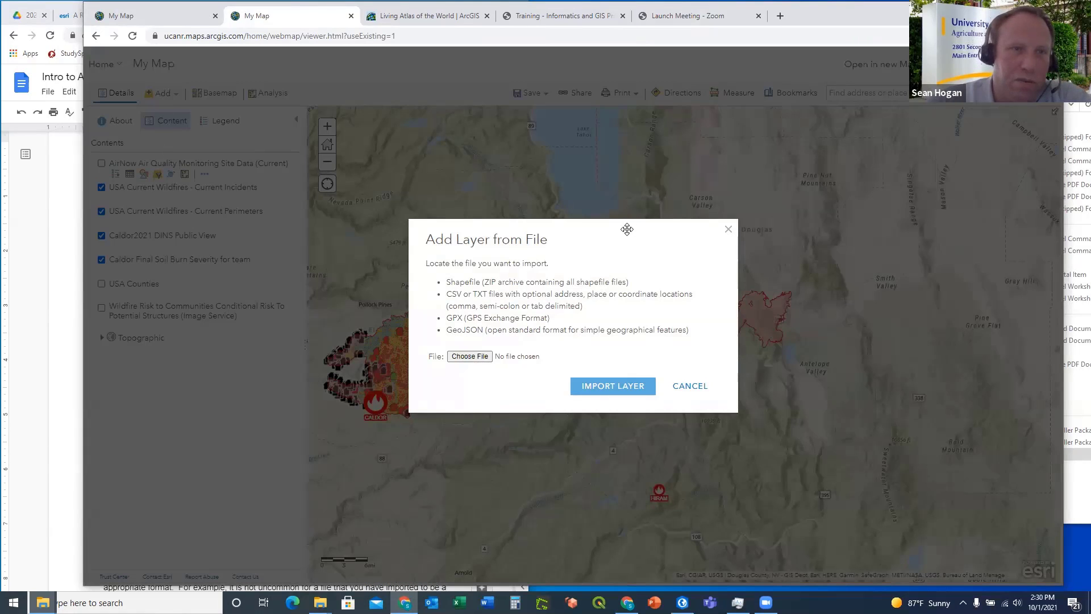
pyautogui.moveTo(627, 226); pyautogui.dragTo(542, 198)
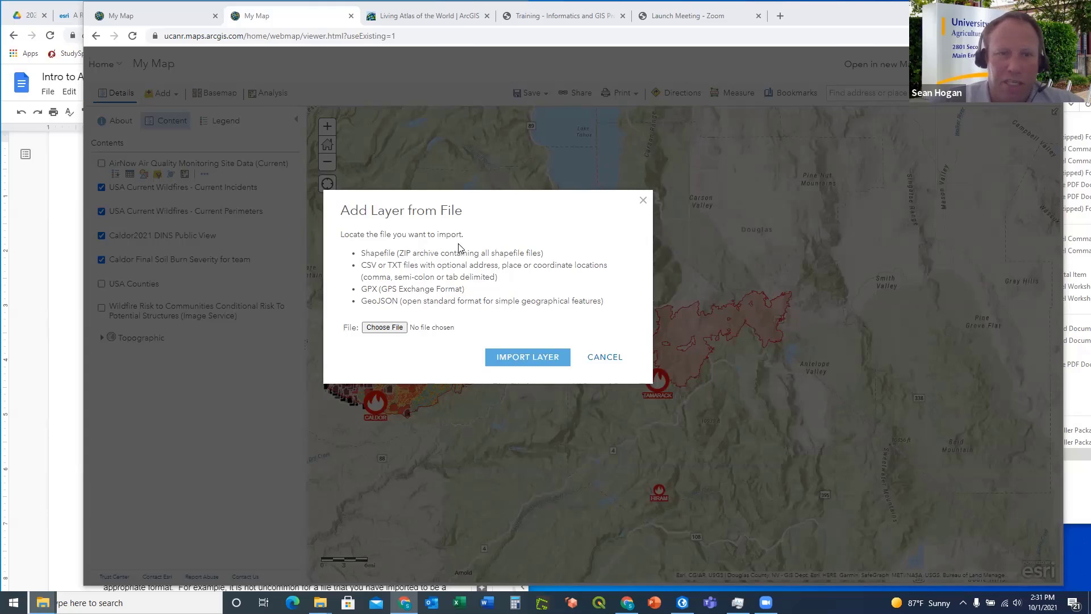
pyautogui.click(385, 328)
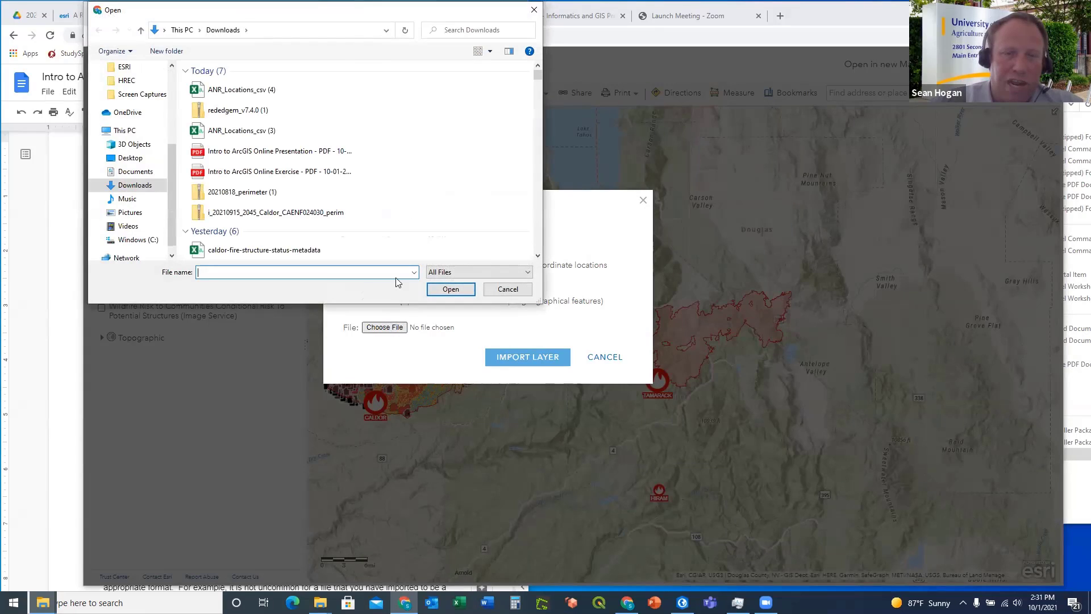
pyautogui.click(235, 92)
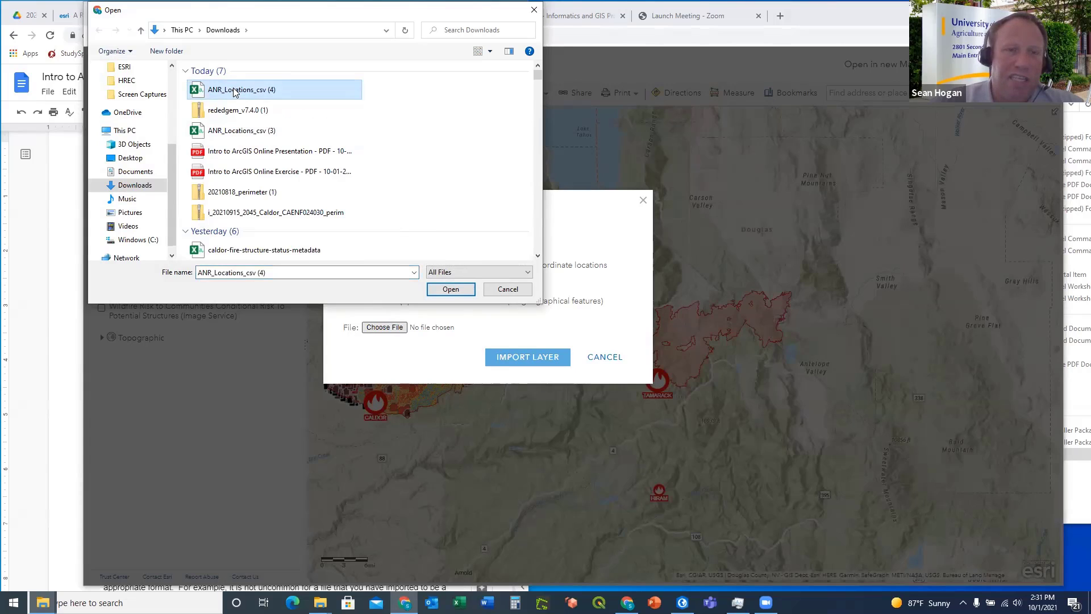
pyautogui.click(451, 289)
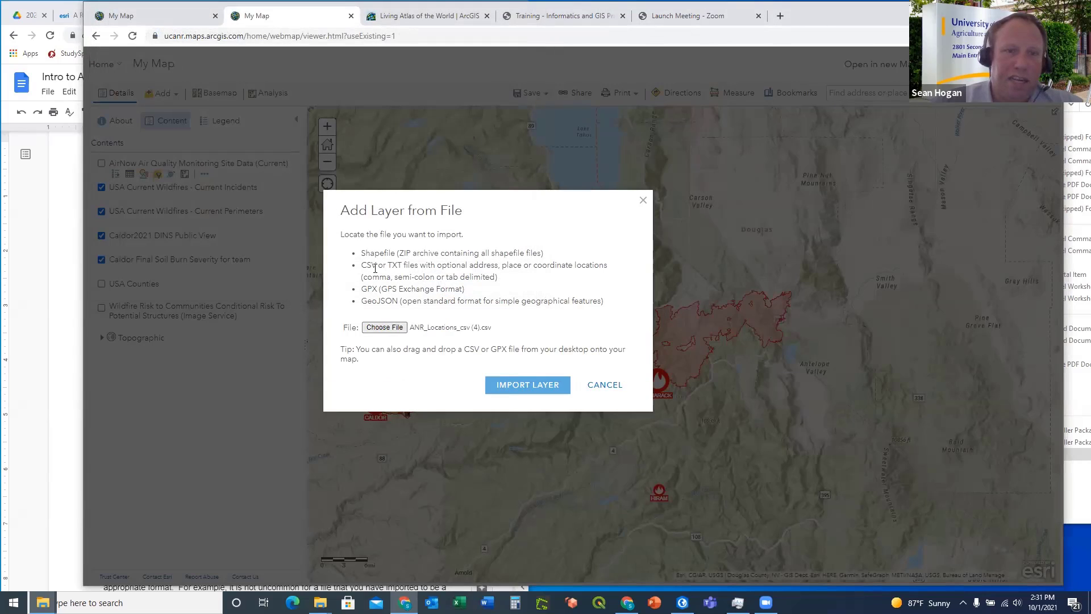
# Import the CSV as a layer located by addresses in the United States, keeping the unique-symbols style on the Location attribute
pyautogui.click(533, 386)
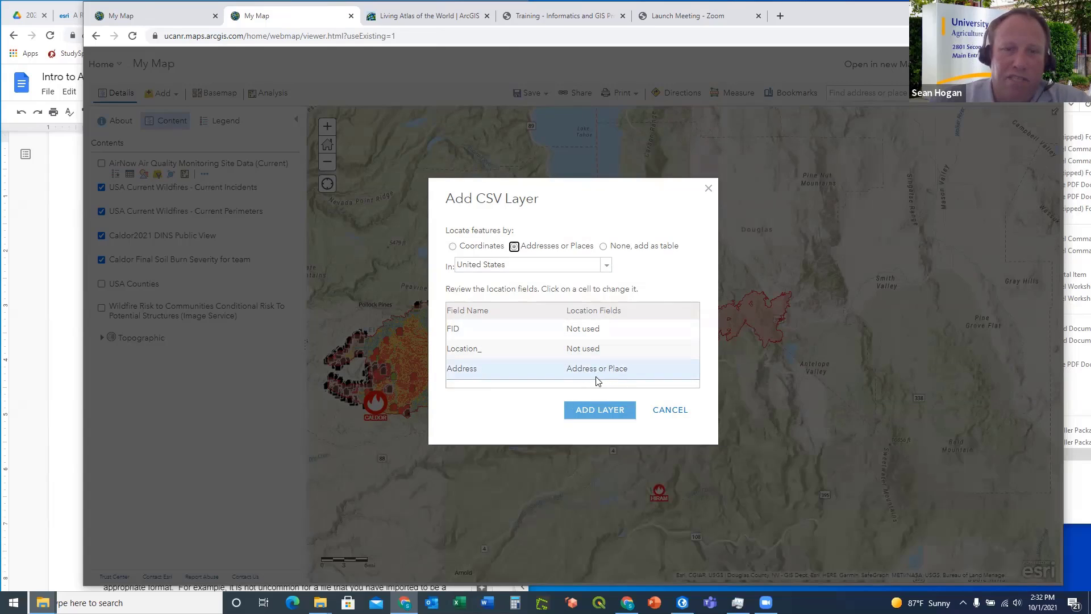
pyautogui.click(594, 411)
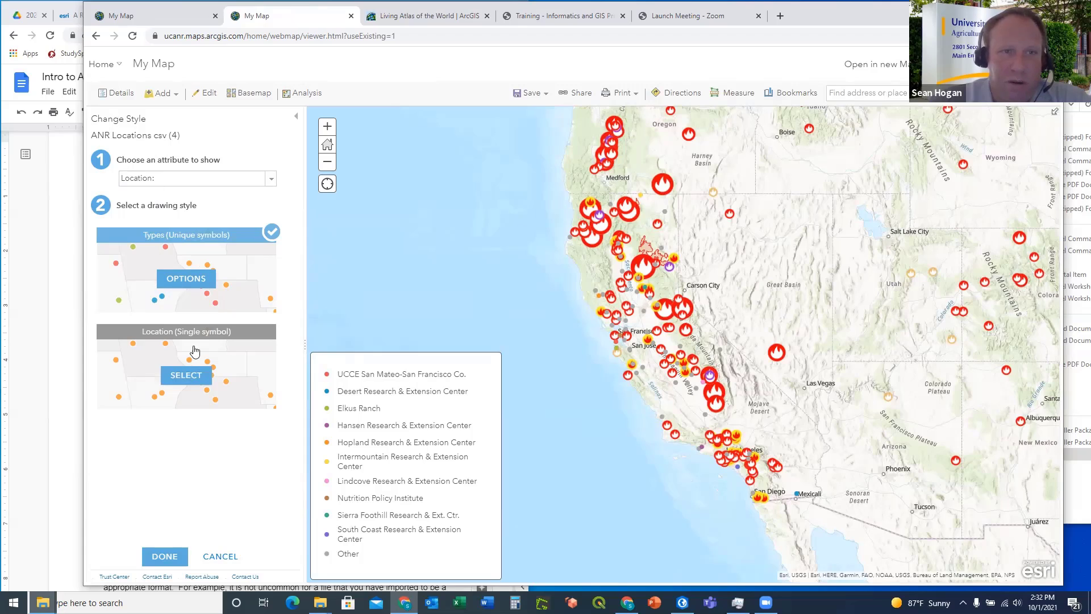
pyautogui.click(165, 556)
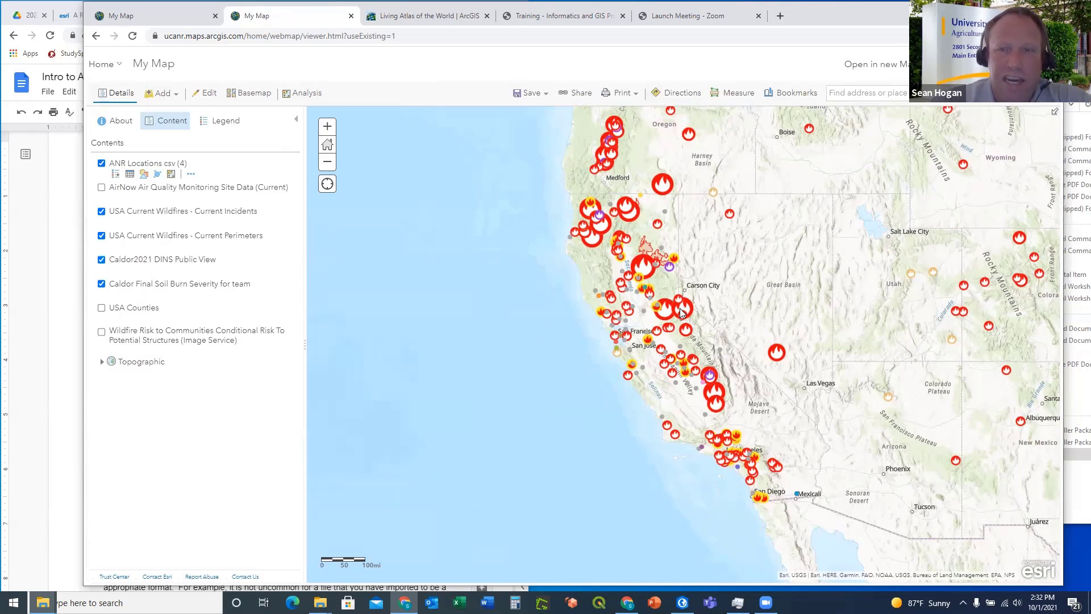
# Inspect the pop-up of the Cooperative Extension office point near Placerville, west of the Caldor Fire, and close it
pyautogui.scroll(1, 680, 308)
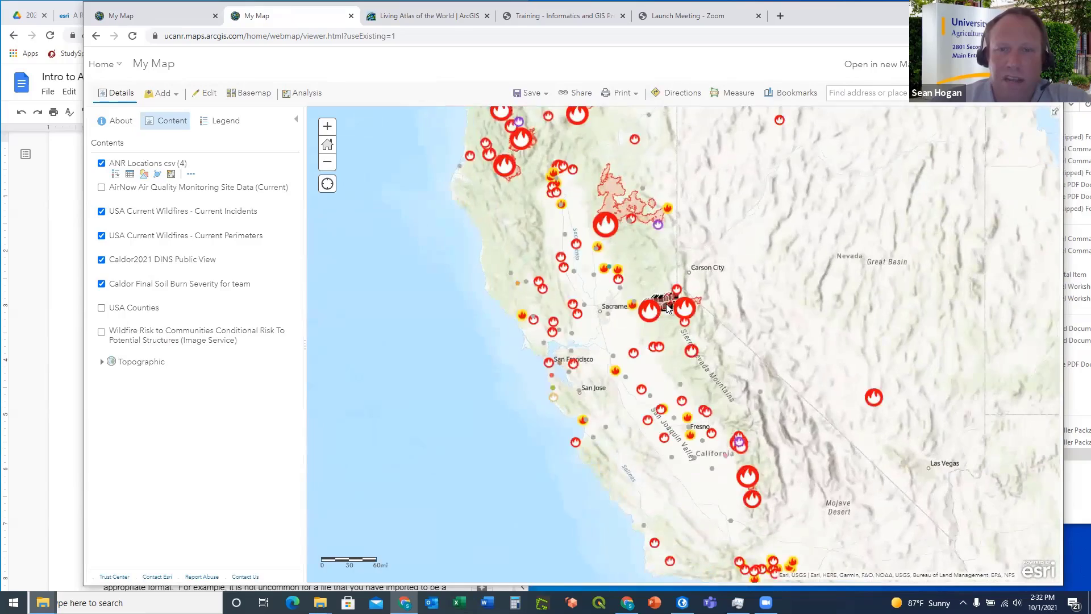
pyautogui.scroll(4, 657, 294)
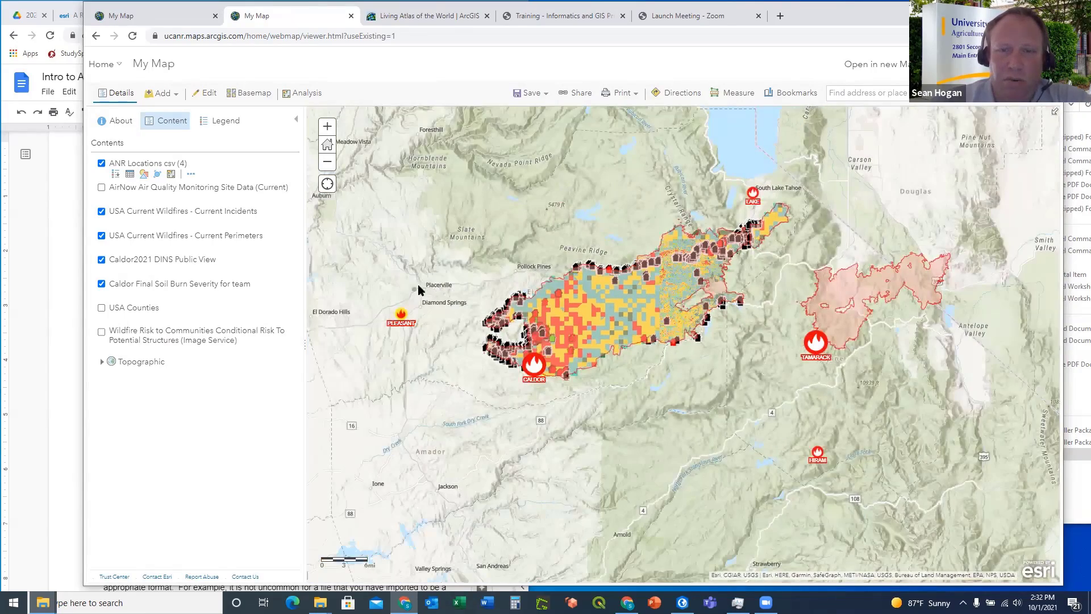
pyautogui.click(413, 290)
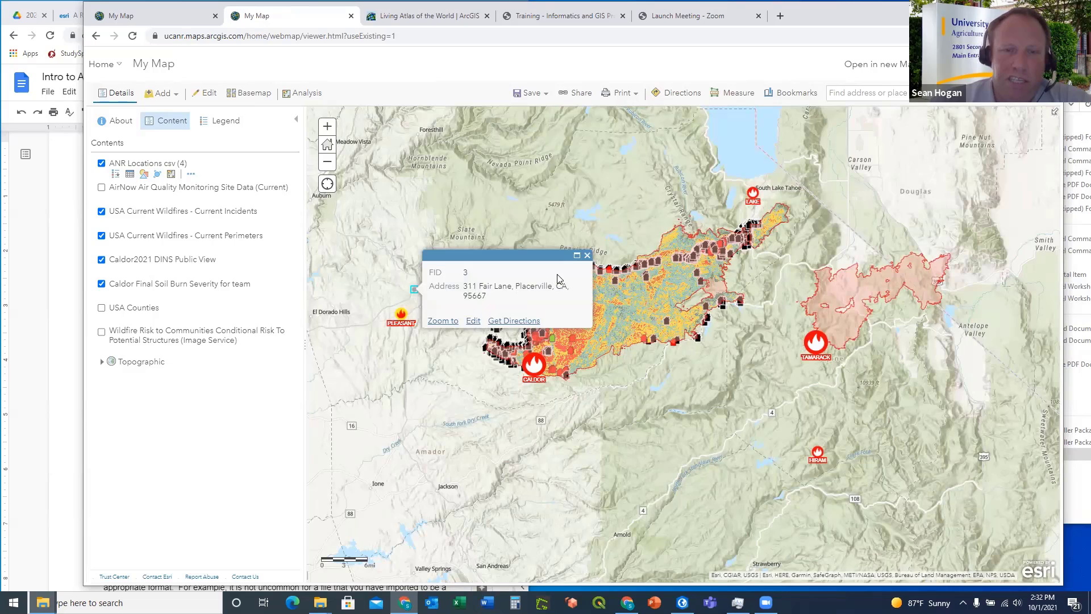
pyautogui.click(588, 256)
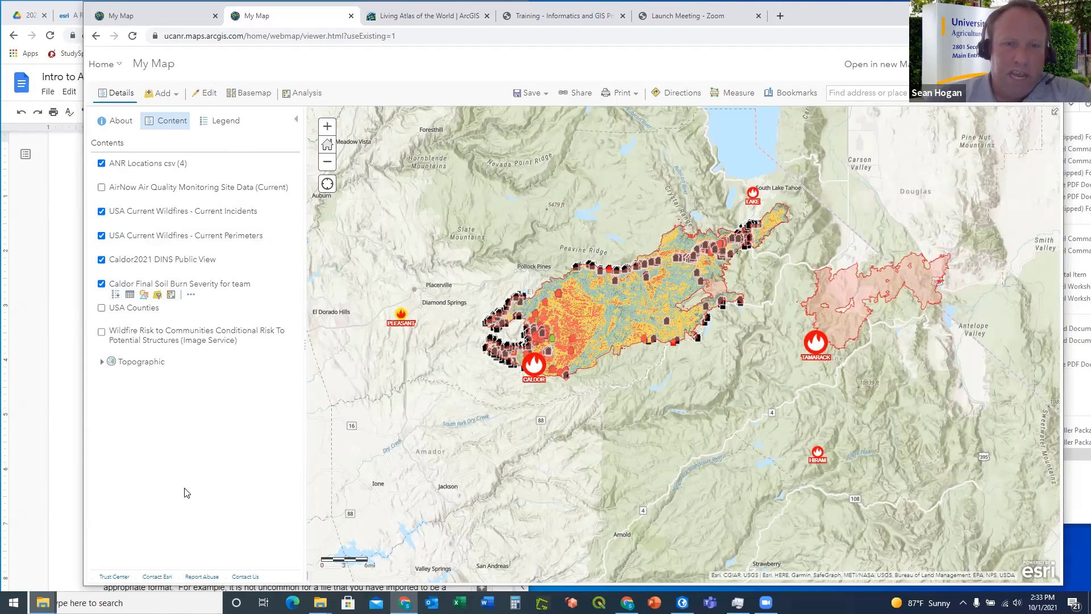
# Bring up the exercise document's tabular data instructions and view the Caldor Fire area on the map beside them
pyautogui.click(20, 399)
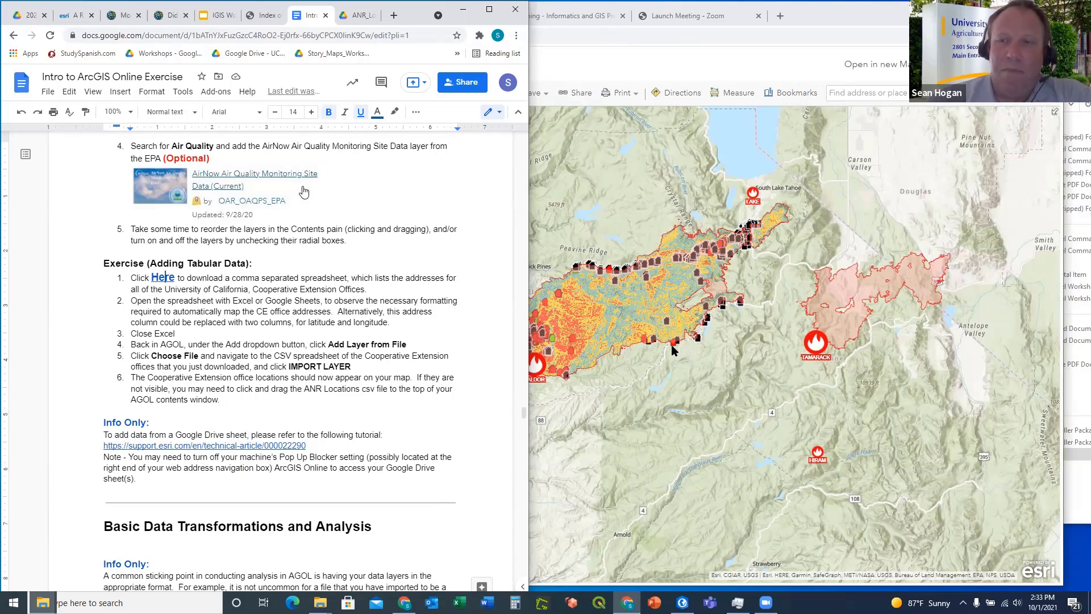
pyautogui.scroll(-5, 633, 269)
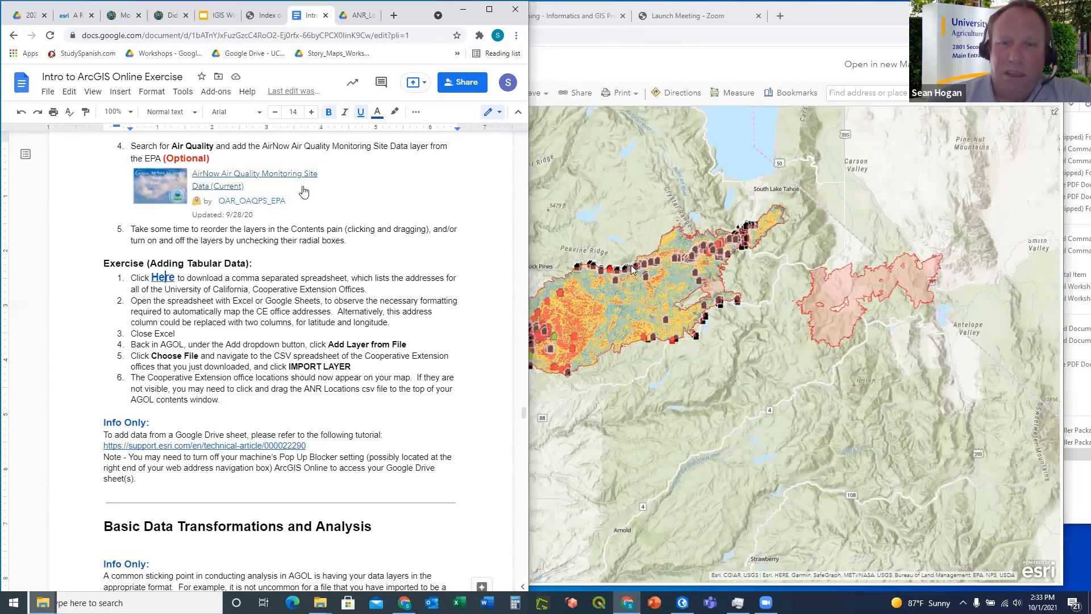
pyautogui.scroll(4, 631, 269)
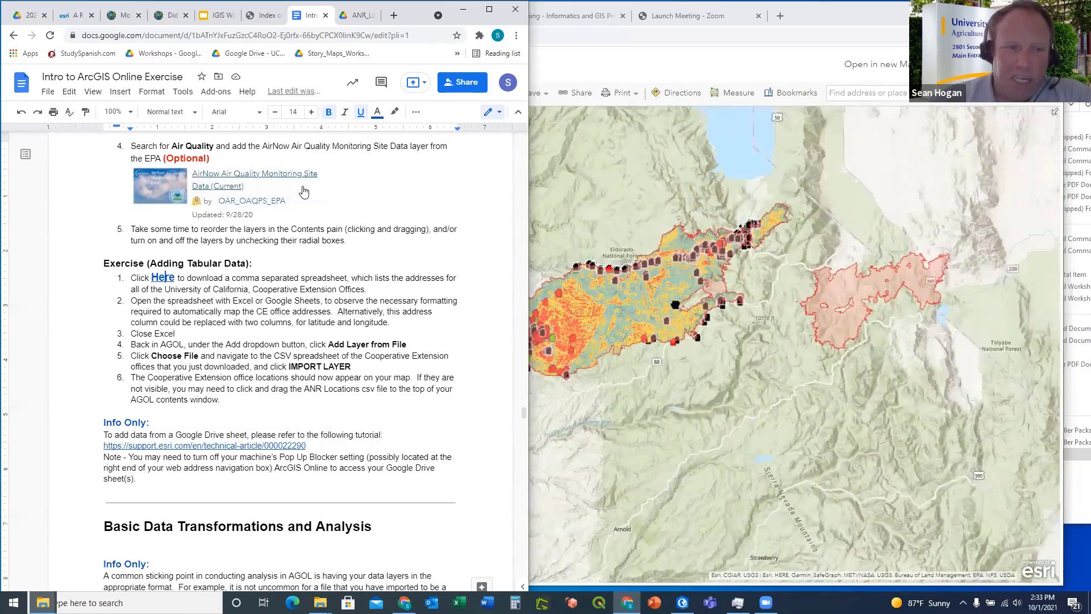
pyautogui.click(611, 291)
pyautogui.click(46, 353)
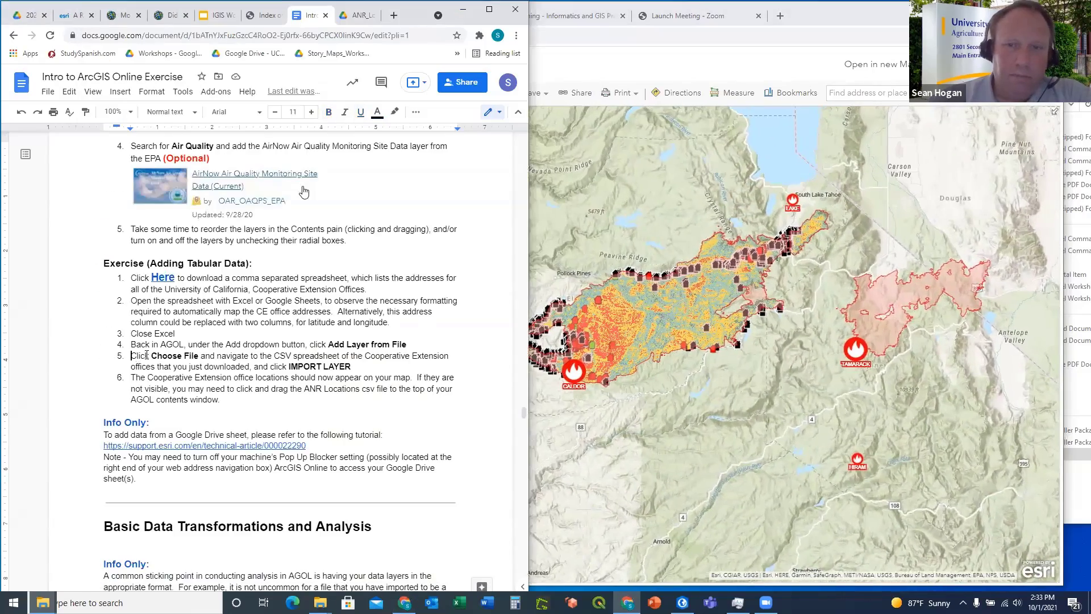
# Review the exercise document's Basic Data Transformations and Analysis section, from the hosted feature layer note to the attribute table instructions
pyautogui.scroll(-5, 148, 354)
pyautogui.scroll(-3, 148, 354)
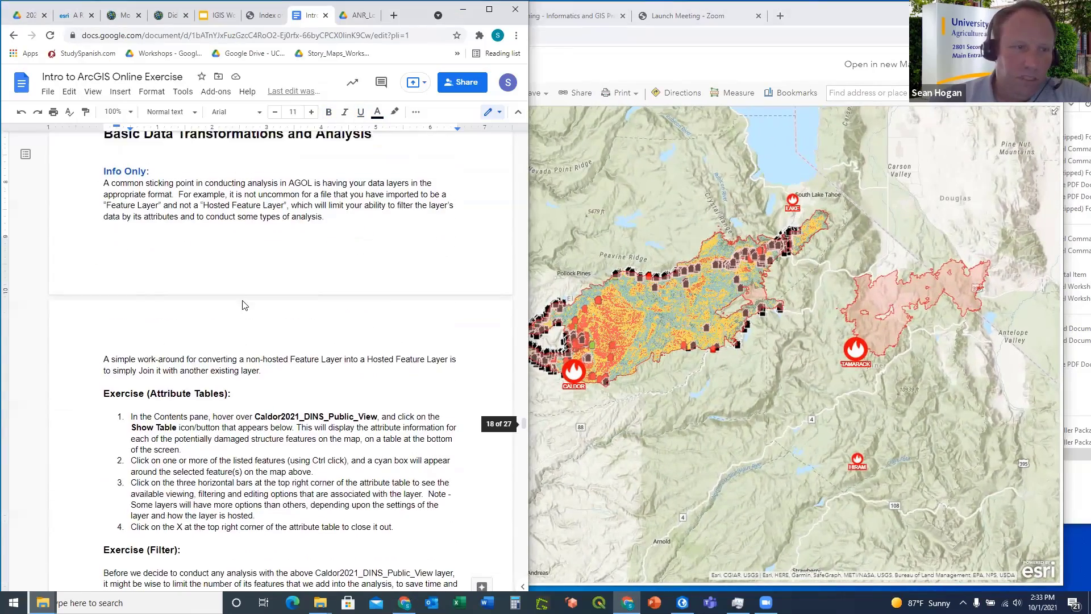
pyautogui.scroll(3, 242, 303)
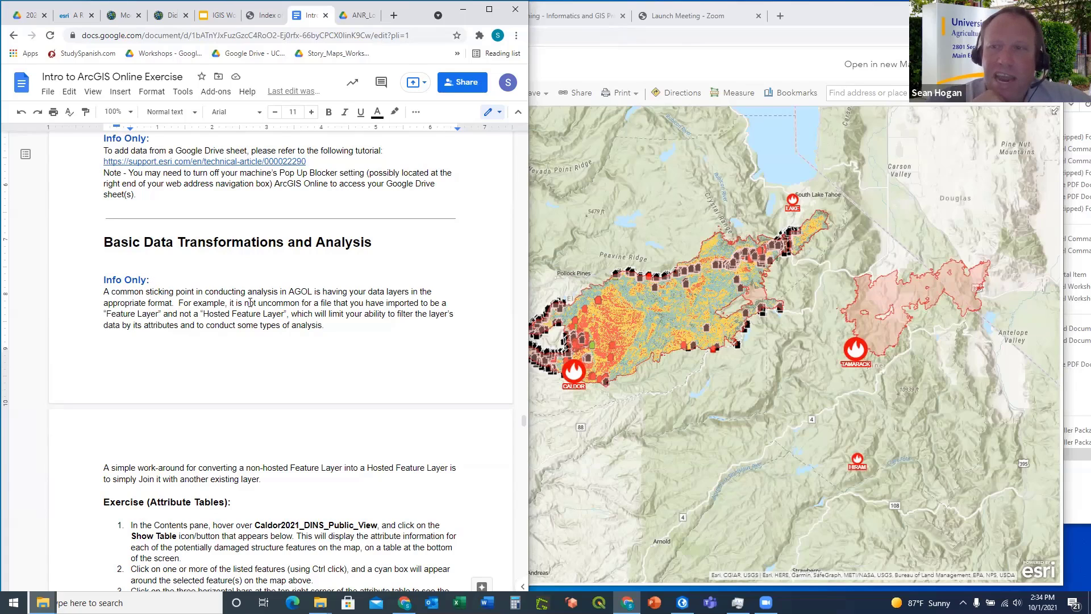
pyautogui.click(622, 512)
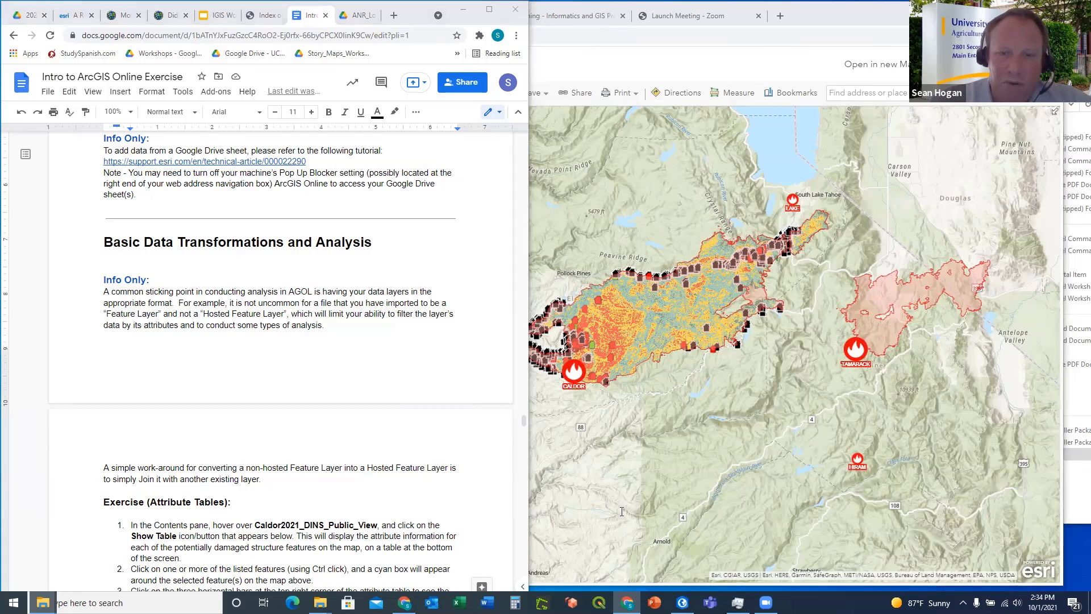
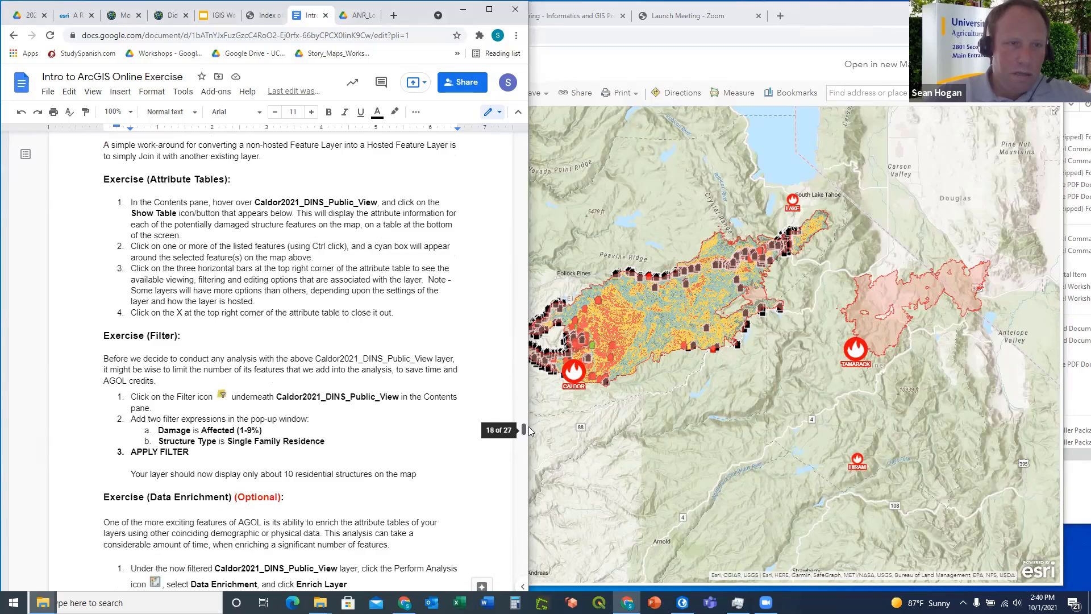
pyautogui.scroll(10, 528, 423)
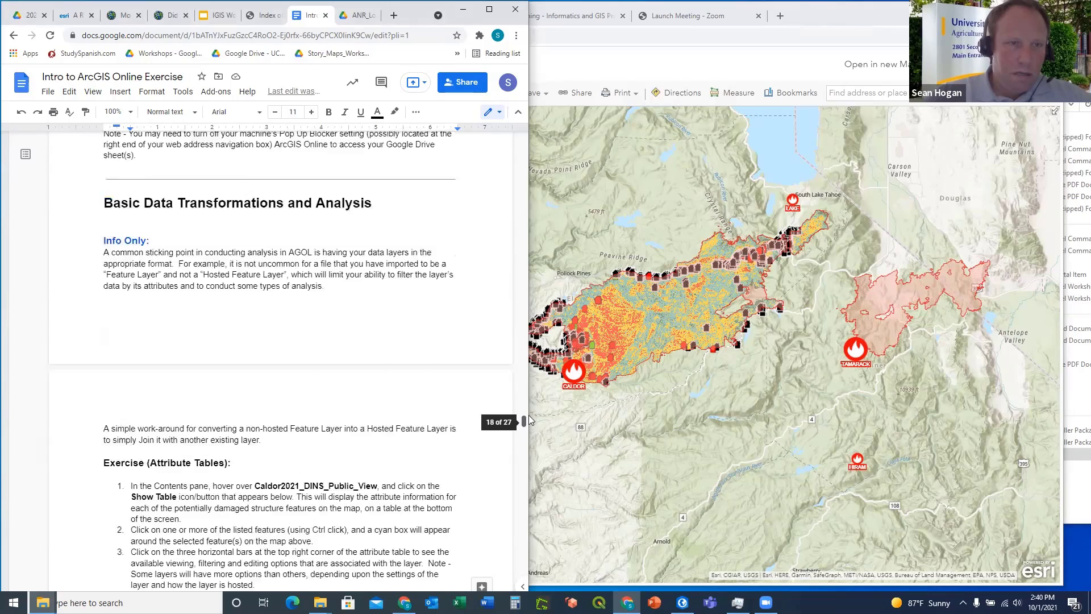
pyautogui.moveTo(531, 409); pyautogui.dragTo(529, 420)
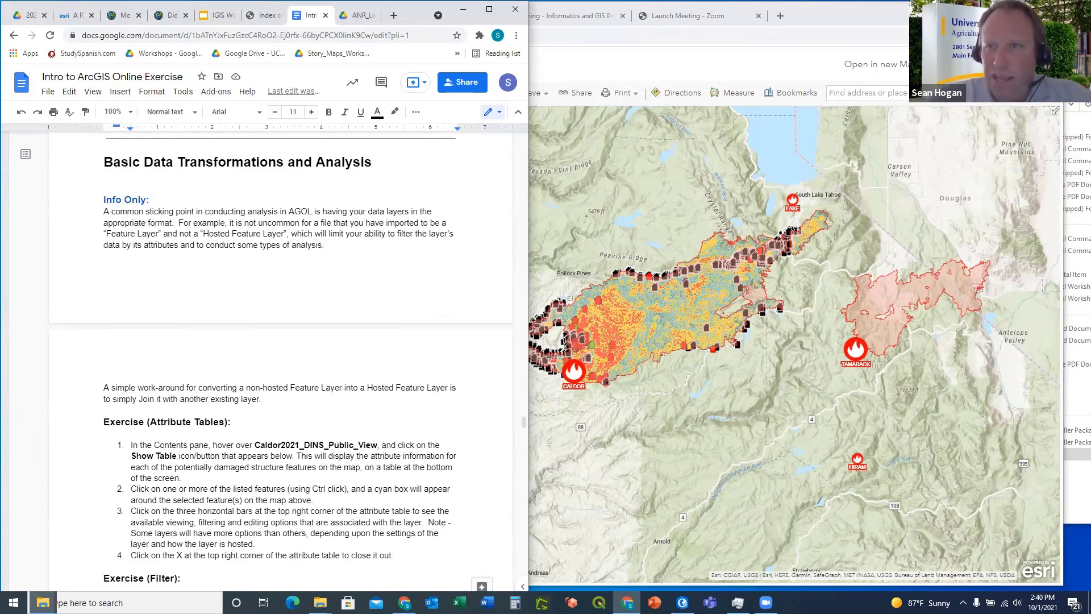
# Return to the web map, frame the Caldor Fire, and move the Caldor2021 DINS Public View layer to the top of the contents list
pyautogui.click(833, 13)
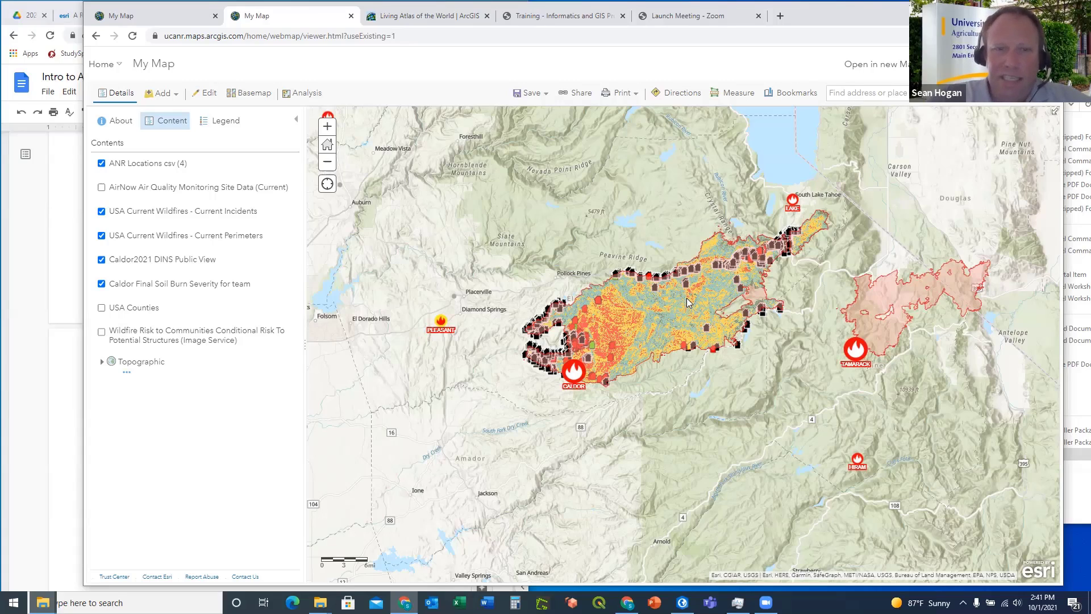
pyautogui.scroll(1, 688, 306)
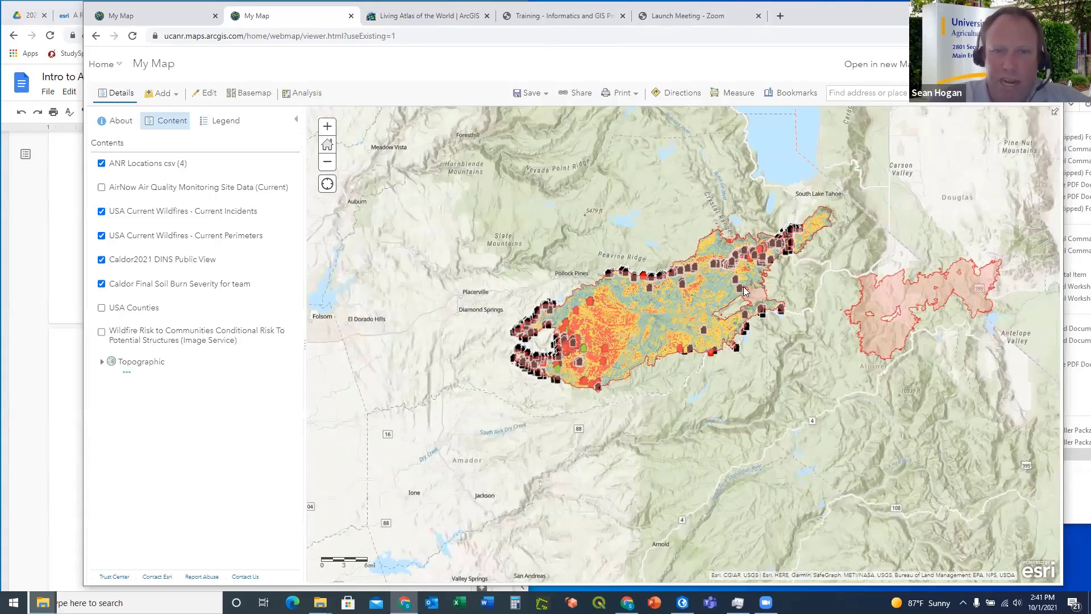
pyautogui.scroll(2, 688, 310)
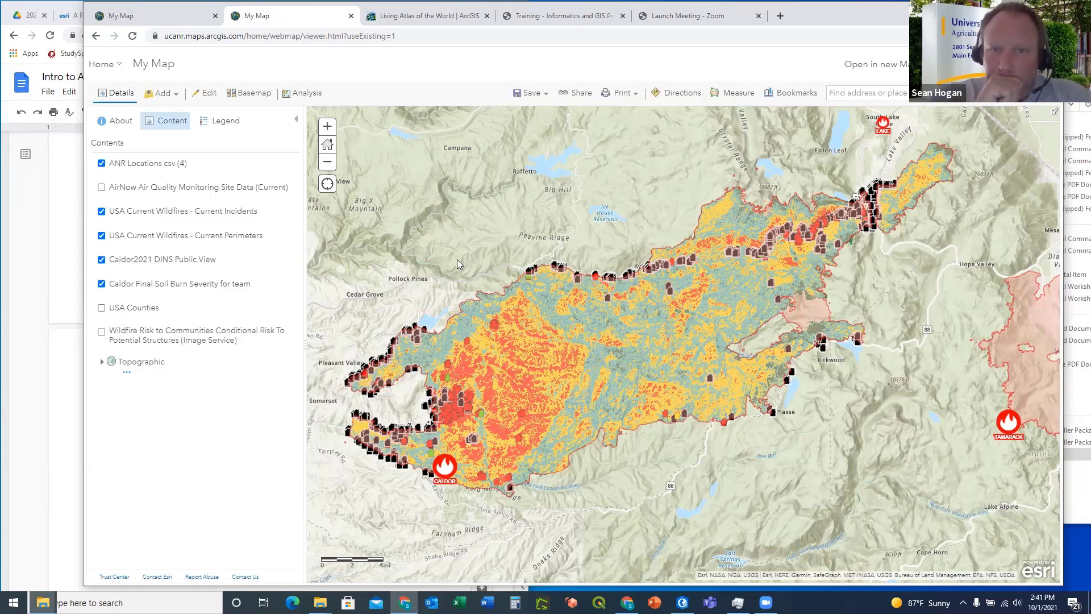
pyautogui.moveTo(271, 172)
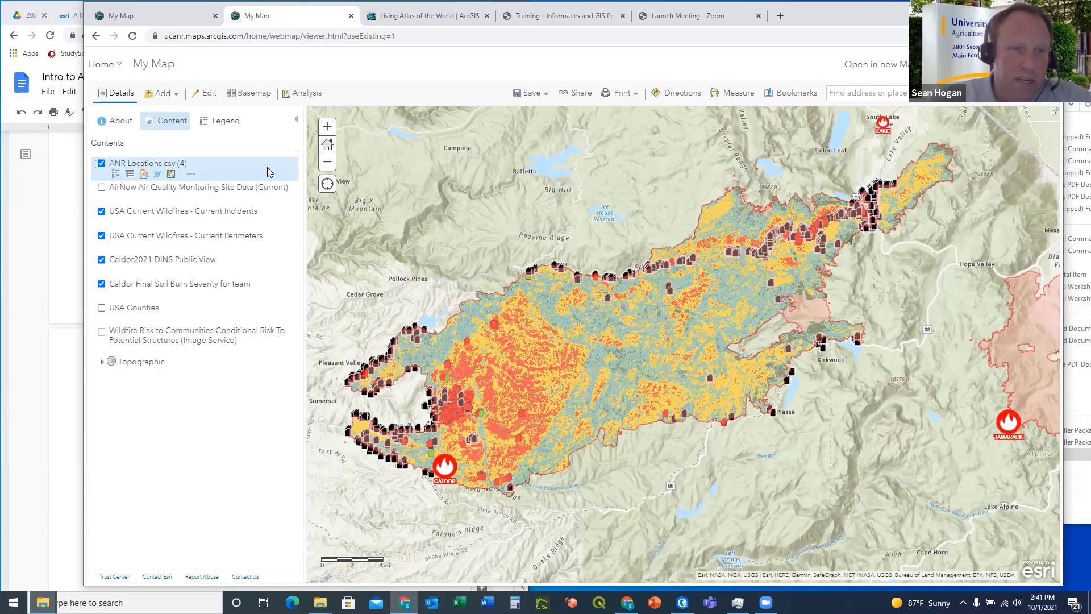
pyautogui.moveTo(253, 319)
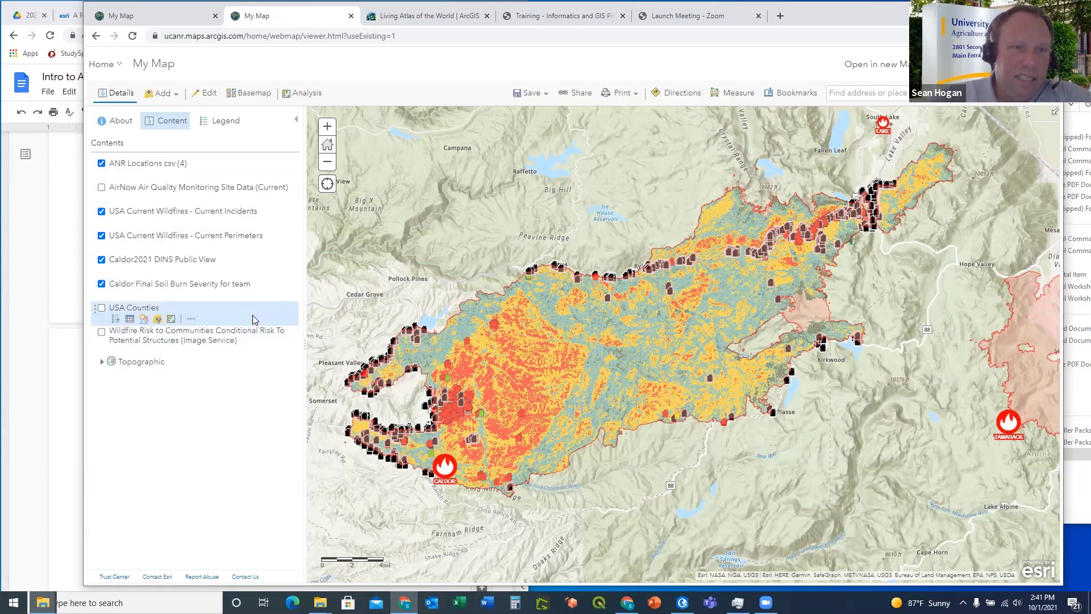
pyautogui.moveTo(238, 300)
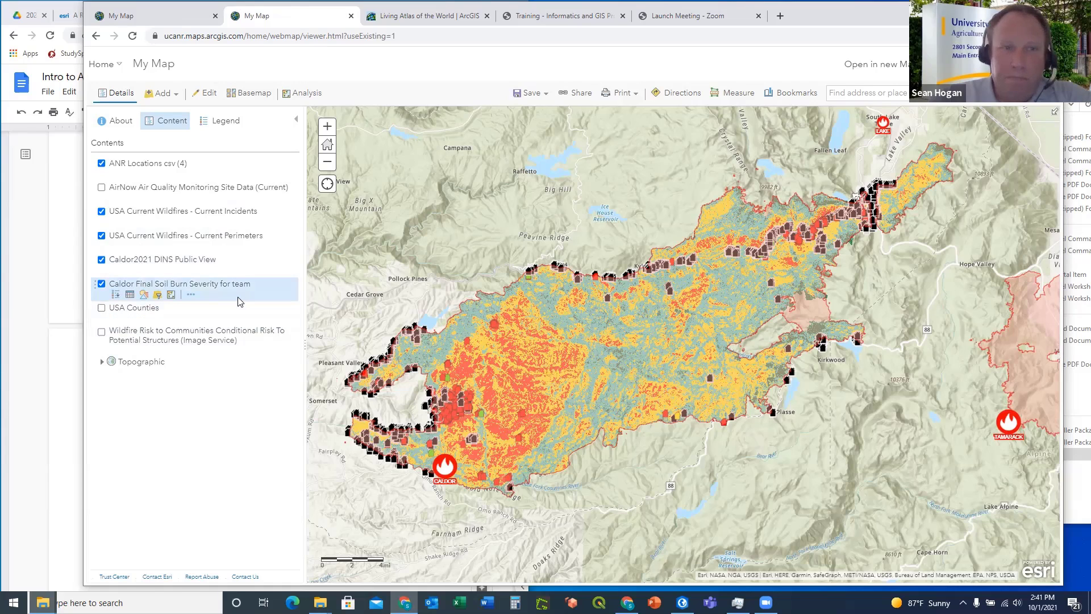
pyautogui.moveTo(239, 280)
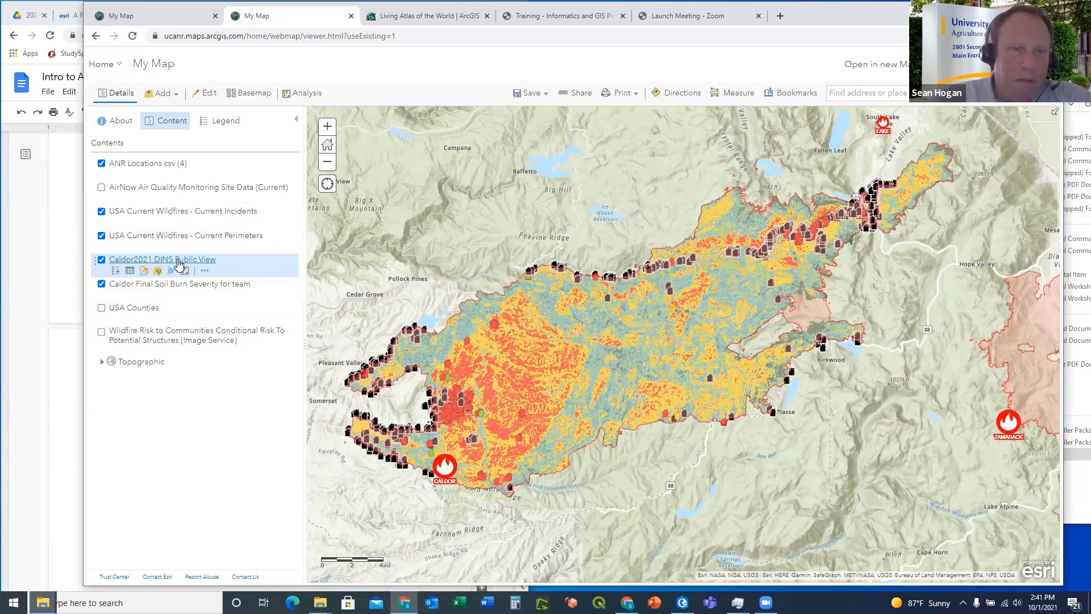
pyautogui.moveTo(95, 260); pyautogui.dragTo(97, 163)
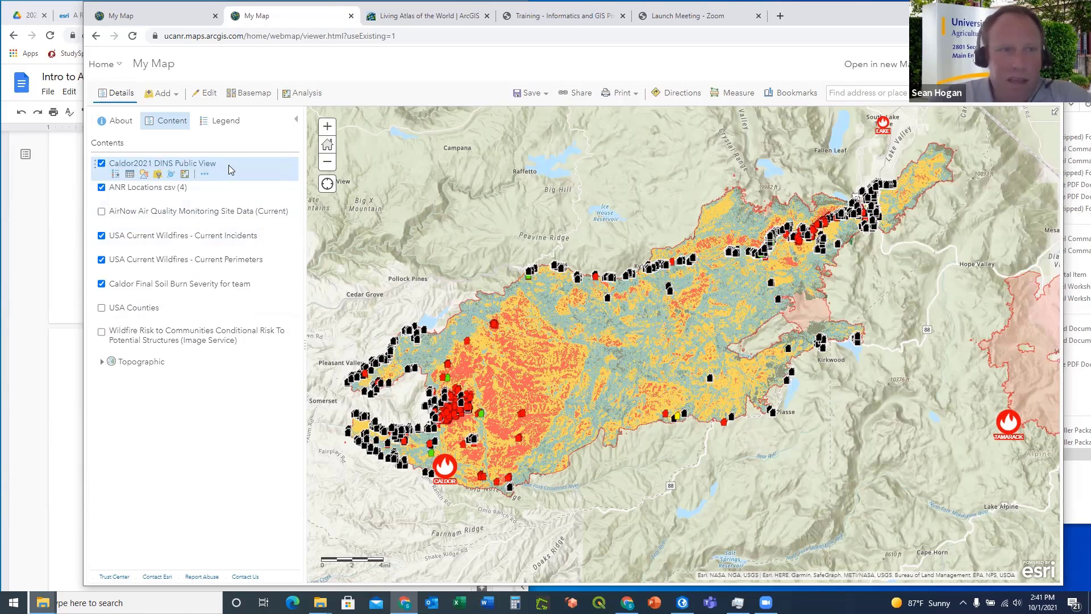
# Show the attribute table of Caldor2021 DINS Public View, enlarge it, and check the attachments of a multi-story residence record that has one photo
pyautogui.click(129, 175)
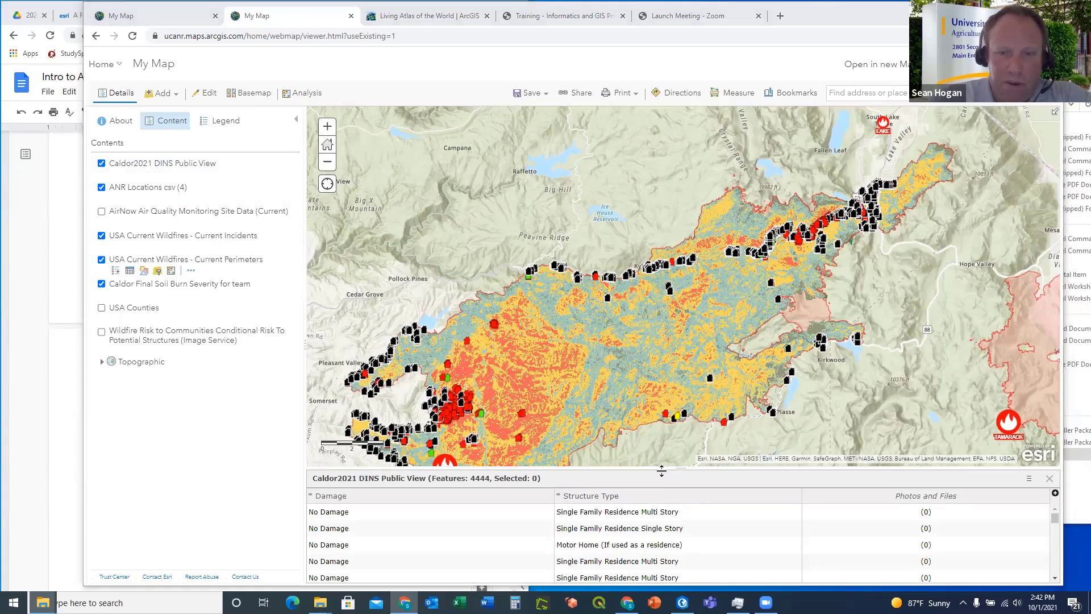
pyautogui.moveTo(663, 477); pyautogui.dragTo(669, 330)
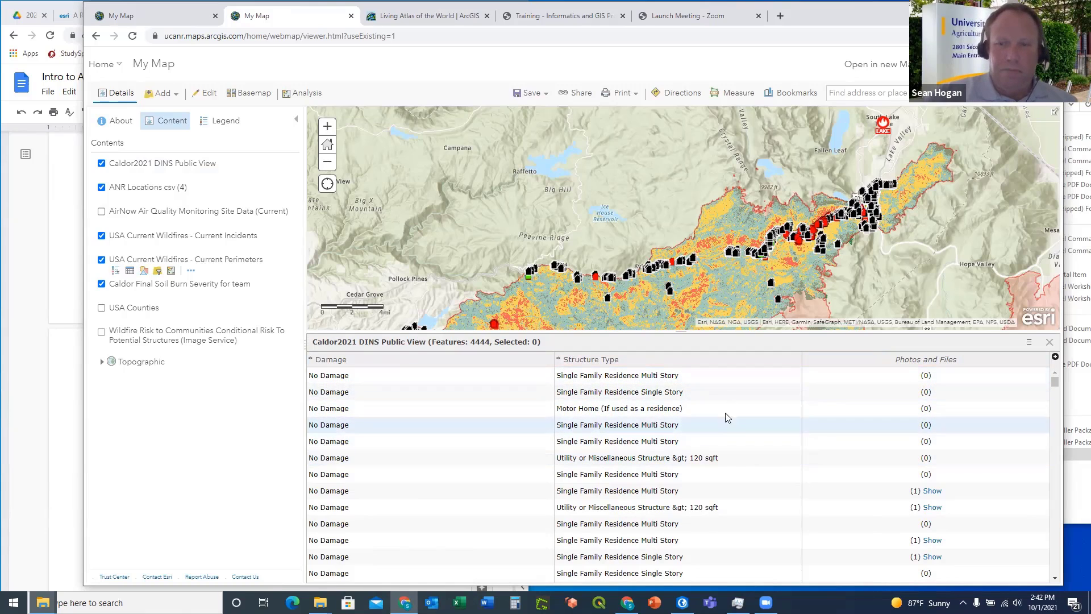
pyautogui.click(930, 492)
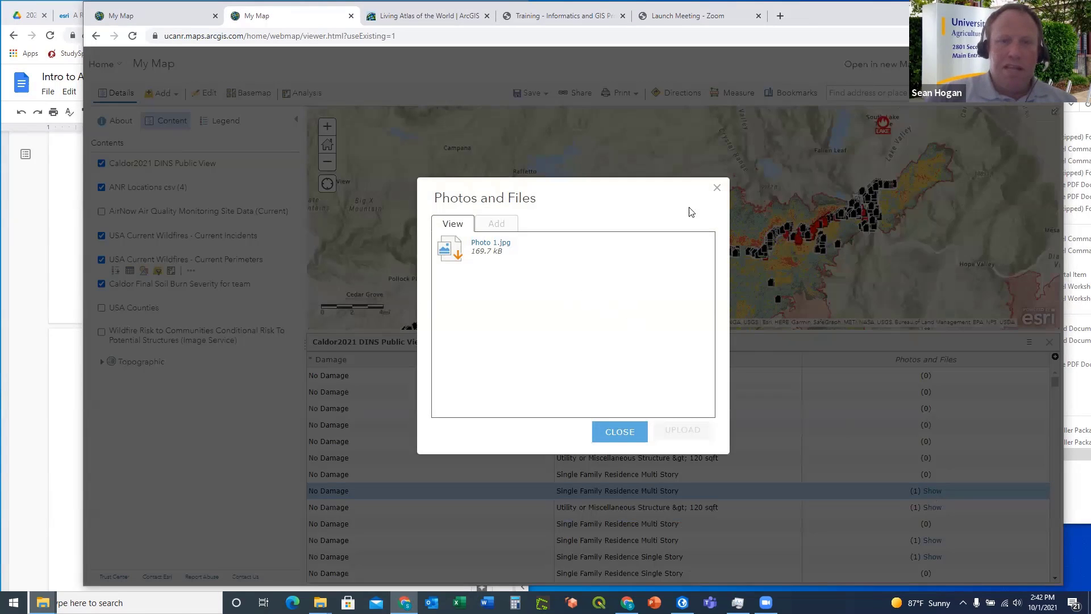
pyautogui.click(716, 188)
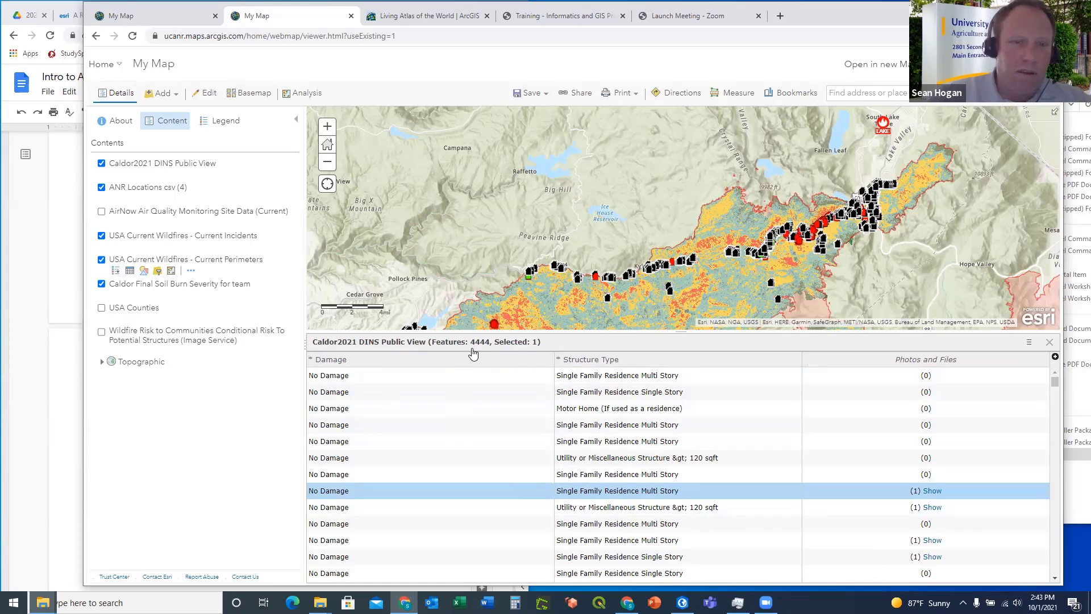
# Select the table's first and second records in turn, shrinking the table and locating the highlighted structure in the western part of the fire
pyautogui.click(331, 378)
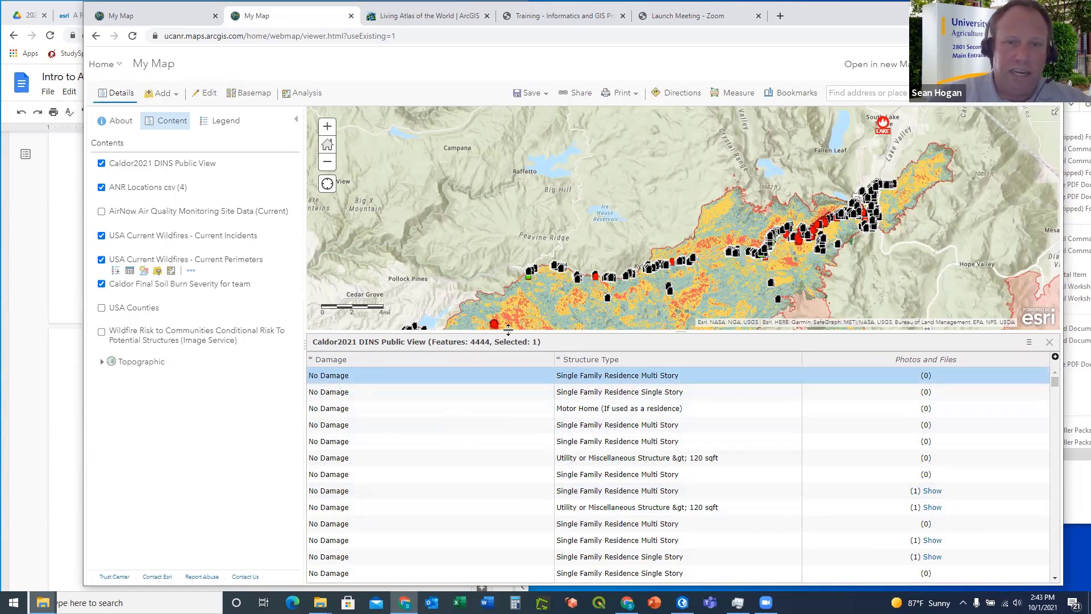
pyautogui.moveTo(508, 332); pyautogui.dragTo(512, 432)
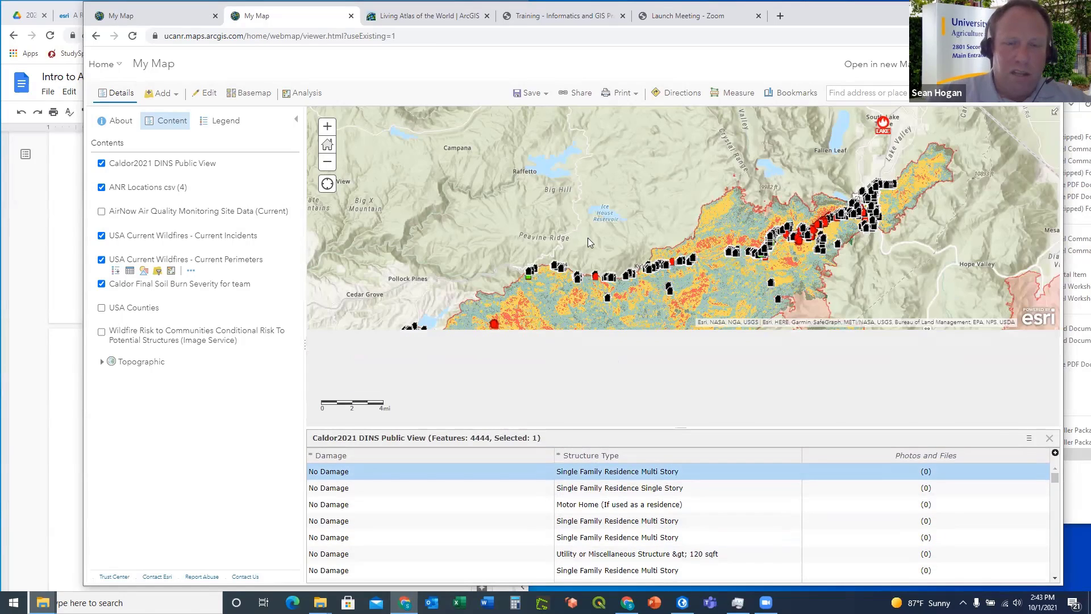
pyautogui.moveTo(435, 427); pyautogui.dragTo(436, 304)
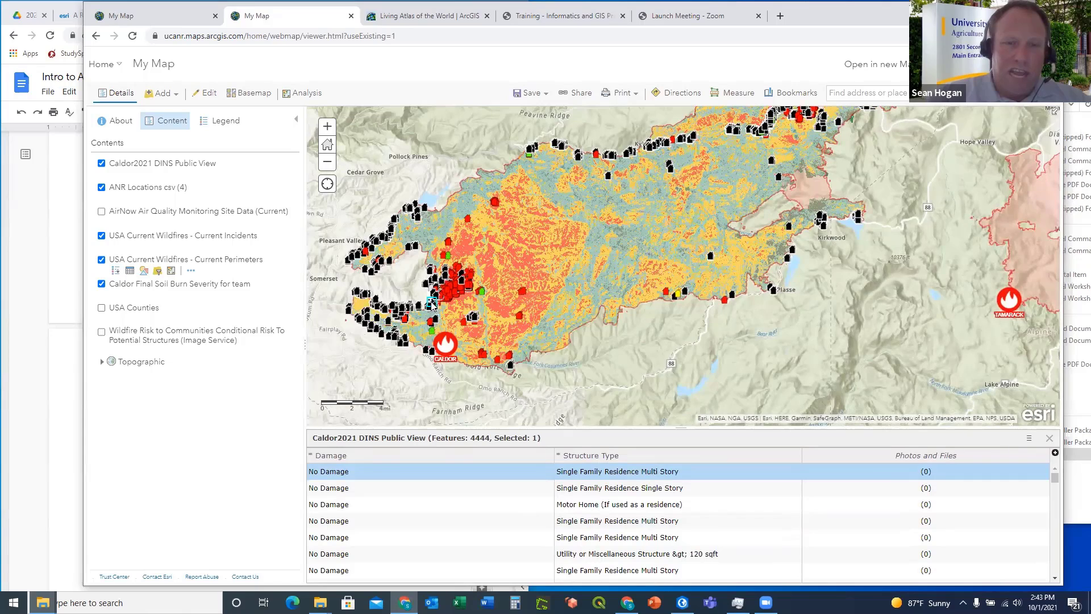
pyautogui.click(342, 488)
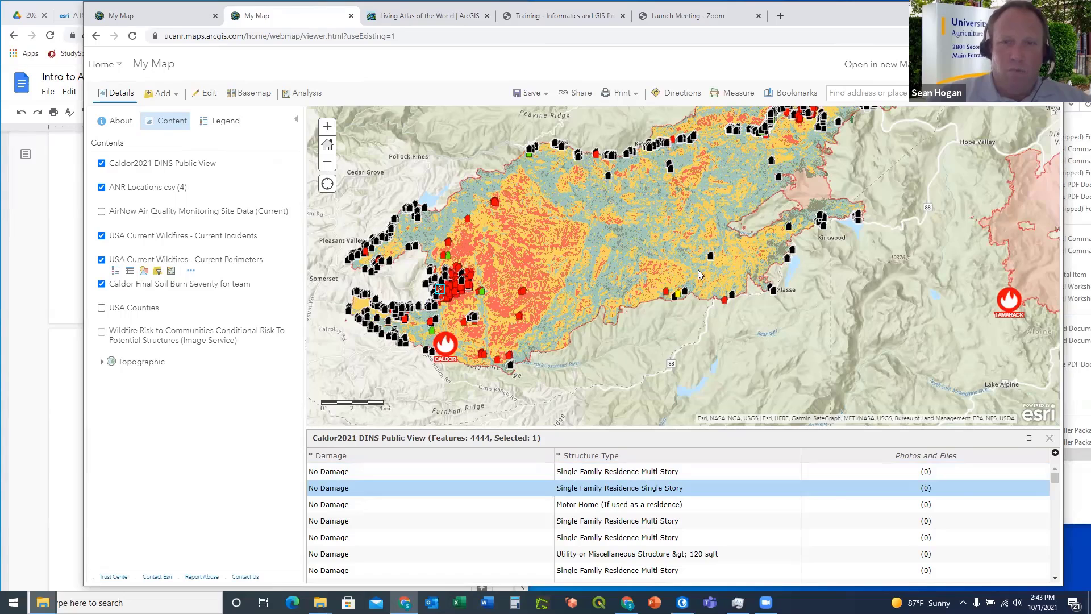
# Select isolated No Damage structures on the map, one inside the fire and one near its southern perimeter, to inspect their pop-ups
pyautogui.scroll(4, 712, 259)
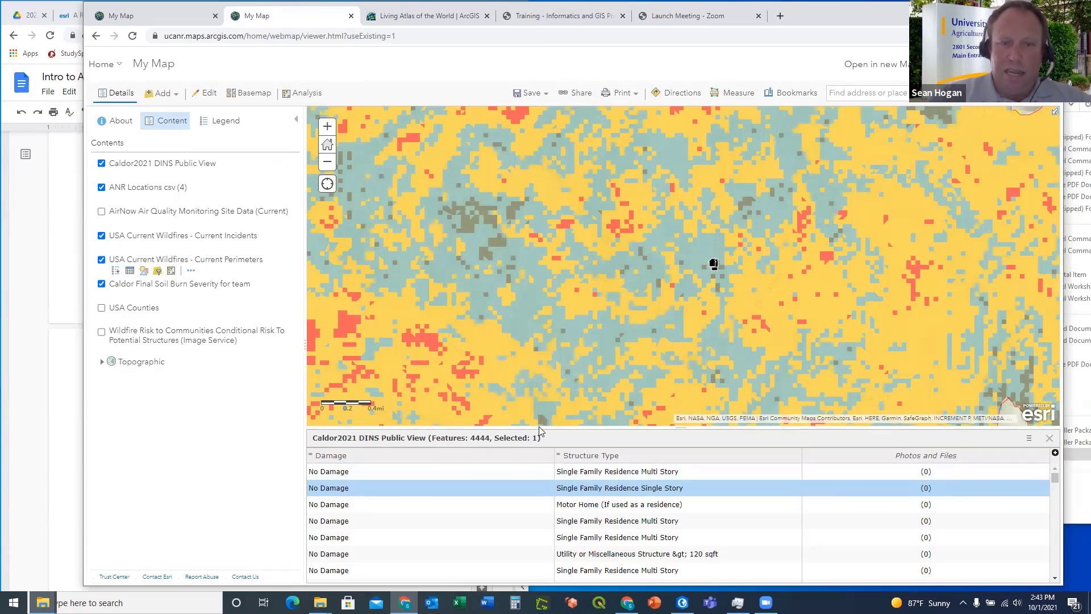
pyautogui.click(714, 265)
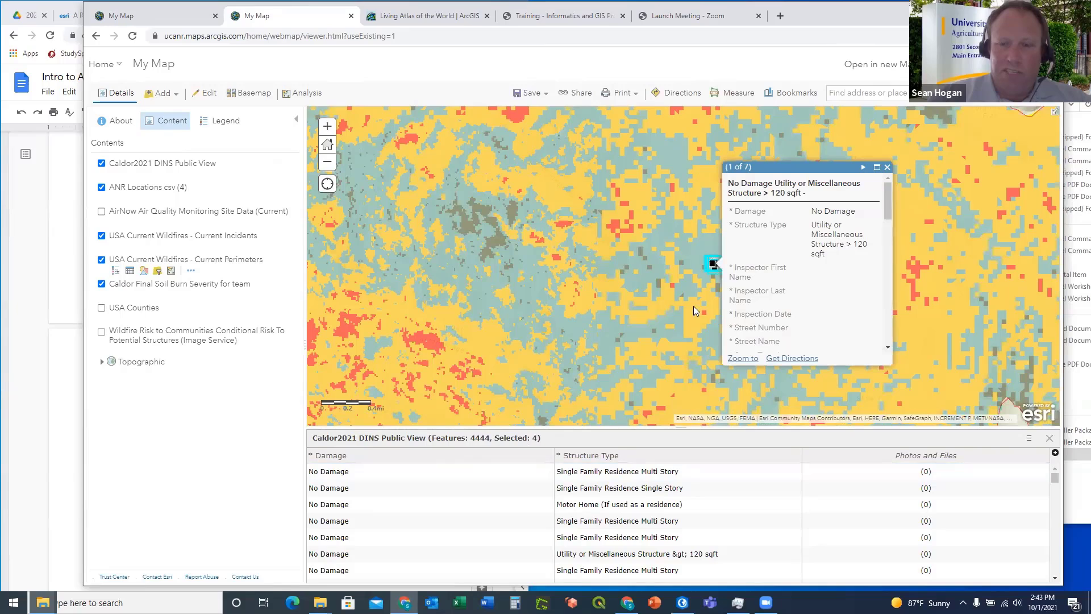
pyautogui.scroll(-2, 584, 244)
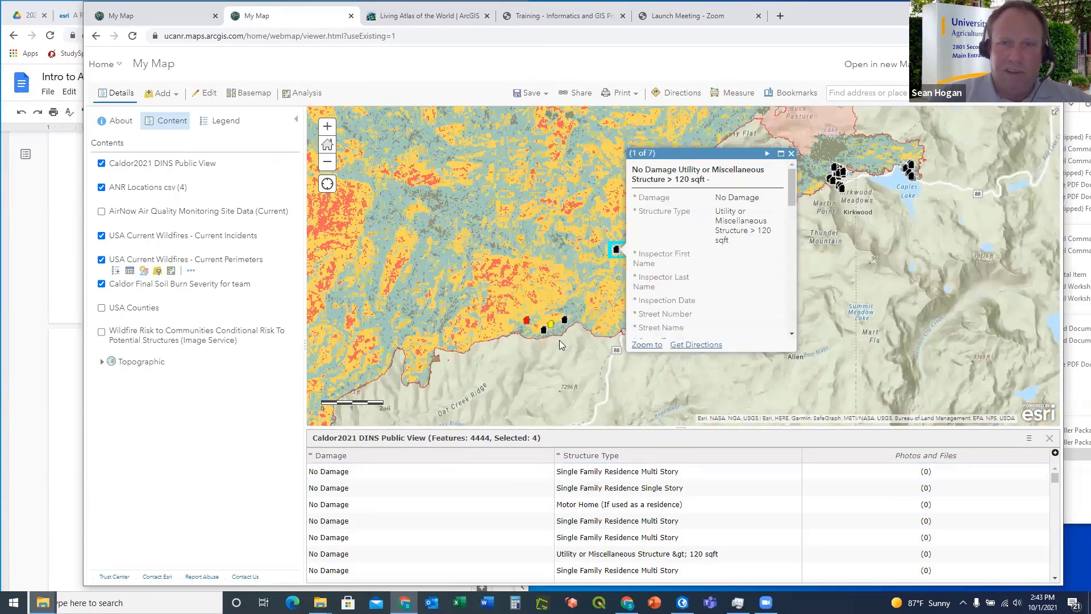
pyautogui.scroll(3, 566, 323)
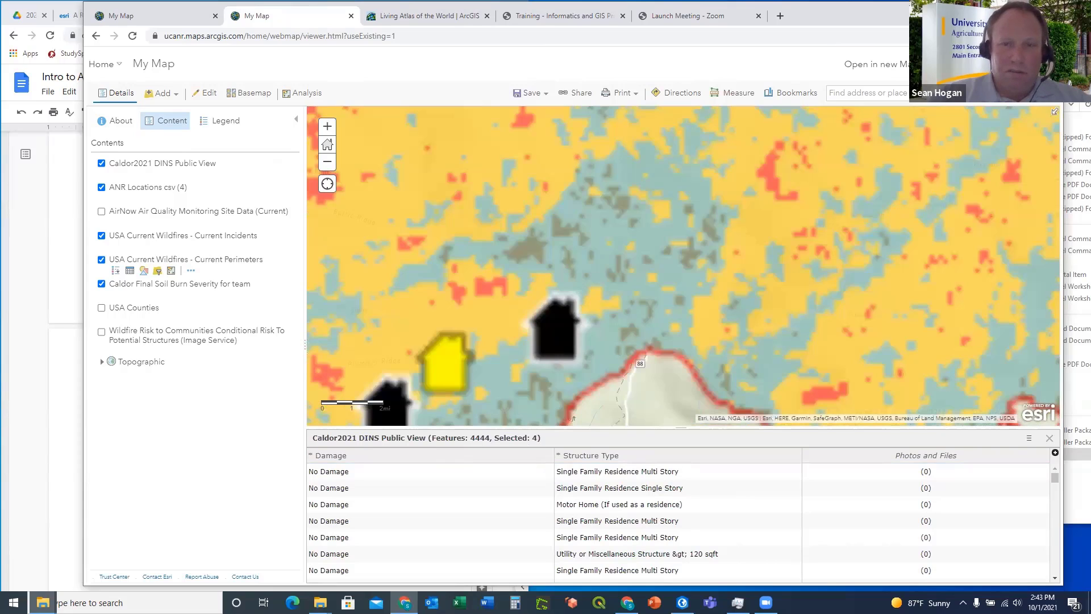
pyautogui.scroll(1, 558, 339)
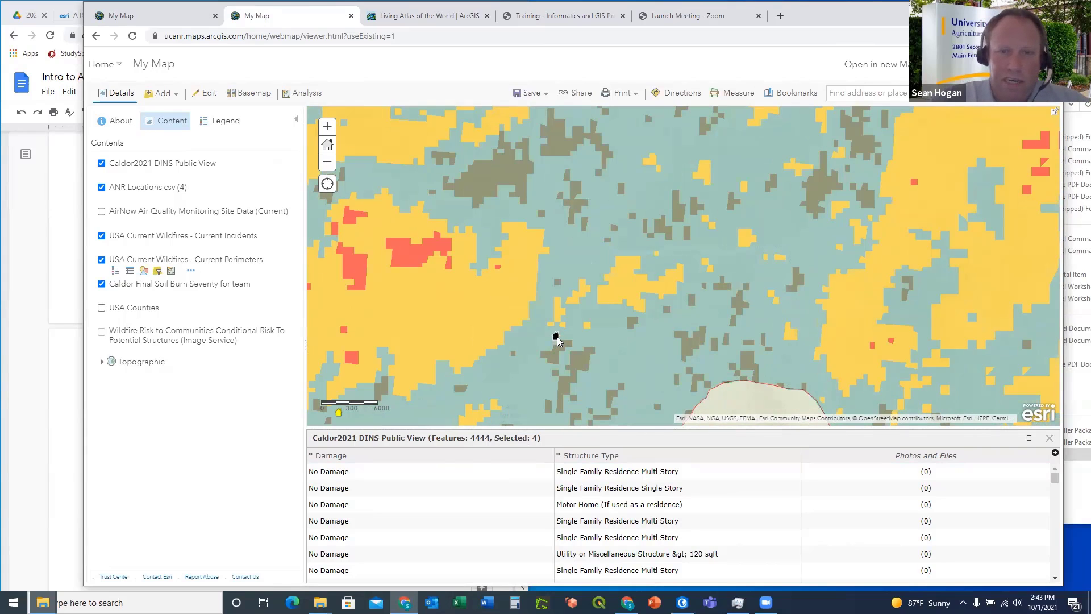
pyautogui.click(556, 337)
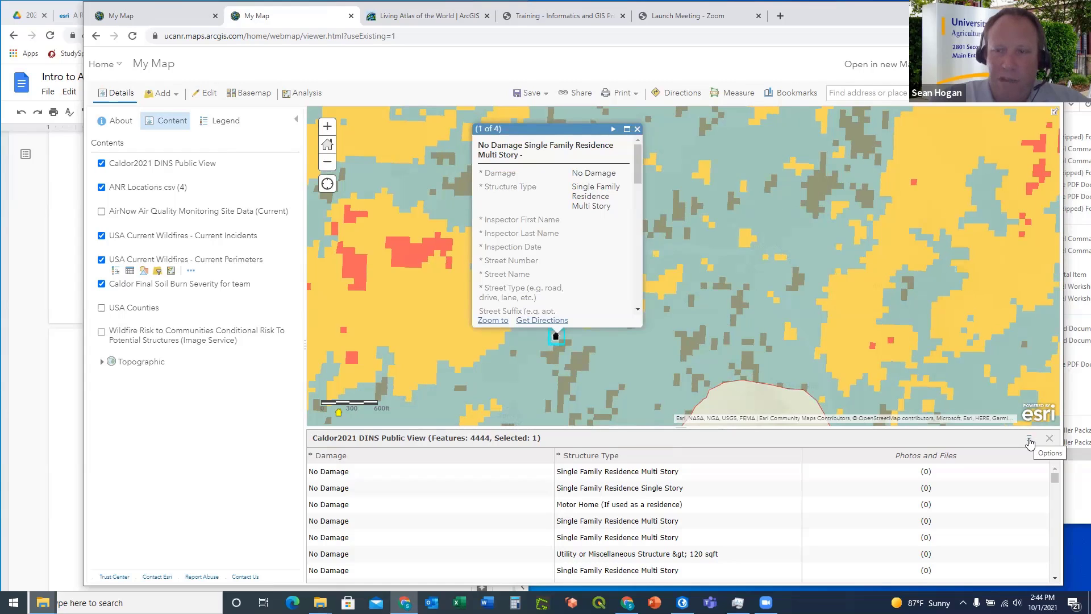
# Show only the selected record in the attribute table, look through the structure's pop-up attributes, and close the pop-up
pyautogui.click(1030, 440)
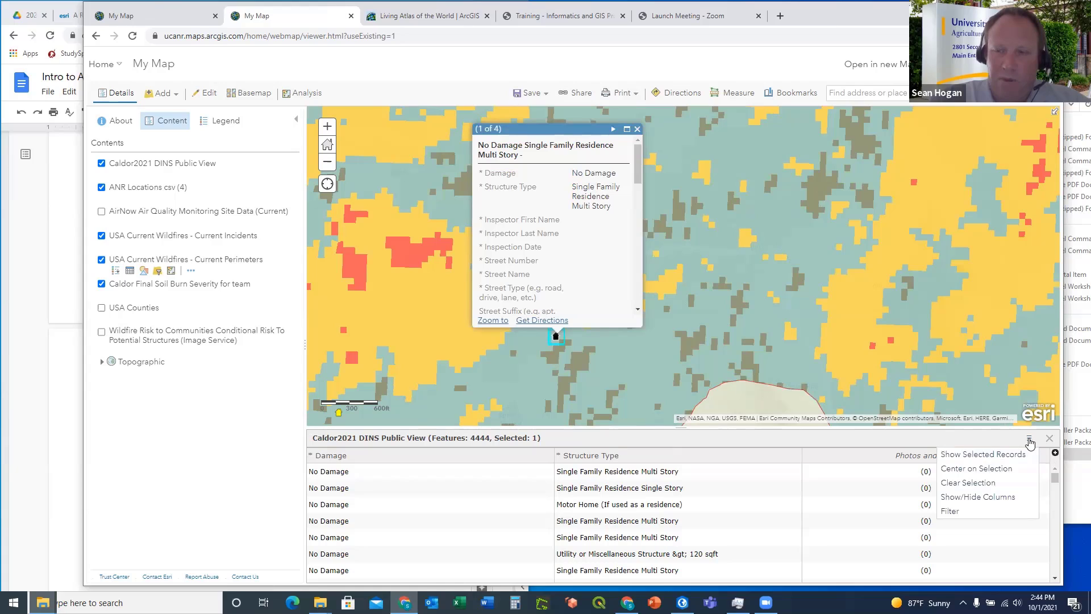
pyautogui.click(975, 455)
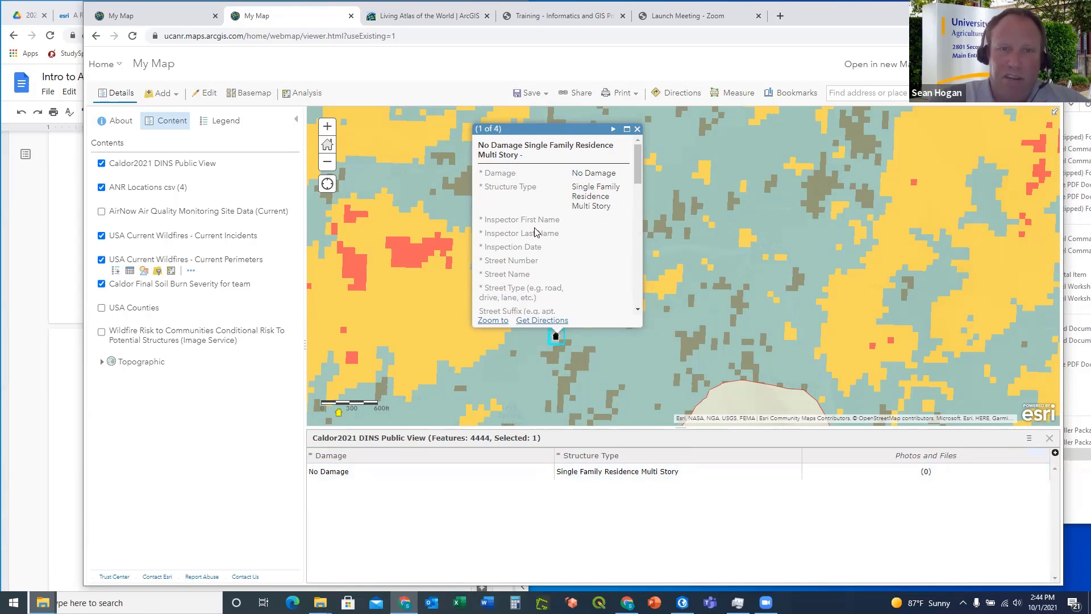
pyautogui.scroll(-3, 535, 232)
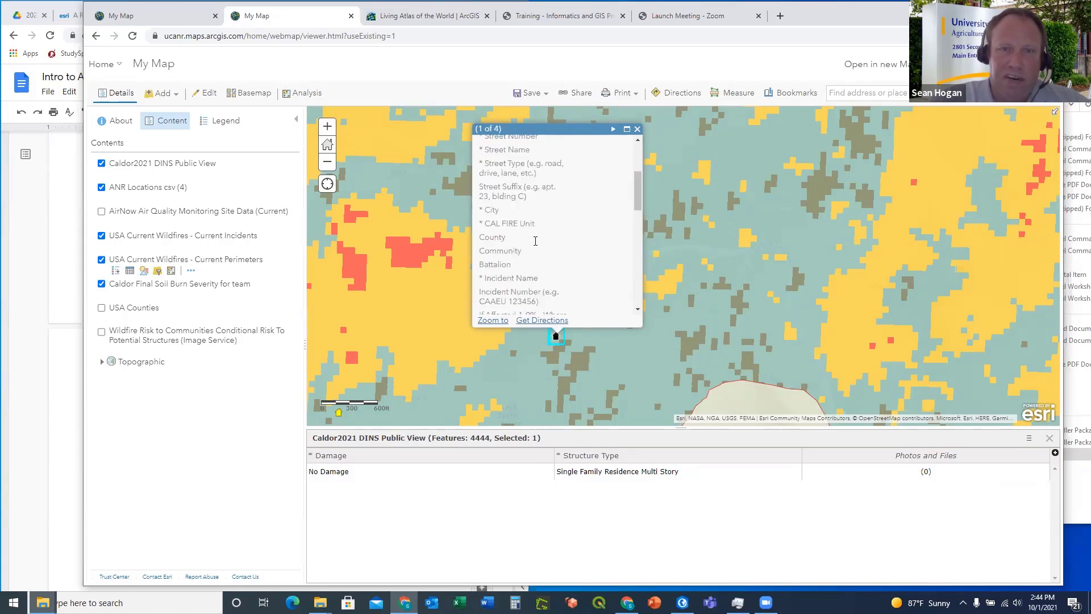
pyautogui.scroll(3, 535, 241)
pyautogui.scroll(-5, 536, 242)
pyautogui.scroll(5, 536, 243)
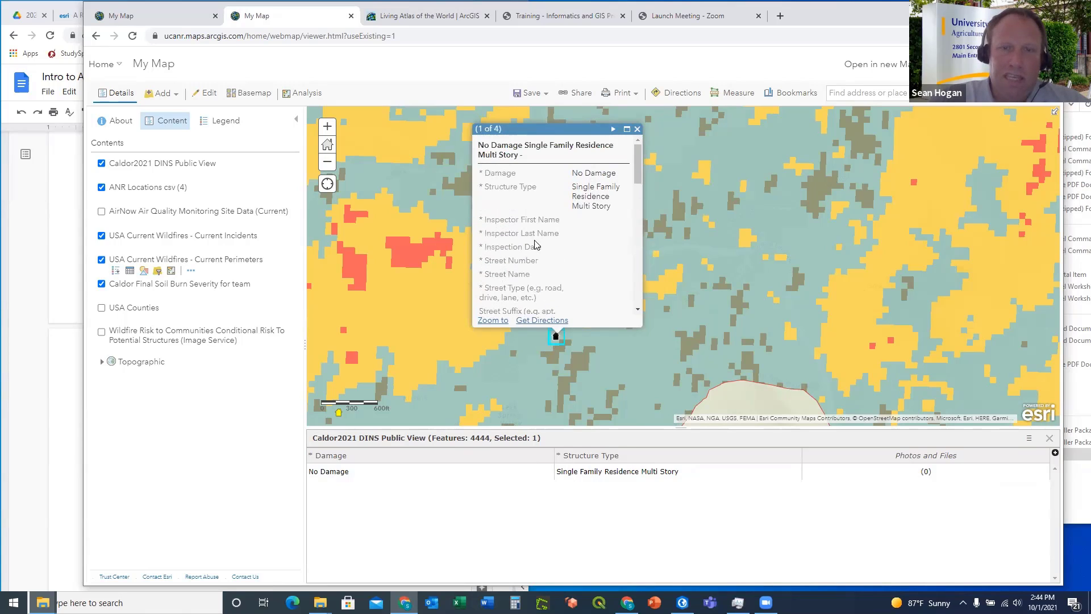
pyautogui.click(637, 130)
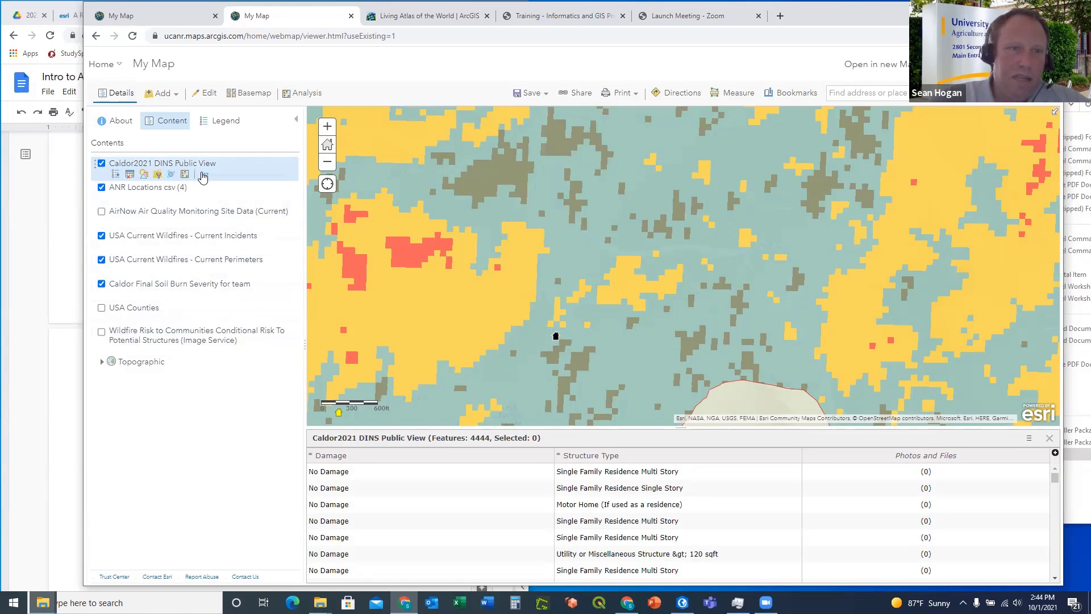
# Review the pop-up configuration and displayed attributes of Caldor2021 DINS Public View, compare them with the isolated structure's pop-up, and leave without changes
pyautogui.click(204, 174)
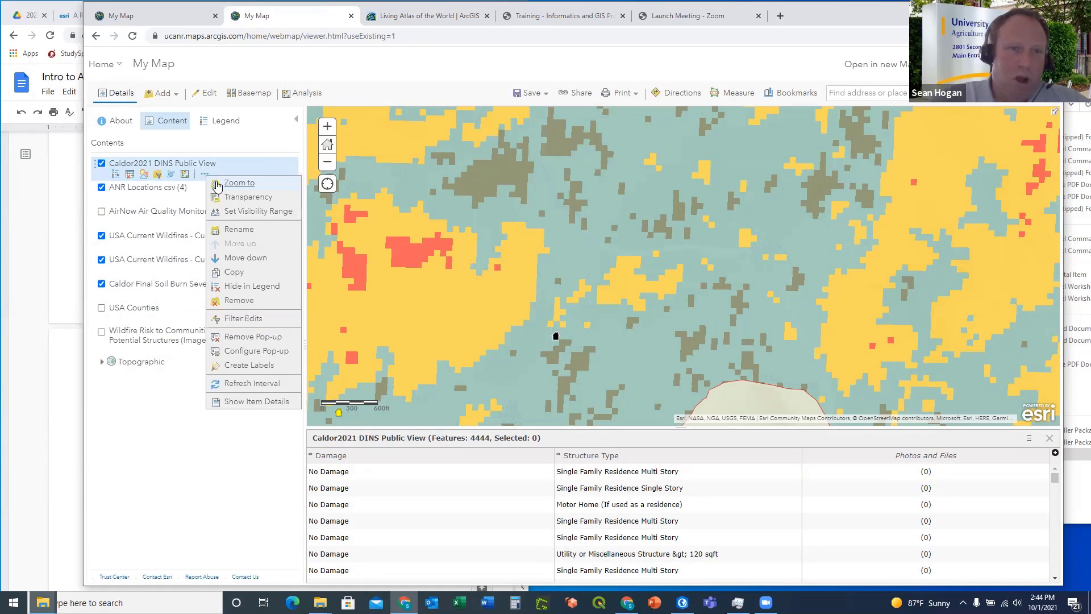
pyautogui.click(255, 352)
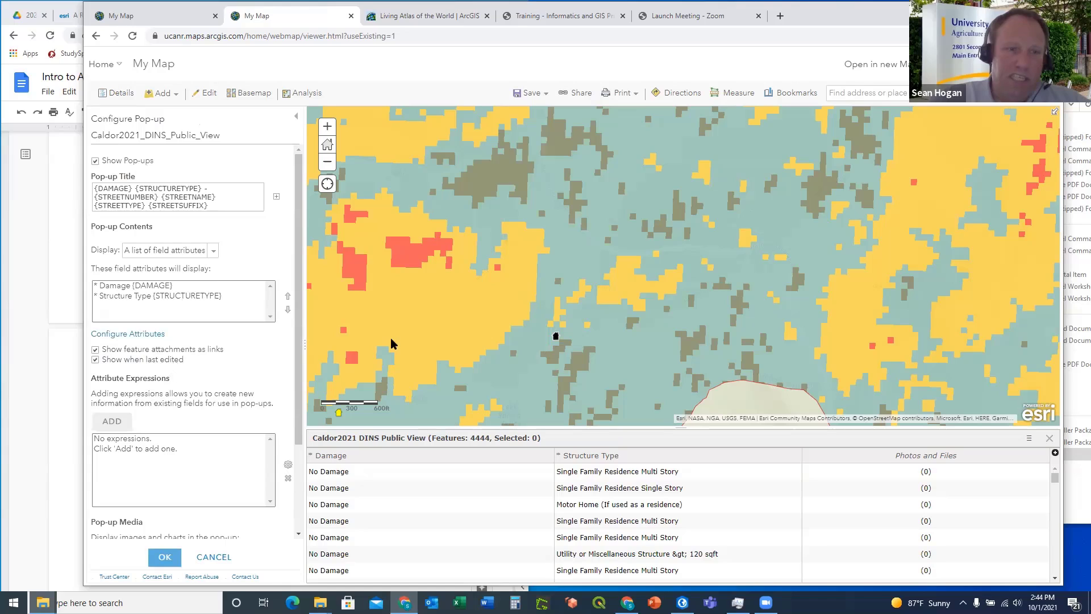
pyautogui.click(556, 336)
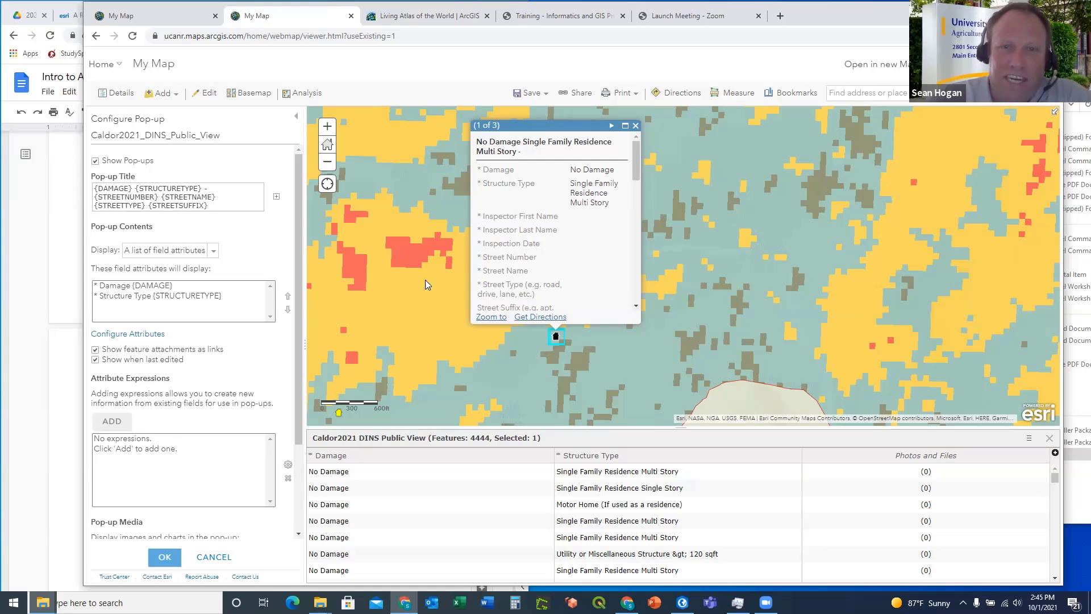
pyautogui.click(634, 126)
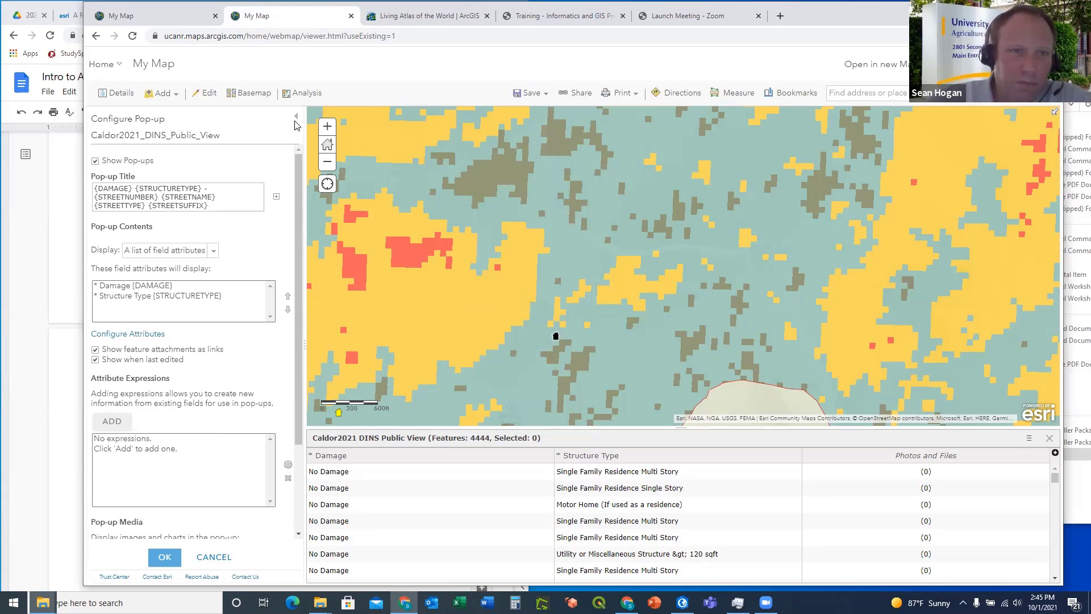
pyautogui.click(126, 338)
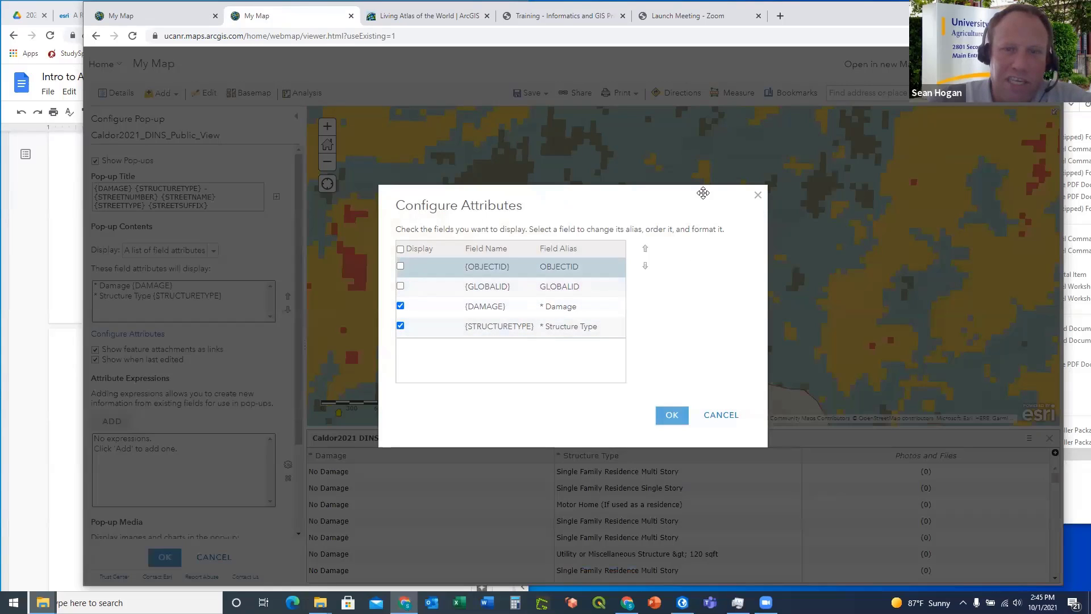
pyautogui.click(756, 197)
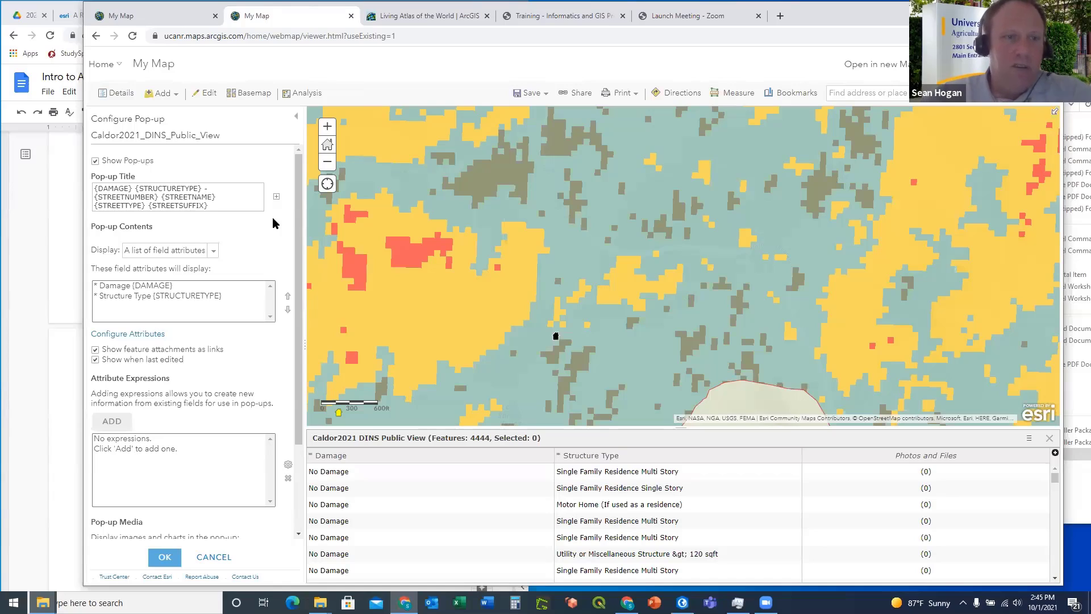
pyautogui.click(297, 119)
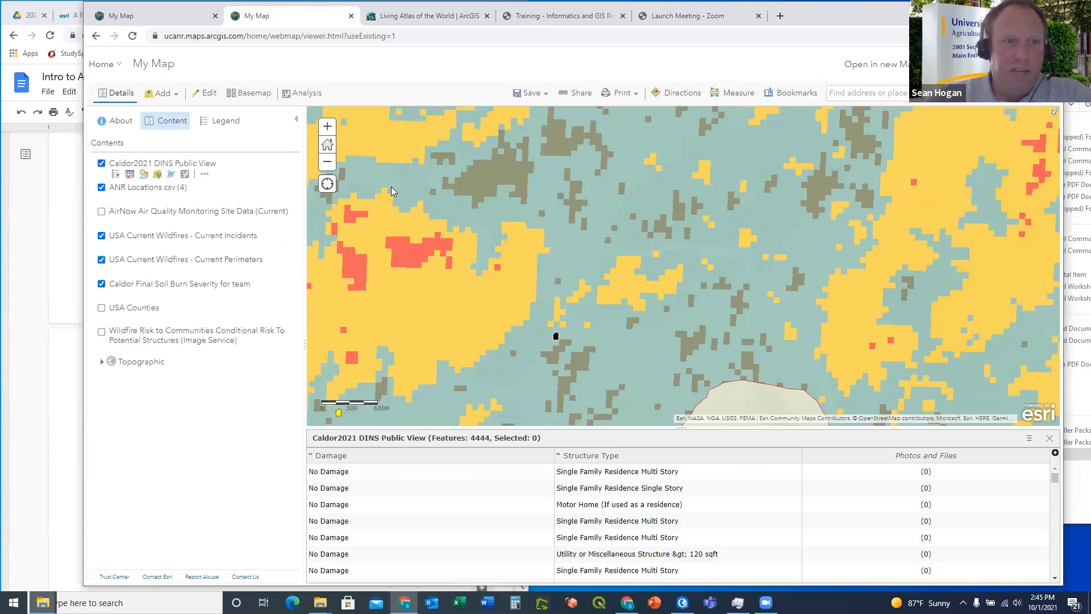
# Select the second record in the attribute table, a single-story residence, and look for its structure within the whole Caldor Fire
pyautogui.scroll(-3, 519, 265)
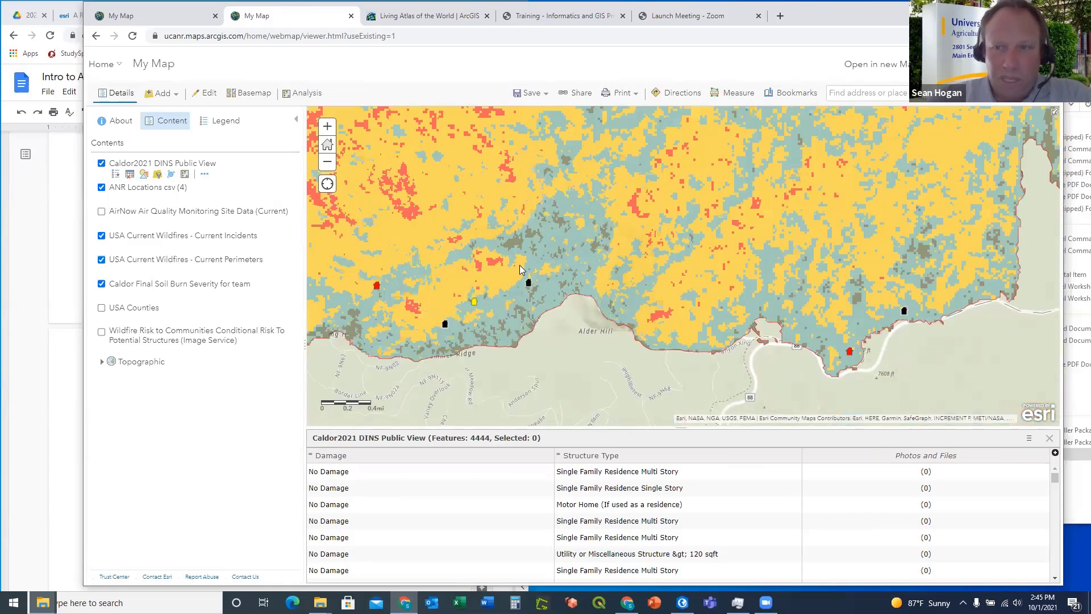
pyautogui.scroll(-2, 527, 283)
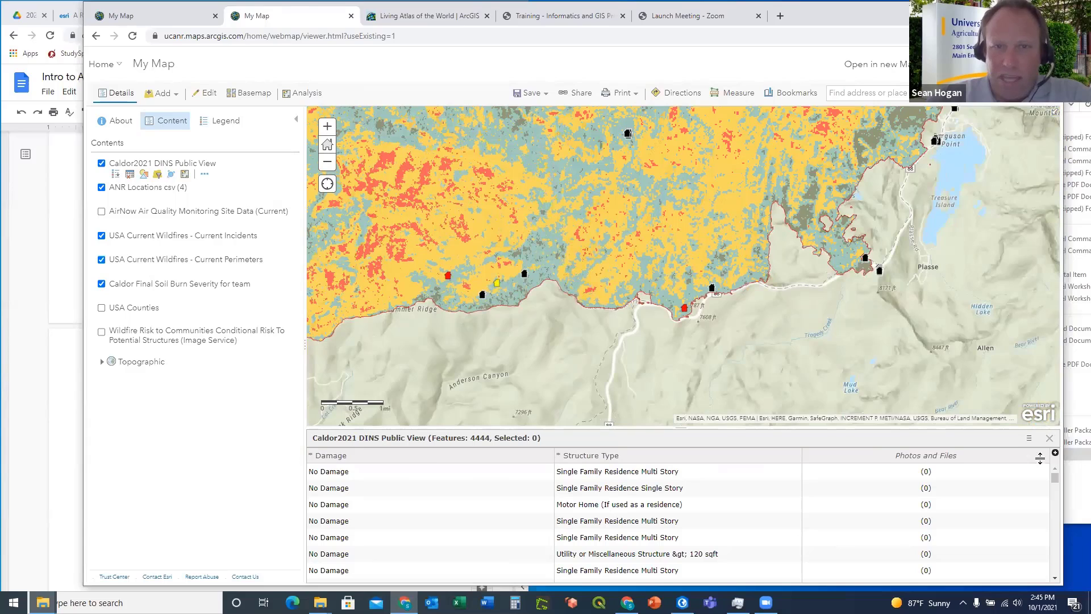
pyautogui.scroll(-3, 603, 301)
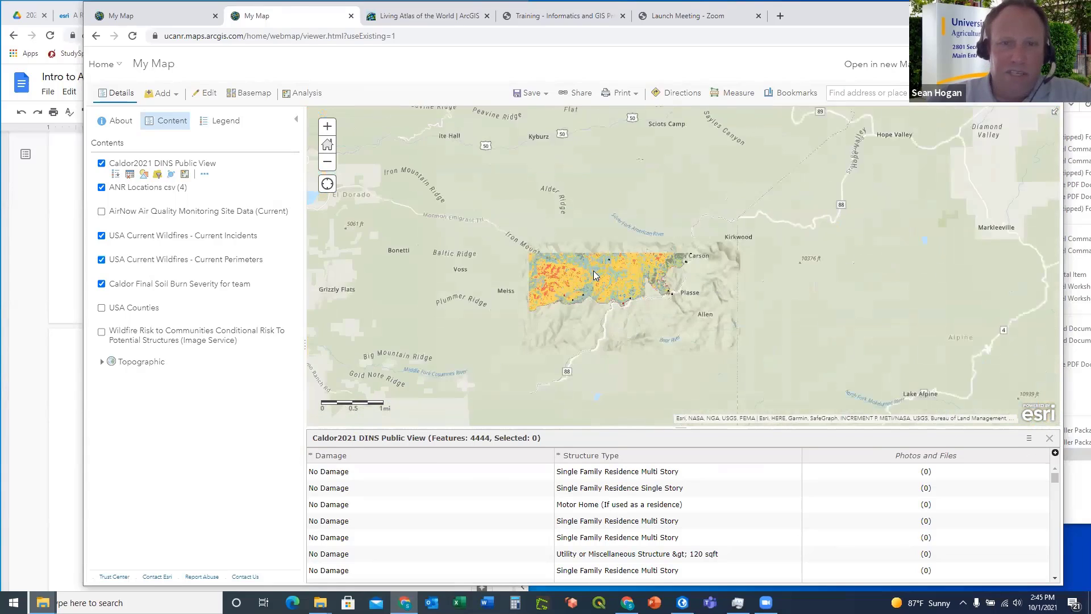
pyautogui.moveTo(548, 183); pyautogui.dragTo(590, 229)
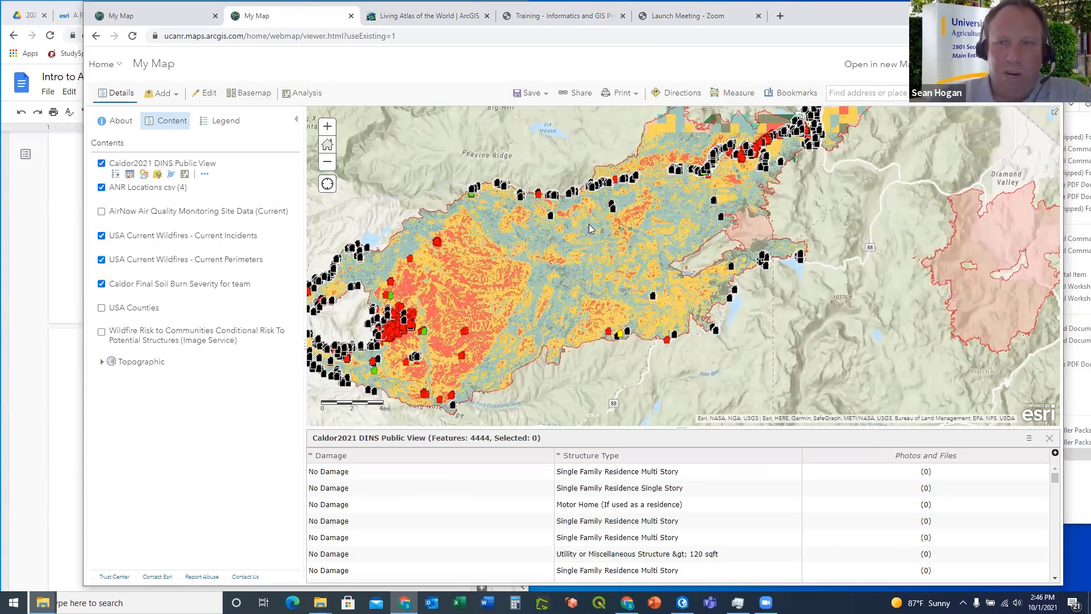
pyautogui.scroll(-2, 588, 224)
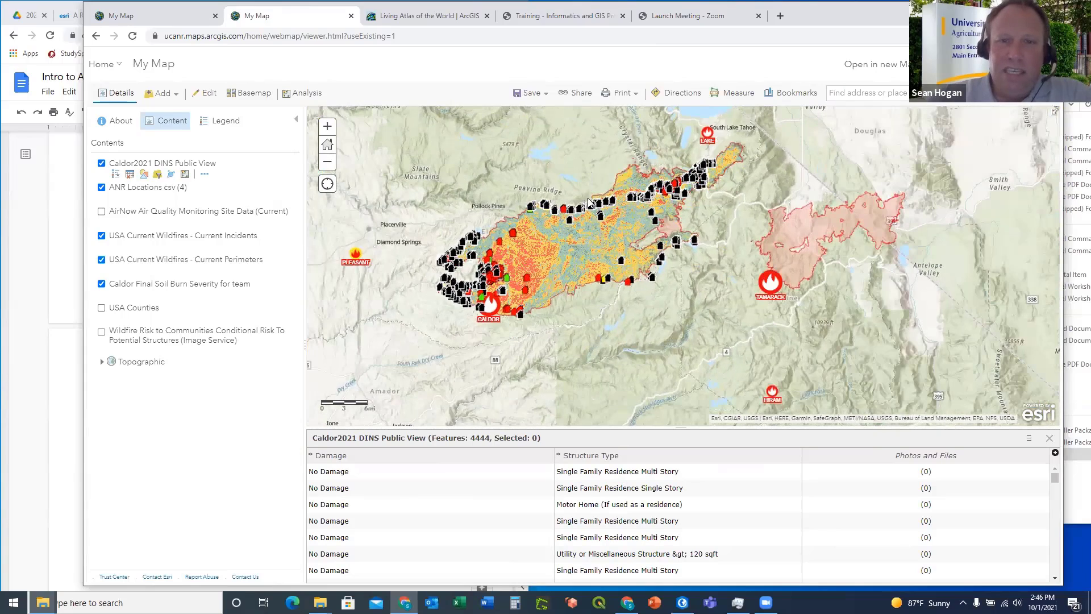
pyautogui.moveTo(547, 214)
pyautogui.mouseDown()
pyautogui.moveTo(579, 232)
pyautogui.moveTo(556, 202)
pyautogui.mouseUp()
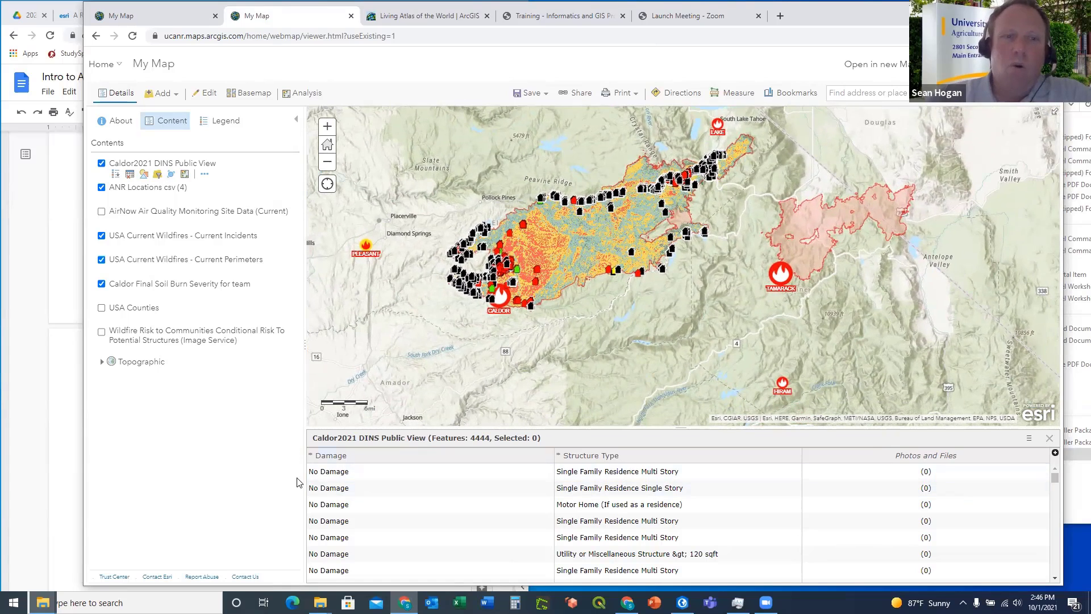
pyautogui.click(328, 490)
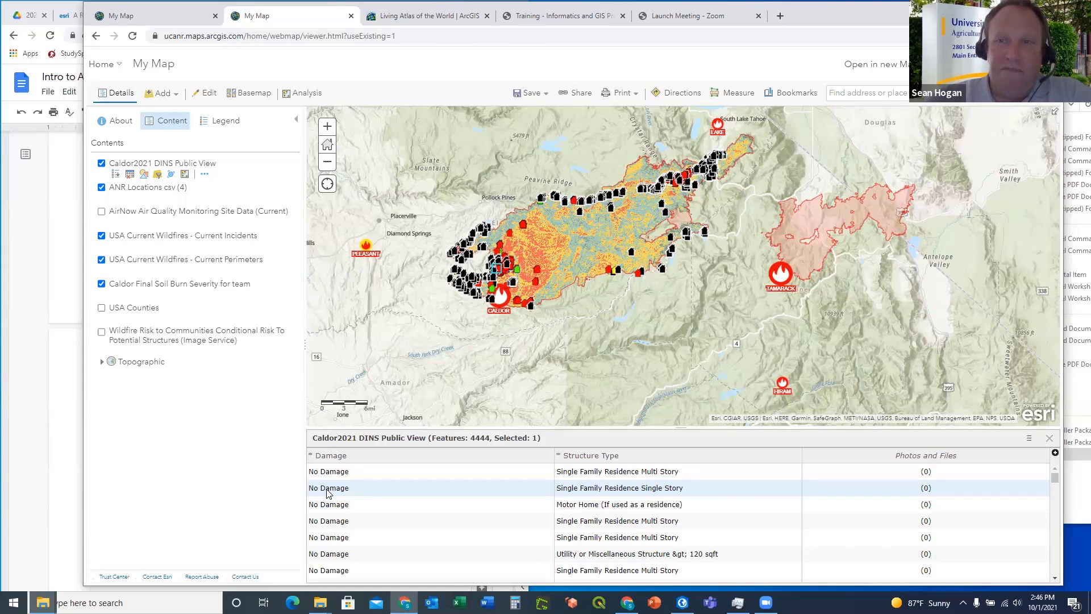
pyautogui.click(328, 492)
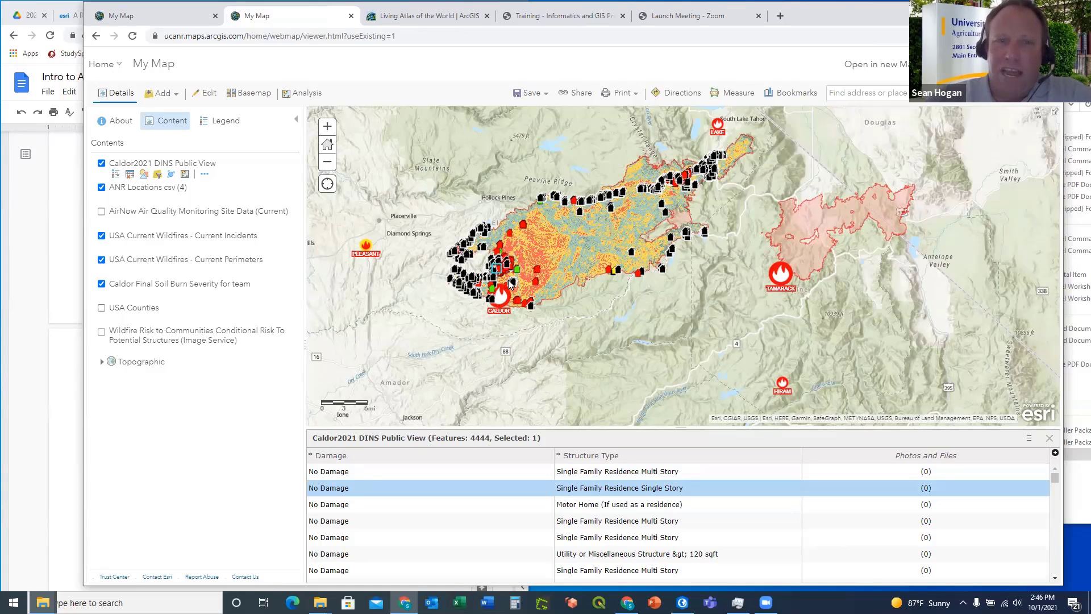
pyautogui.moveTo(612, 226); pyautogui.dragTo(623, 251)
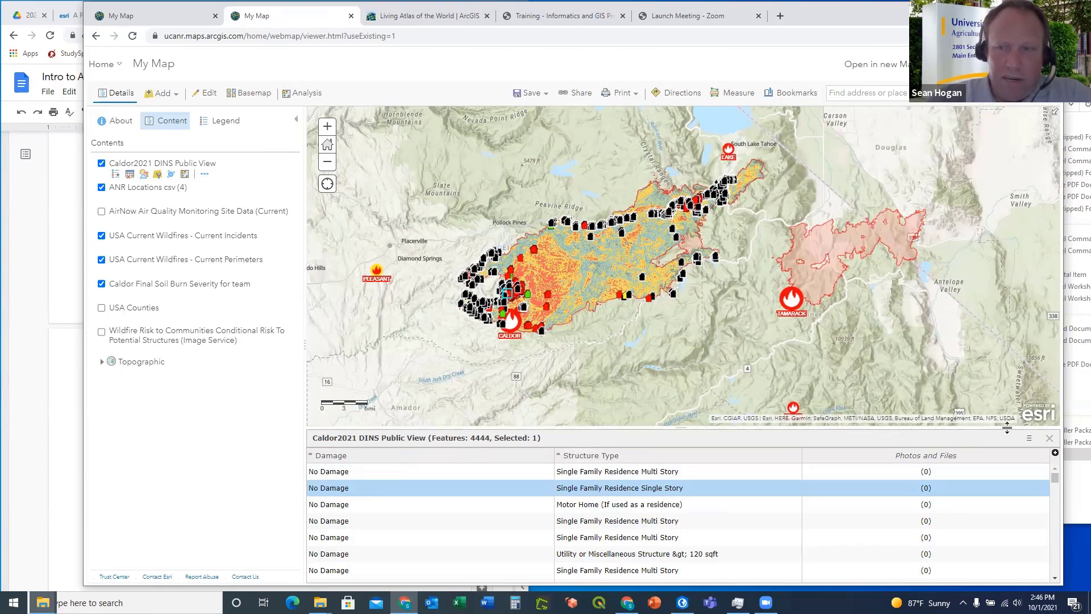
# Clear the record selection and close the attribute table of Caldor2021 DINS Public View
pyautogui.click(1029, 437)
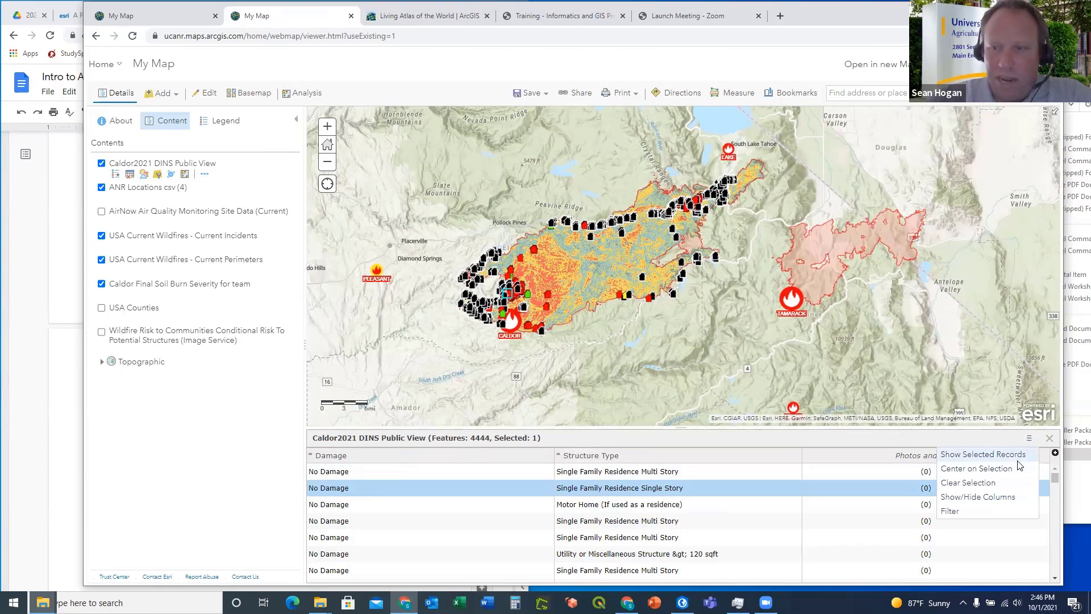
pyautogui.click(989, 483)
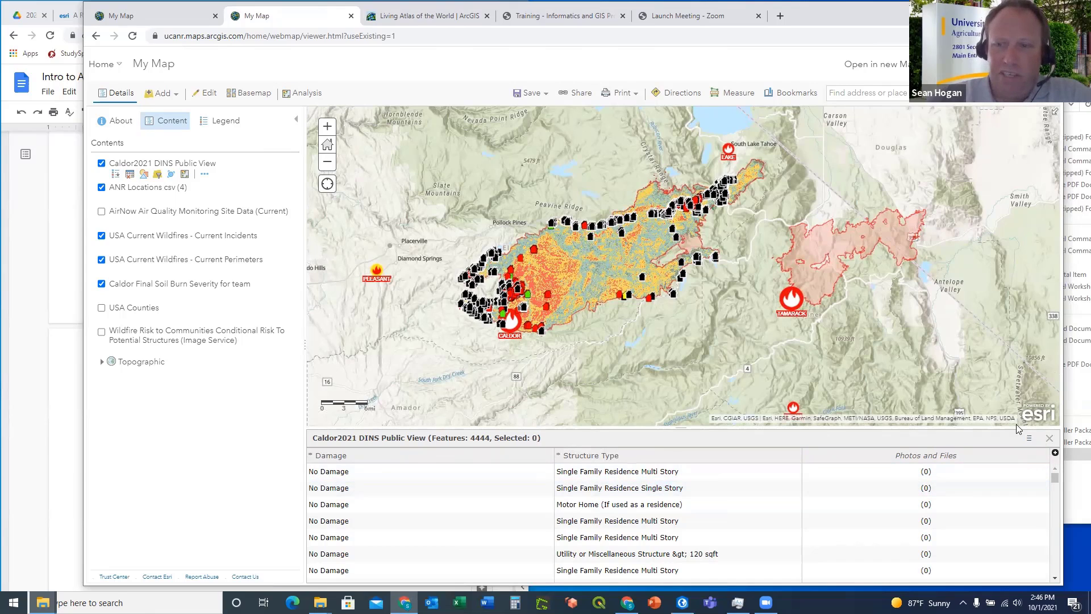
pyautogui.click(1050, 439)
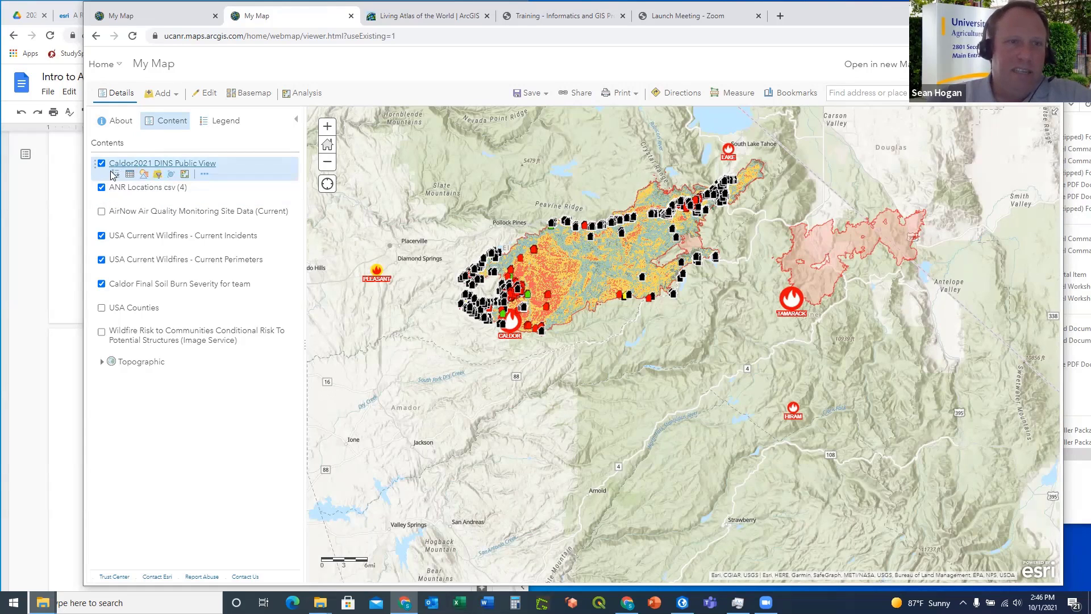
# Start a filter on Caldor2021 DINS Public View with the expression Damage is Affected (1-9%)
pyautogui.click(159, 174)
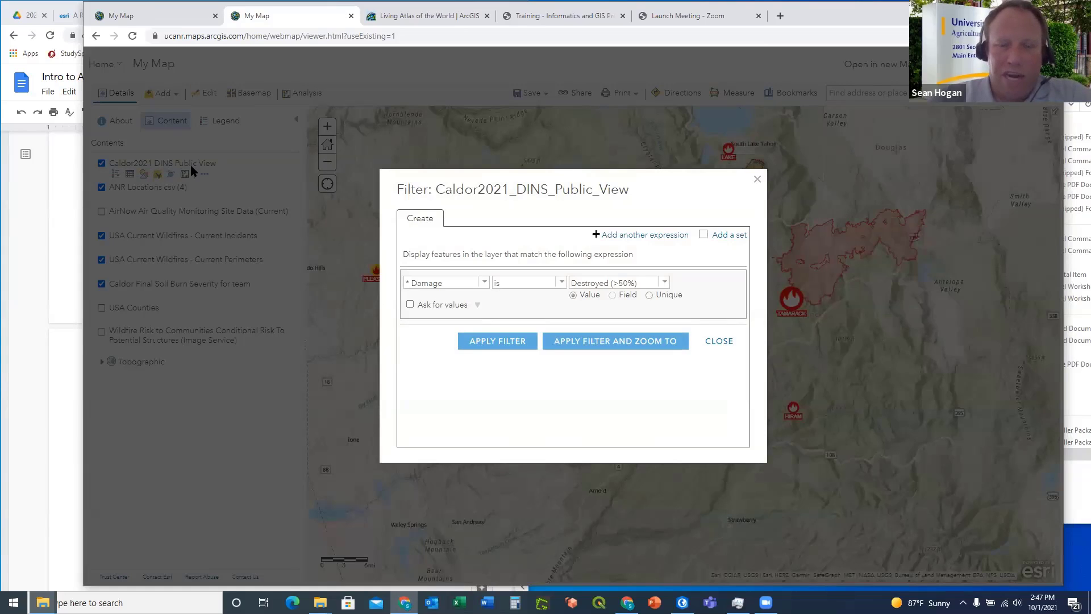
pyautogui.click(484, 283)
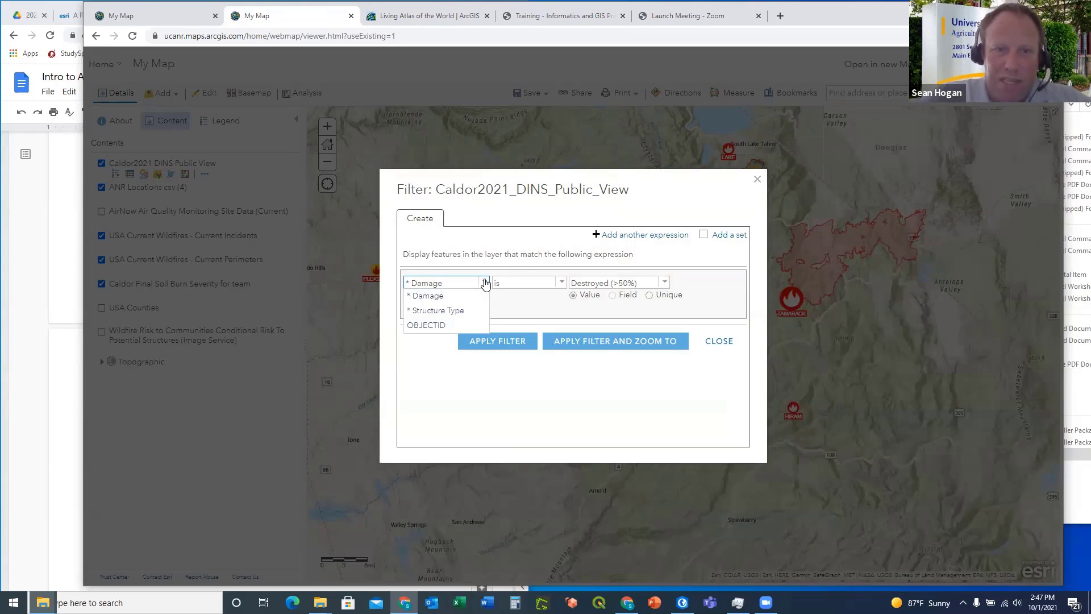
pyautogui.click(441, 297)
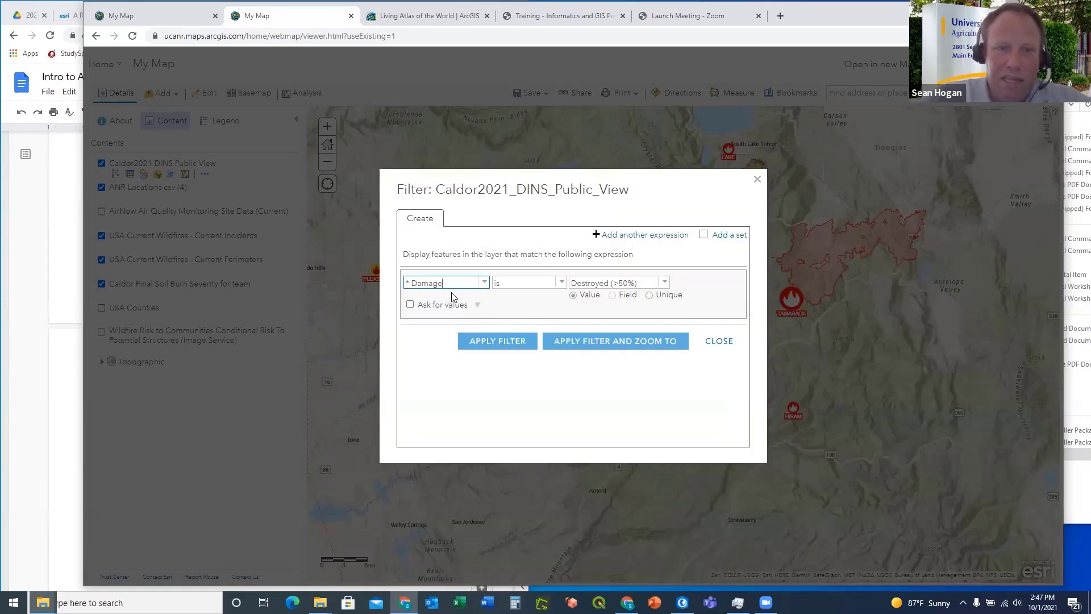
pyautogui.click(664, 283)
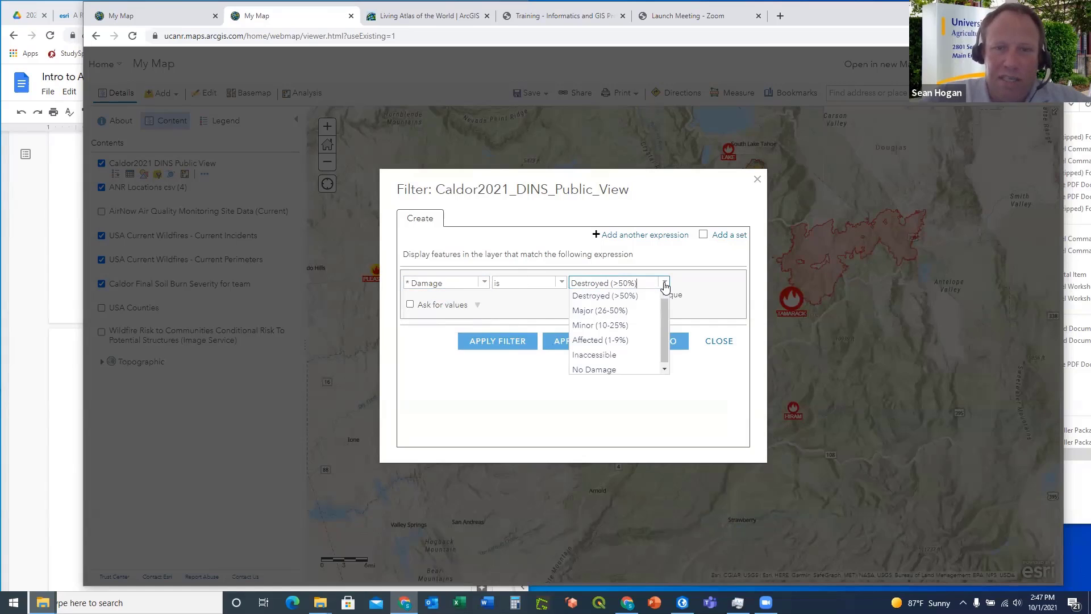
pyautogui.click(606, 341)
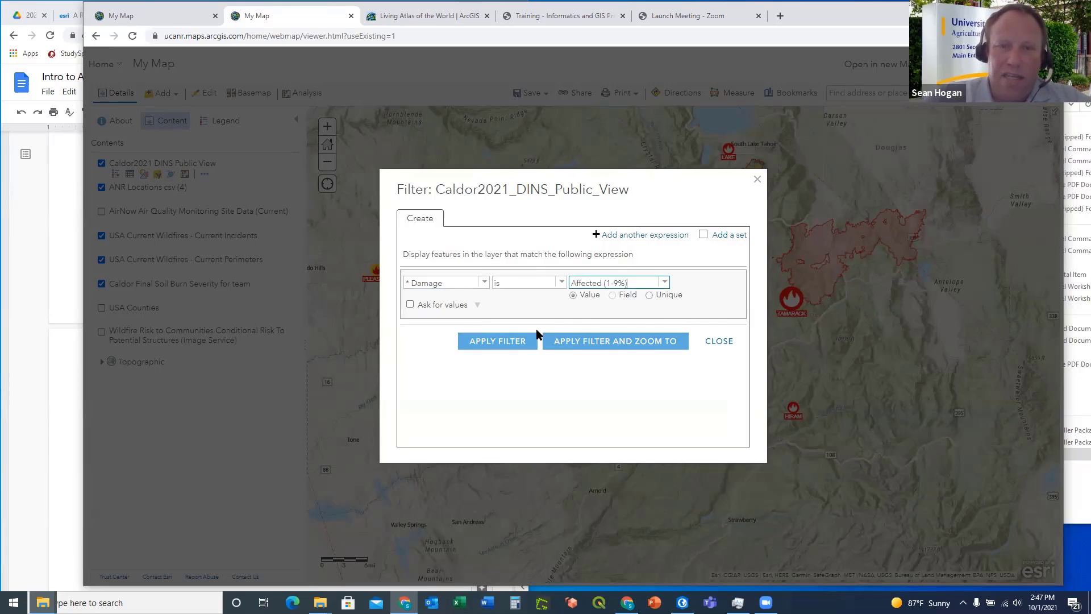
# Add a second expression, Structure Type is Single Family Residence Single Story, and apply the filter without zooming to the results
pyautogui.click(632, 236)
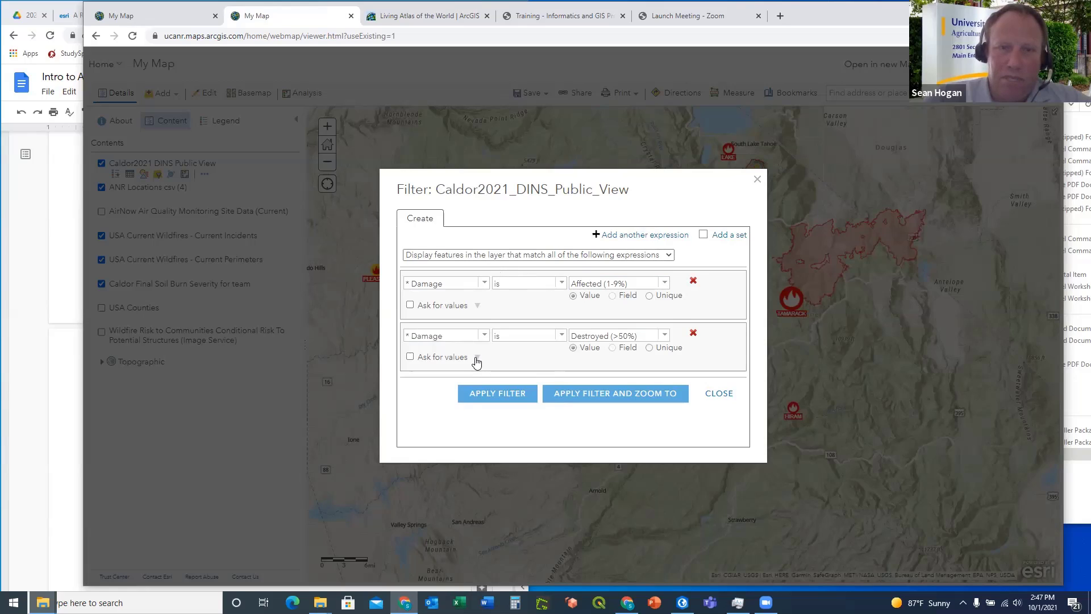
pyautogui.click(484, 339)
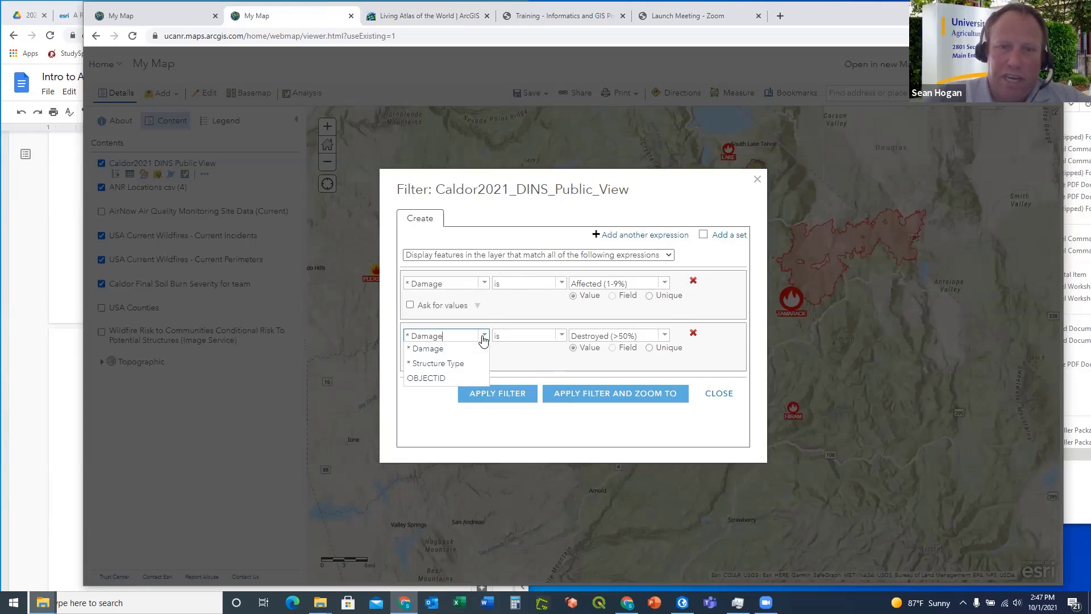
pyautogui.click(451, 362)
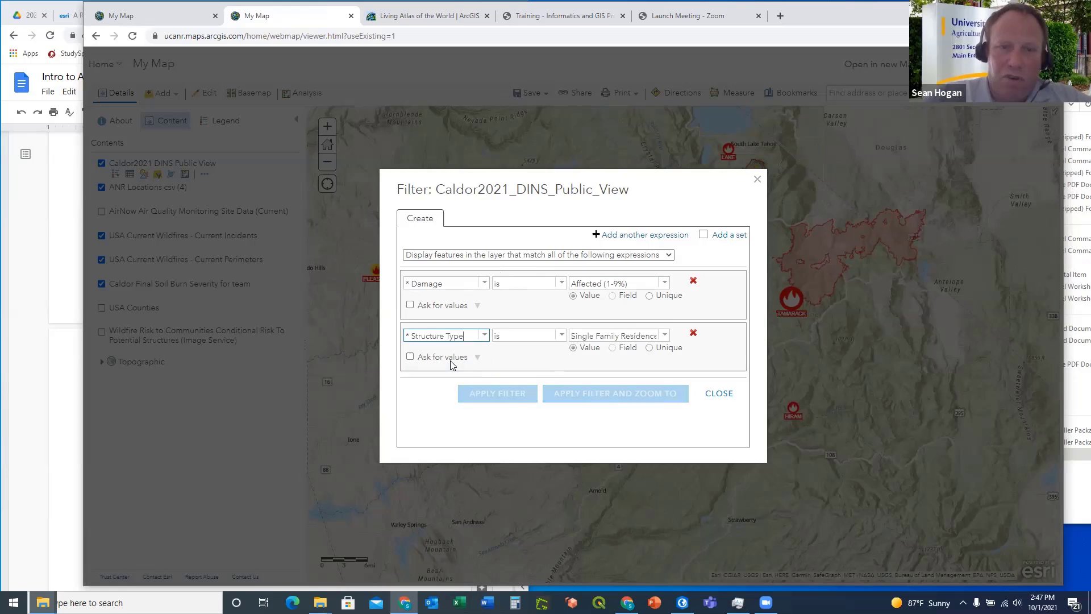
pyautogui.click(621, 335)
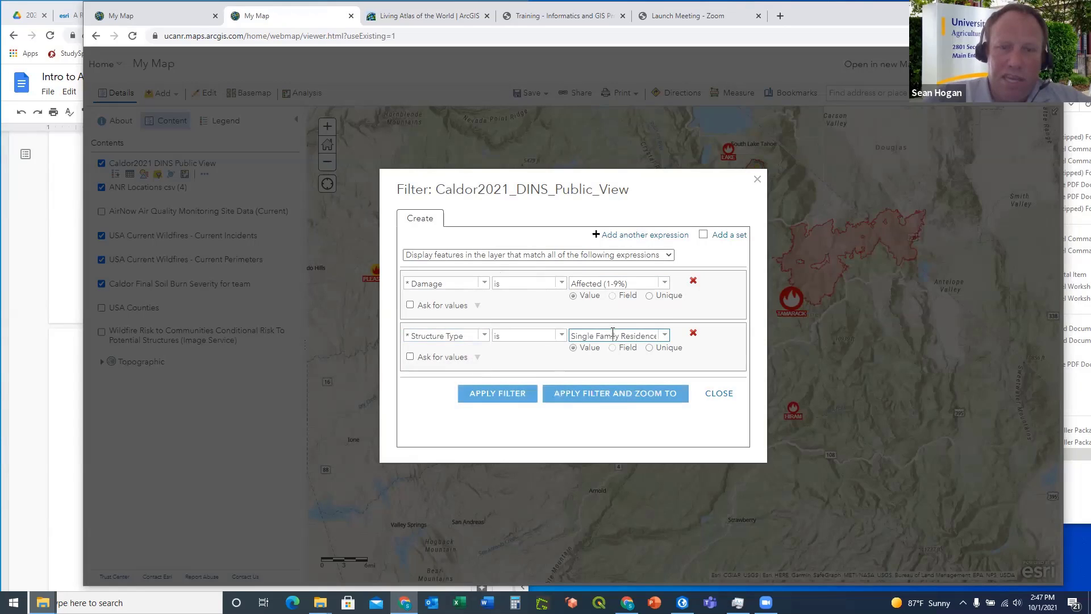
pyautogui.click(664, 337)
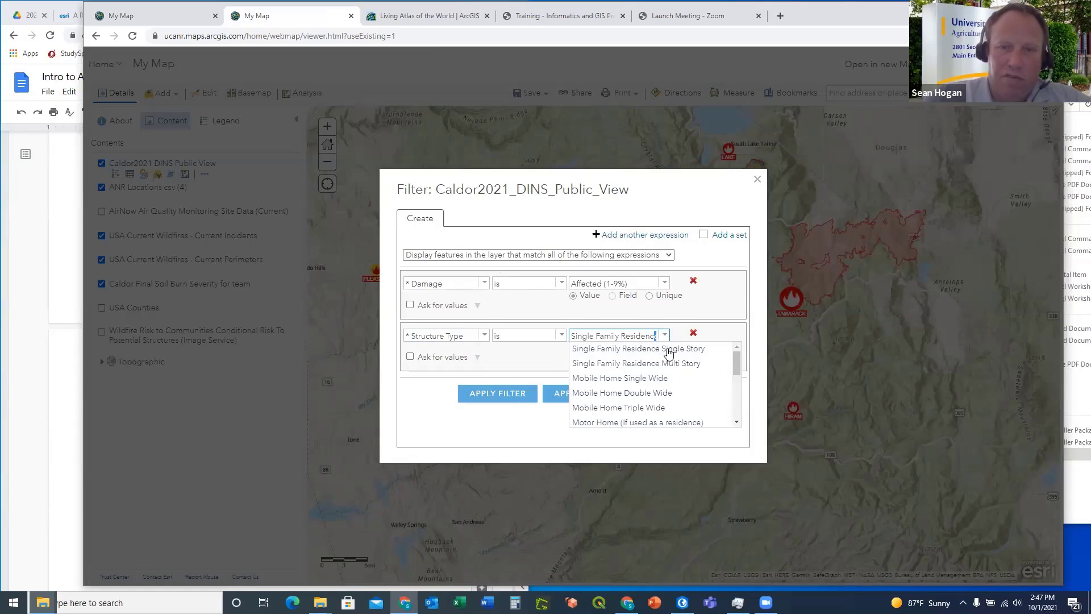
pyautogui.click(631, 350)
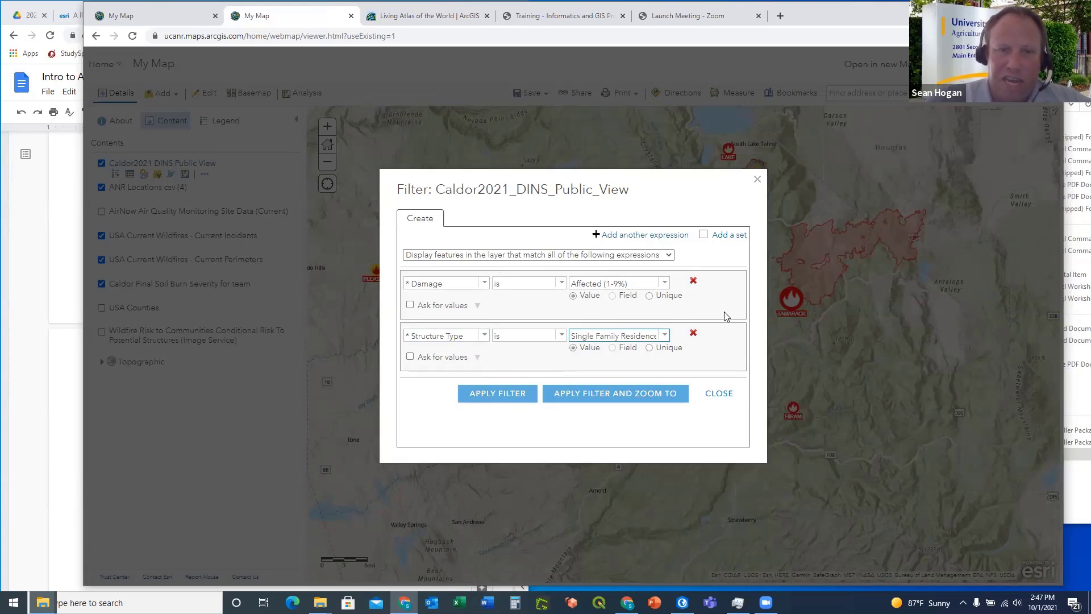
pyautogui.click(494, 394)
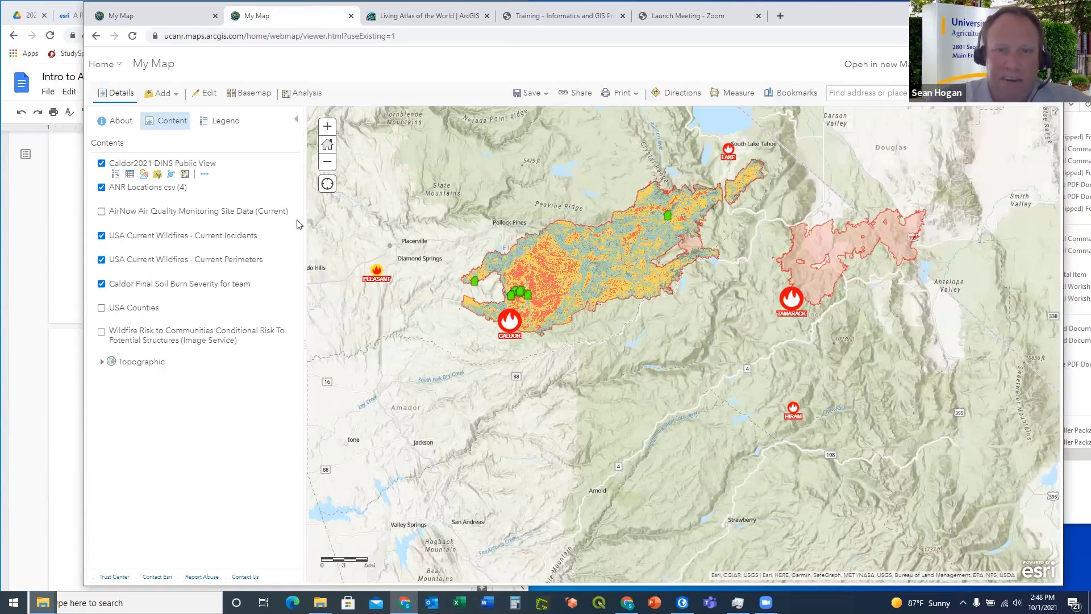
# Check the filtered records in the attribute table of Caldor2021 DINS Public View, close it, and view the remaining structures on the map
pyautogui.click(130, 175)
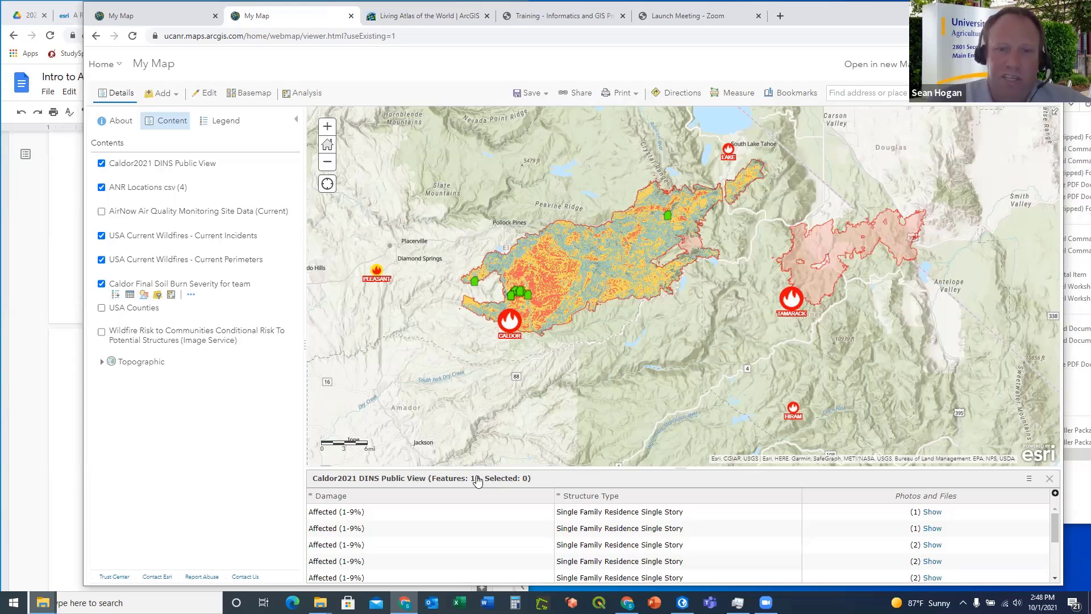
pyautogui.click(1050, 479)
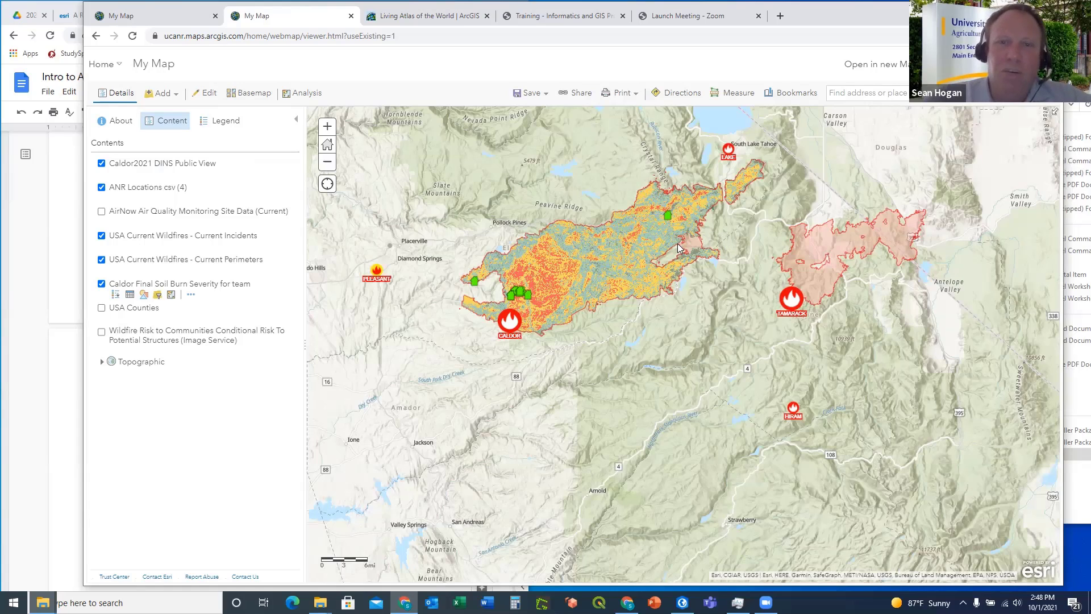
pyautogui.moveTo(682, 260); pyautogui.dragTo(656, 286)
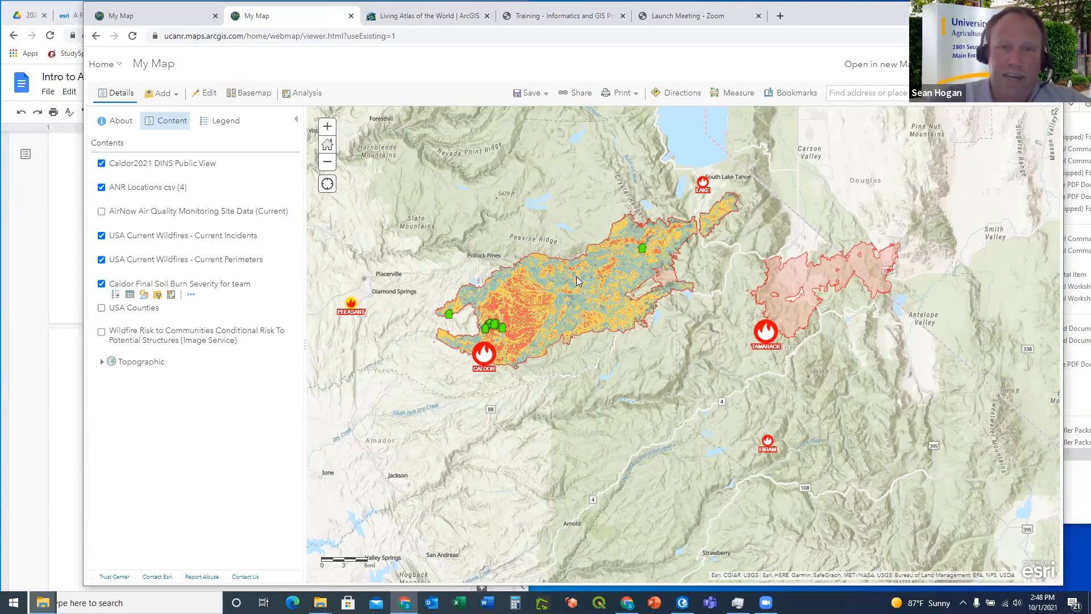
# Set up the Join Features analysis with Caldor2021_DINS_Public_View as target, USA Counties as join layer, and the Intersects spatial relationship
pyautogui.click(307, 94)
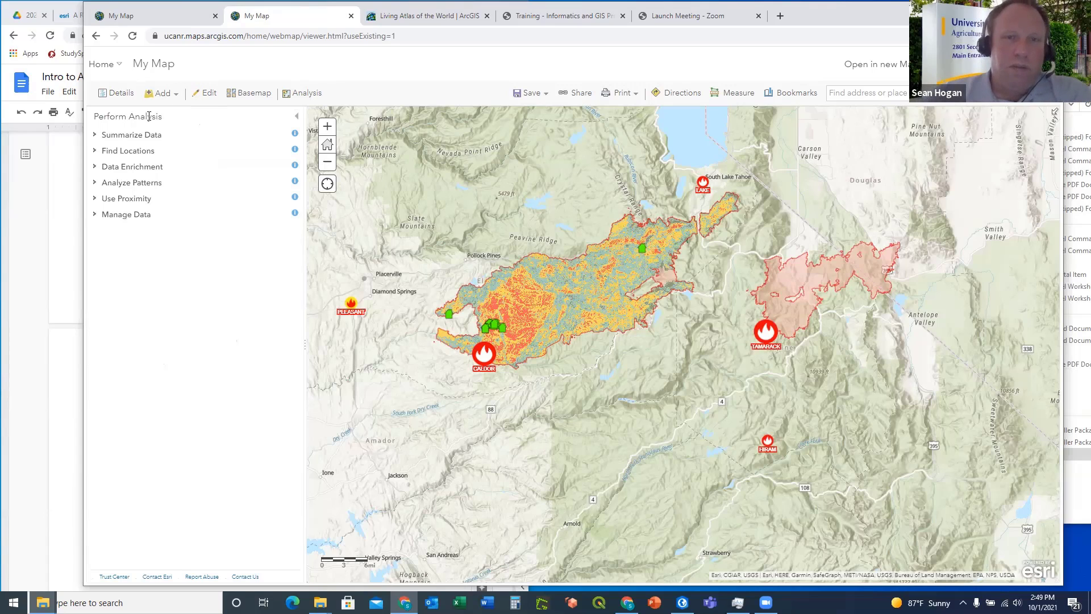
pyautogui.click(95, 138)
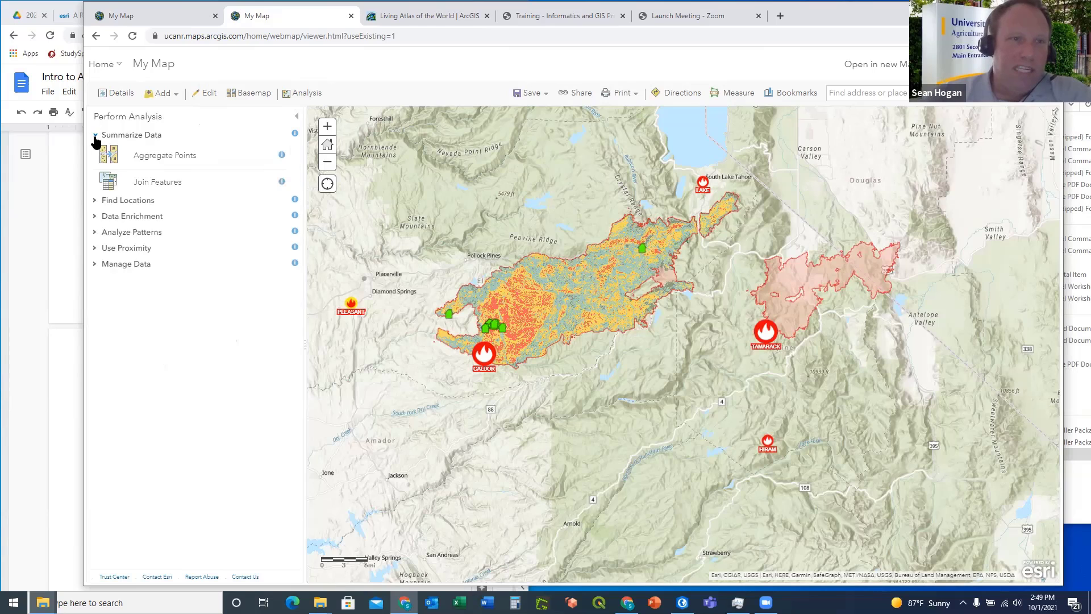
pyautogui.click(158, 184)
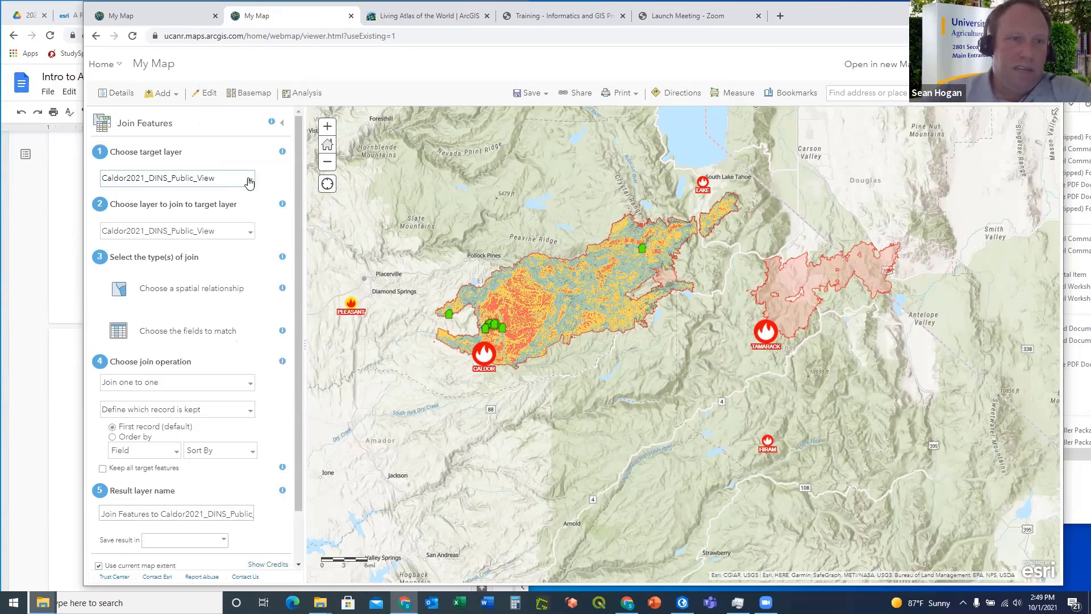
pyautogui.click(251, 232)
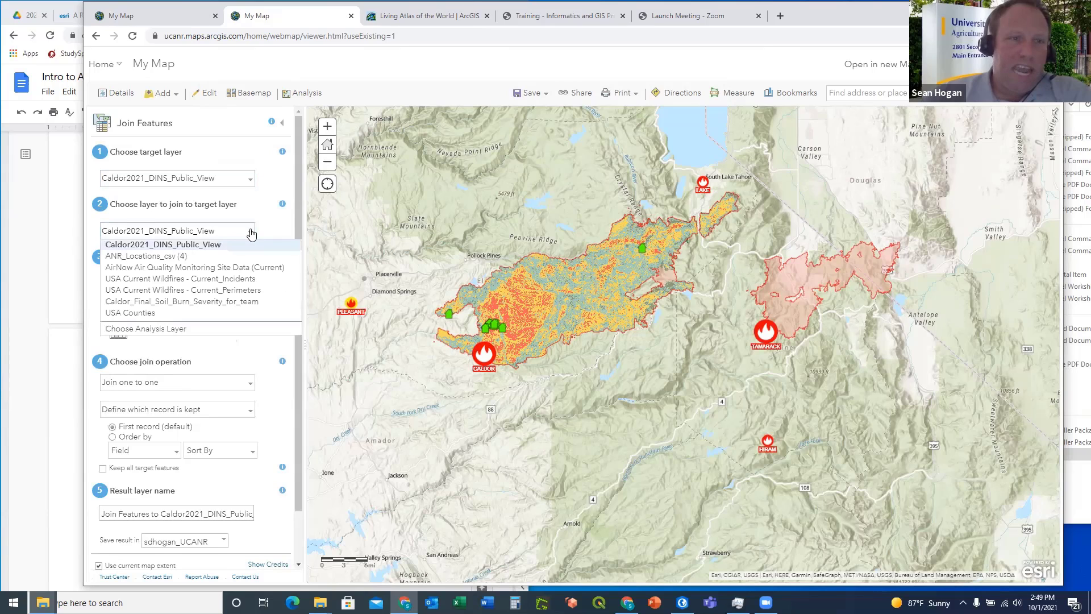
pyautogui.click(143, 314)
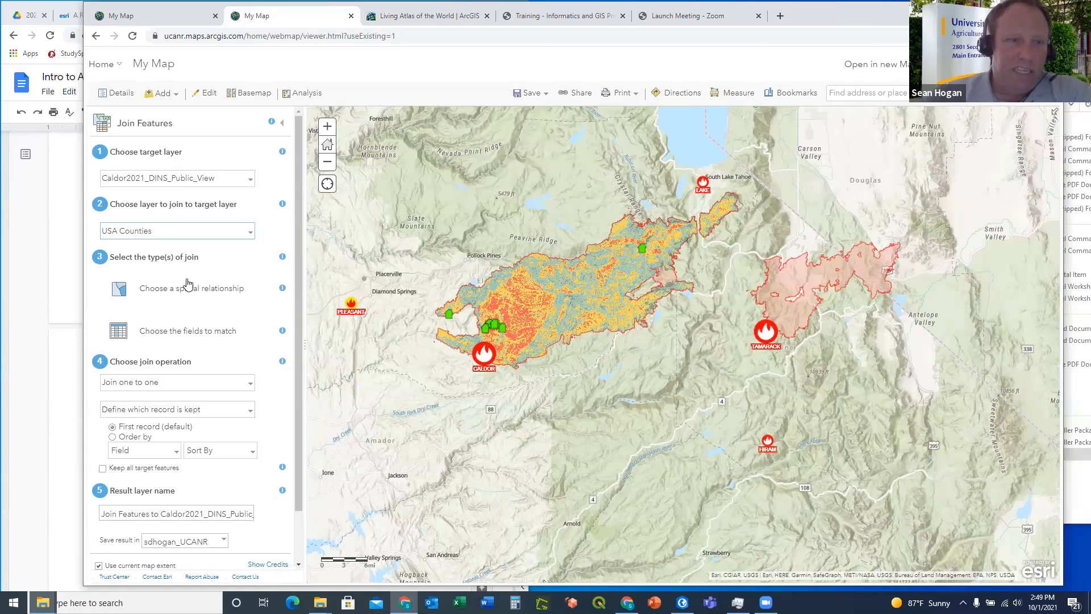
pyautogui.click(177, 295)
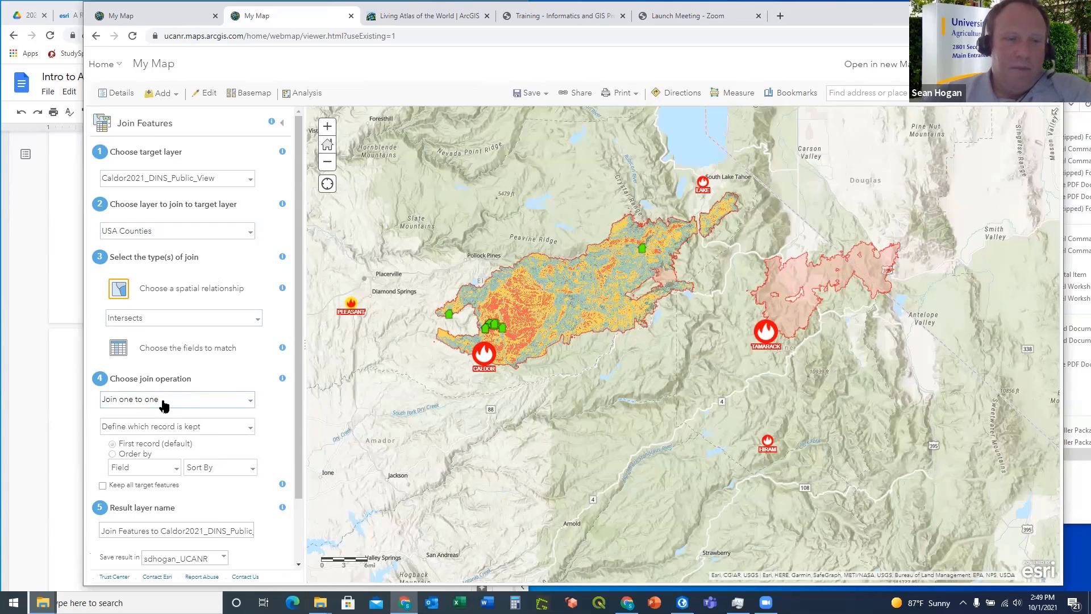
pyautogui.scroll(-3, 195, 435)
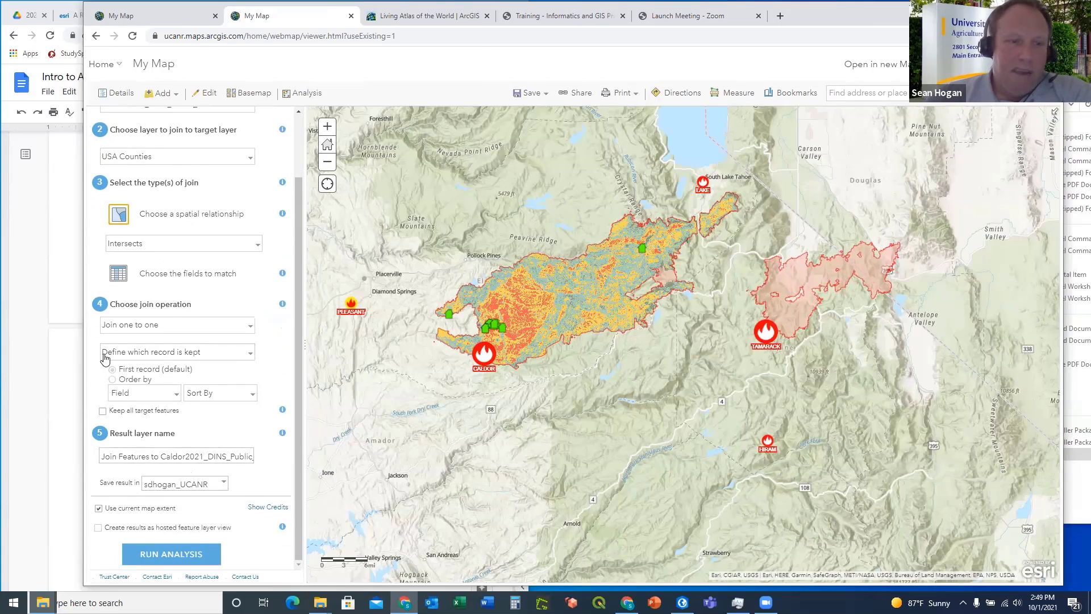
# Switch to the Intro to ArcGIS Online Exercise document and review the Filter, Data Enrichment and Join Layers instructions
pyautogui.click(49, 349)
pyautogui.scroll(-7, 152, 368)
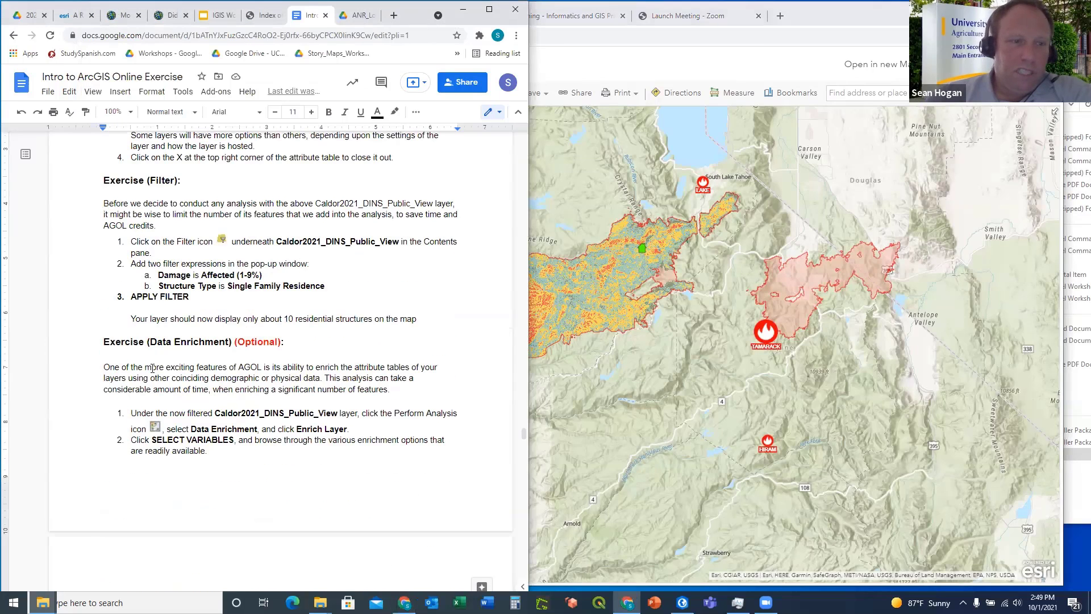
pyautogui.scroll(-6, 215, 334)
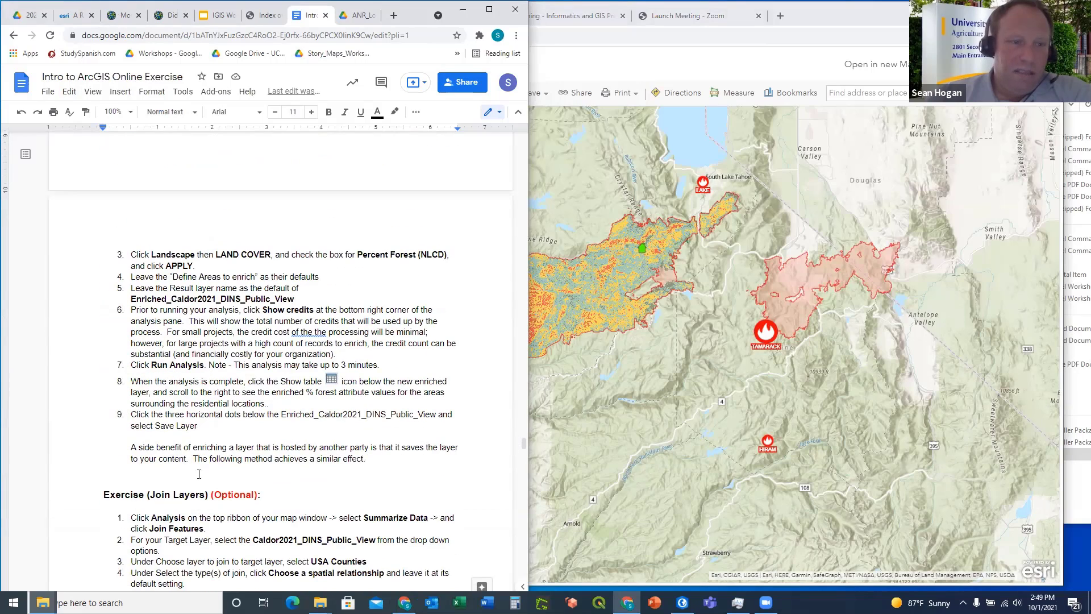
pyautogui.scroll(4, 241, 384)
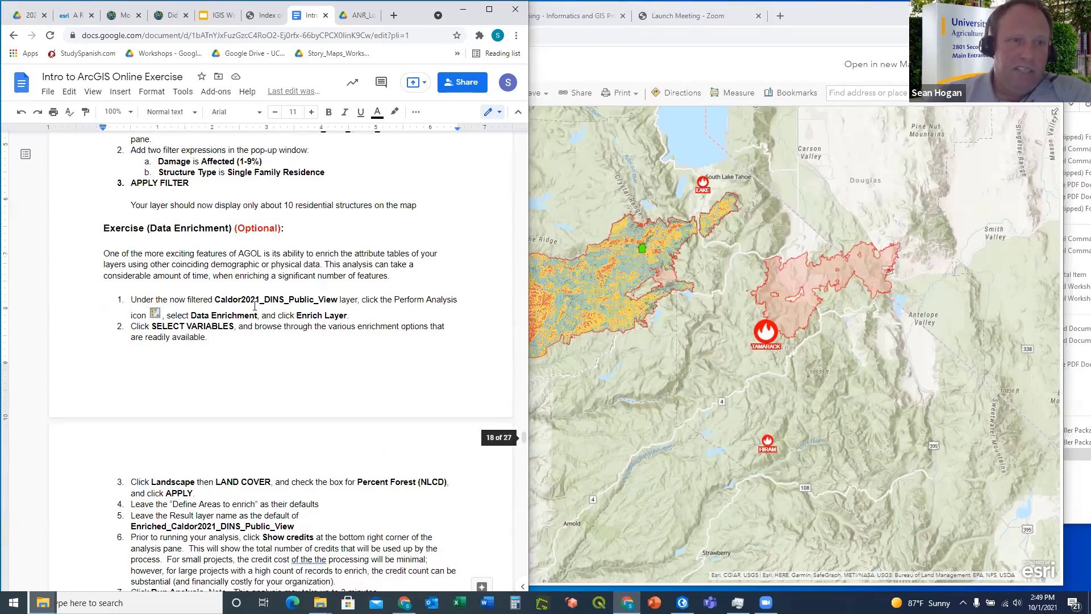
pyautogui.scroll(2, 289, 238)
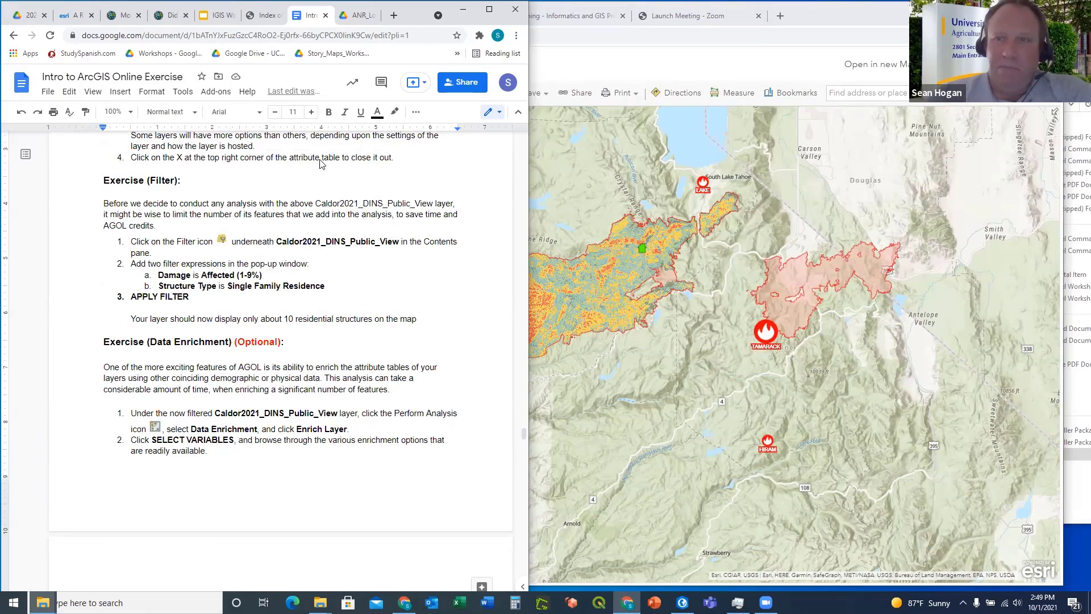
# Return to the web map and leave Join Features for the list of analysis tools without running the analysis
pyautogui.click(618, 69)
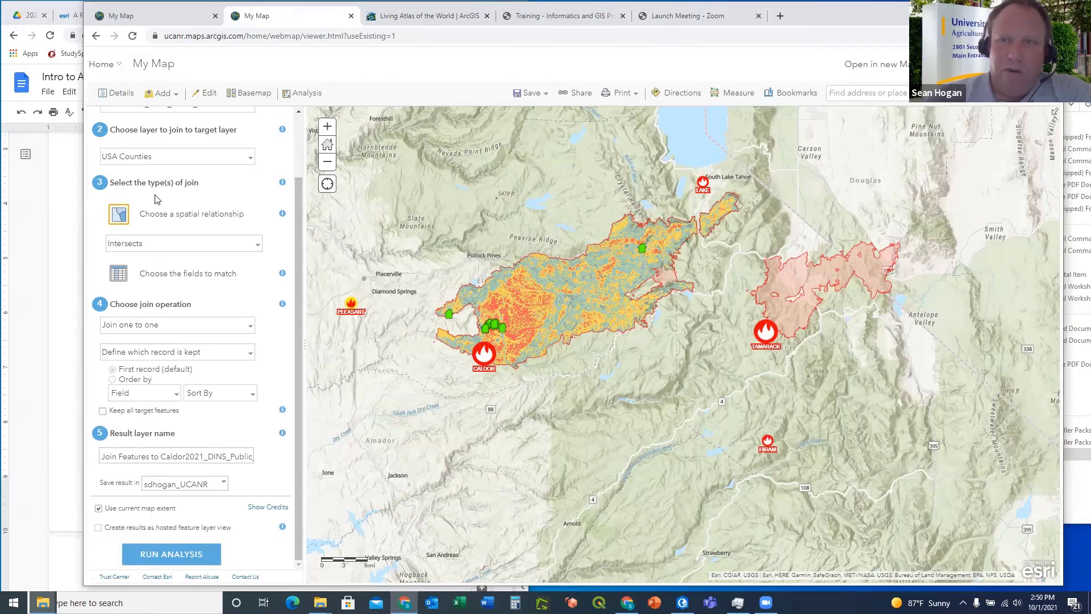
pyautogui.scroll(1, 257, 211)
pyautogui.scroll(2, 256, 211)
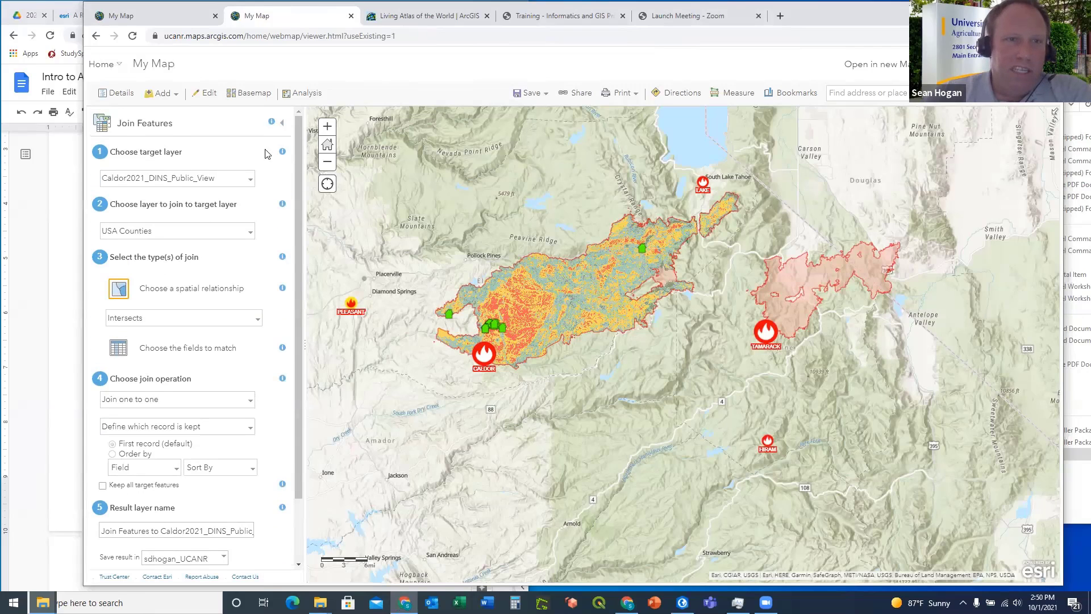
pyautogui.click(283, 125)
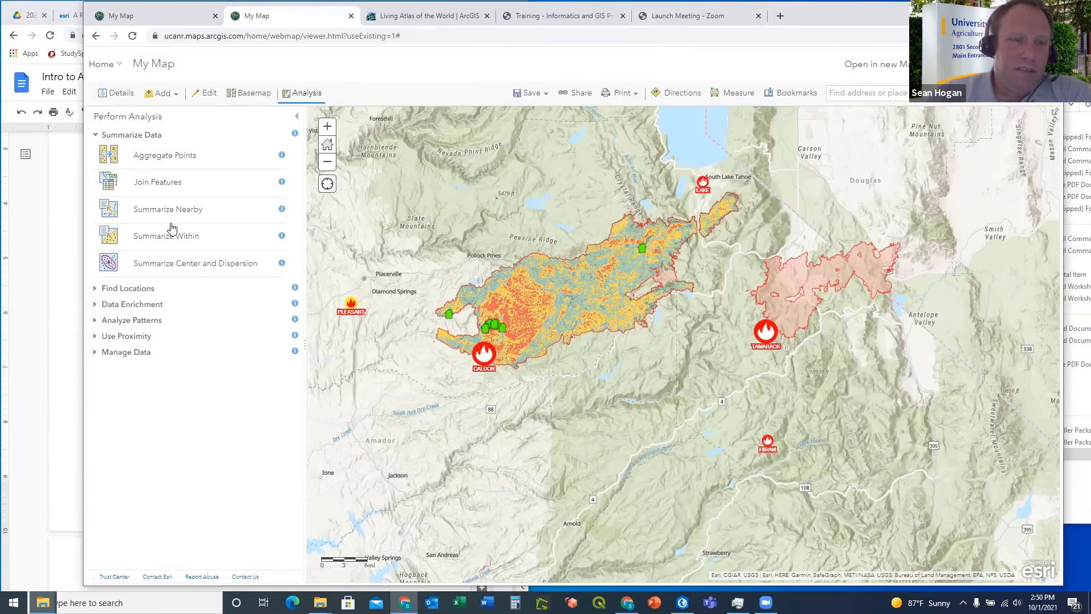
# Start an Enrich Layer analysis from the Data Enrichment tools with Caldor2021_DINS_Public_View as the layer to enrich
pyautogui.click(100, 135)
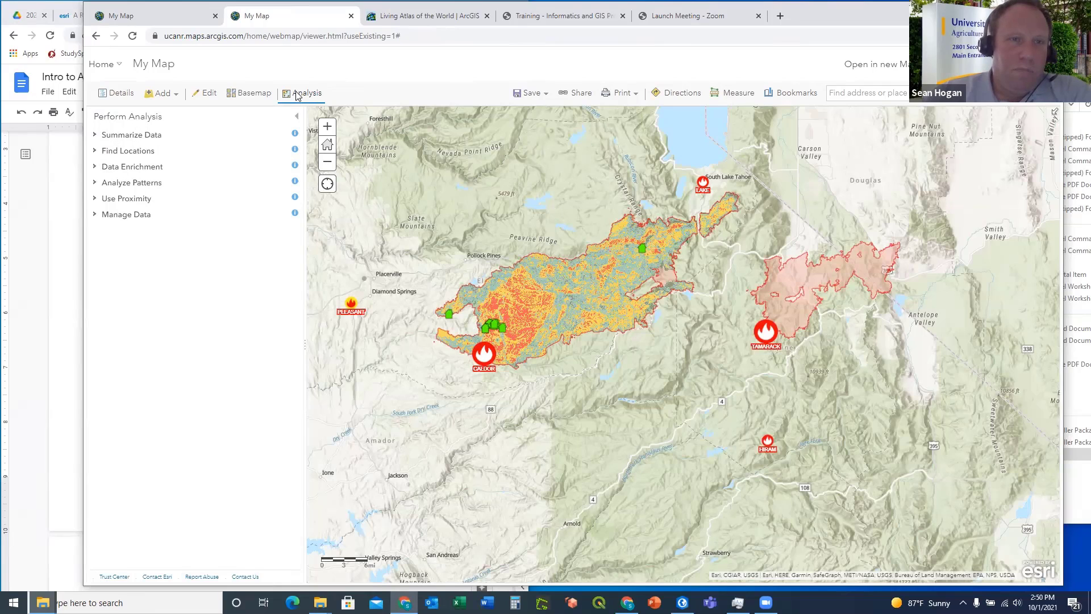
pyautogui.click(96, 168)
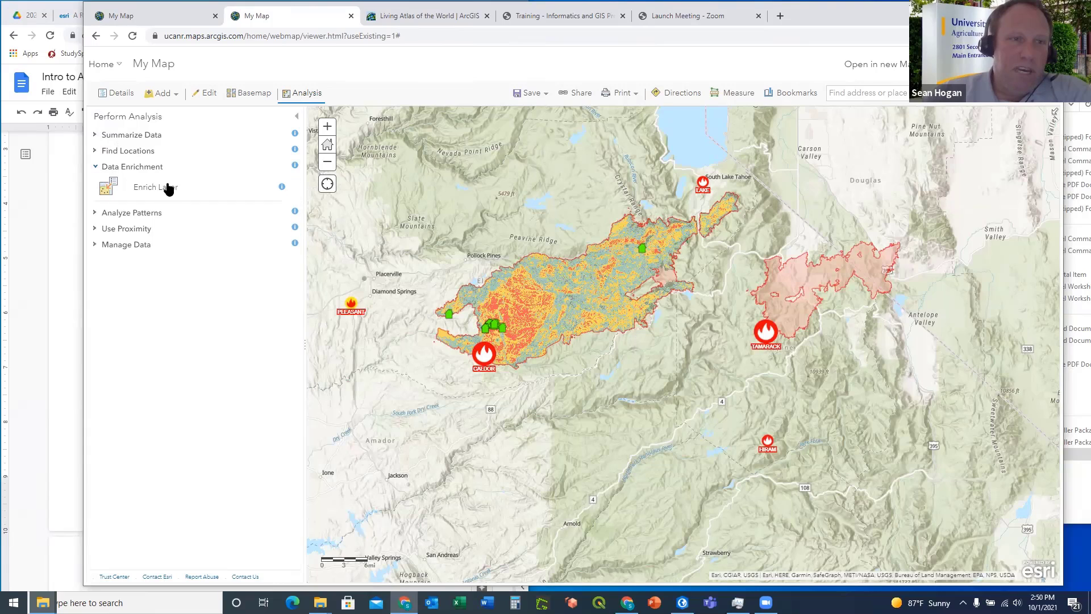
pyautogui.click(167, 192)
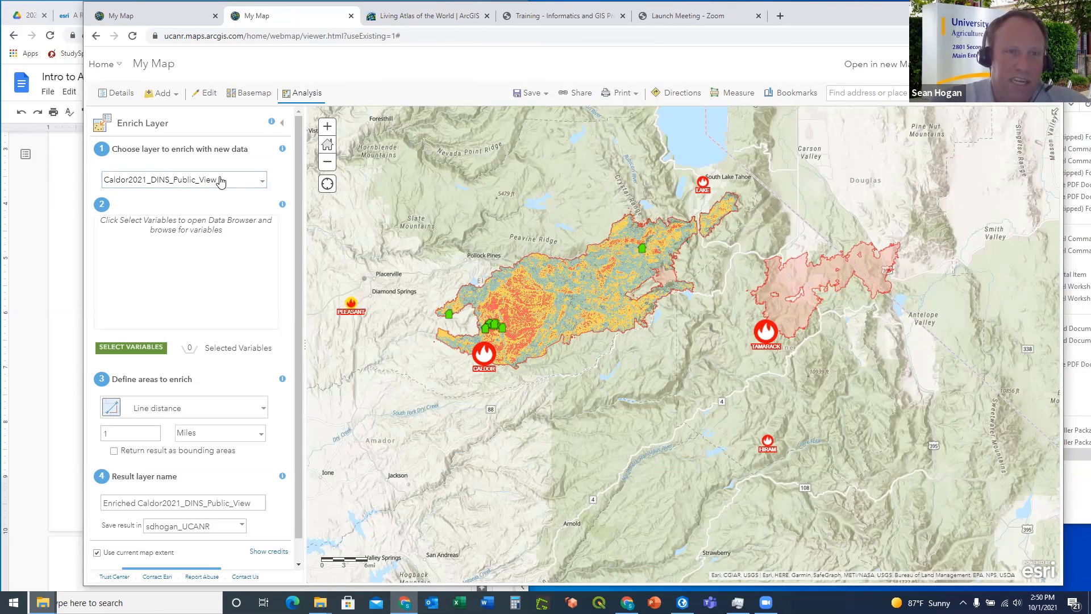
pyautogui.click(265, 182)
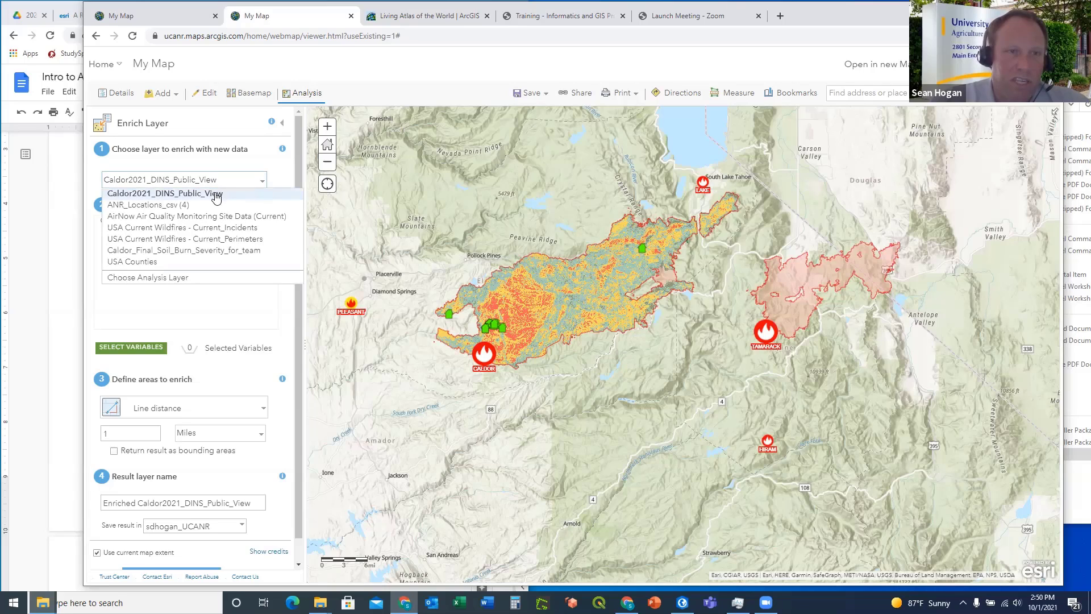
pyautogui.click(193, 194)
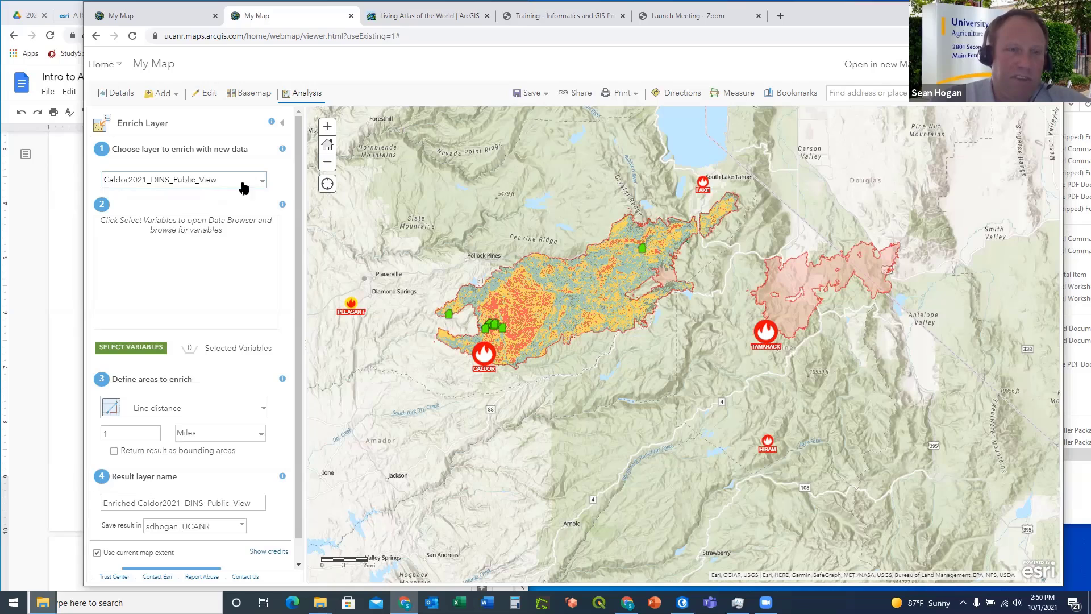
# Add the Percent of Forest (NLCD) variable from the Land Cover group of the Landscape category to the enrichment
pyautogui.click(130, 349)
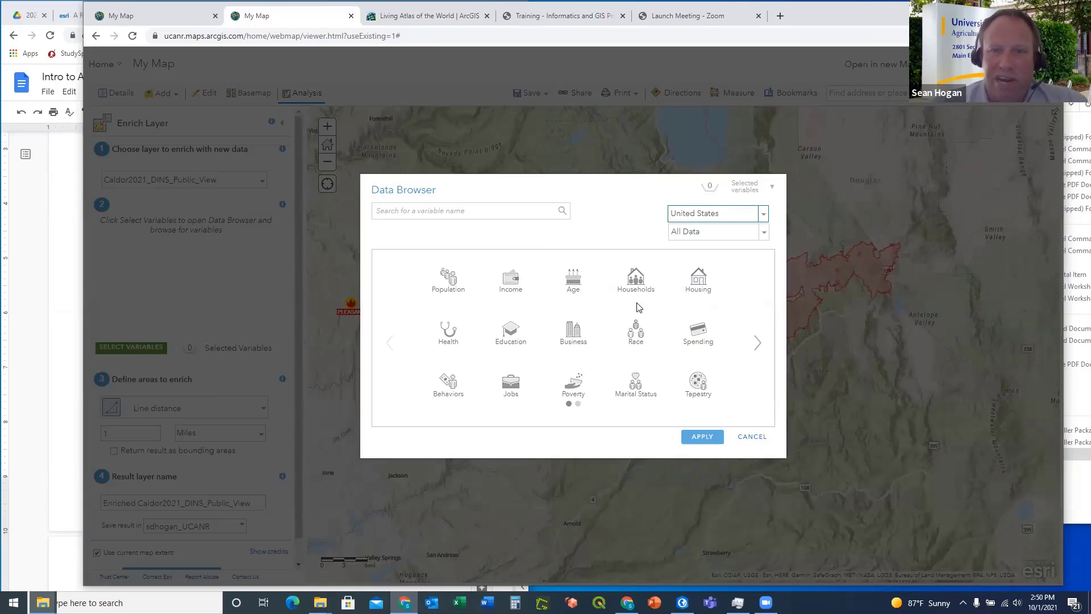
pyautogui.click(758, 344)
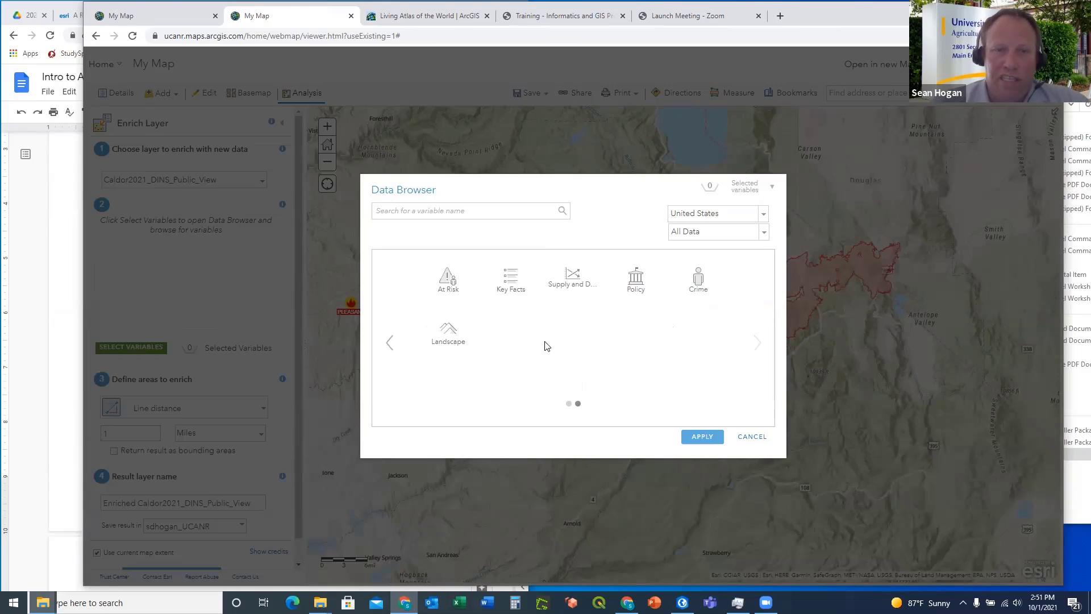
pyautogui.click(447, 339)
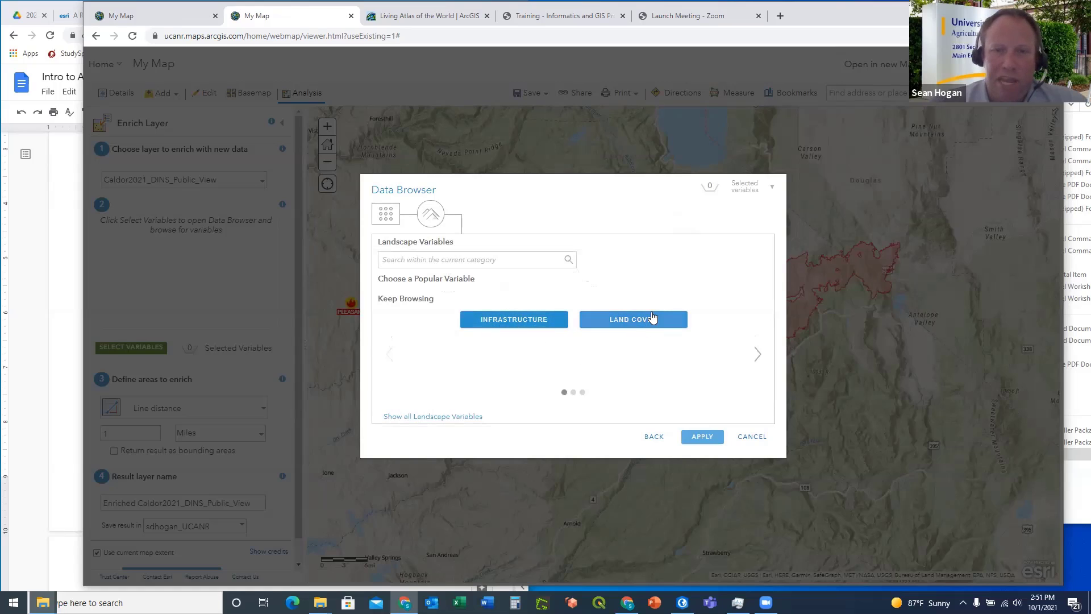
pyautogui.click(631, 321)
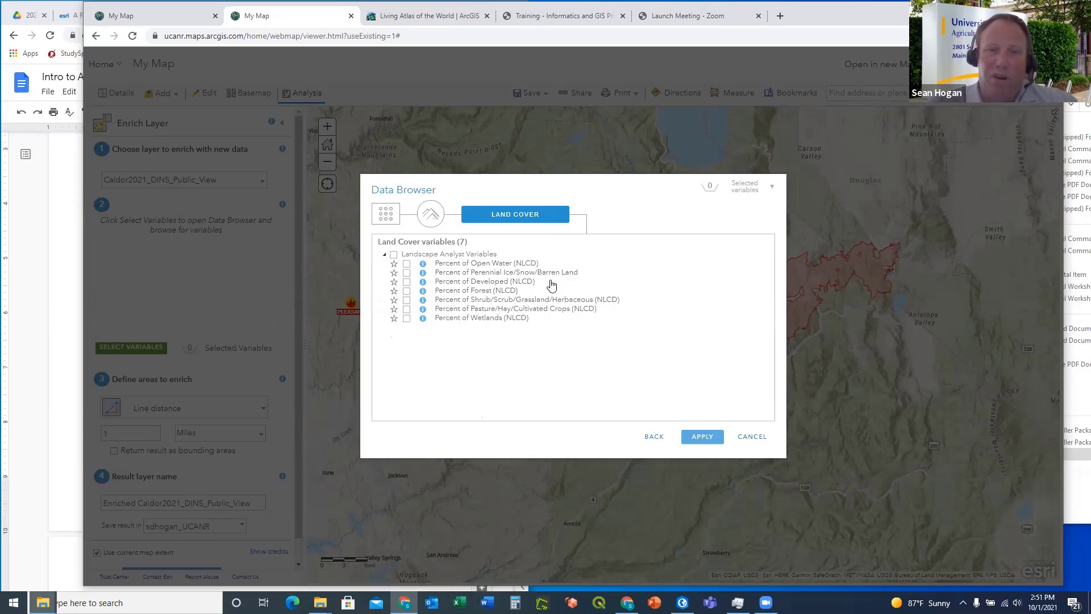
pyautogui.click(406, 291)
pyautogui.click(702, 437)
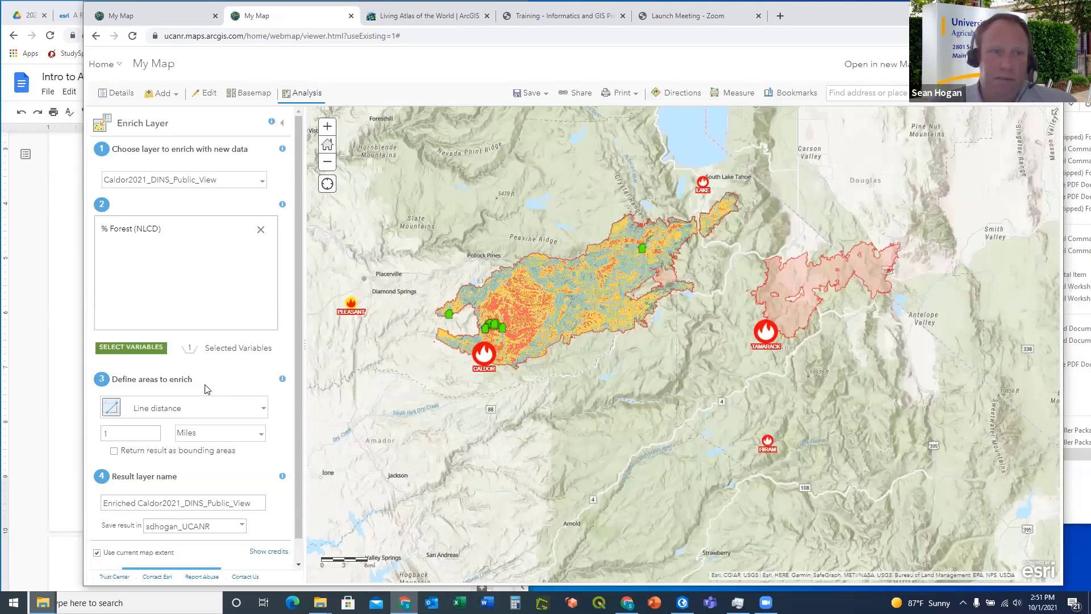
# Define the areas to enrich with a line distance of 100 yards
pyautogui.scroll(-1, 193, 372)
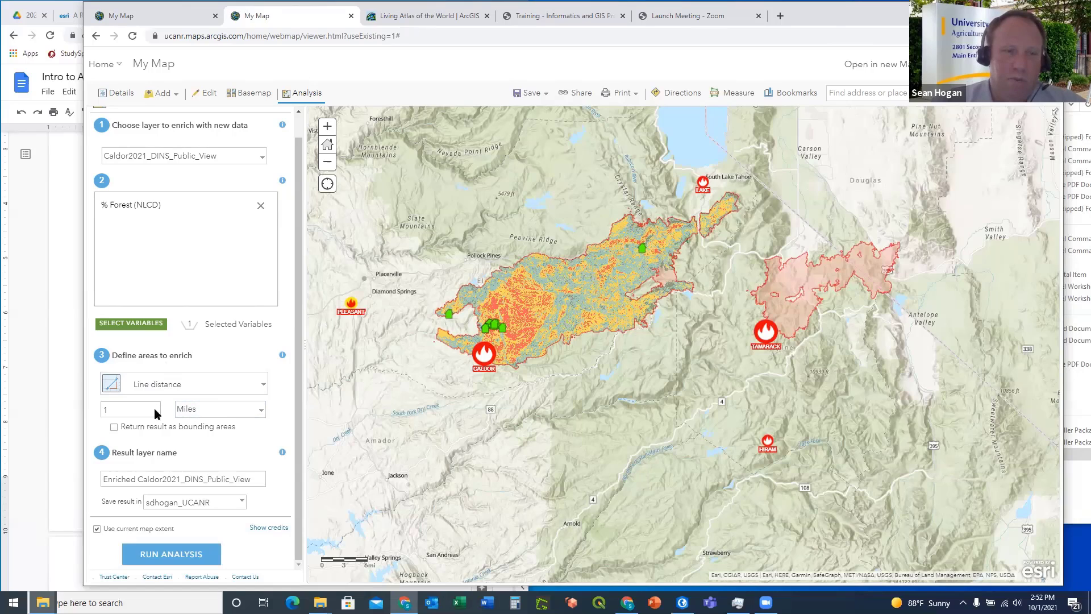
pyautogui.click(262, 412)
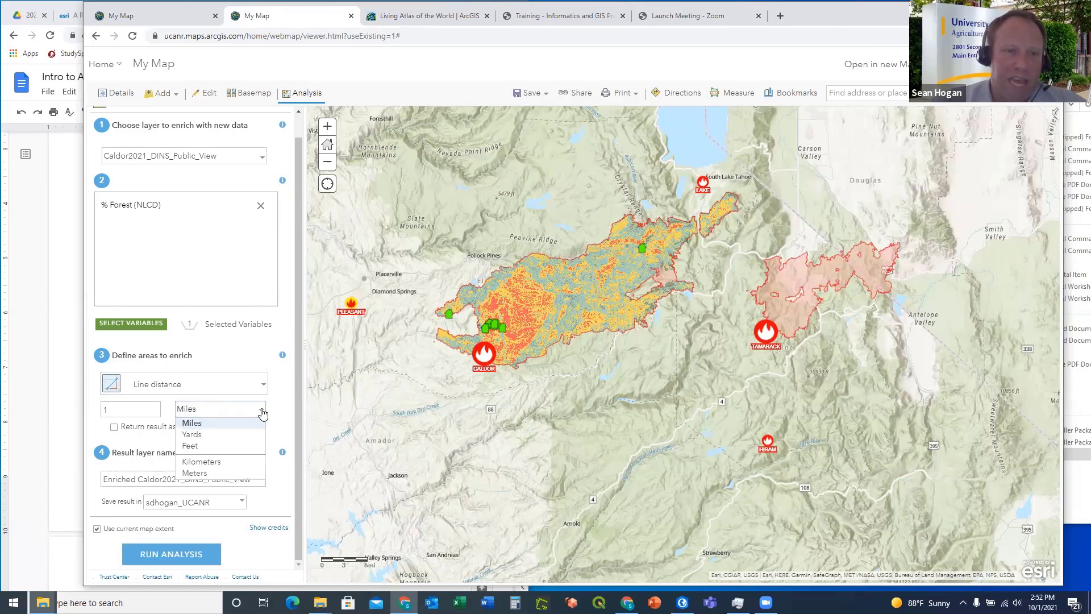
pyautogui.click(205, 435)
pyautogui.click(113, 410)
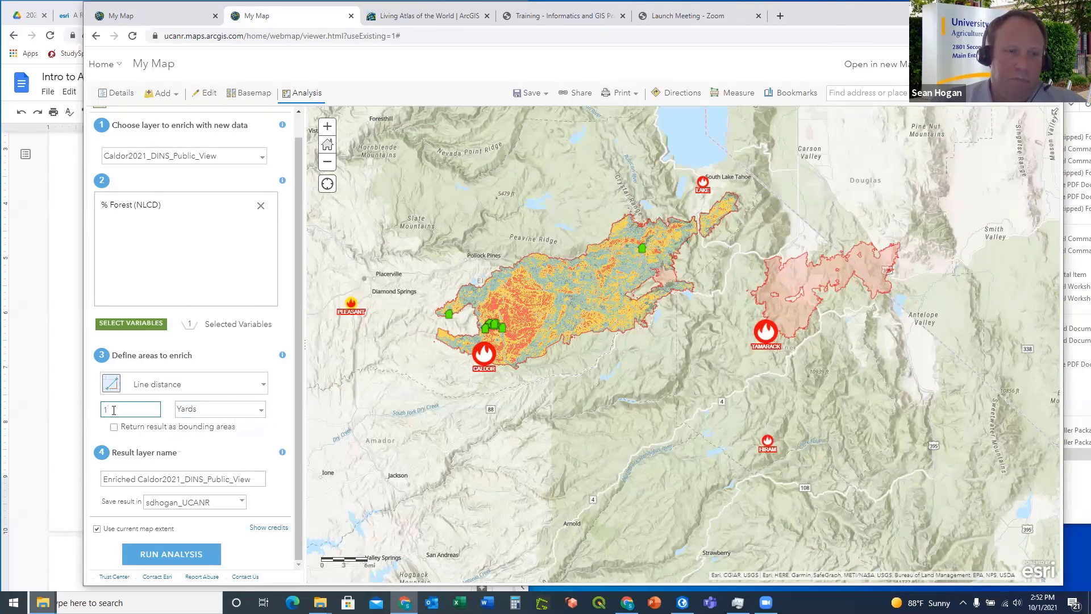
pyautogui.write('00')
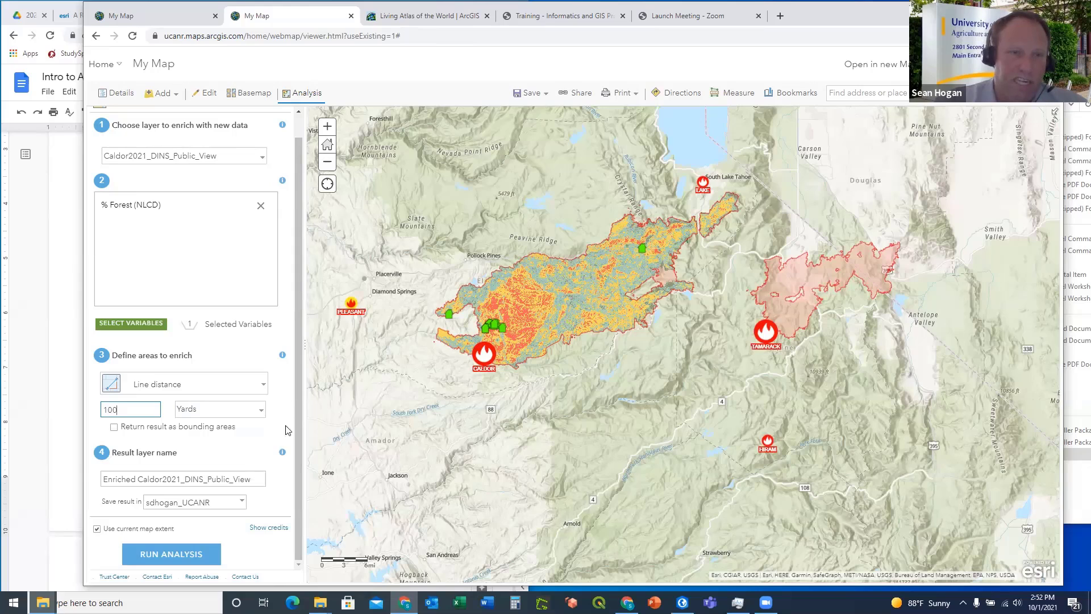
pyautogui.click(254, 524)
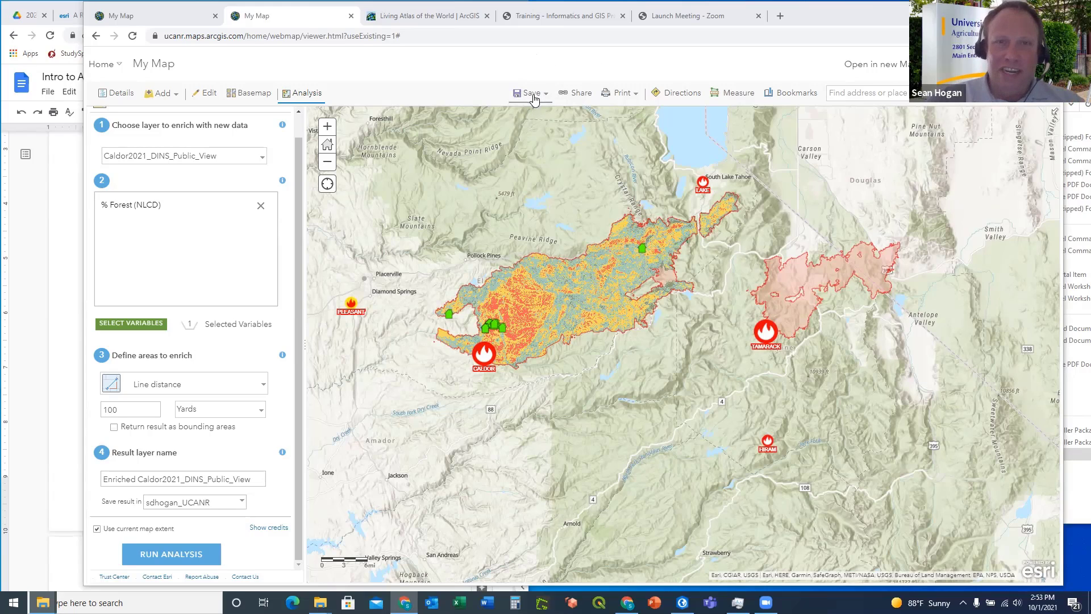
# Begin saving the map as a new copy titled AGOL_Workshop_Practice
pyautogui.click(529, 94)
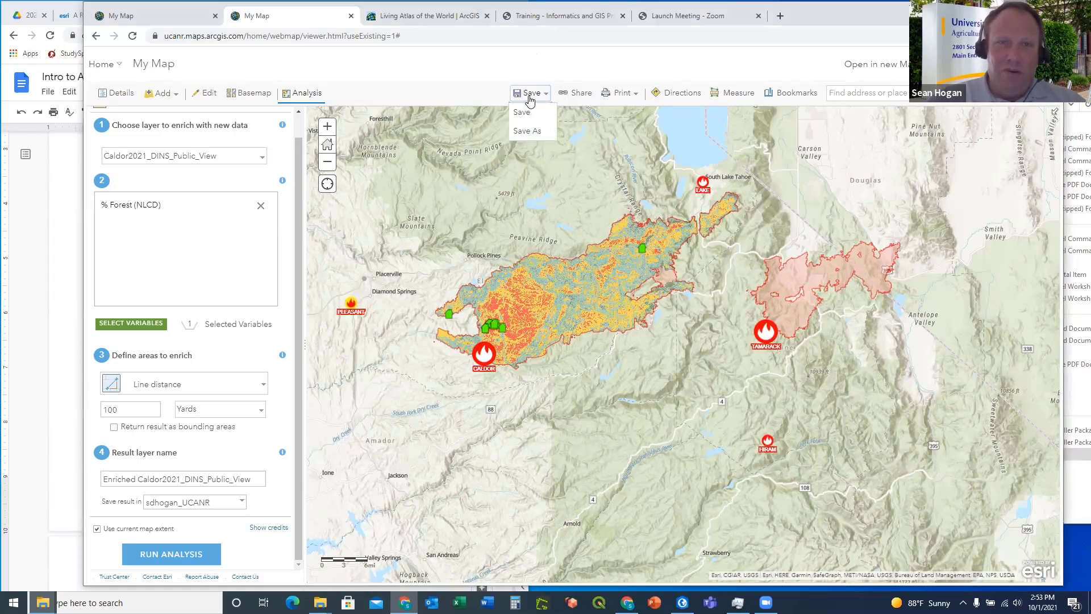
pyautogui.click(526, 132)
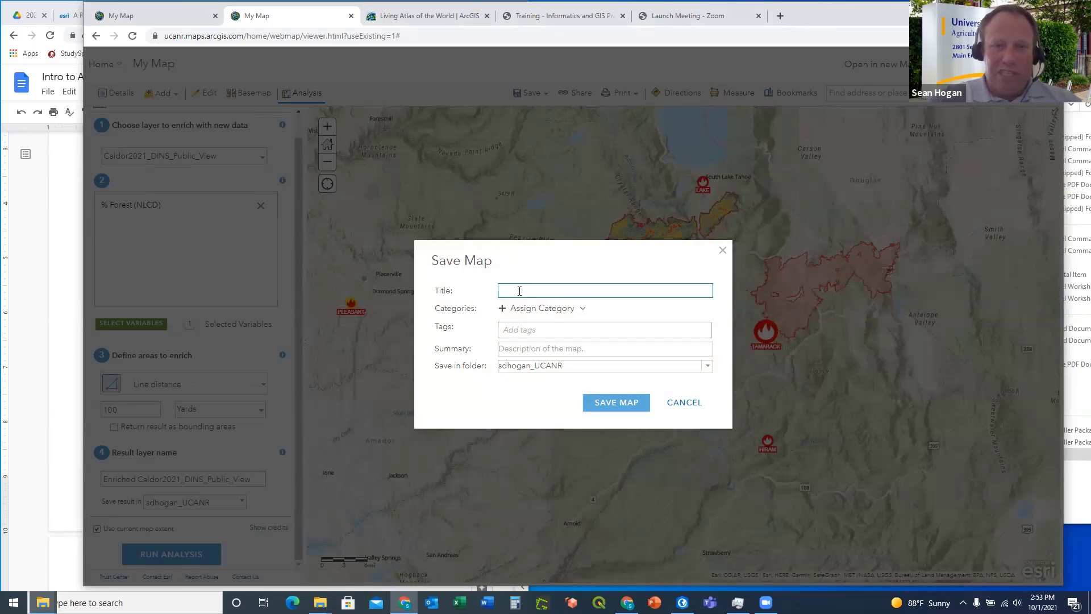
pyautogui.write('AGOL')
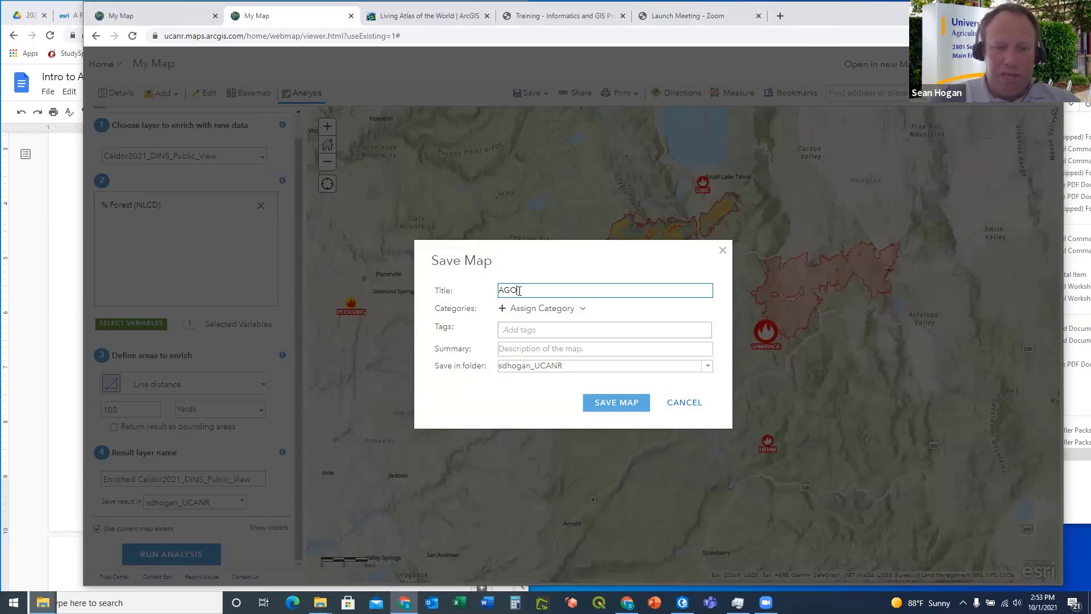
pyautogui.write('_WOrks')
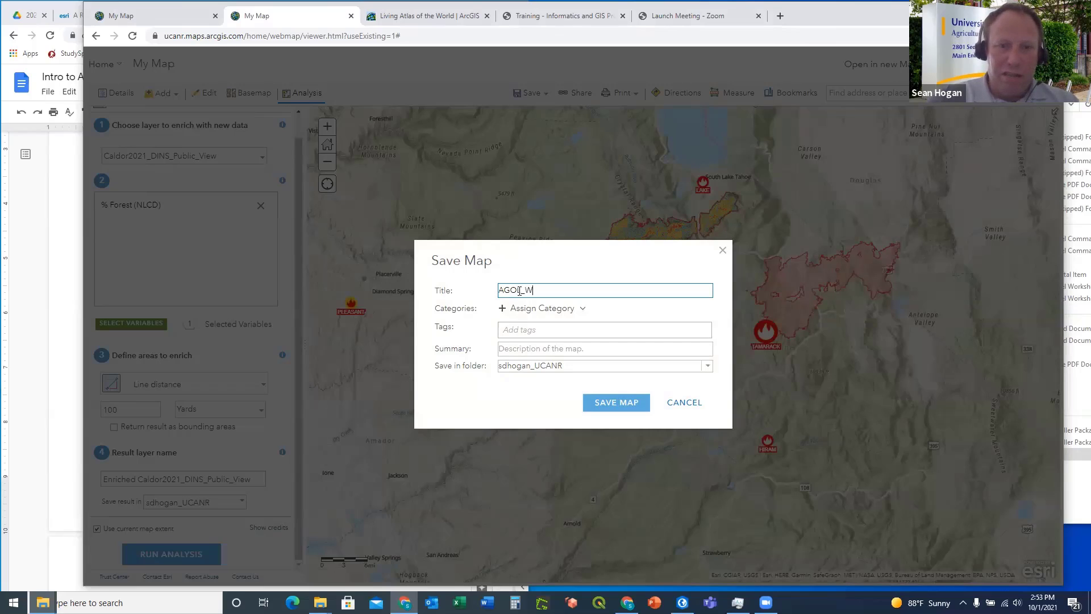
pyautogui.press('BackSpace')
pyautogui.press('BackSpace')
pyautogui.press('BackSpace')
pyautogui.press('BackSpace')
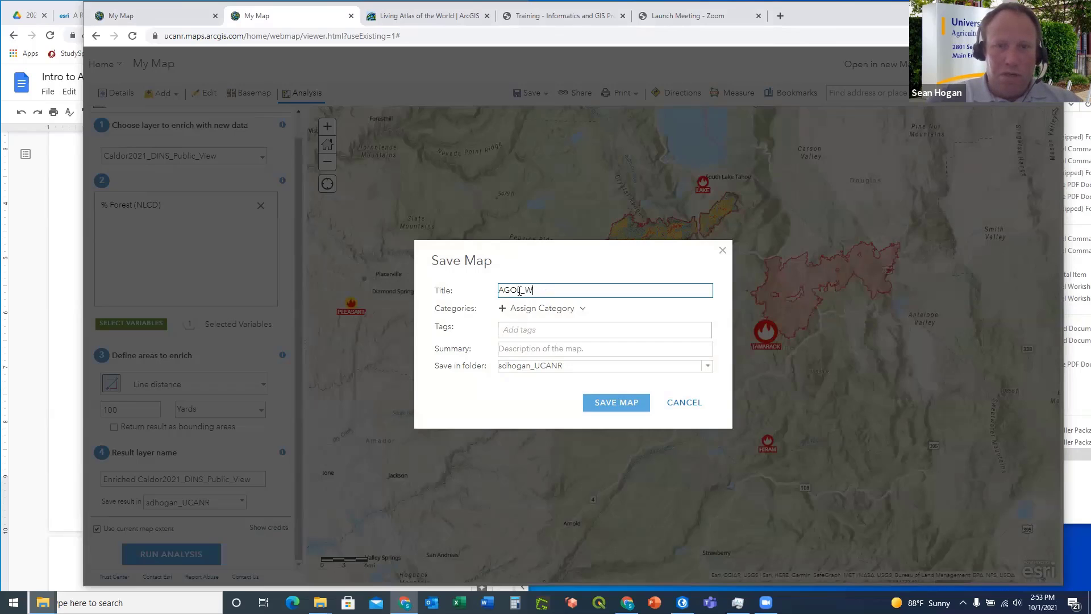
pyautogui.write('orkshop')
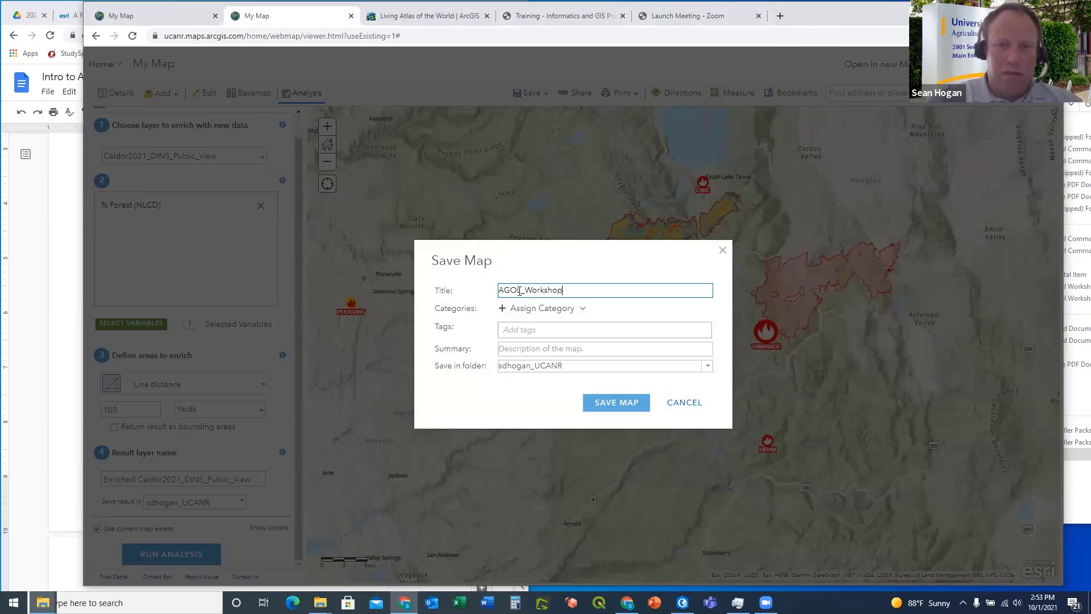
pyautogui.write('_Prac')
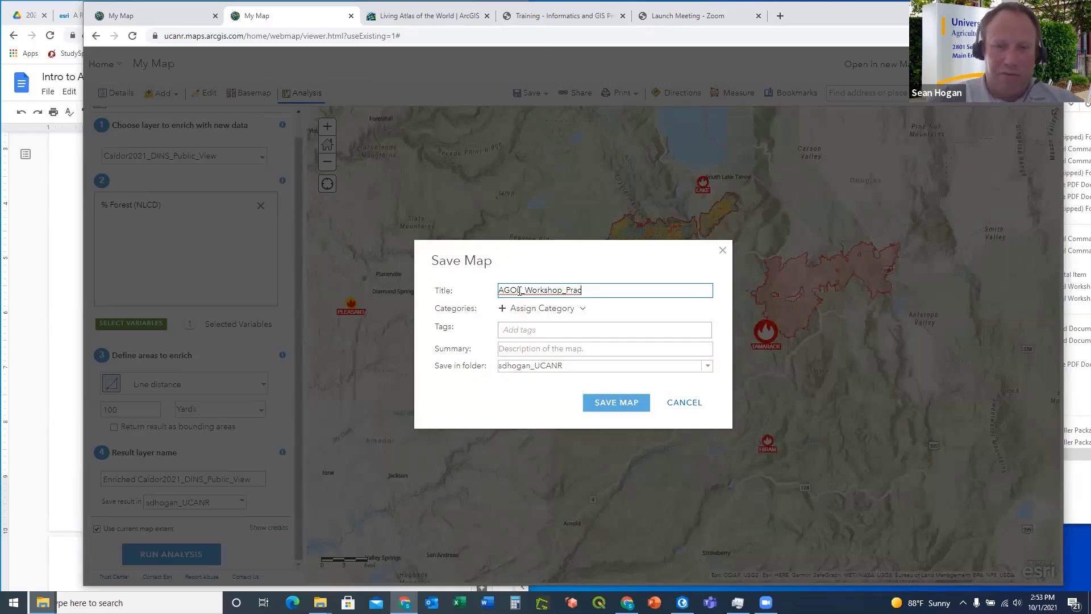
pyautogui.write('tice')
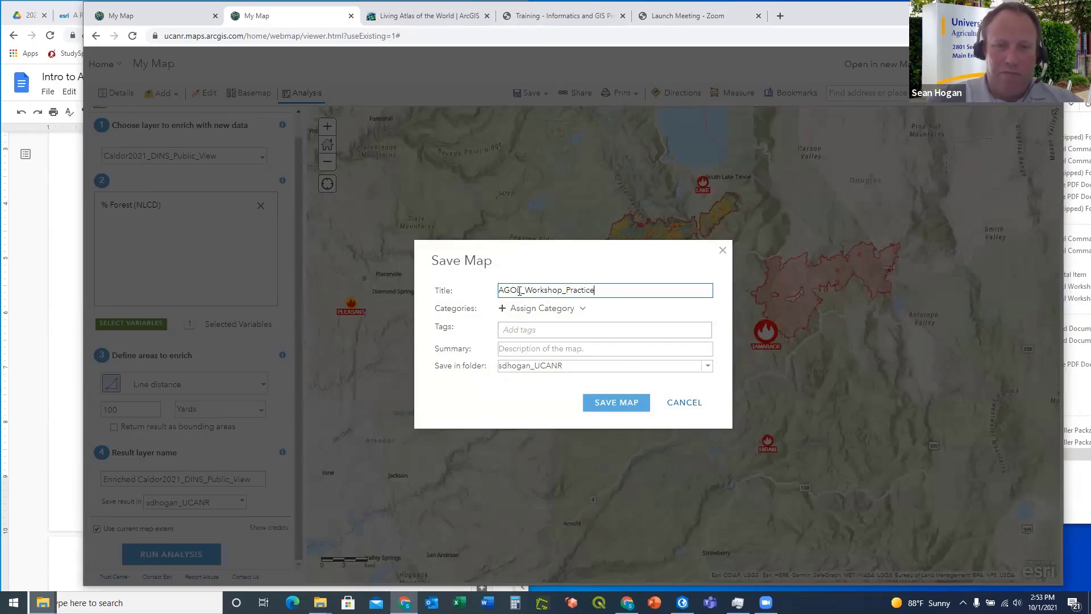
# Tag the map being saved with Workshop and Fire
pyautogui.click(526, 329)
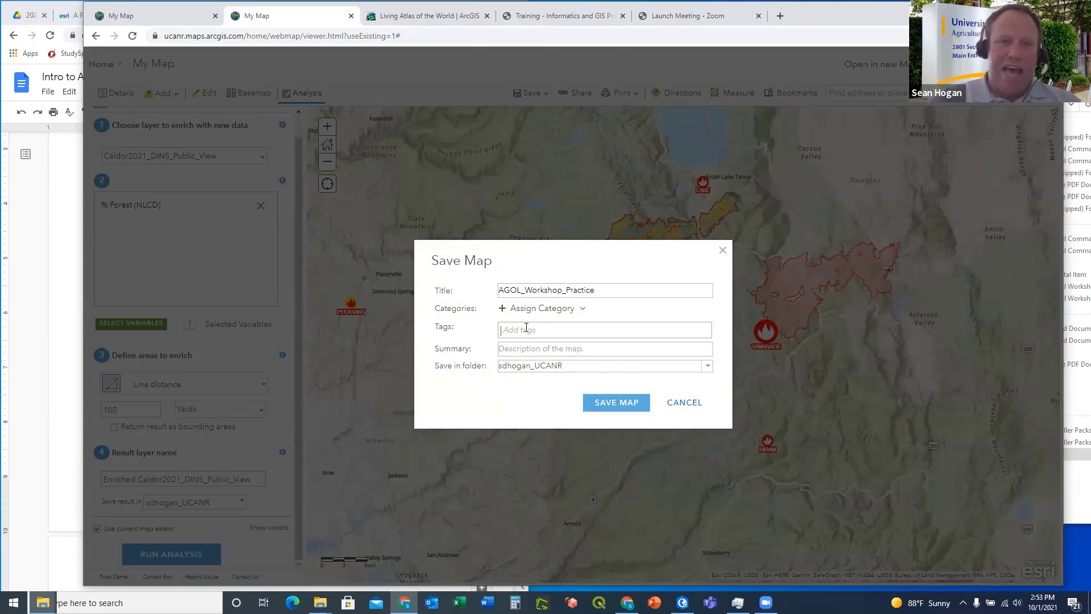
pyautogui.write('Worksh')
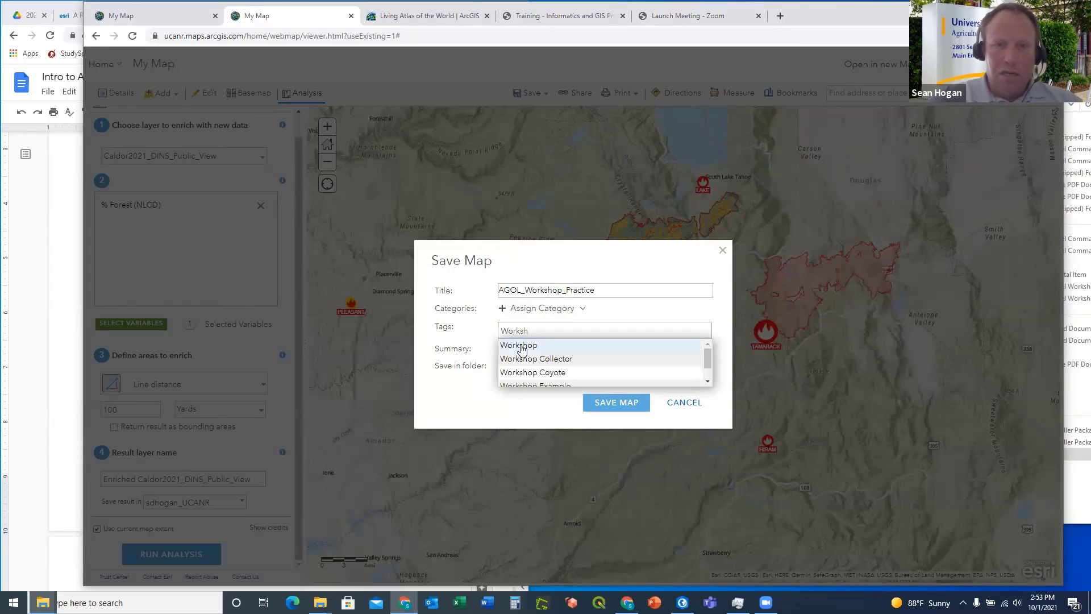
pyautogui.click(521, 346)
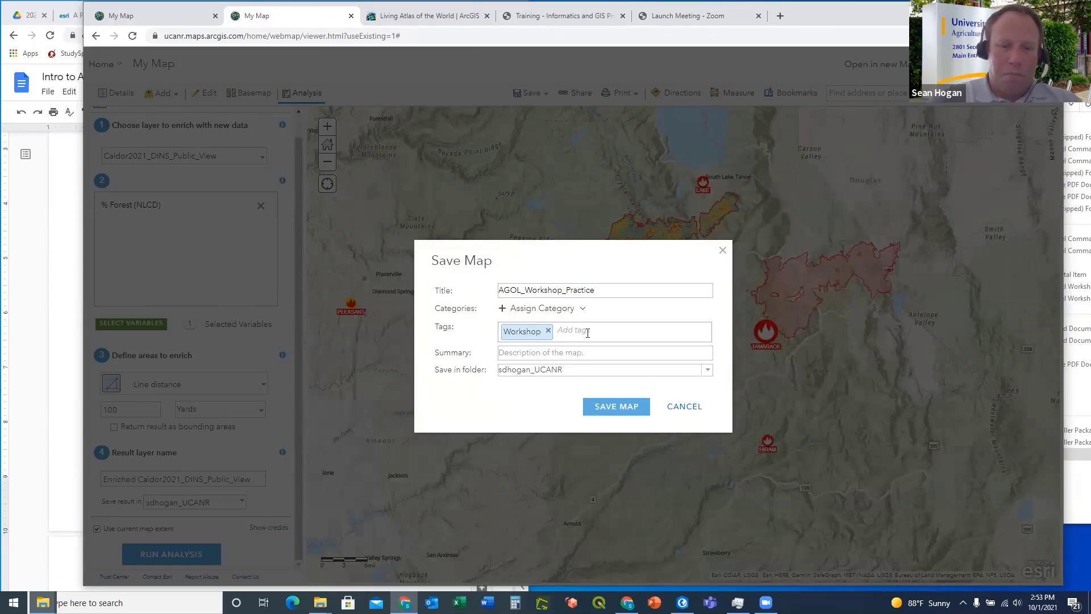
pyautogui.write('Fire')
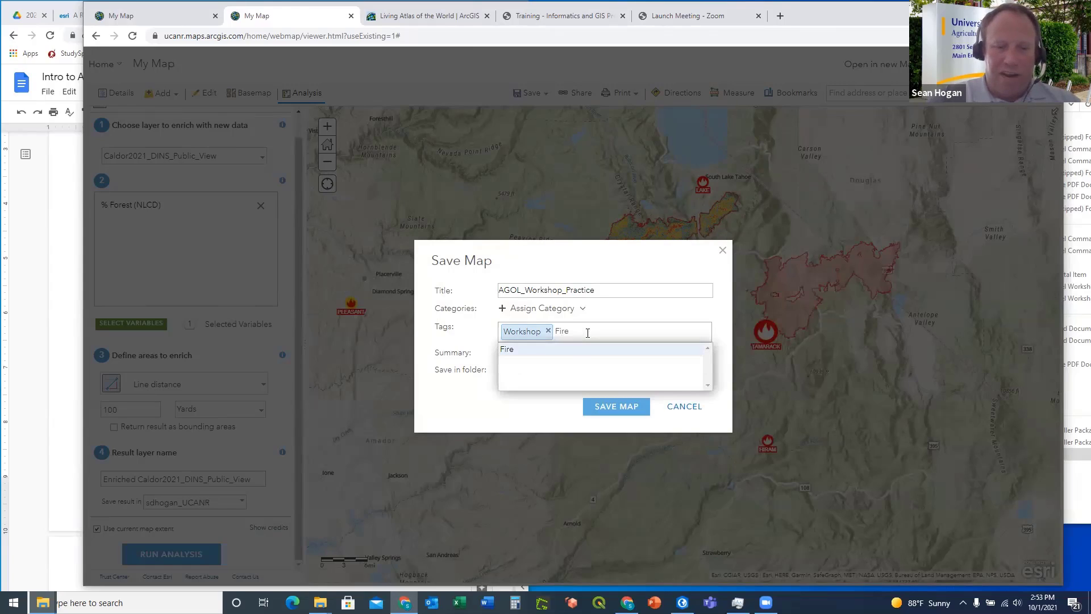
pyautogui.click(561, 349)
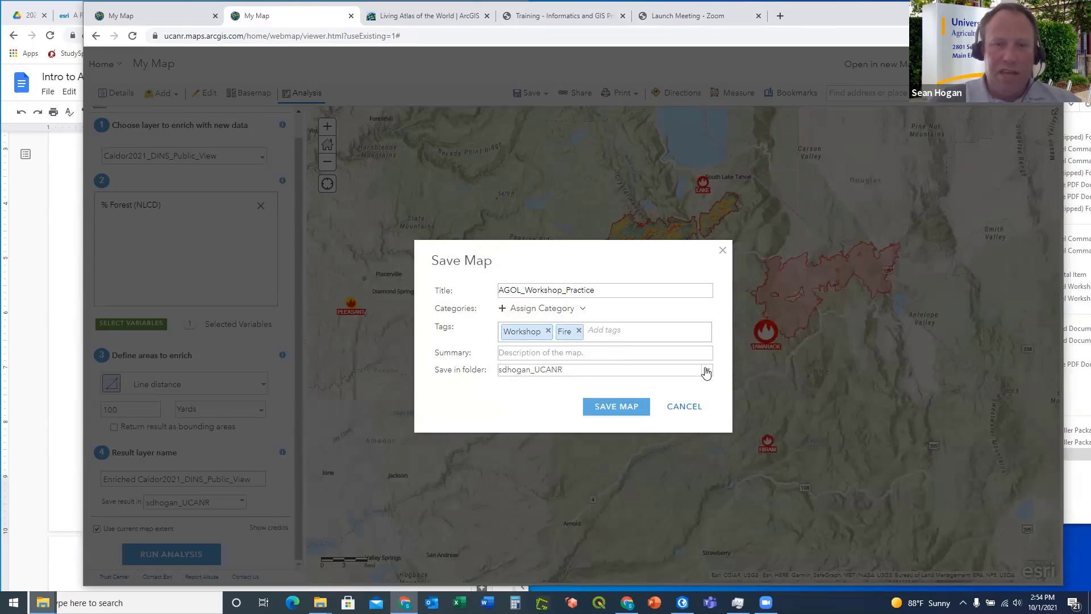
# Choose the IGIS_Training folder as the destination and save the map
pyautogui.click(706, 371)
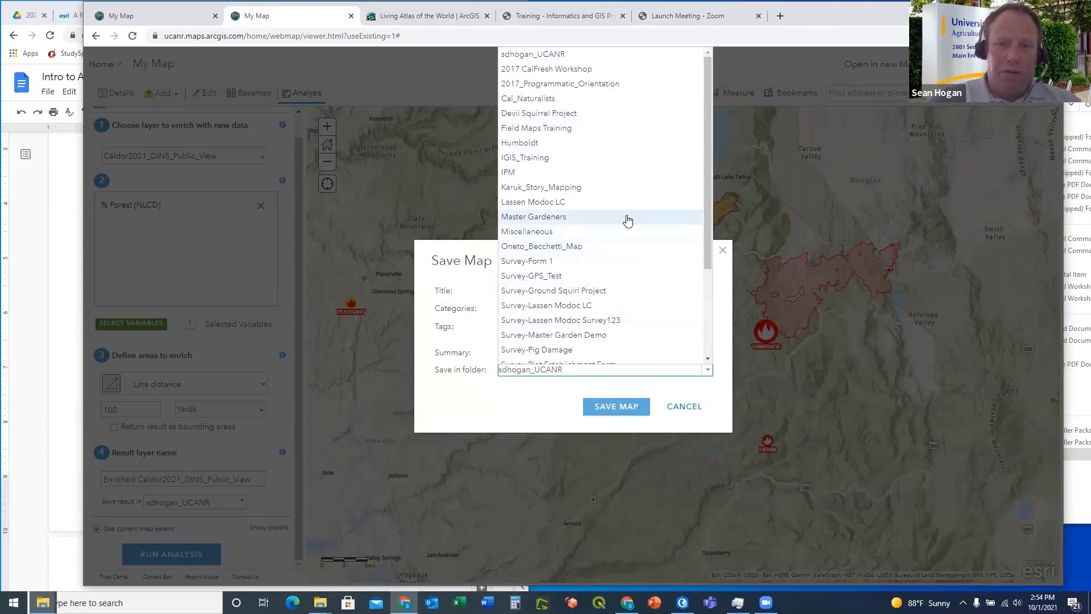
pyautogui.click(546, 158)
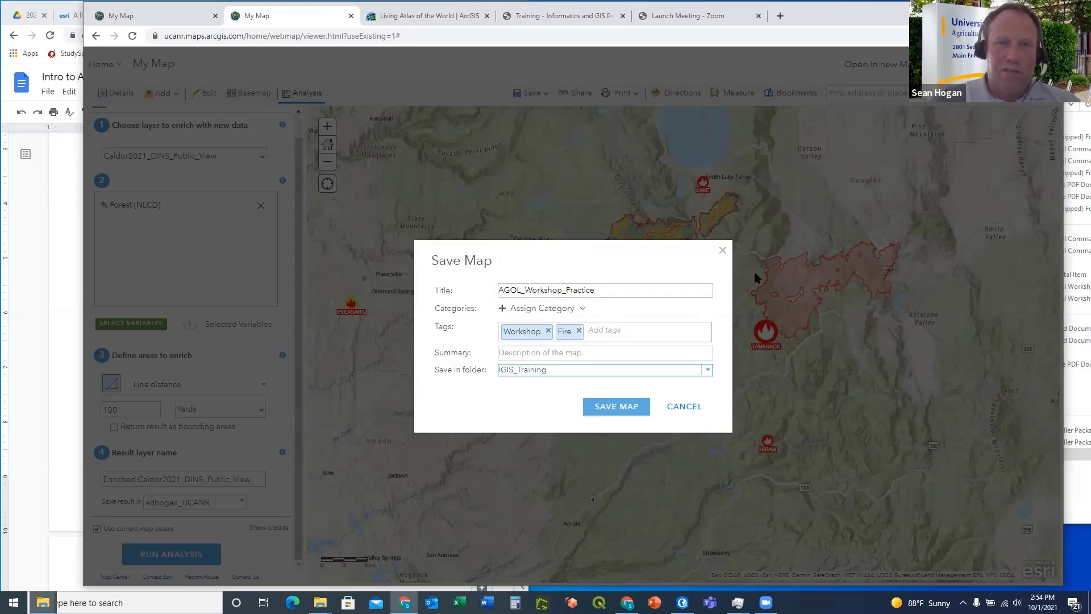
pyautogui.click(610, 408)
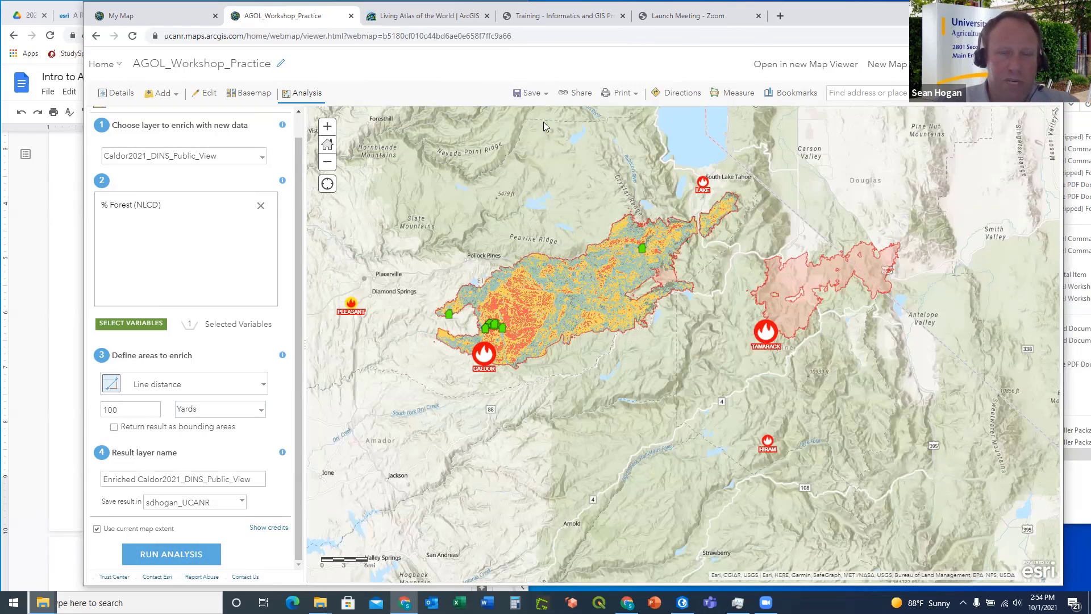
# Review the map's sharing options, trying public and organization-wide sharing, and leave the map unshared
pyautogui.click(579, 95)
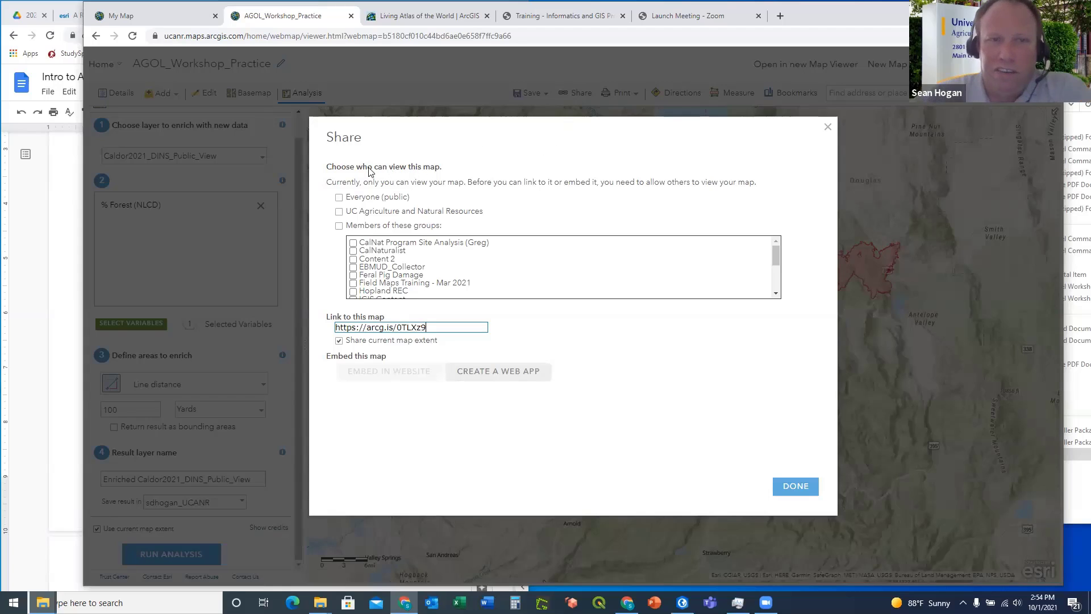
pyautogui.click(339, 198)
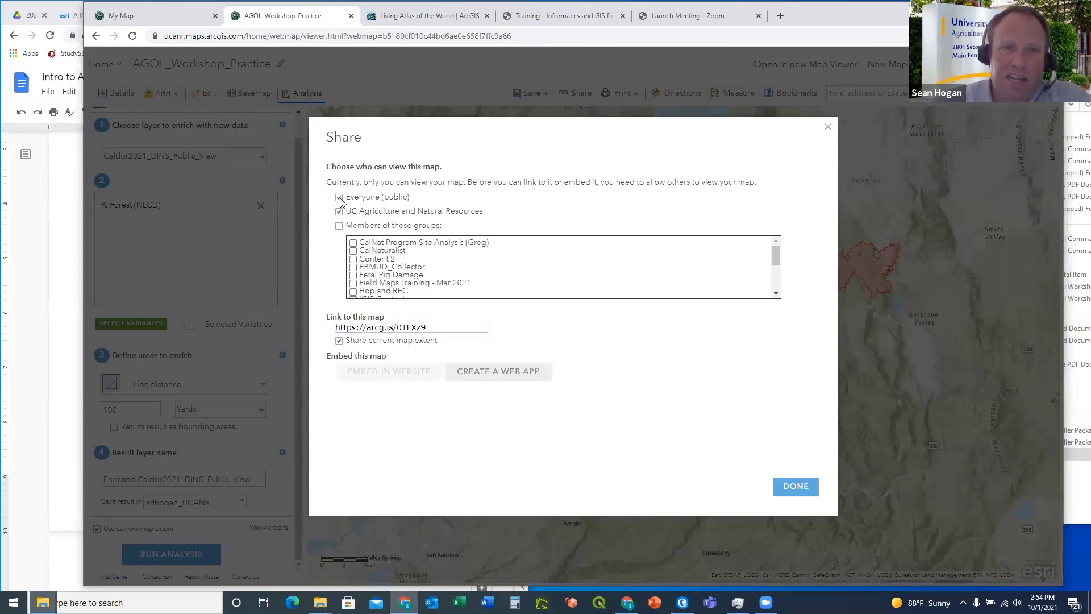
pyautogui.click(339, 198)
pyautogui.click(339, 212)
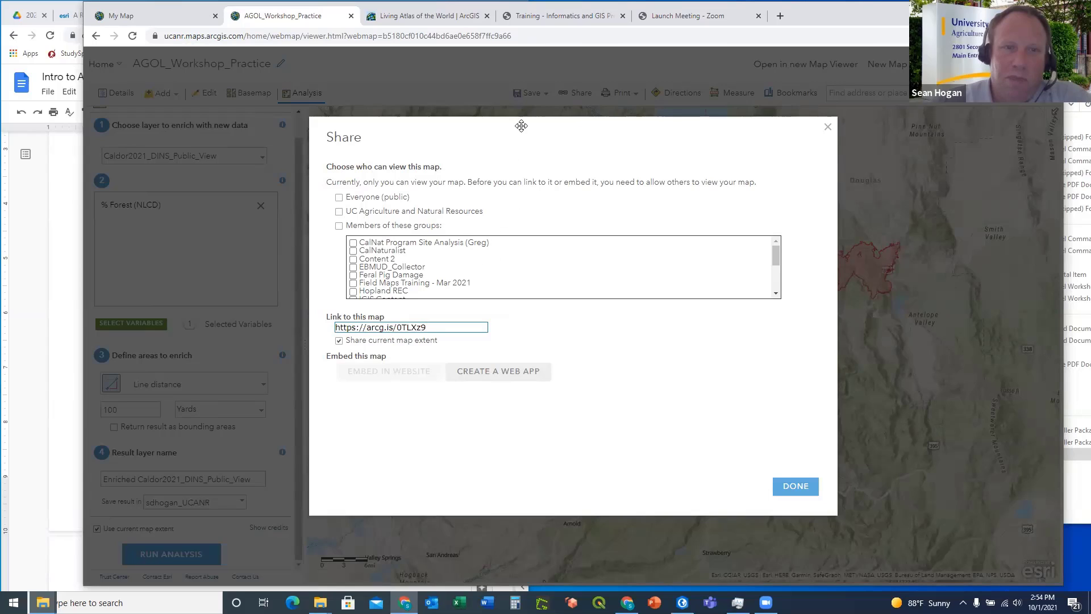
pyautogui.moveTo(555, 138); pyautogui.dragTo(473, 119)
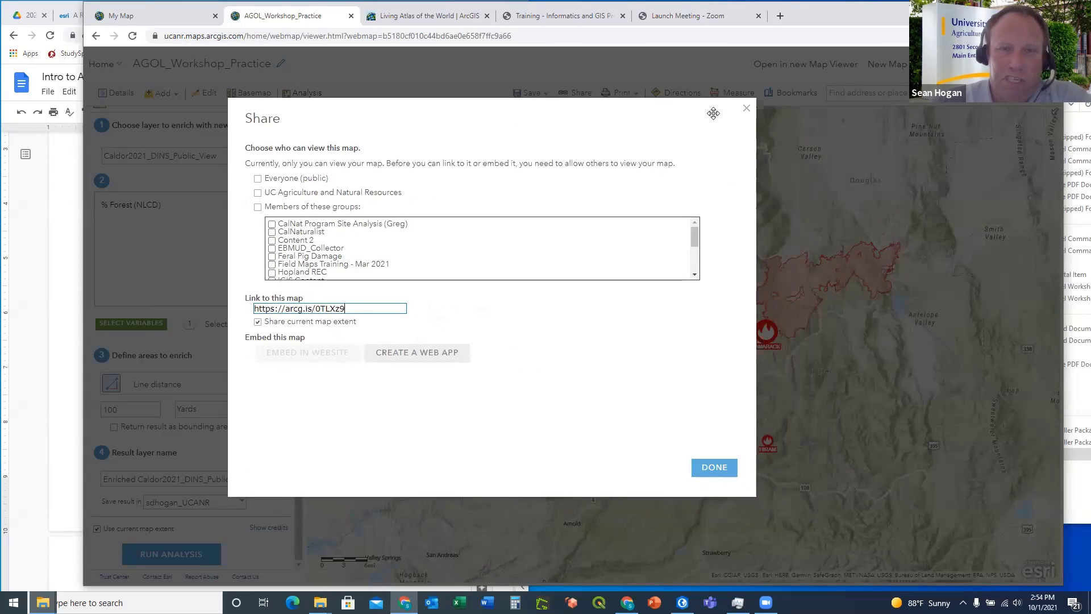
pyautogui.click(747, 109)
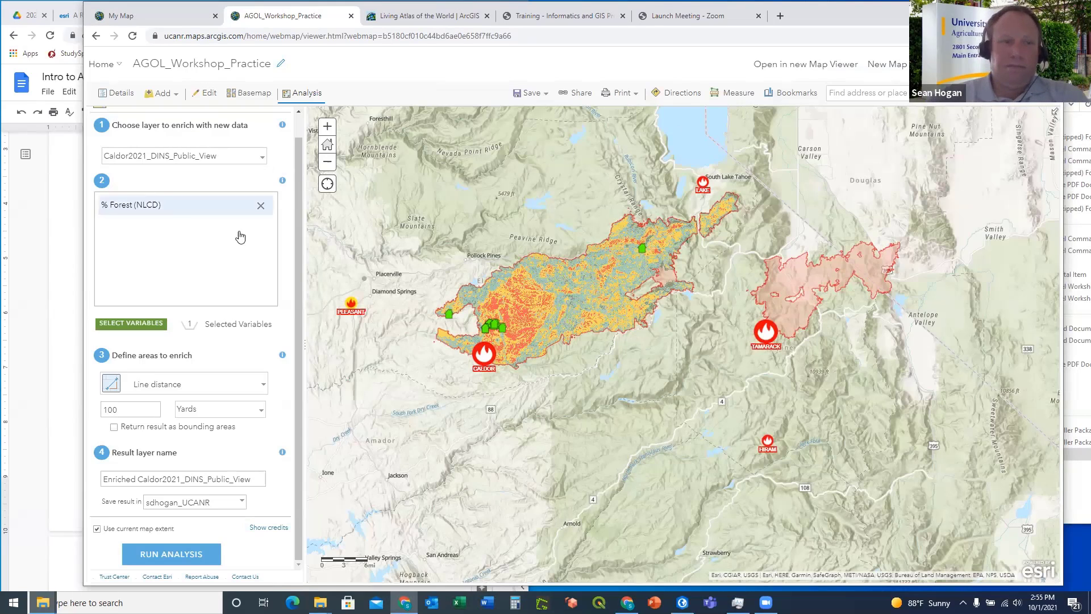
# Review the Enrich Layer settings and check the analysis's credit usage report
pyautogui.scroll(1, 295, 276)
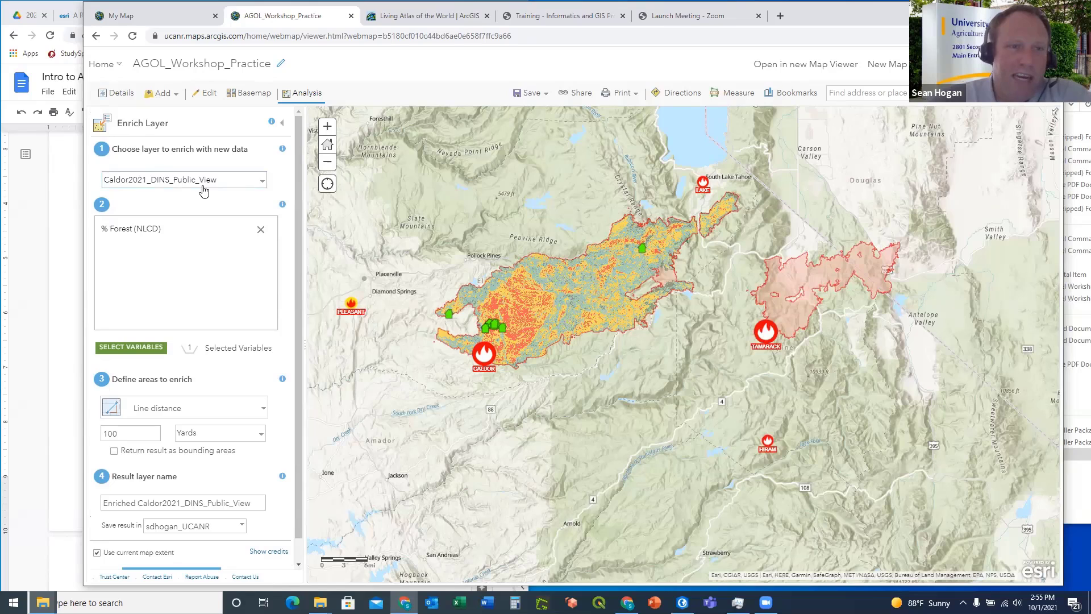
pyautogui.scroll(-1, 187, 199)
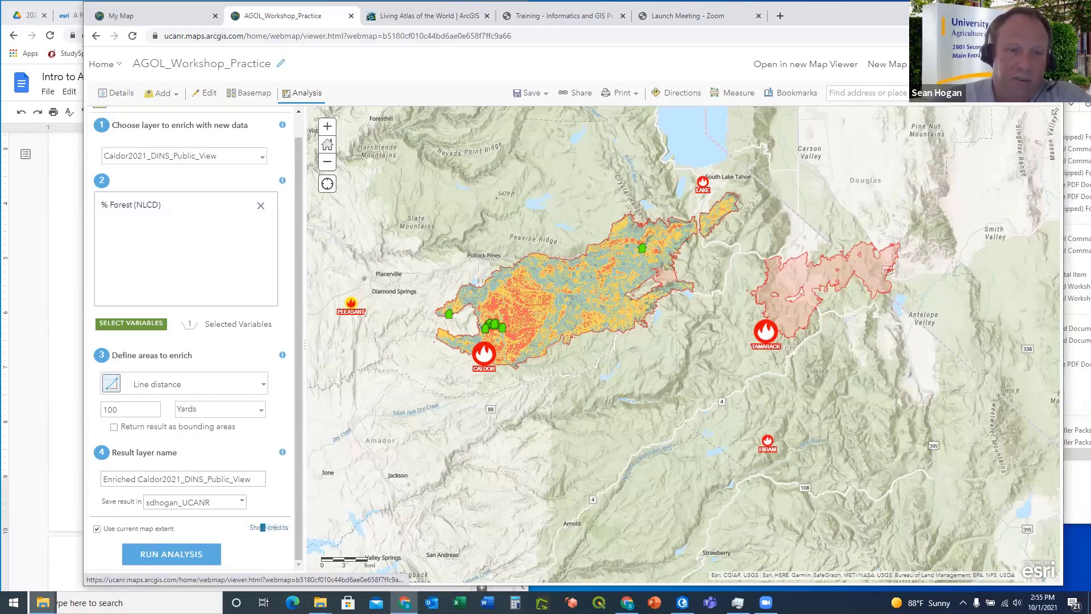
pyautogui.moveTo(260, 527); pyautogui.dragTo(274, 527)
pyautogui.click(260, 527)
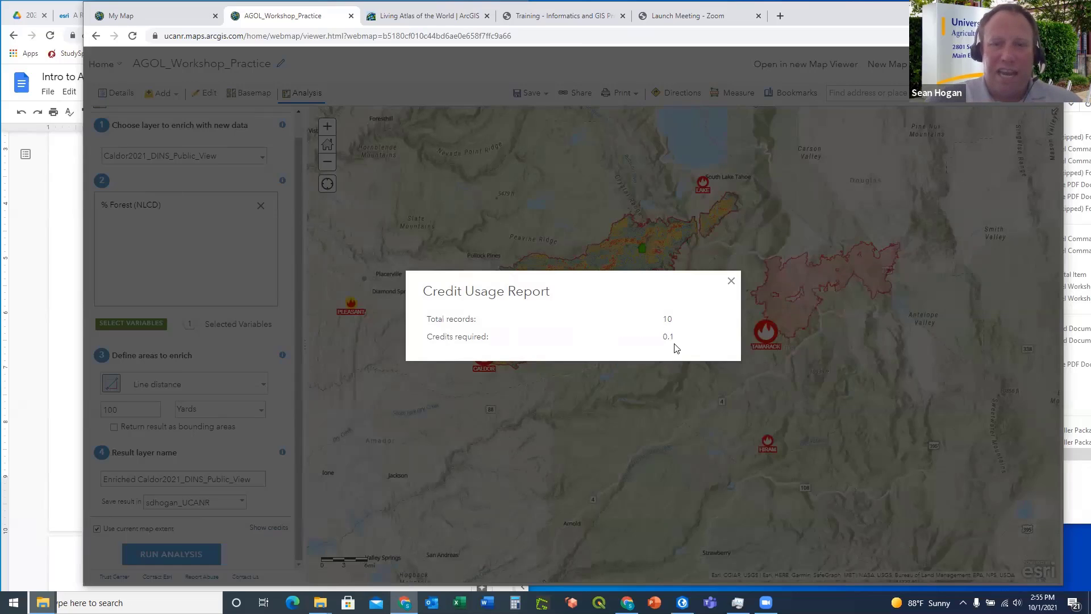
pyautogui.click(731, 281)
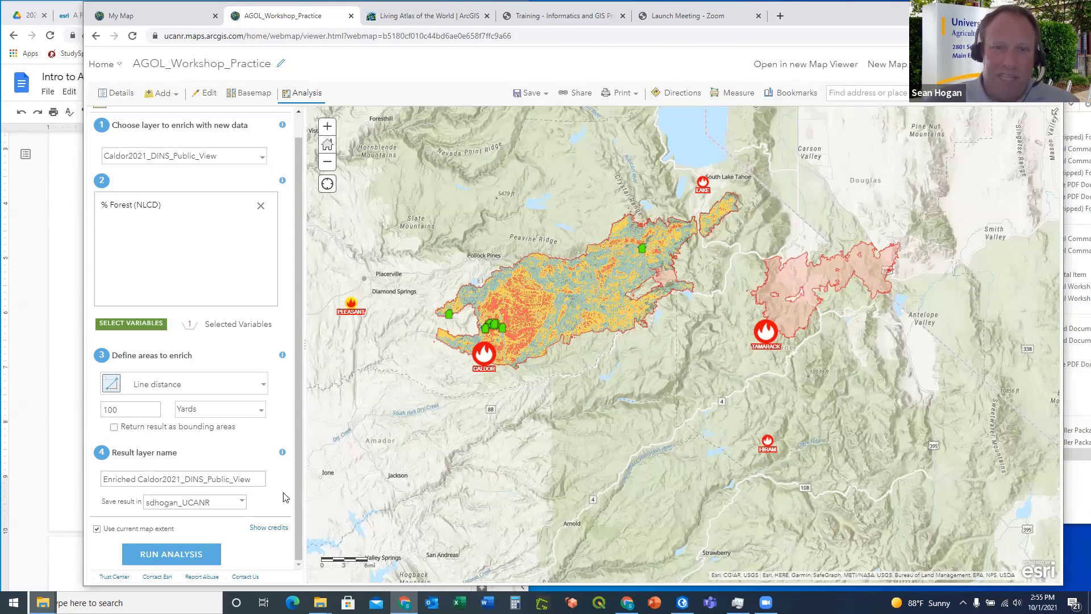
# Rename the result layer to Enriched Caldor2021_DINS_Public_View9 and run the Enrich Layer analysis
pyautogui.click(171, 556)
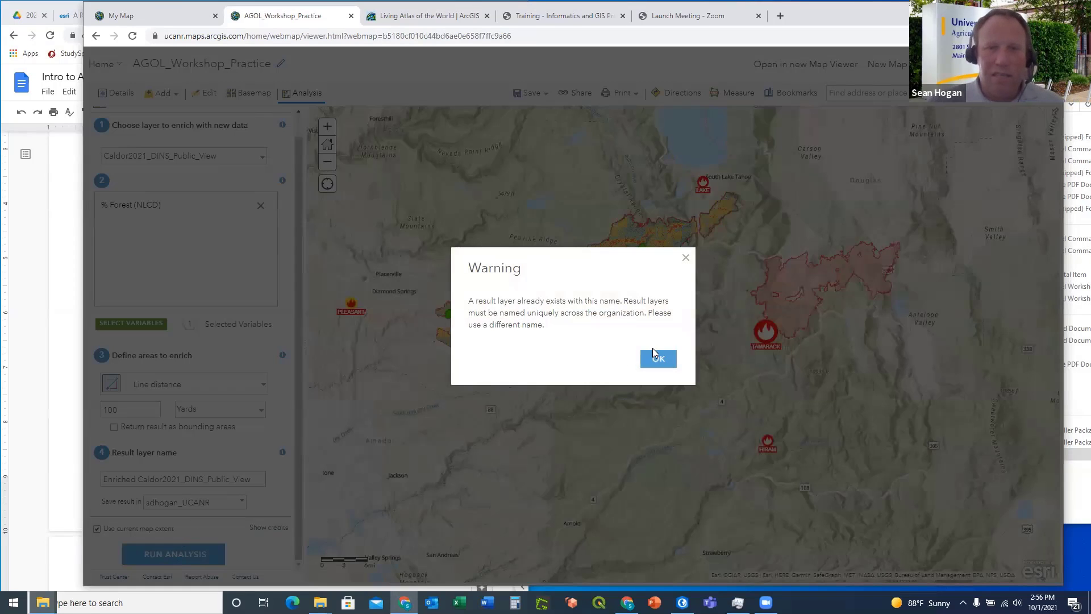
pyautogui.click(686, 258)
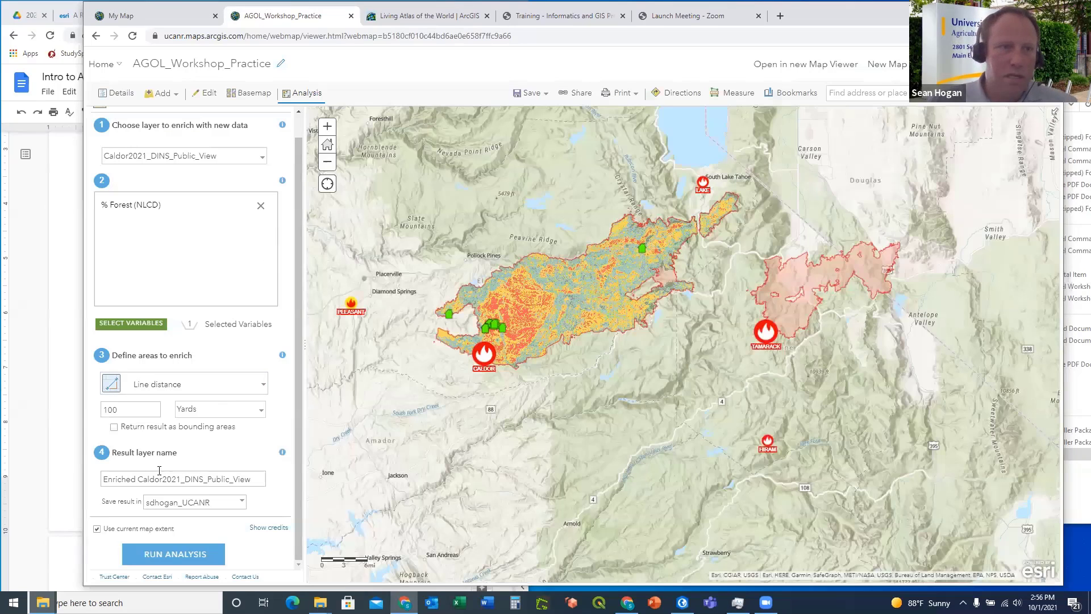
pyautogui.click(259, 479)
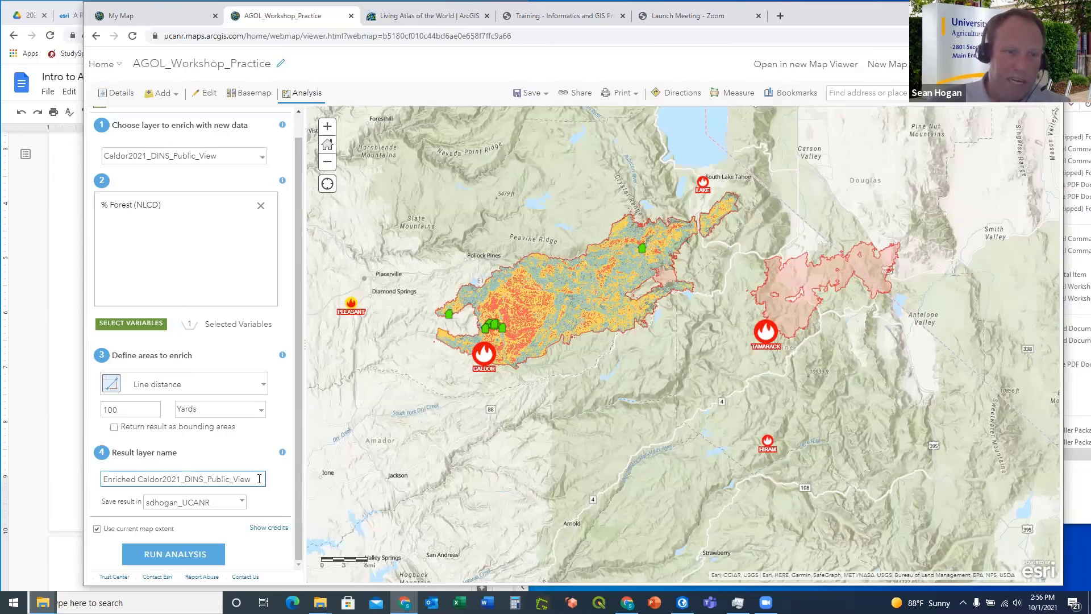
pyautogui.write('9')
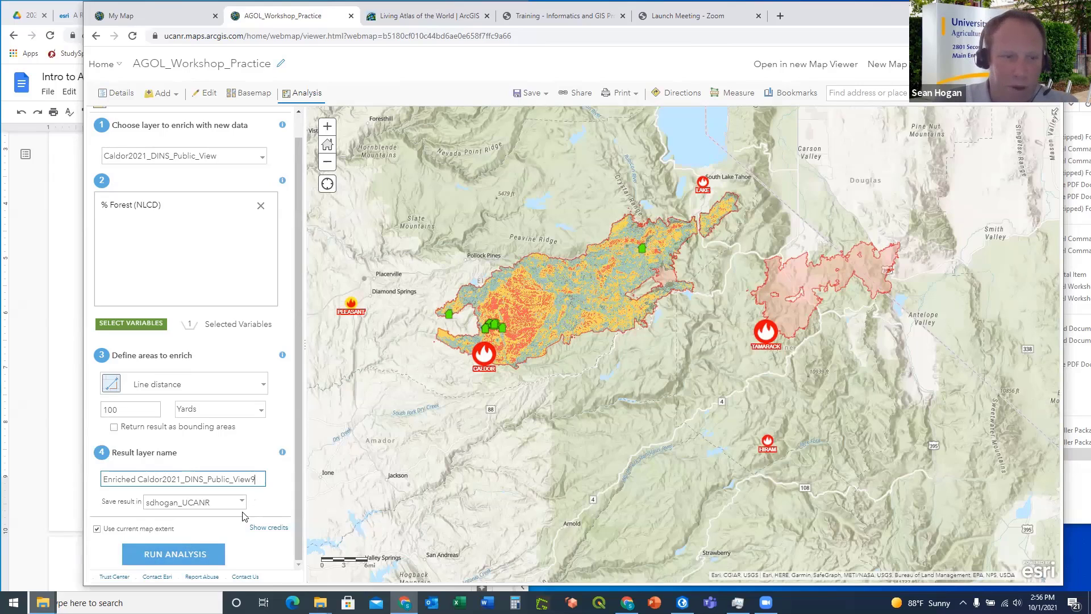
pyautogui.click(166, 556)
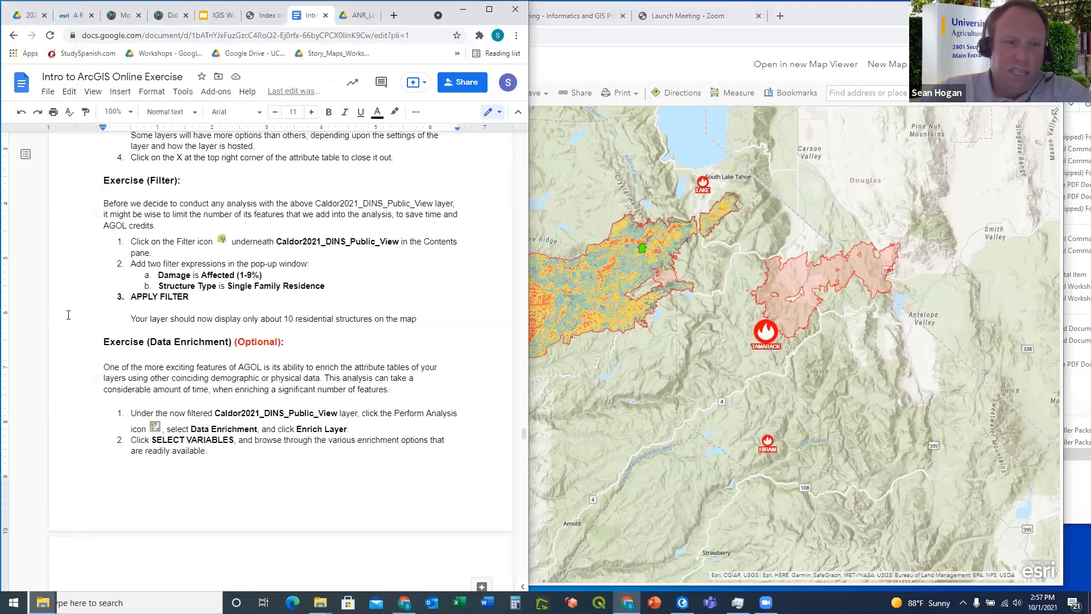
# Switch to the Intro to ArcGIS Online Exercise document and read through the filter, enrichment, join and Proximity to ANR Offices exercises
pyautogui.click(69, 317)
pyautogui.scroll(3, 312, 370)
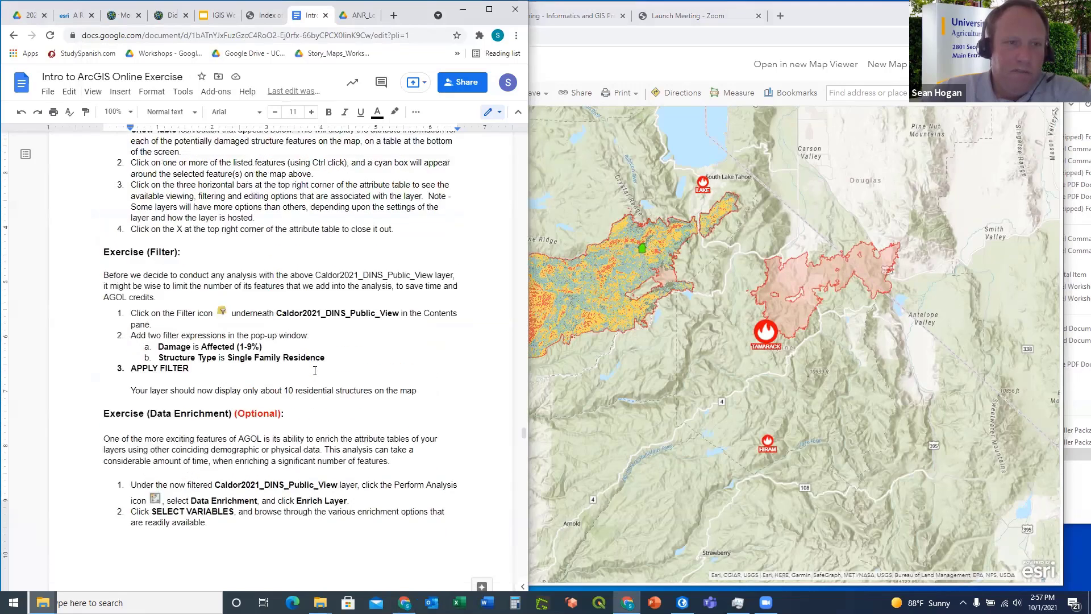
pyautogui.scroll(1, 257, 293)
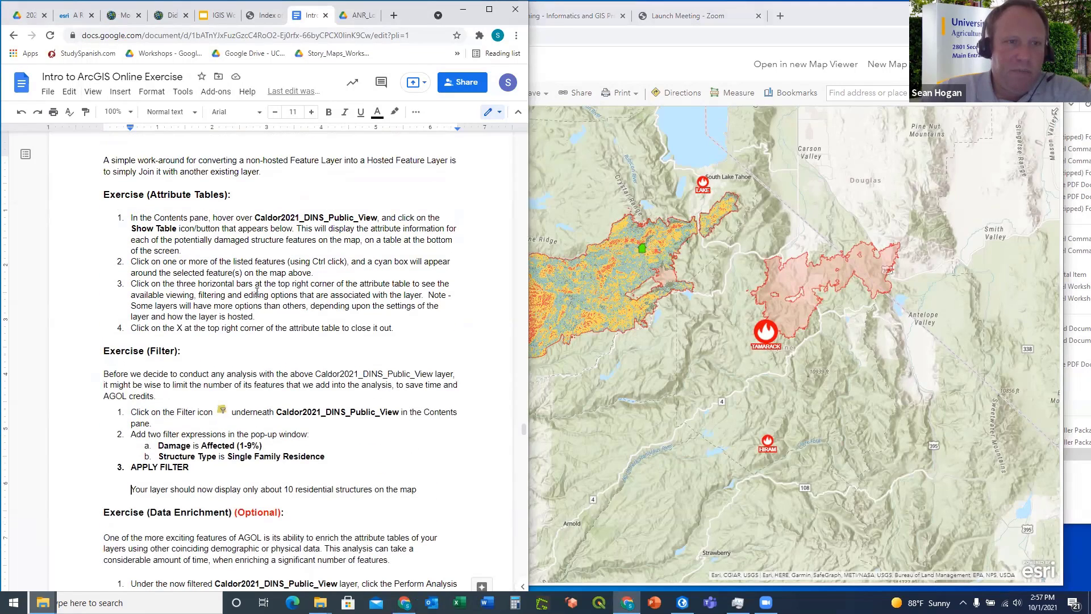
pyautogui.scroll(-3, 257, 293)
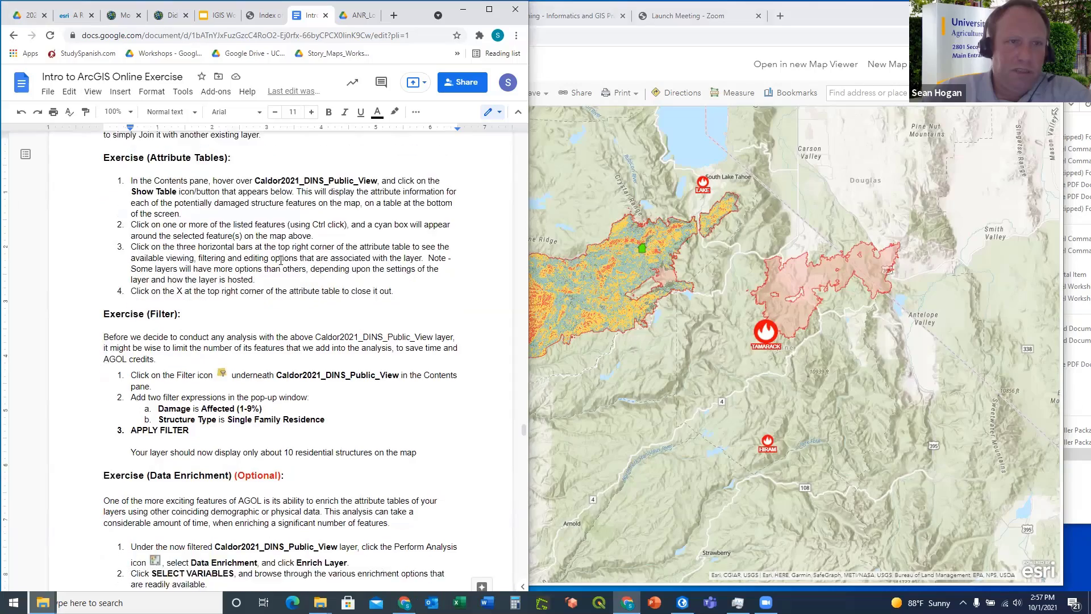
pyautogui.scroll(-6, 251, 240)
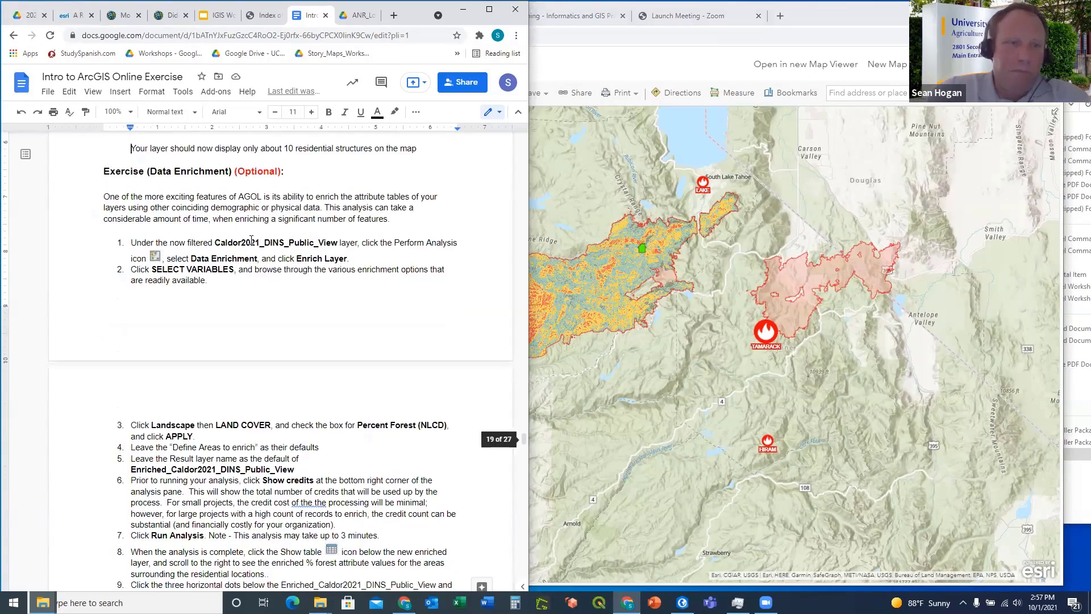
pyautogui.scroll(-2, 259, 239)
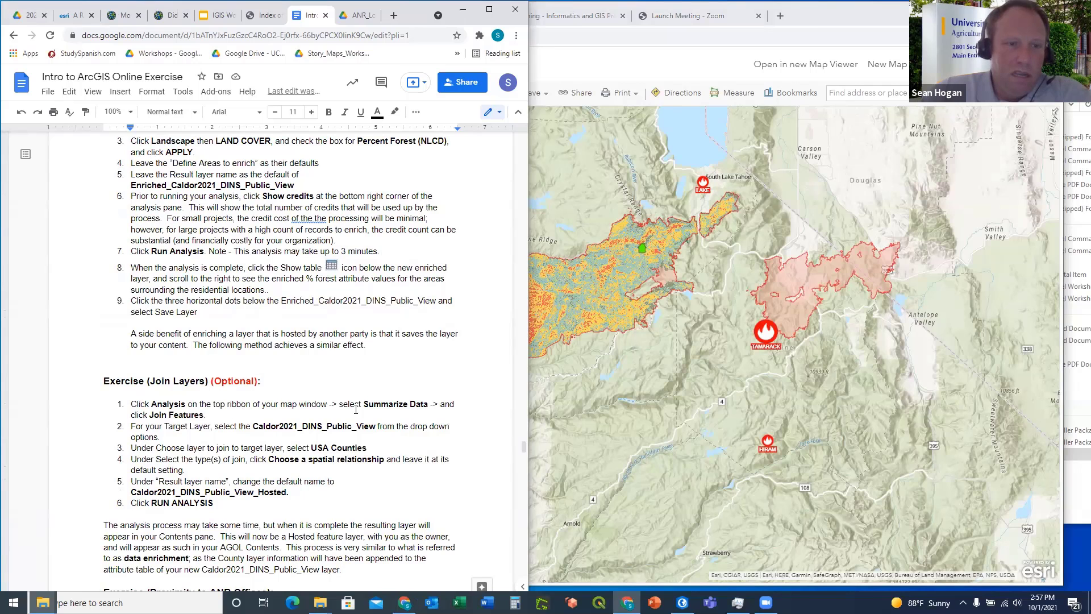
pyautogui.scroll(-5, 311, 354)
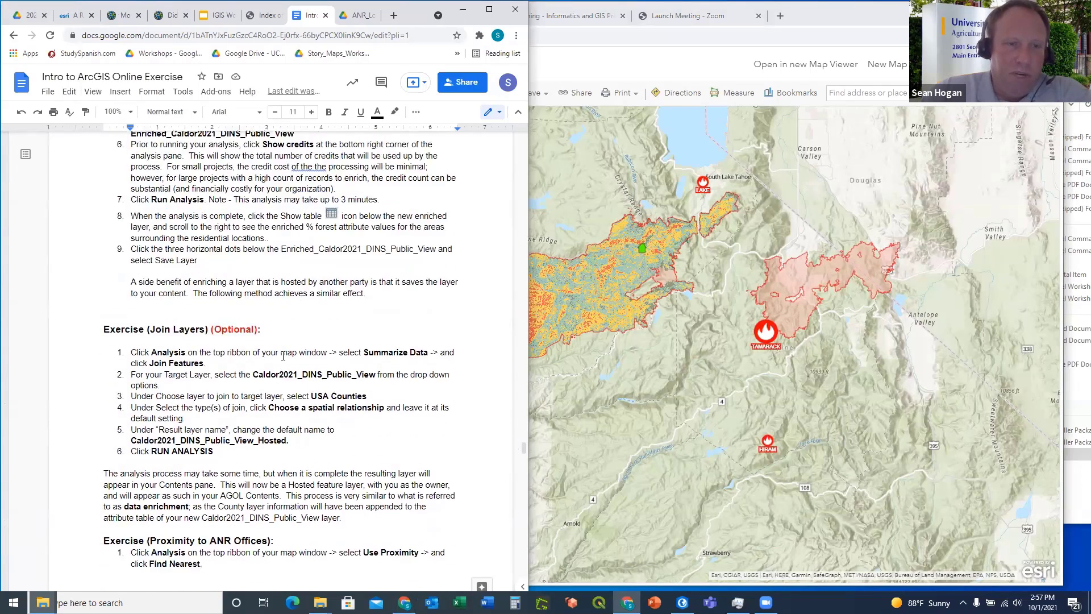
pyautogui.scroll(-3, 315, 300)
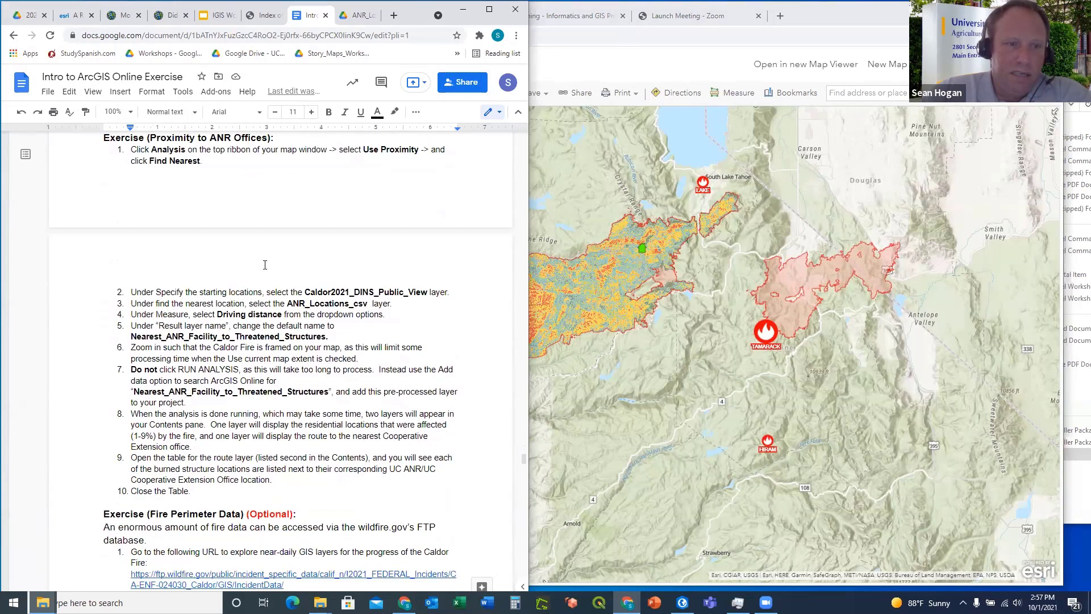
pyautogui.scroll(1, 259, 274)
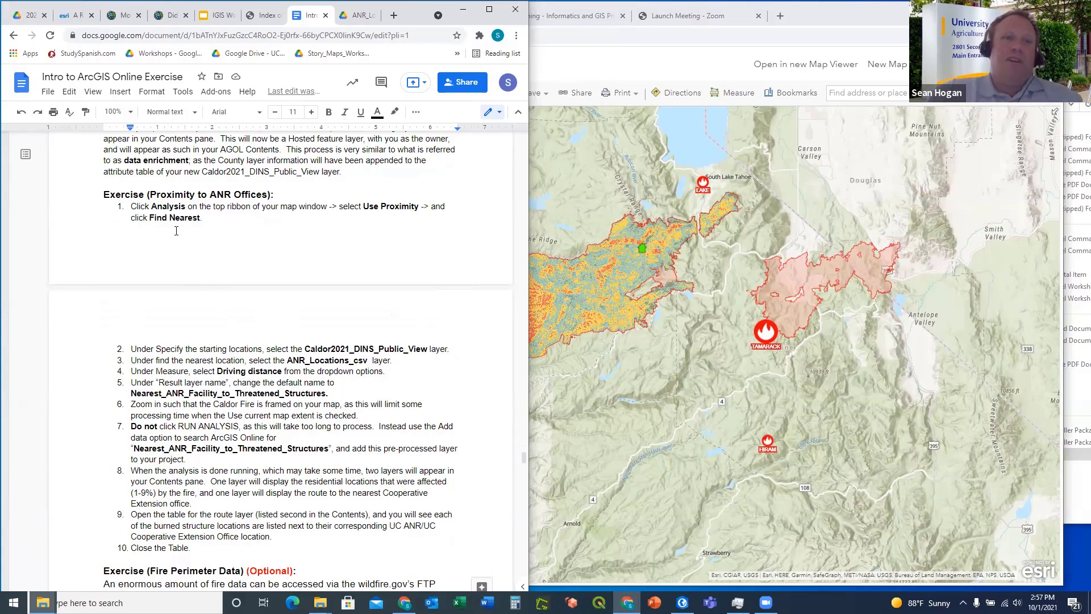
# Switch back to the AGOL_Workshop_Practice map and save the Enriched Caldor2021 DINS Public View9 layer
pyautogui.click(627, 67)
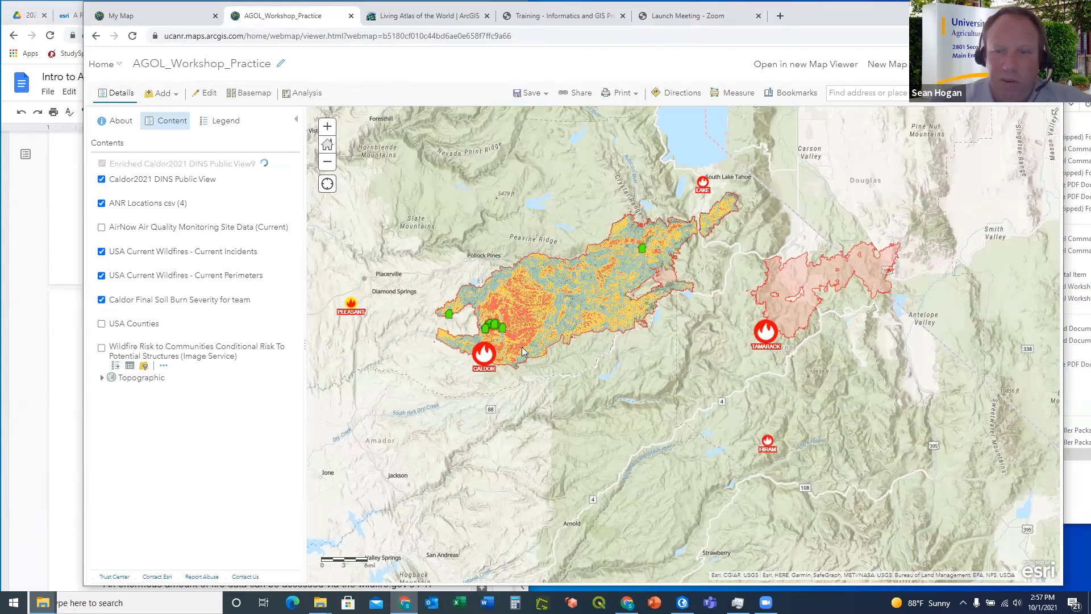
pyautogui.moveTo(159, 170)
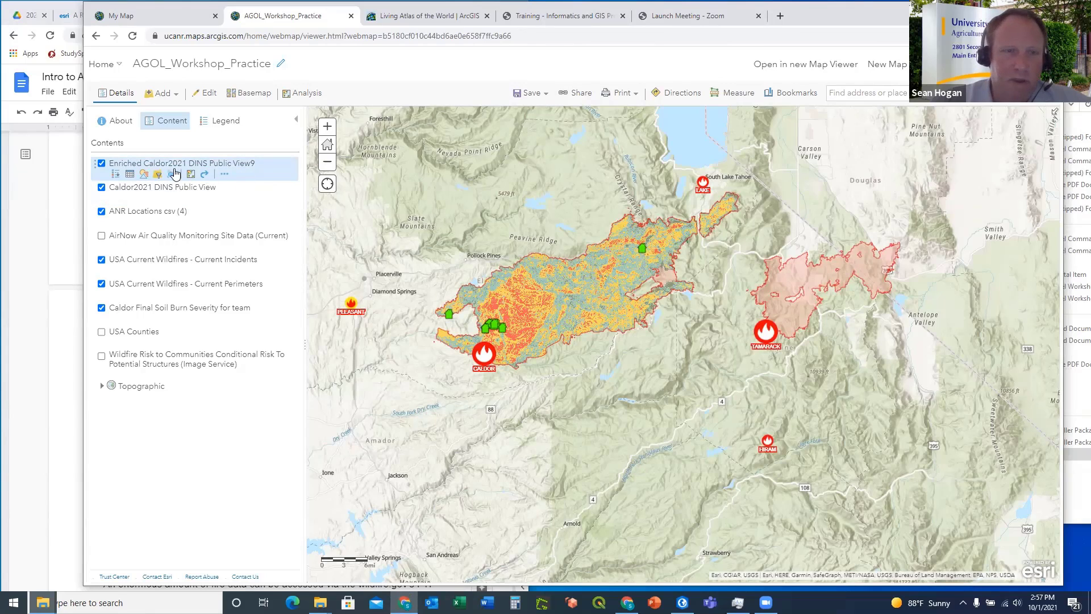
pyautogui.click(225, 175)
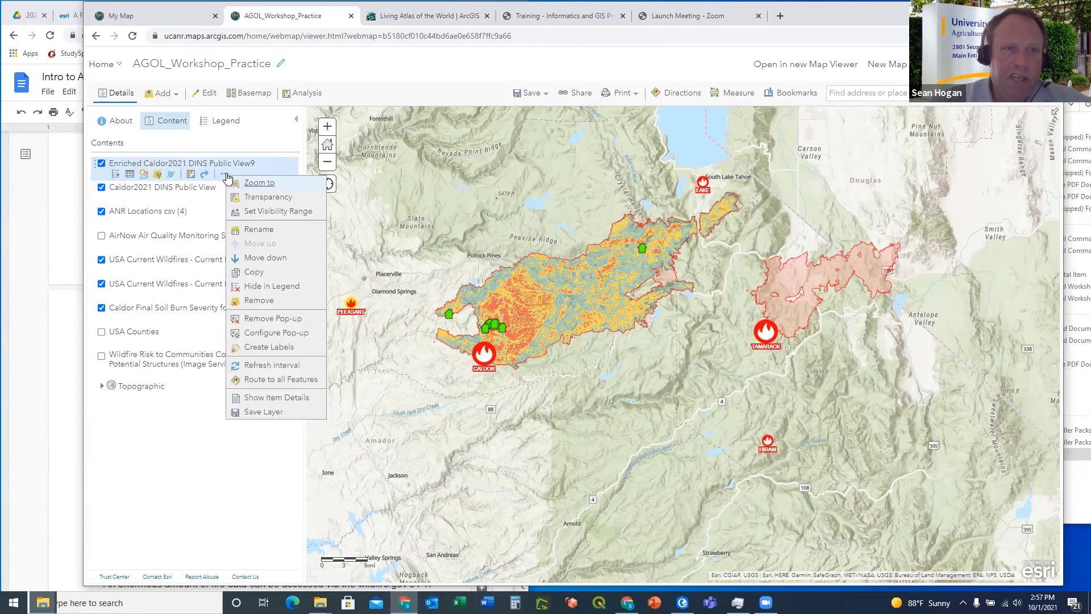
pyautogui.click(265, 412)
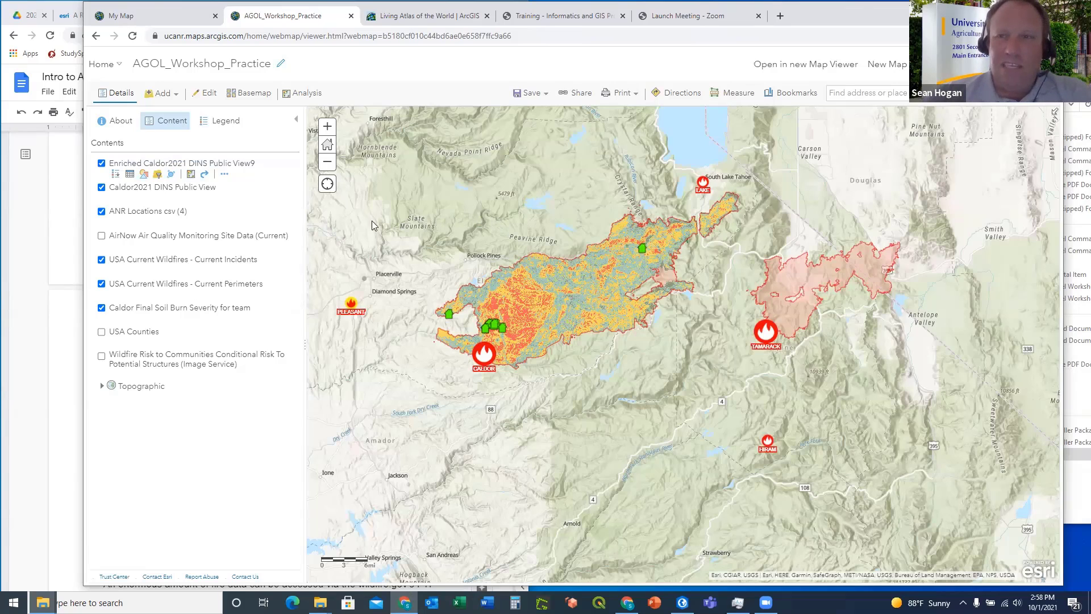
# Examine the affected structures around the Caldor fire and view the details of the ANR office location near Placerville
pyautogui.moveTo(264, 198)
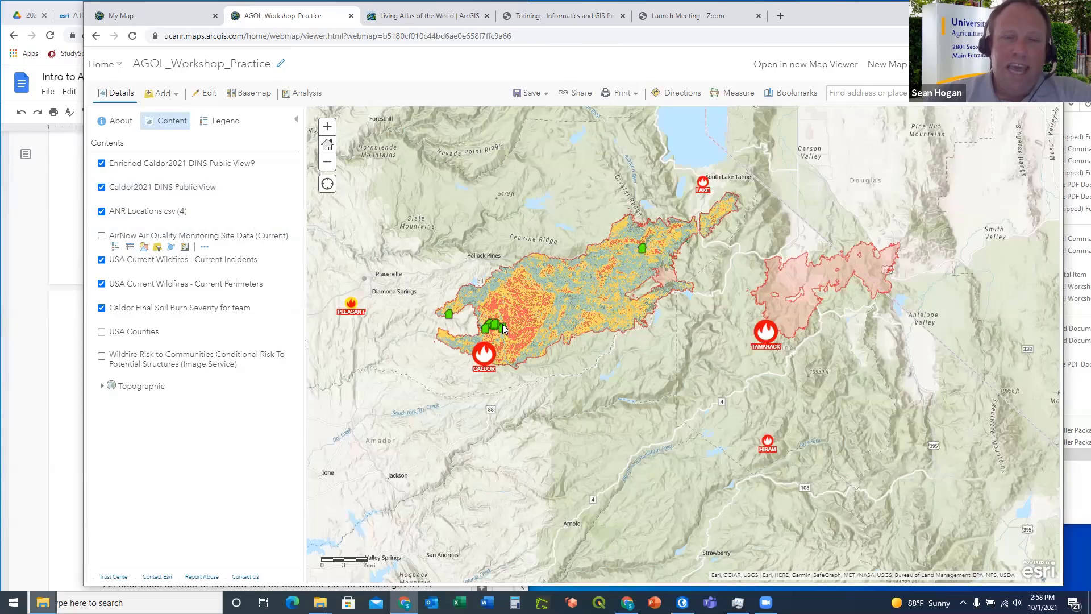
pyautogui.scroll(1, 492, 324)
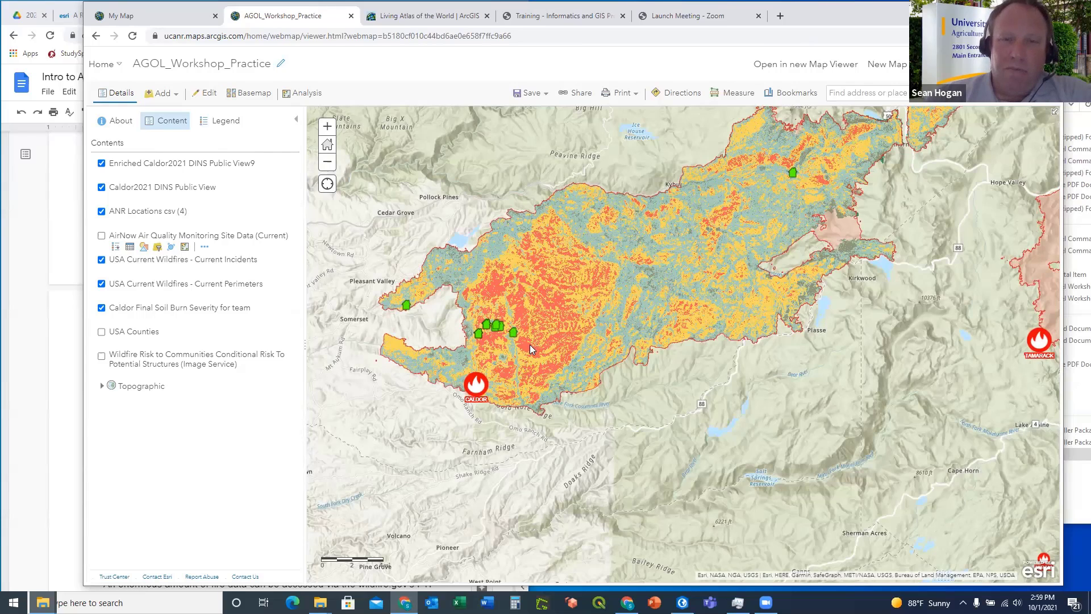
pyautogui.moveTo(532, 350); pyautogui.dragTo(541, 353)
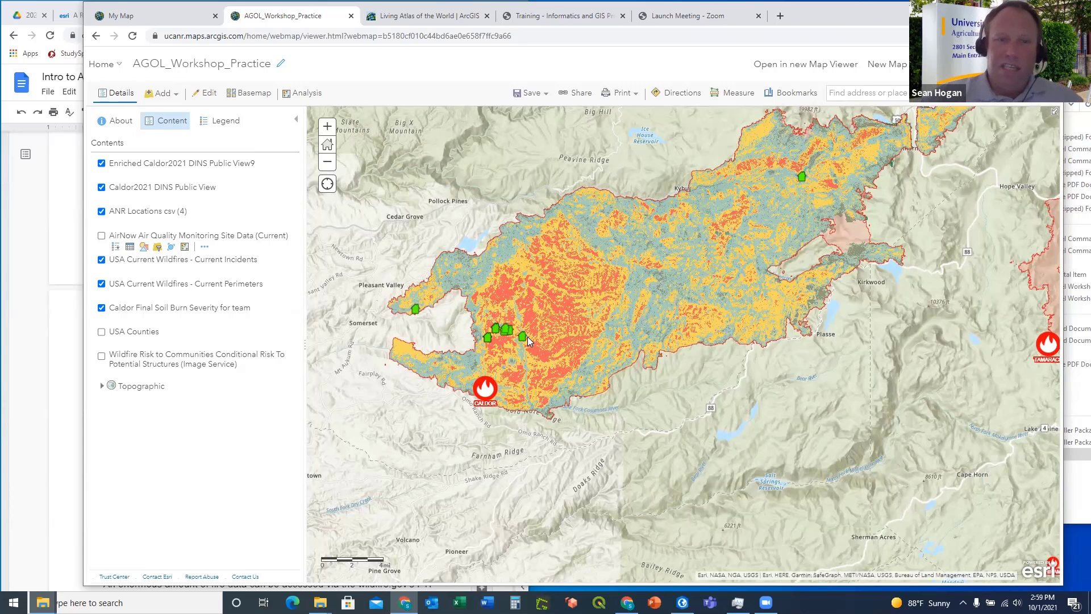
pyautogui.moveTo(427, 343); pyautogui.dragTo(528, 346)
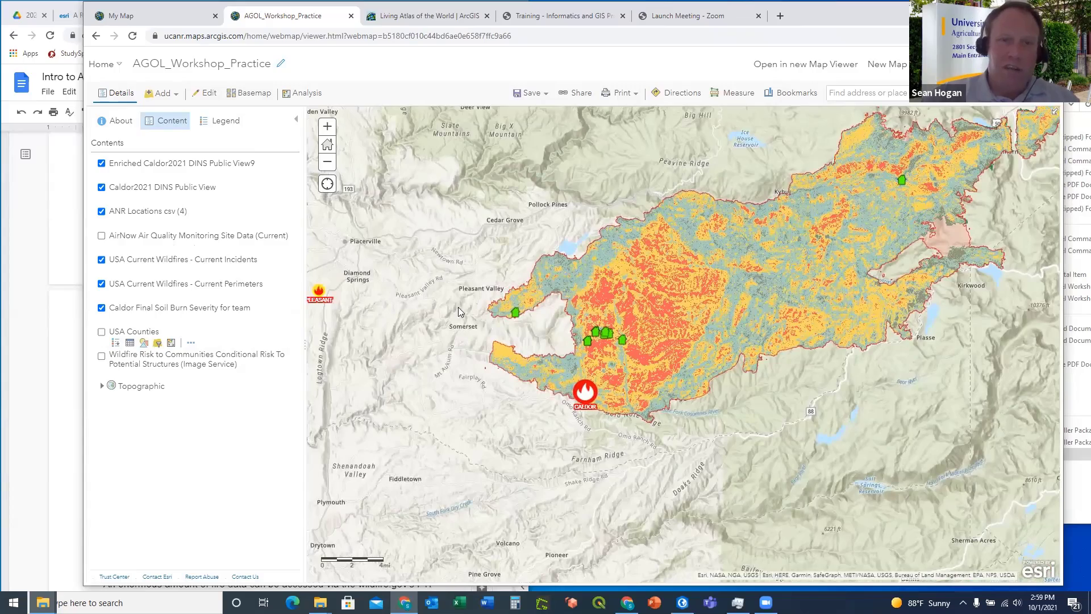
pyautogui.scroll(-2, 459, 306)
pyautogui.scroll(2, 476, 308)
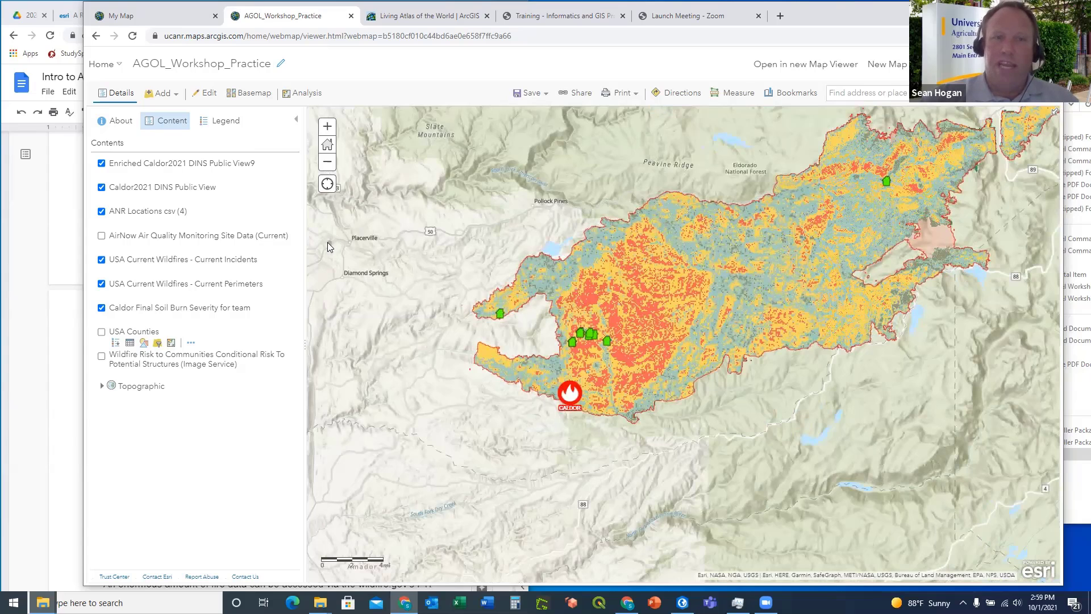
pyautogui.click(328, 243)
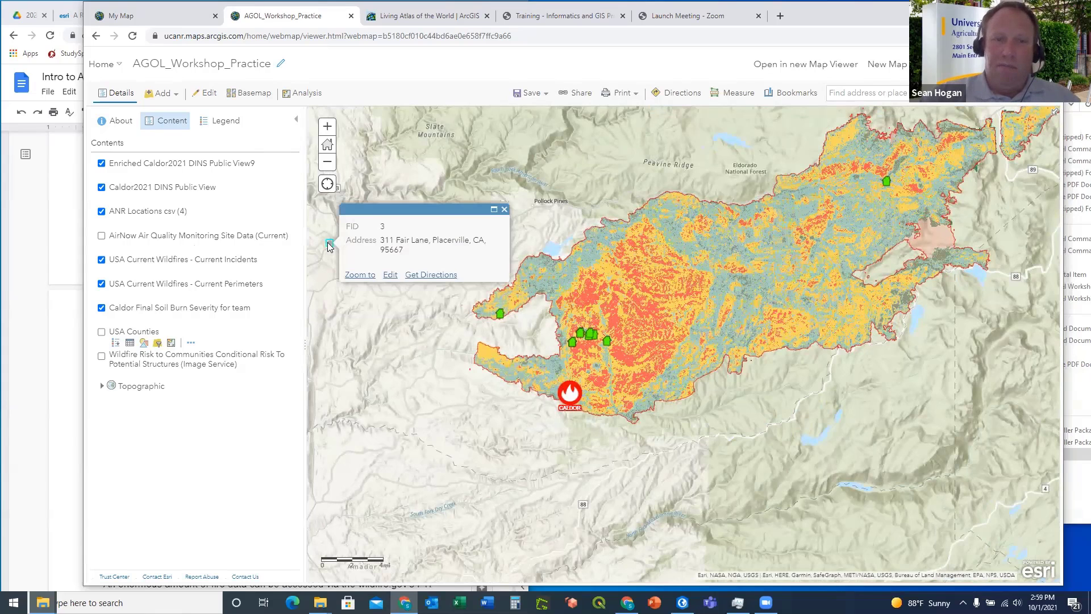
pyautogui.click(504, 211)
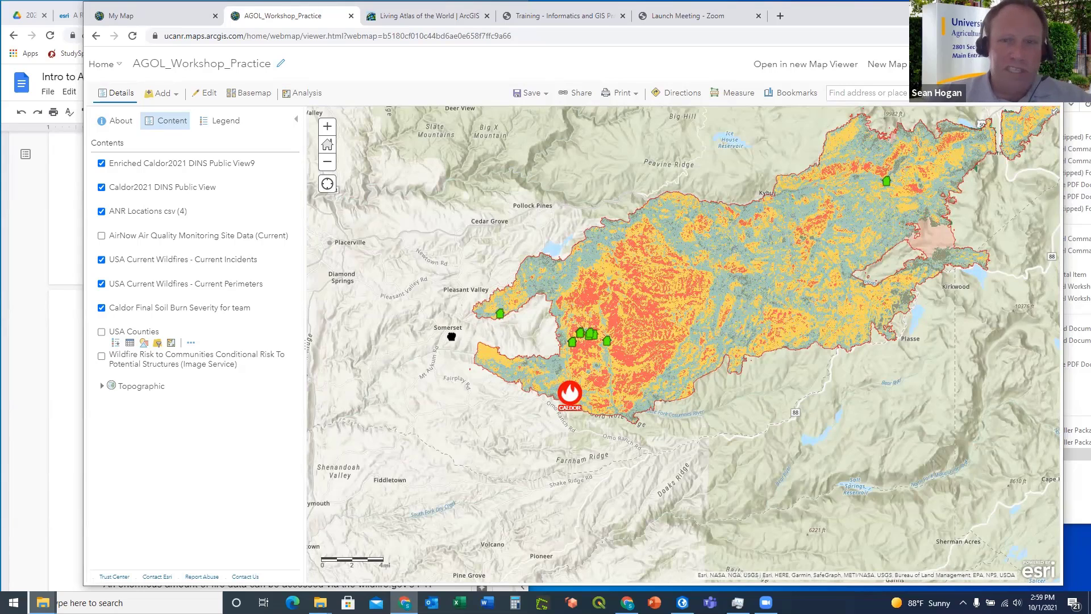
pyautogui.moveTo(450, 333); pyautogui.dragTo(453, 338)
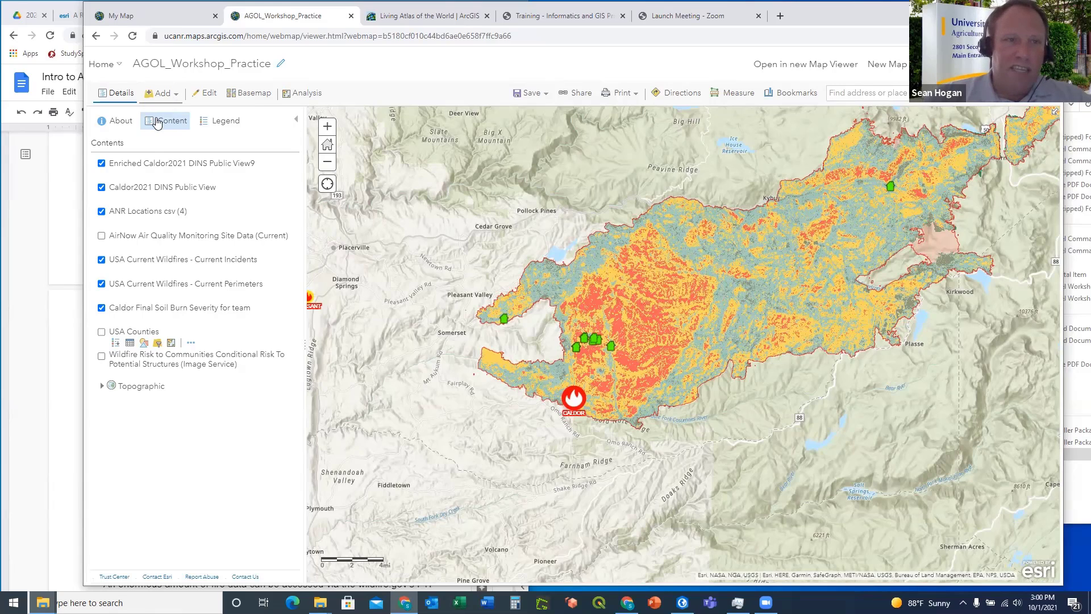
pyautogui.click(310, 98)
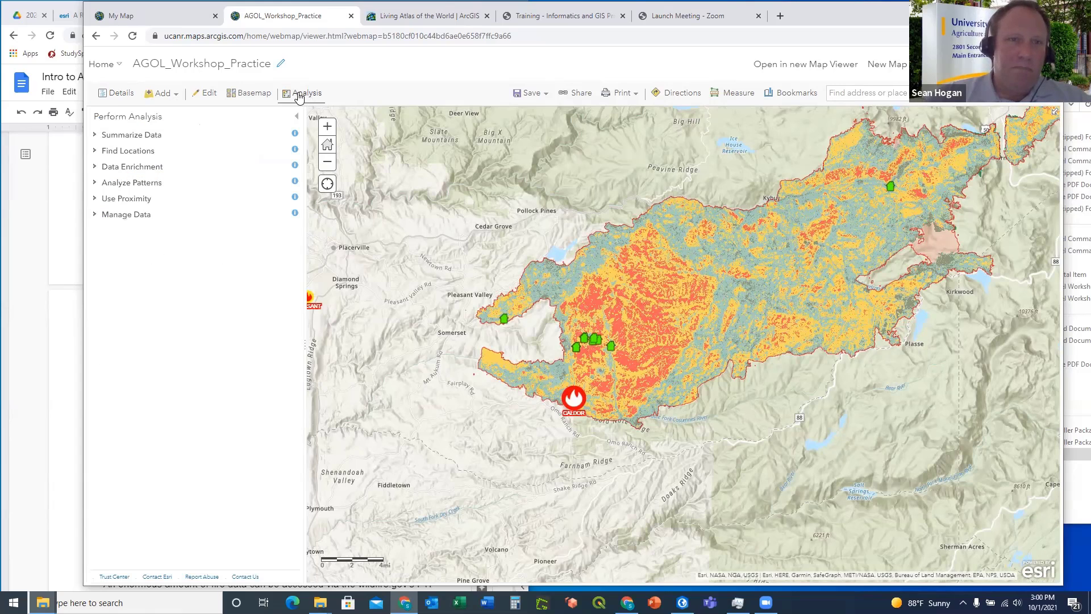
pyautogui.click(95, 200)
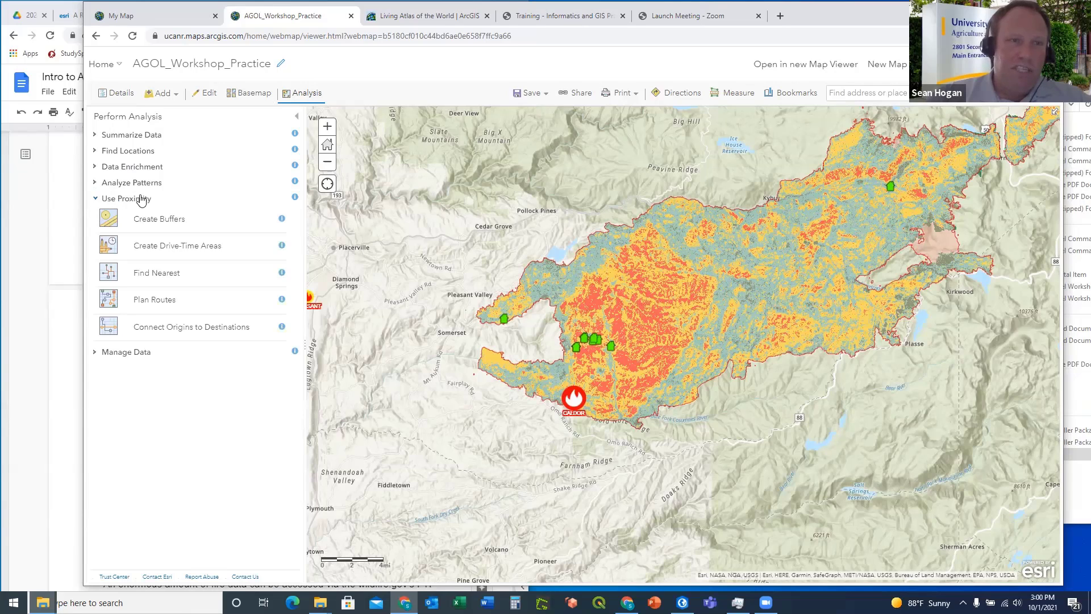
pyautogui.click(155, 275)
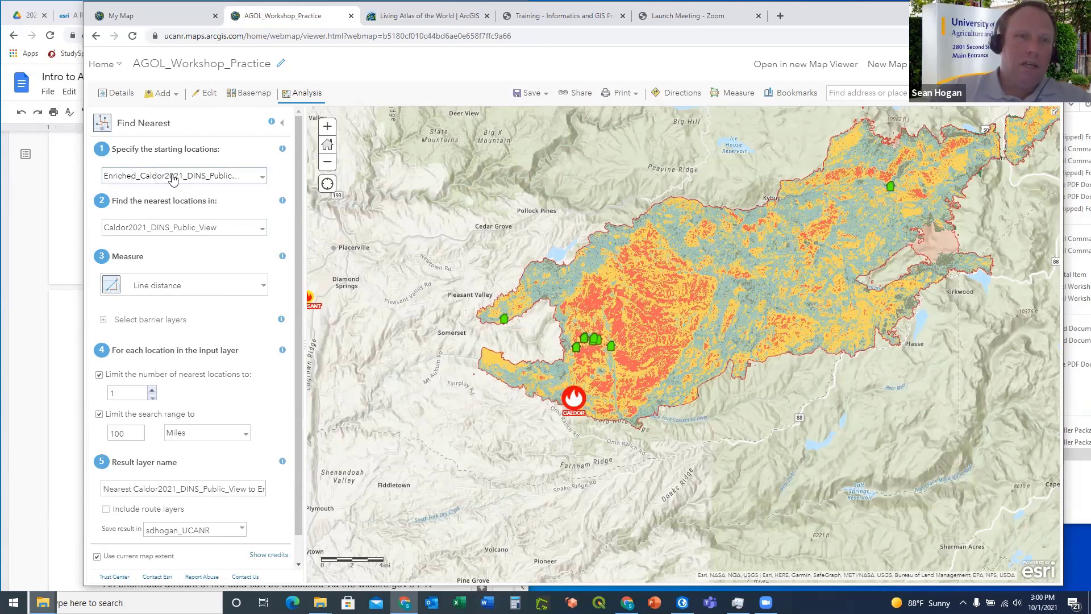
pyautogui.click(282, 125)
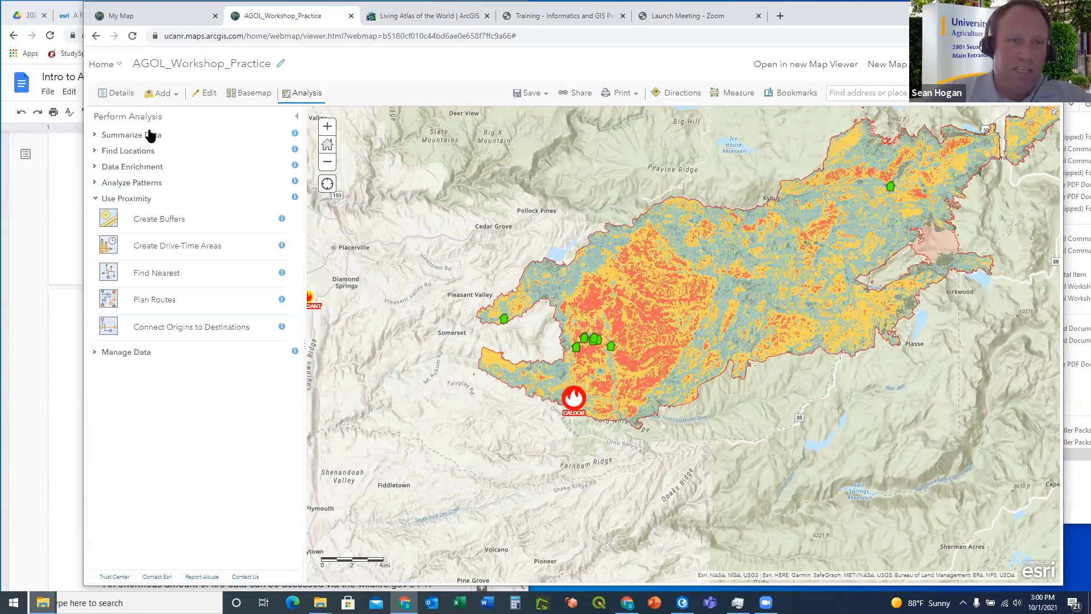
pyautogui.click(298, 118)
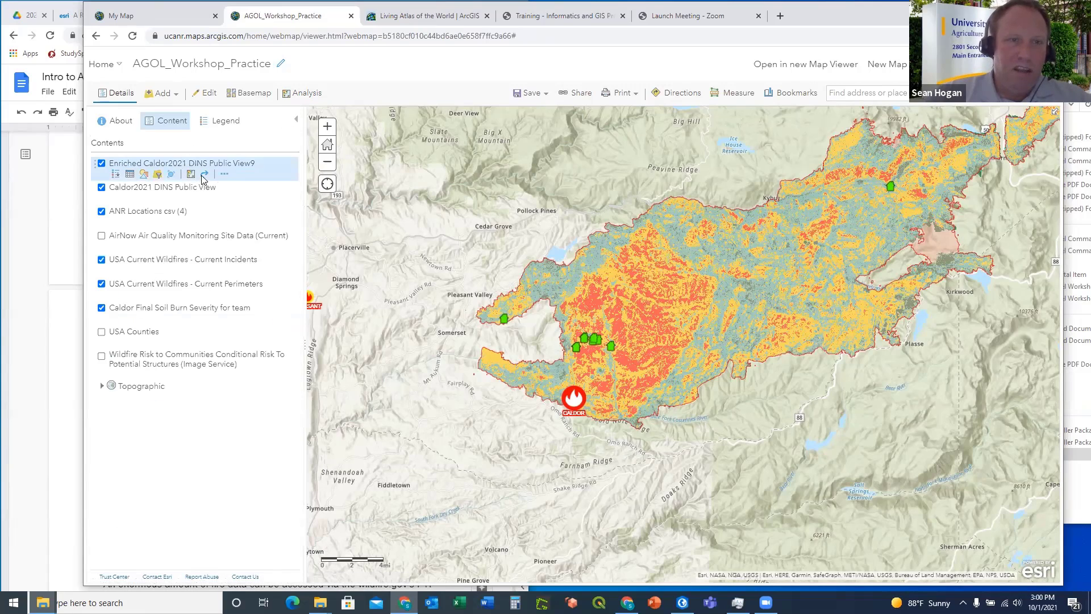
# Examine the attribute table of Enriched Caldor2021 DINS Public View9 through its % Forest (NLCD) column, close it and reopen it
pyautogui.click(130, 175)
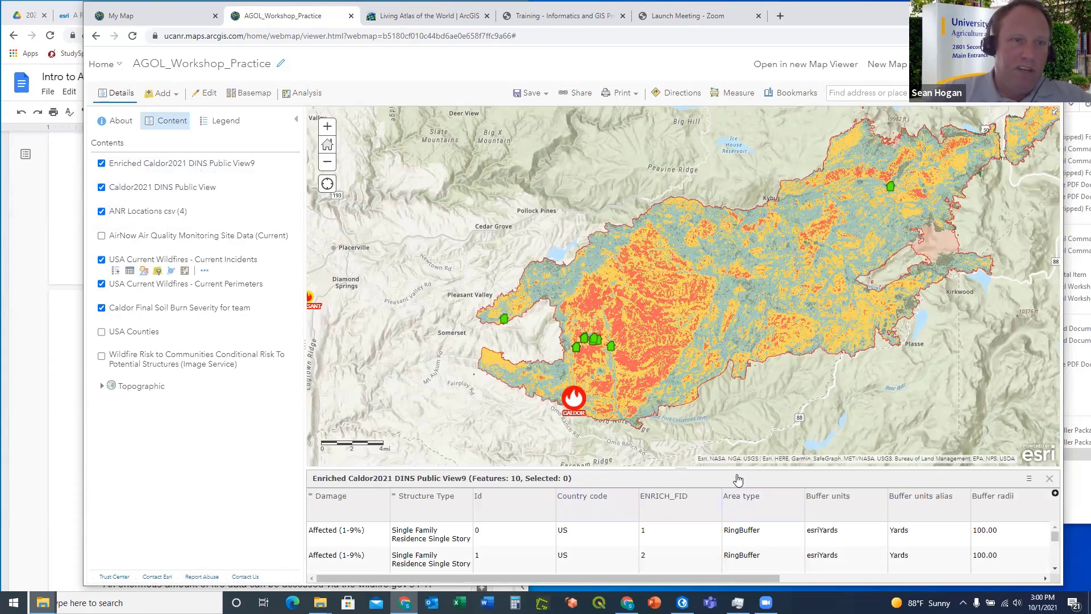
pyautogui.moveTo(737, 470); pyautogui.dragTo(729, 308)
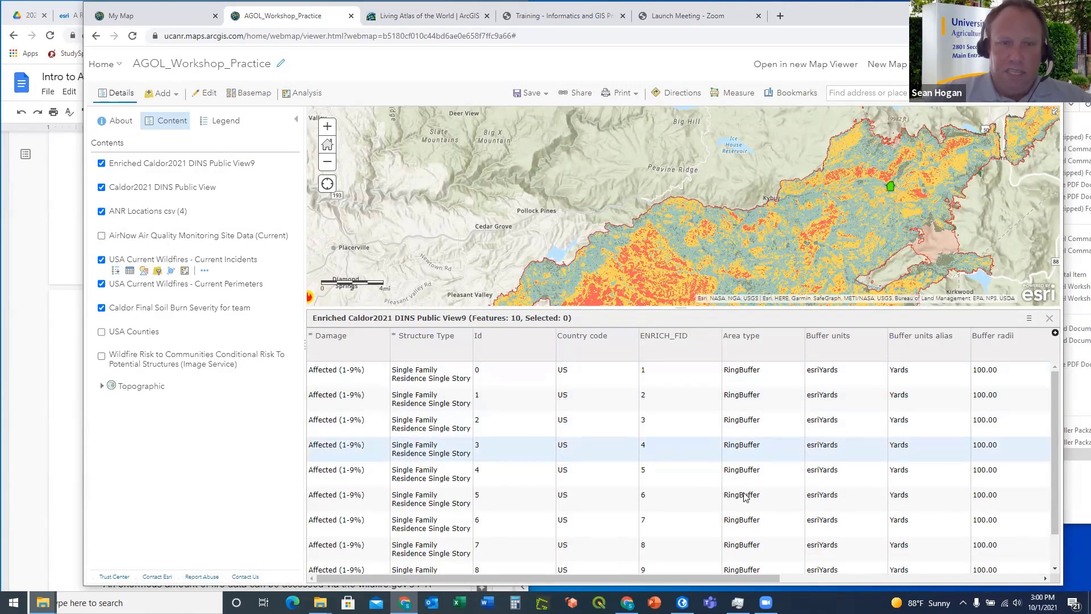
pyautogui.moveTo(695, 576); pyautogui.dragTo(960, 564)
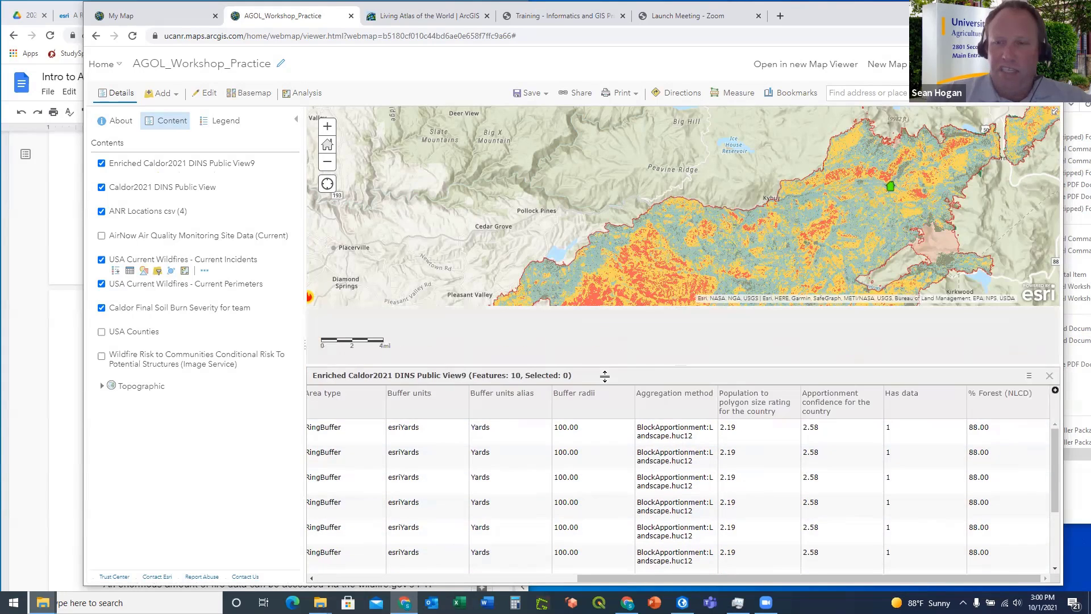
pyautogui.moveTo(605, 310); pyautogui.dragTo(605, 412)
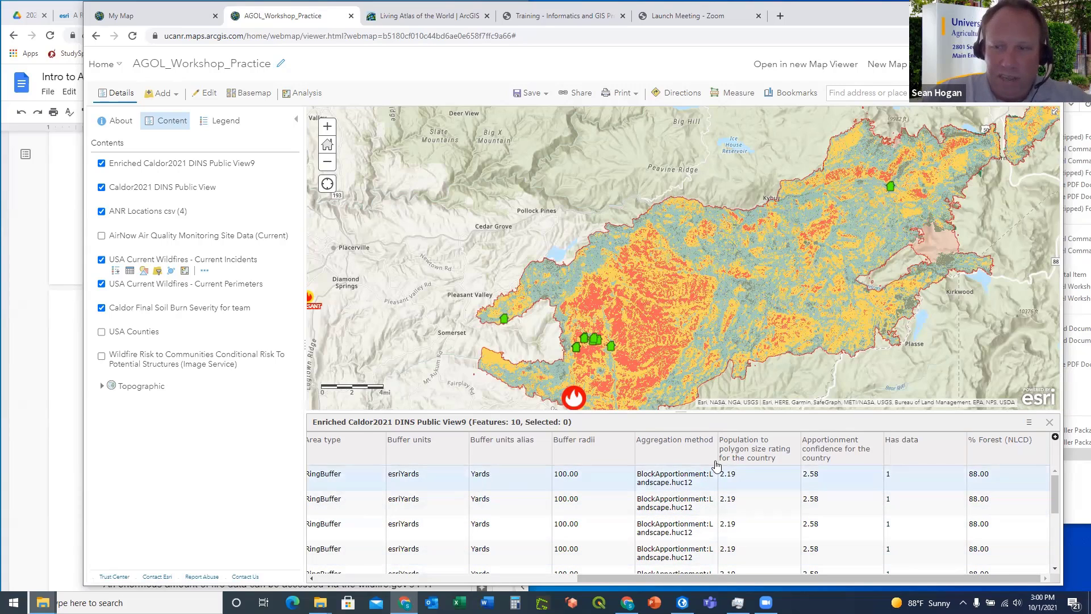
pyautogui.click(1049, 421)
pyautogui.moveTo(173, 165)
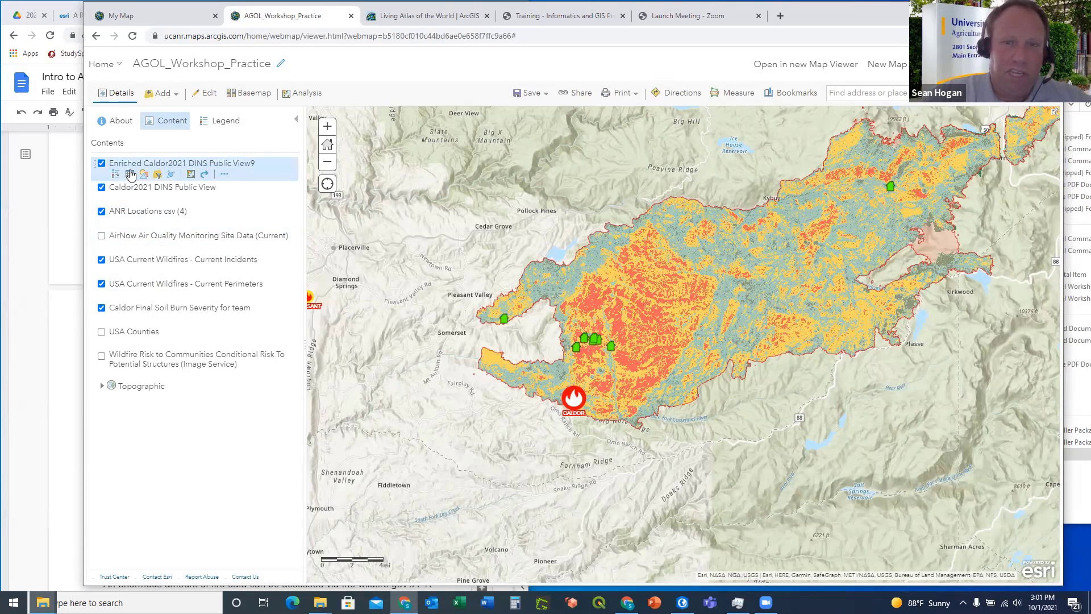
pyautogui.click(130, 173)
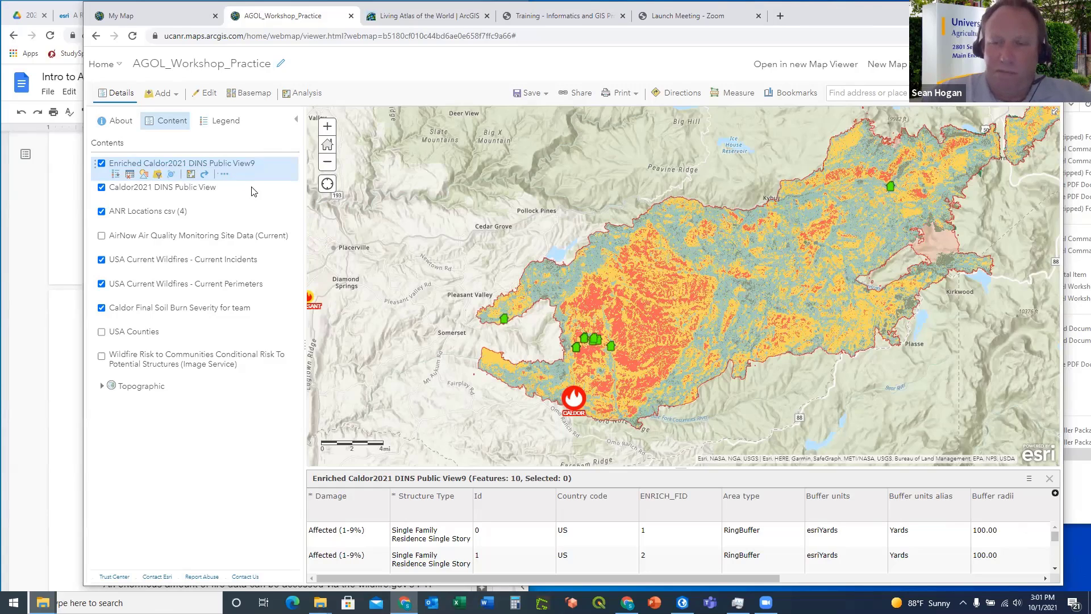
# Set up Find Nearest with Enriched_Caldor2021_DINS_Public_View9 as the starting locations and ANR_Locations_csv (4) as the layer to find the nearest locations in
pyautogui.click(193, 177)
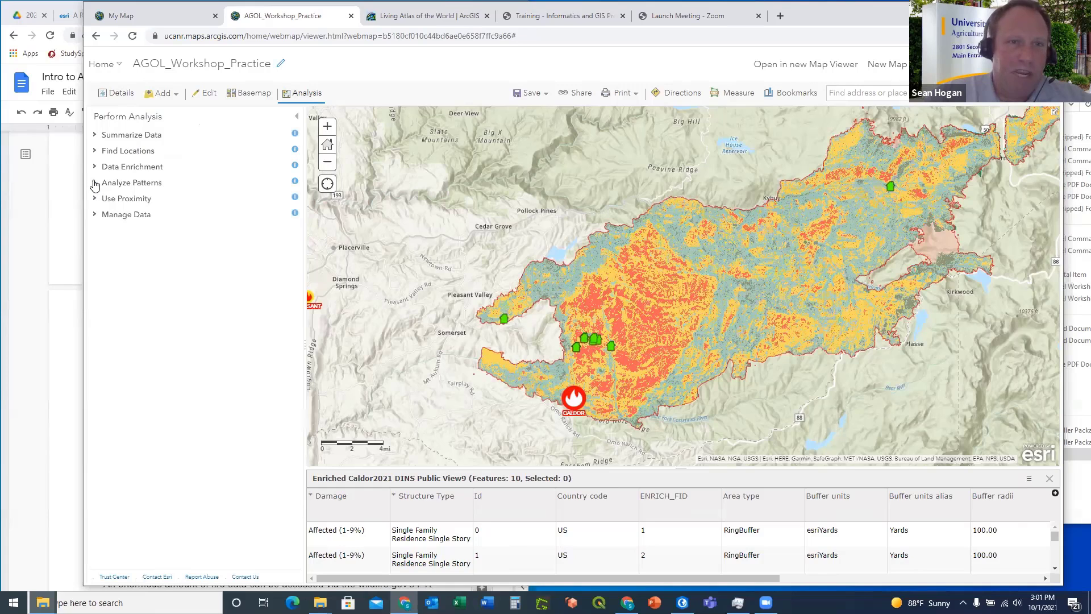
pyautogui.click(95, 197)
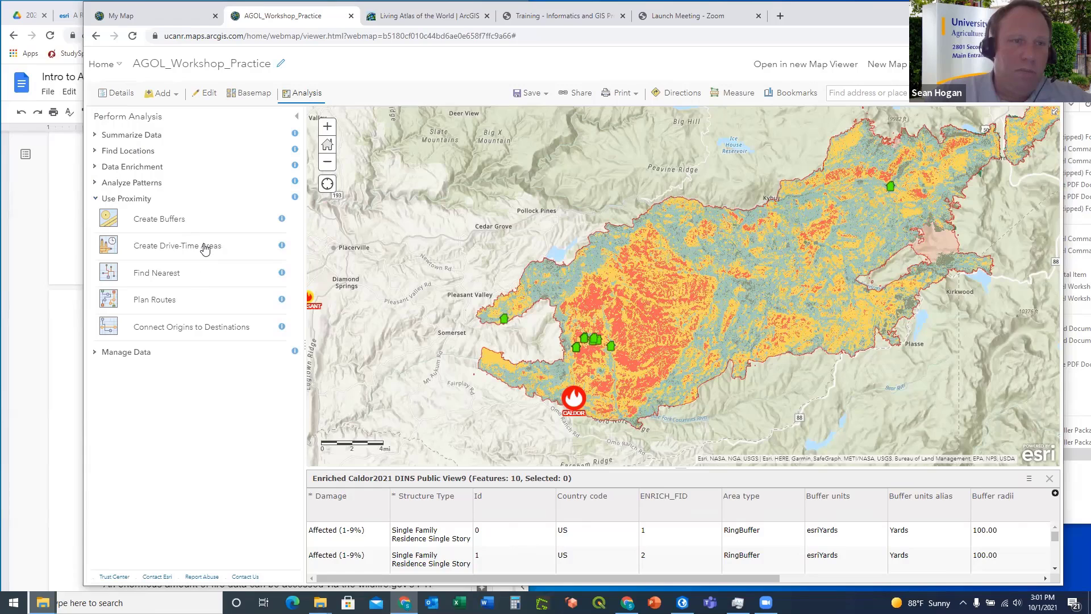
pyautogui.click(160, 275)
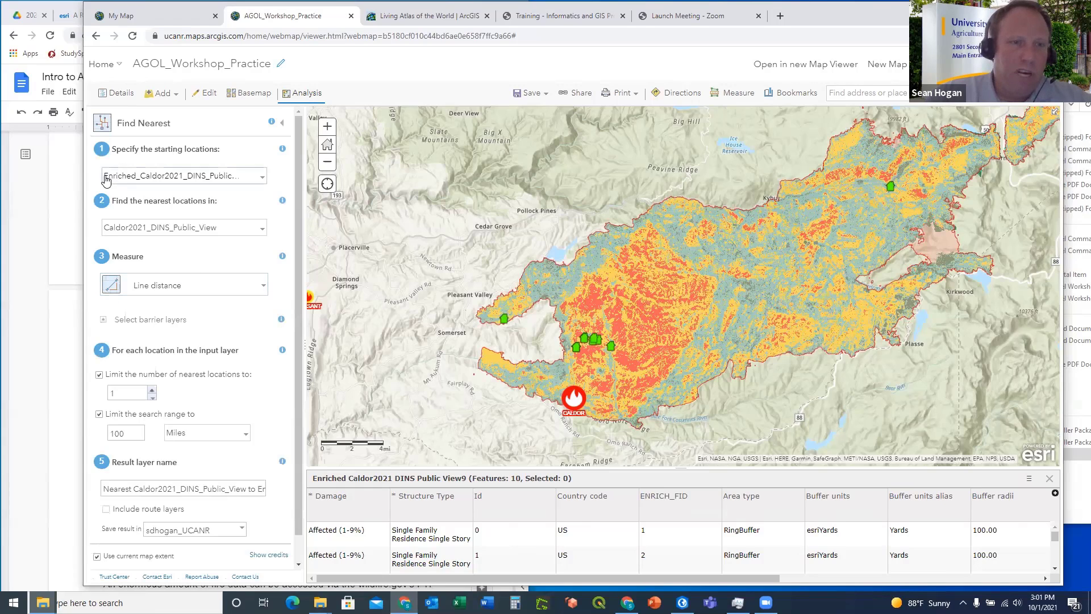
pyautogui.click(257, 180)
pyautogui.click(192, 202)
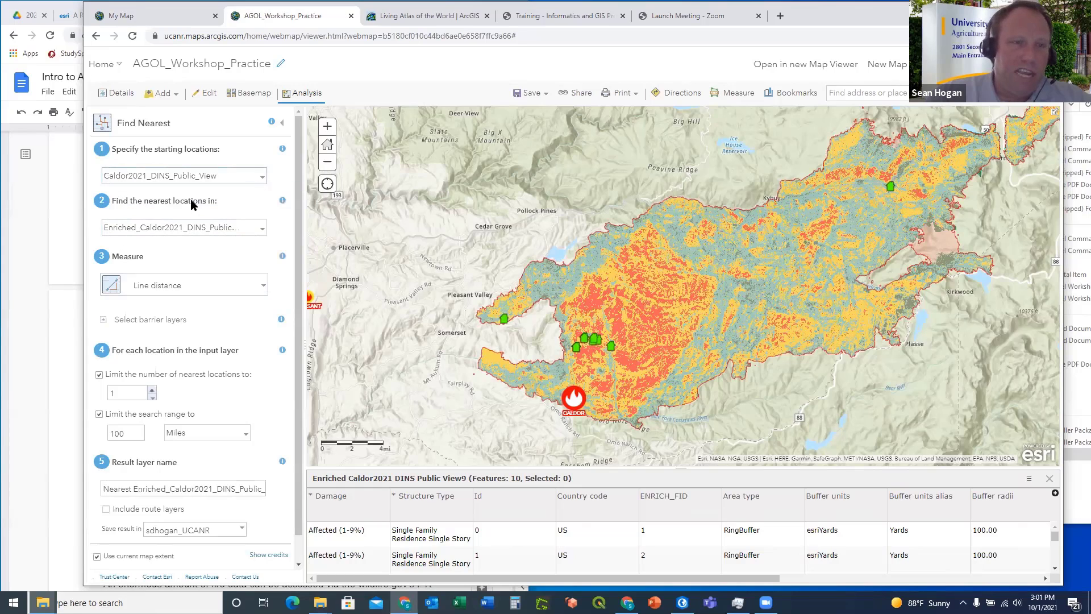
pyautogui.click(262, 178)
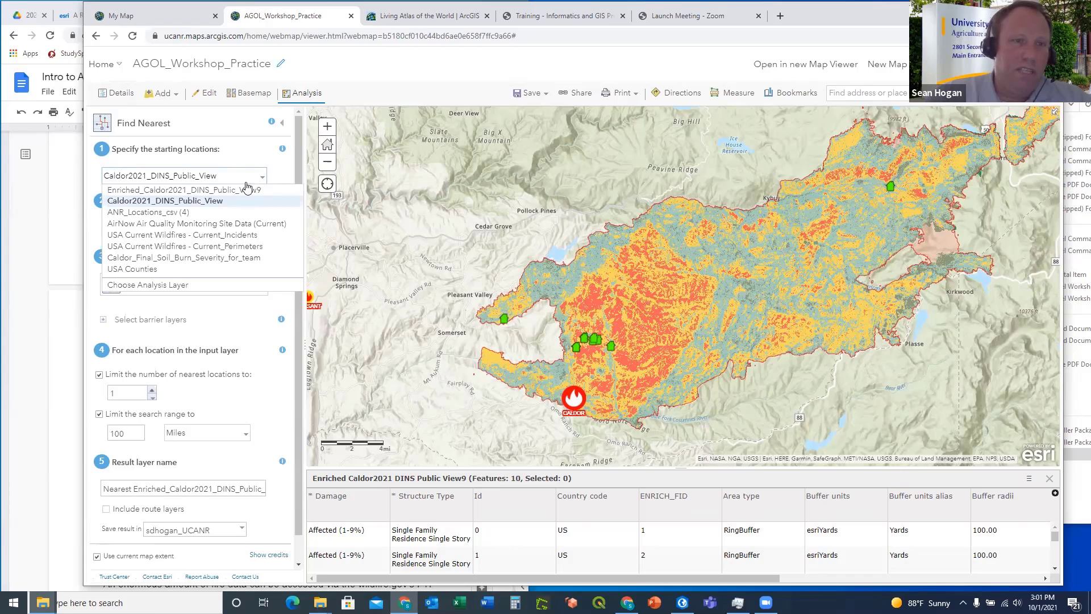
pyautogui.click(237, 189)
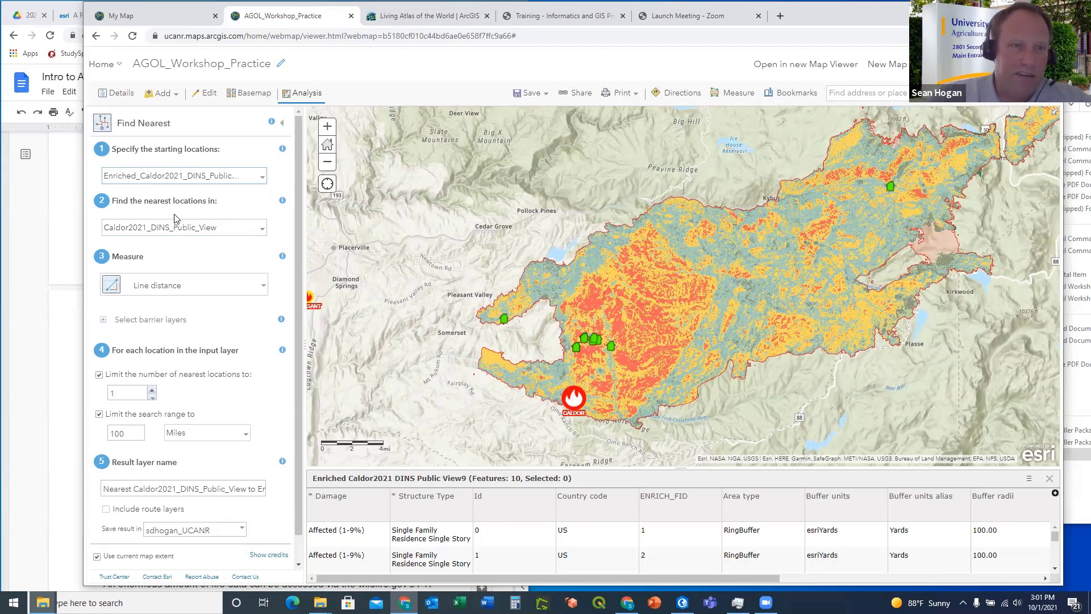
pyautogui.click(261, 230)
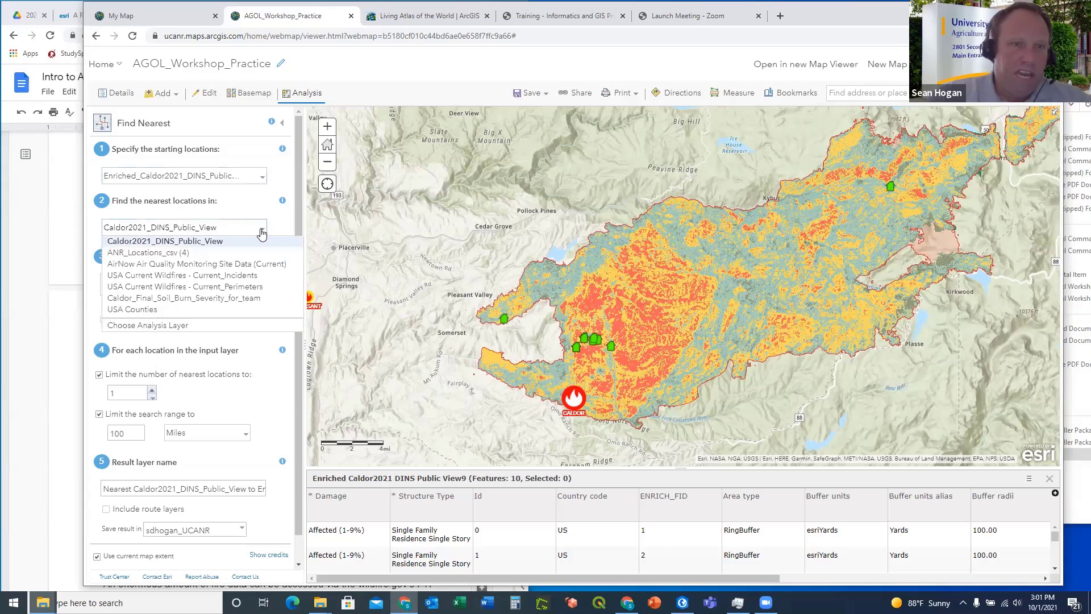
pyautogui.click(147, 253)
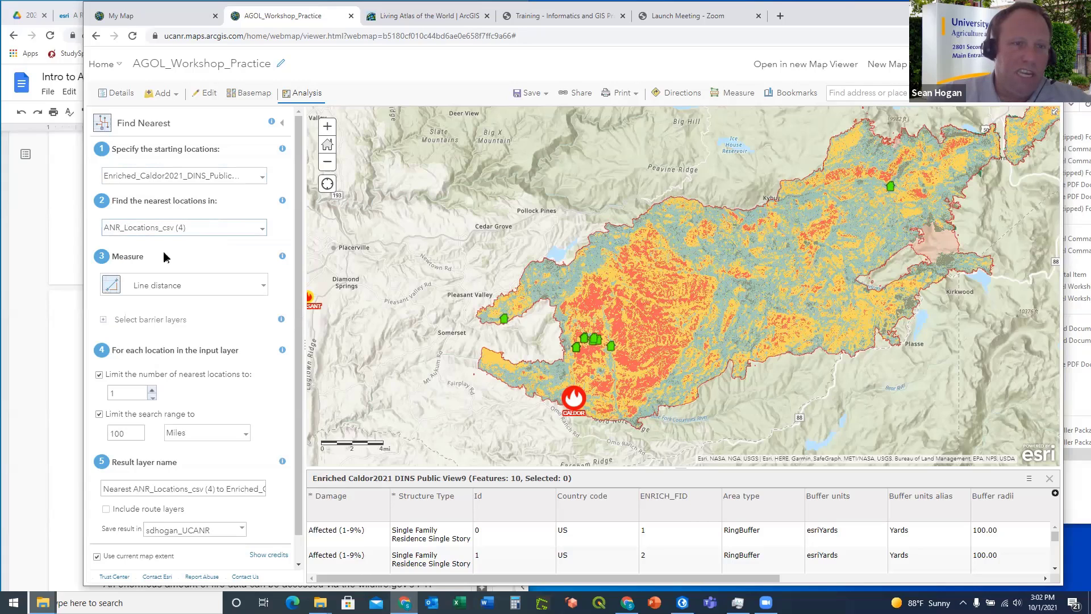
# Set the Find Nearest measure to Driving Distance and keep the 100-mile search range
pyautogui.click(262, 287)
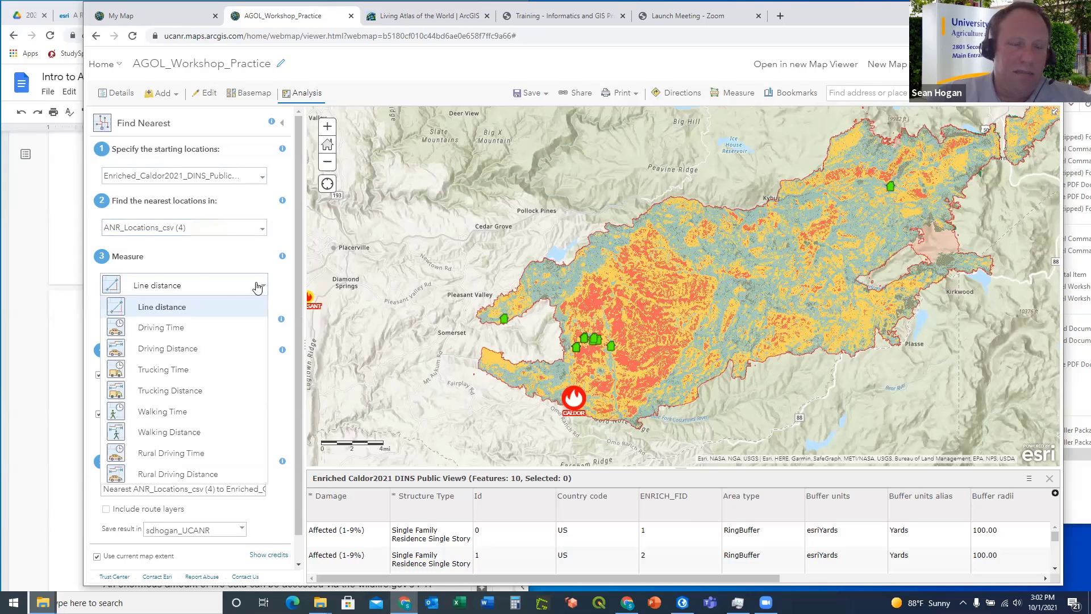
pyautogui.click(176, 349)
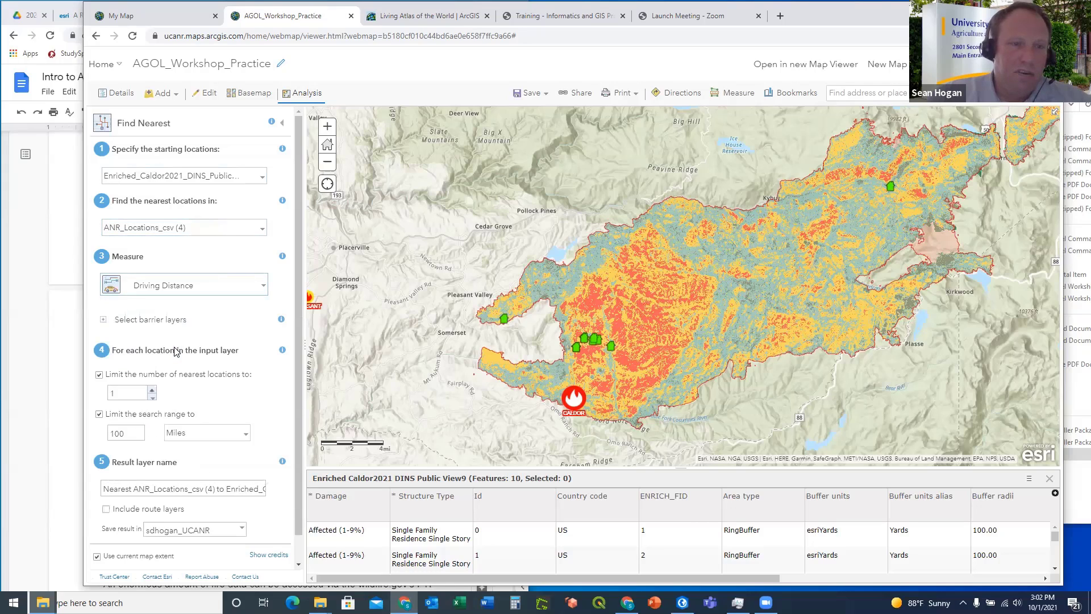
pyautogui.click(244, 287)
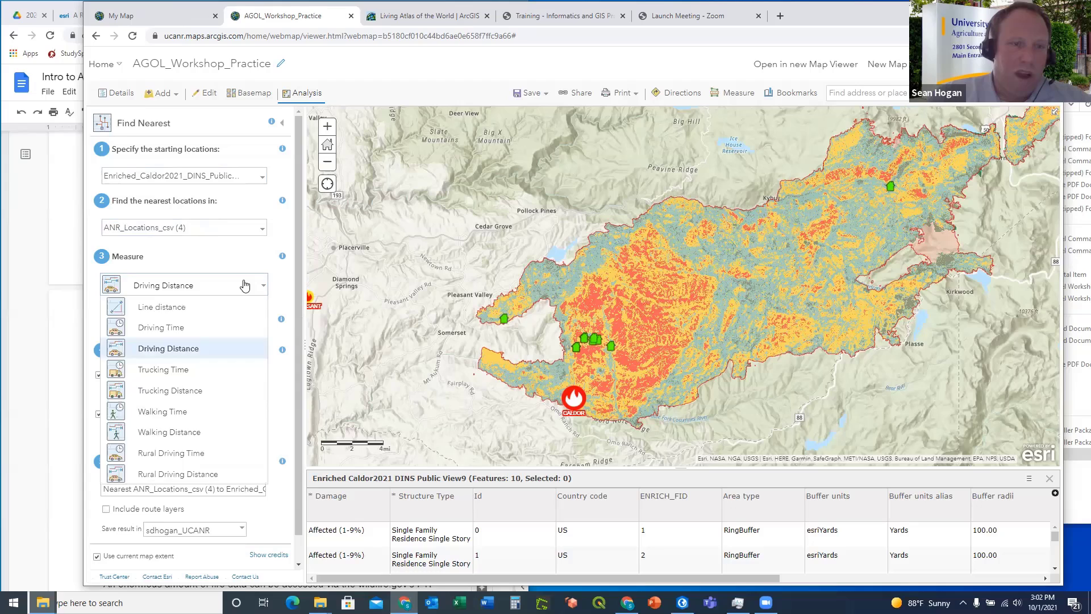
pyautogui.click(189, 323)
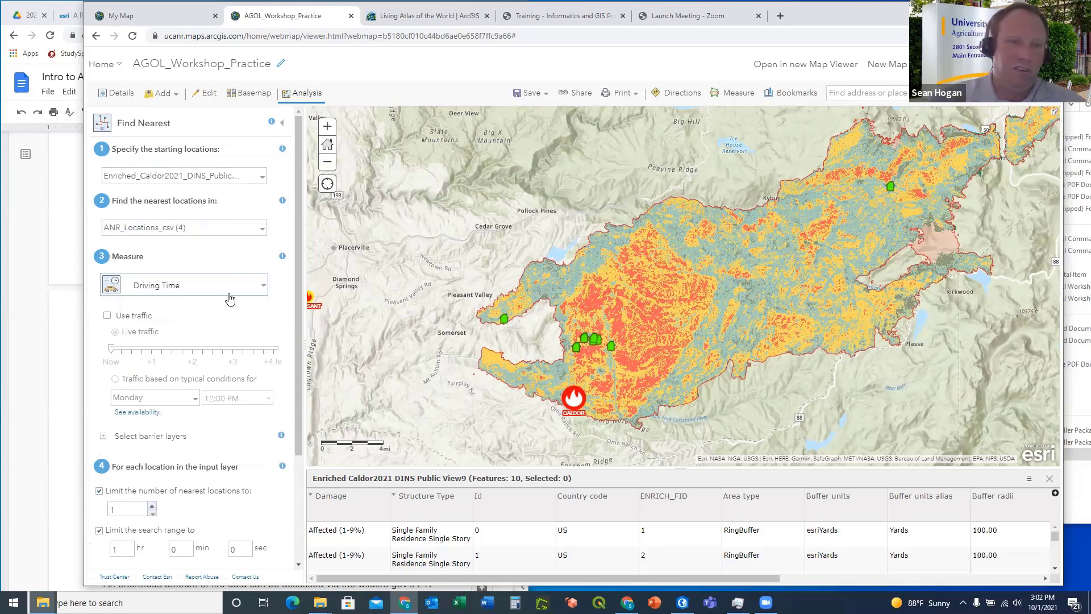
pyautogui.click(257, 284)
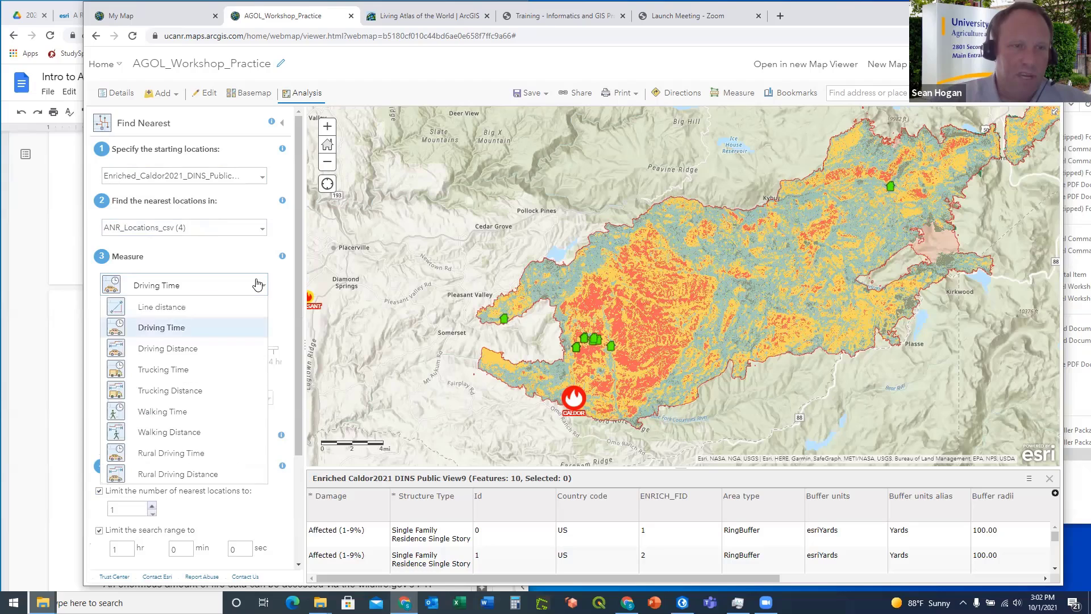
pyautogui.click(162, 351)
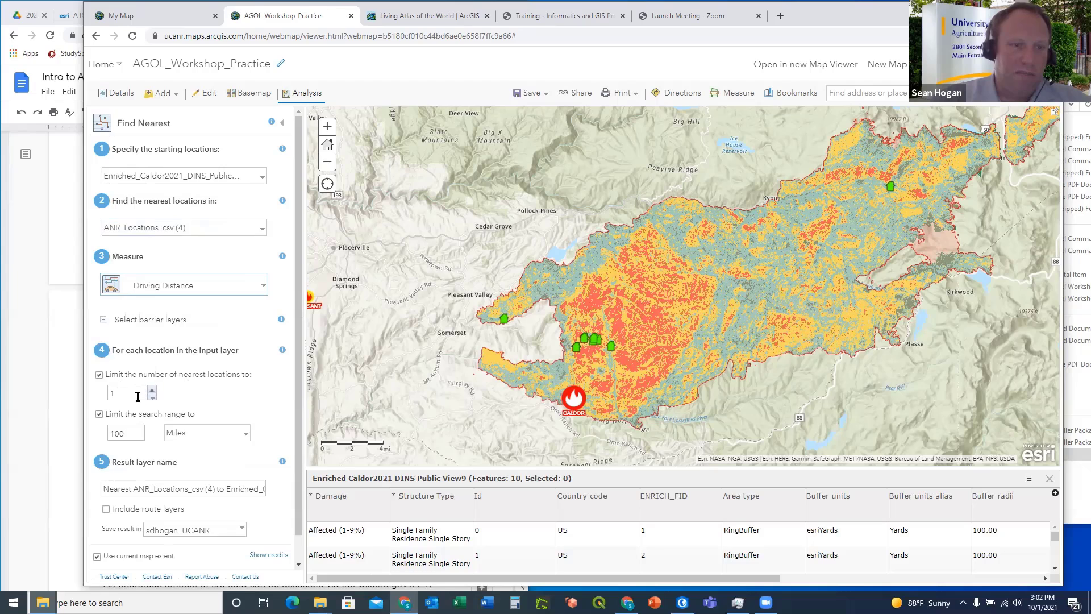
pyautogui.click(126, 434)
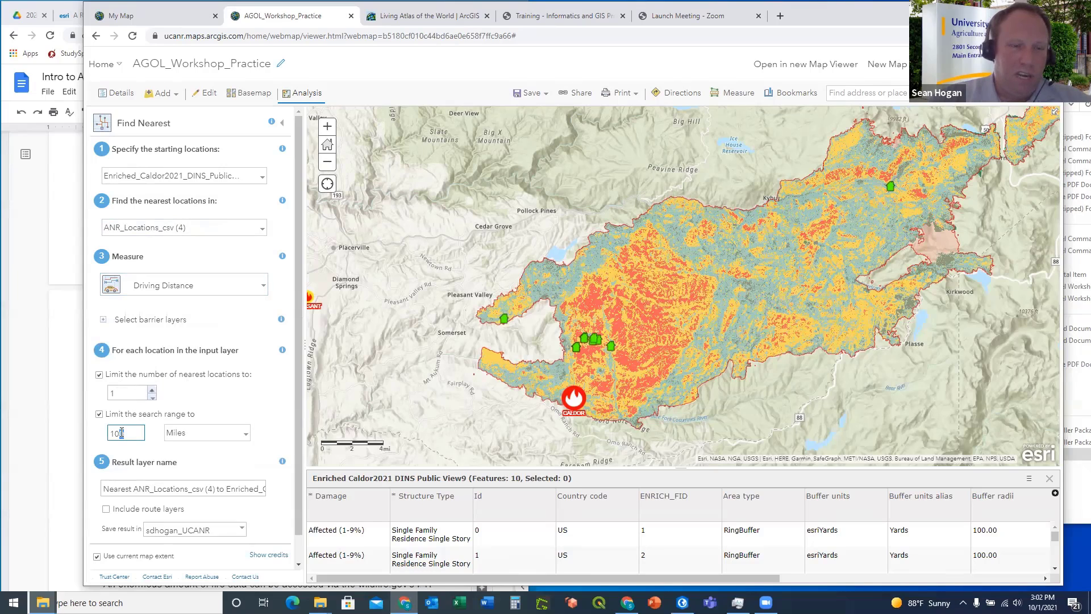
pyautogui.click(248, 399)
# Copy the layer name Nearest_ANR_Facility_to_Threatened_Structures from the proximity exercise in the Intro to ArcGIS Online Exercise document
pyautogui.scroll(-1, 244, 407)
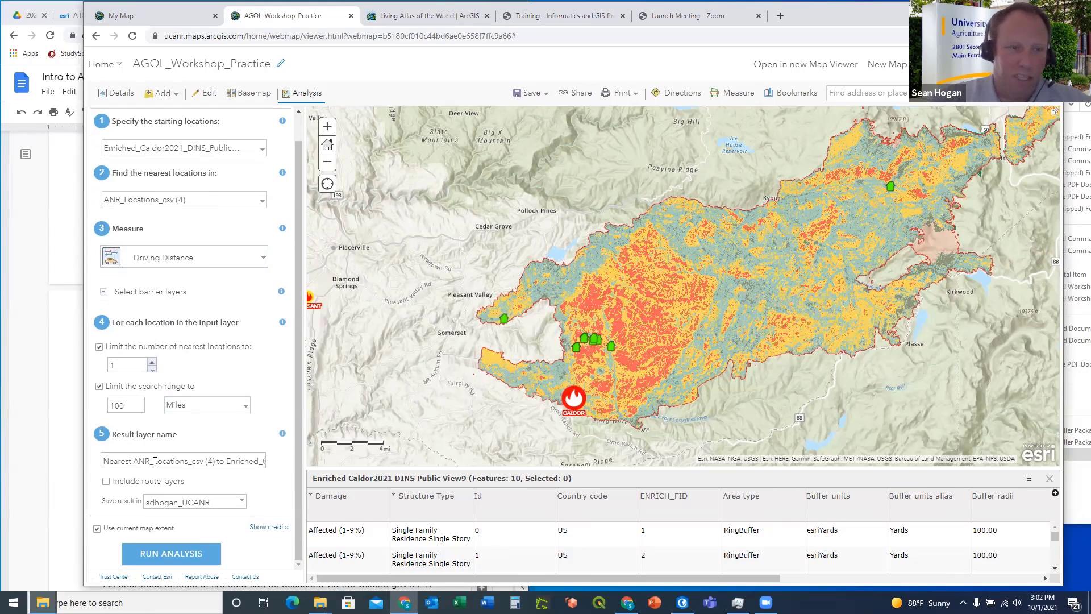
pyautogui.click(72, 410)
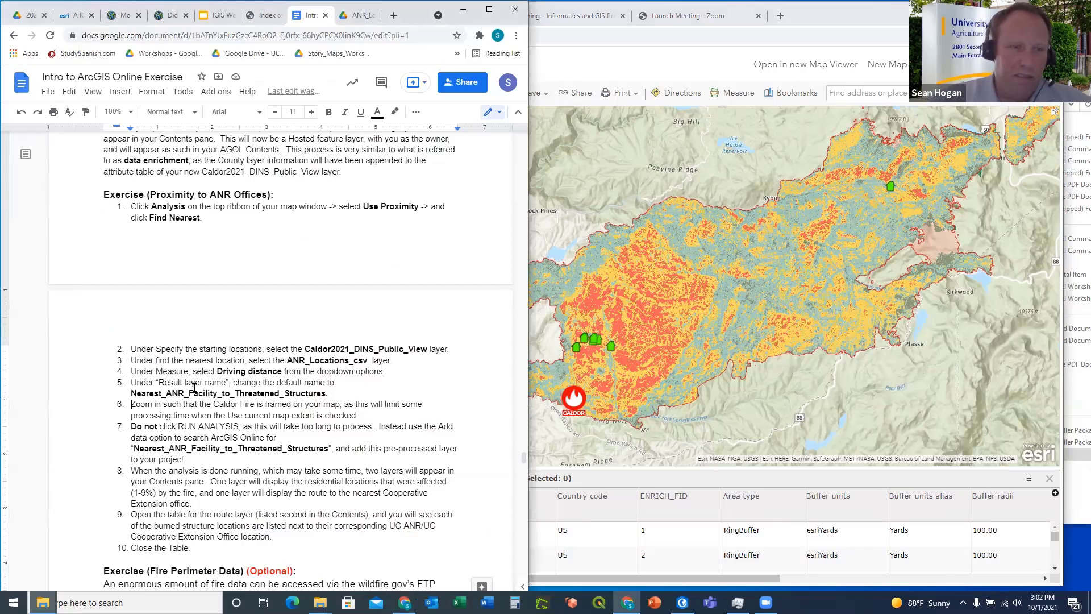
pyautogui.scroll(-2, 160, 372)
pyautogui.moveTo(134, 333); pyautogui.dragTo(329, 334)
pyautogui.hotkey('ctrl', 'c')
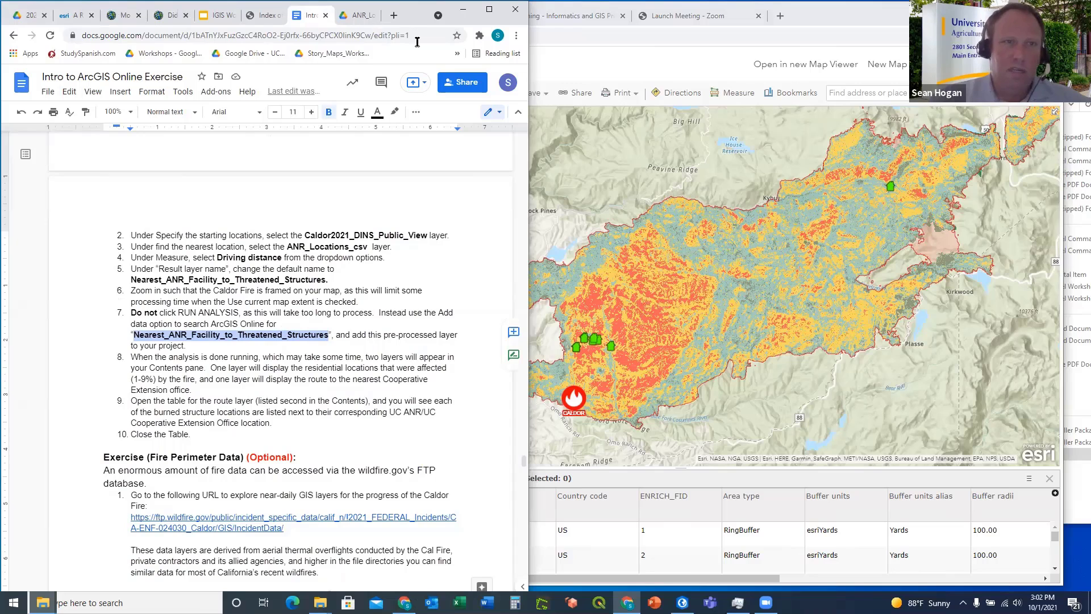
# Switch back to the AGOL_Workshop_Practice map and name the result layer Nearest_ANR_Facility_to_Threatened_Structures9
pyautogui.click(561, 70)
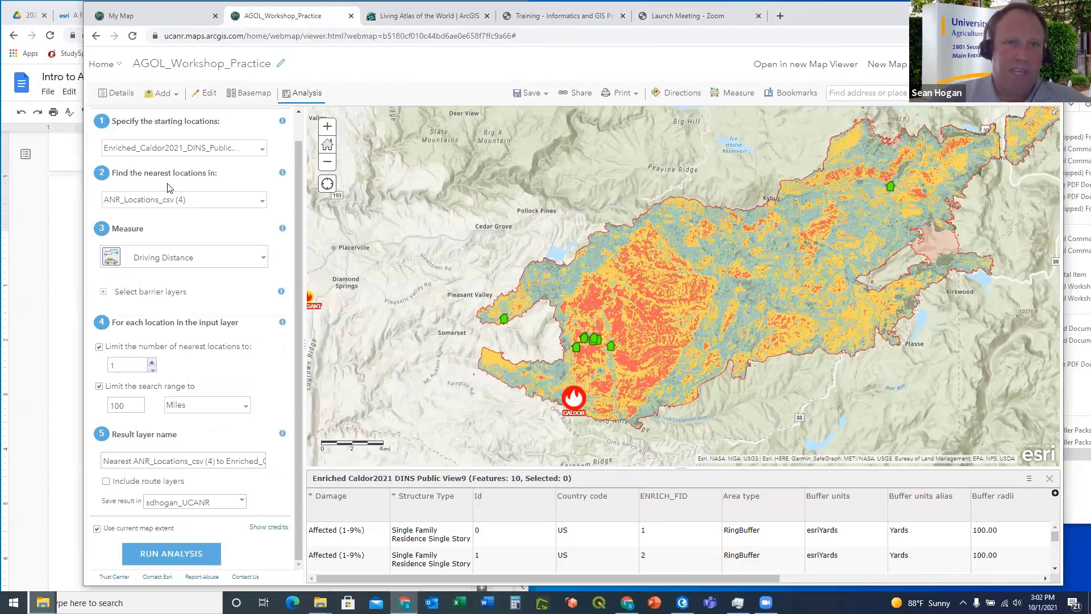
pyautogui.moveTo(102, 461); pyautogui.dragTo(322, 478)
pyautogui.hotkey('ctrl', 'v')
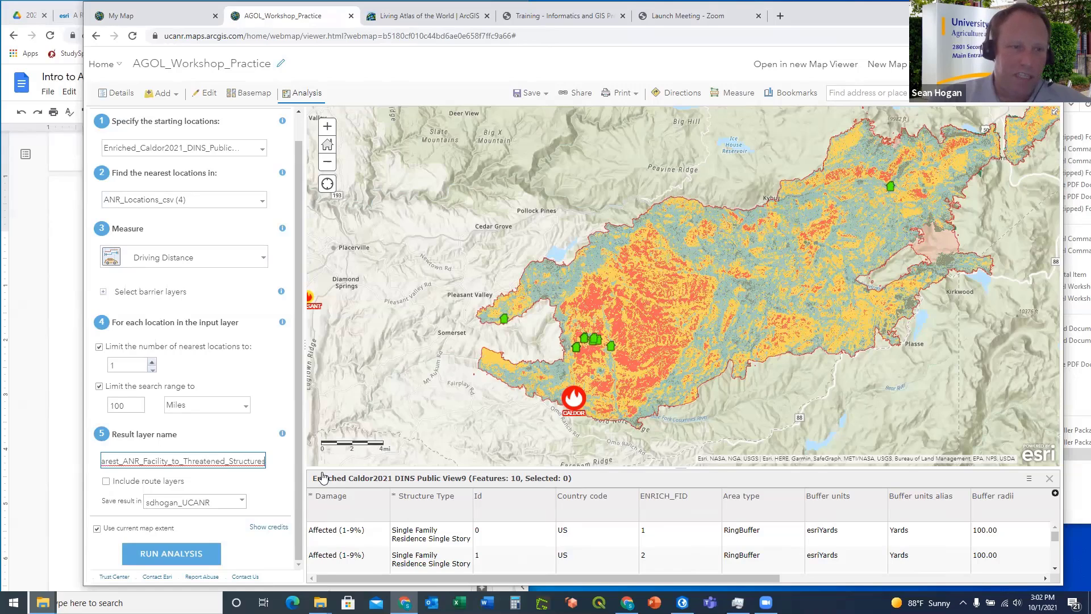
pyautogui.write('9')
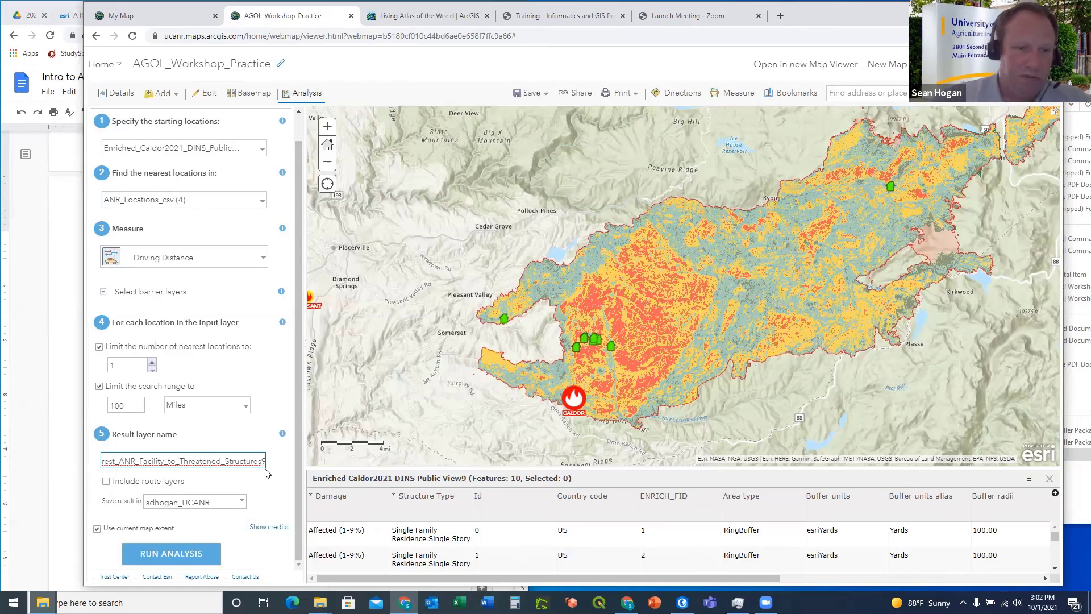
# Include route layers in the result and run the Find Nearest analysis
pyautogui.click(107, 481)
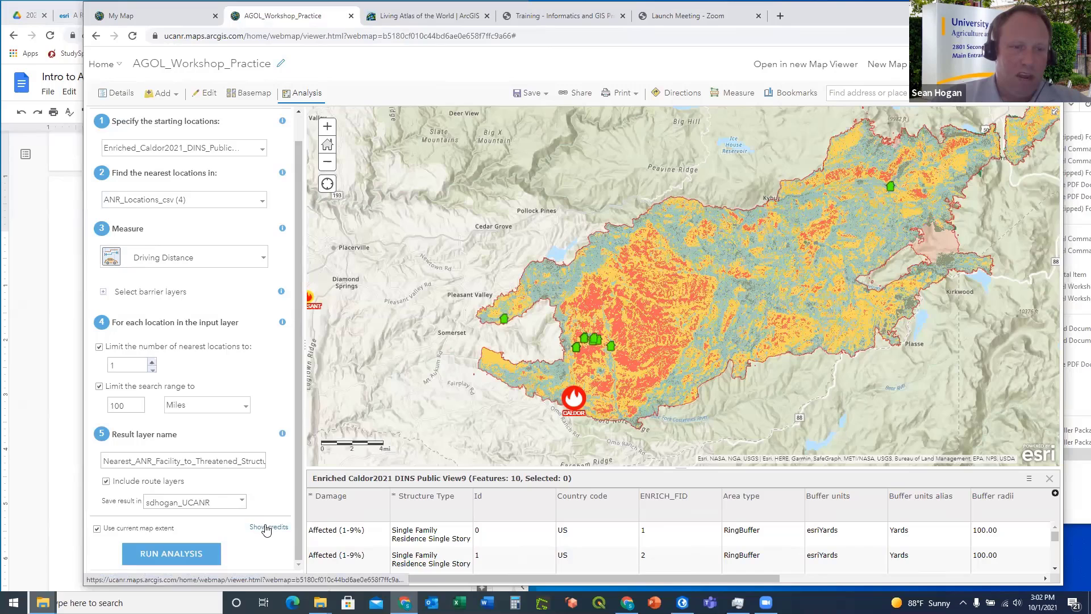
pyautogui.click(164, 556)
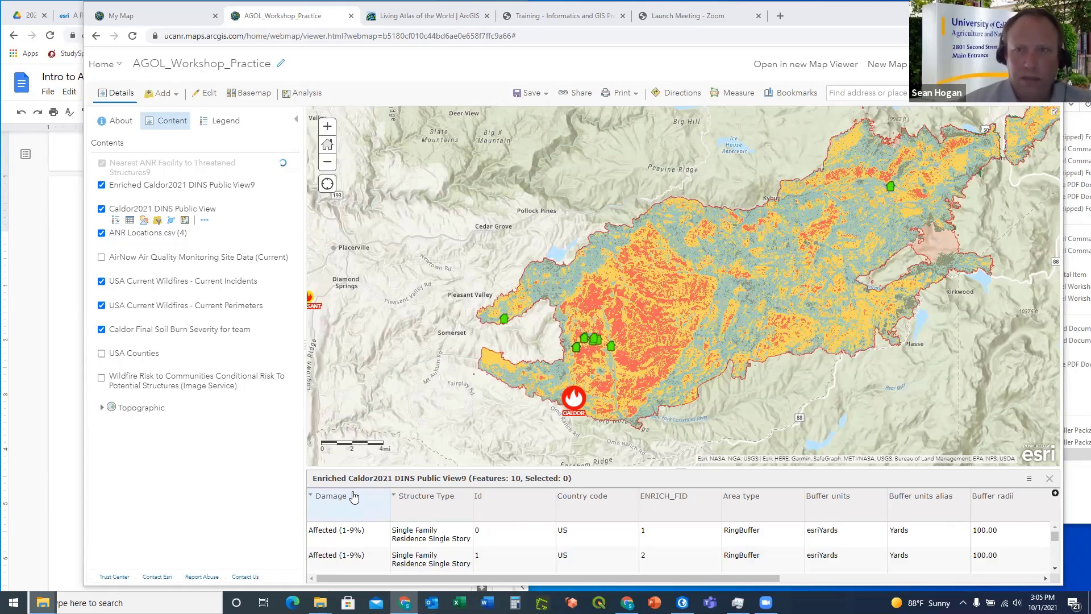
pyautogui.moveTo(348, 495); pyautogui.dragTo(417, 461)
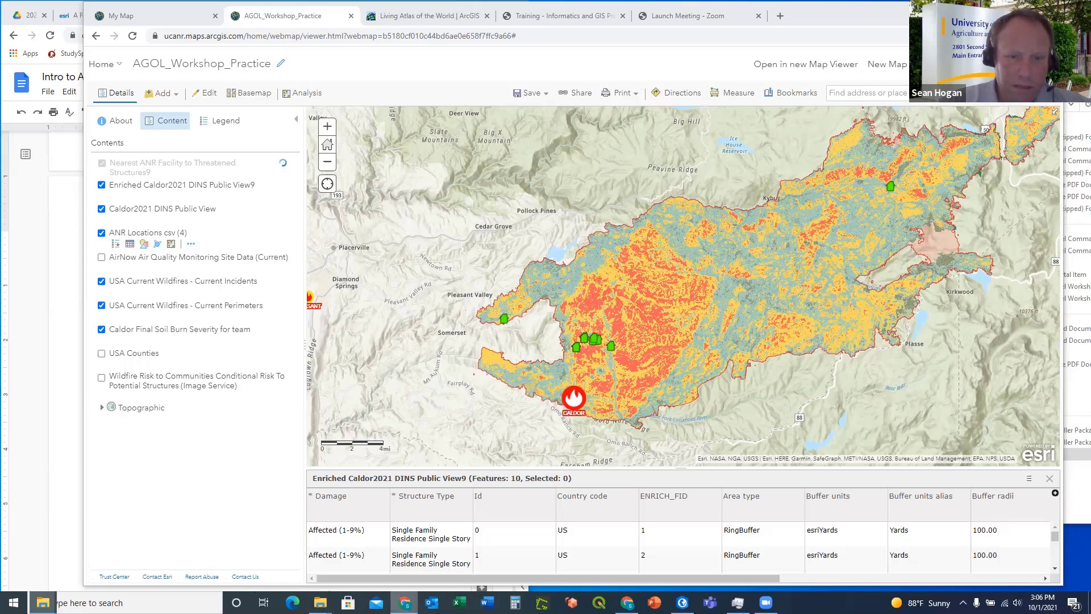
# Copy the layer name Nearest_ANR_Facility_to_Threatened_Structures from item 7 of the proximity exercise in the Intro to ArcGIS Online Exercise document
pyautogui.click(526, 96)
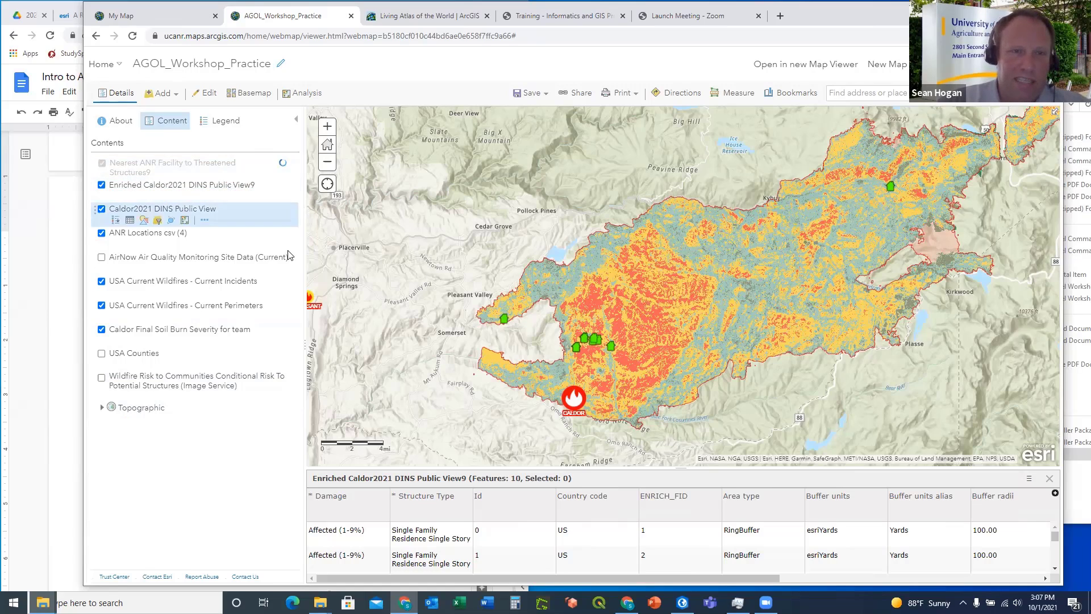
pyautogui.click(67, 449)
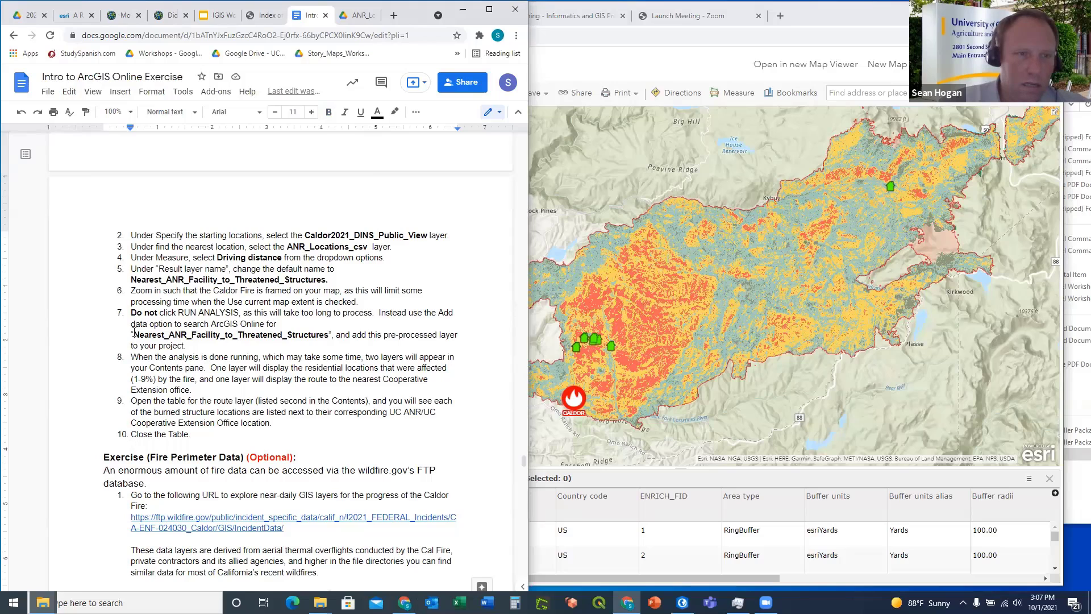
pyautogui.moveTo(135, 333); pyautogui.dragTo(331, 335)
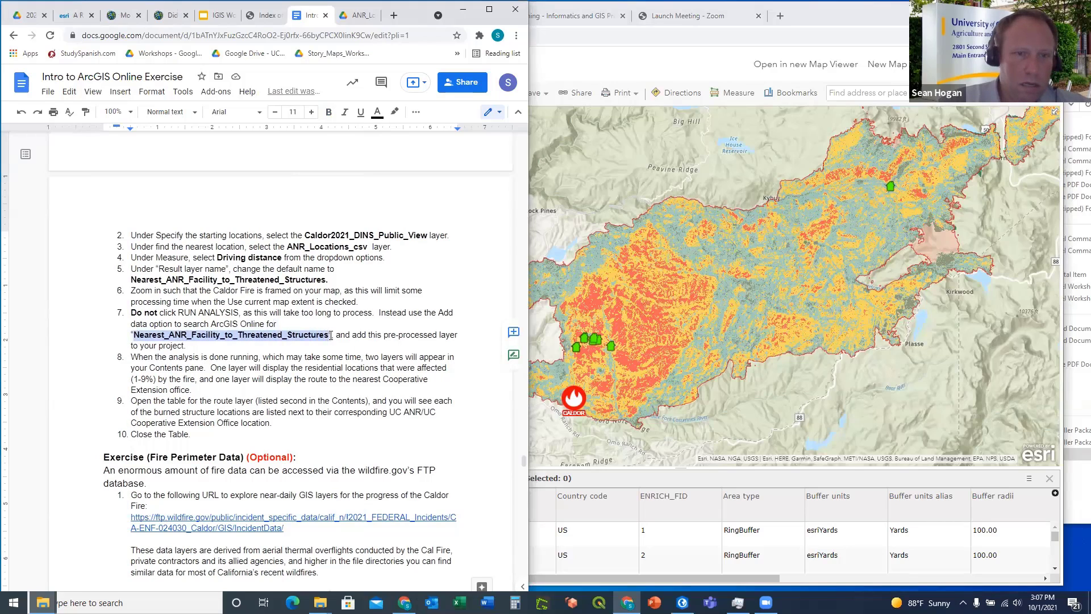
pyautogui.rightClick(285, 335)
pyautogui.click(321, 264)
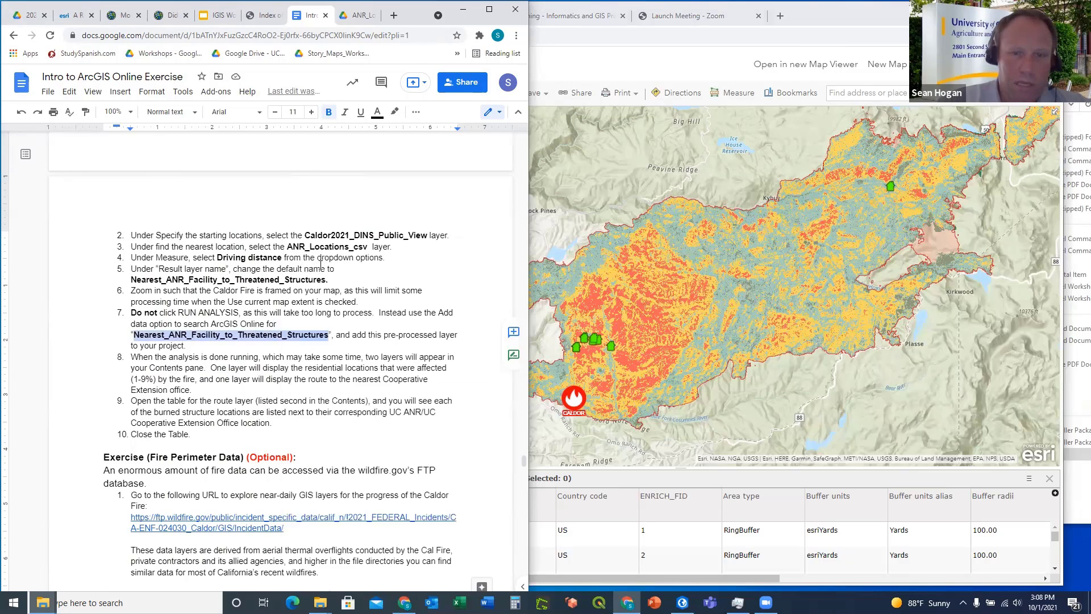
# Switch back to the AGOL_Workshop_Practice map and save it
pyautogui.click(562, 63)
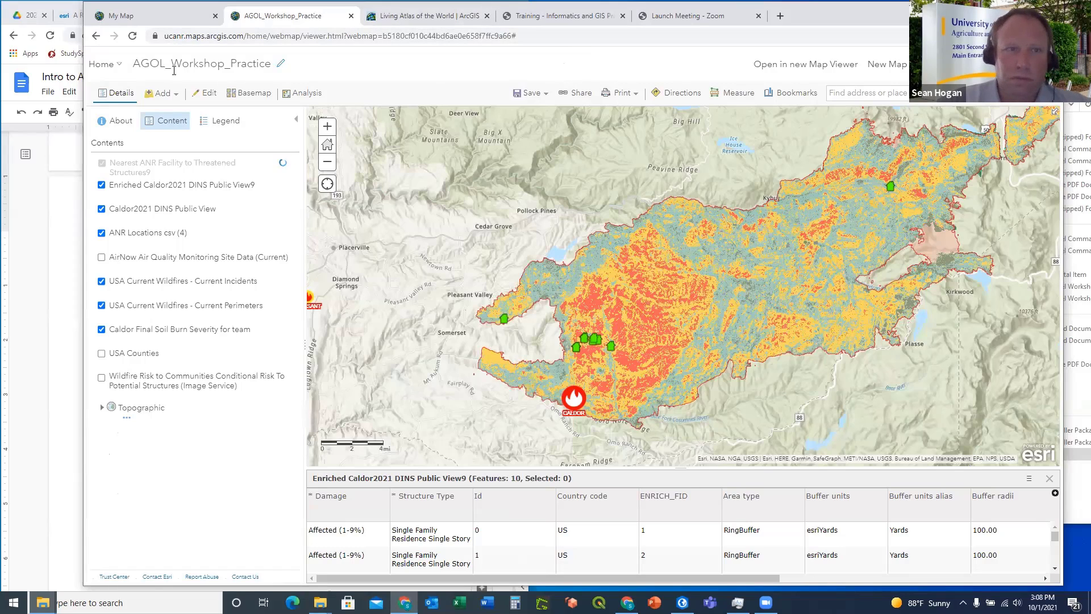
pyautogui.click(531, 95)
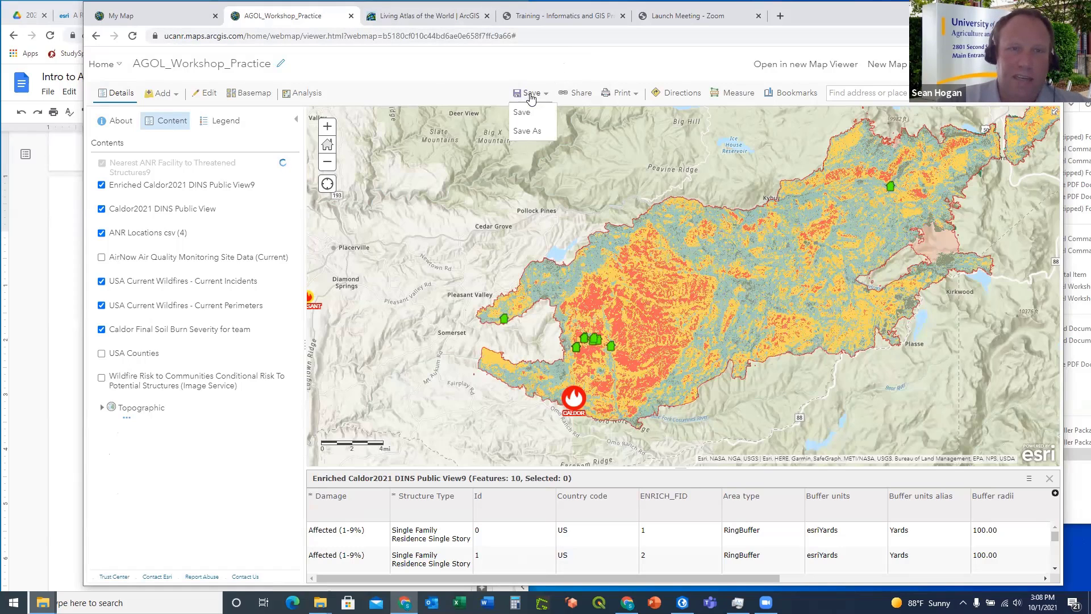
pyautogui.click(528, 113)
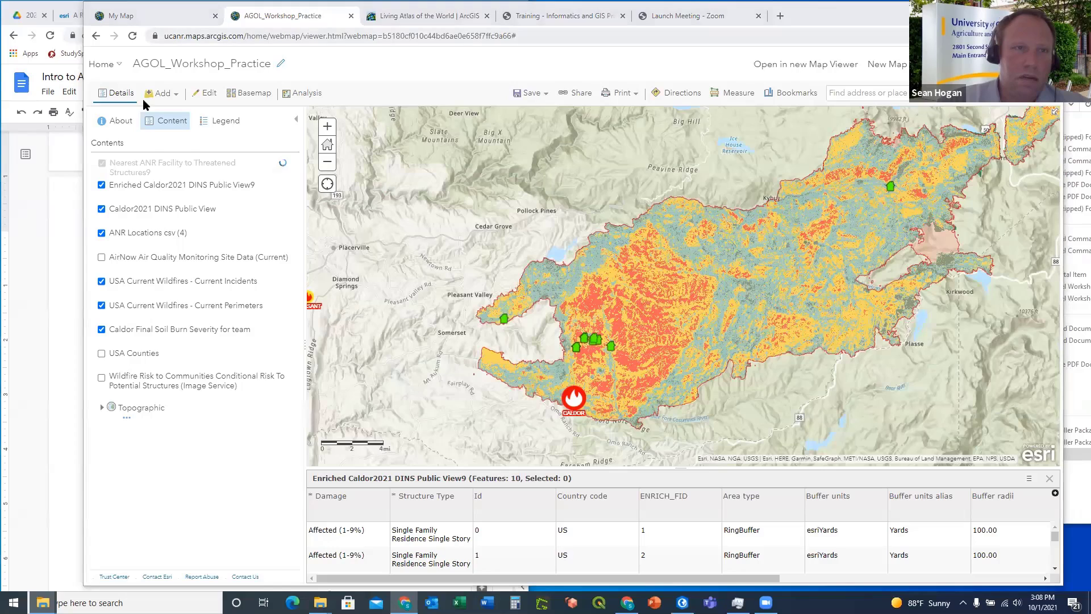
# Go to the organization's home page, open My Content and search it for Nearest_ANR_Facility_to_Threatened_Structures
pyautogui.click(109, 65)
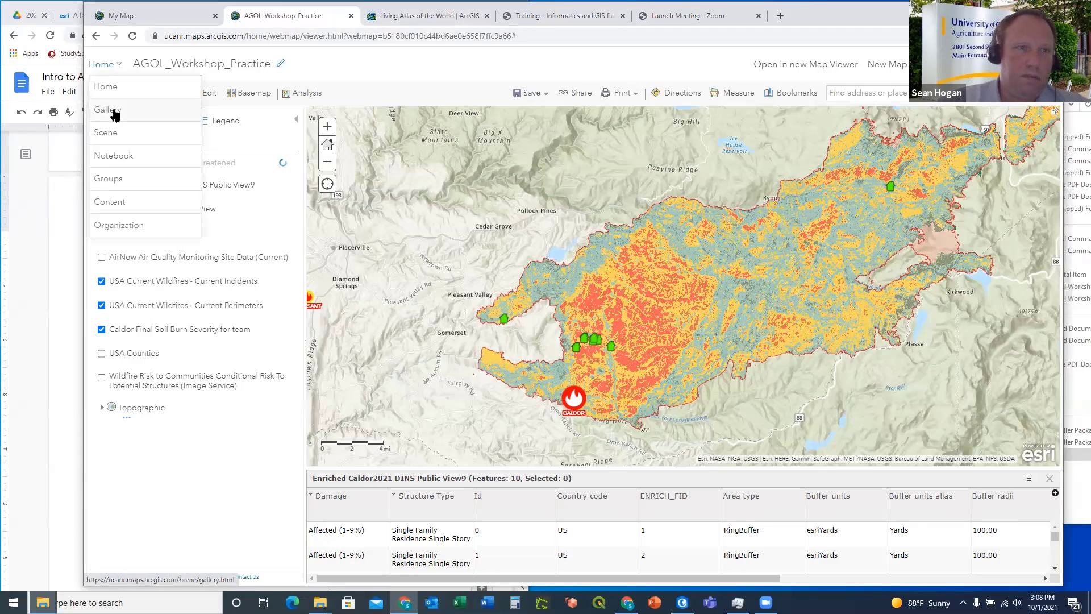
pyautogui.click(114, 90)
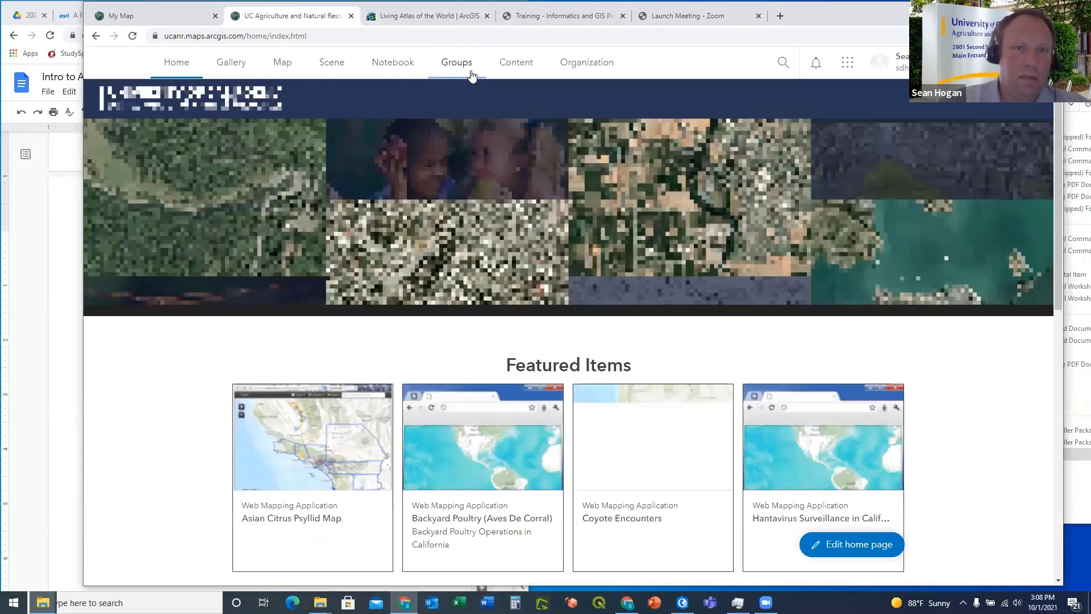
pyautogui.click(512, 68)
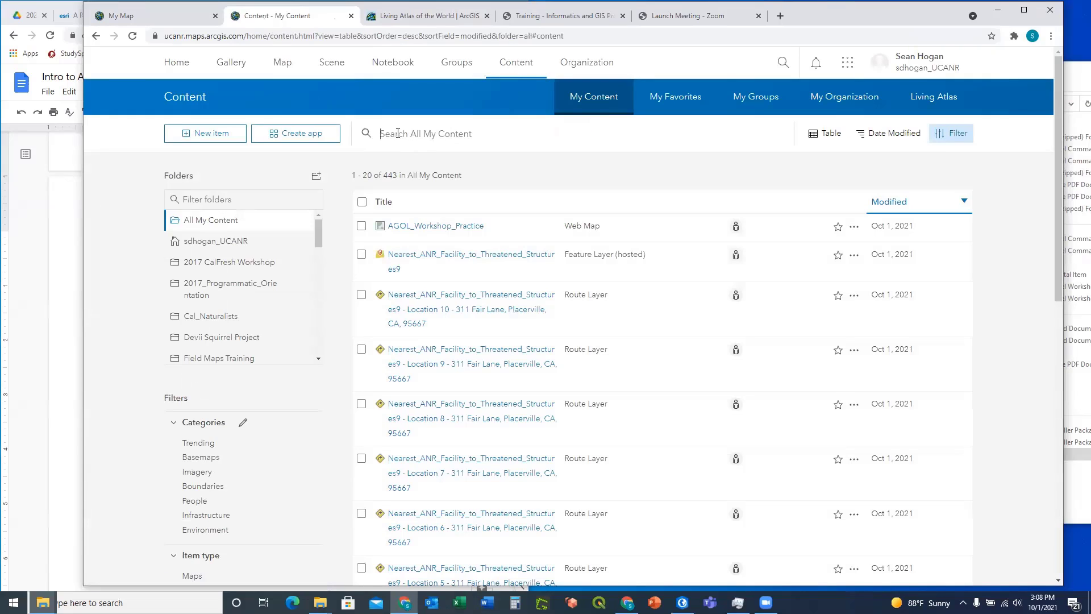
pyautogui.click(398, 133)
pyautogui.hotkey('ctrl', 'v')
pyautogui.press('Return')
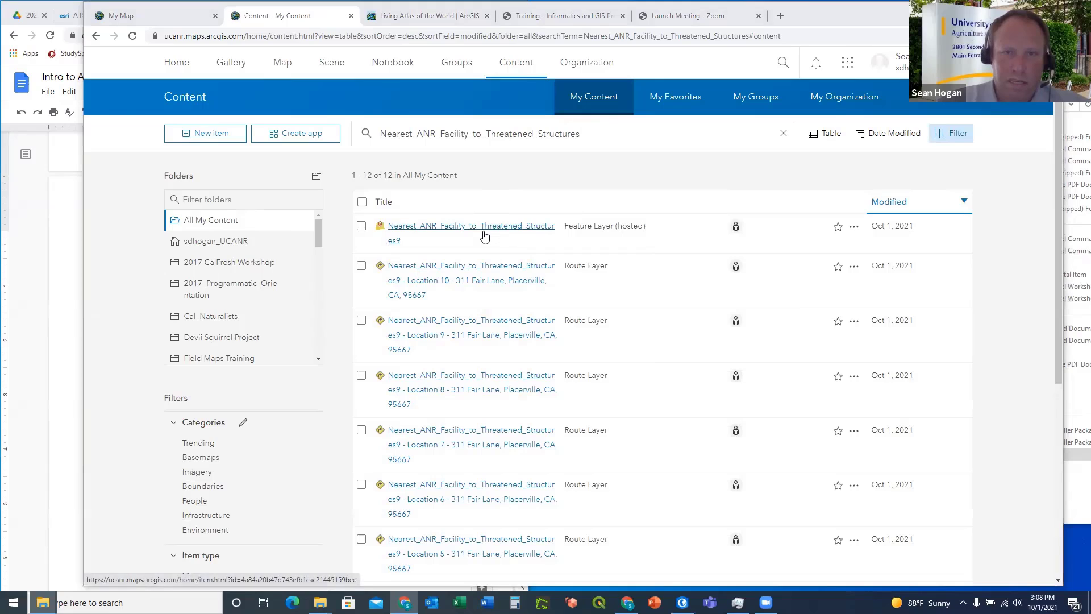
# Open the hosted feature layer Nearest_ANR_Facility_to_Threatened_Structures, the one without the 9 suffix, and check its sharing level
pyautogui.moveTo(618, 238)
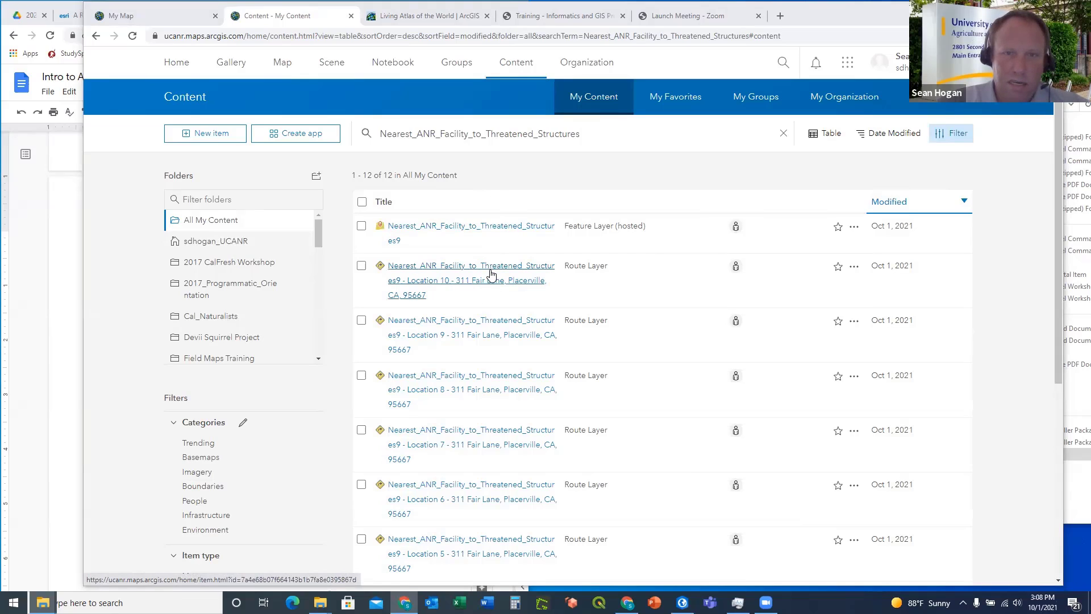
pyautogui.scroll(-3, 492, 300)
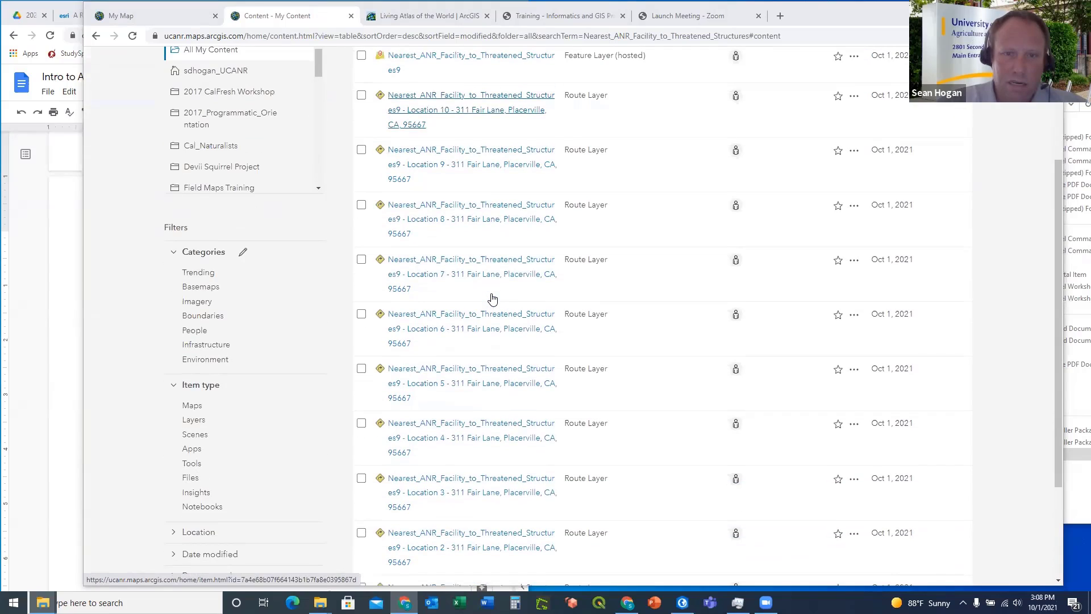
pyautogui.scroll(-3, 492, 300)
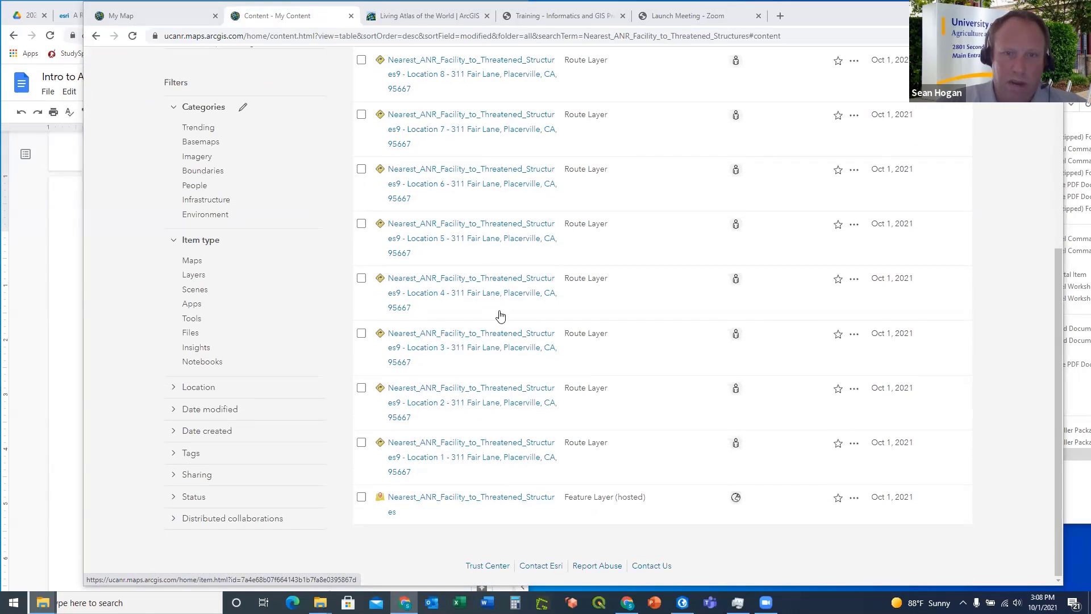
pyautogui.click(483, 501)
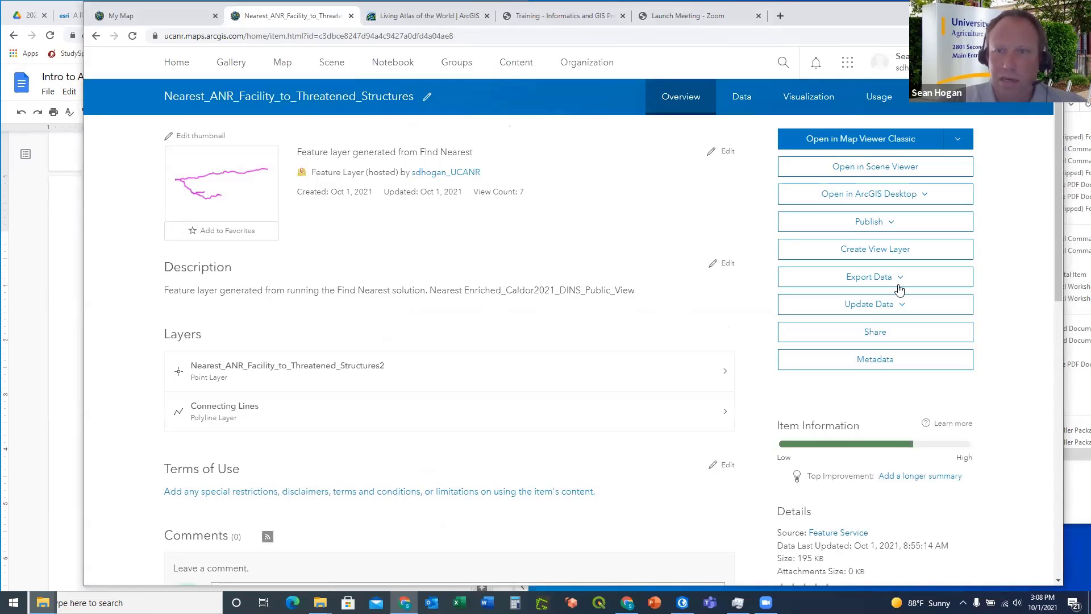
pyautogui.click(873, 334)
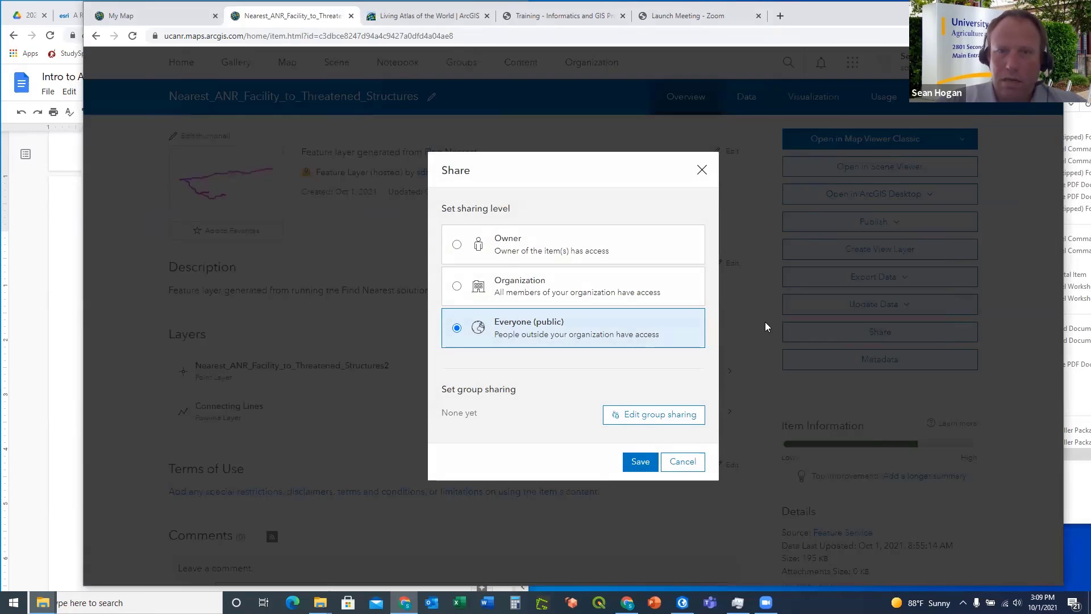
pyautogui.click(702, 170)
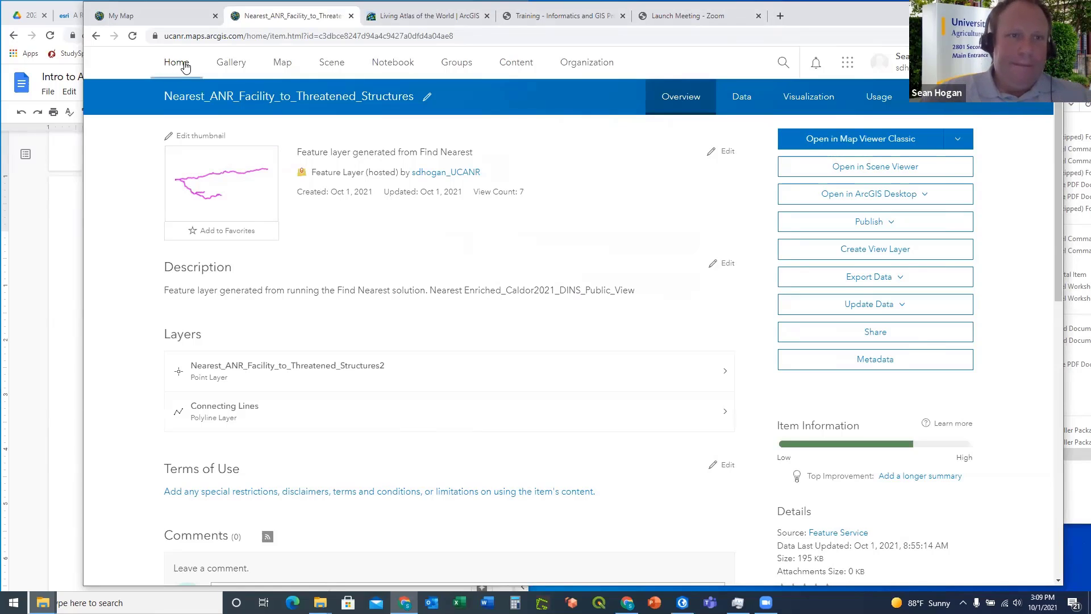
# Return to the AGOL_Workshop_Practice map and remove the Enriched Caldor2021 DINS Public View9 layer
pyautogui.click(284, 67)
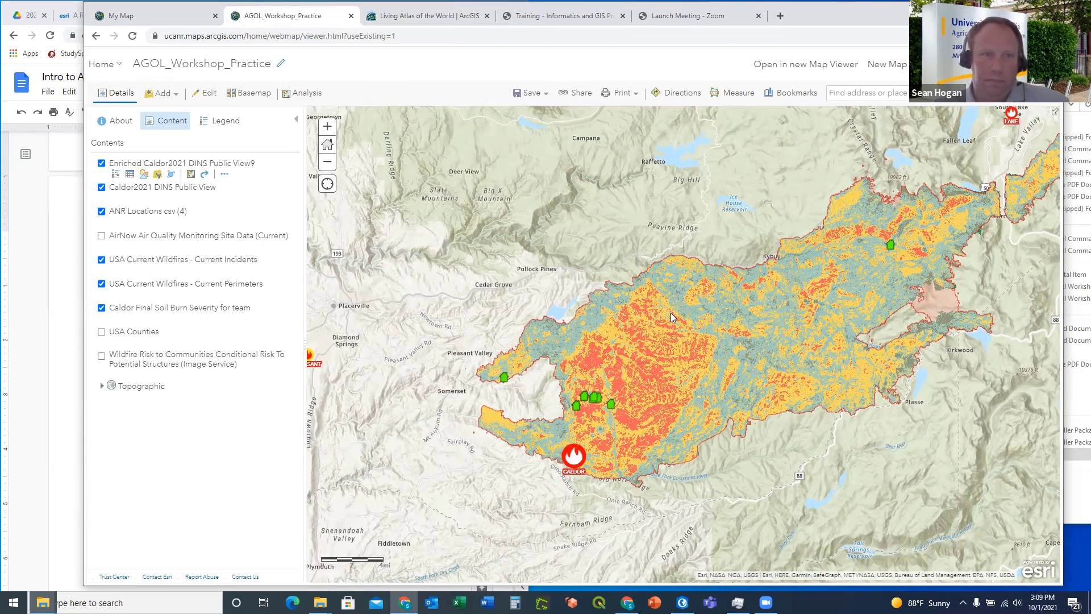
pyautogui.moveTo(664, 335); pyautogui.dragTo(639, 325)
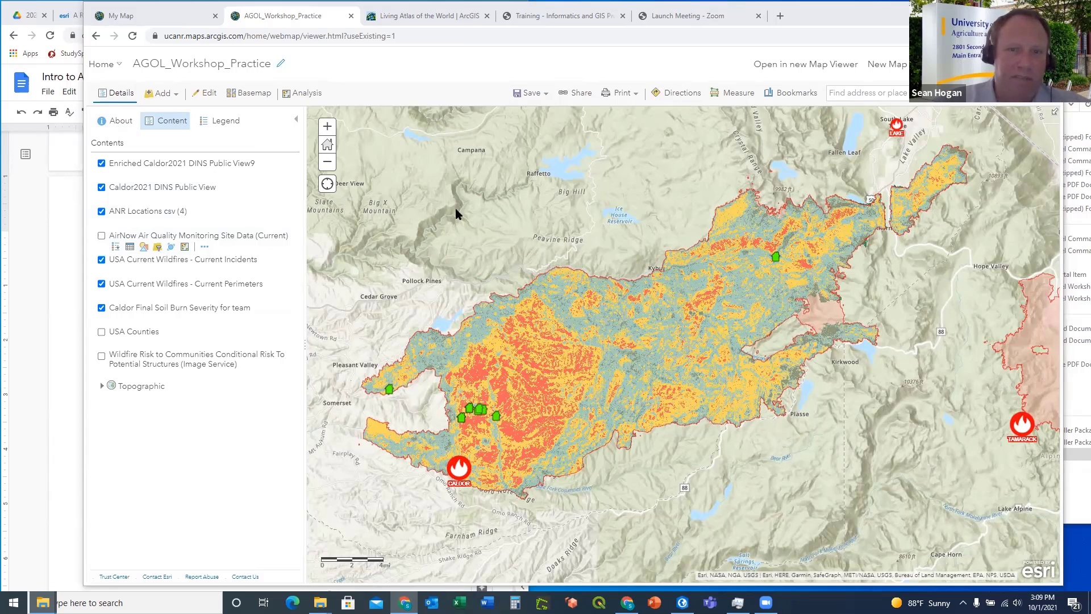
pyautogui.moveTo(239, 171)
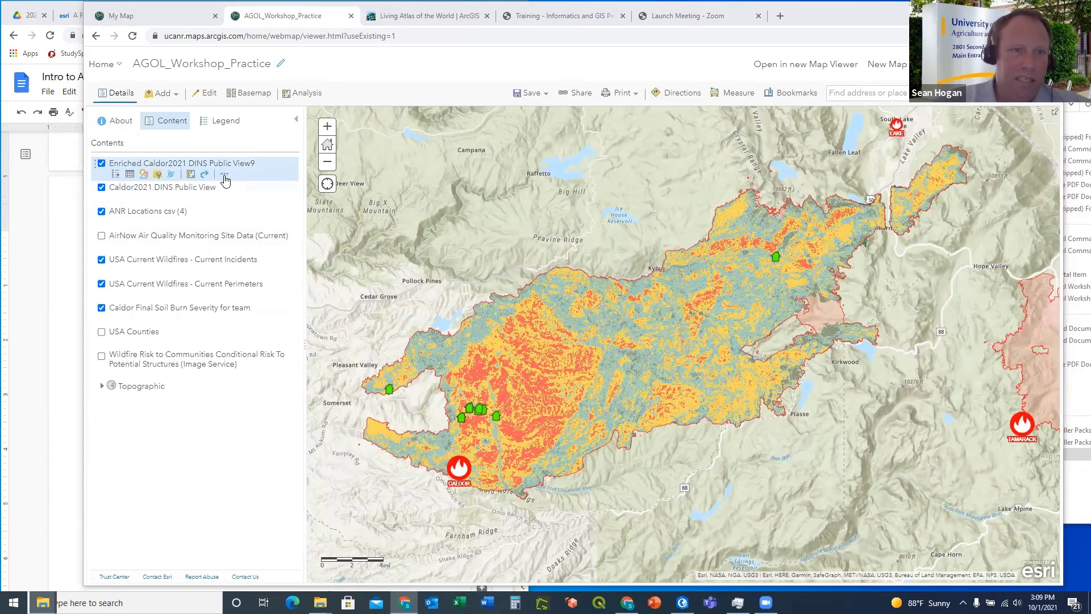
pyautogui.click(225, 175)
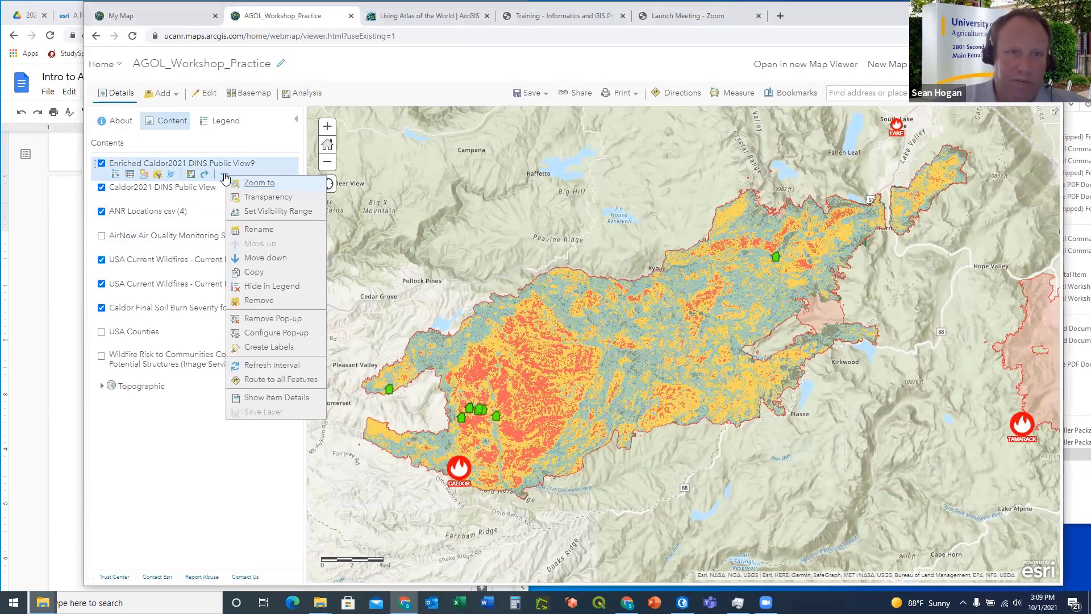
pyautogui.click(259, 301)
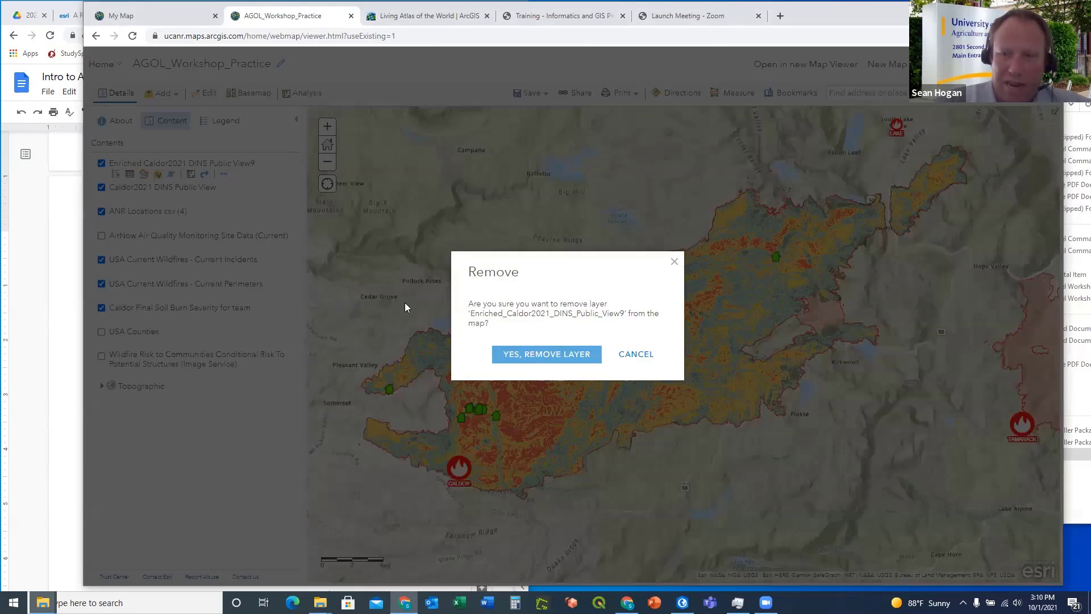
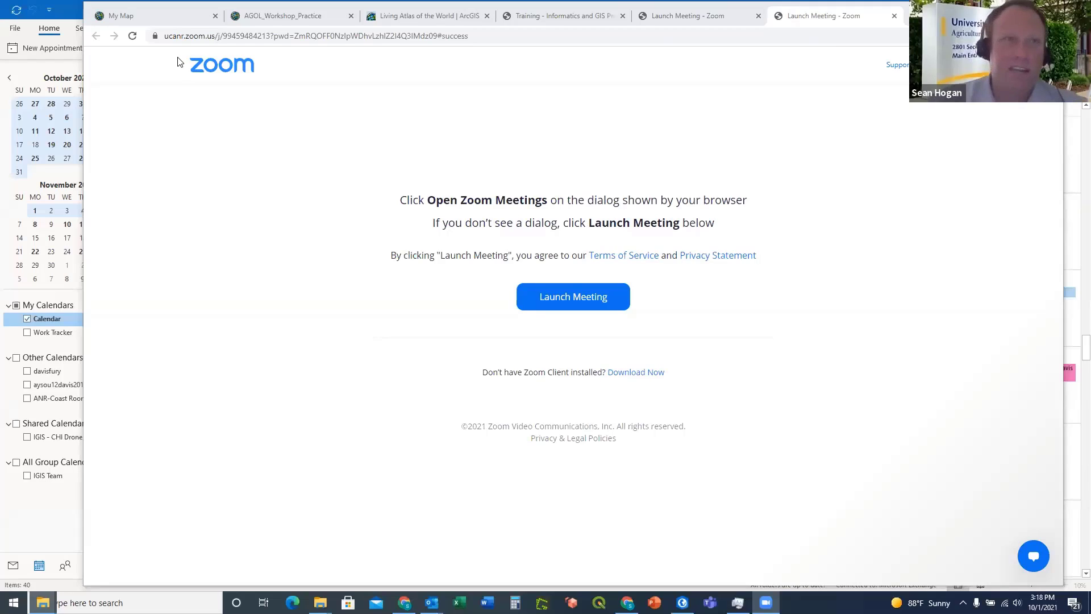
# Close the My Map browser page and return to the AGOL_Workshop_Practice map
pyautogui.click(131, 22)
pyautogui.click(281, 18)
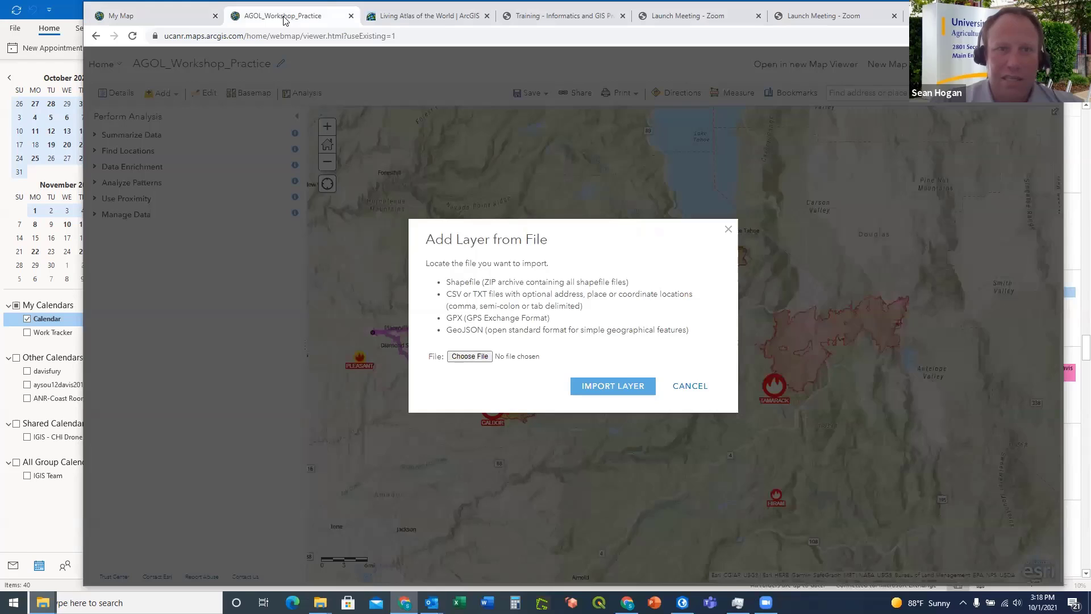
pyautogui.click(178, 18)
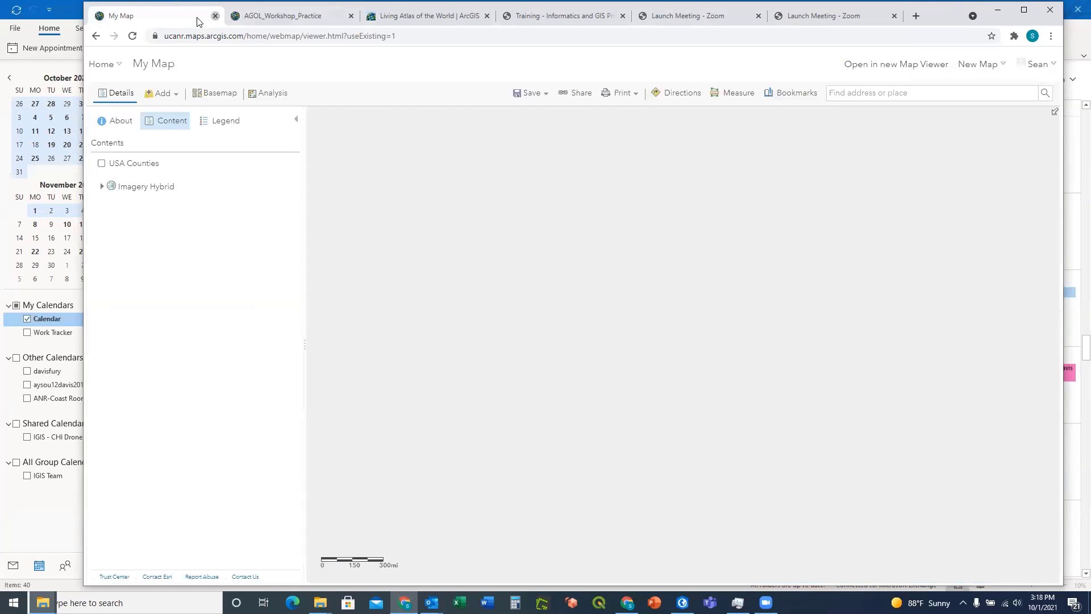
pyautogui.middleClick(198, 21)
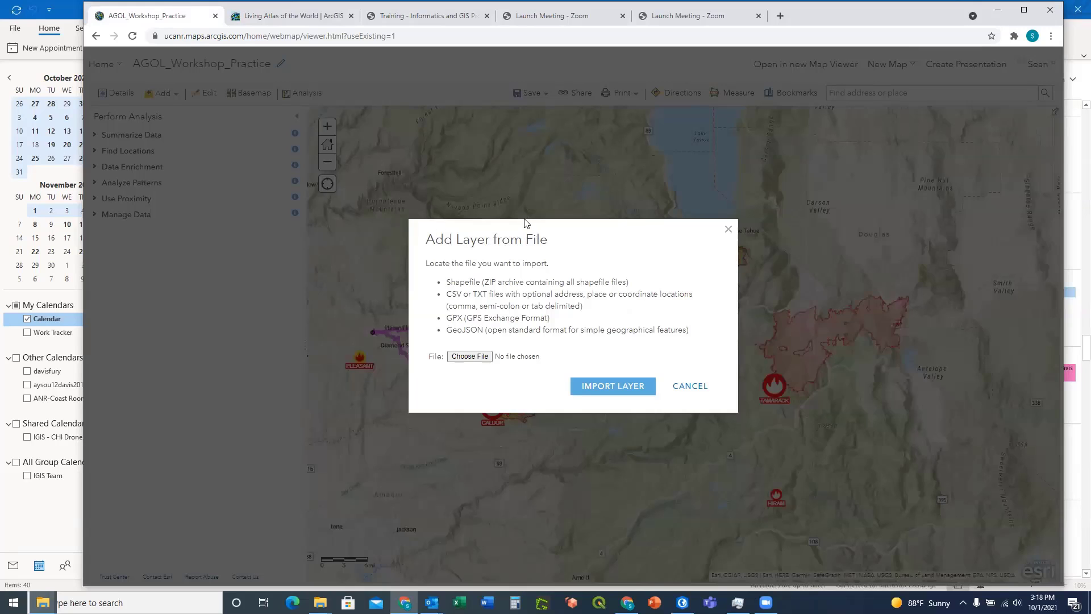
pyautogui.click(613, 386)
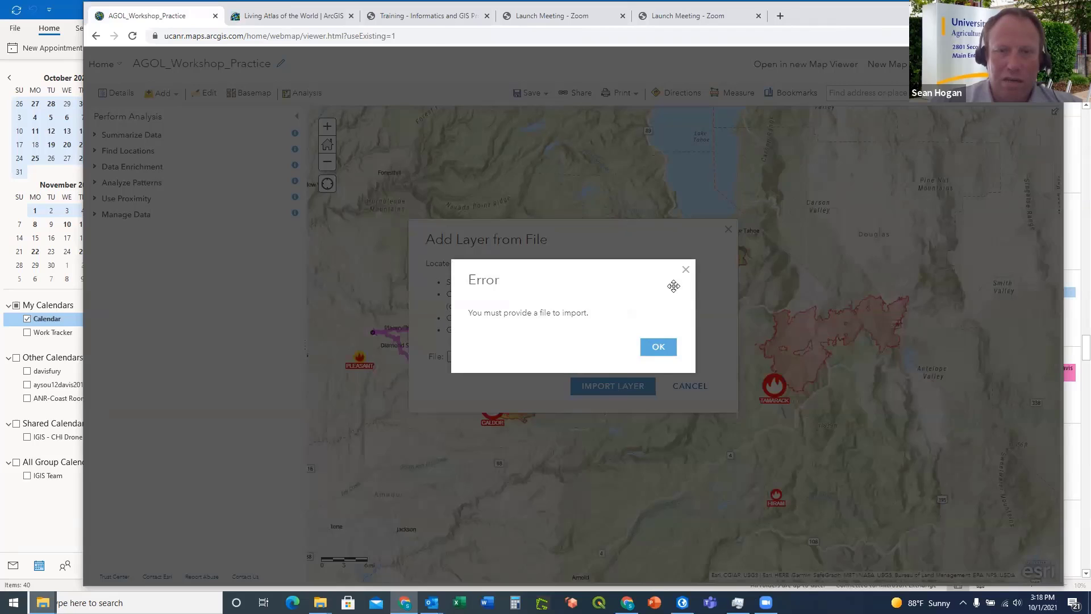
pyautogui.click(686, 272)
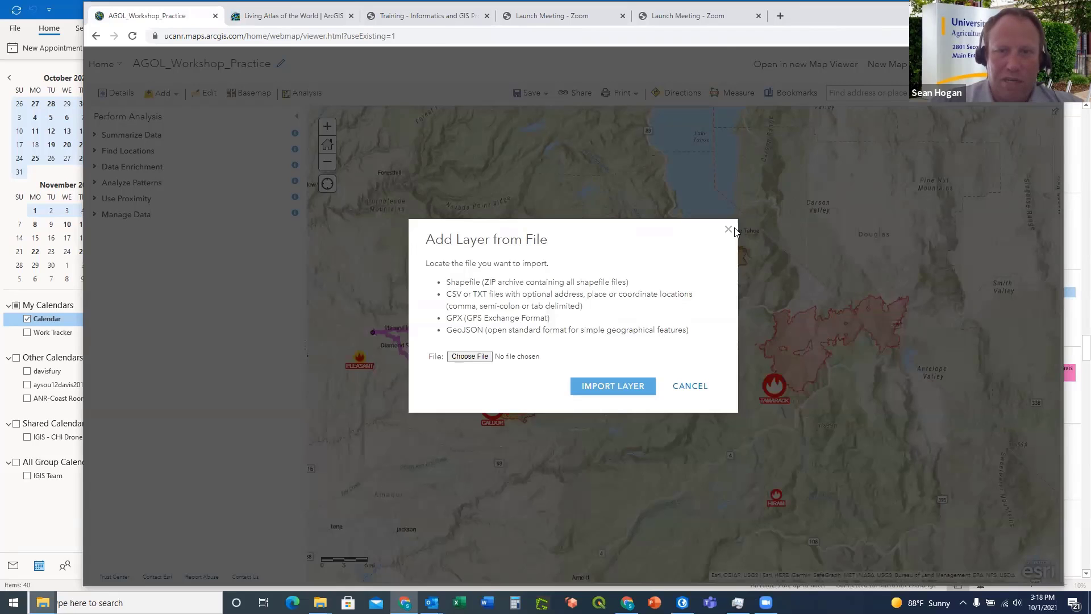
pyautogui.click(728, 230)
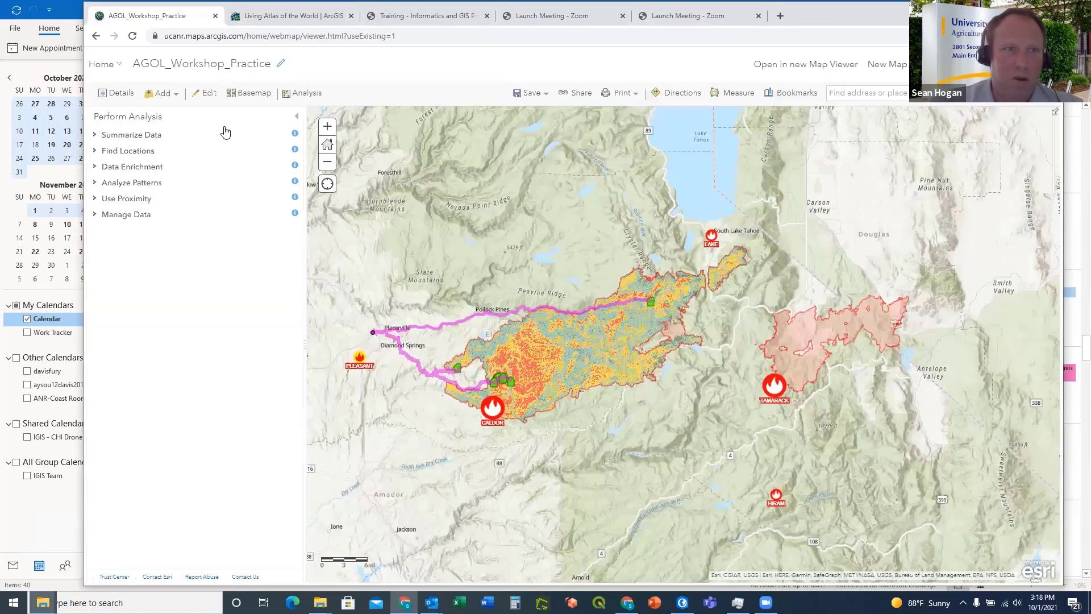
# Import the zipped shapefile 20210818_perimeter (2) from Downloads as a map layer, with features generalized for web display
pyautogui.click(165, 94)
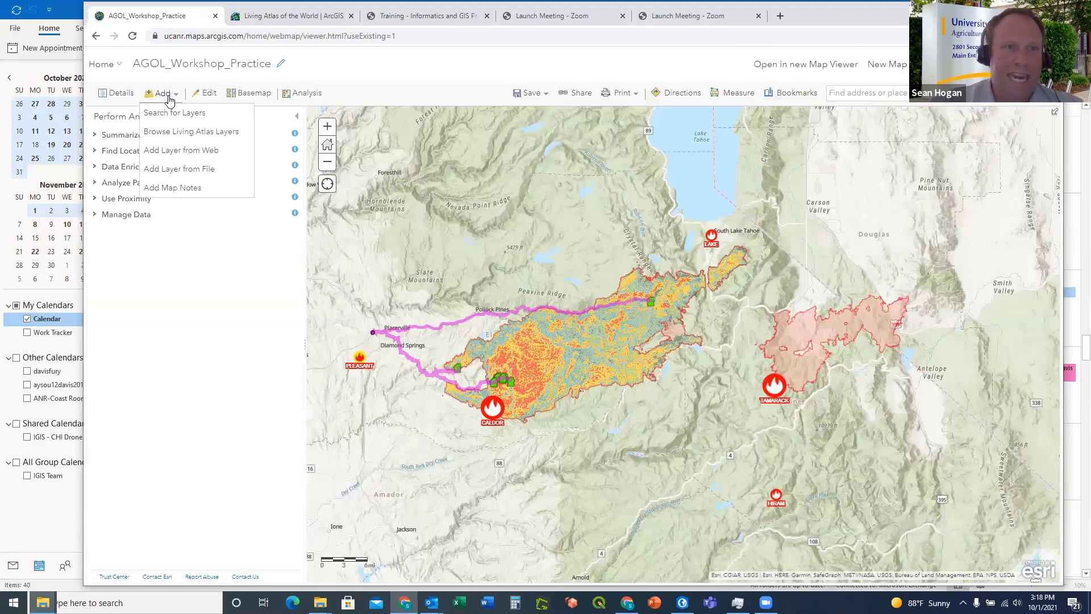
pyautogui.click(175, 170)
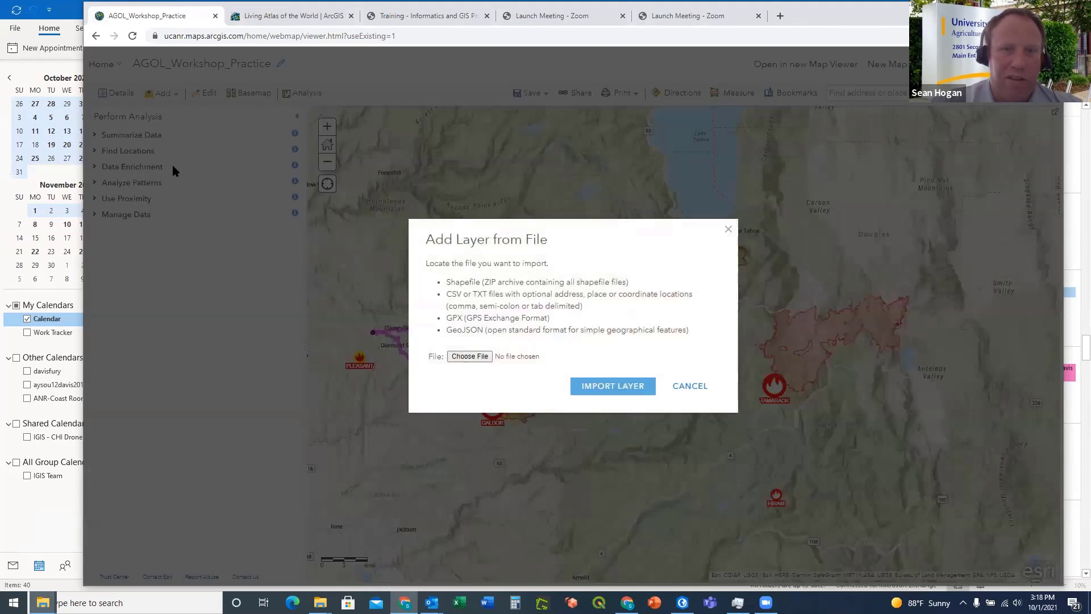
pyautogui.click(470, 357)
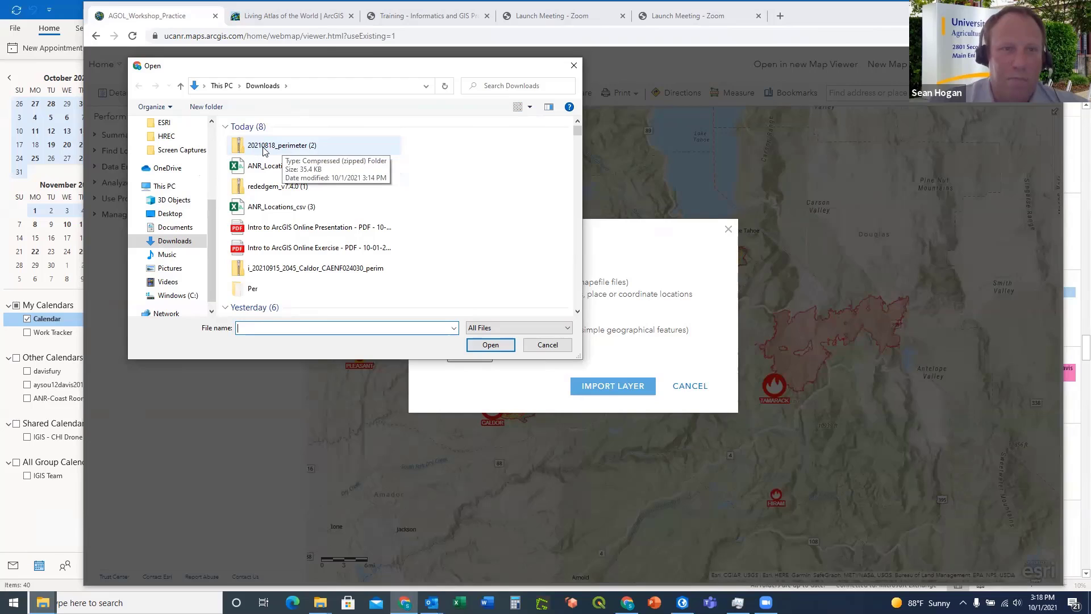
pyautogui.click(258, 151)
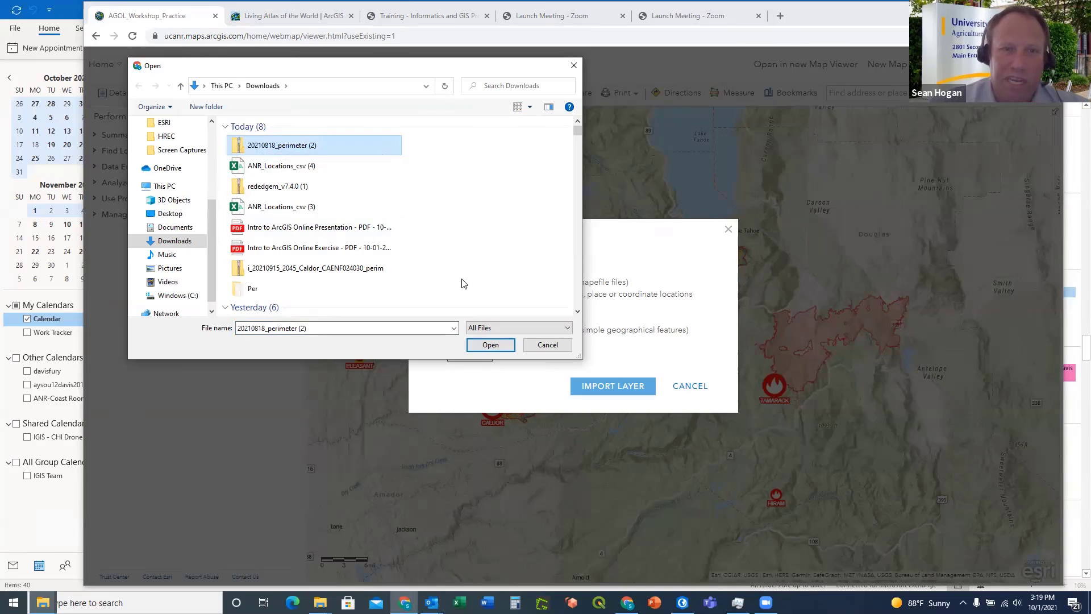
pyautogui.click(489, 345)
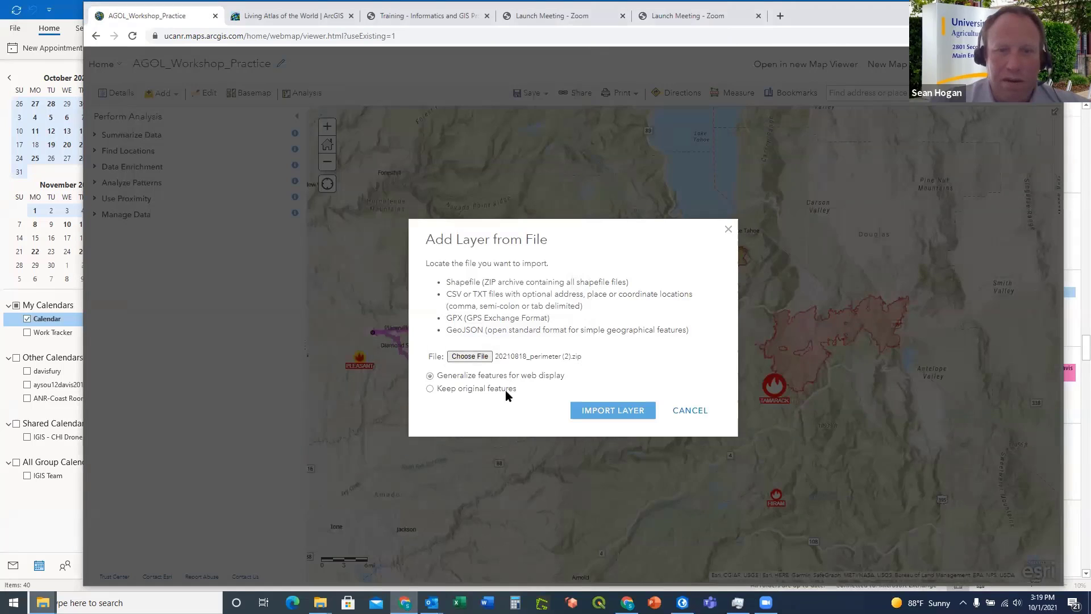
pyautogui.click(597, 420)
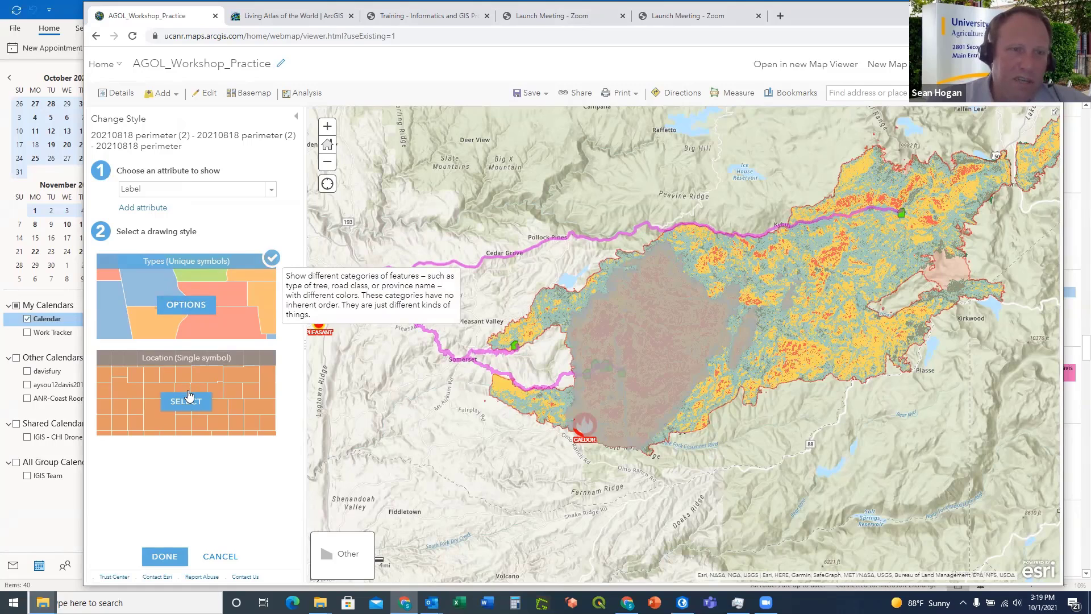
# Open the Types (Unique symbols) options for the 20210818 perimeter layer and set its visible range from World to Rooms
pyautogui.click(187, 310)
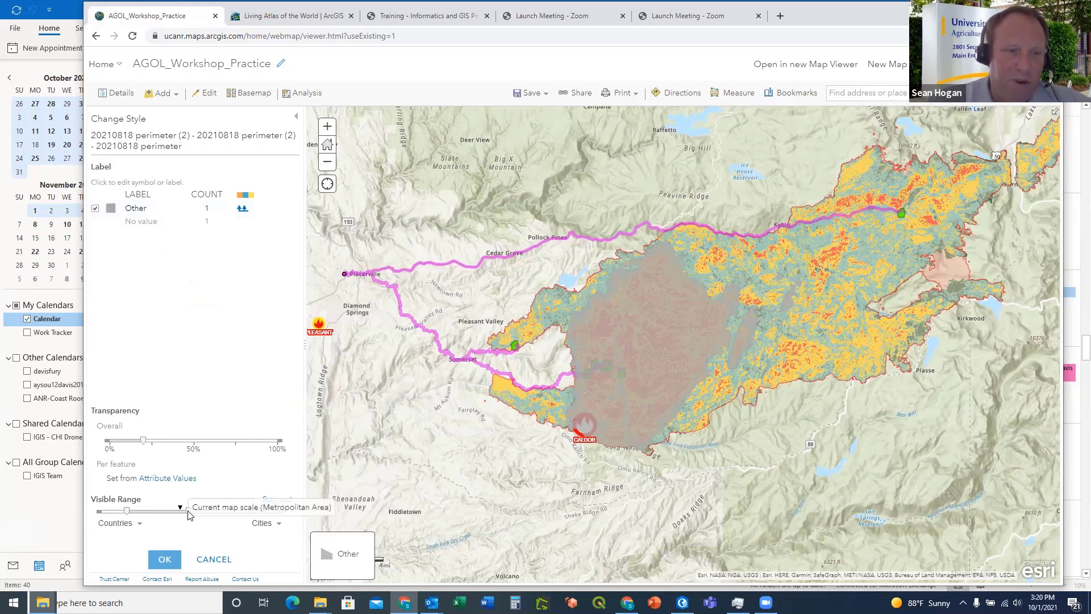
pyautogui.moveTo(245, 511)
pyautogui.mouseDown()
pyautogui.moveTo(192, 514)
pyautogui.moveTo(267, 513)
pyautogui.mouseUp()
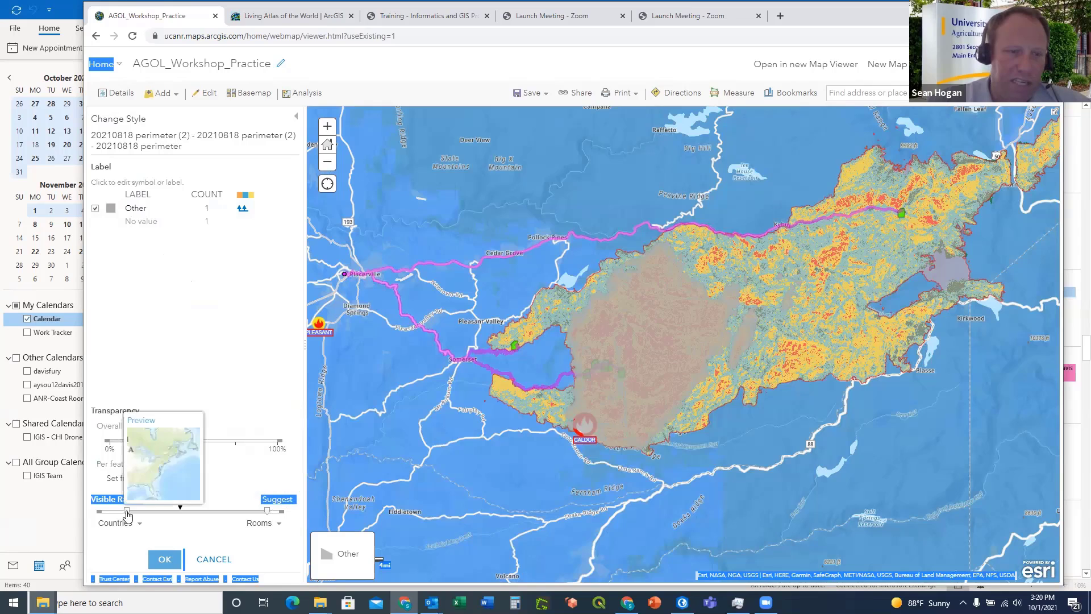
pyautogui.moveTo(126, 514); pyautogui.dragTo(101, 513)
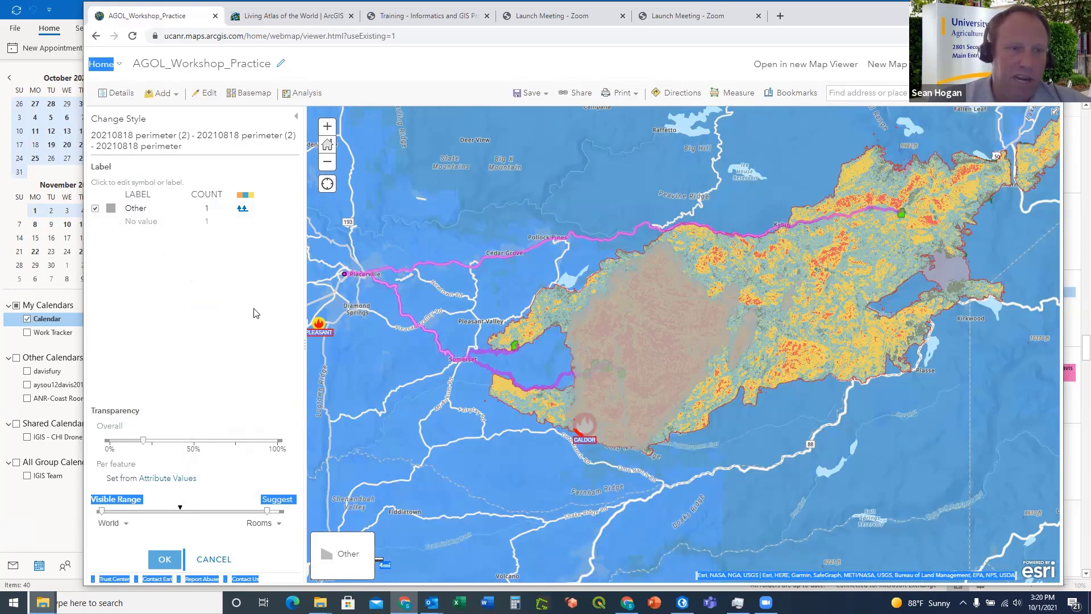
# Set the fill transparency of the perimeter layer's Other symbol to 100%
pyautogui.click(111, 208)
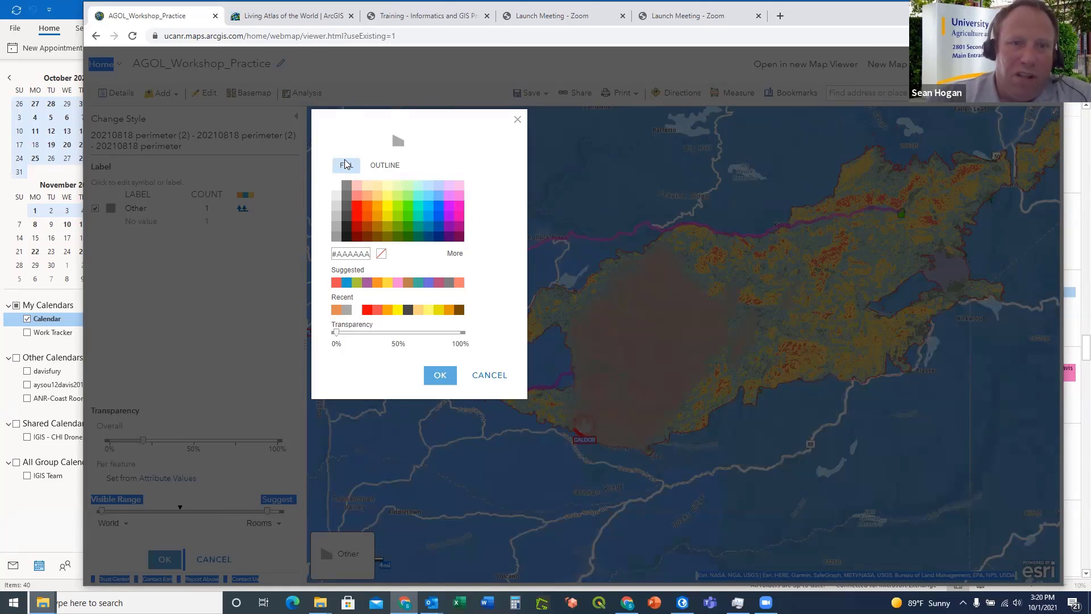
pyautogui.click(518, 119)
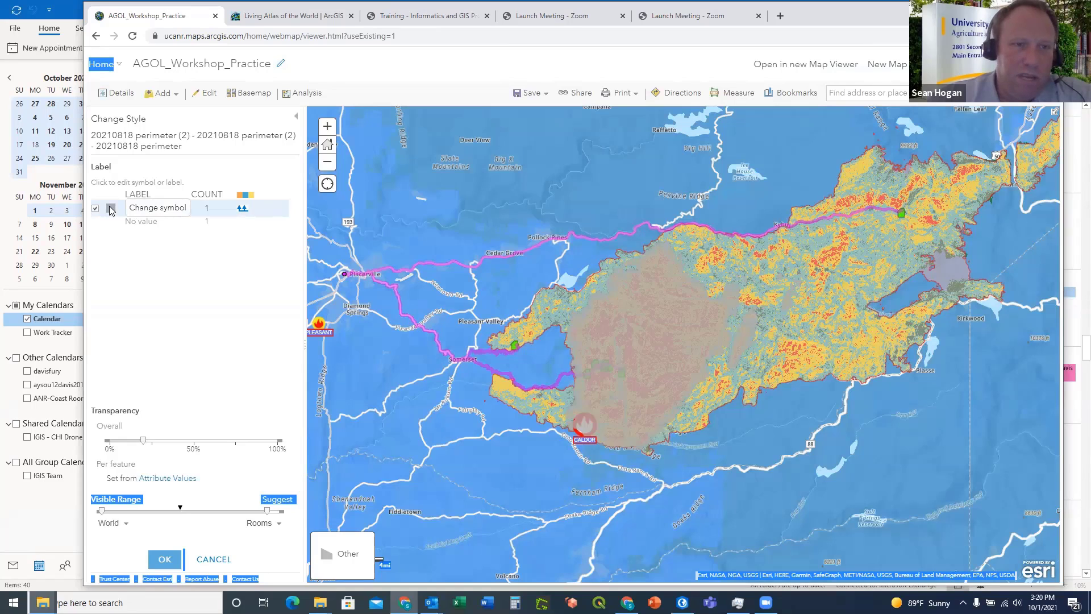
pyautogui.click(111, 210)
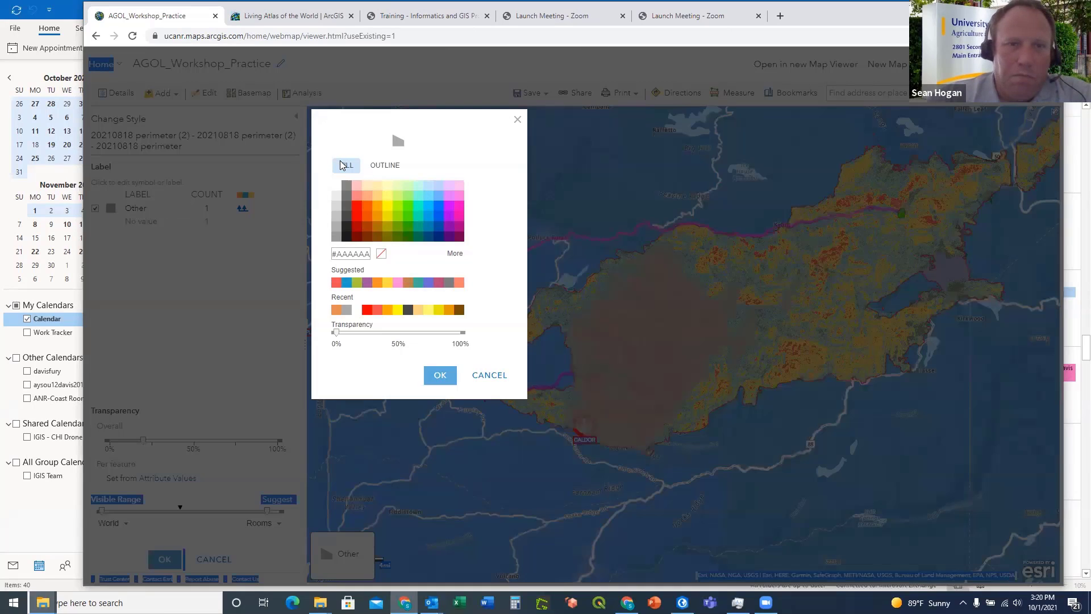
pyautogui.moveTo(336, 333); pyautogui.dragTo(528, 327)
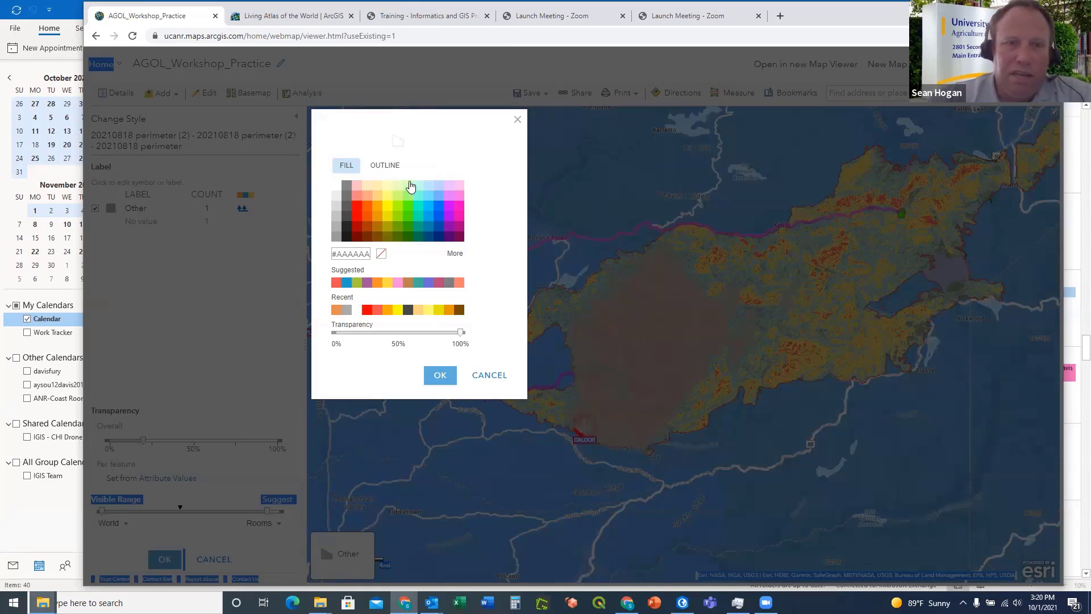
# Give the Other symbol a #1A1A1A outline with transparency close to 0%, and apply the symbol changes
pyautogui.click(382, 168)
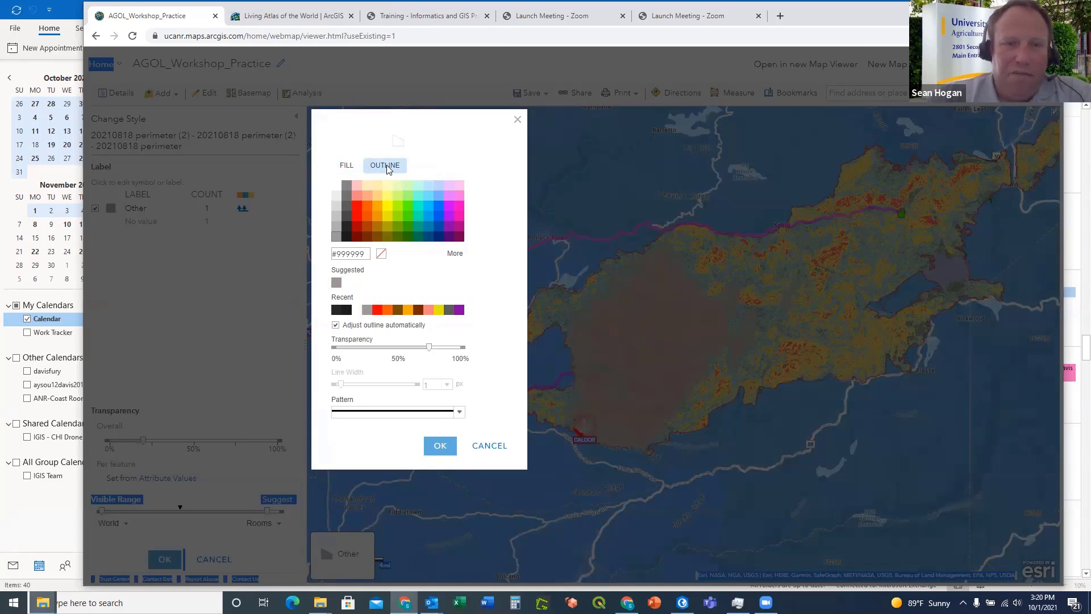
pyautogui.click(347, 236)
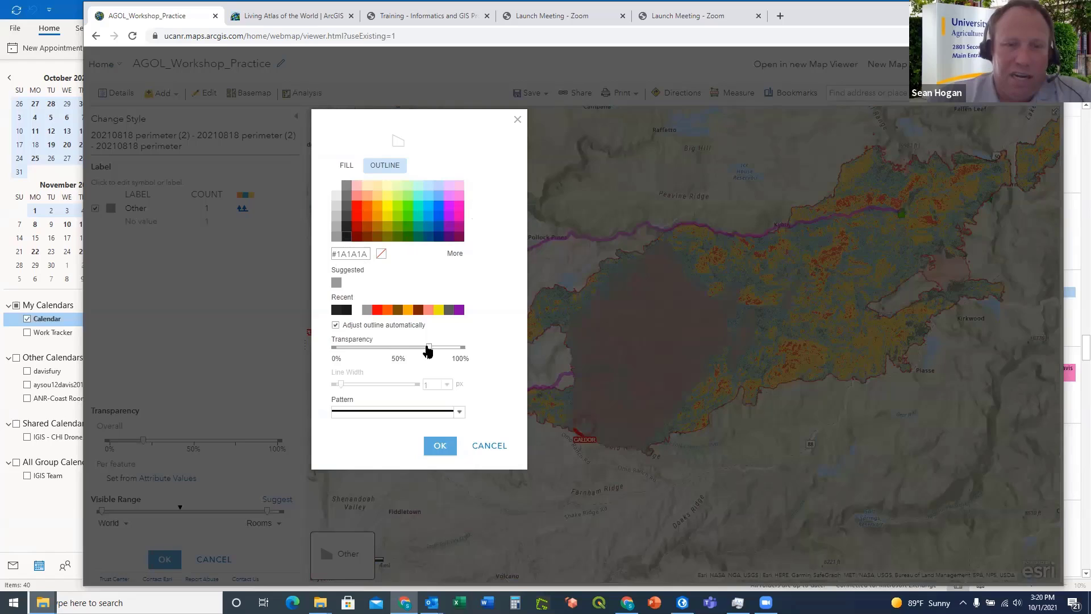
pyautogui.moveTo(428, 348); pyautogui.dragTo(343, 353)
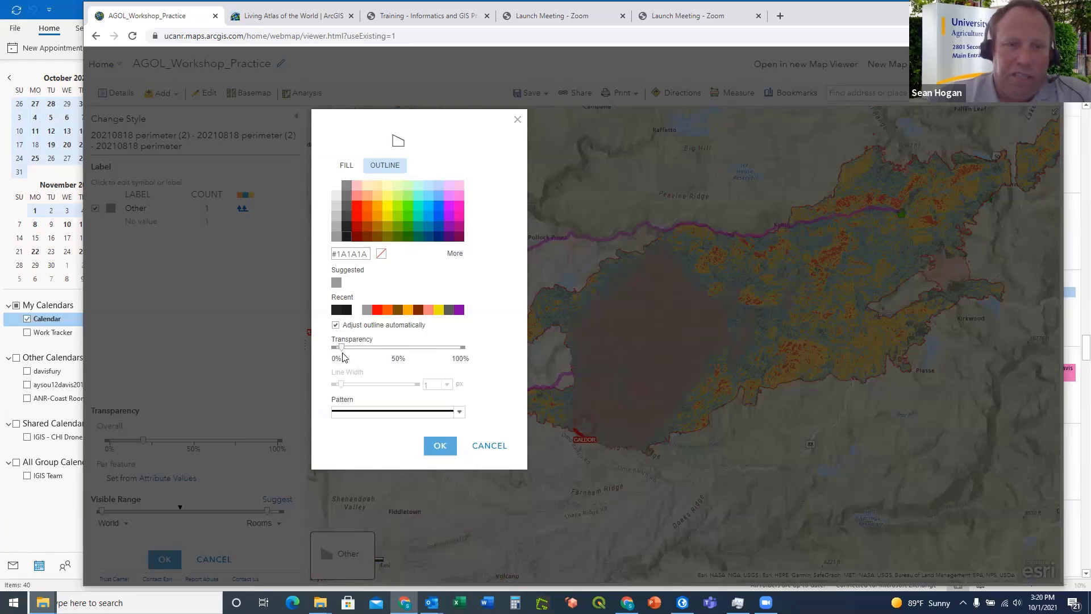
pyautogui.click(440, 446)
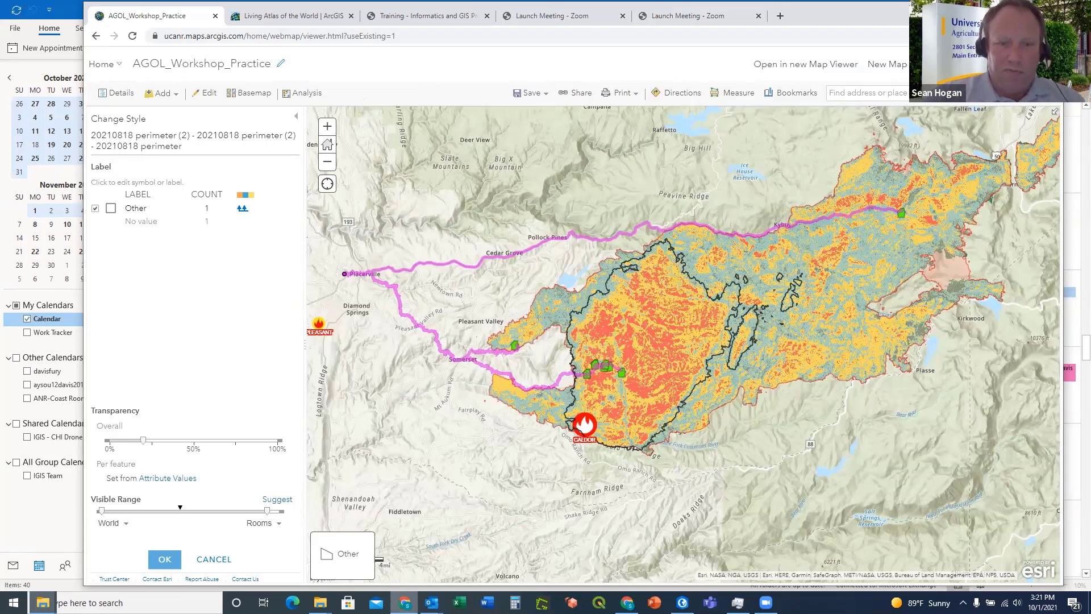
# View the Caldor IncidentData parent directory on the wildfire.gov FTP site to see the other dated perimeter folders
pyautogui.click(627, 603)
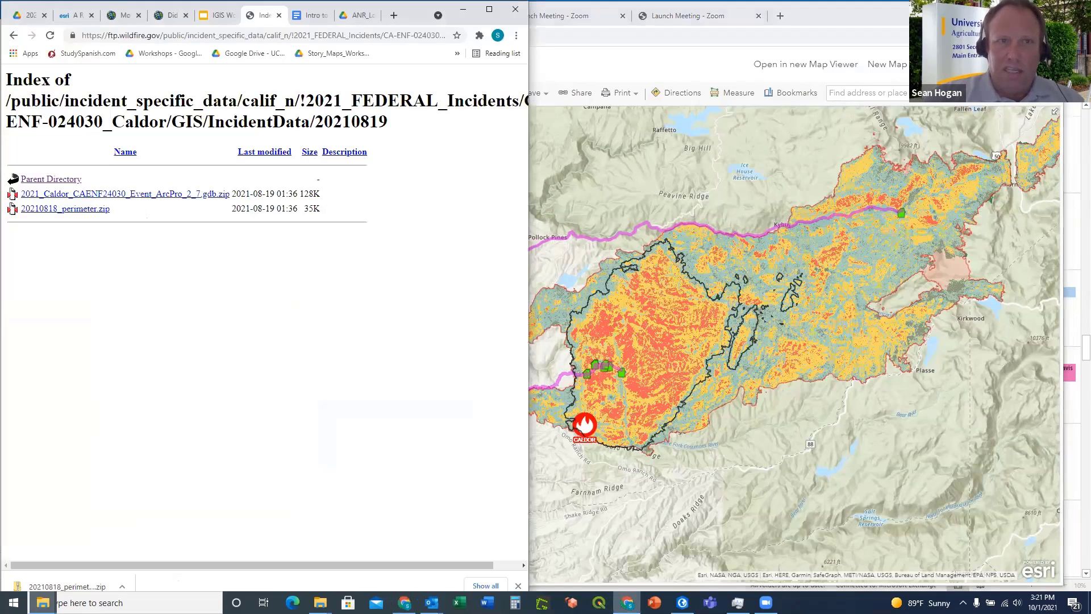
pyautogui.click(59, 184)
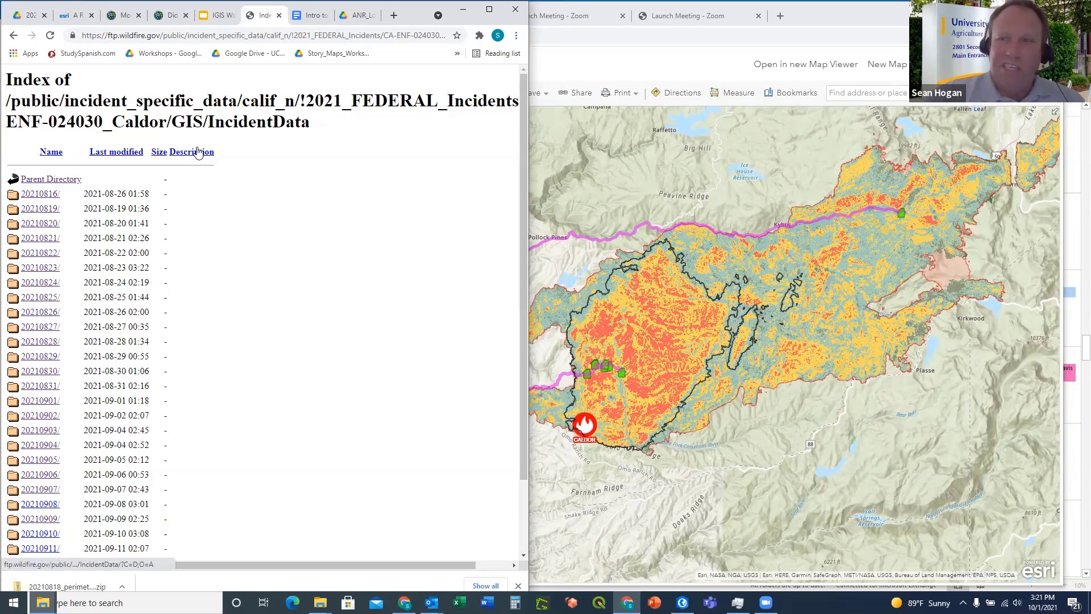
pyautogui.click(473, 10)
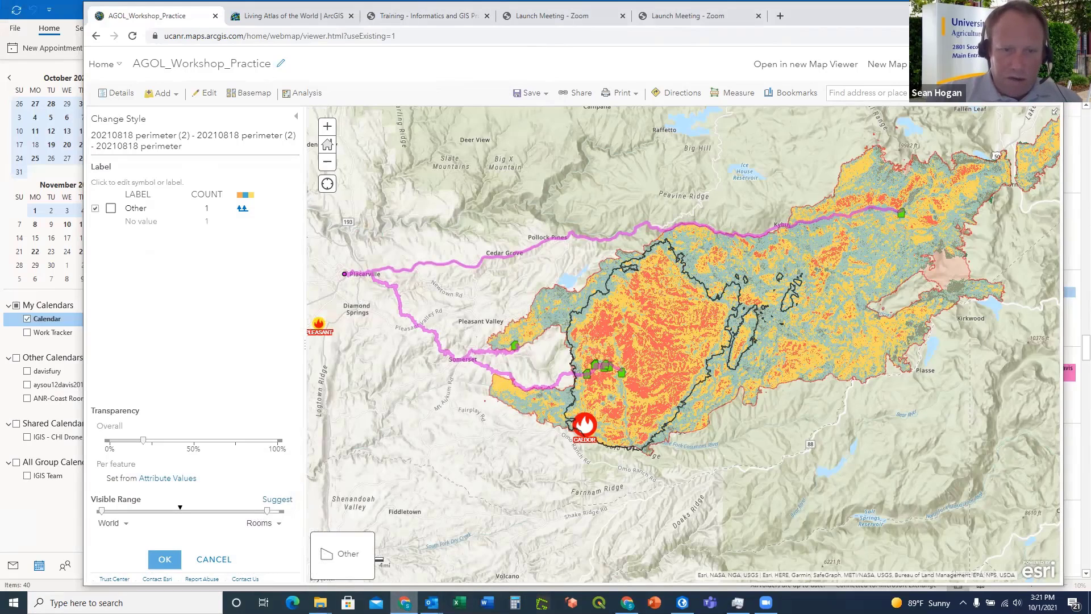
# Read the Intro to ArcGIS Online Exercise document from the Fire Perimeter Data exercise through the Changing Symbology/Style exercise
pyautogui.moveTo(432, 602)
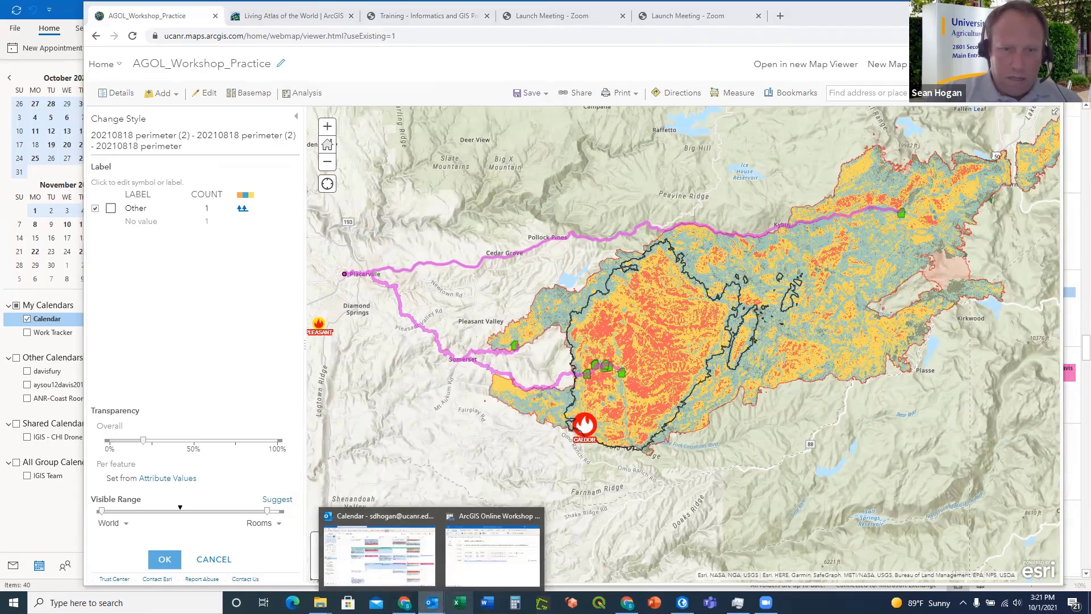
pyautogui.click(405, 603)
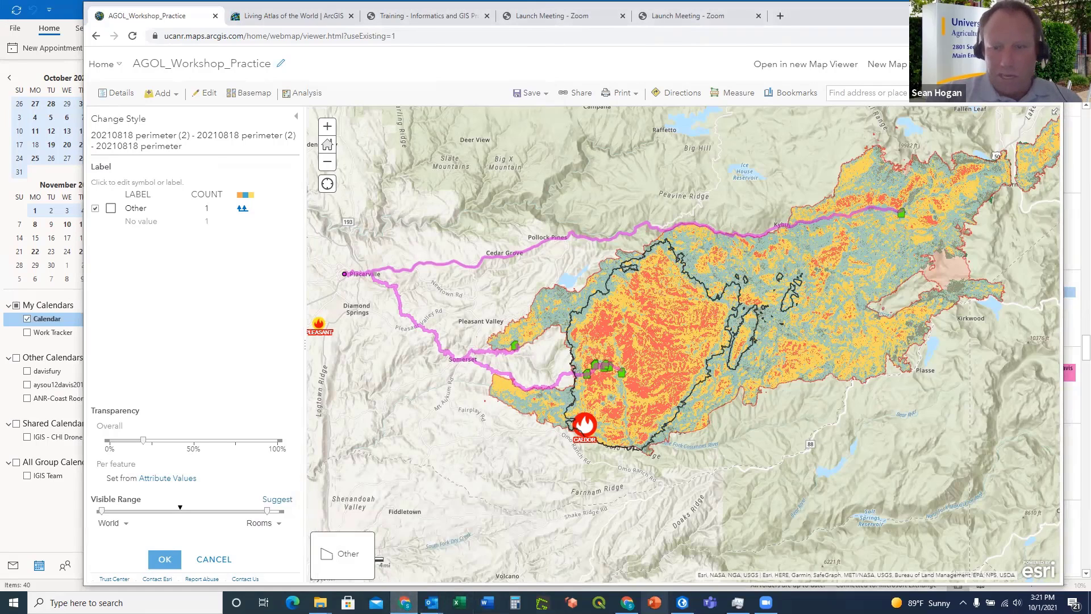
pyautogui.click(628, 603)
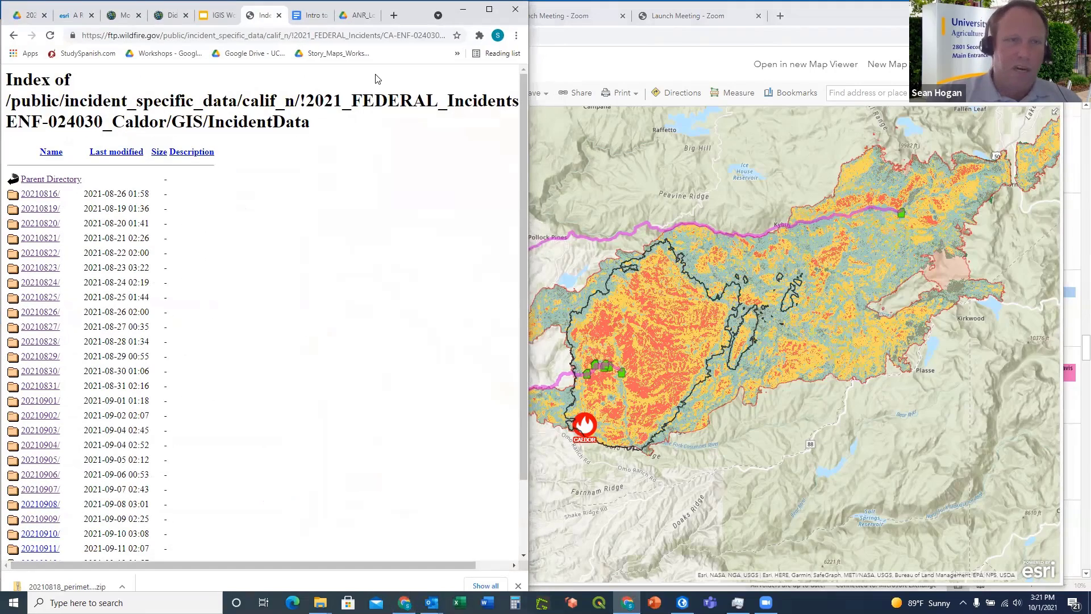
pyautogui.click(309, 16)
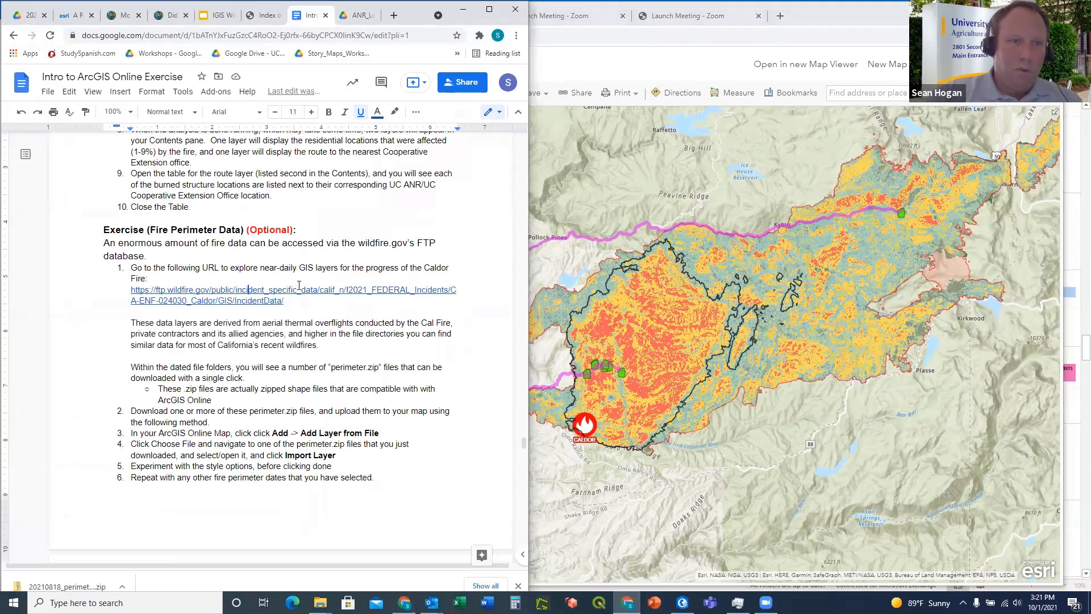
pyautogui.scroll(-1, 299, 283)
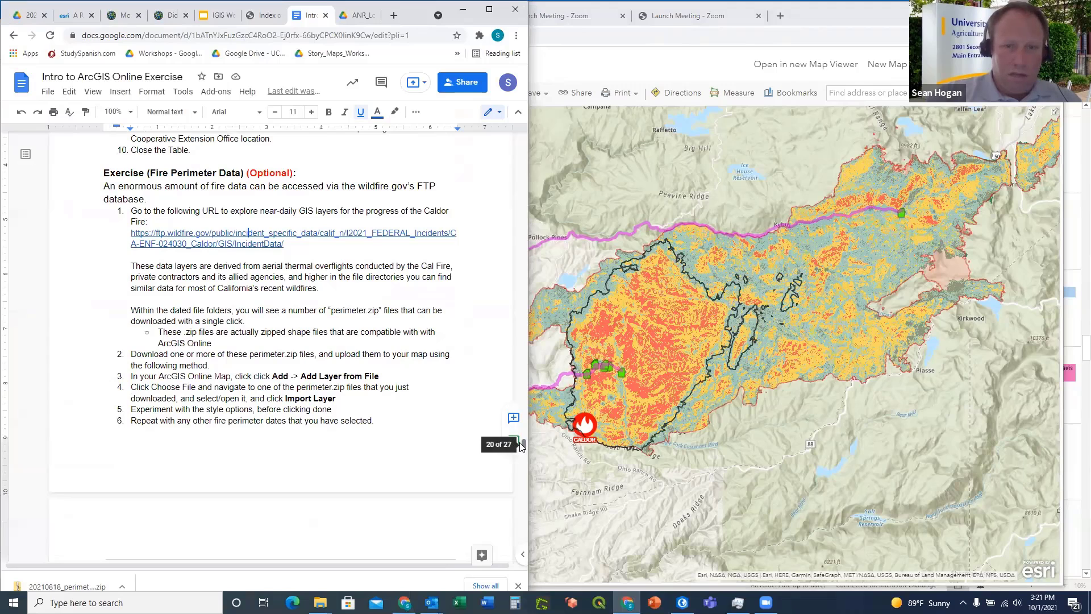
pyautogui.moveTo(523, 442); pyautogui.dragTo(527, 441)
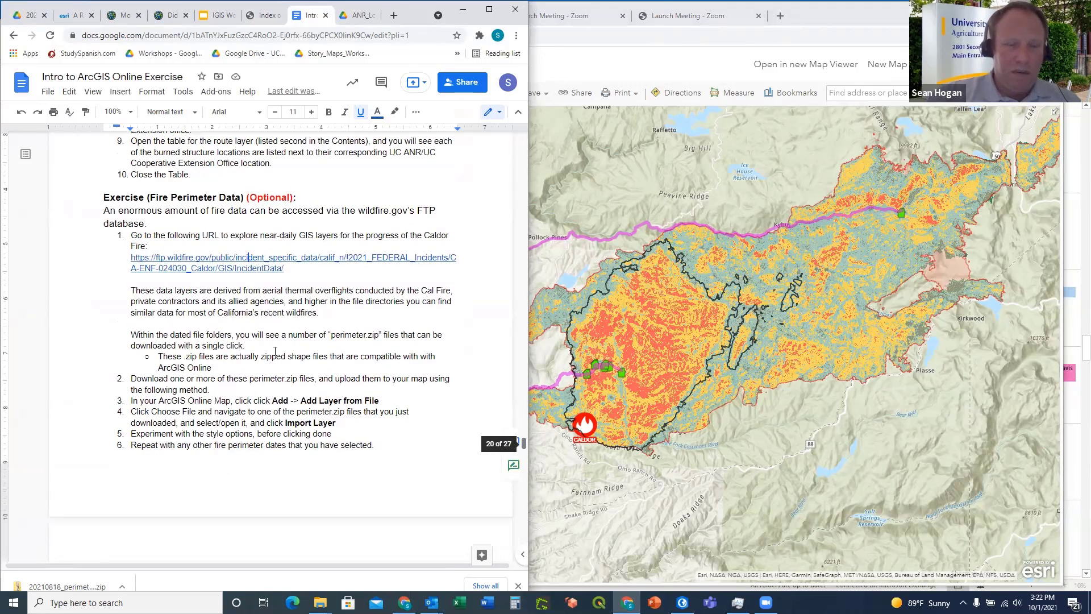
pyautogui.scroll(-6, 209, 278)
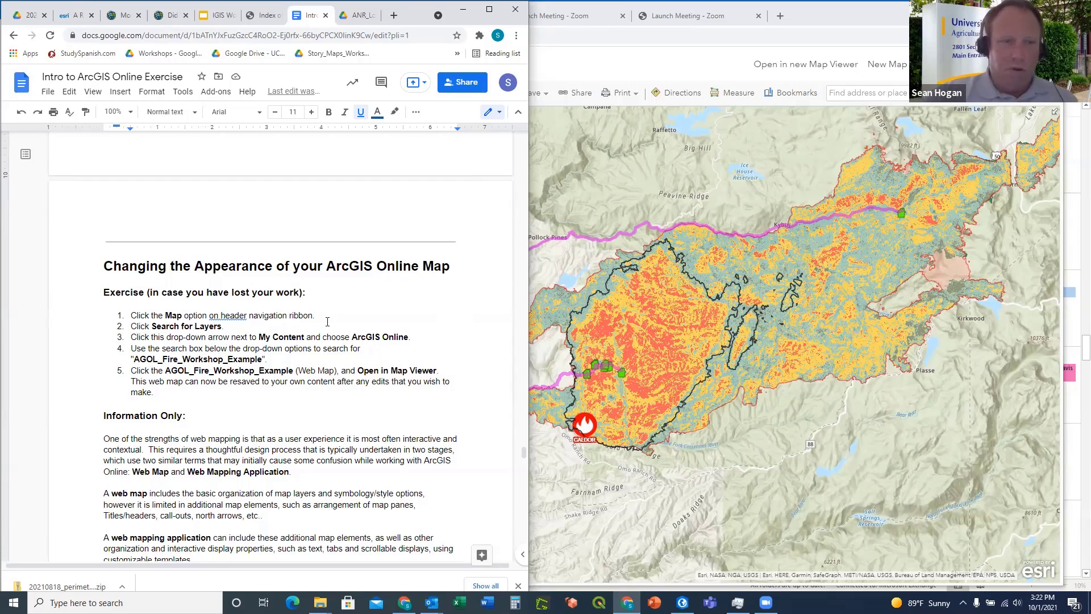
pyautogui.scroll(-2, 346, 324)
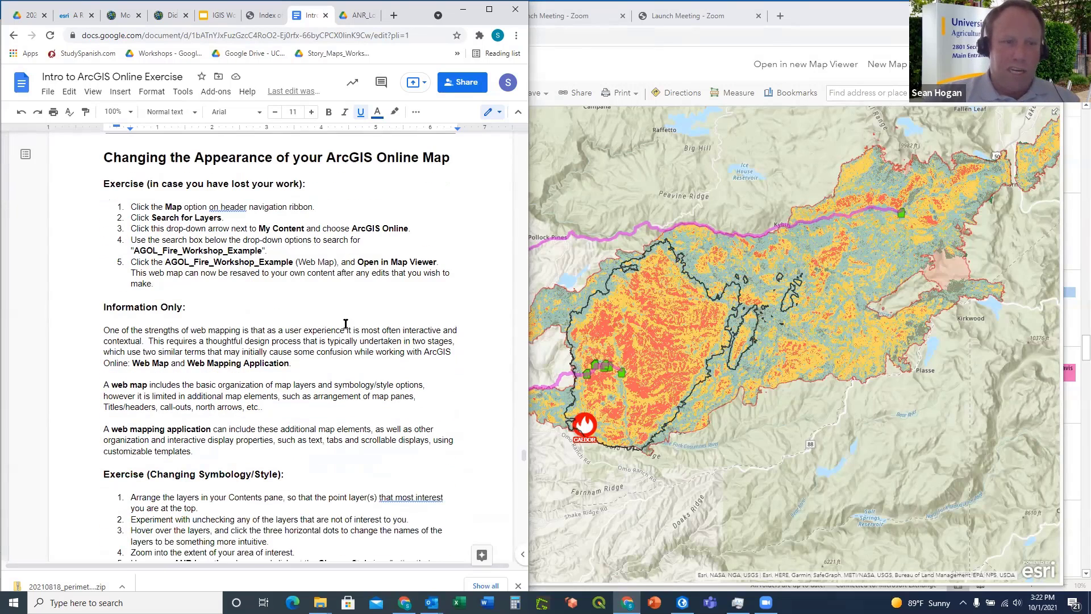
pyautogui.scroll(-2, 345, 323)
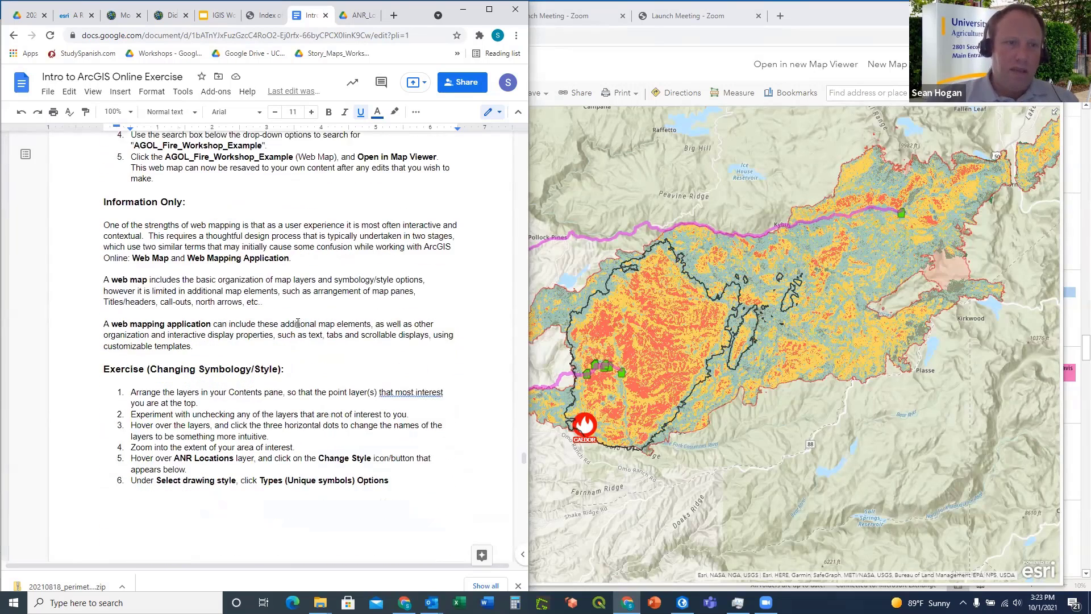
pyautogui.scroll(-1, 298, 324)
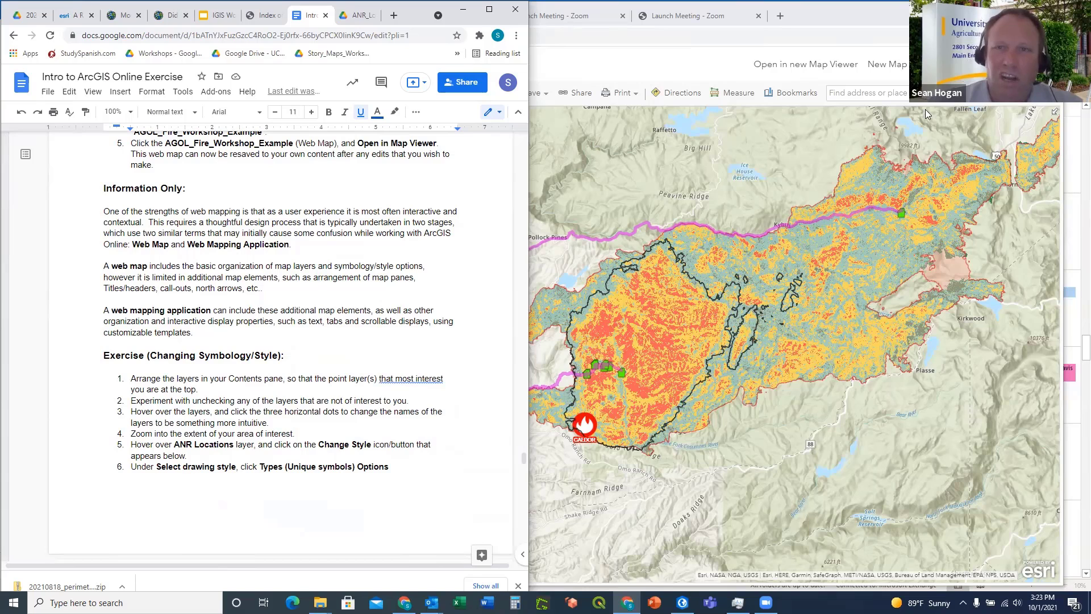
# Return to the AGOL_Workshop_Practice map and finish styling the 20210818 perimeter layer, keeping its Types (Unique symbols) settings
pyautogui.click(892, 12)
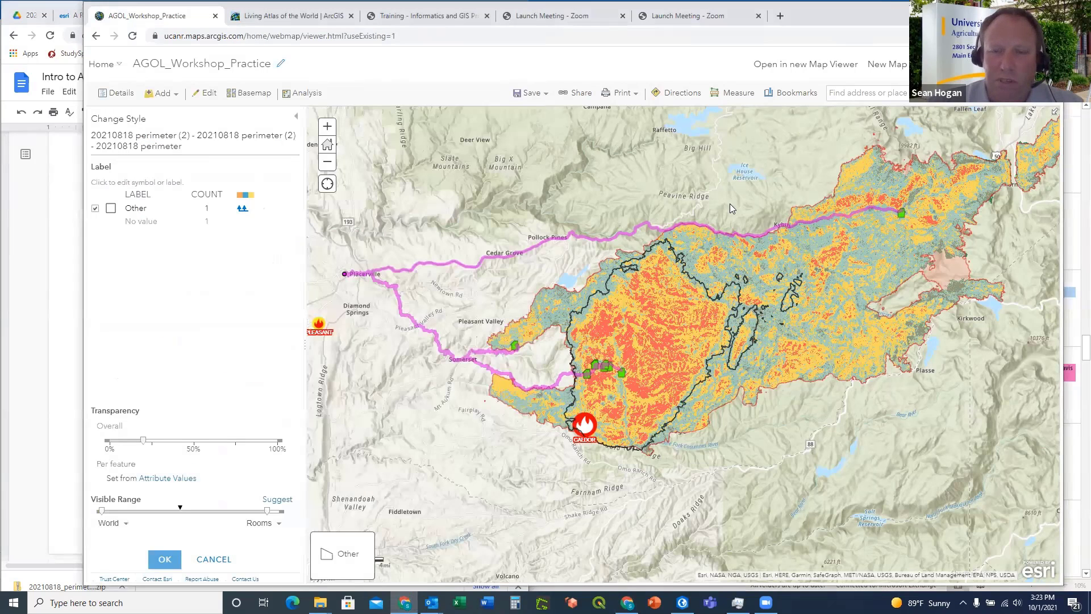
pyautogui.moveTo(733, 194); pyautogui.dragTo(698, 208)
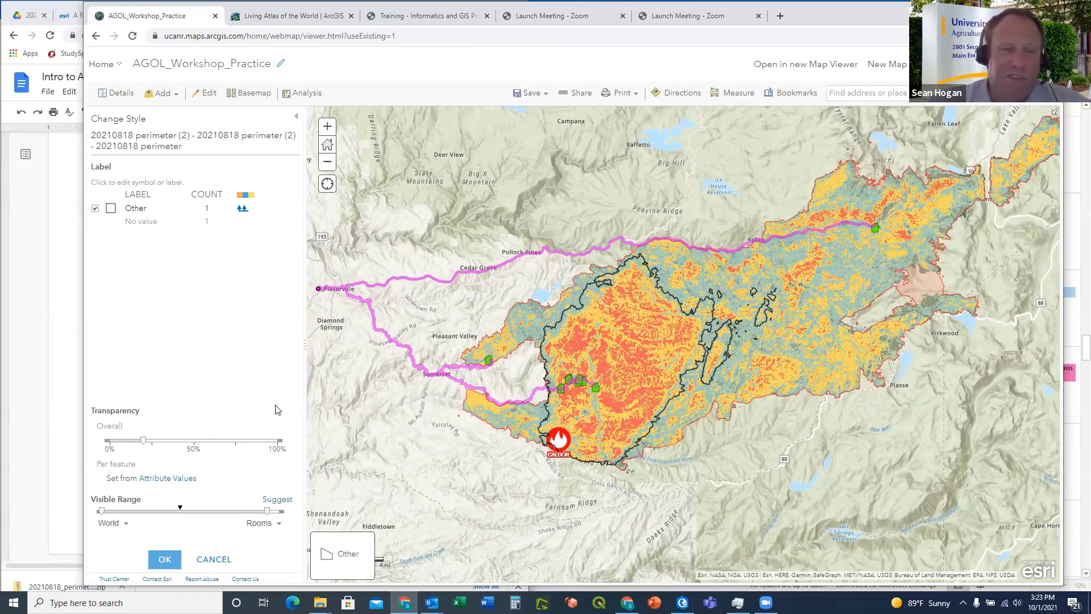
pyautogui.click(160, 560)
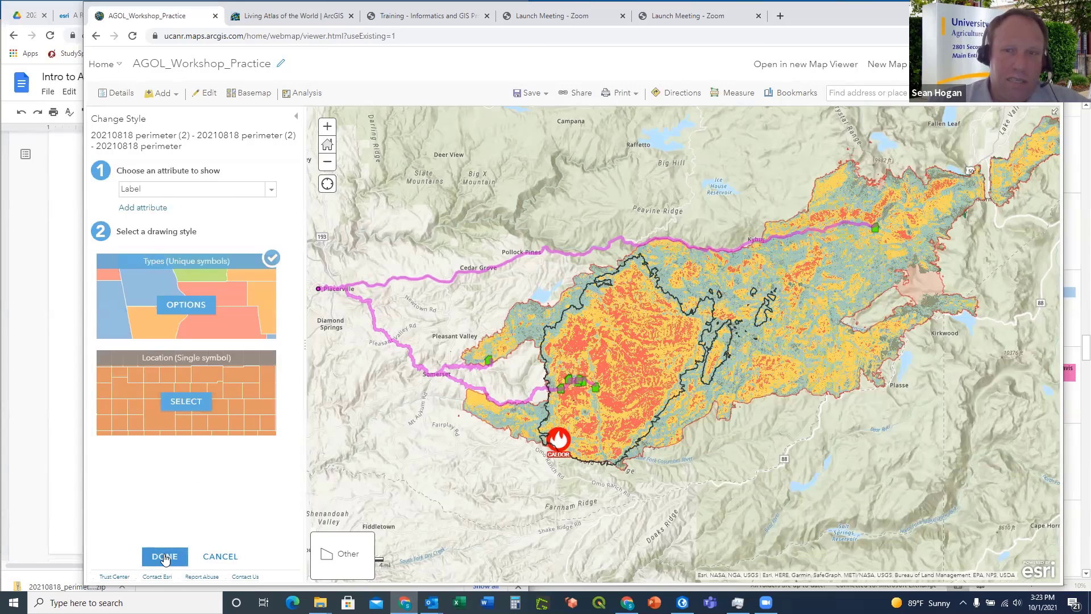
pyautogui.click(165, 557)
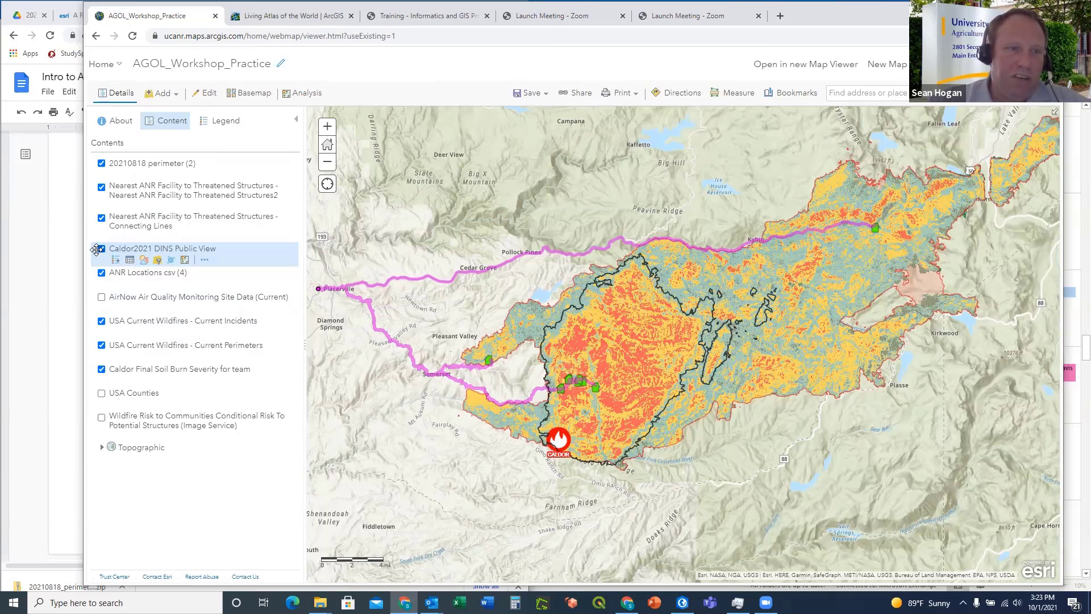
# Move the Caldor2021 DINS Public View layer to the top of the map contents, above 20210818 perimeter (2)
pyautogui.moveTo(96, 250); pyautogui.dragTo(95, 165)
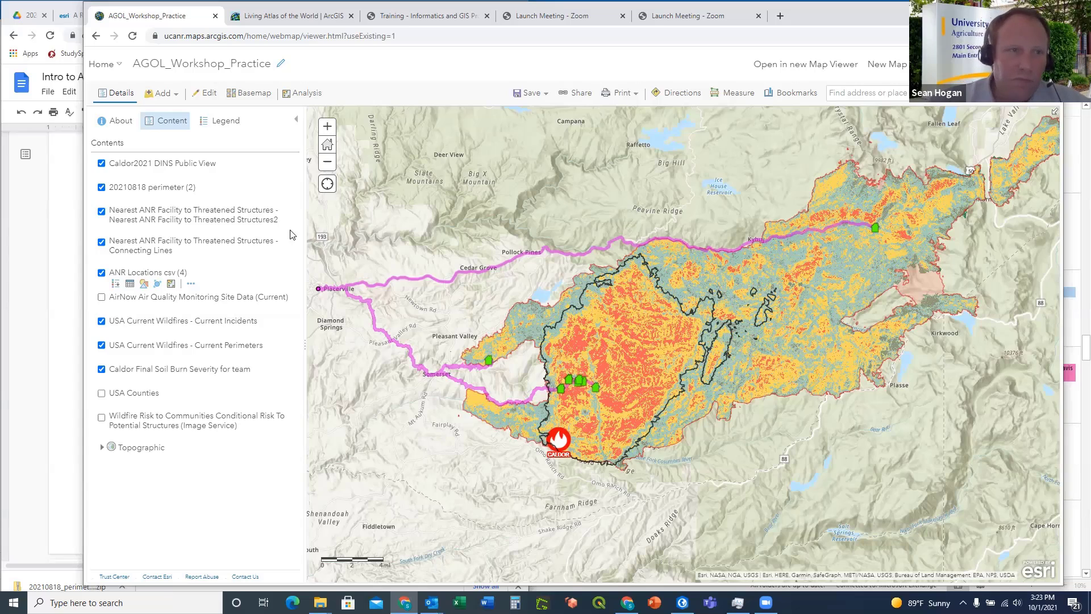
pyautogui.moveTo(158, 176)
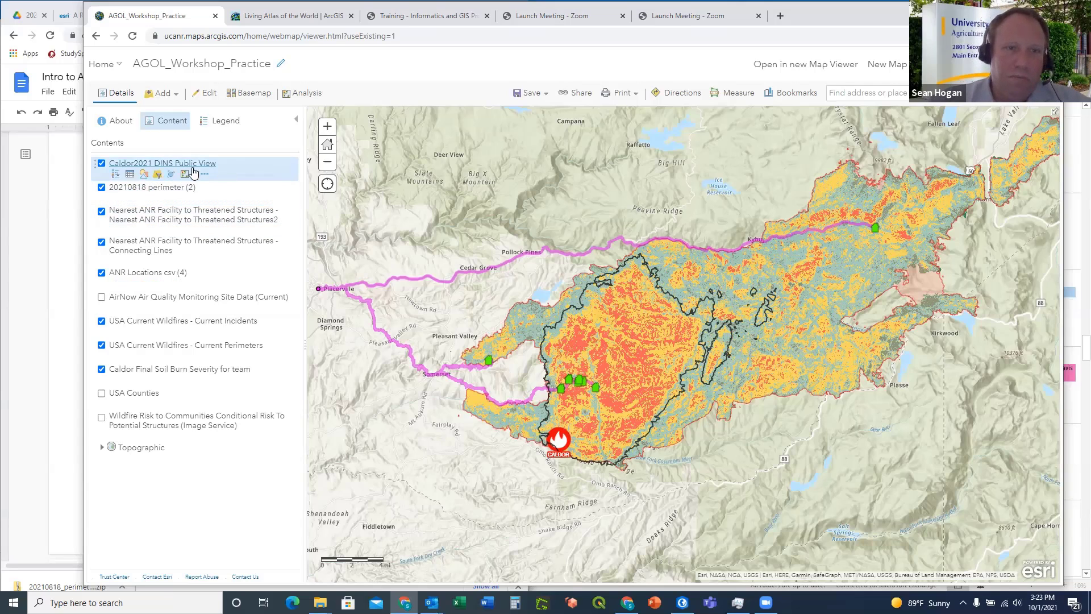
pyautogui.moveTo(216, 200)
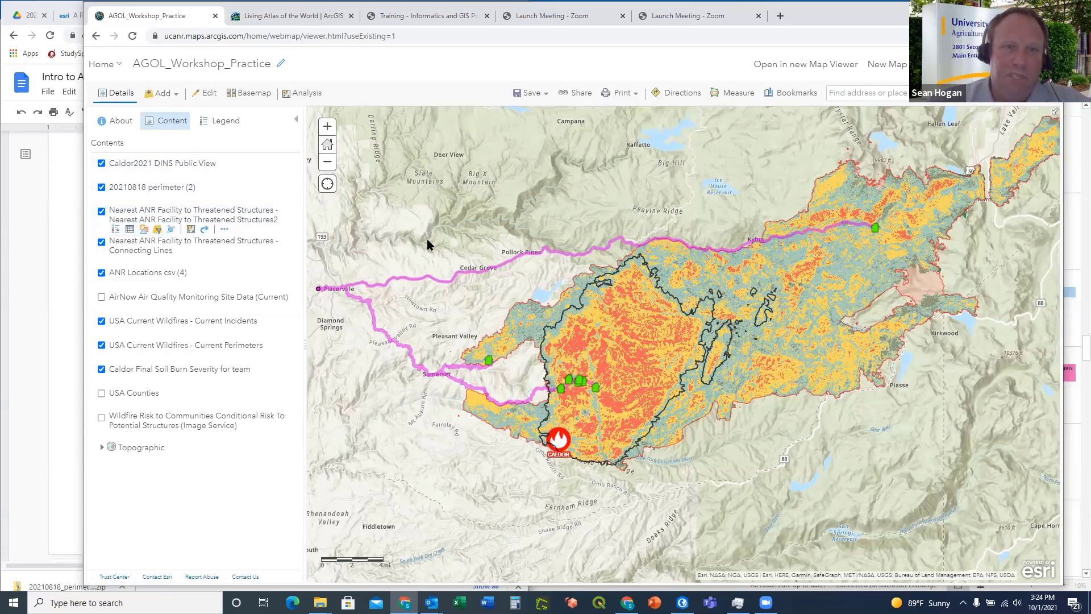
pyautogui.moveTo(686, 283); pyautogui.dragTo(663, 290)
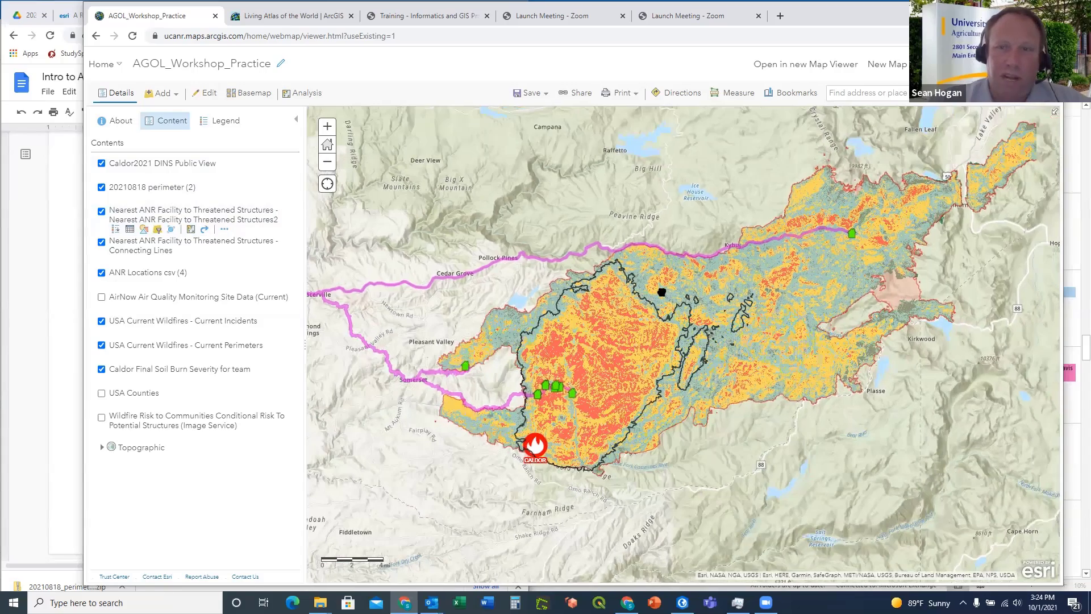
pyautogui.scroll(-1, 656, 287)
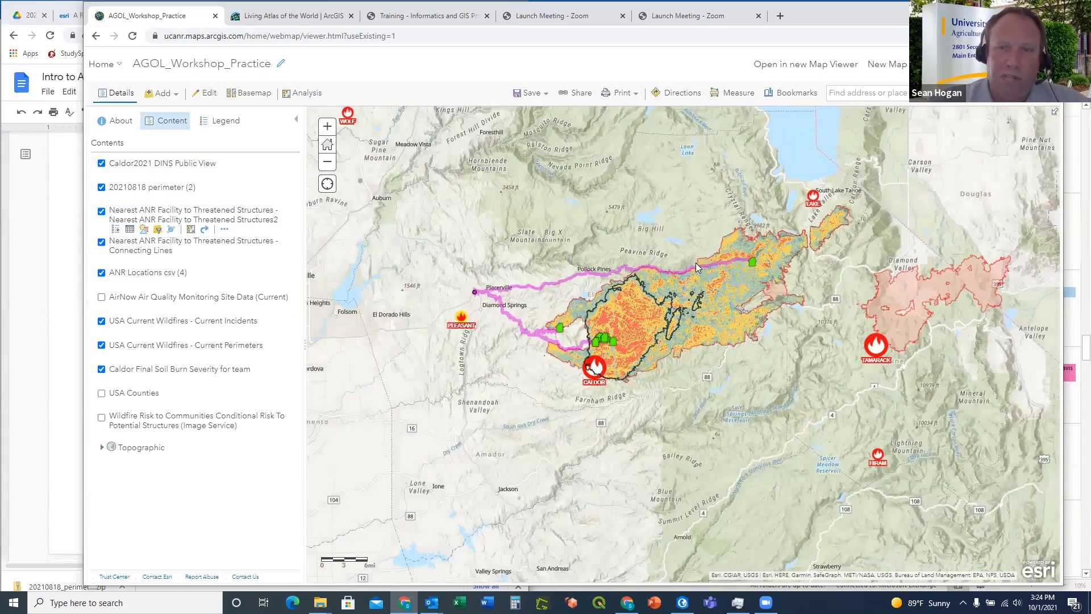
pyautogui.scroll(1, 701, 258)
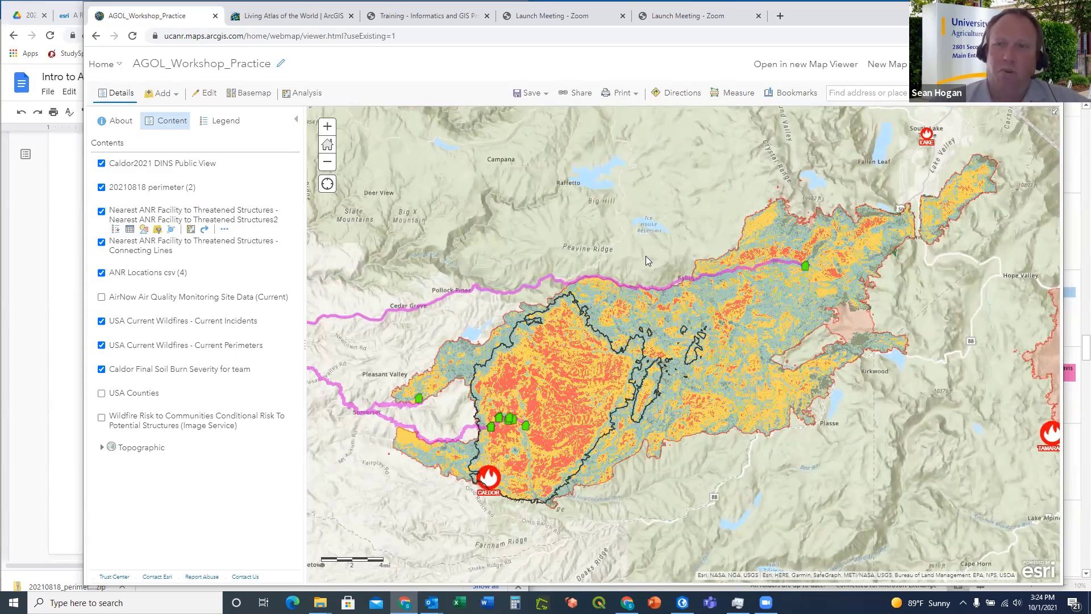
pyautogui.moveTo(663, 234); pyautogui.dragTo(620, 243)
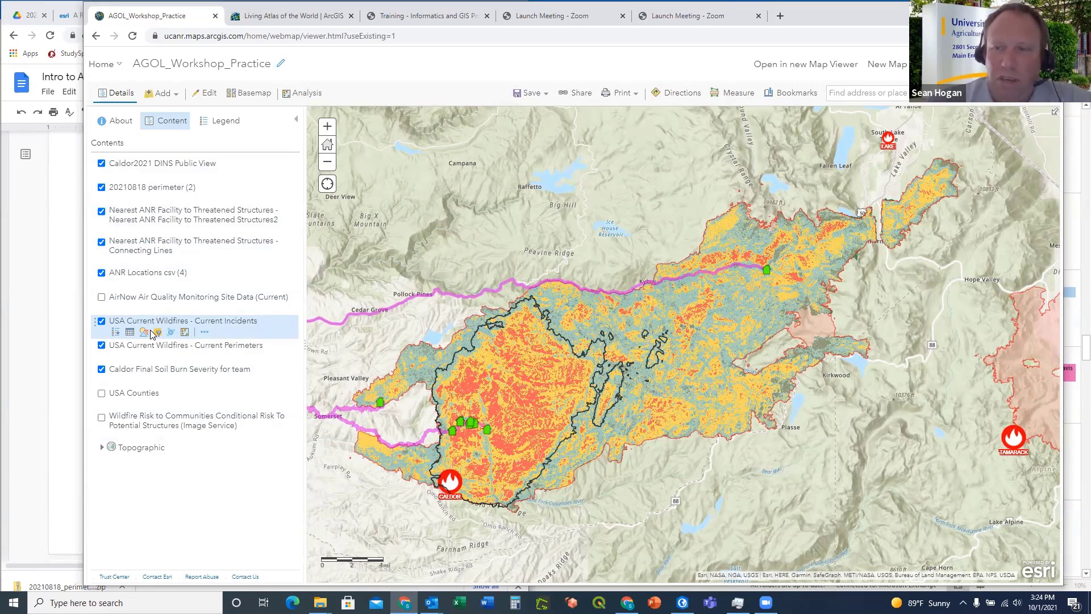
# View the map's sharing options and leave them without making changes
pyautogui.click(576, 93)
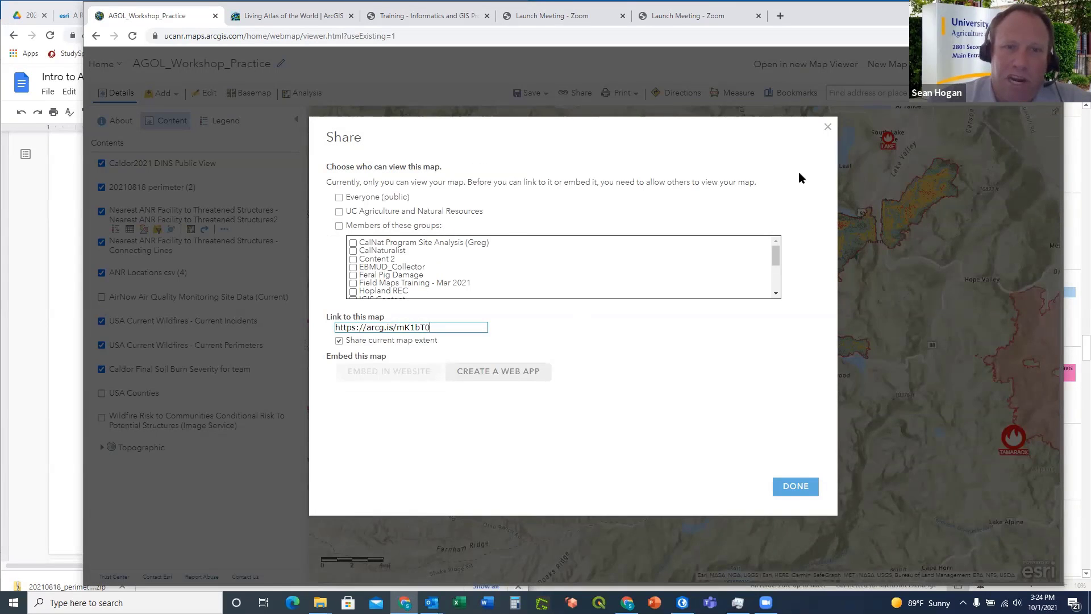
pyautogui.click(828, 128)
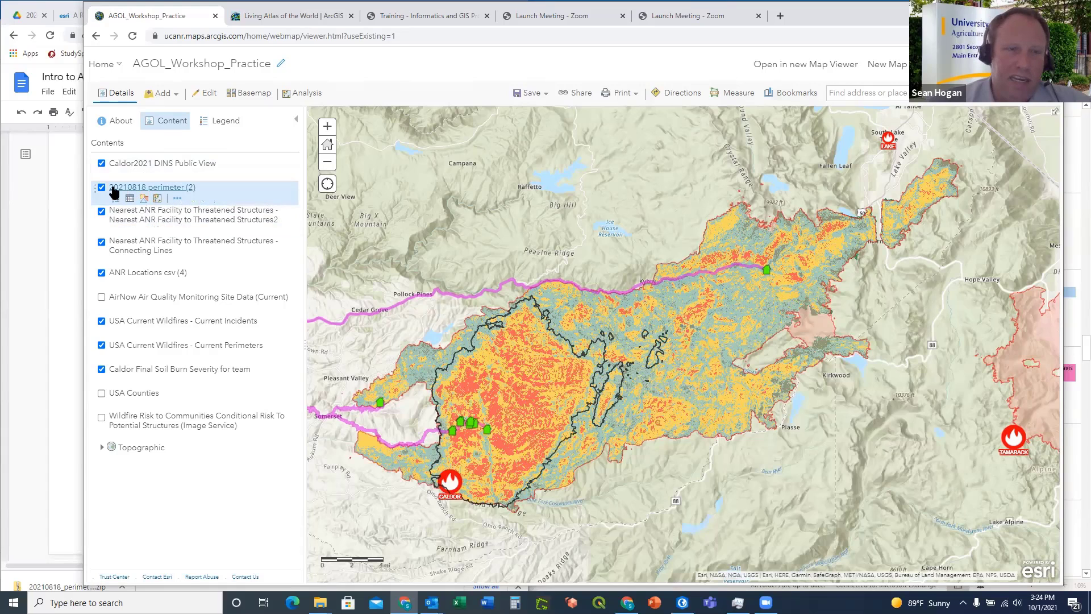
# Rename the 20210818 perimeter (2) layer as "Caldor Fire as of 2021-08-18"
pyautogui.click(177, 200)
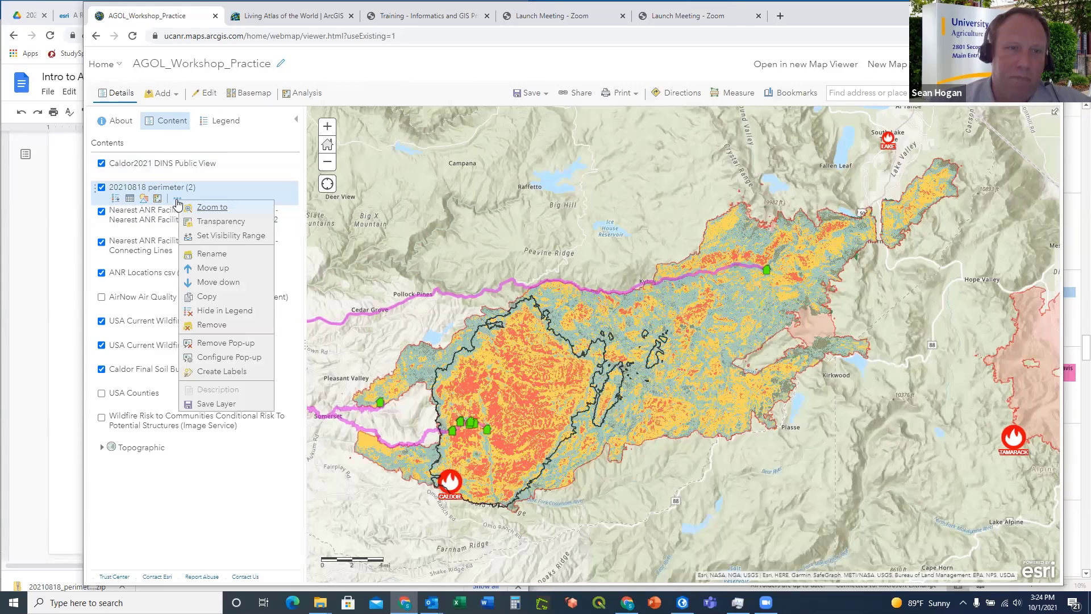
pyautogui.click(213, 254)
pyautogui.moveTo(607, 313); pyautogui.dragTo(556, 314)
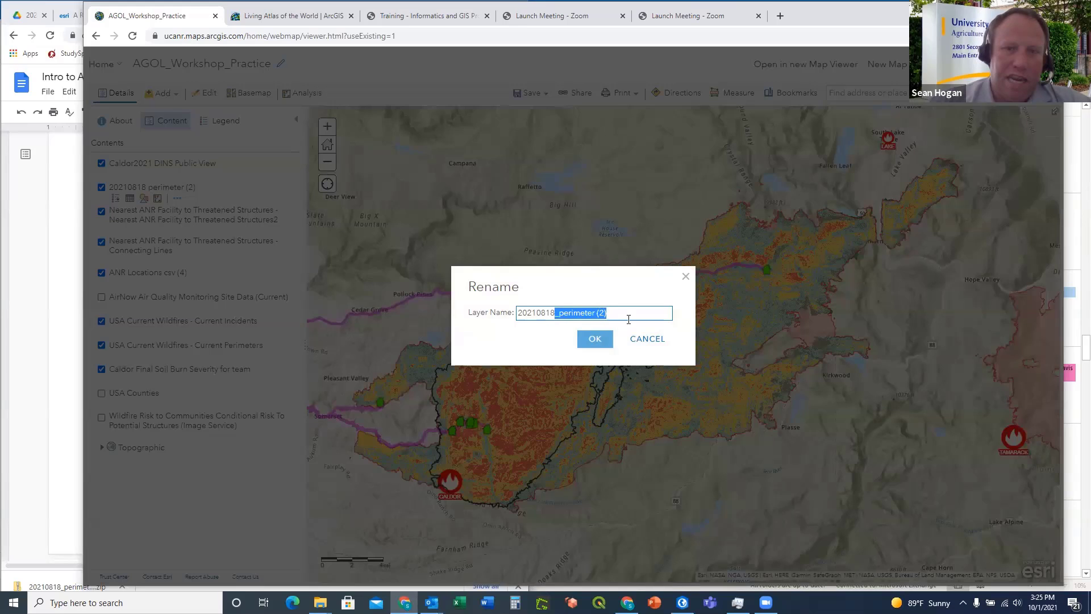
pyautogui.press('BackSpace')
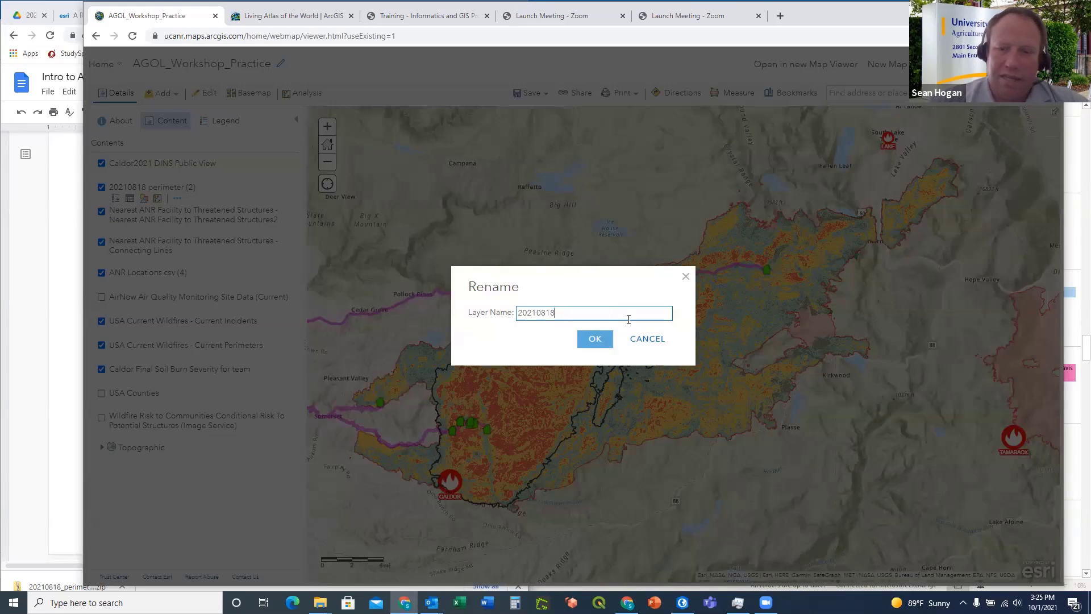
pyautogui.click(520, 314)
pyautogui.write('Caldor F')
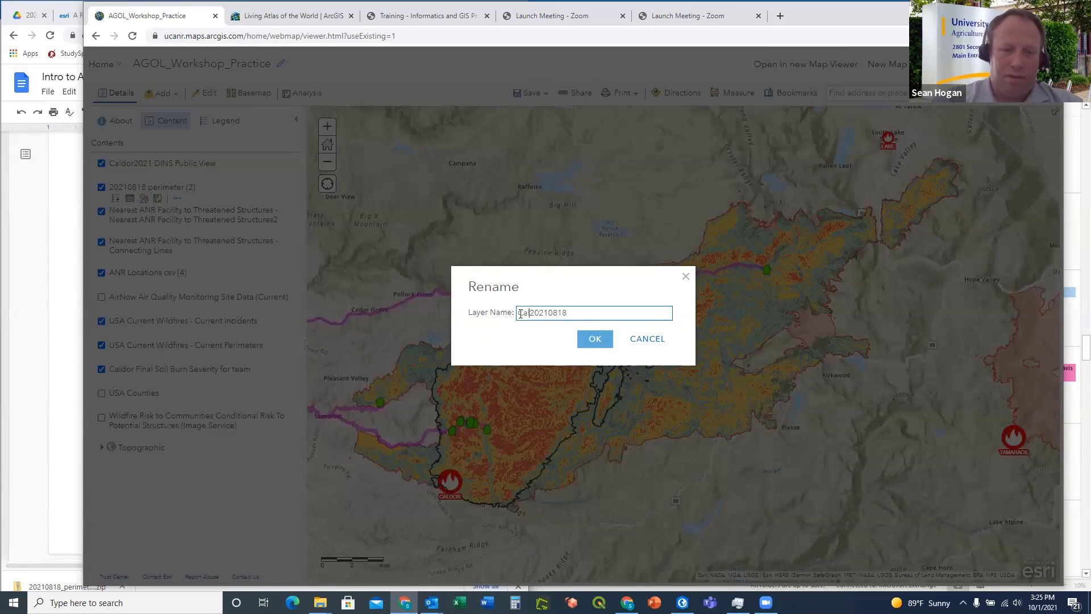
pyautogui.write('ire as of')
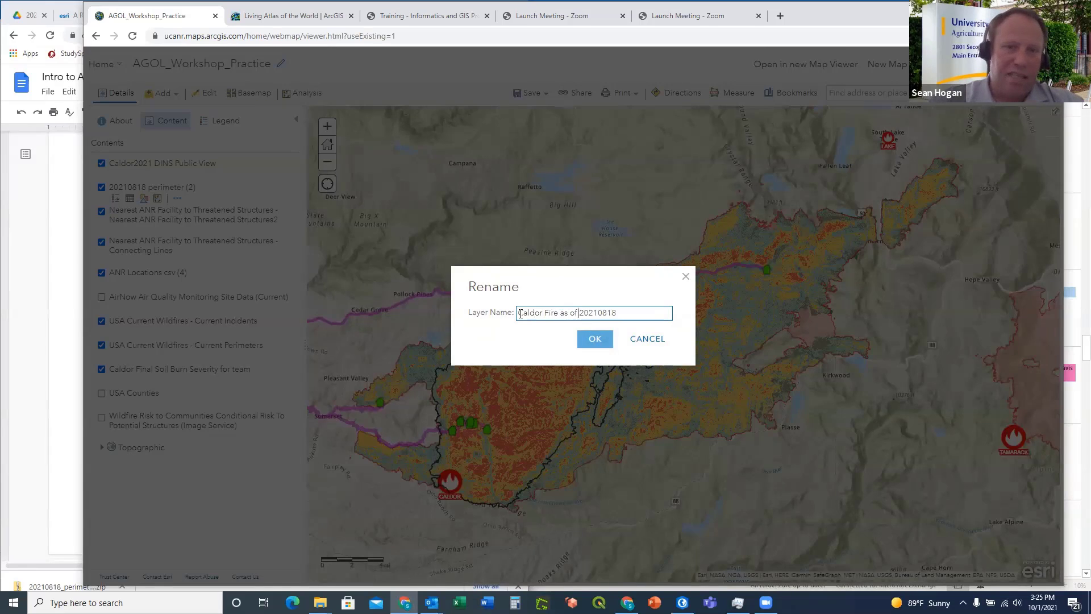
pyautogui.click(598, 312)
pyautogui.write('-')
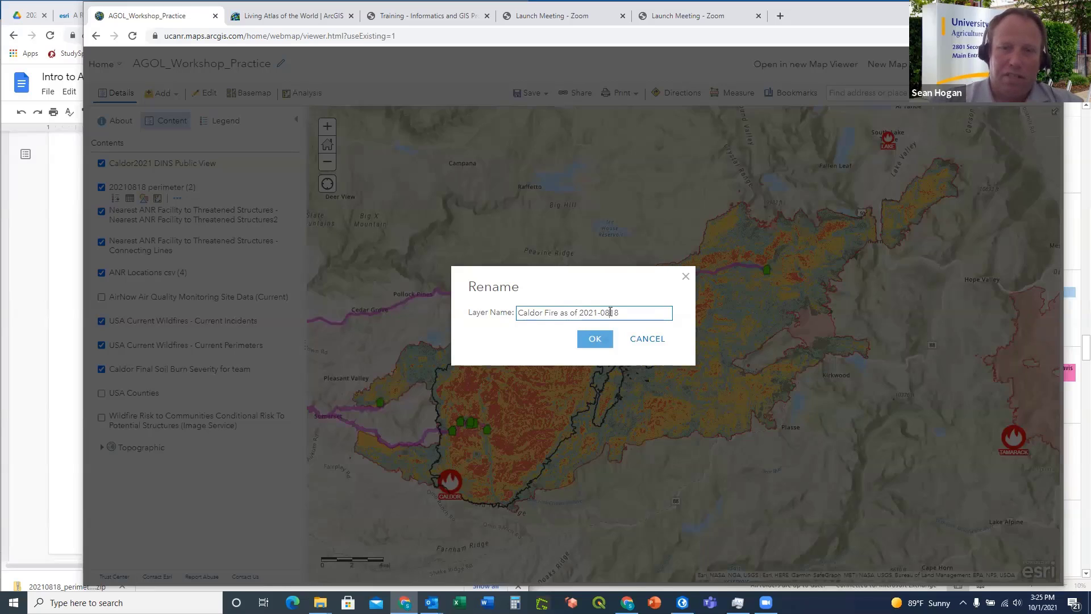
pyautogui.press('Left')
pyautogui.press('Left')
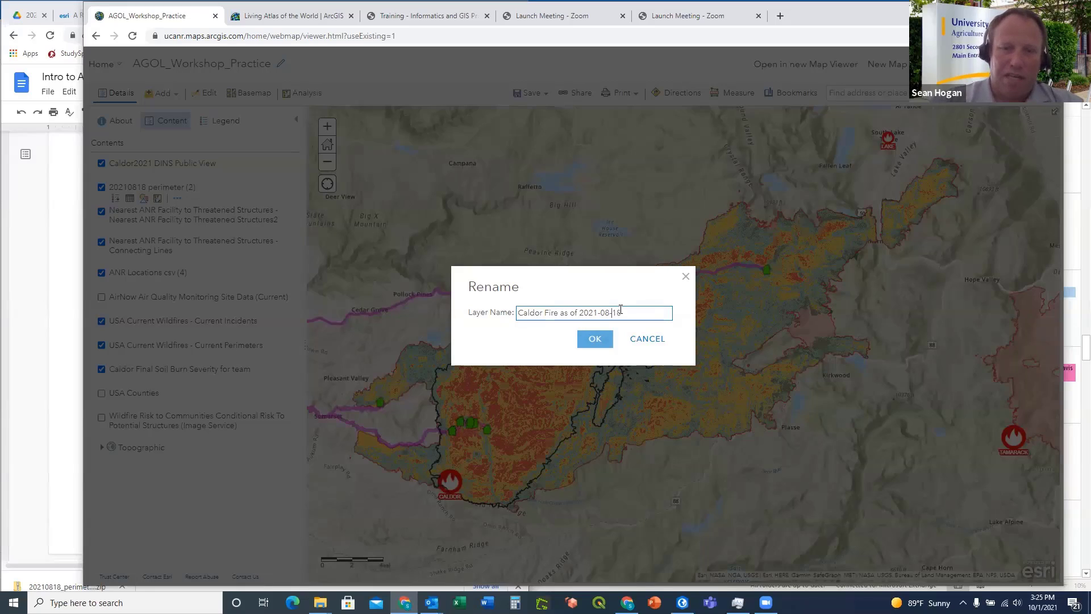
pyautogui.click(595, 339)
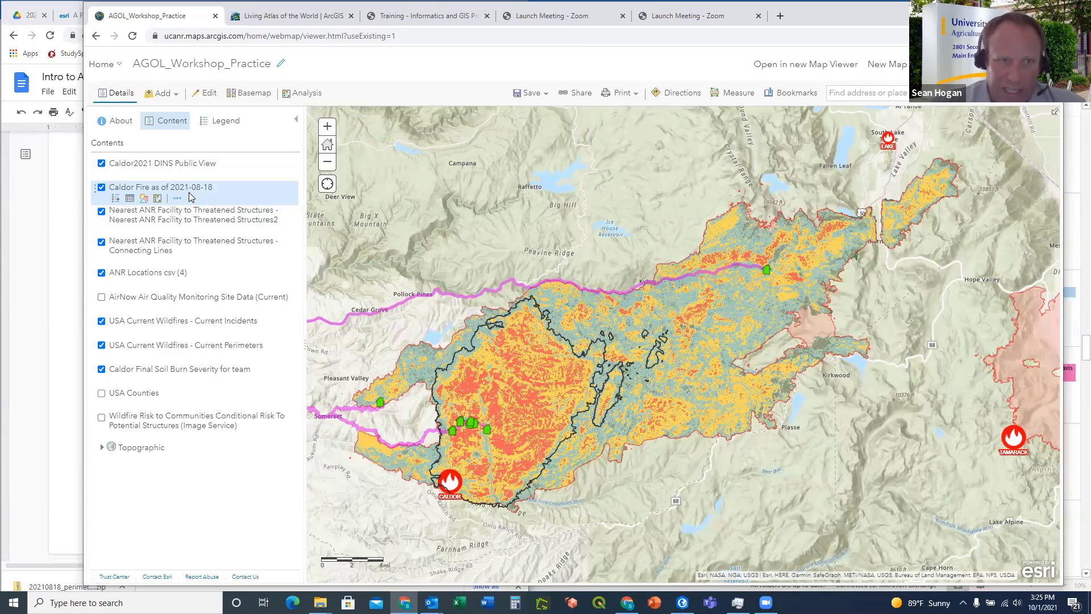
# Inspect the attributes of the black-outlined Caldor fire perimeter on the map, and dismiss its pop-up
pyautogui.click(475, 341)
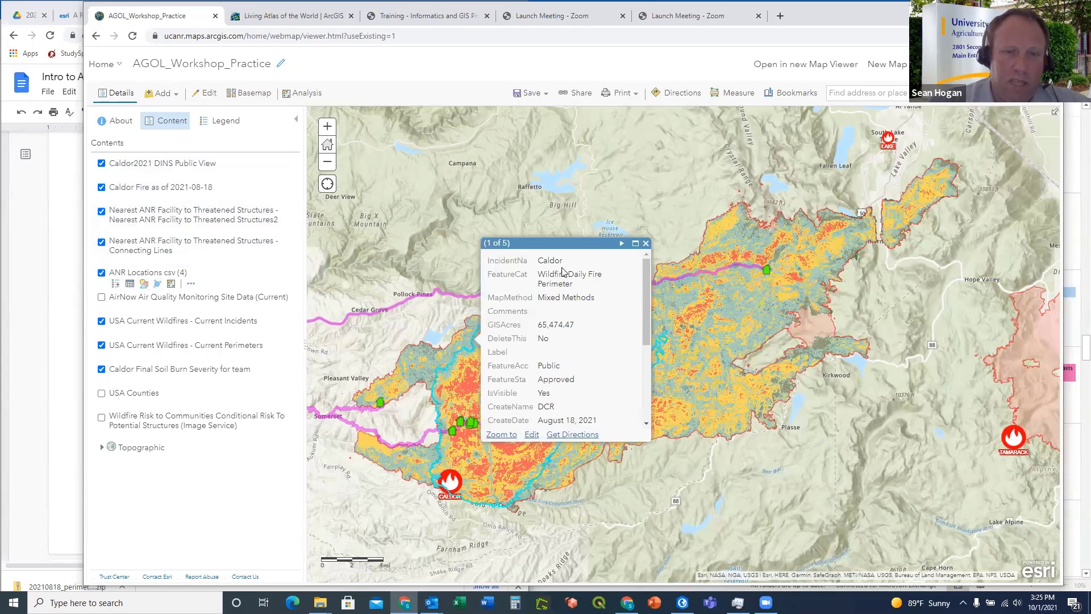
pyautogui.click(646, 244)
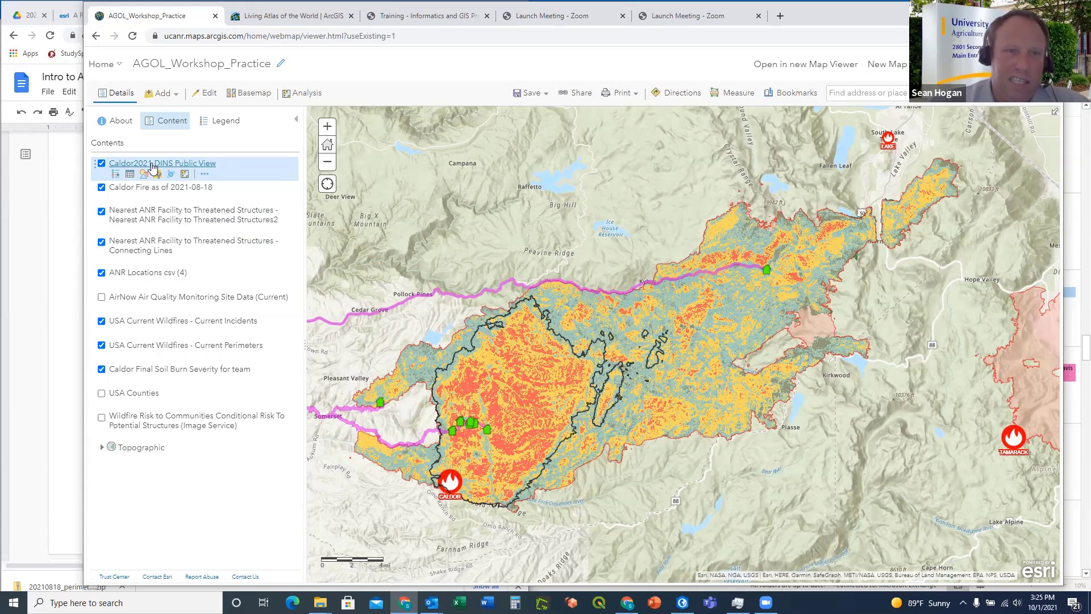
# Rename the Caldor2021 DINS Public View layer as "Caldor Fire Surviving Homes"
pyautogui.click(205, 174)
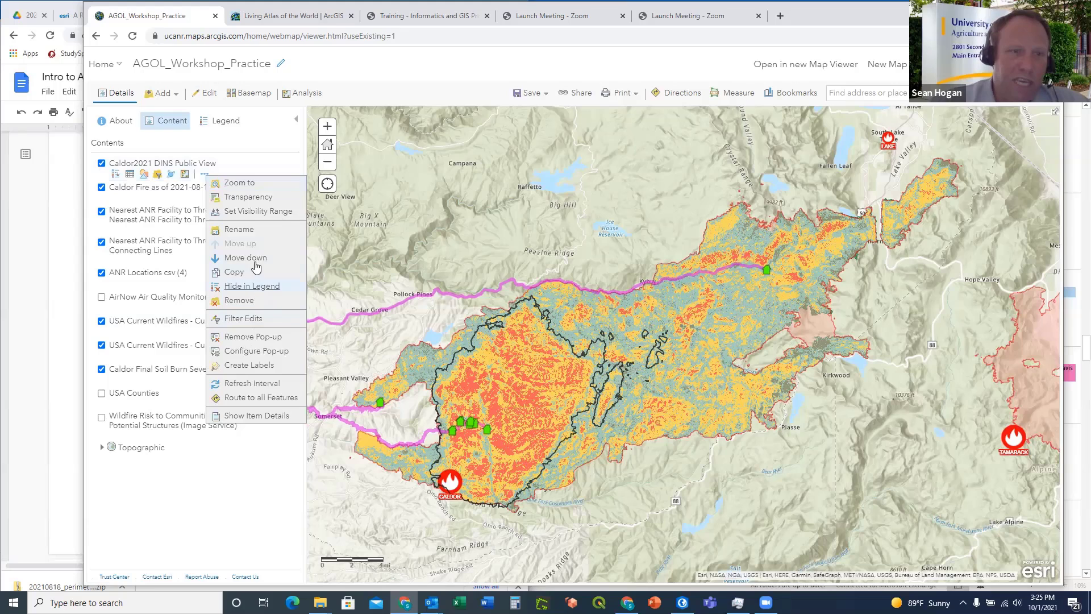
pyautogui.click(239, 229)
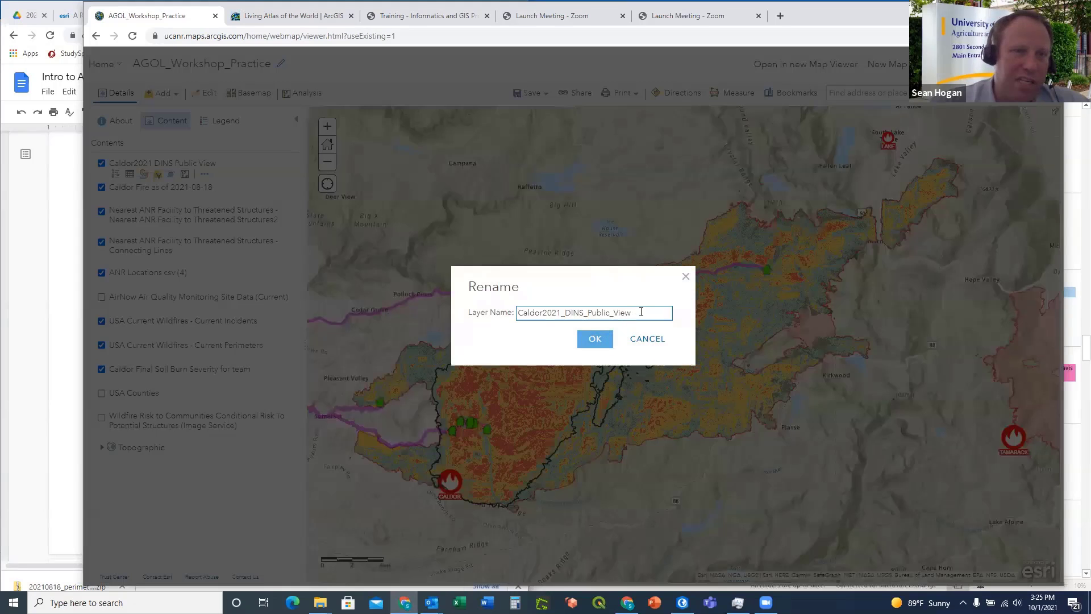
pyautogui.moveTo(640, 312); pyautogui.dragTo(549, 313)
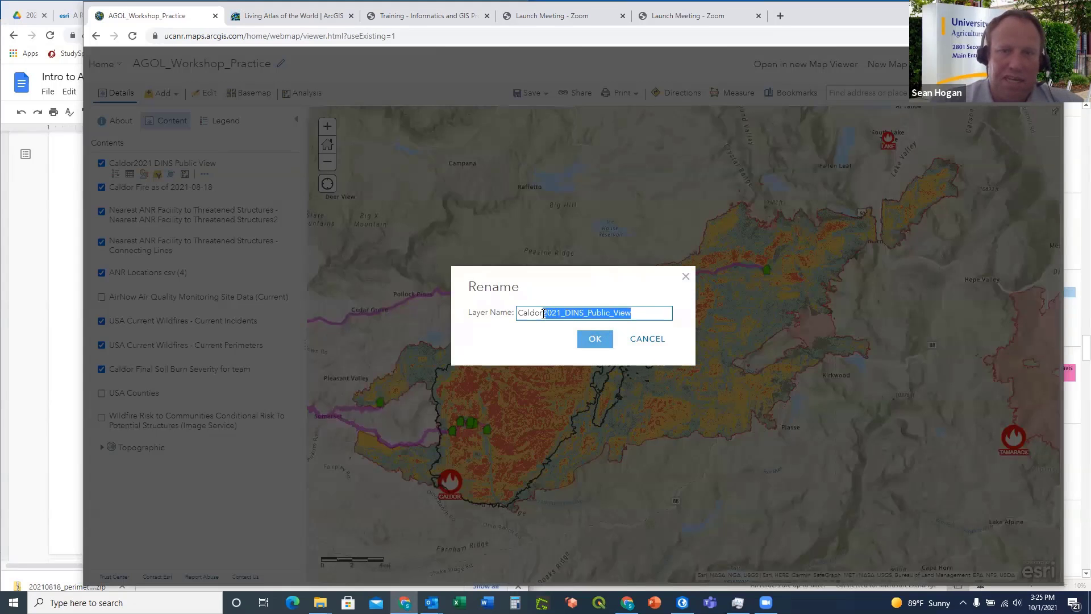
pyautogui.press('BackSpace')
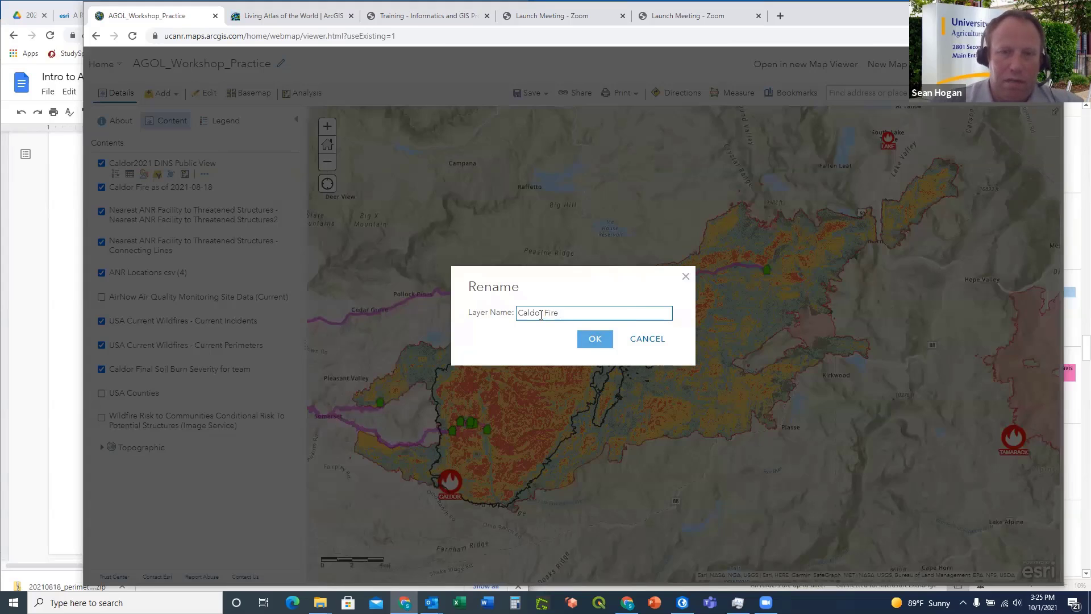
pyautogui.write('Fire SU')
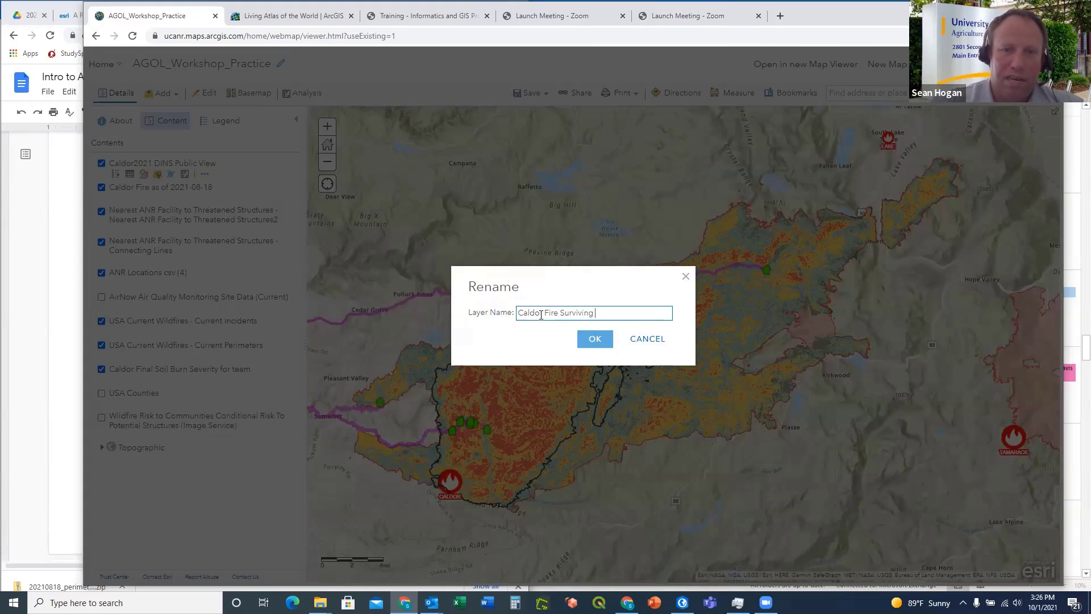
pyautogui.write('mes')
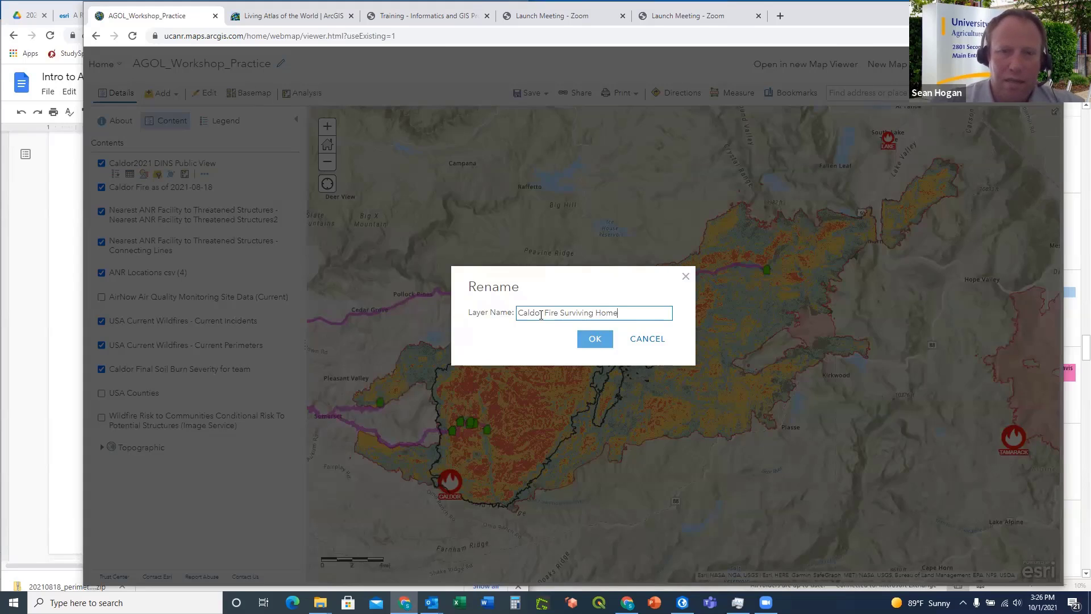
pyautogui.click(594, 339)
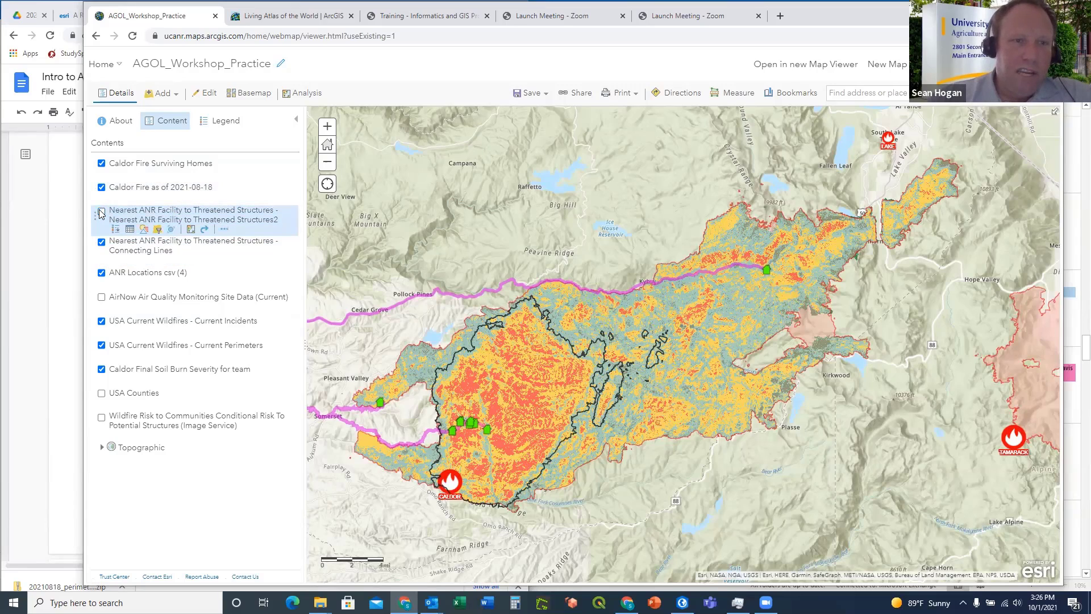
# Toggle the Nearest ANR Facility to Threatened Structures - Connecting Lines layer off and on to check what it draws
pyautogui.click(101, 243)
pyautogui.click(102, 244)
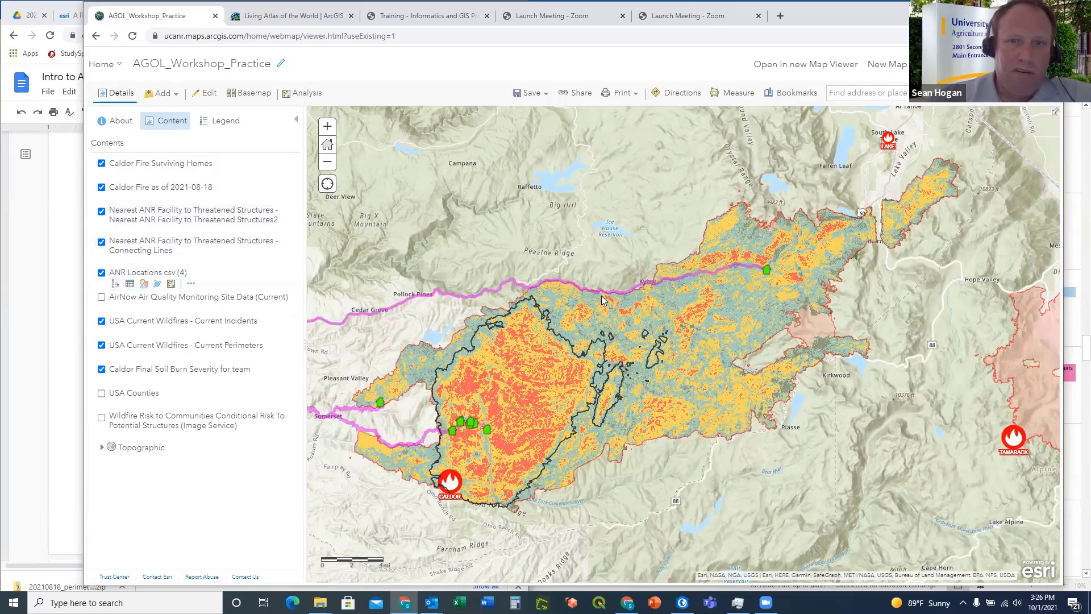
# Move the ANR Locations csv (4) layer up in the map contents, directly below Caldor Fire Surviving Homes
pyautogui.scroll(-1, 626, 301)
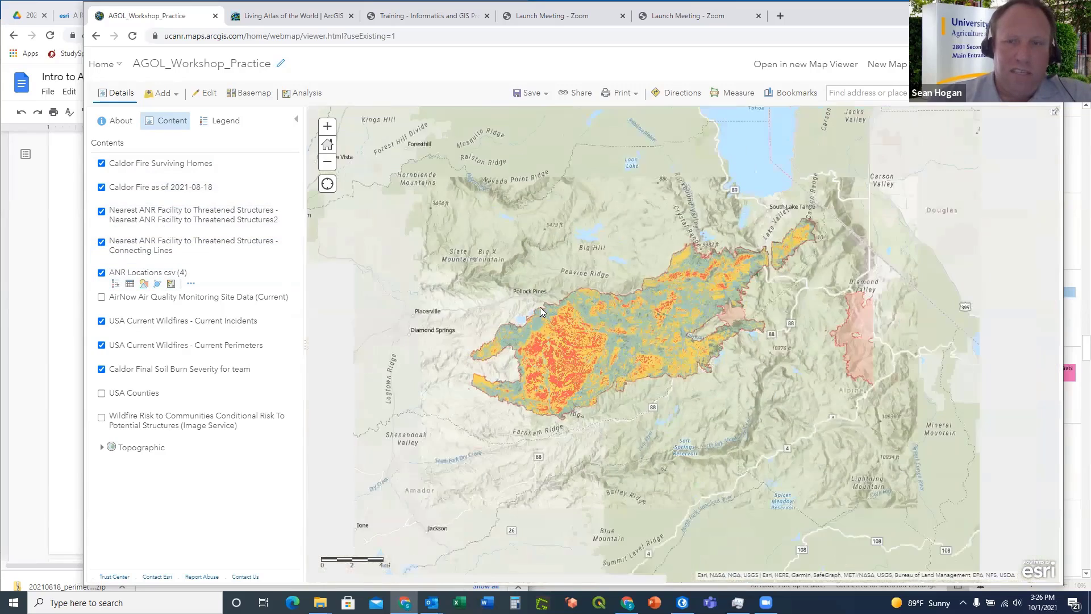
pyautogui.scroll(1, 516, 312)
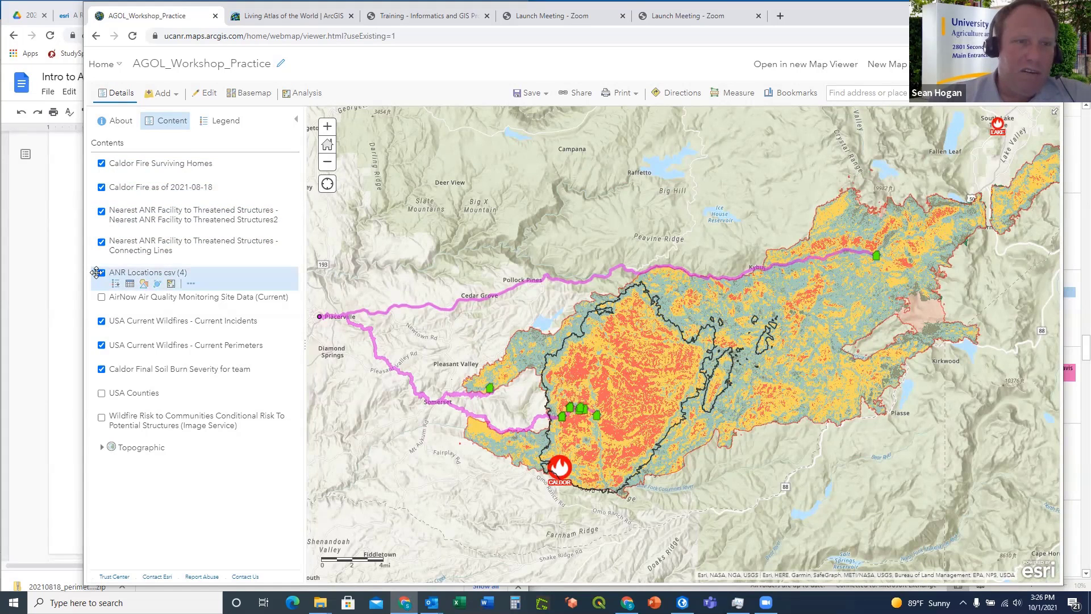
pyautogui.moveTo(95, 274); pyautogui.dragTo(93, 188)
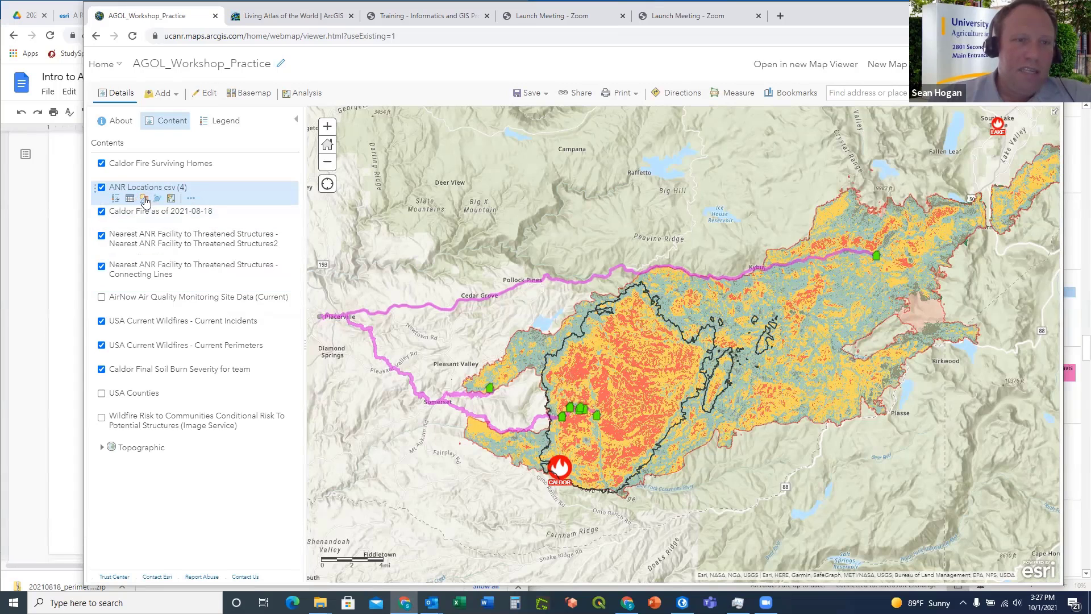
# Review the Types (Unique symbols) categories of the ANR Locations csv (4) layer, including those grouped under Other, and leave its style settings
pyautogui.click(145, 199)
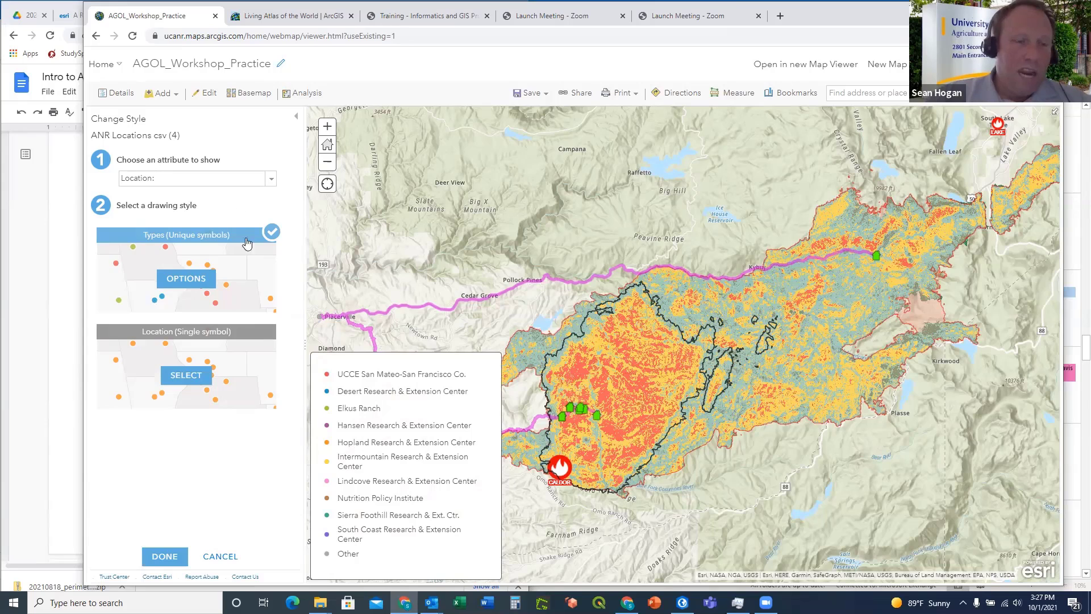
pyautogui.click(187, 277)
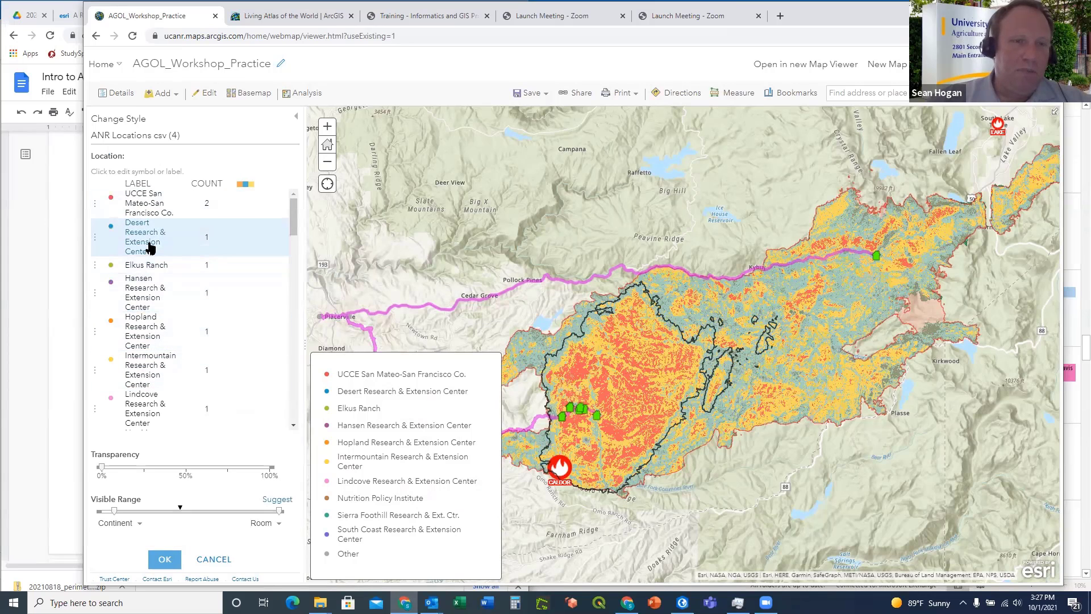
pyautogui.scroll(-3, 149, 249)
pyautogui.scroll(-2, 137, 341)
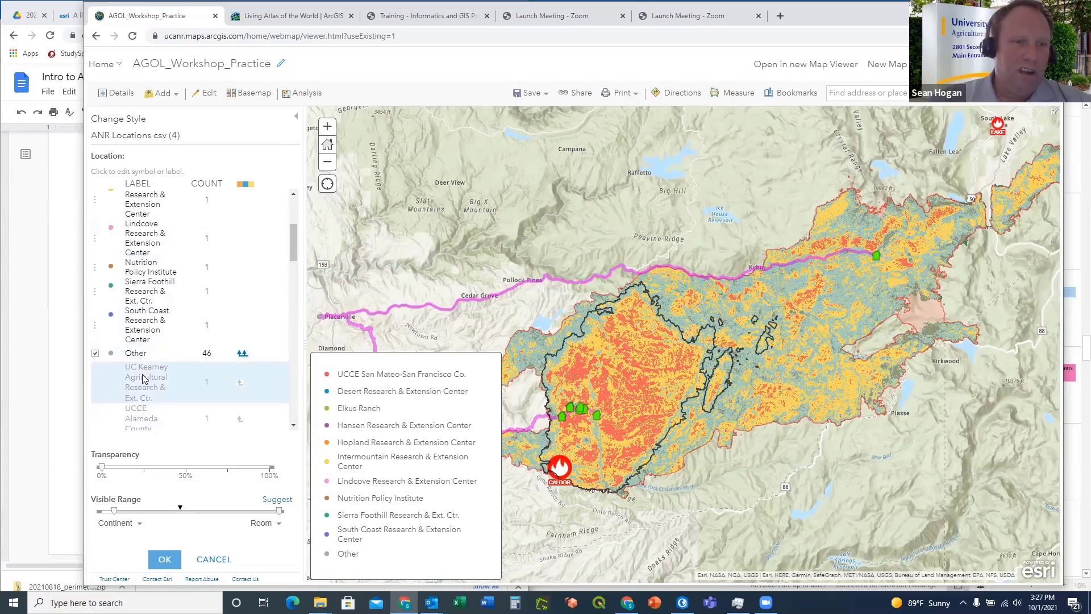
pyautogui.scroll(-2, 144, 378)
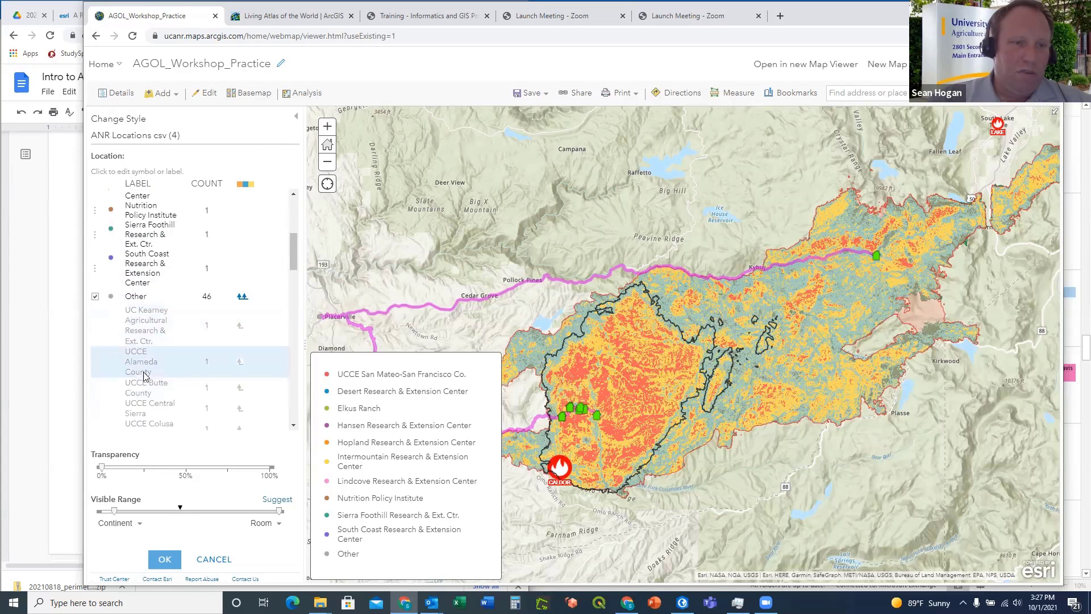
pyautogui.scroll(2, 169, 386)
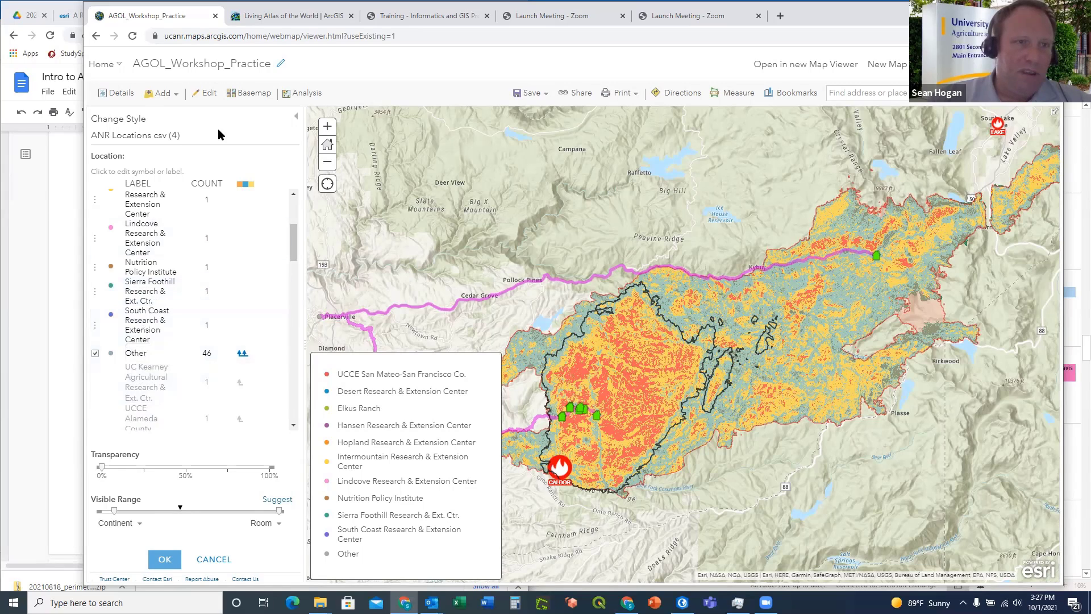
pyautogui.click(296, 117)
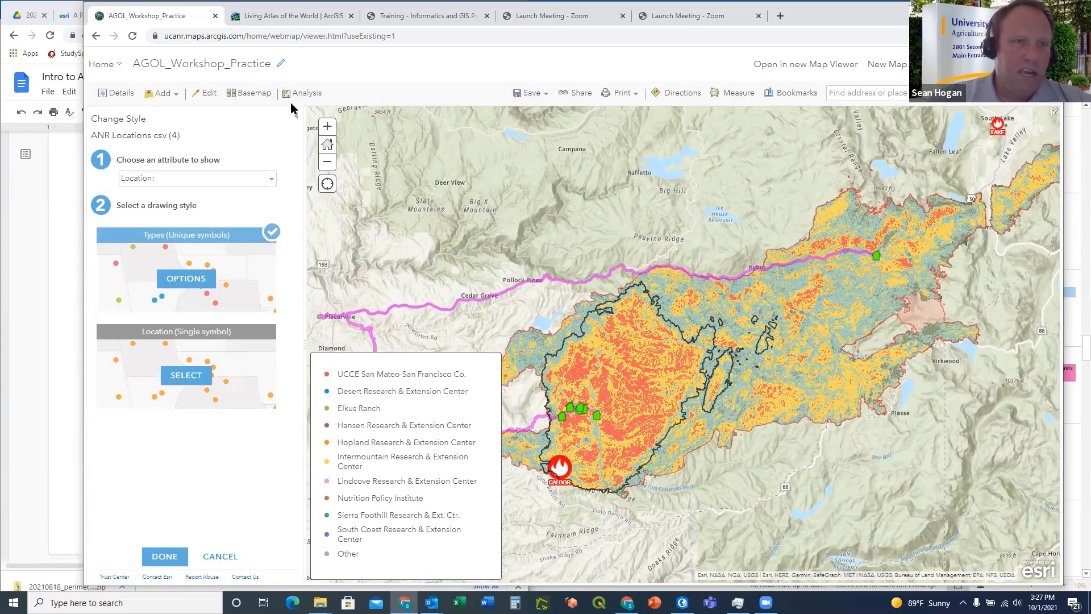
pyautogui.click(297, 117)
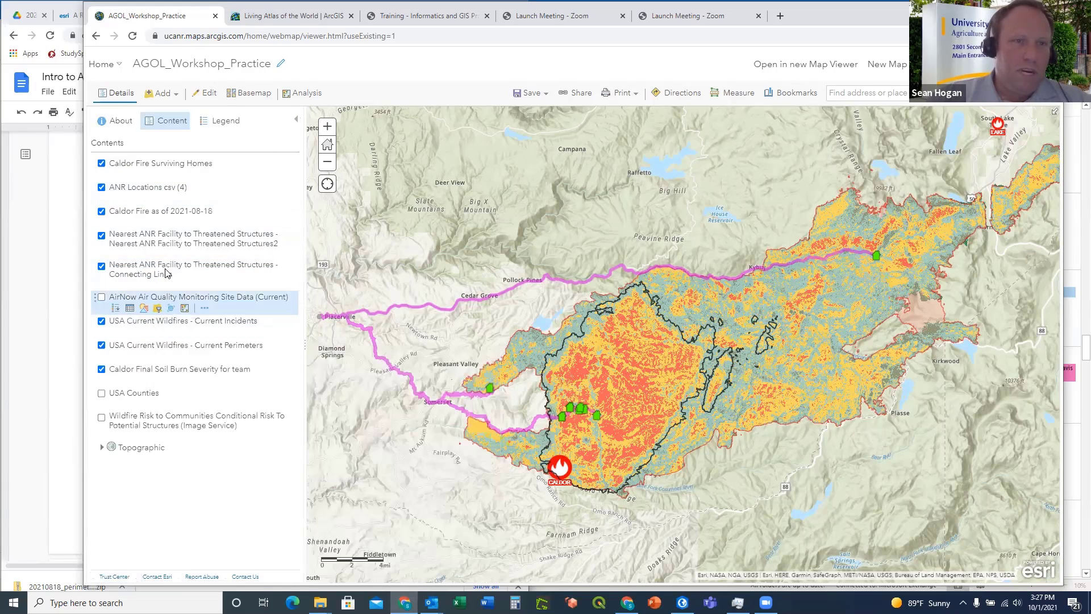
# Change the symbol of the Other category in the ANR Locations csv (4) layer to the blue square building icon from General Infrastructure
pyautogui.moveTo(157, 196)
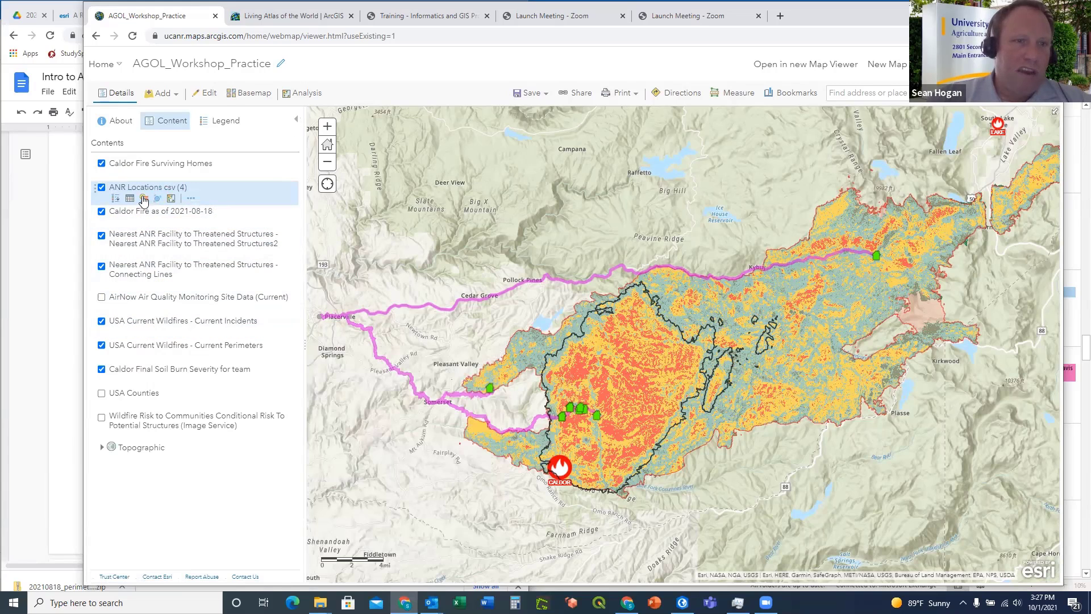
pyautogui.click(143, 200)
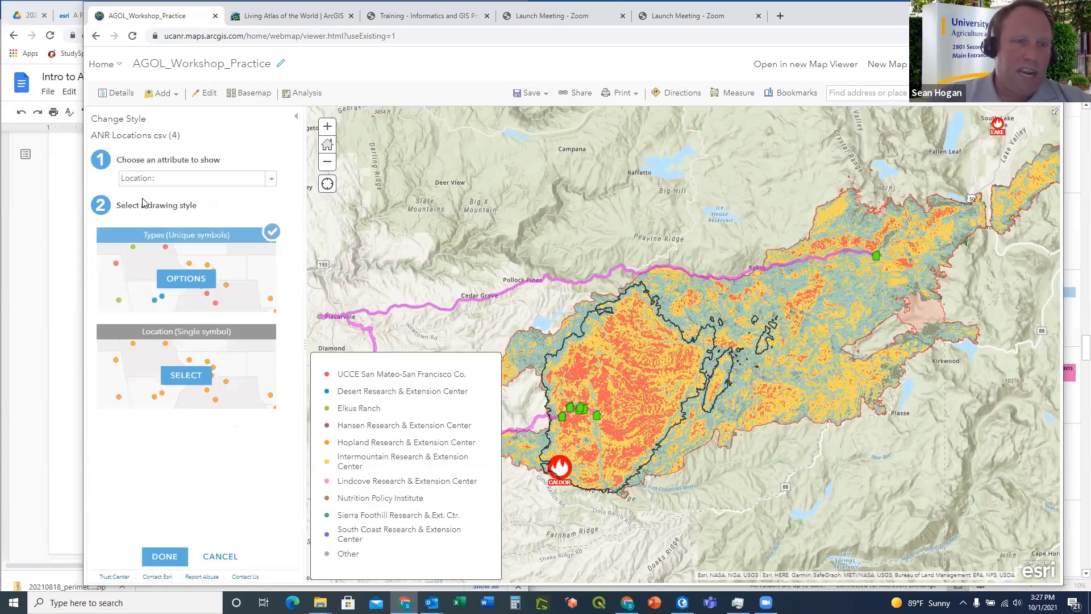
pyautogui.click(193, 279)
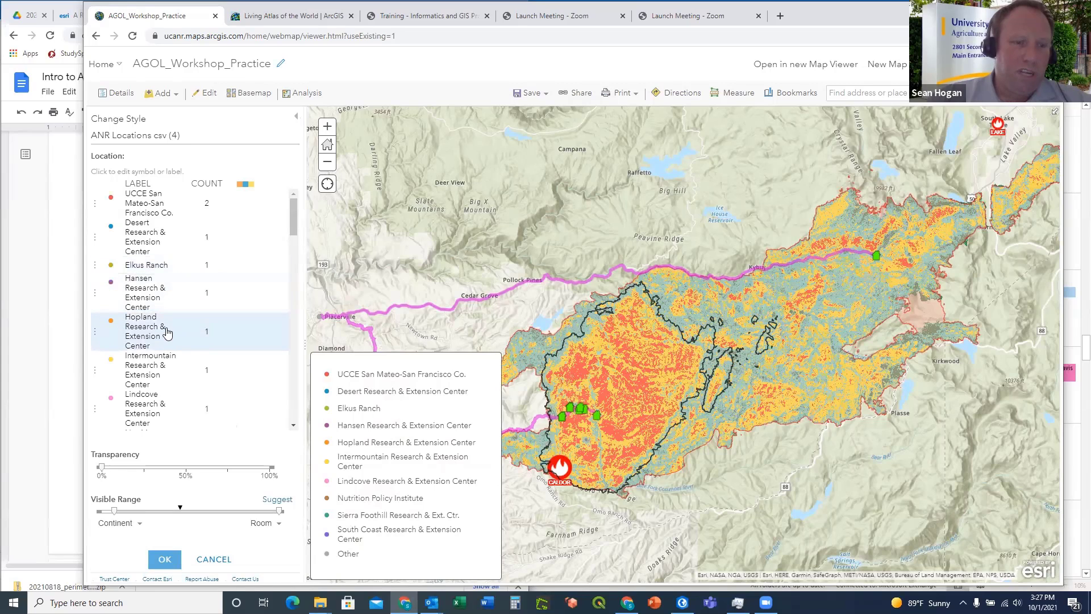
pyautogui.scroll(-5, 160, 330)
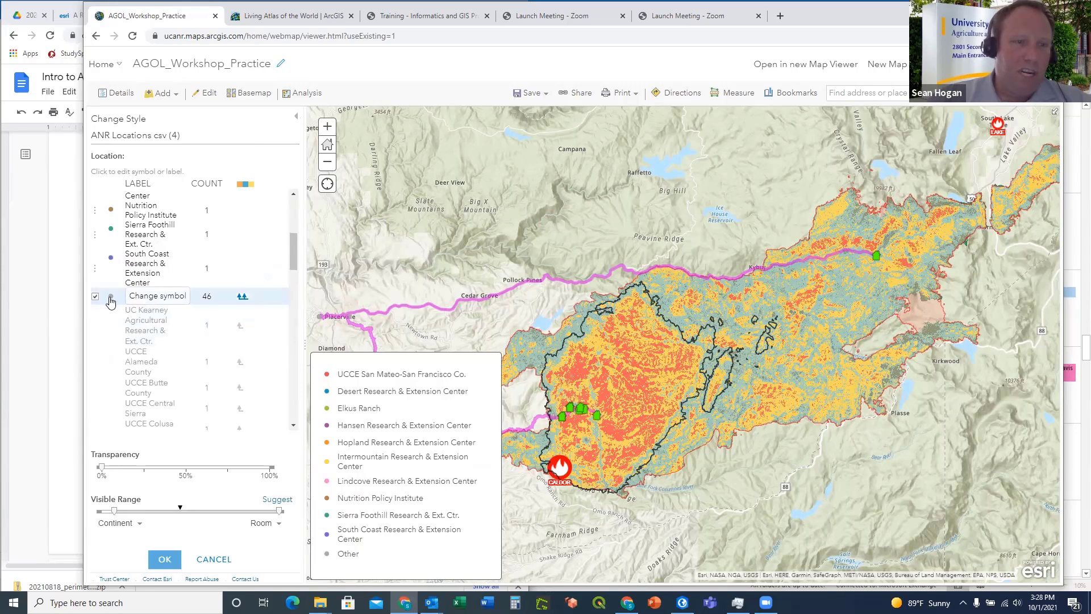
pyautogui.click(111, 298)
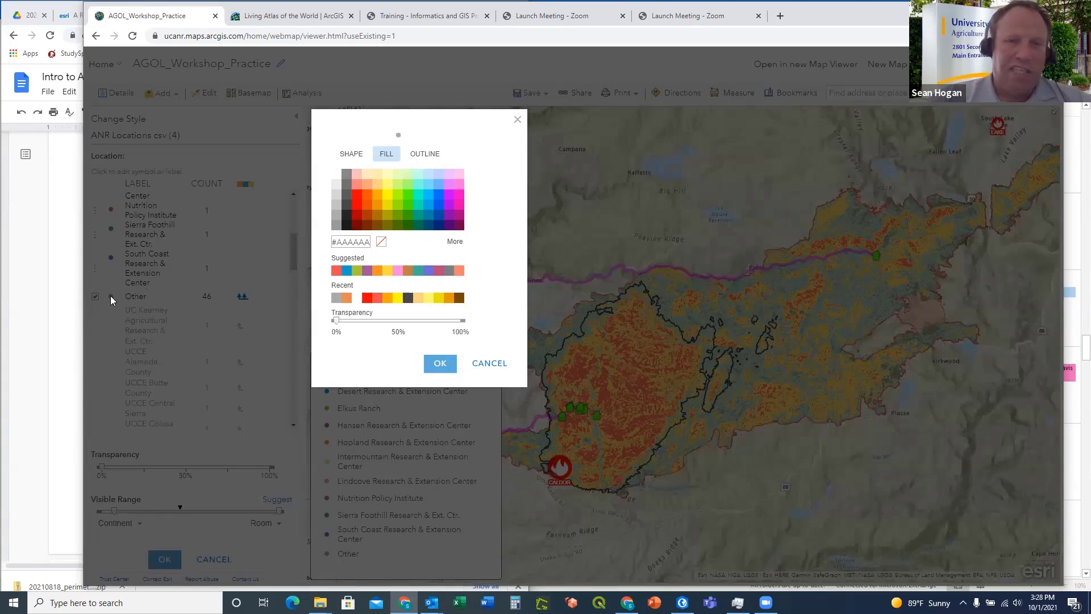
pyautogui.click(350, 157)
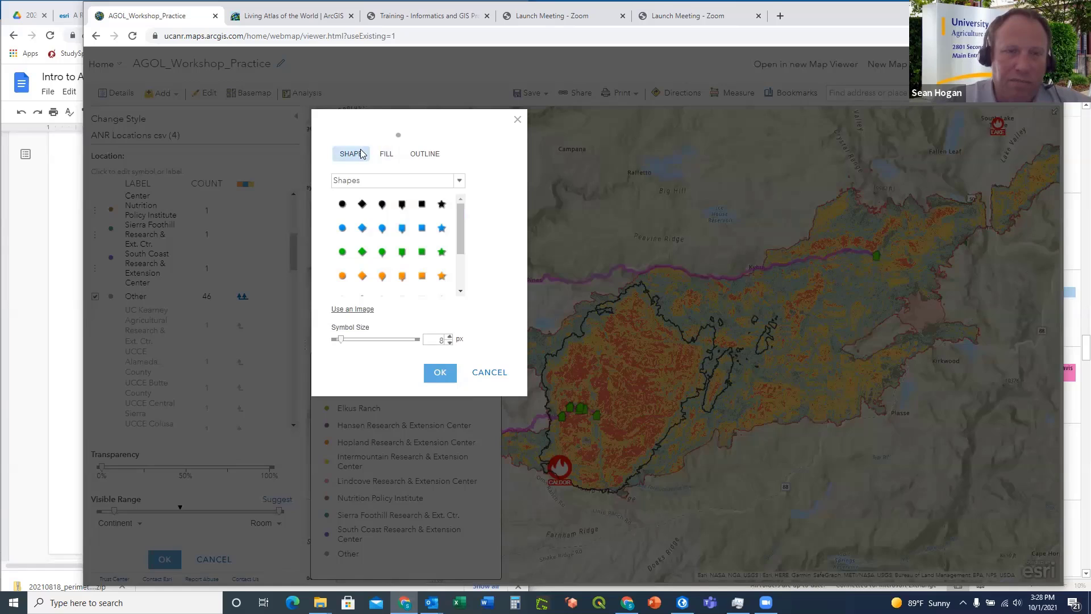
pyautogui.click(459, 182)
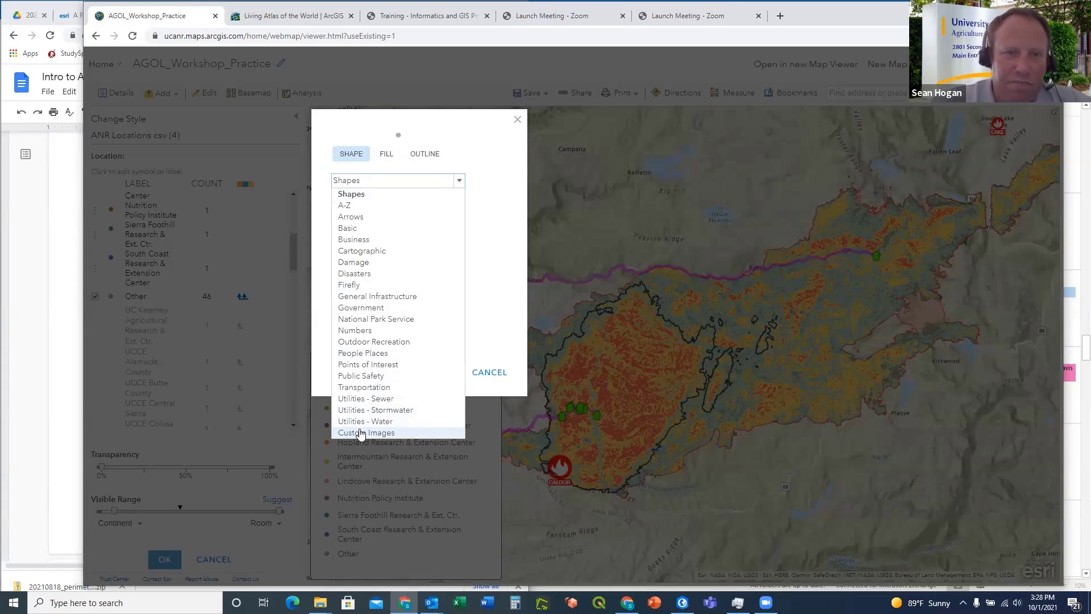
pyautogui.click(374, 296)
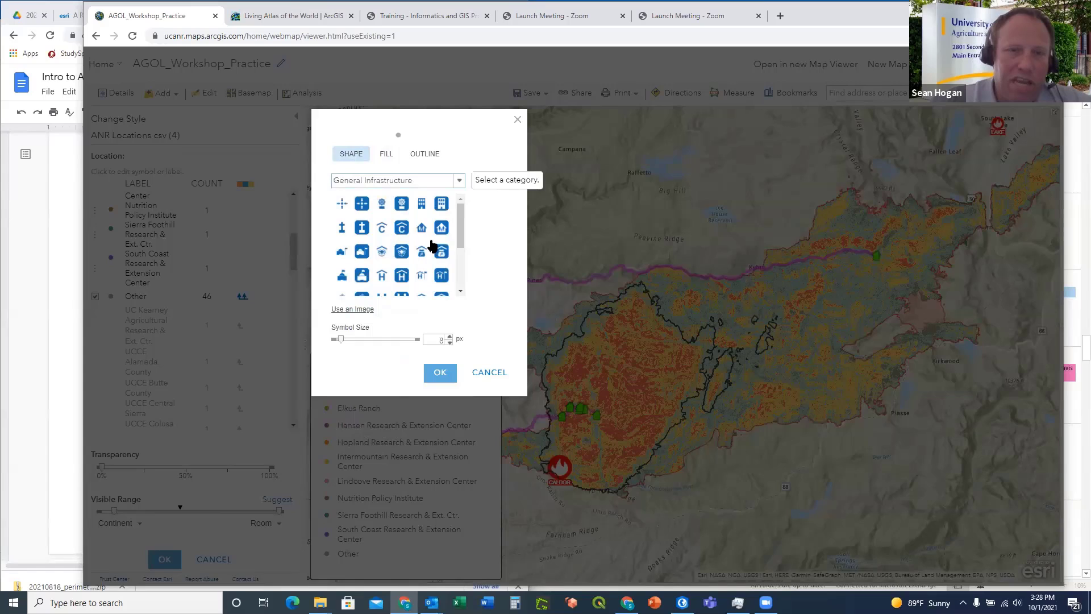
pyautogui.scroll(-3, 432, 245)
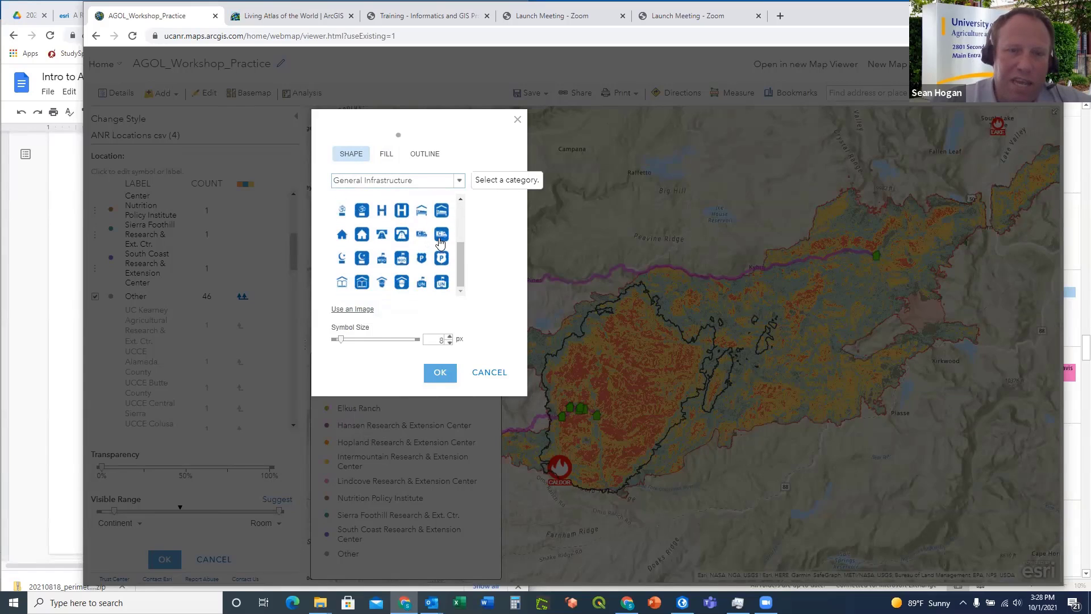
pyautogui.click(362, 235)
pyautogui.click(362, 282)
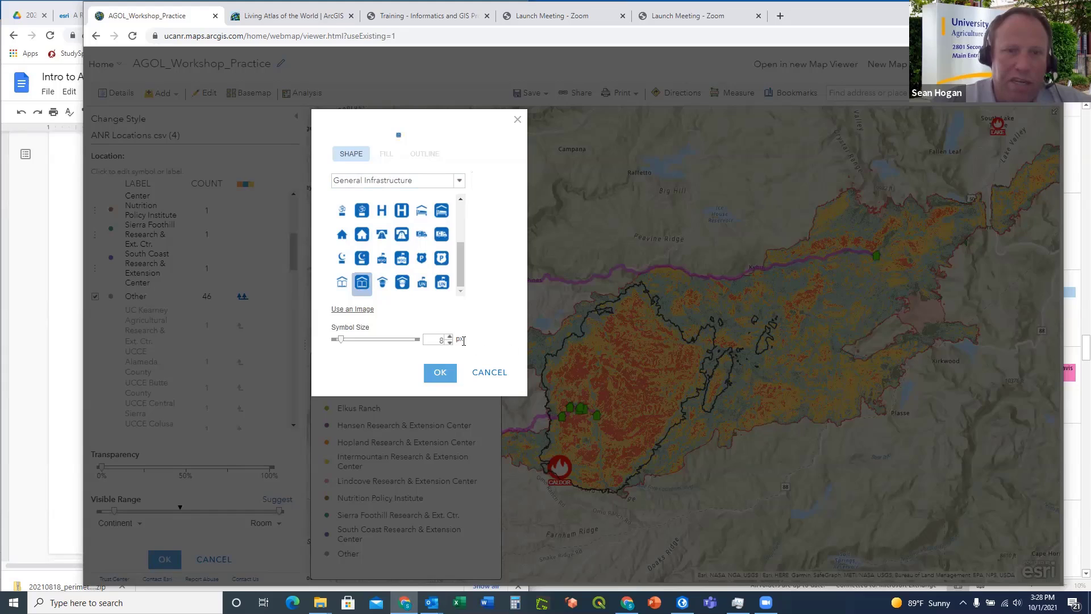
# Set the Other symbol's size to 30 px, check the pop-up of the office at Placerville, and apply the layer style
pyautogui.doubleClick(442, 339)
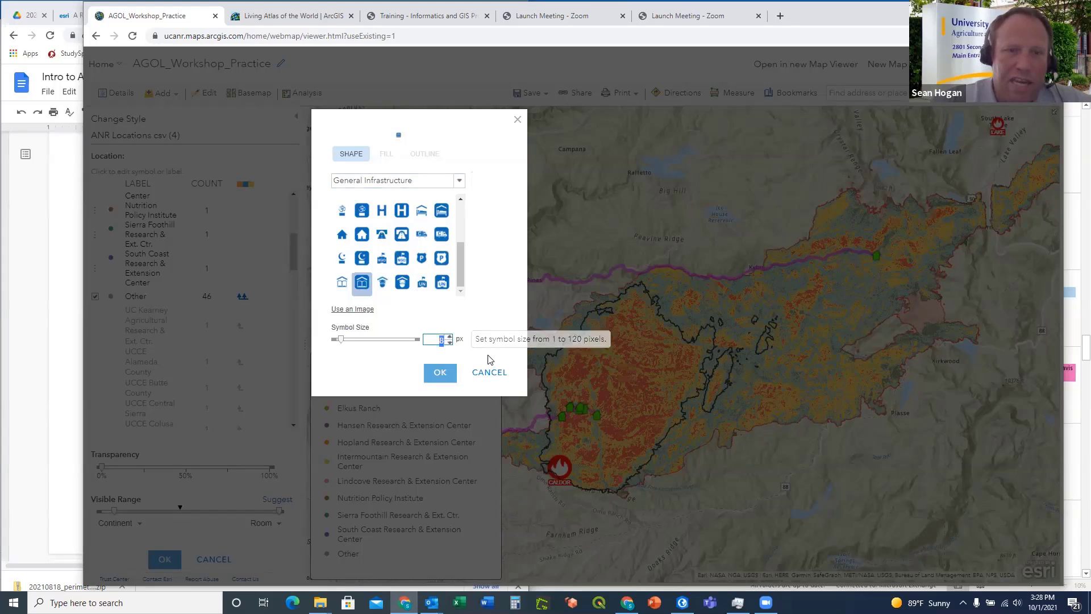
pyautogui.write('30')
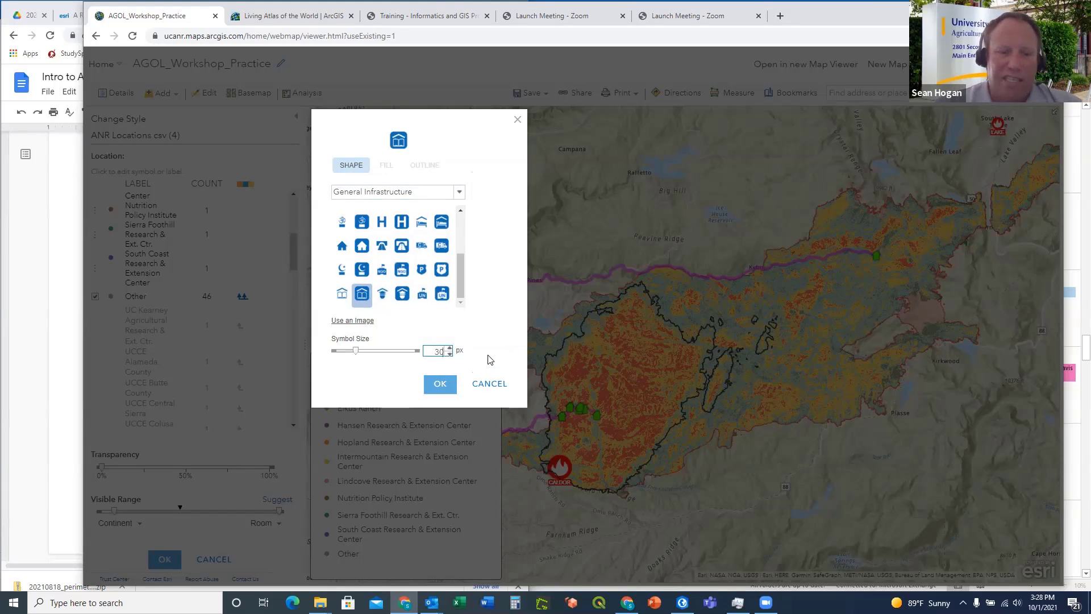
pyautogui.click(441, 386)
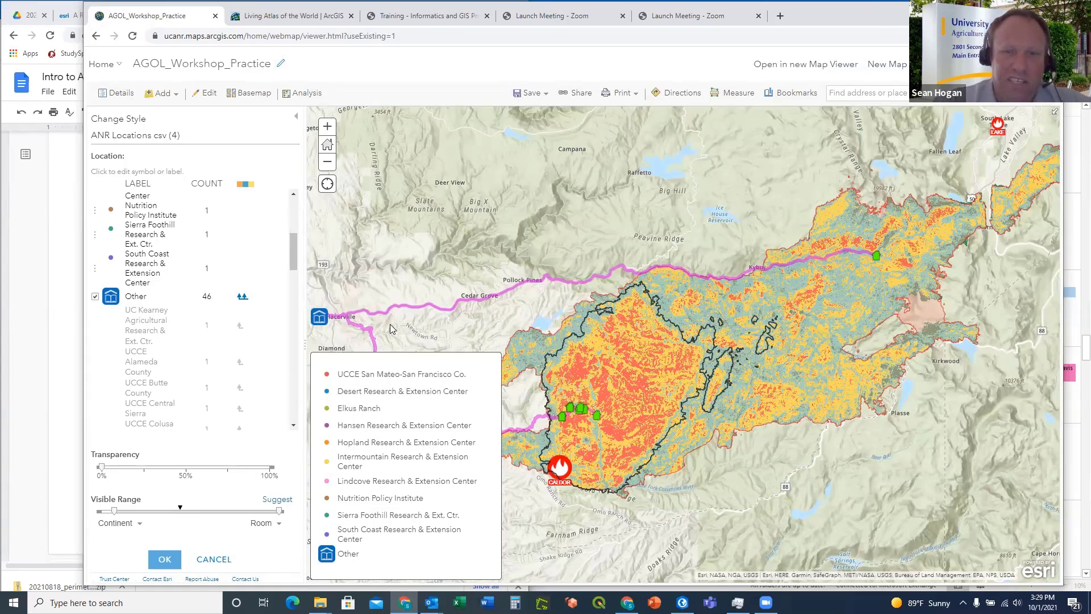
pyautogui.click(317, 321)
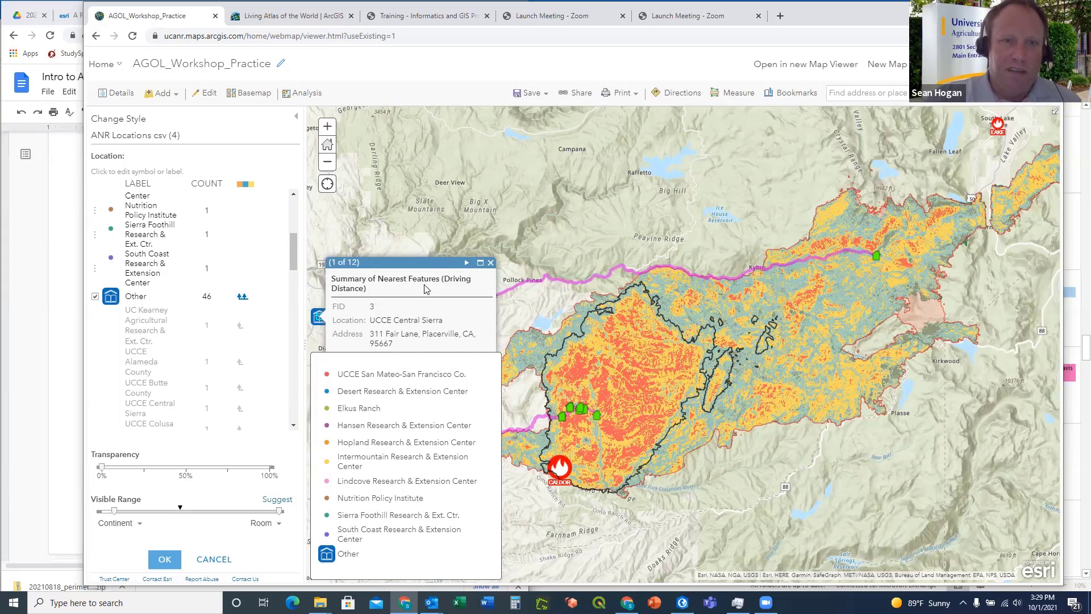
pyautogui.click(491, 265)
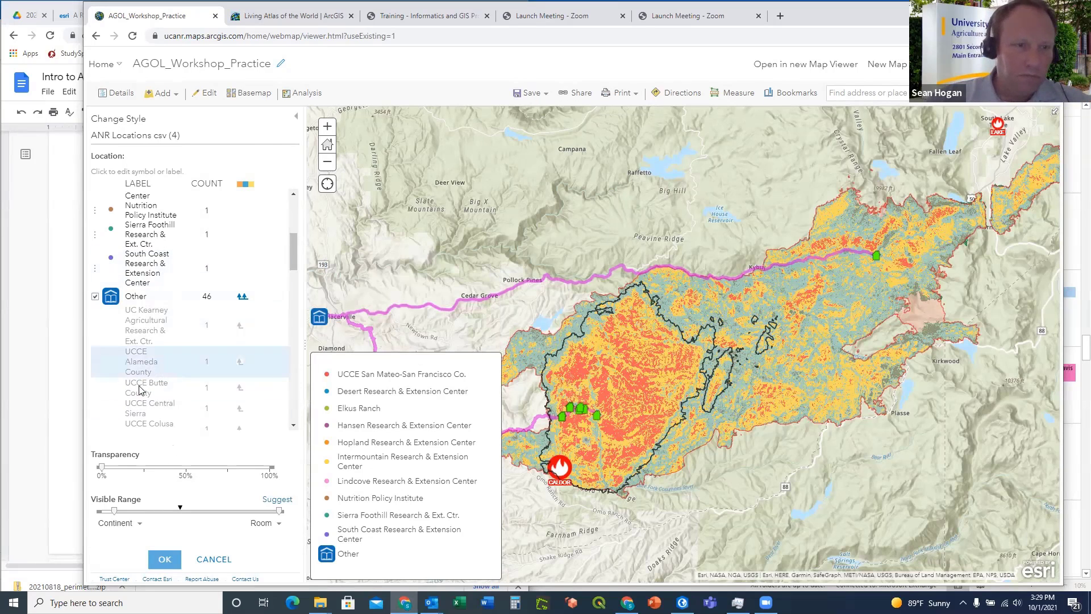
pyautogui.click(162, 560)
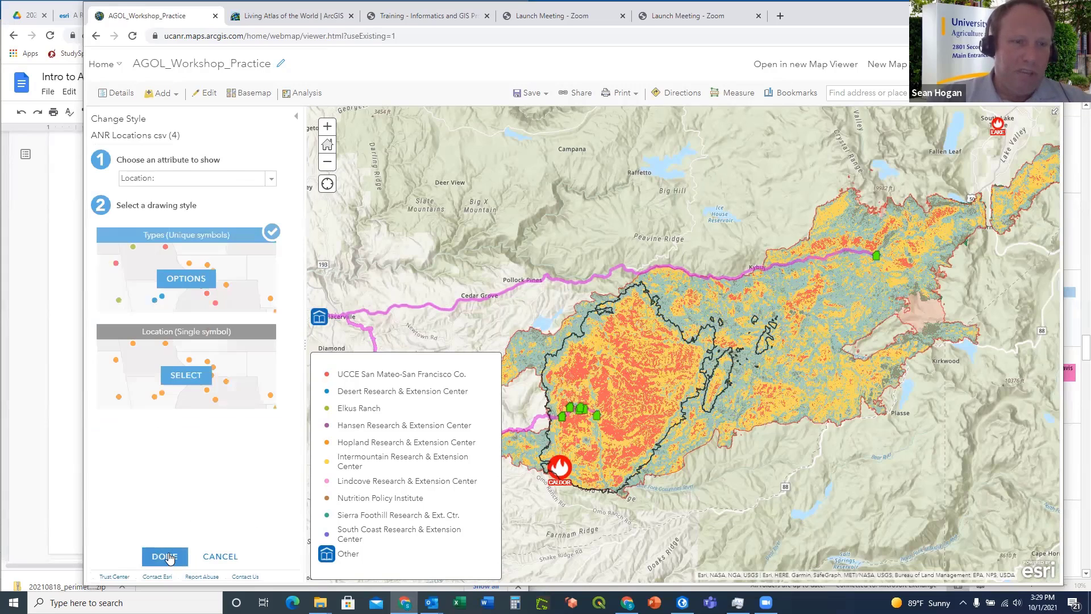
pyautogui.click(164, 557)
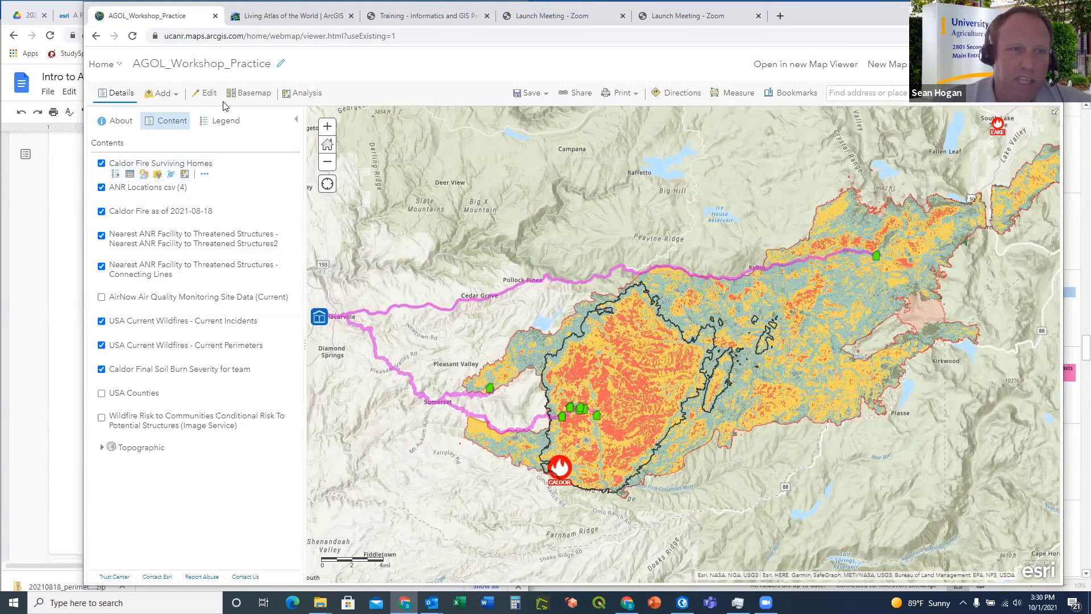
# Switch the basemap to Imagery Hybrid and duplicate the Caldor Final Soil Burn Severity for team layer
pyautogui.click(254, 95)
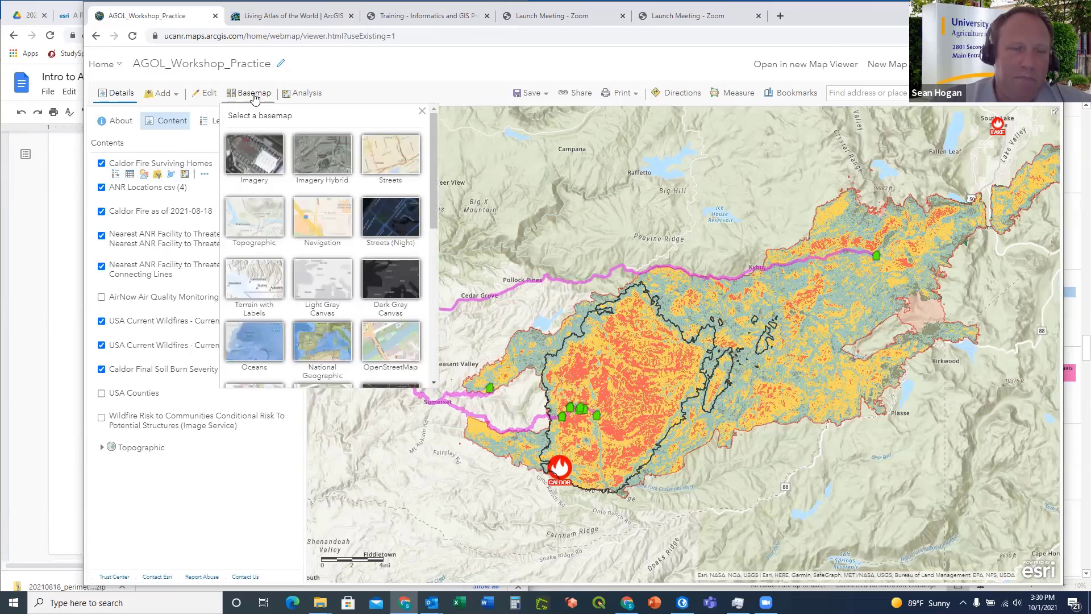
pyautogui.click(329, 158)
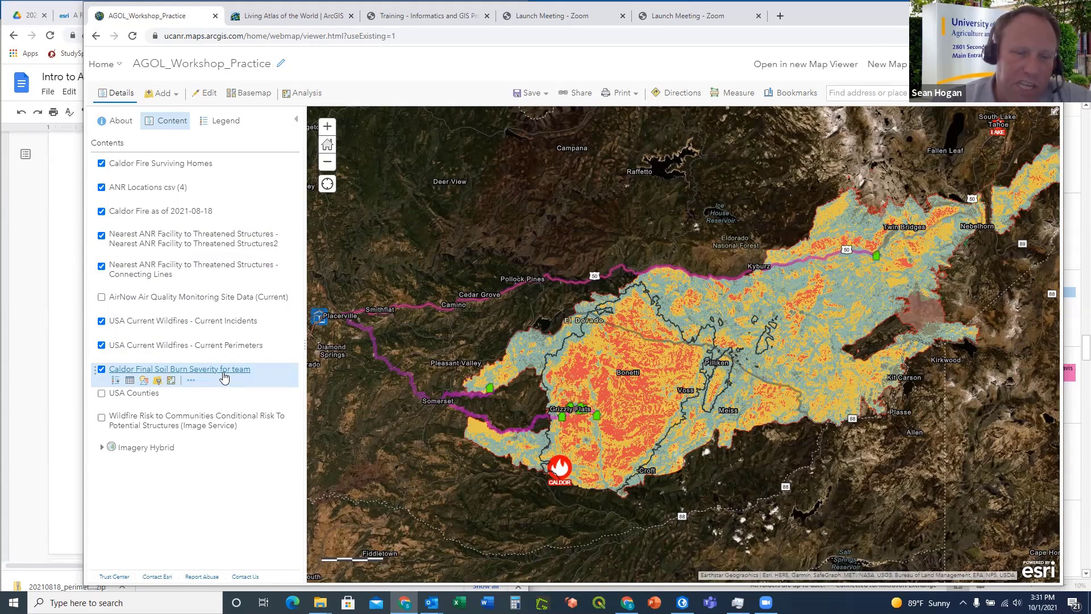
pyautogui.click(190, 381)
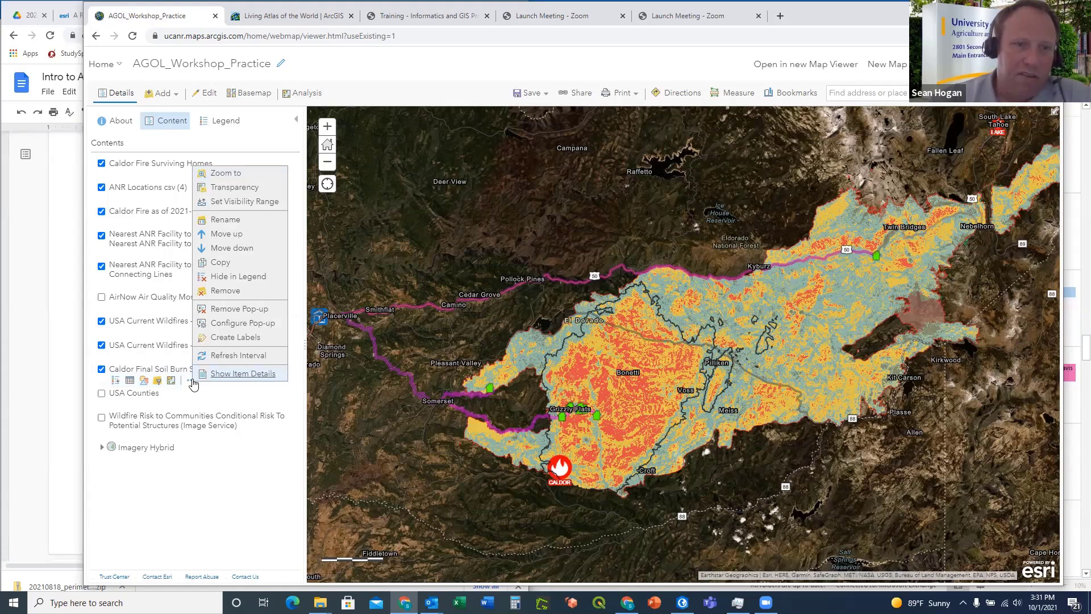
pyautogui.click(222, 264)
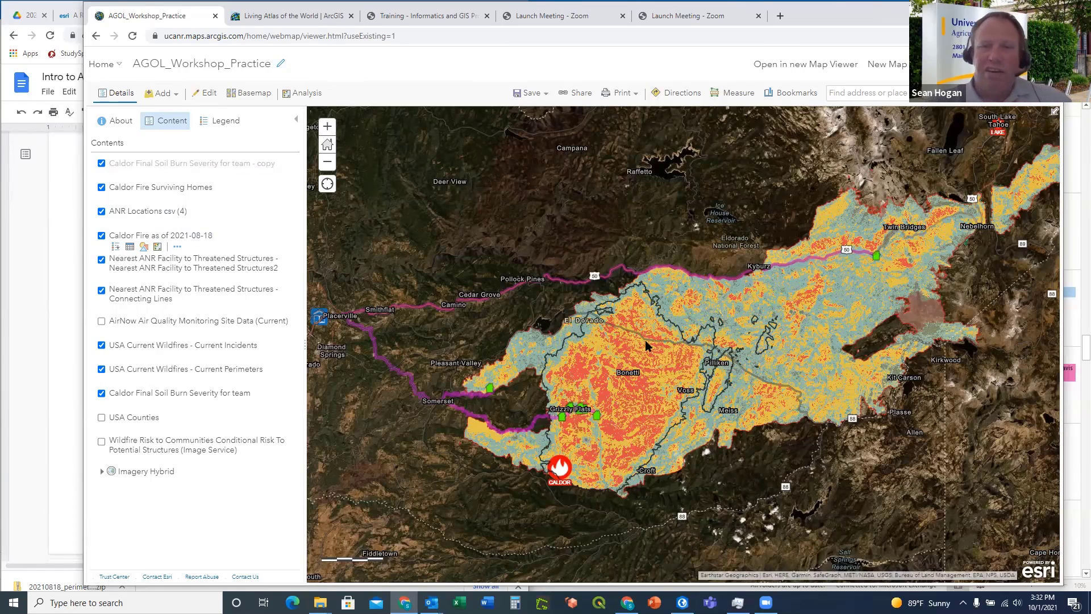
# Switch to the Intro to ArcGIS Online Exercise document and review its exercises on changing symbology, basemap and visibility range
pyautogui.click(39, 301)
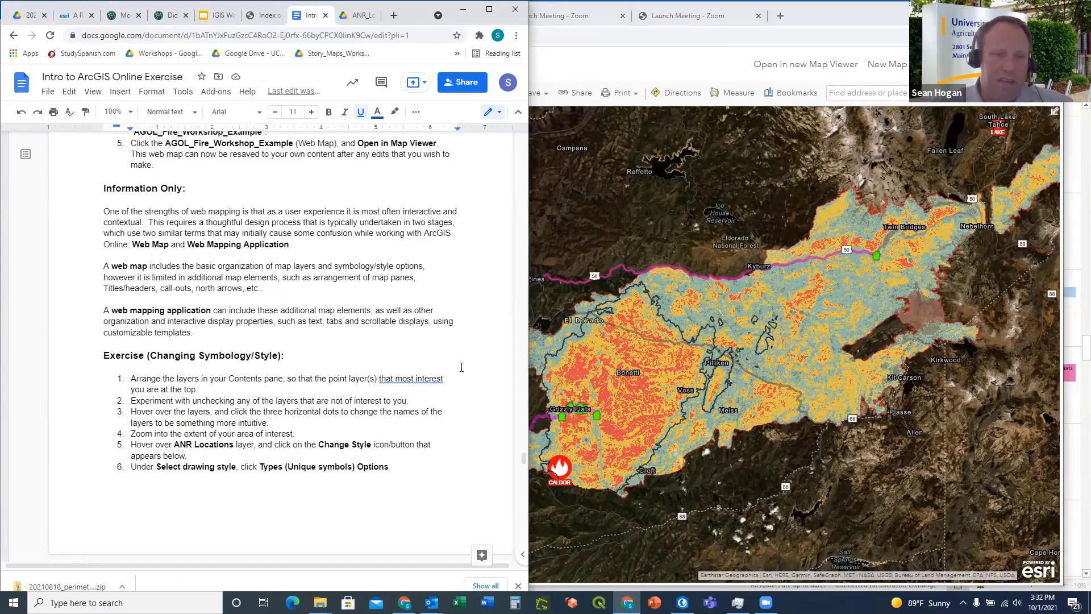
pyautogui.scroll(2, 461, 367)
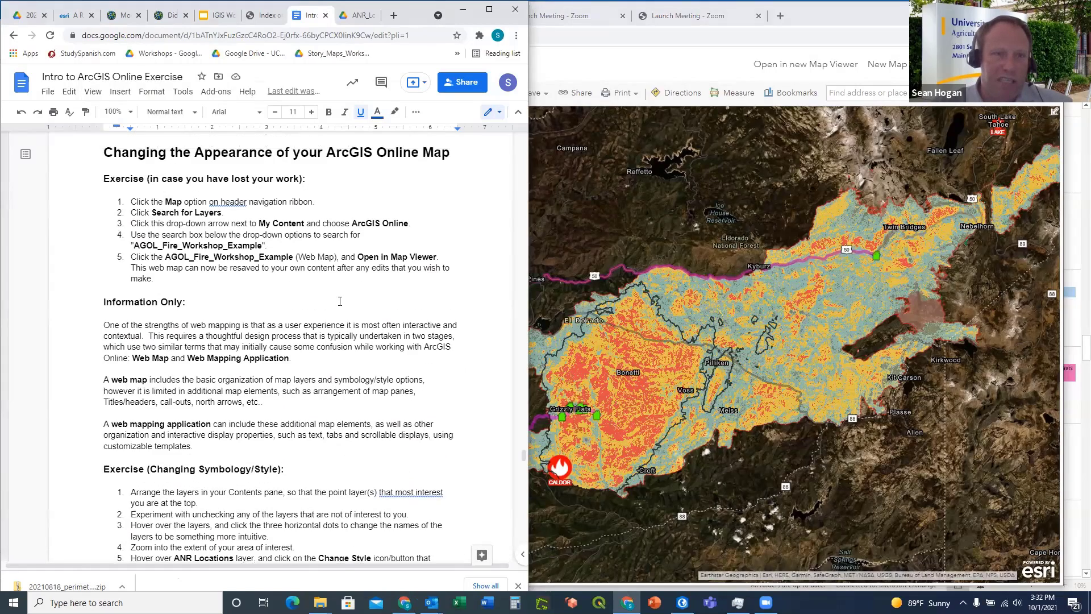
pyautogui.scroll(-4, 340, 301)
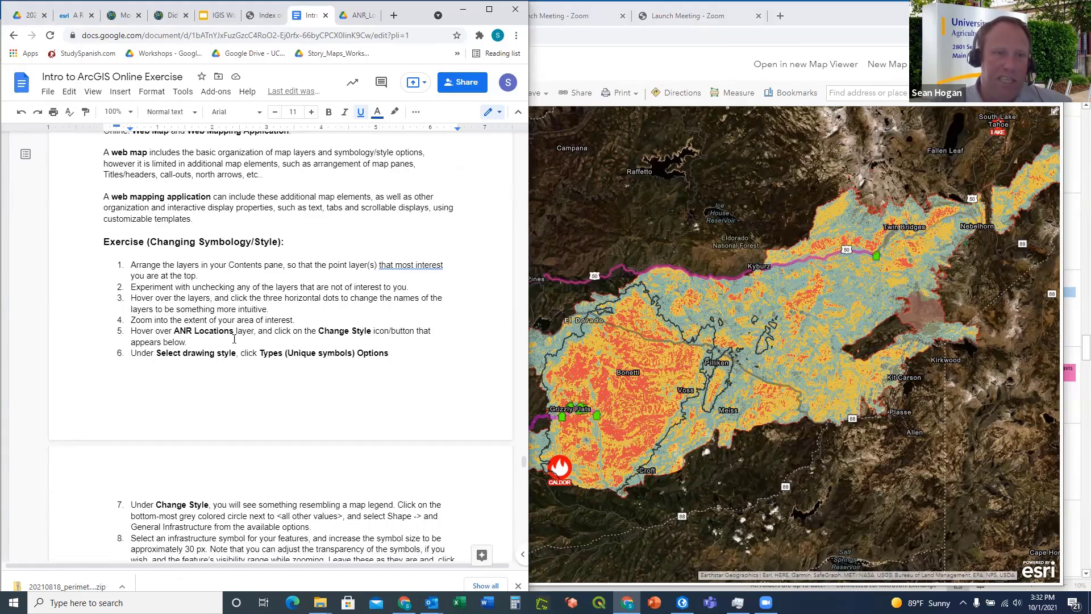
pyautogui.scroll(-7, 234, 339)
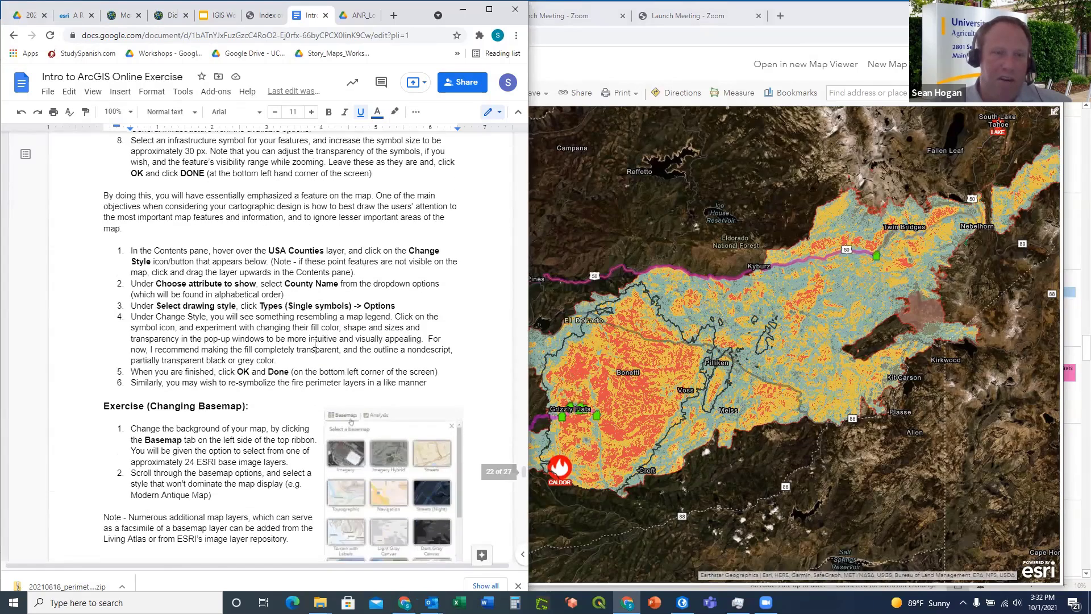
pyautogui.scroll(-2, 301, 350)
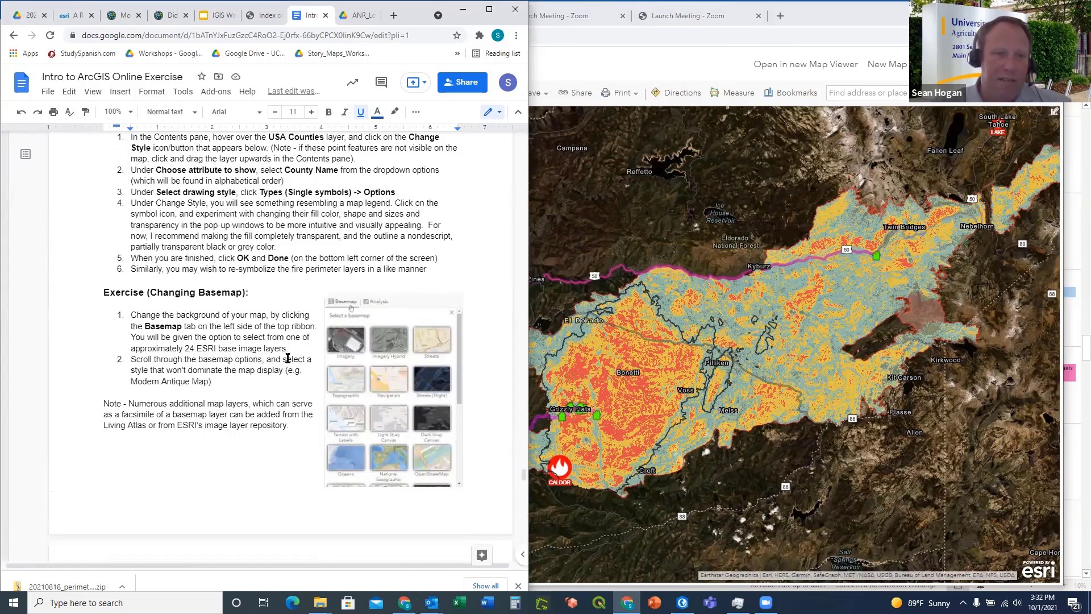
pyautogui.scroll(-4, 288, 358)
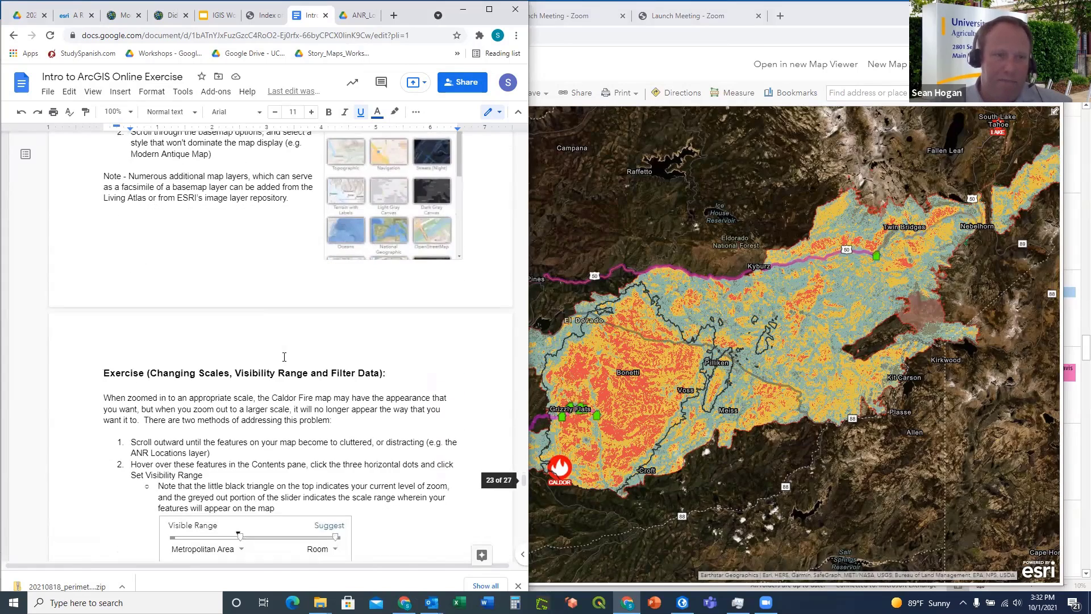
pyautogui.scroll(-2, 284, 357)
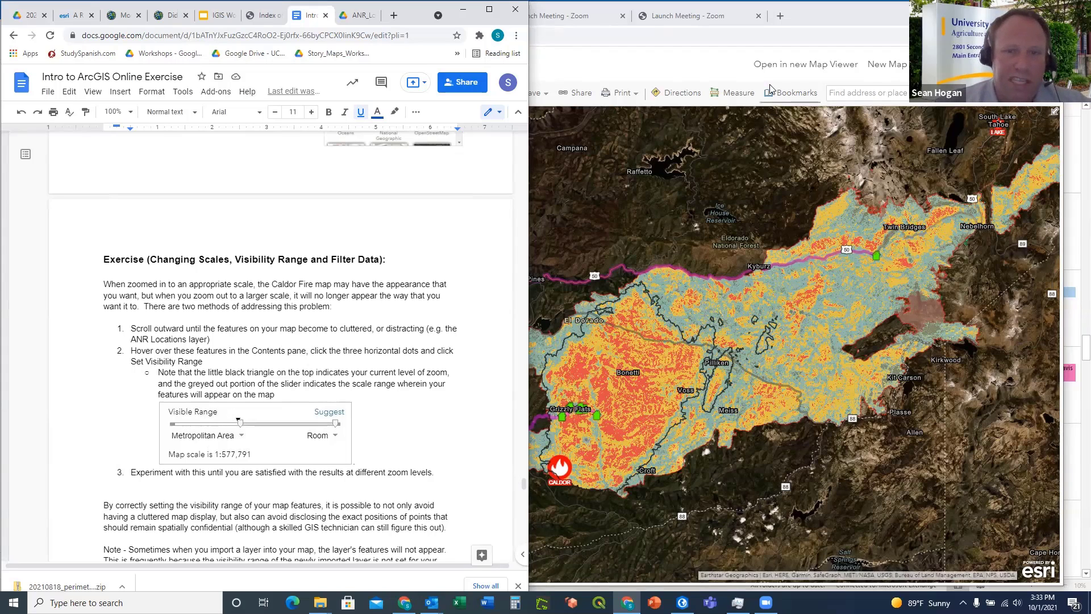
# Return to the AGOL_Workshop_Practice map and extend the visible range of the Caldor Final Soil Burn Severity for team - copy layer to Counties–Room
pyautogui.click(548, 131)
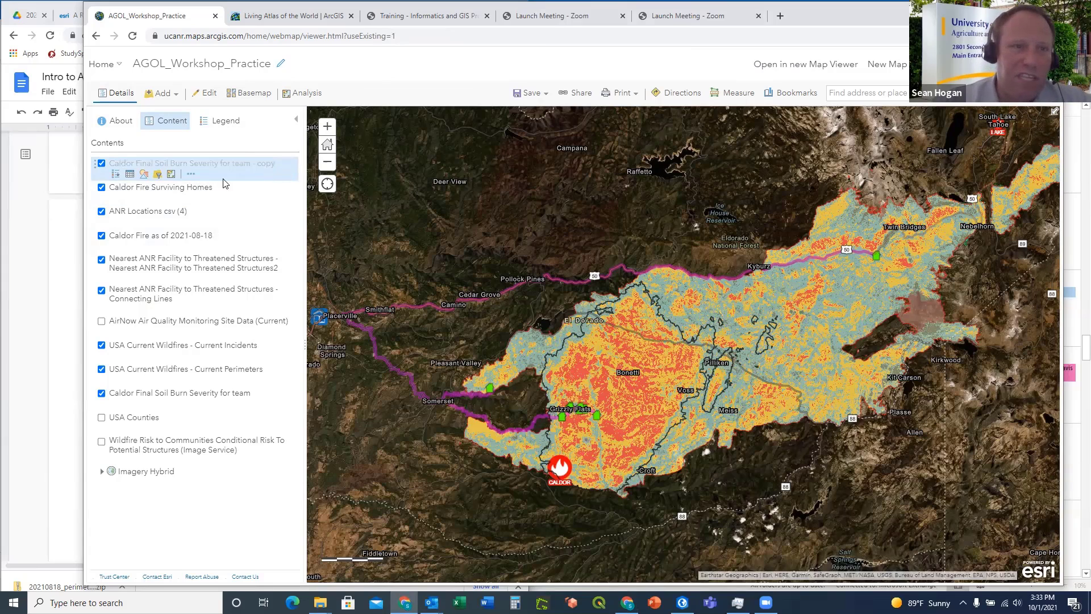
pyautogui.click(192, 175)
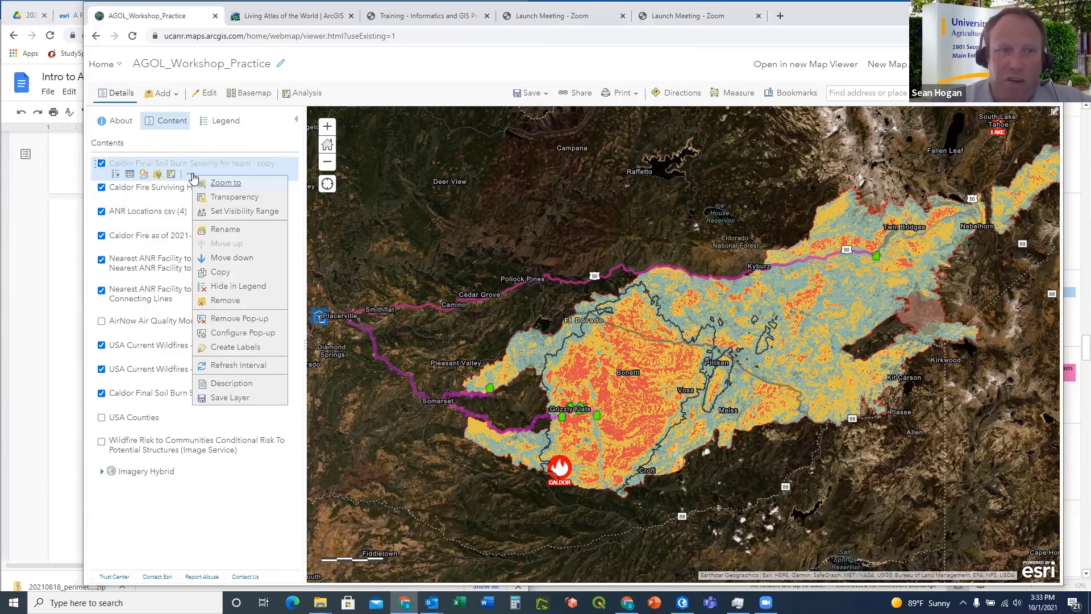
pyautogui.moveTo(241, 213)
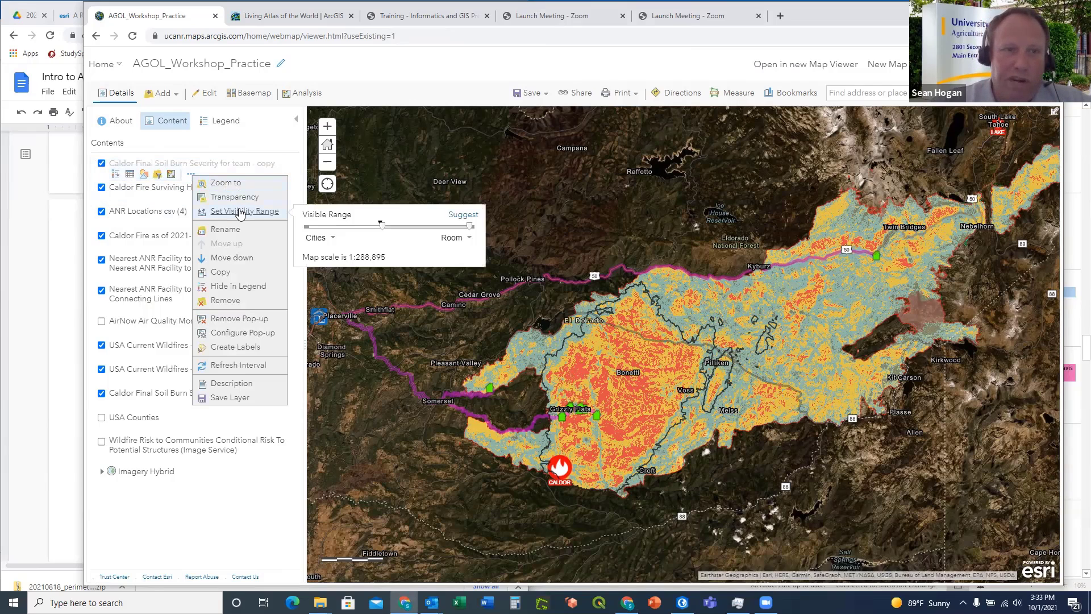
pyautogui.moveTo(380, 228)
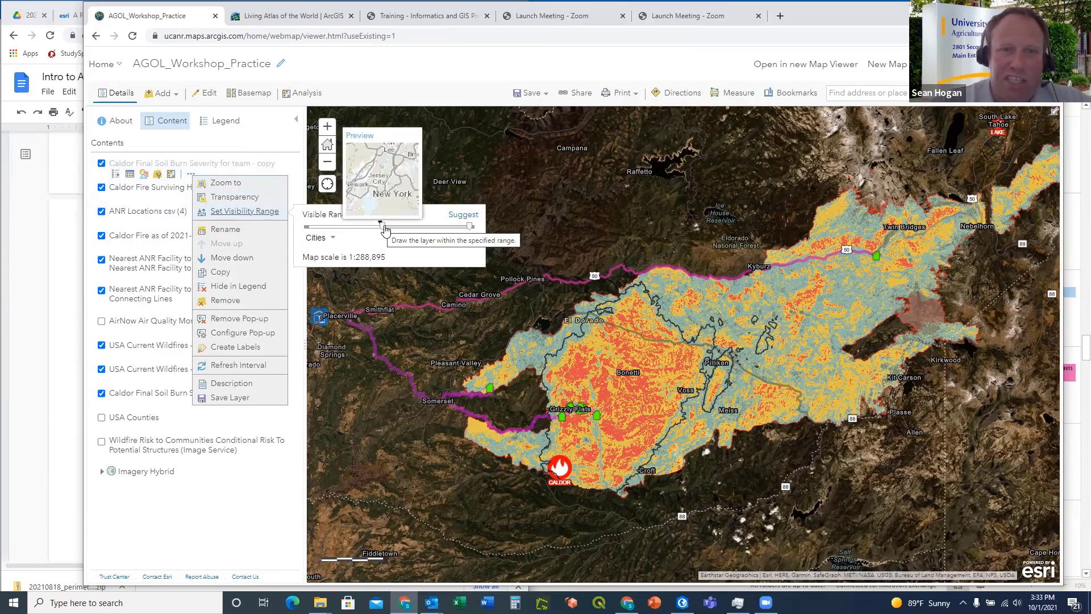
pyautogui.moveTo(381, 227); pyautogui.dragTo(359, 227)
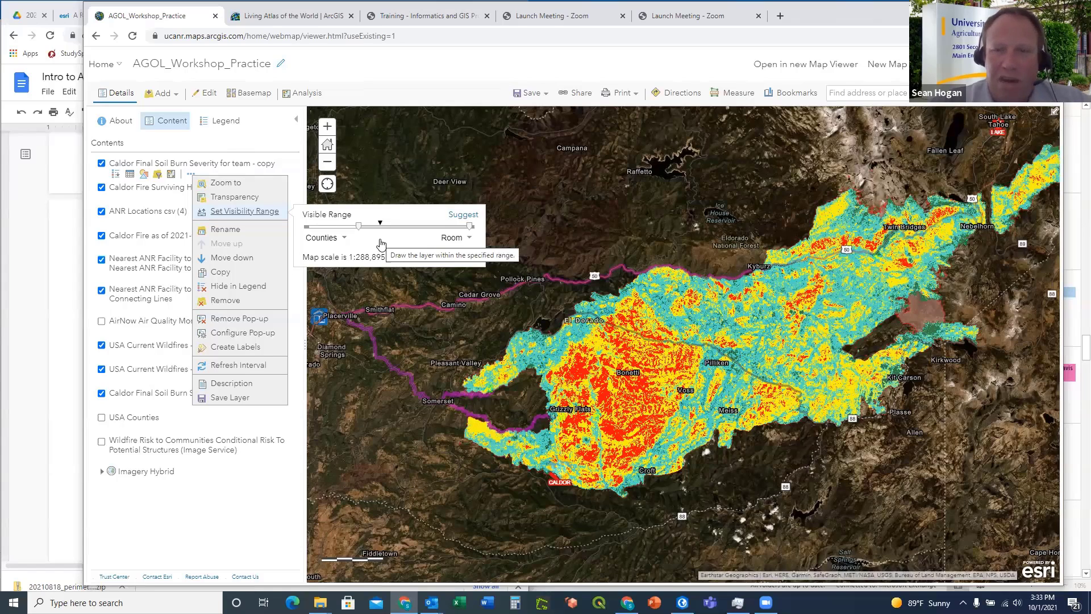
pyautogui.moveTo(228, 196)
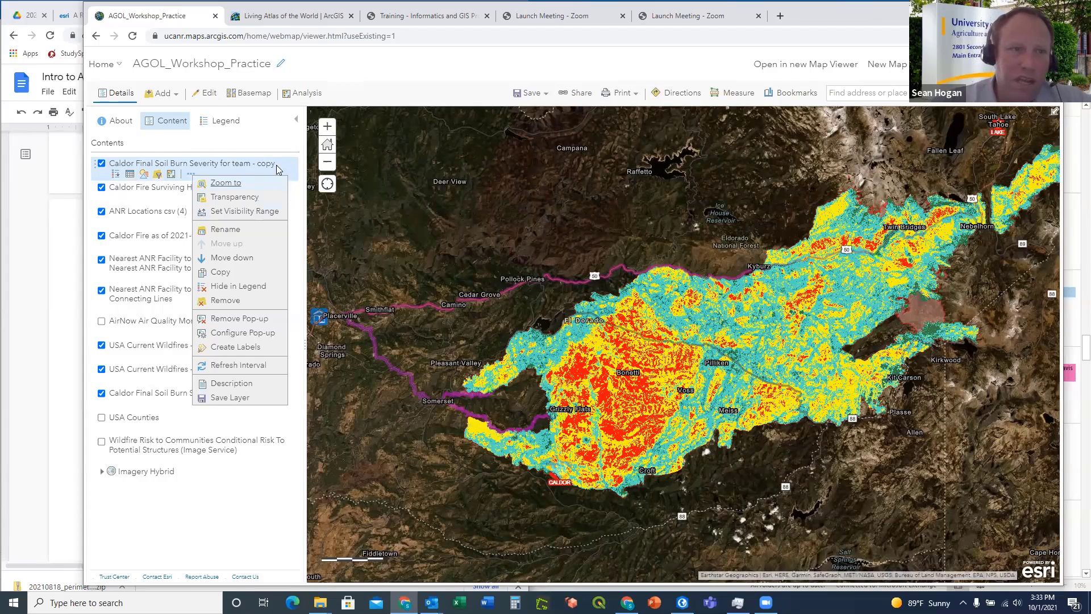
pyautogui.click(145, 175)
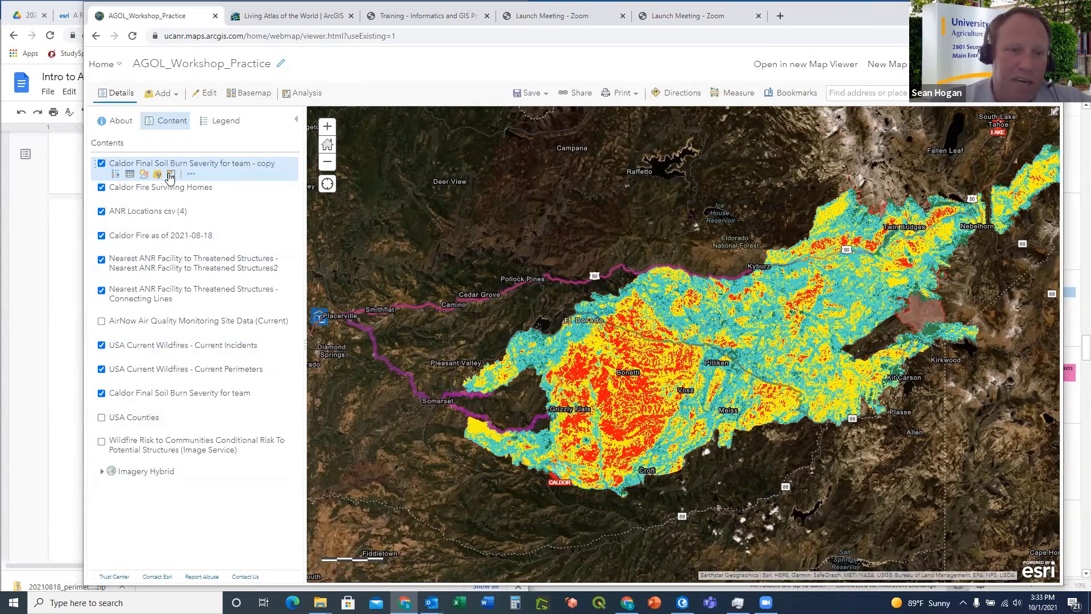
# Review the attribute table and the SBS unique-symbols style settings of the Caldor Final Soil Burn Severity for team - copy layer
pyautogui.click(130, 176)
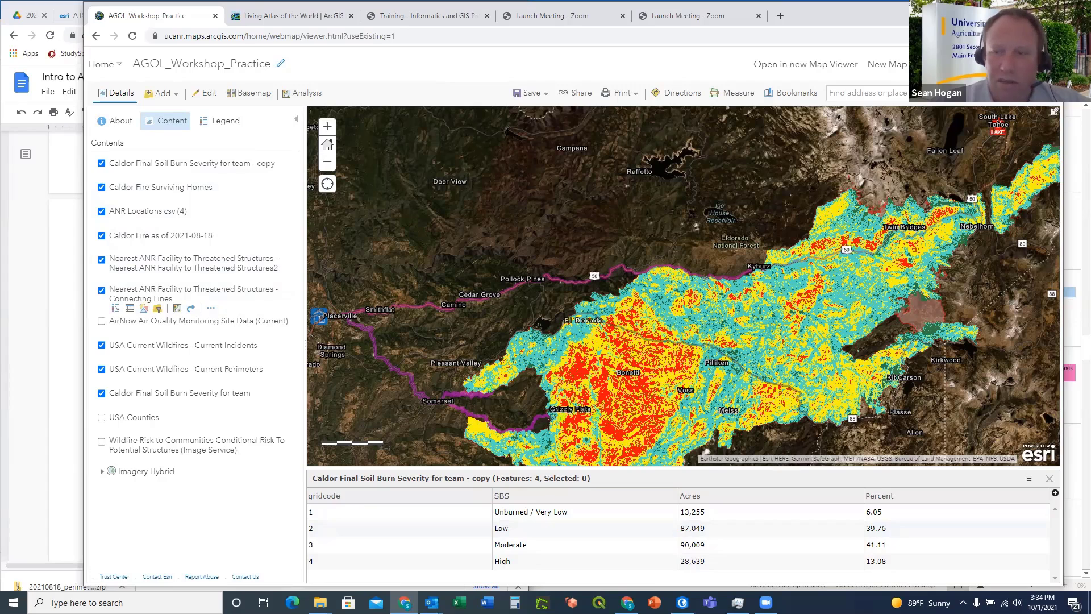
pyautogui.click(1049, 478)
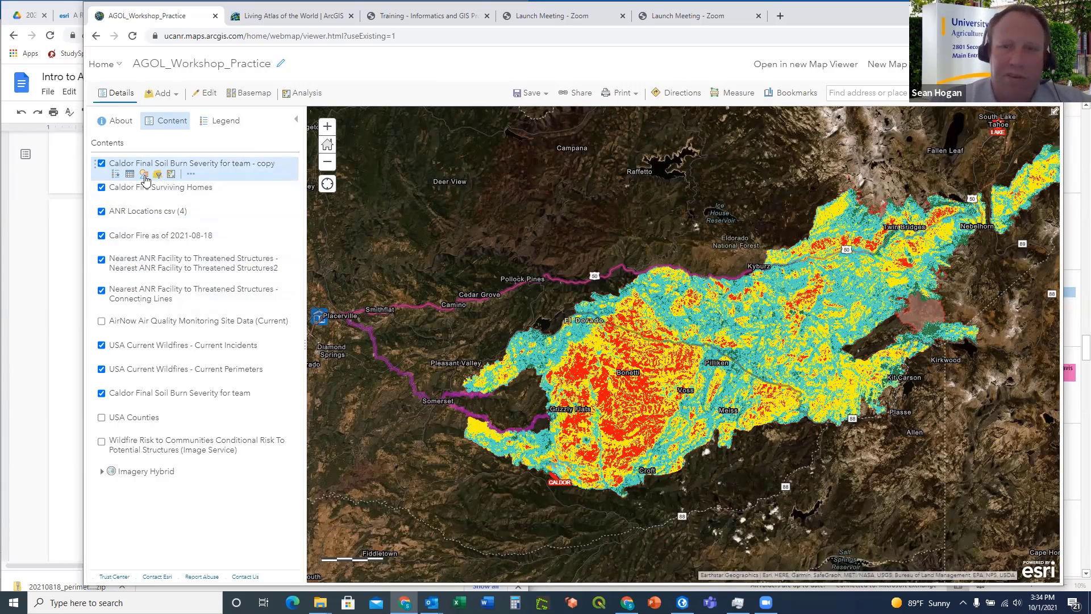
pyautogui.click(145, 175)
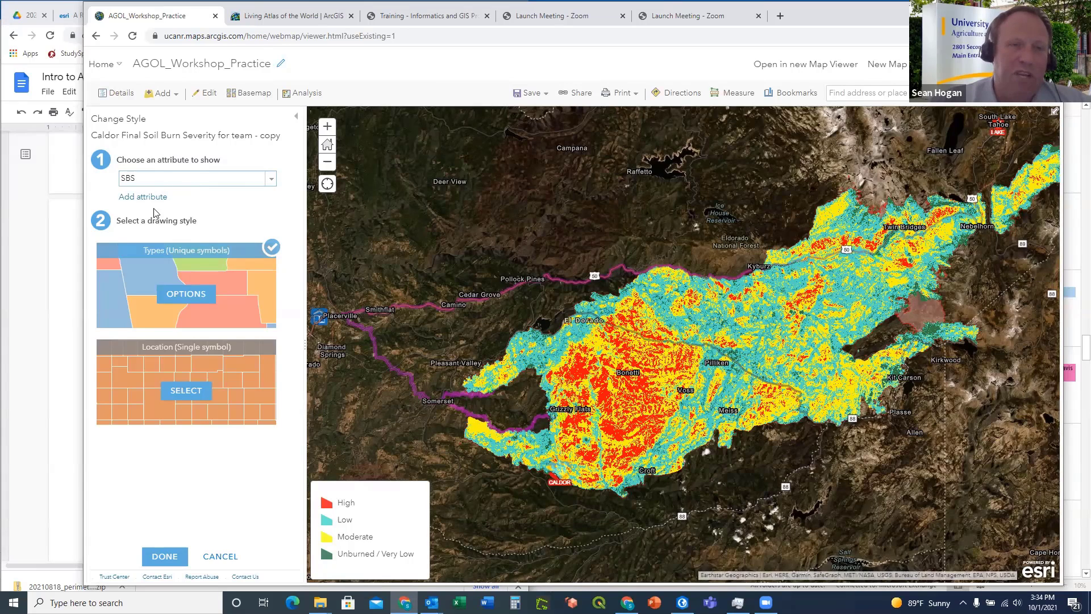
pyautogui.click(188, 296)
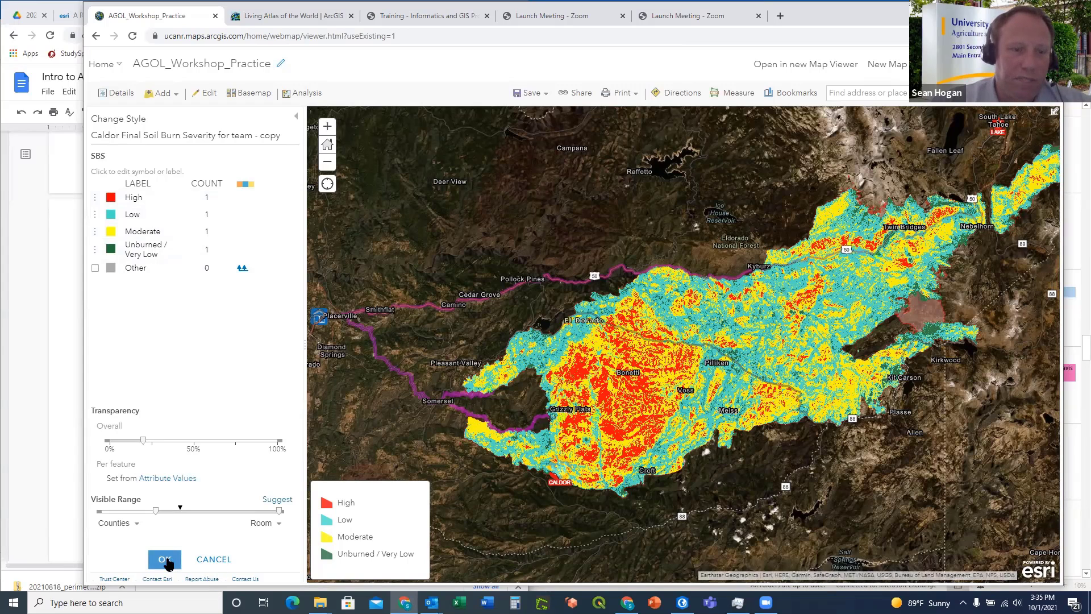
pyautogui.click(166, 561)
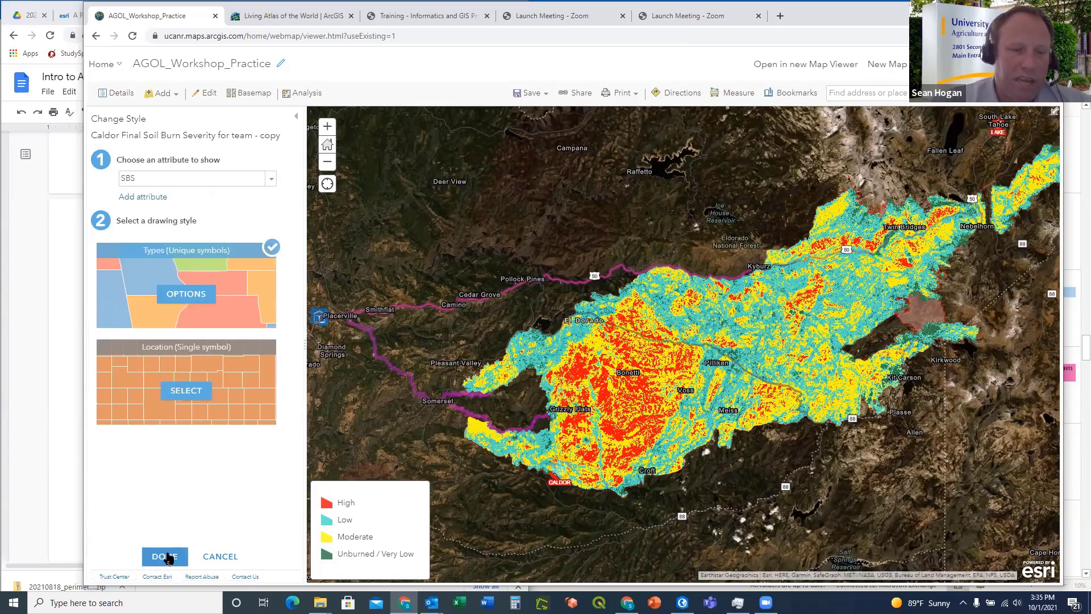
pyautogui.click(169, 557)
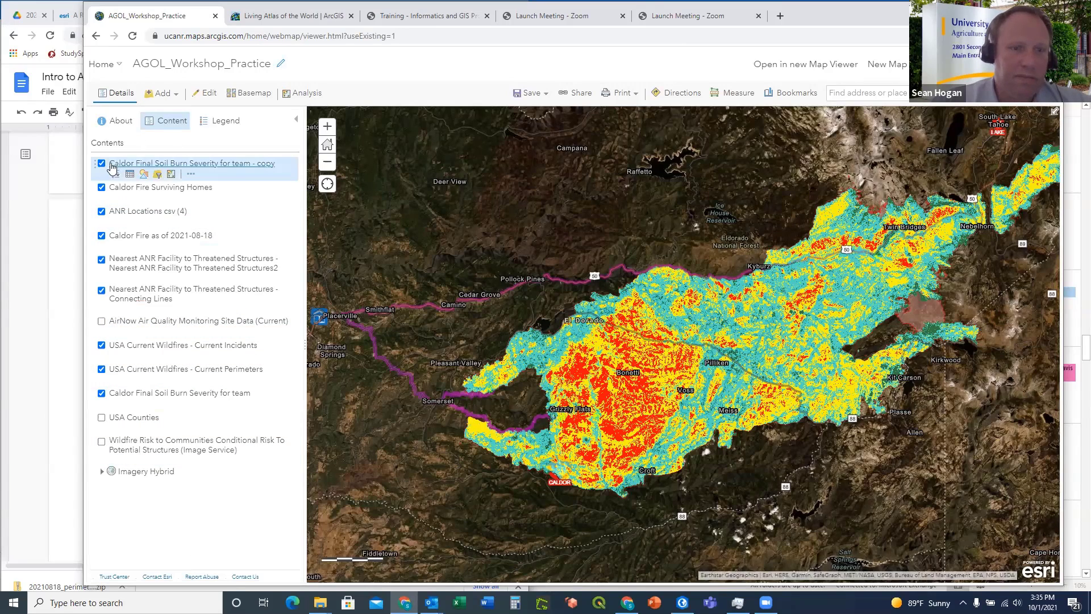
# Hide the Caldor Final Soil Burn Severity for team - copy layer and check how the remaining layers draw at regional and local scales
pyautogui.click(102, 164)
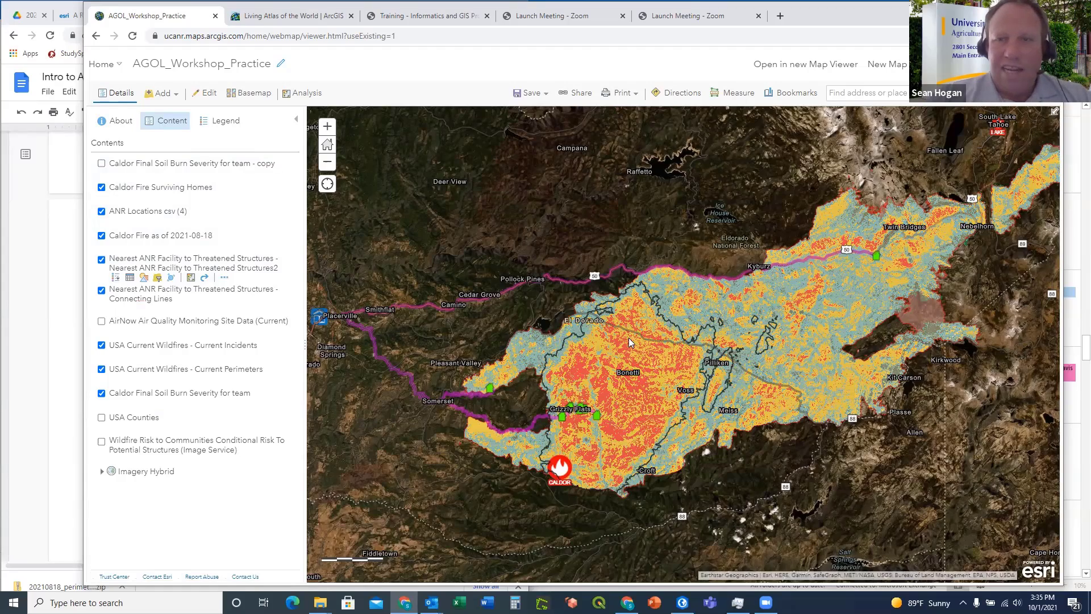
pyautogui.scroll(-1, 638, 367)
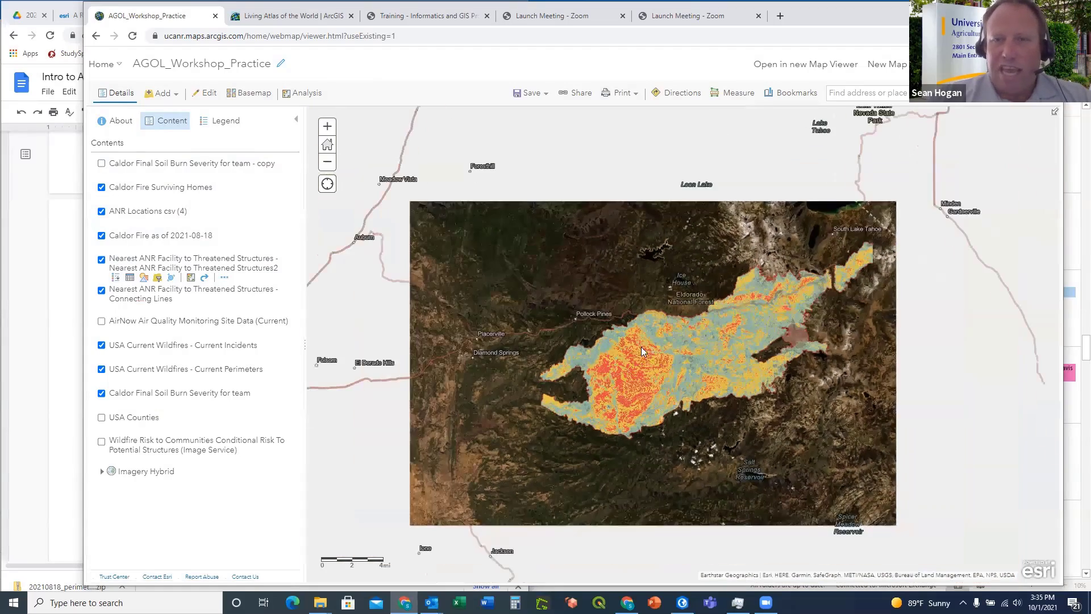
pyautogui.scroll(-2, 642, 341)
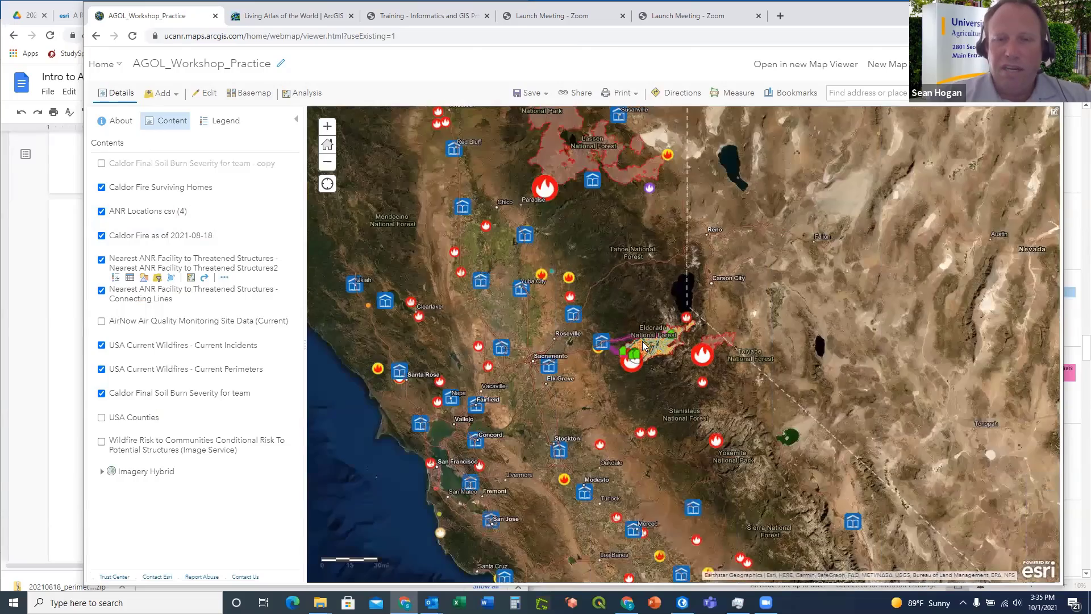
pyautogui.scroll(-1, 642, 341)
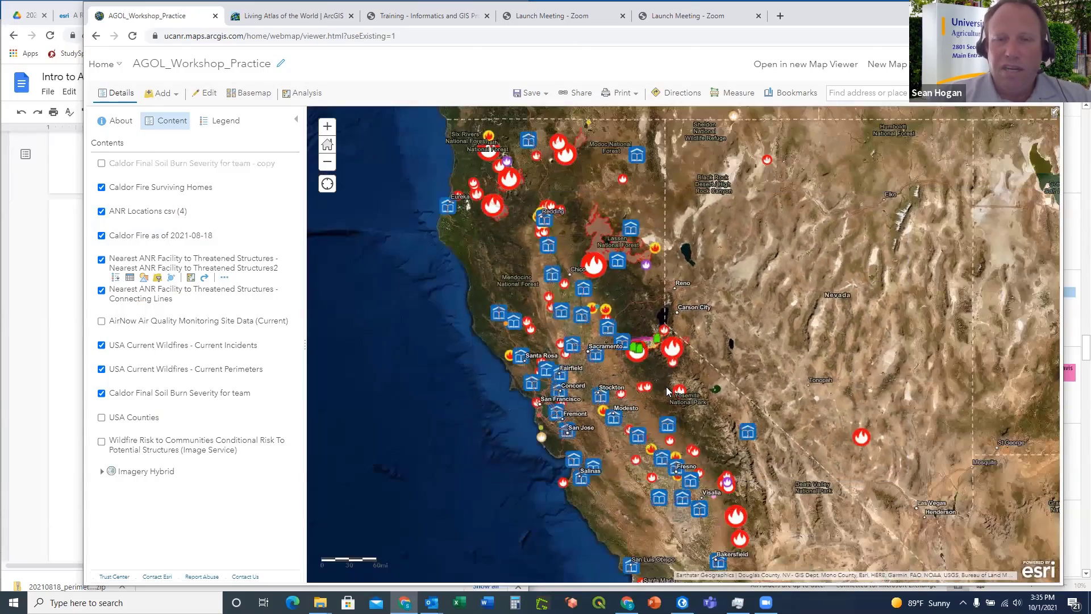
pyautogui.scroll(1, 666, 387)
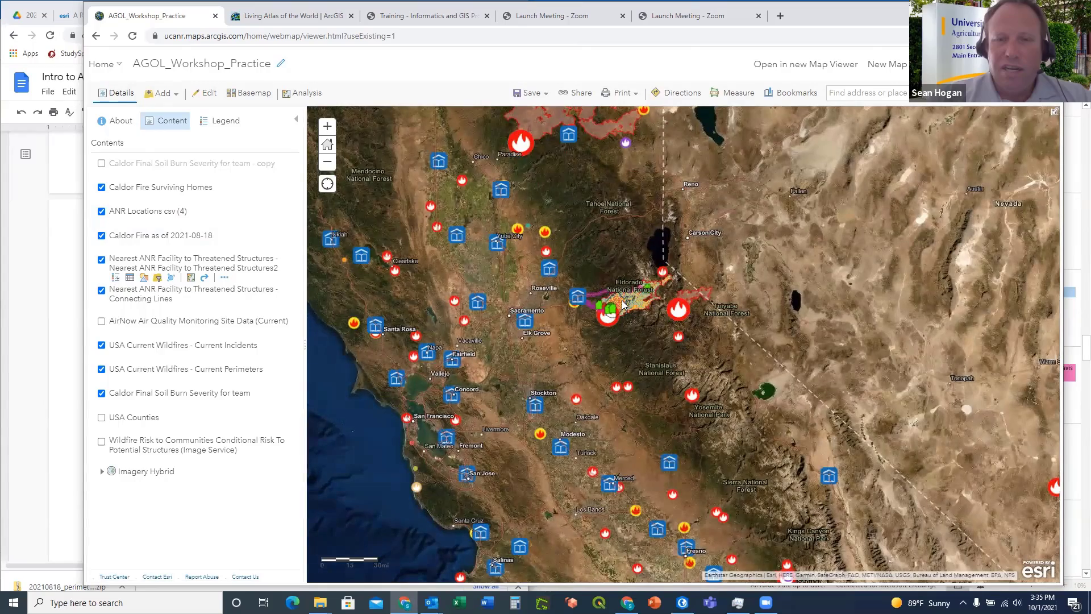
pyautogui.scroll(3, 622, 302)
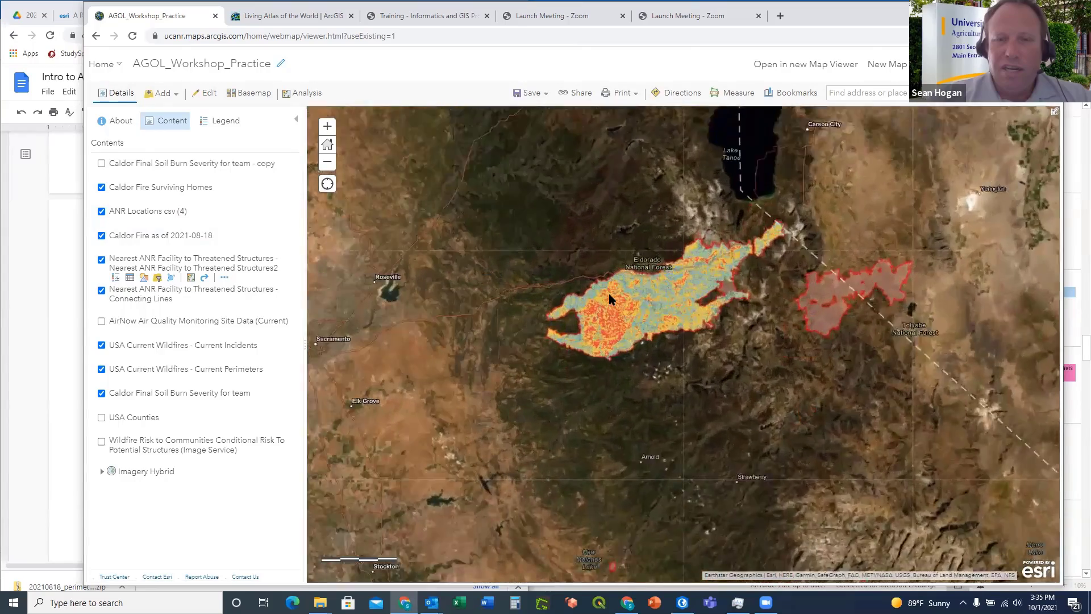
pyautogui.scroll(1, 610, 298)
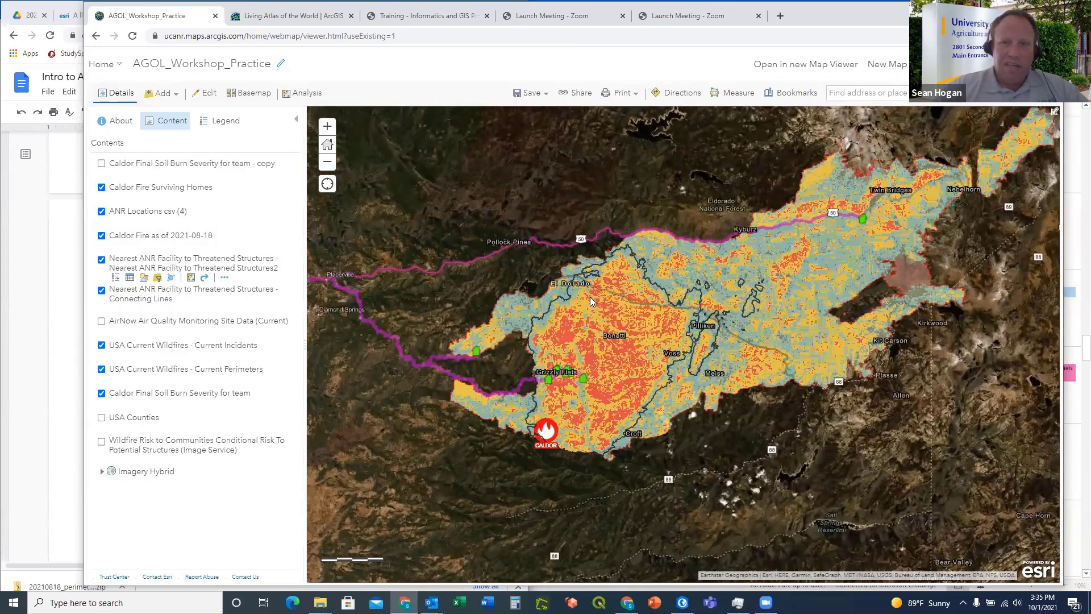
pyautogui.scroll(-2, 585, 300)
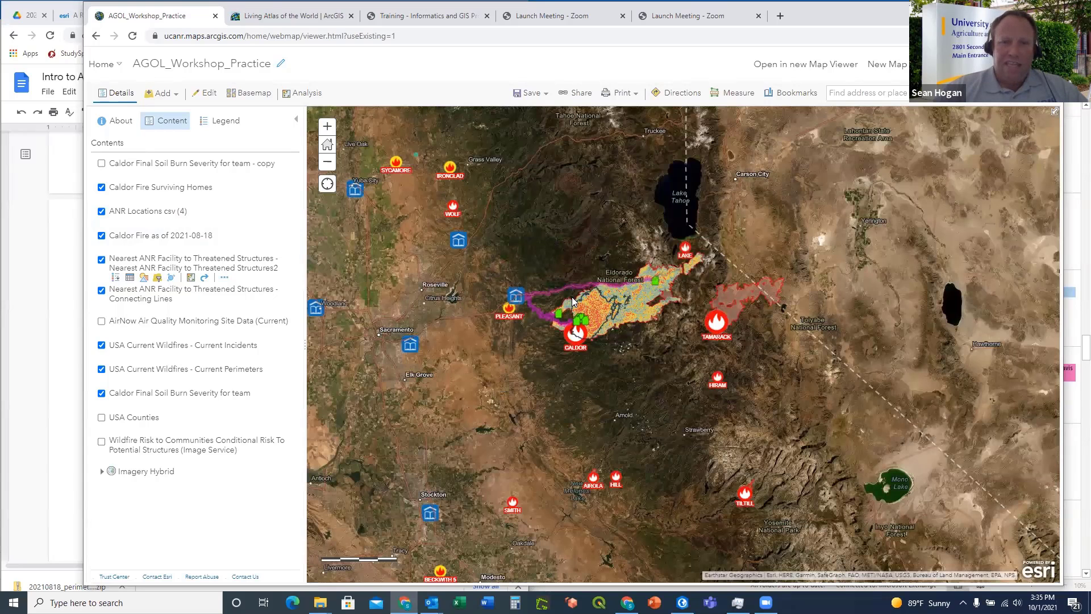
pyautogui.moveTo(566, 252); pyautogui.dragTo(571, 263)
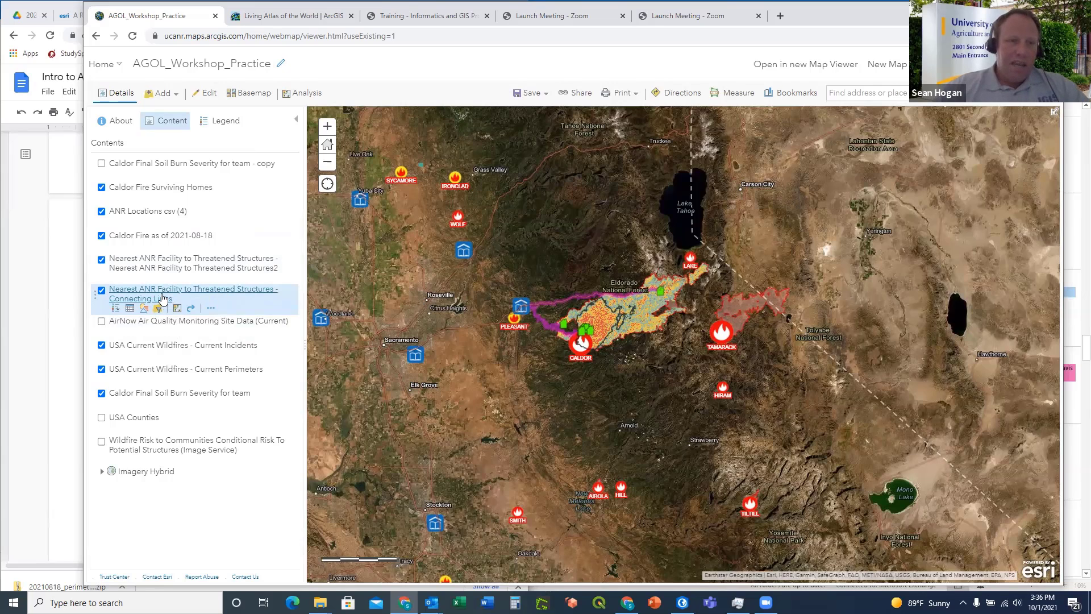
# Set the visibility range of the Nearest ANR Facility to Threatened Structures - Connecting Lines layer to County–Room
pyautogui.click(210, 310)
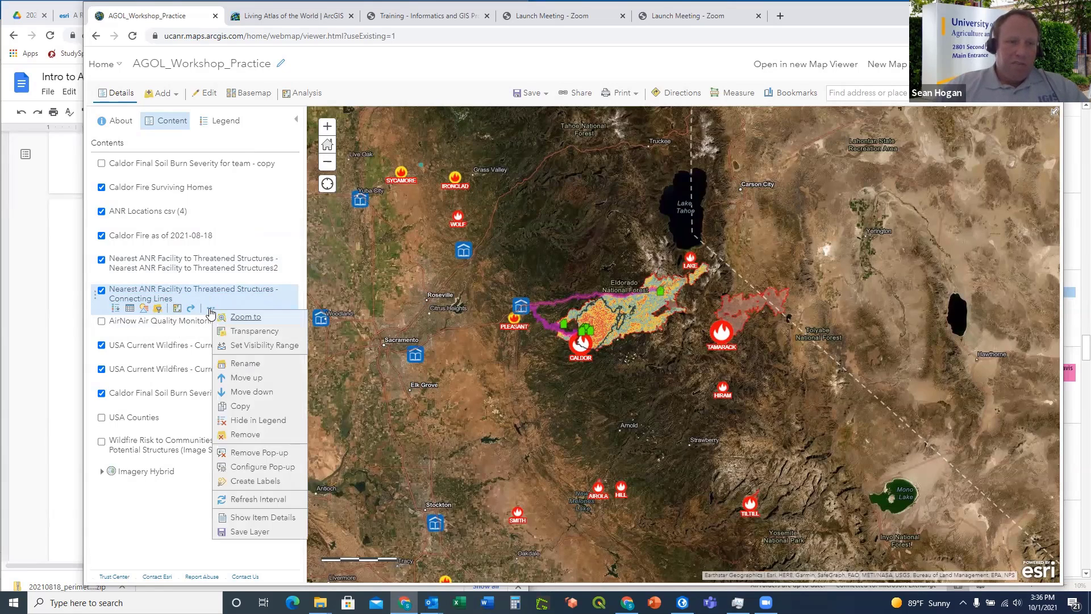
pyautogui.moveTo(247, 351)
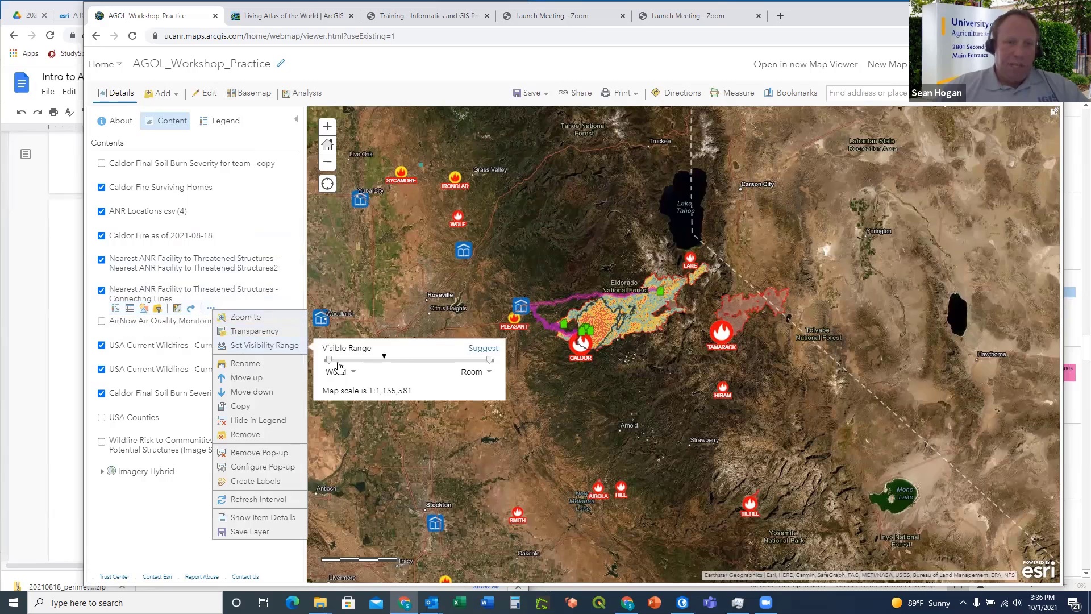
pyautogui.moveTo(329, 359); pyautogui.dragTo(390, 364)
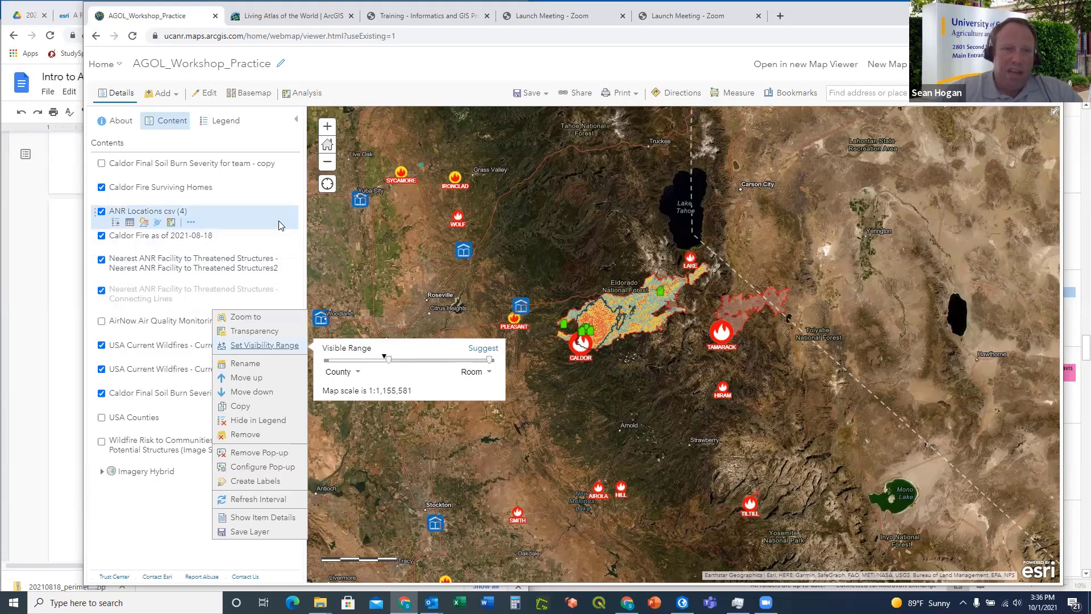
pyautogui.click(261, 134)
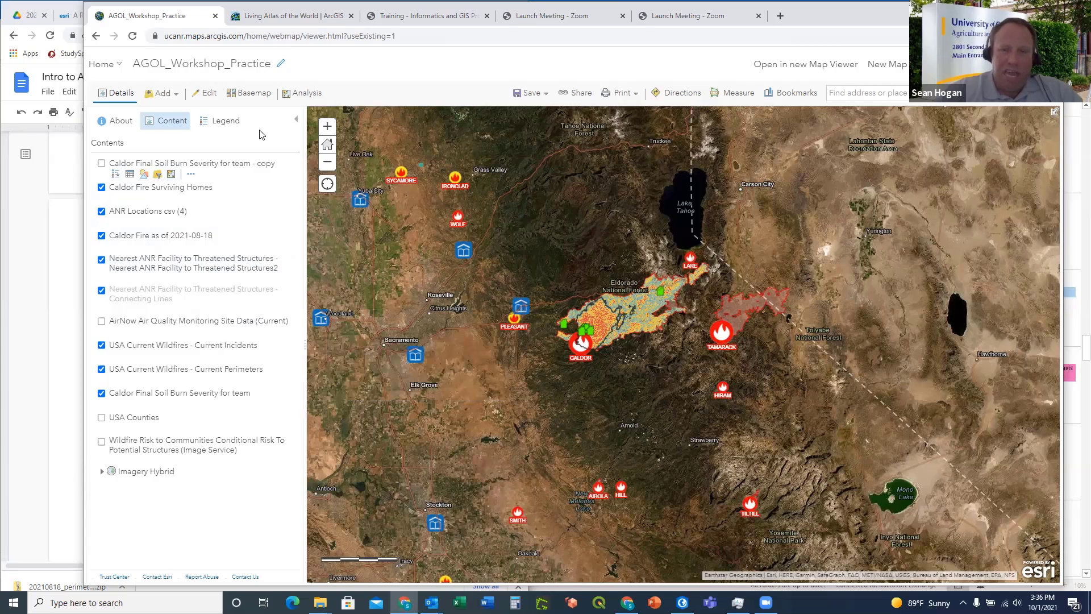
# Filter the USA Current Wildfires - Current Incidents layer to features whose Incident Name is the unique value CALDOR
pyautogui.moveTo(289, 203)
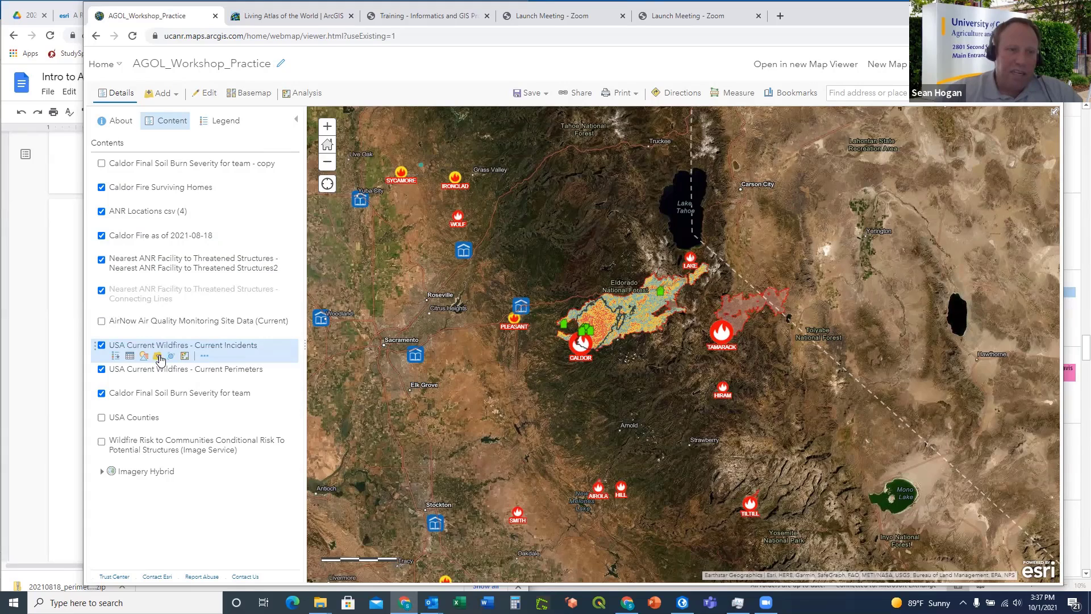
pyautogui.click(157, 356)
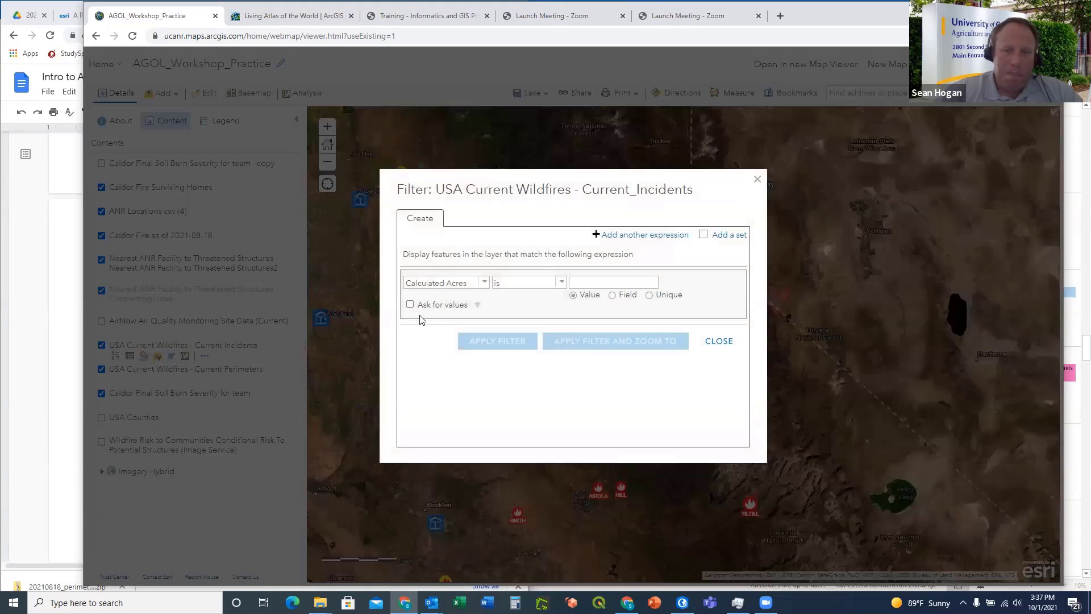
pyautogui.click(485, 282)
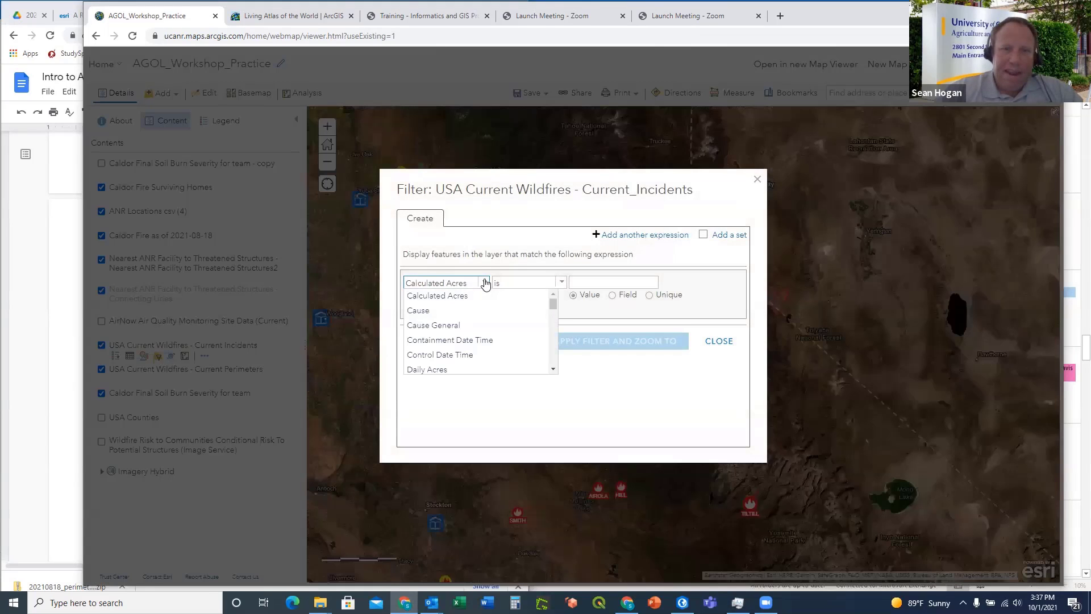
pyautogui.scroll(-2, 475, 312)
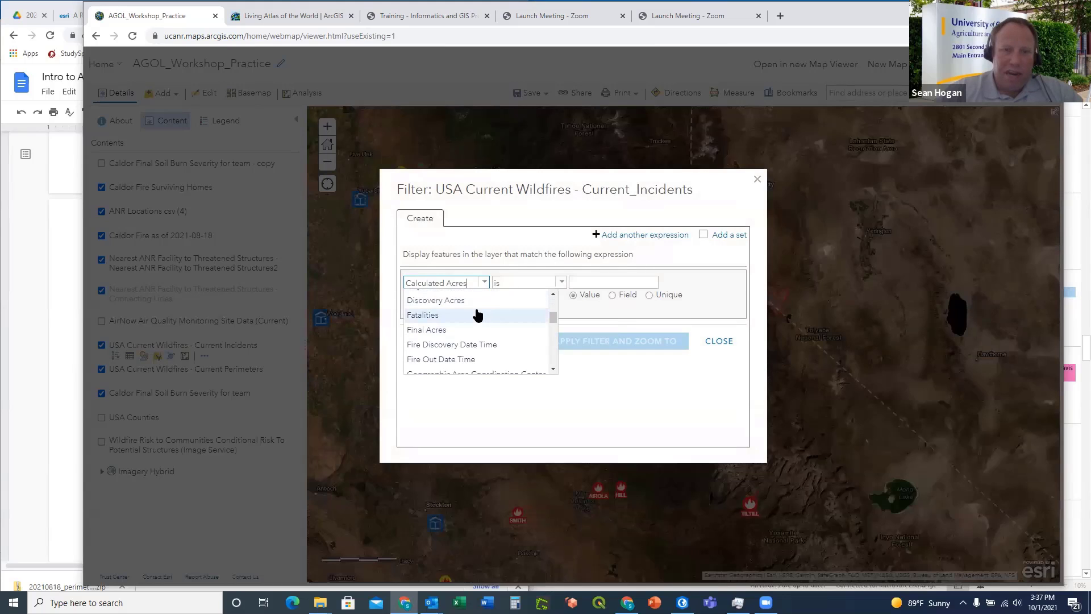
pyautogui.scroll(-3, 477, 314)
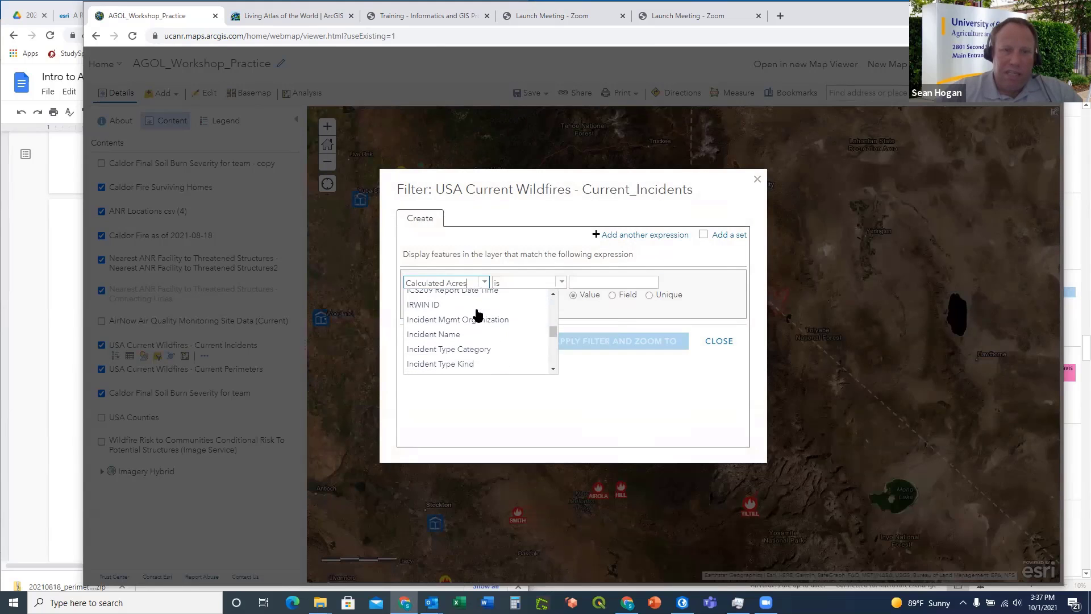
pyautogui.click(443, 335)
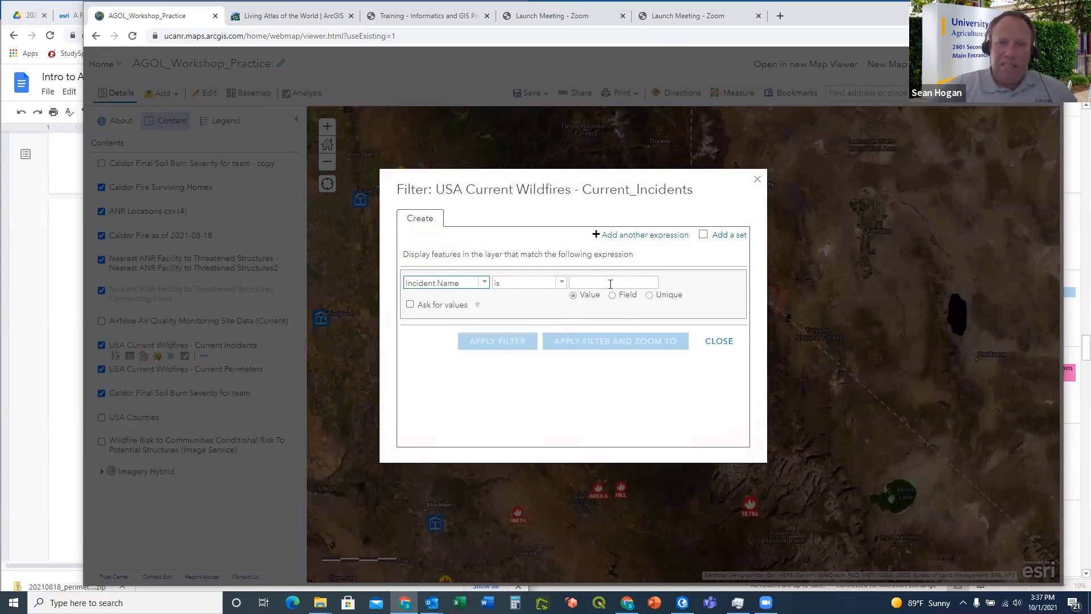
pyautogui.click(649, 296)
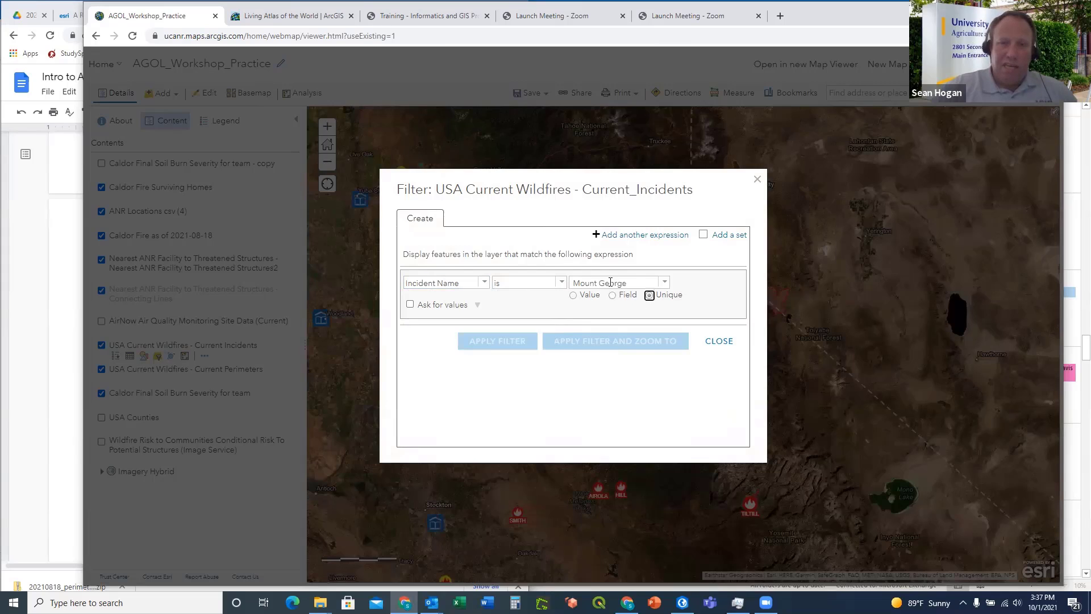
pyautogui.click(664, 282)
pyautogui.scroll(-5, 614, 320)
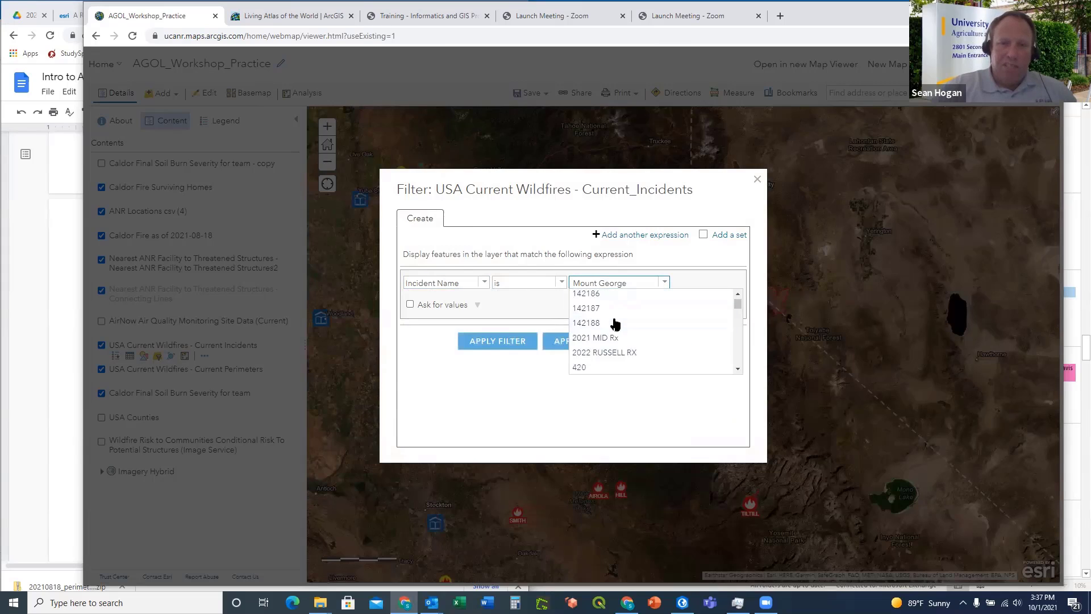
pyautogui.scroll(-10, 615, 323)
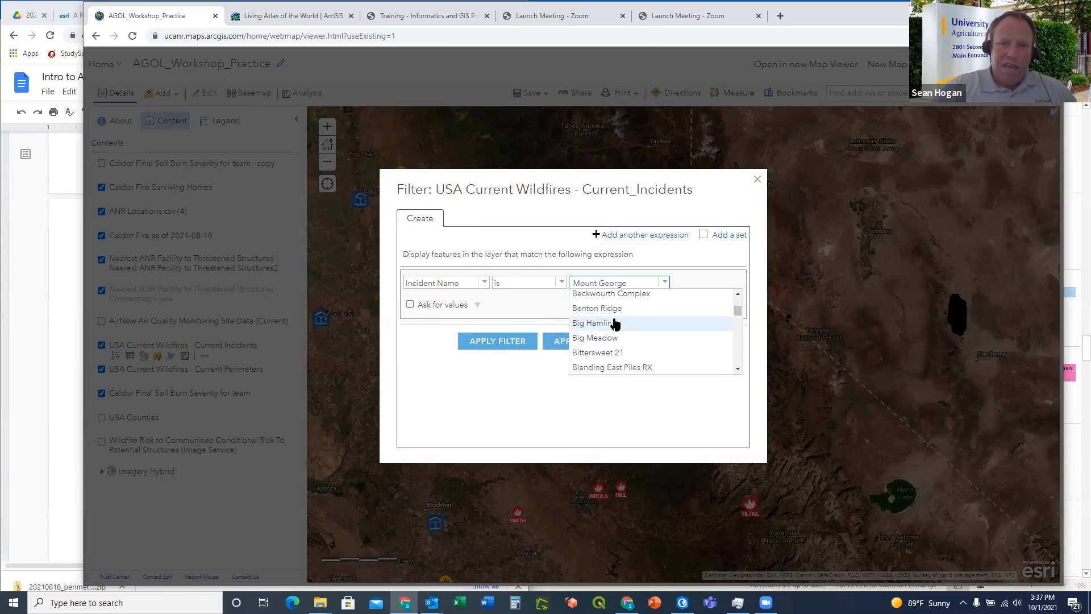
pyautogui.scroll(-3, 614, 324)
pyautogui.scroll(1, 614, 324)
pyautogui.click(589, 327)
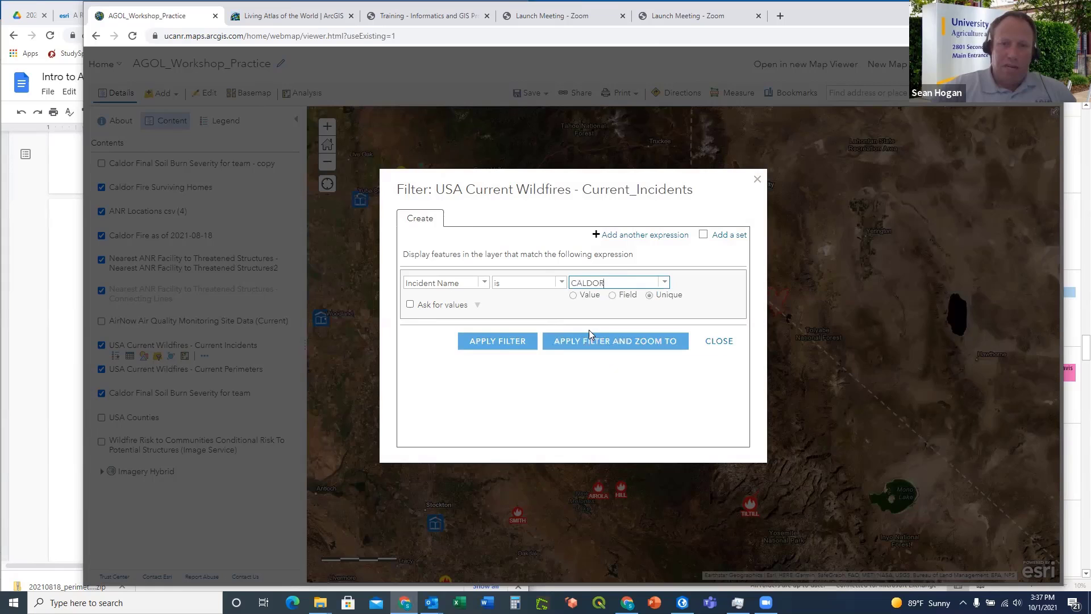
pyautogui.click(493, 341)
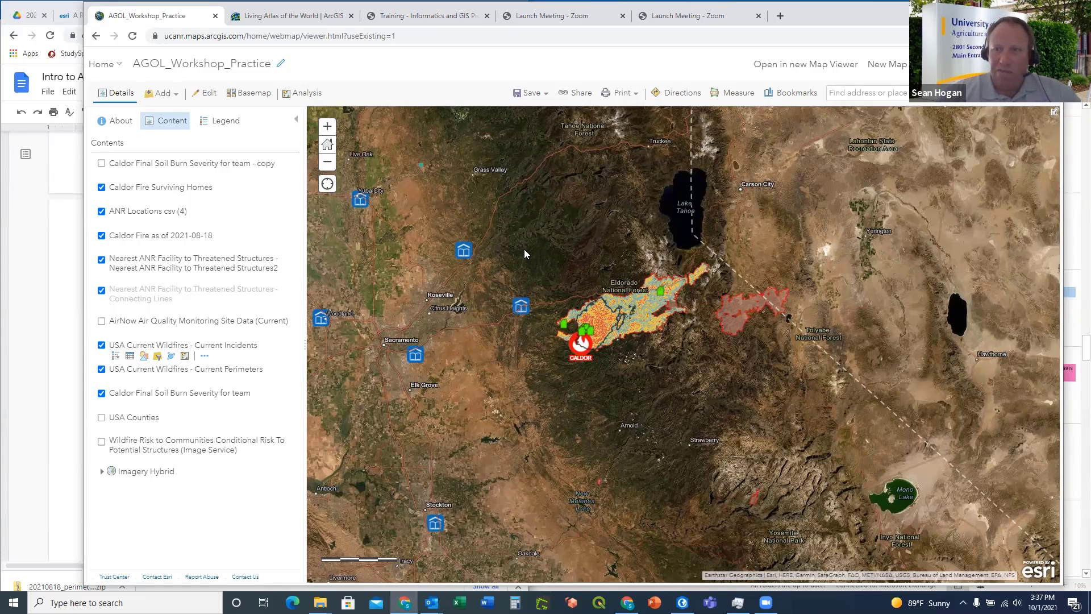
# Frame the map on the Caldor fire, the Placerville office and the connecting routes, and save the map
pyautogui.scroll(1, 607, 280)
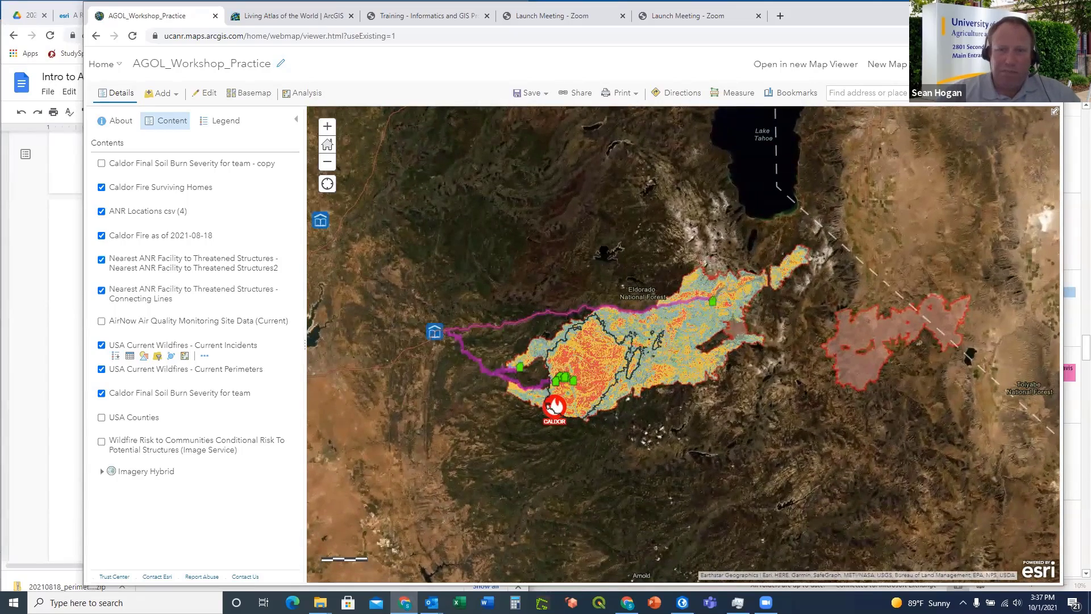
pyautogui.moveTo(613, 206); pyautogui.dragTo(583, 205)
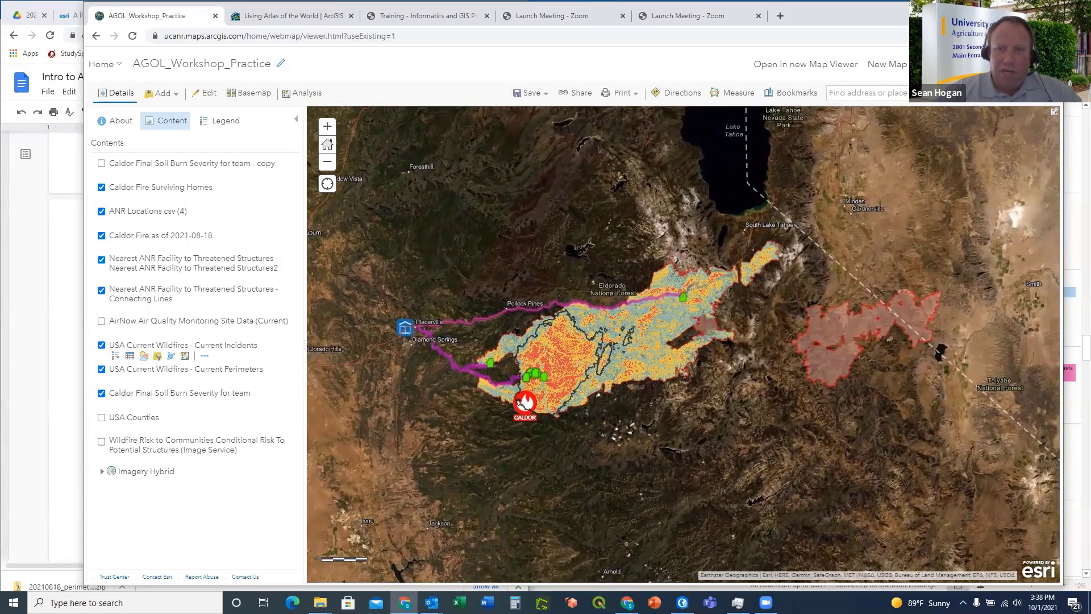
pyautogui.click(530, 94)
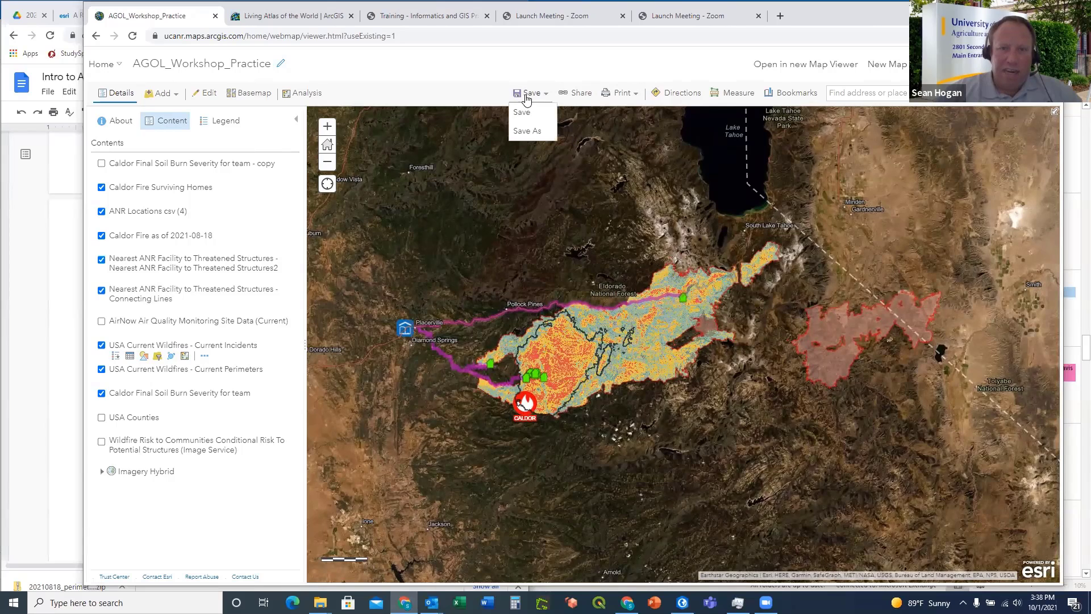
pyautogui.click(522, 112)
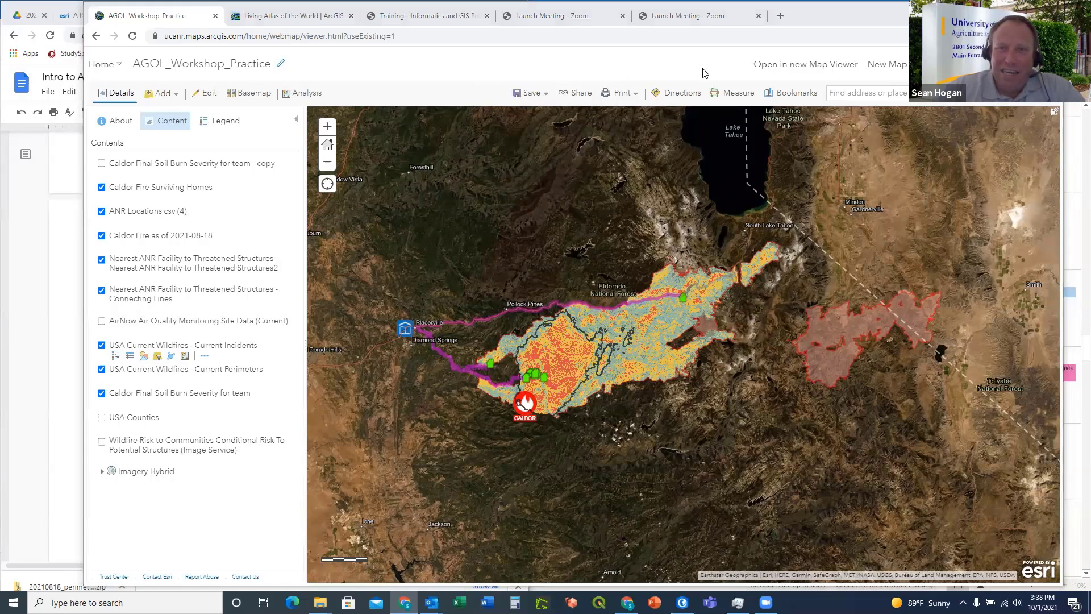
# Share the map with Everyone (public) and start a web app from it, listing all configurable app templates
pyautogui.click(580, 93)
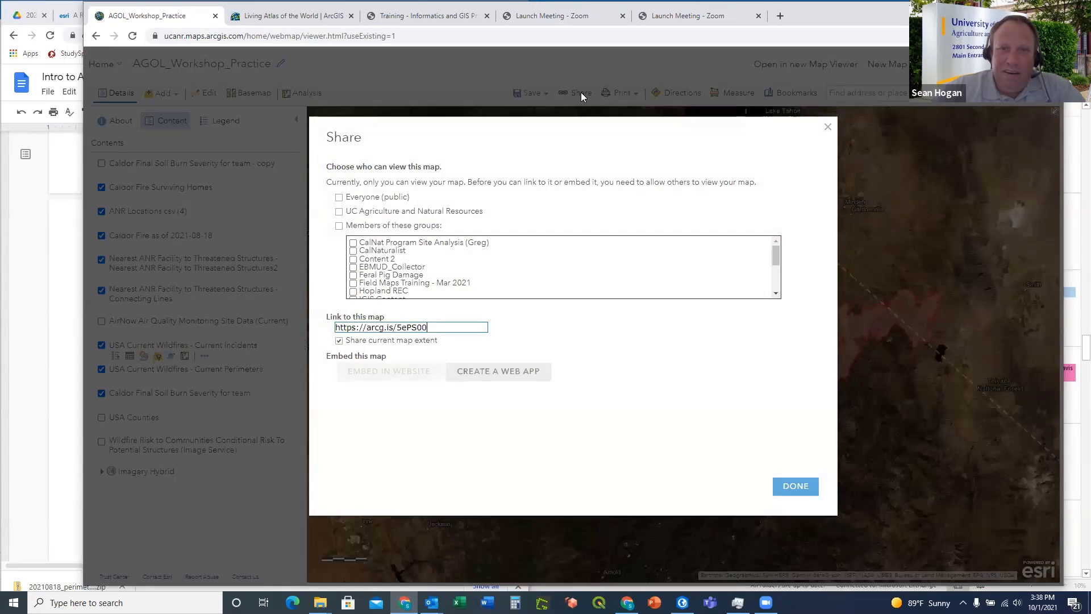
pyautogui.click(339, 198)
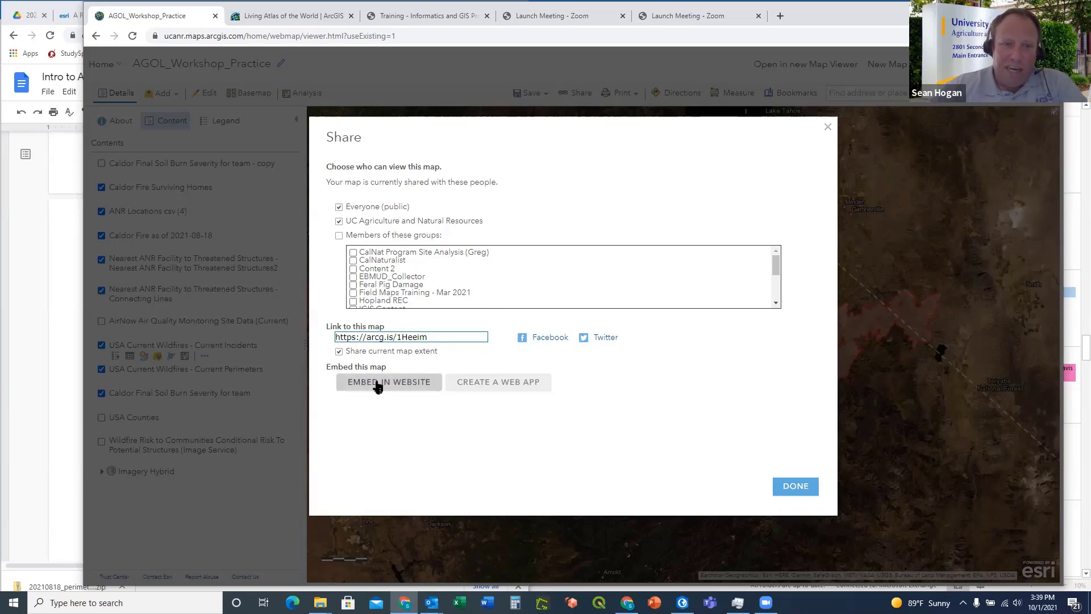
pyautogui.click(495, 382)
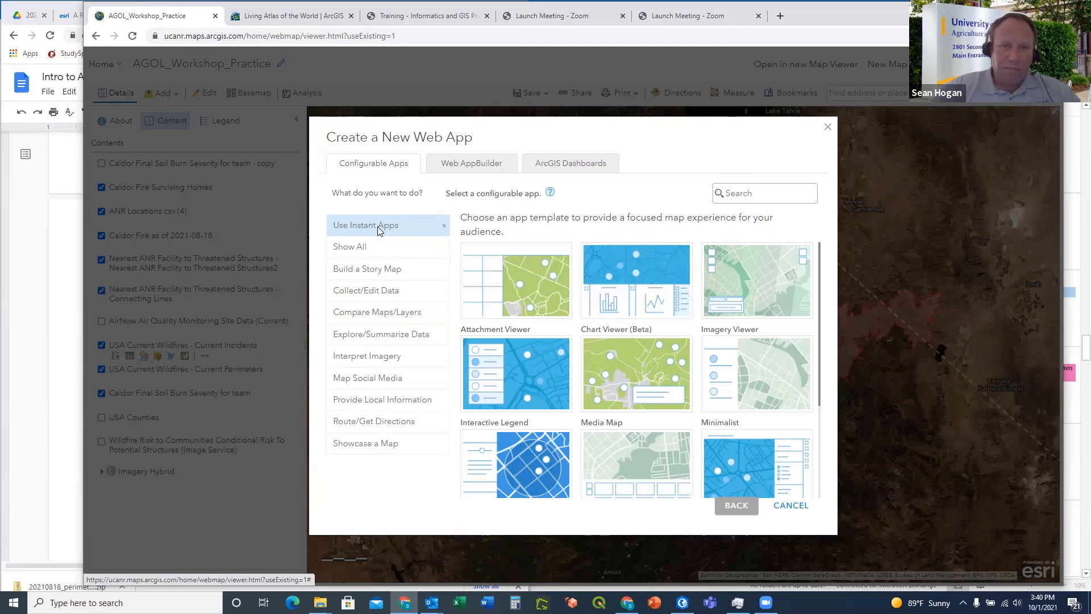
pyautogui.click(359, 248)
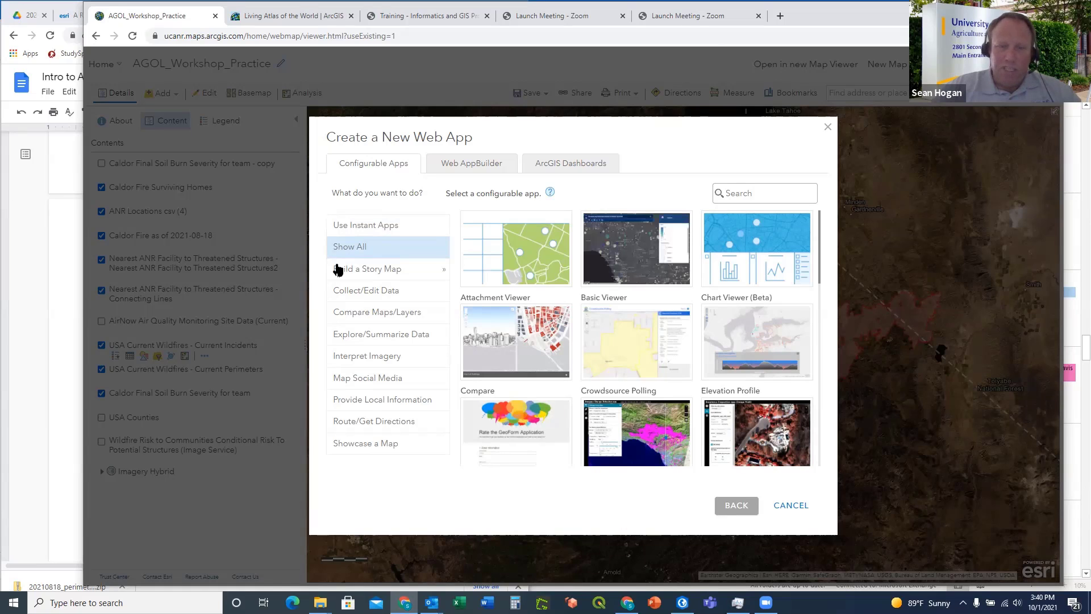
# Switch to the Intro to ArcGIS Online Exercise document and read the section on creating a web app
pyautogui.click(31, 267)
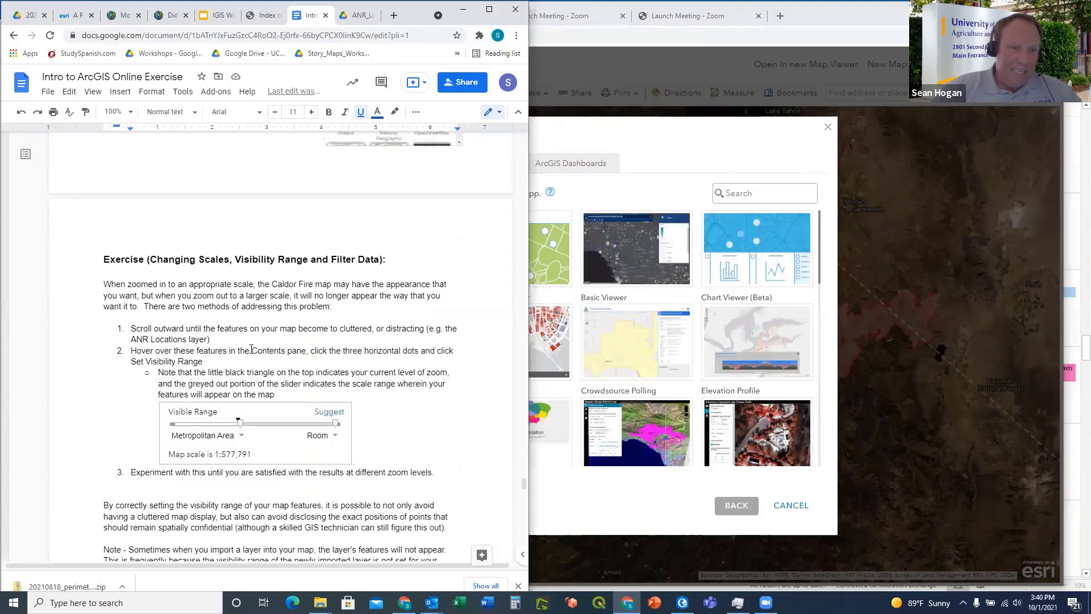
pyautogui.scroll(-10, 251, 349)
pyautogui.scroll(-15, 251, 349)
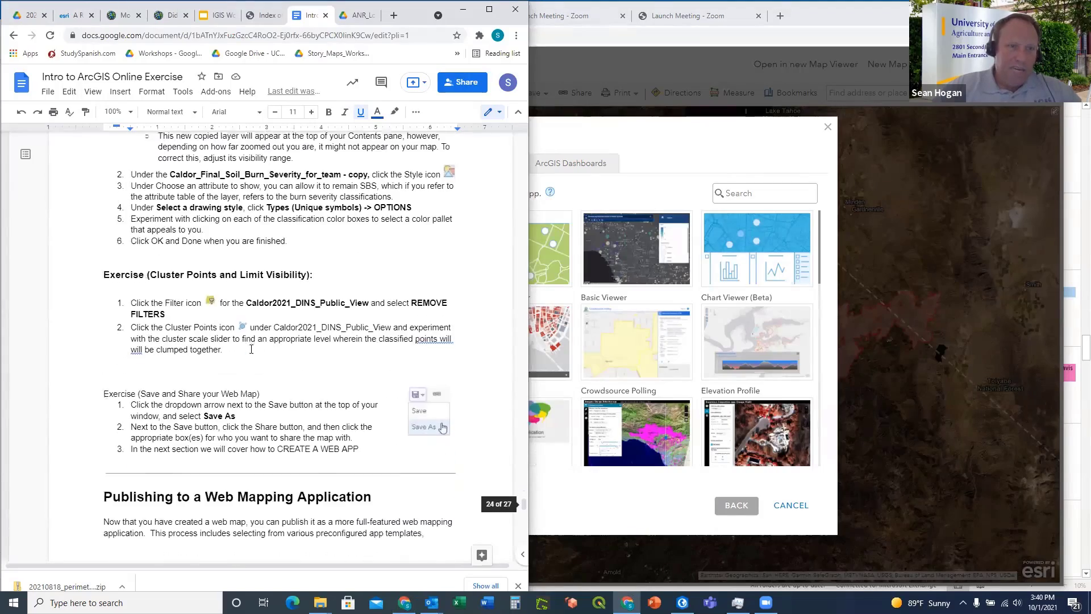
pyautogui.scroll(-5, 252, 348)
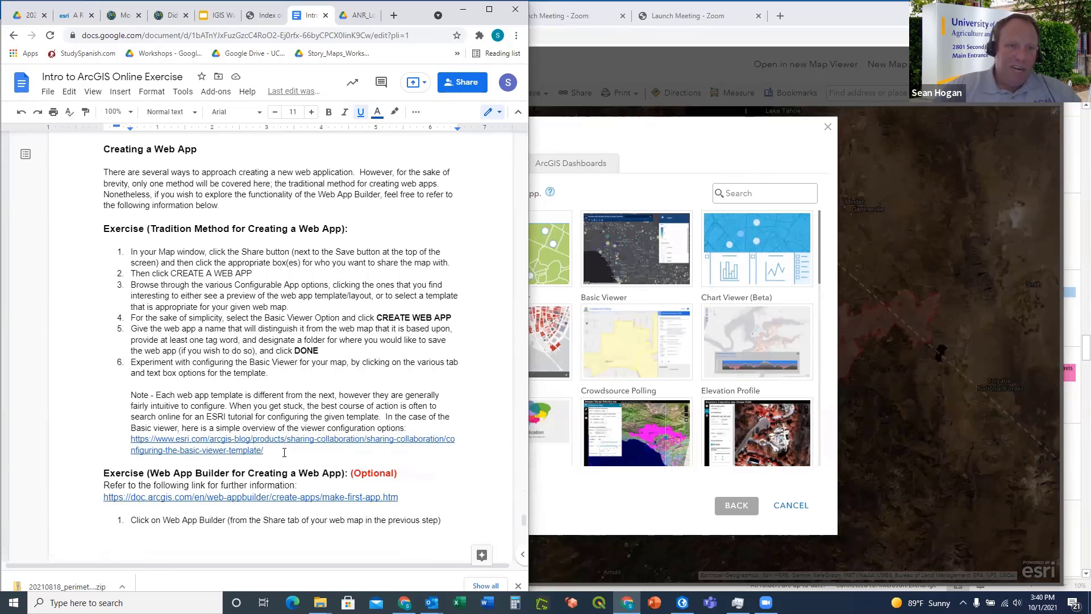
pyautogui.scroll(-2, 307, 447)
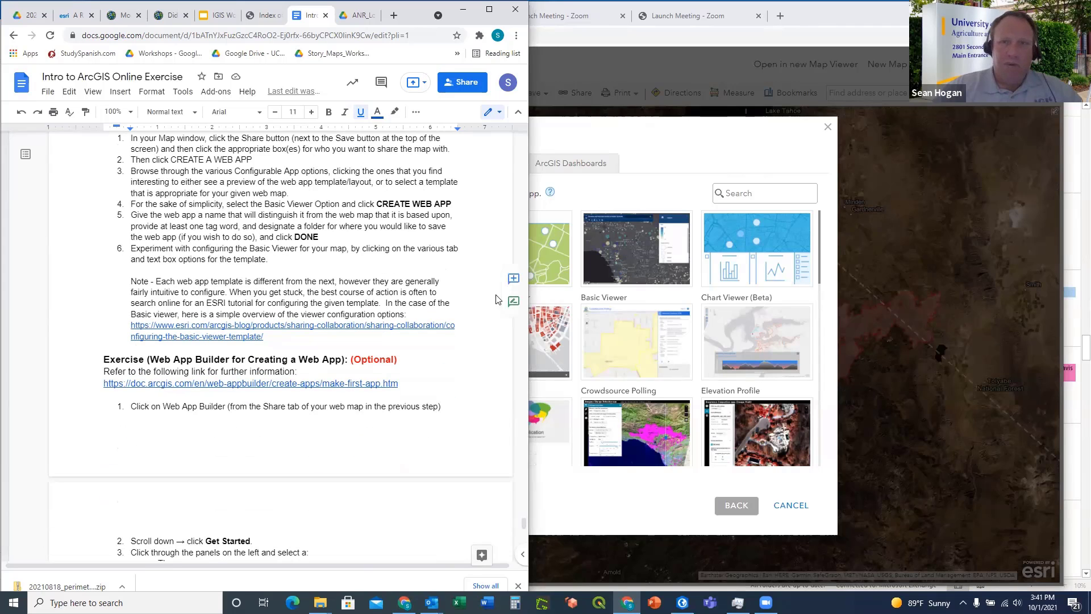
# Return to the web app creation window and choose the Basic Viewer template for the new app
pyautogui.click(668, 142)
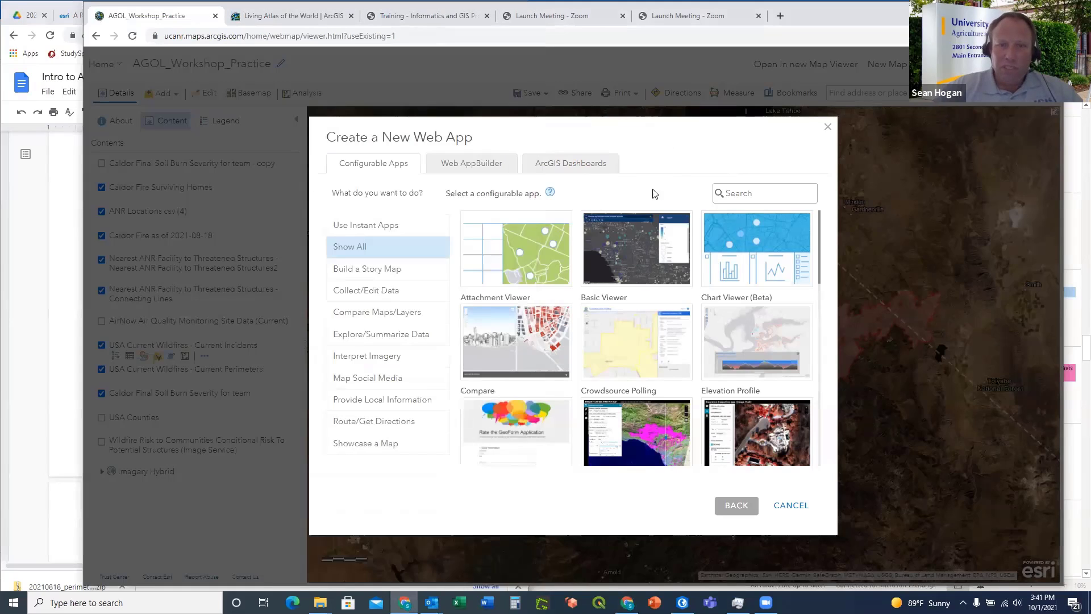
pyautogui.click(630, 267)
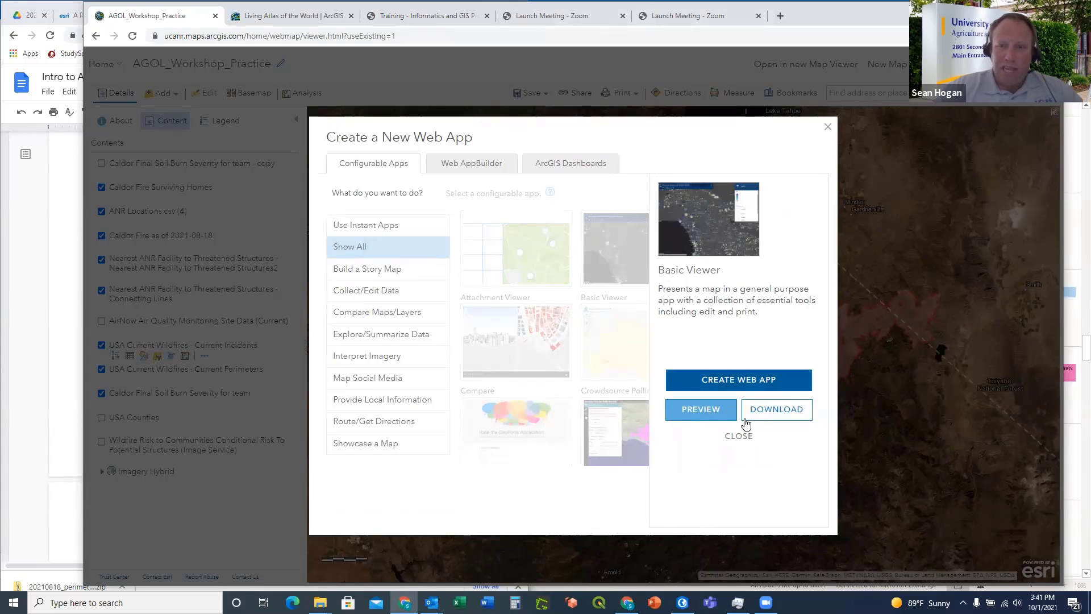
pyautogui.click(750, 380)
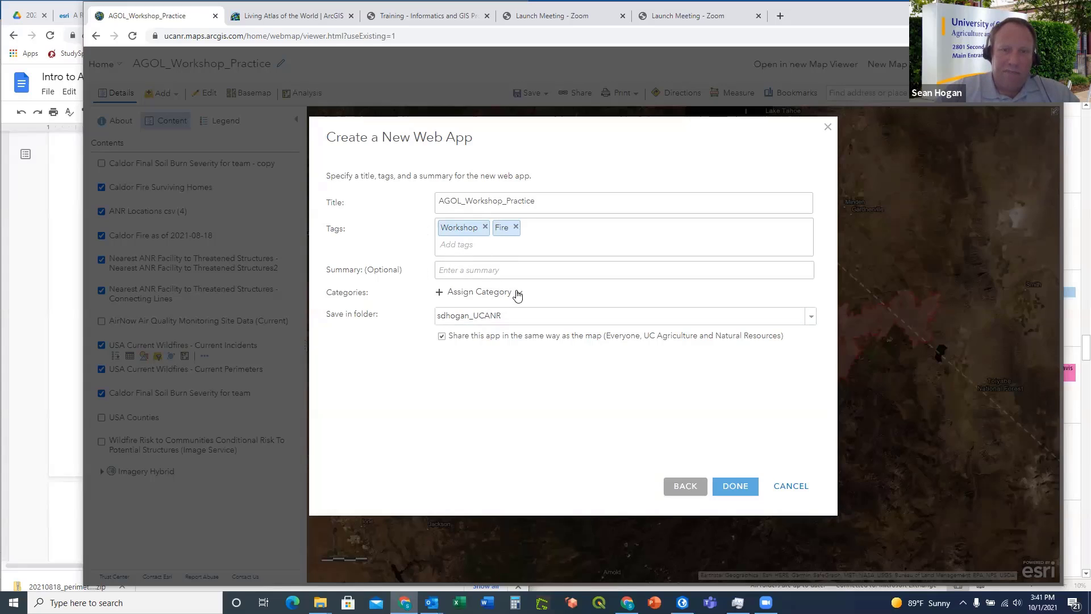
# Create the web app with the title AGOL_Workshop_Practice and tags Workshop and Fire, keeping the default folder after checking the alternatives
pyautogui.click(540, 322)
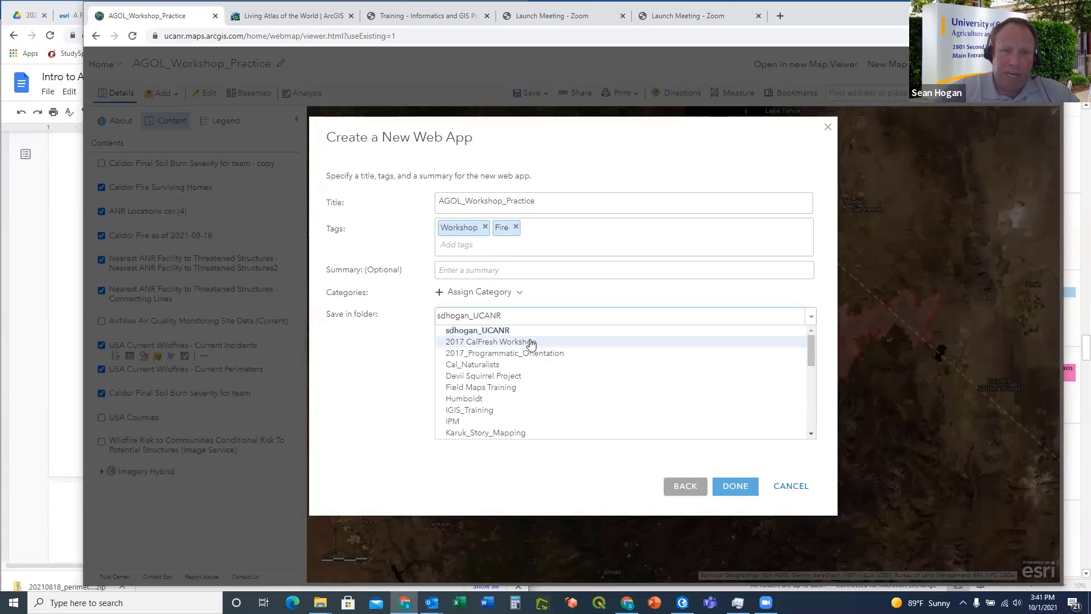
pyautogui.scroll(-1, 520, 360)
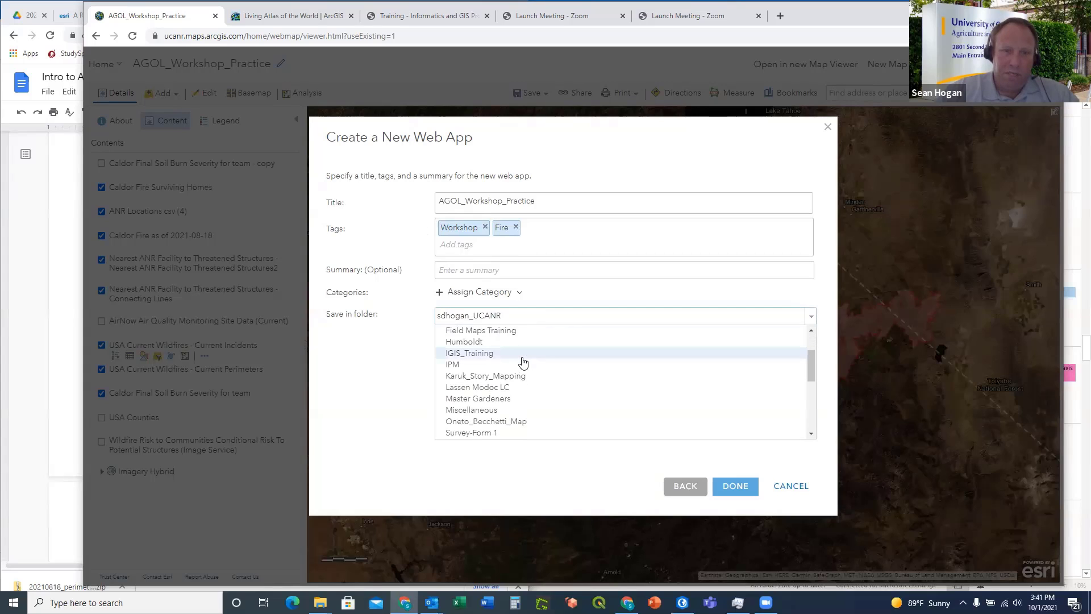
pyautogui.scroll(-1, 521, 362)
pyautogui.scroll(-2, 523, 362)
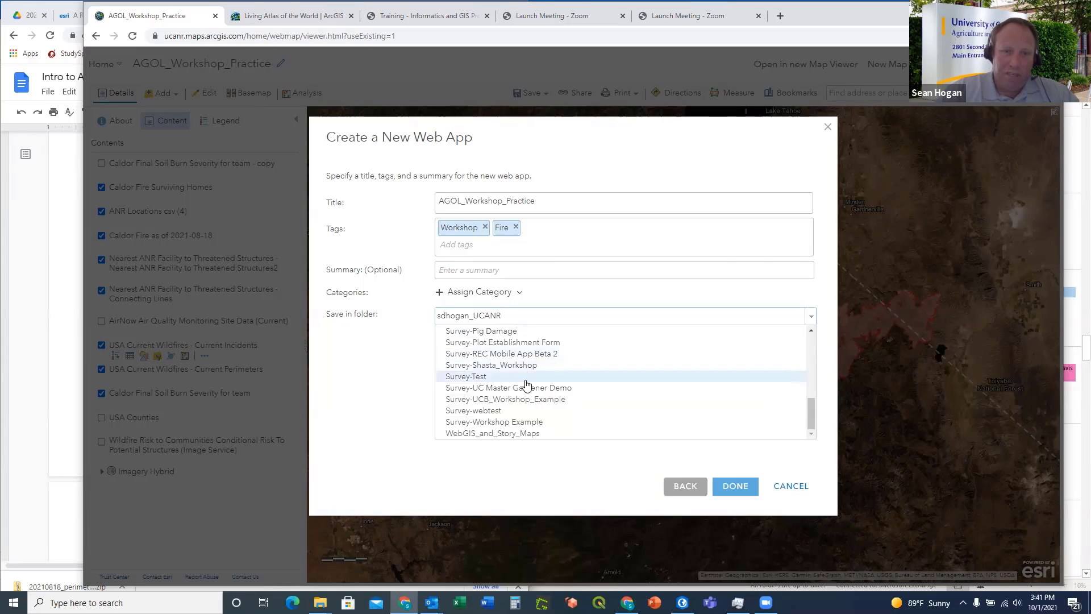
pyautogui.scroll(4, 523, 382)
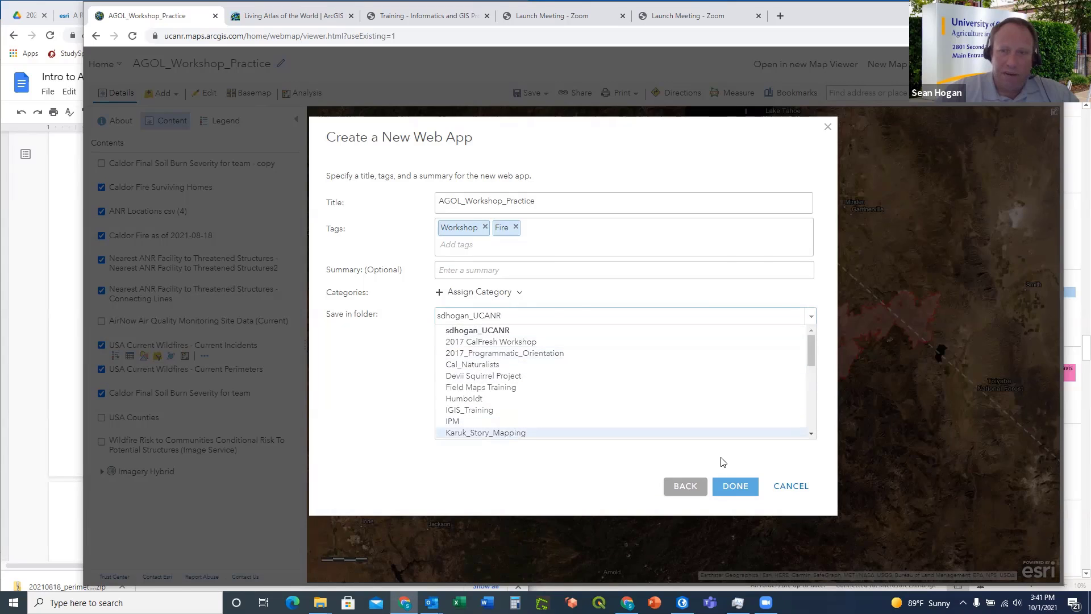
pyautogui.click(735, 488)
pyautogui.click(735, 487)
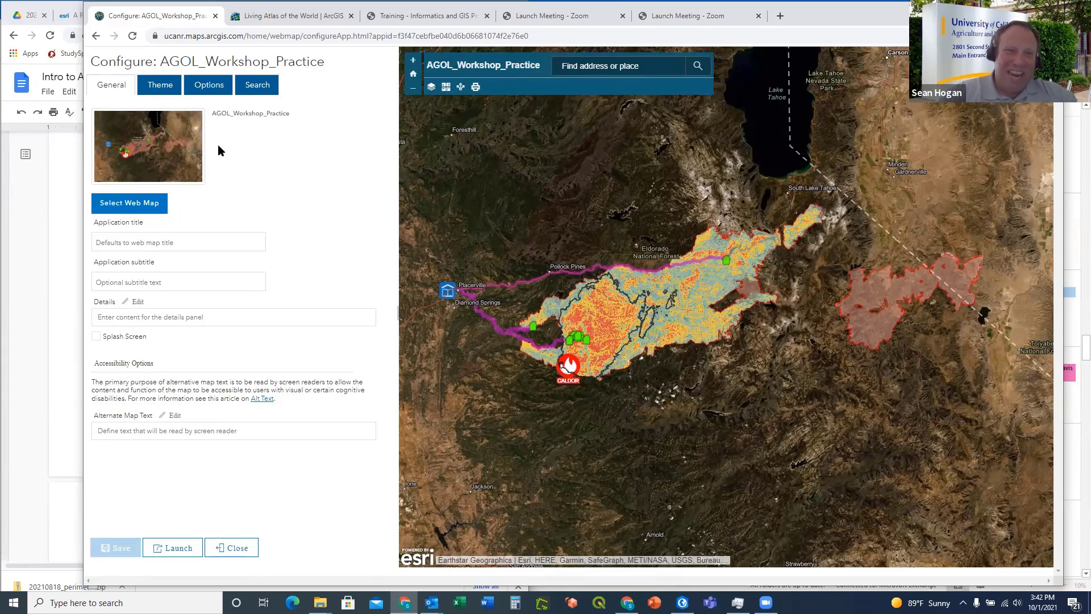
# Look through the web app's theme settings and enable the Legend tool in its toolbar options
pyautogui.click(159, 85)
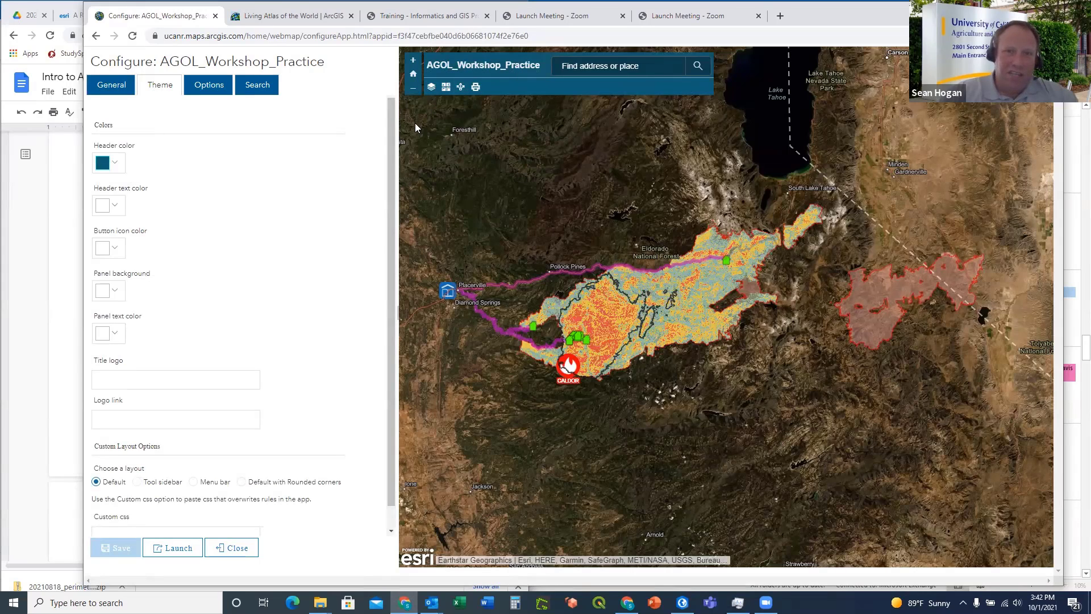
pyautogui.click(111, 84)
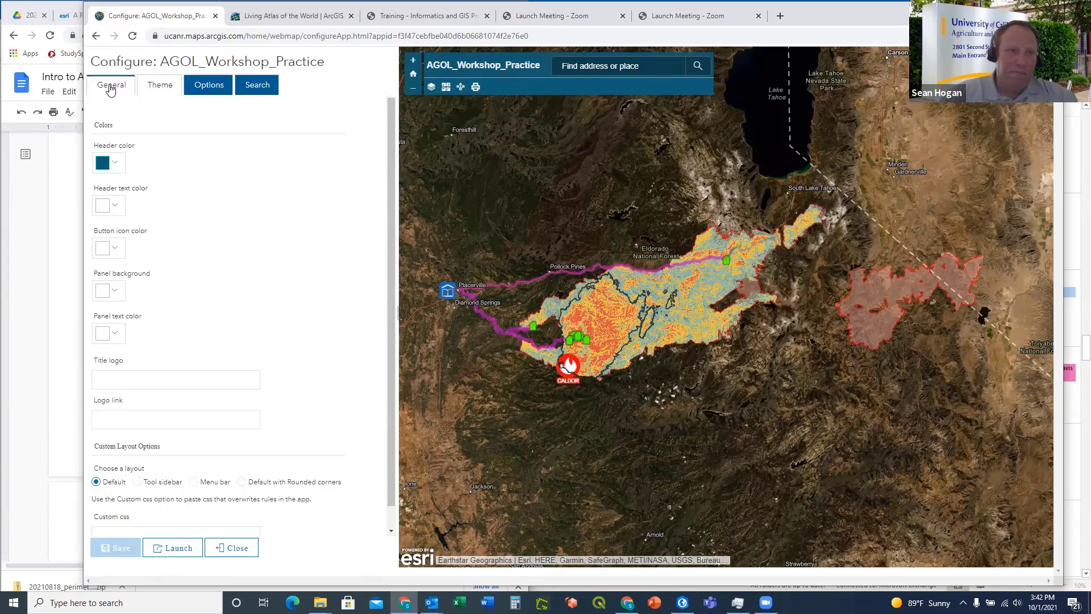
pyautogui.click(208, 85)
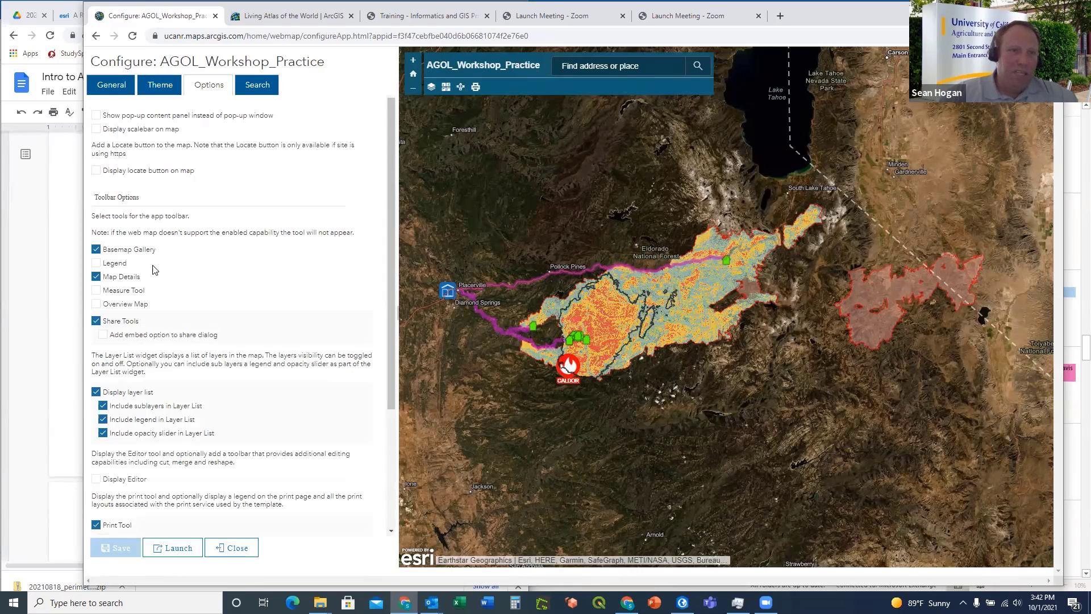
pyautogui.click(98, 265)
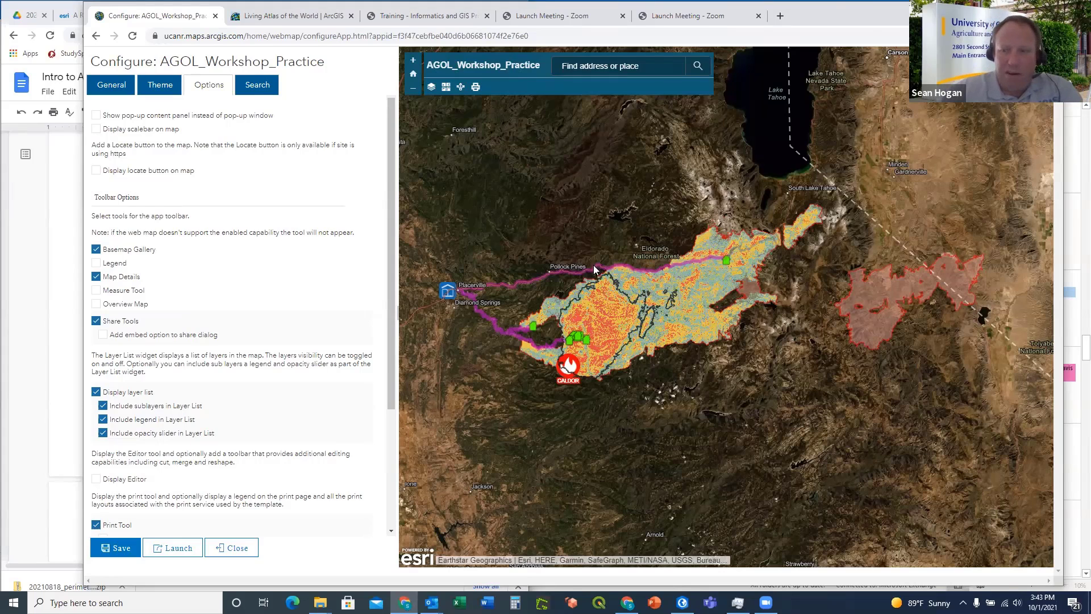
pyautogui.click(96, 263)
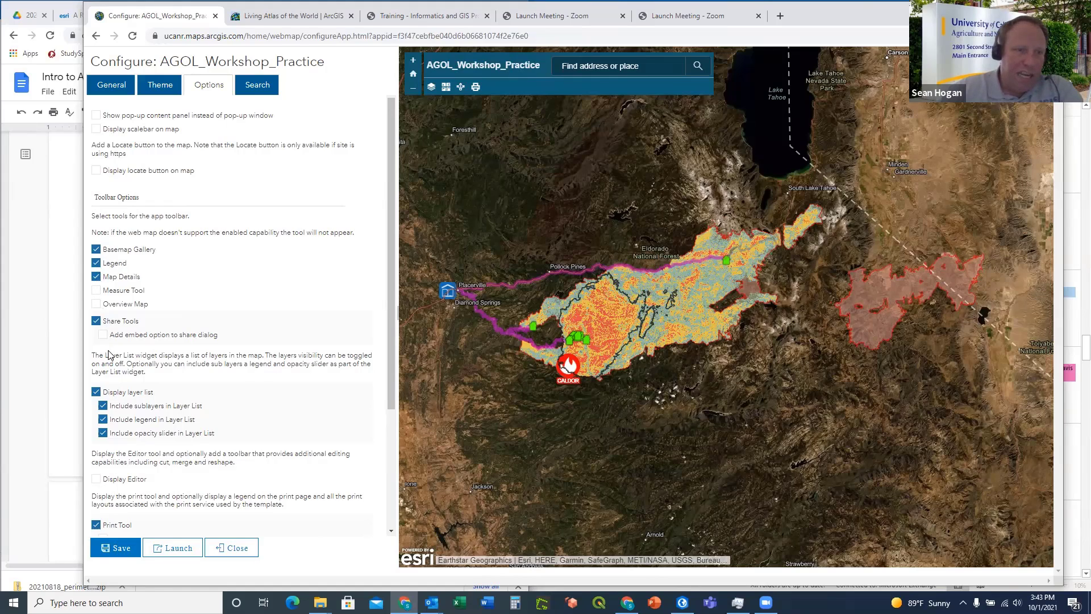
pyautogui.click(121, 550)
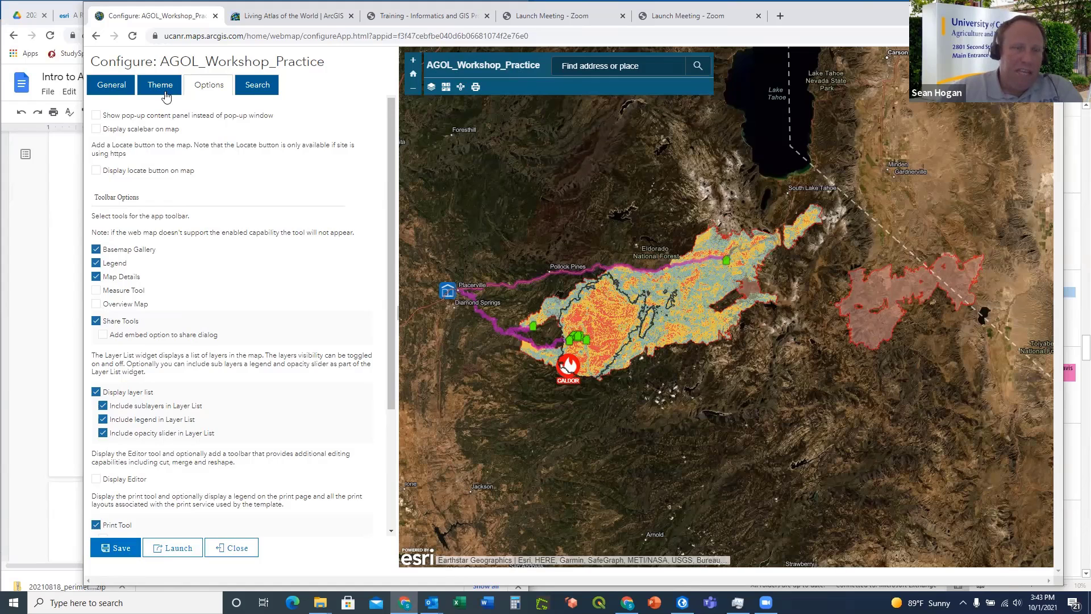
# Review the app's general, theme and search settings, and save the configuration with the ArcGIS World Geocoding Service as search source
pyautogui.click(103, 89)
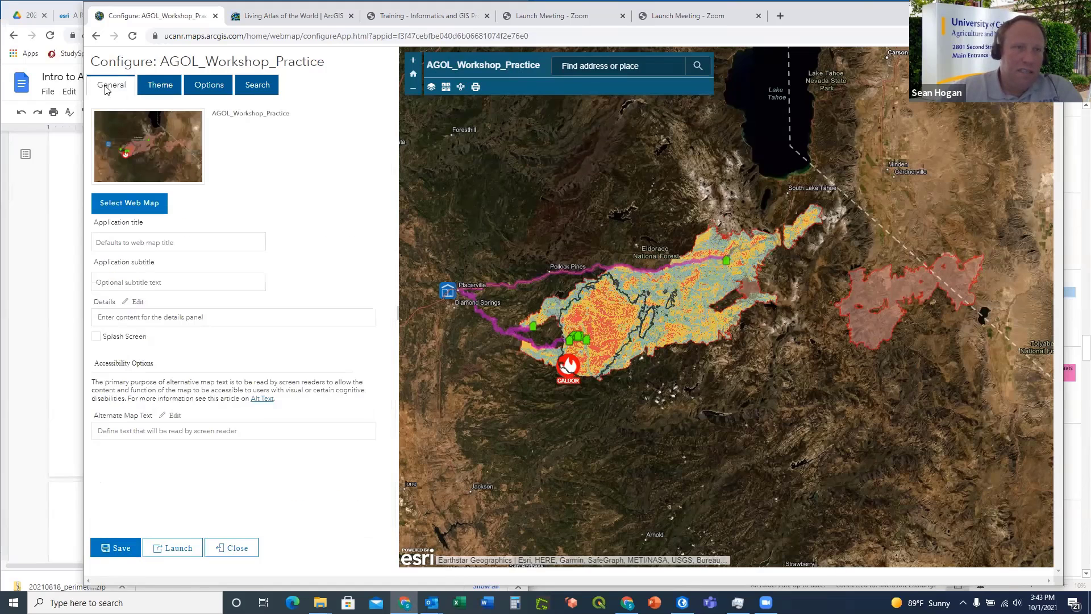
pyautogui.click(162, 88)
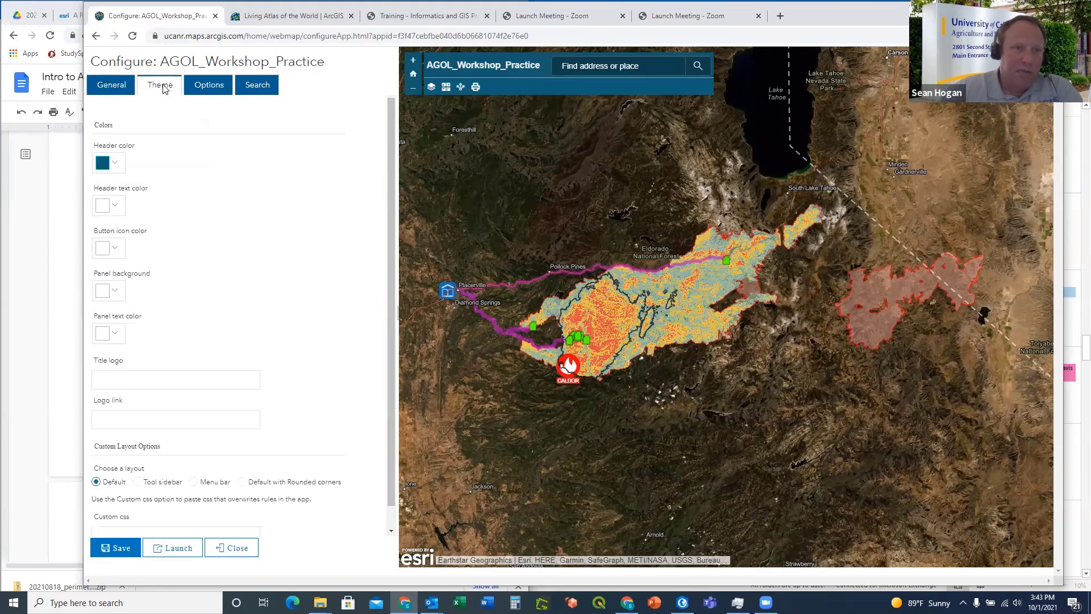
pyautogui.click(202, 86)
pyautogui.click(250, 87)
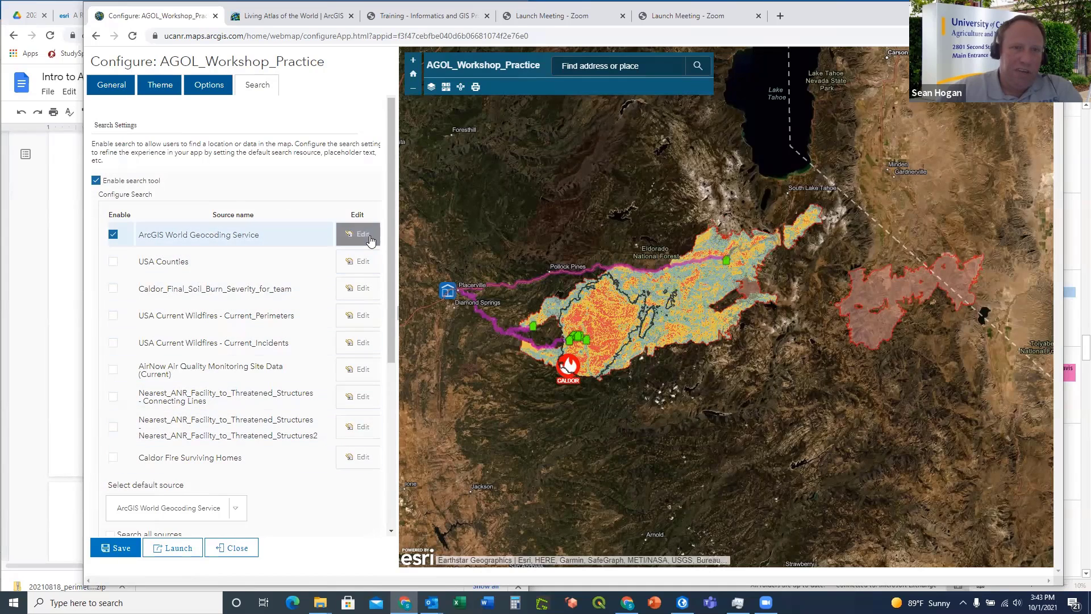
pyautogui.click(116, 549)
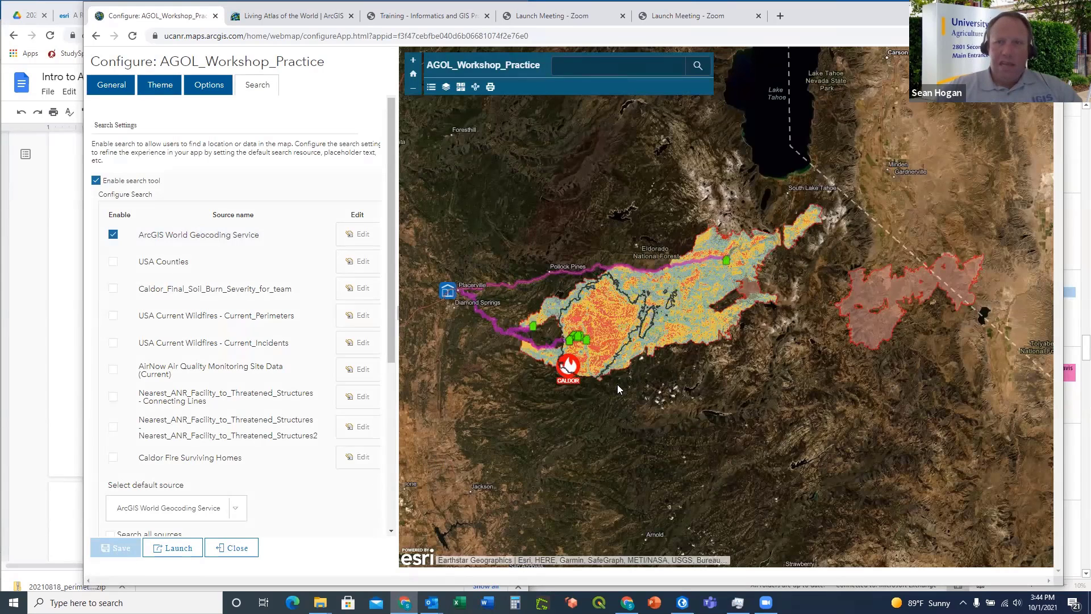
# Launch the AGOL_Workshop_Practice web app and check how its layers draw at regional and local scales
pyautogui.click(171, 547)
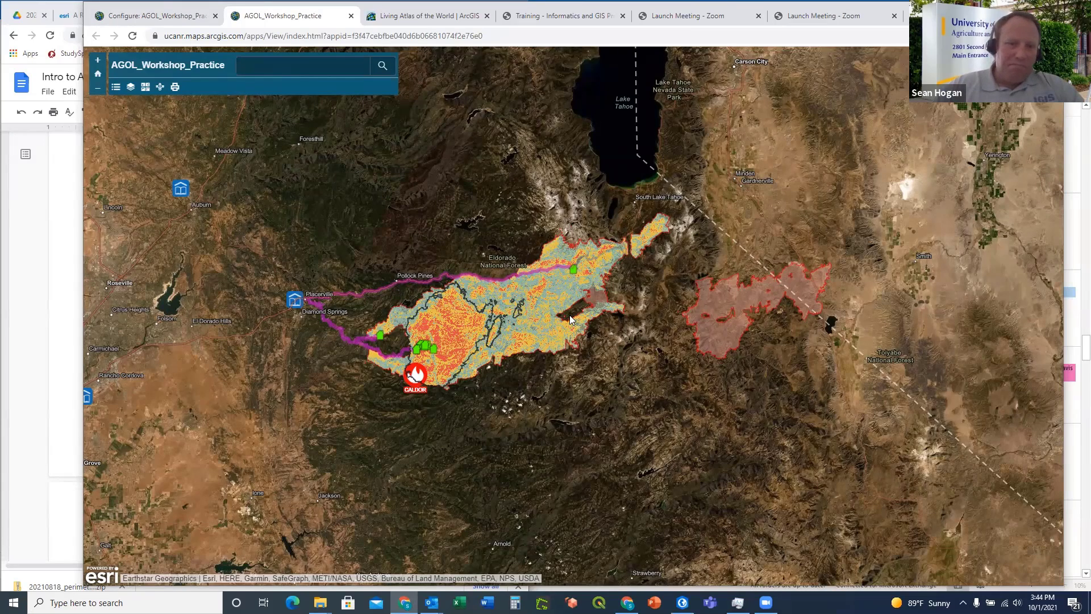
pyautogui.scroll(-1, 477, 323)
pyautogui.scroll(-1, 477, 322)
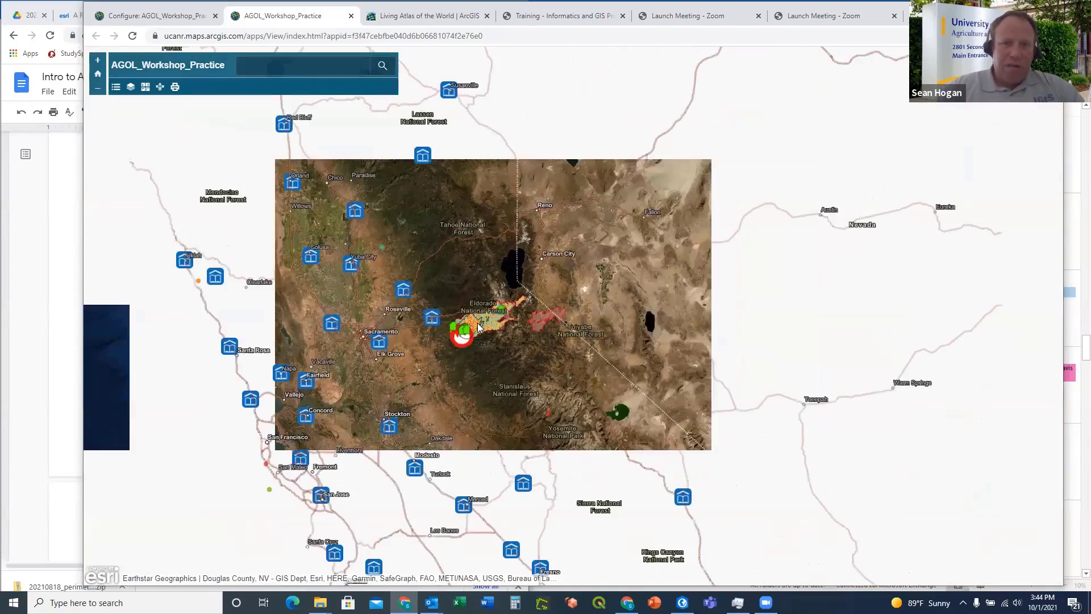
pyautogui.scroll(2, 477, 326)
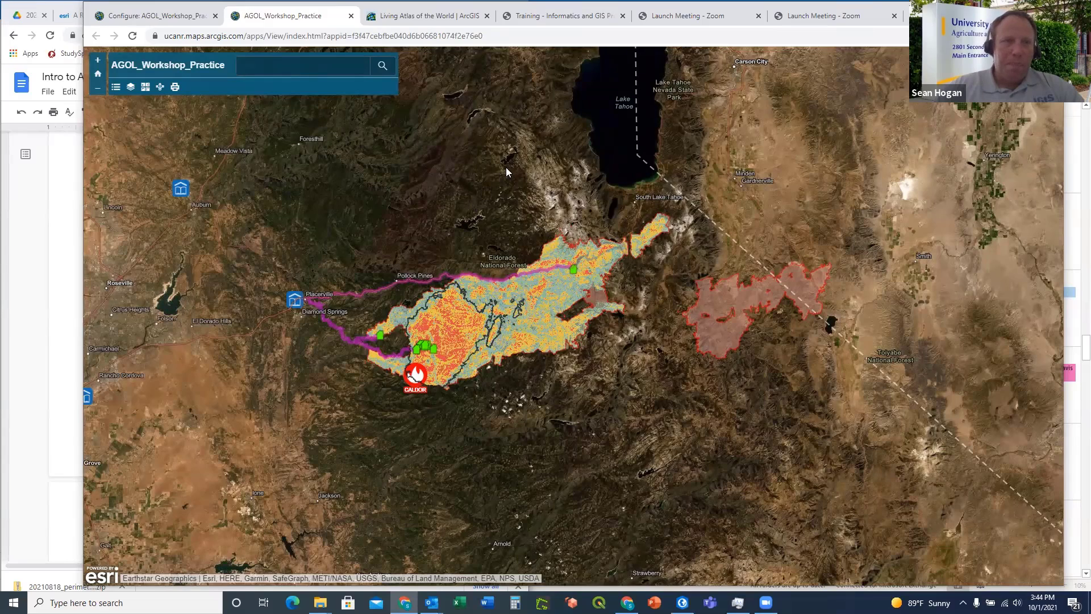
# Leave the app configuration for the original AGOL_Workshop_Practice web map and show its list of layers
pyautogui.click(160, 21)
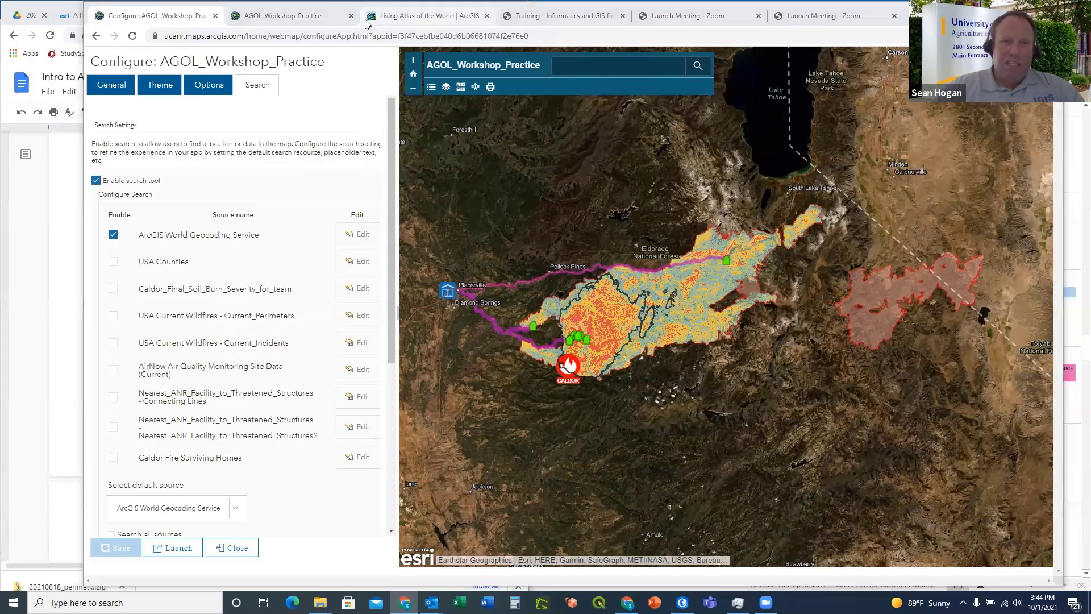
pyautogui.click(96, 36)
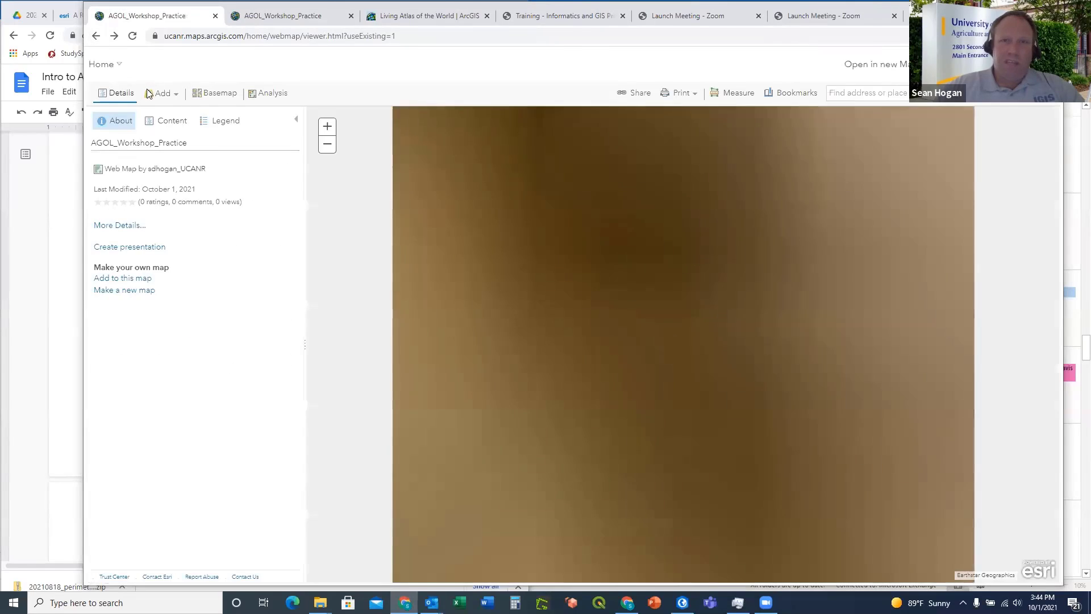
pyautogui.click(171, 120)
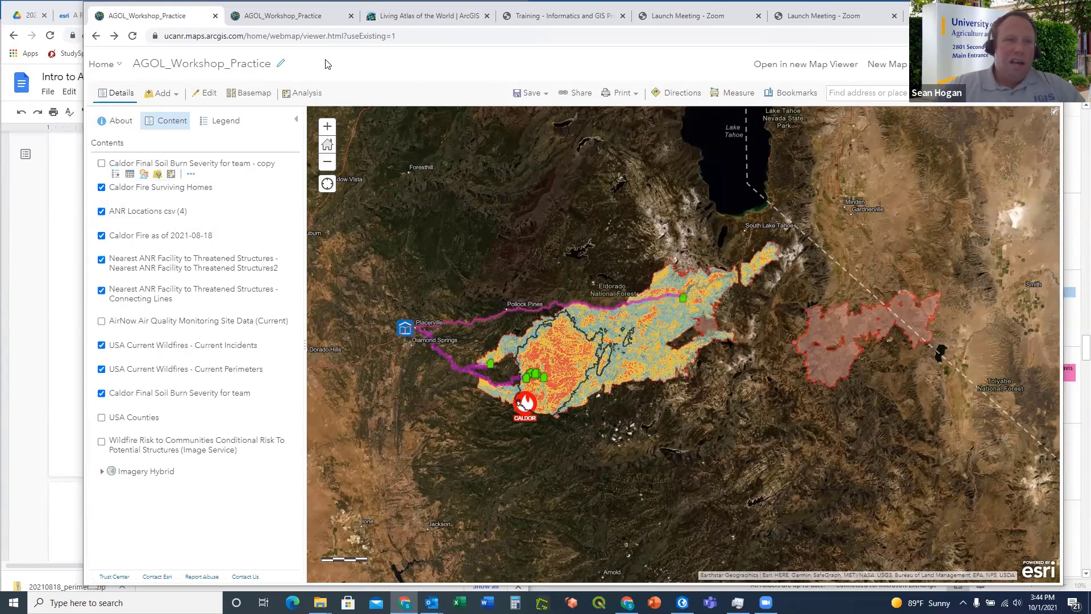
# Edit the web map's title to read AGOL_ Workshop Practice
pyautogui.click(280, 64)
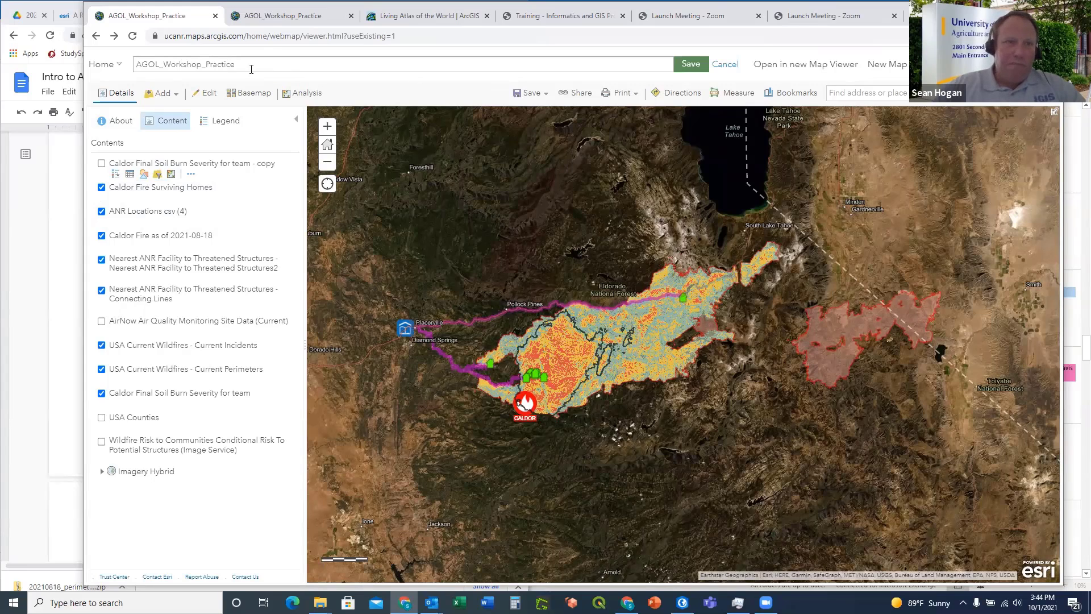
pyautogui.click(162, 65)
pyautogui.click(205, 66)
pyautogui.press('BackSpace')
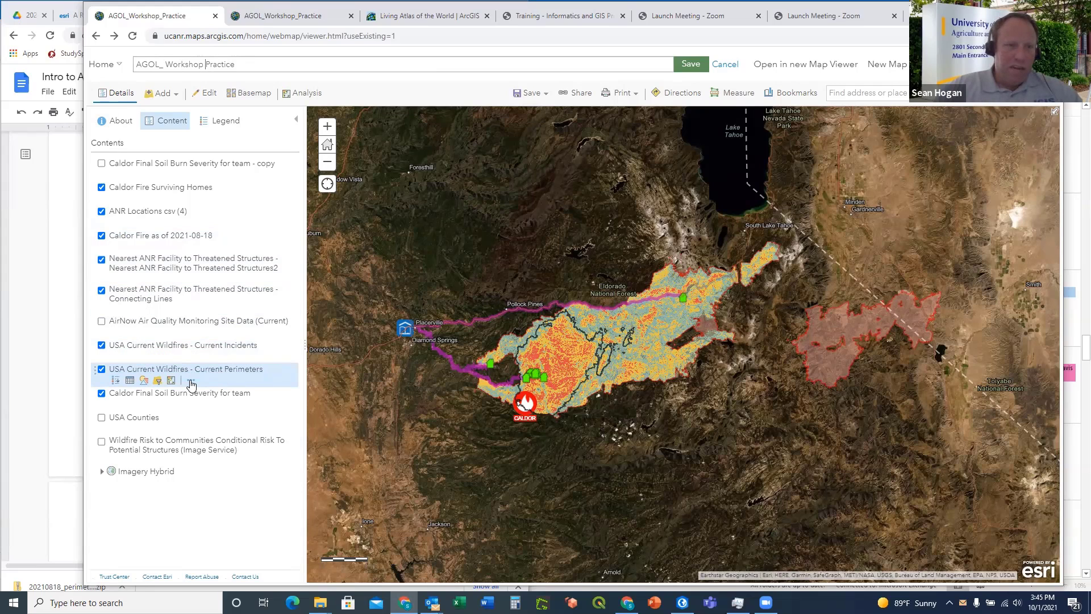
# Filter the USA Current Wildfires - Current Perimeters layer to features whose Incident Name is Caldor
pyautogui.click(191, 381)
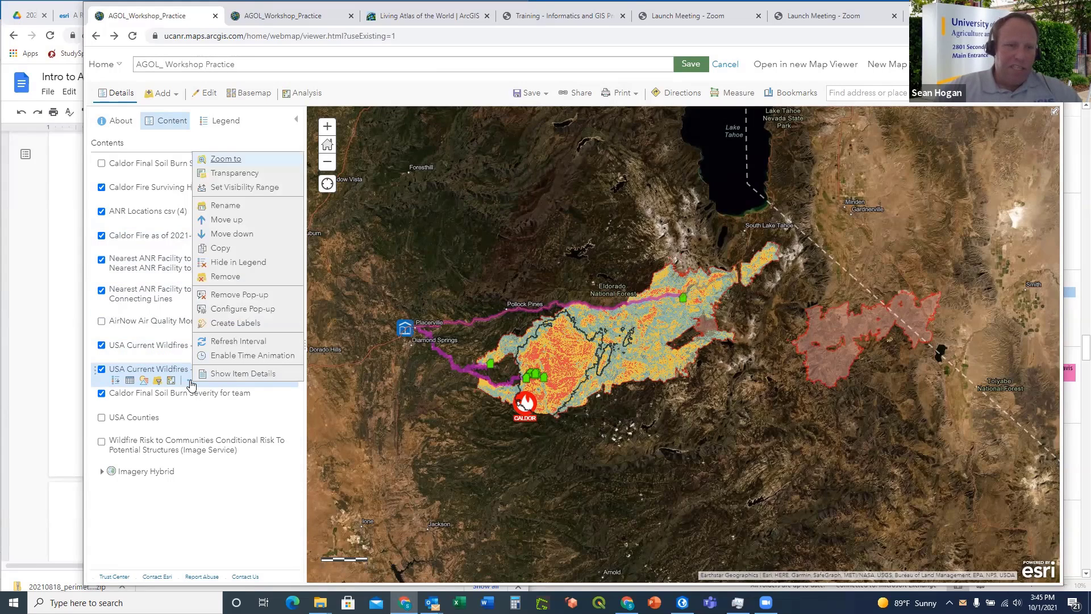
pyautogui.click(158, 381)
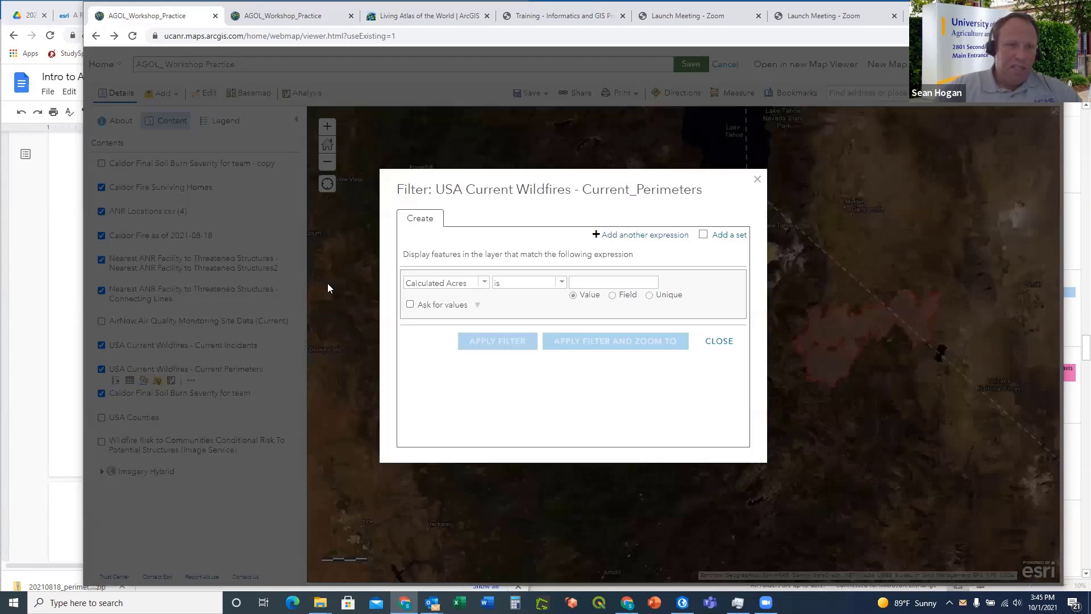
pyautogui.click(484, 283)
pyautogui.scroll(-5, 470, 322)
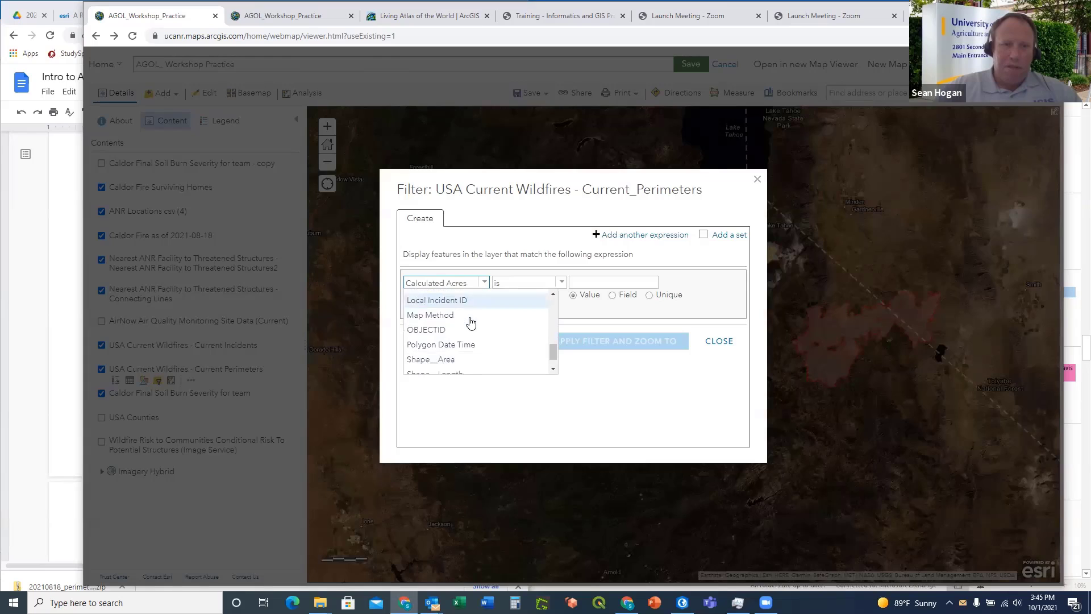
pyautogui.scroll(4, 470, 323)
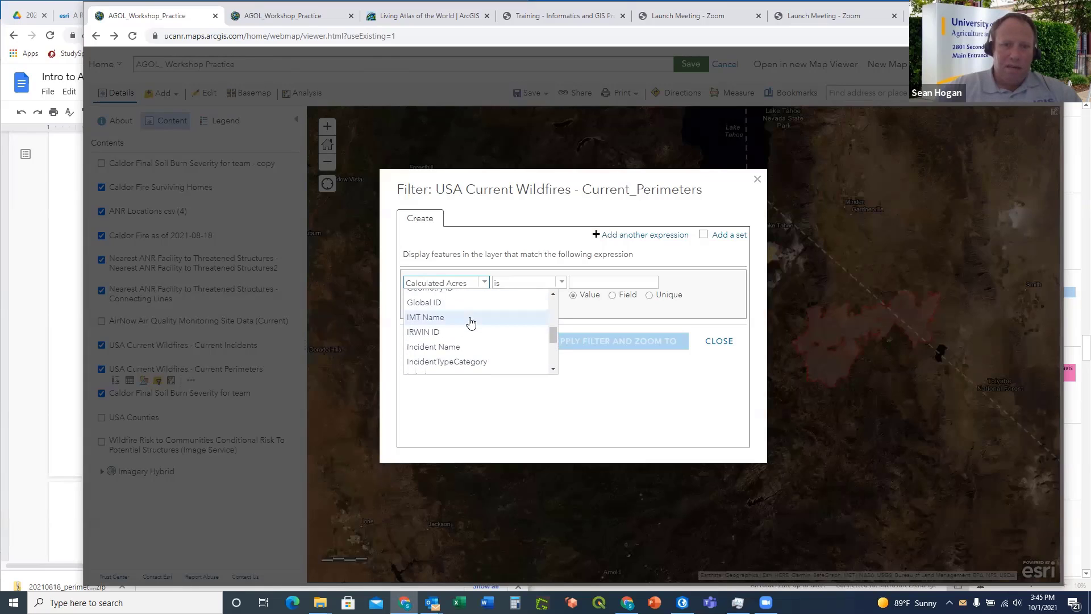
pyautogui.click(437, 348)
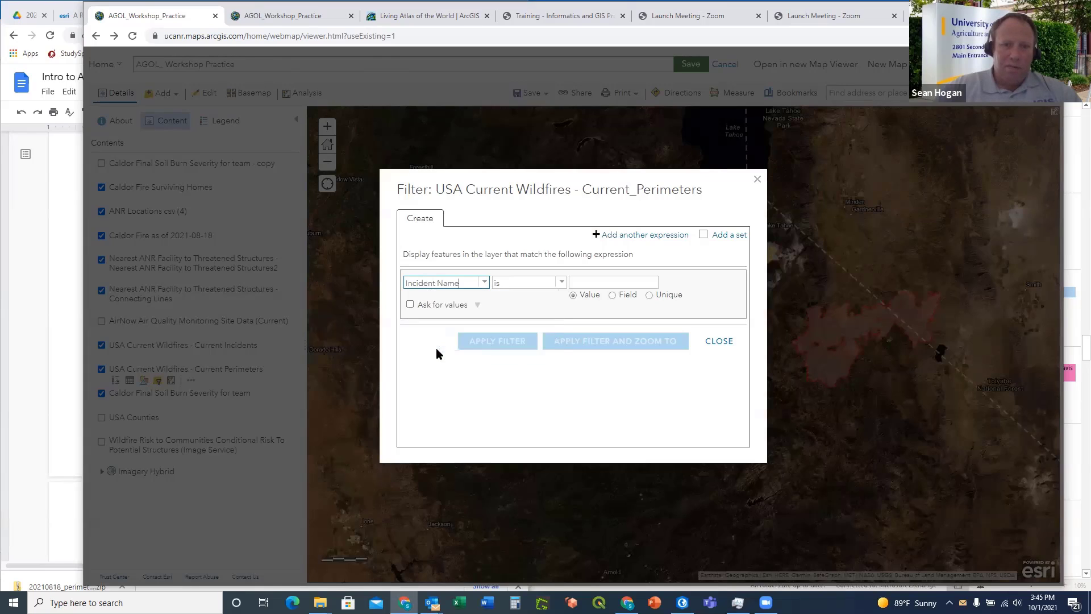
pyautogui.click(626, 281)
pyautogui.write('Ca')
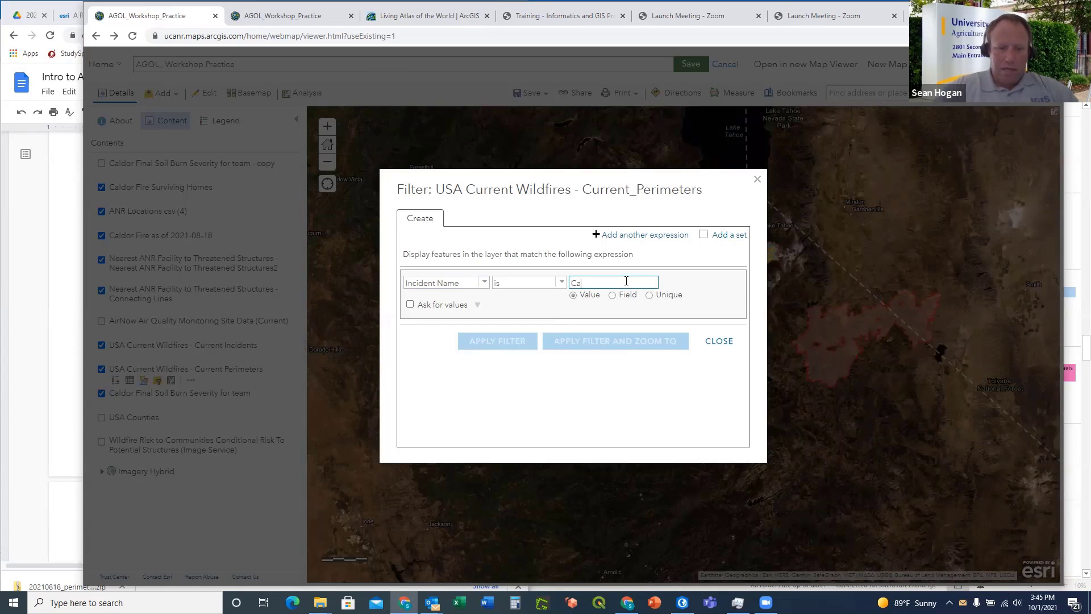
pyautogui.write('ldor')
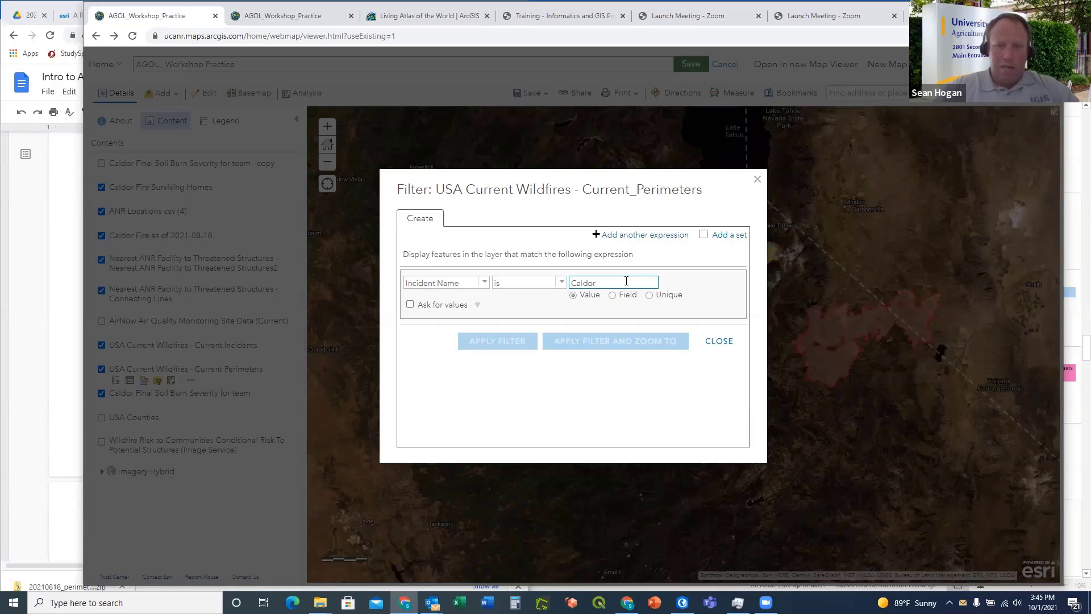
pyautogui.click(504, 340)
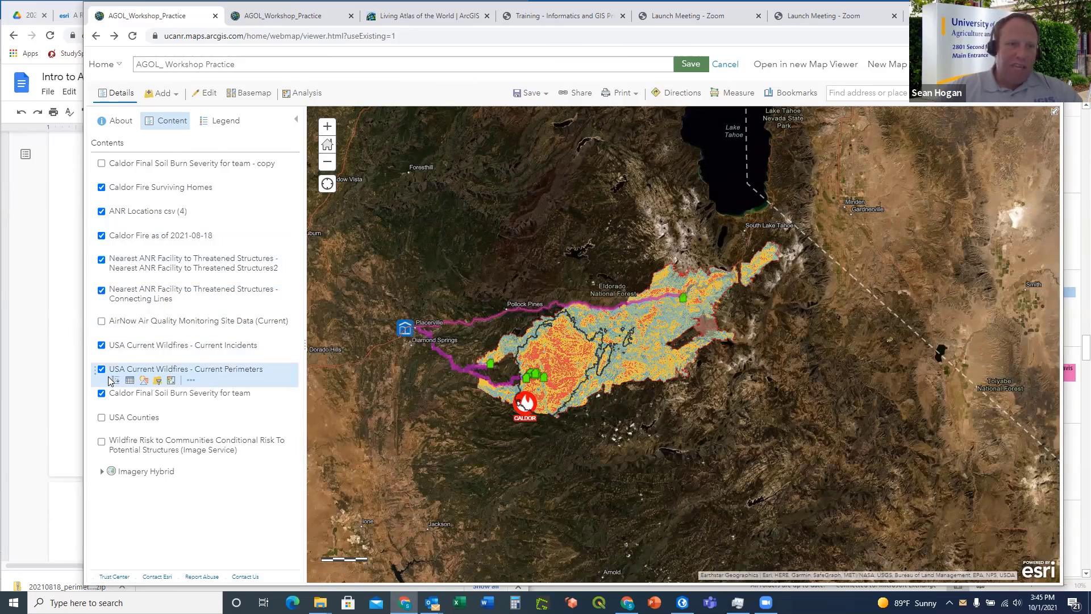
# Hide the Nearest ANR Facility to Threatened Structures - Connecting Lines layer, frame the map on the Caldor fire, and save the web map
pyautogui.click(102, 290)
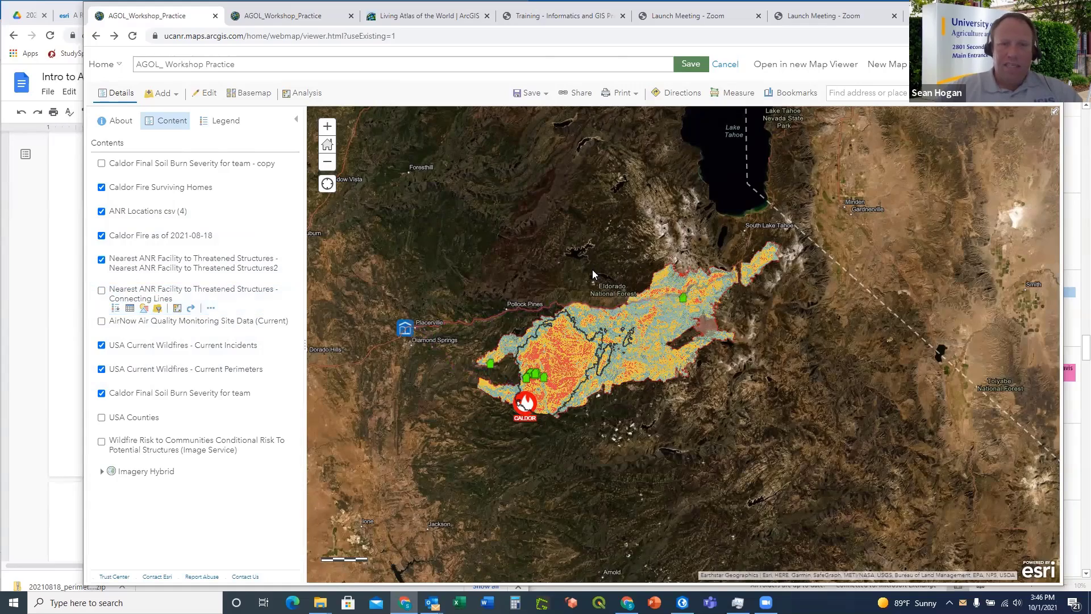
pyautogui.scroll(2, 592, 301)
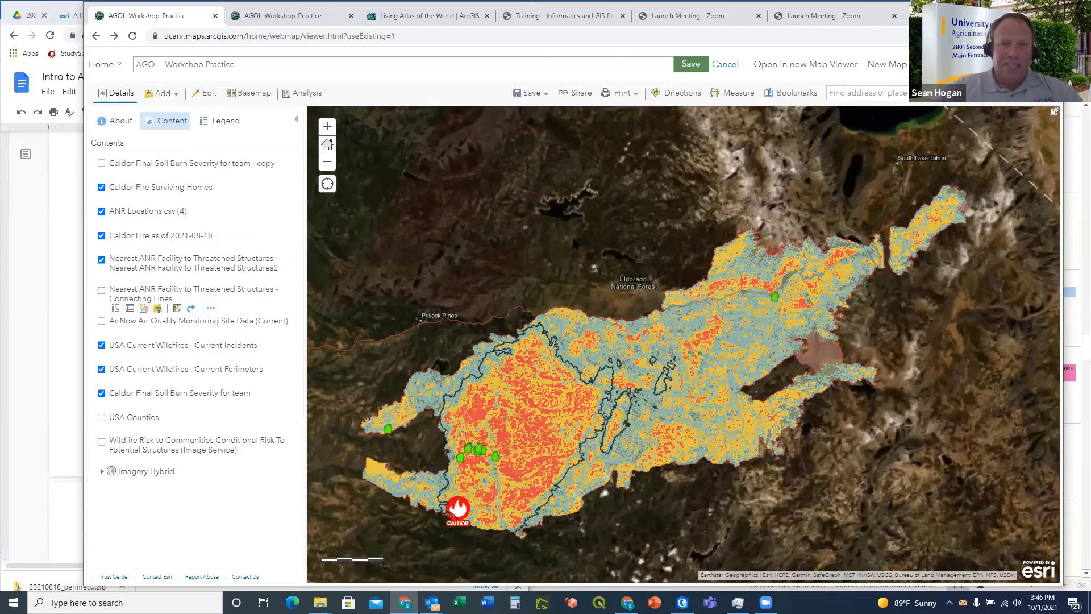
pyautogui.click(529, 95)
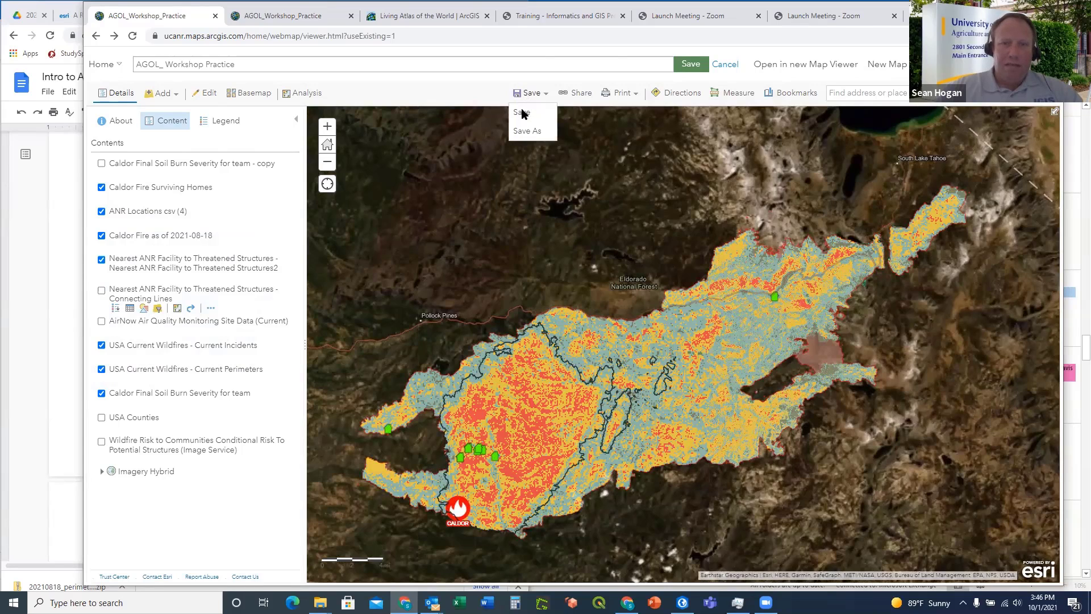
pyautogui.click(522, 113)
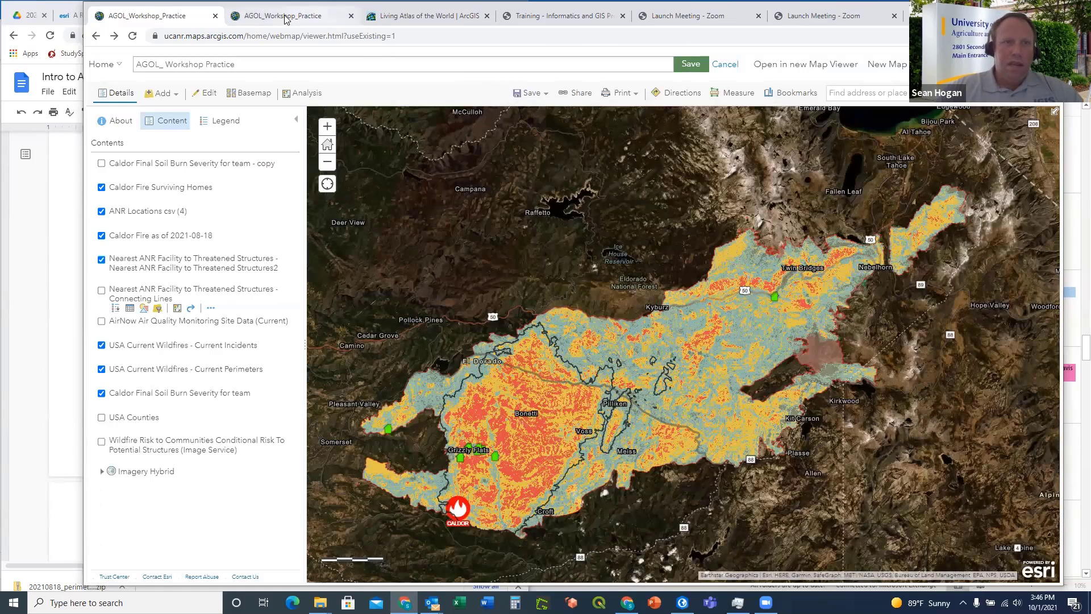
# Reload the AGOL_Workshop_Practice web app with the saved map, copy its URL, and switch to Zoom
pyautogui.click(286, 21)
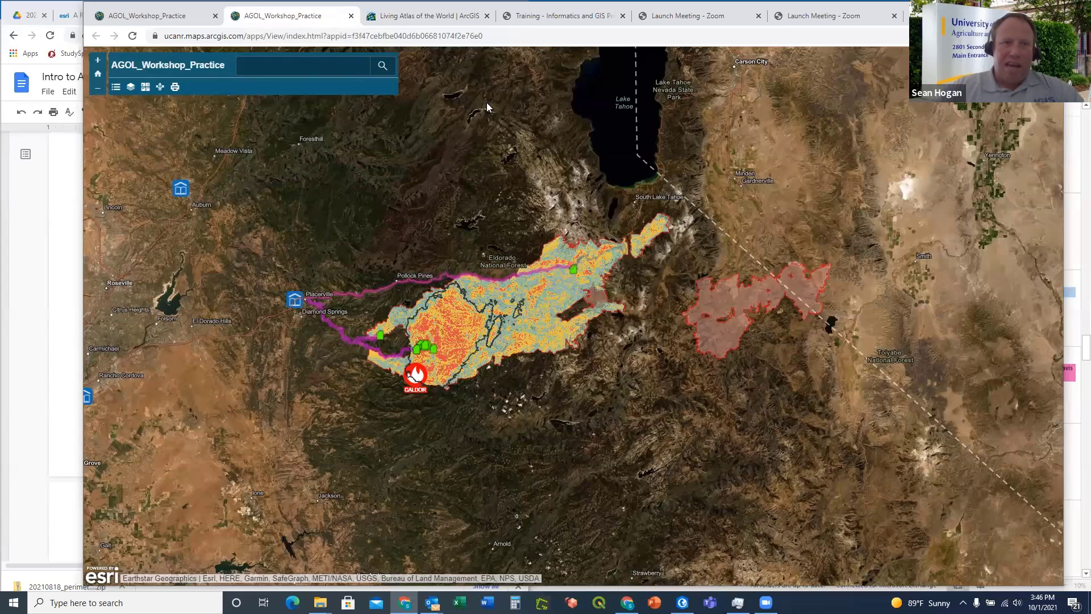
pyautogui.click(133, 35)
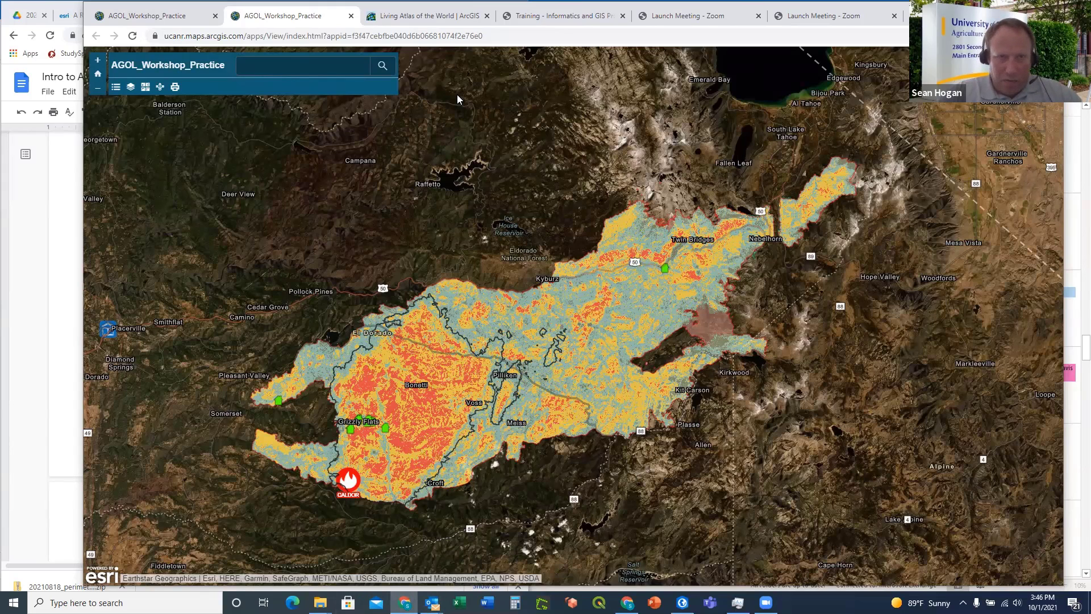
pyautogui.click(397, 36)
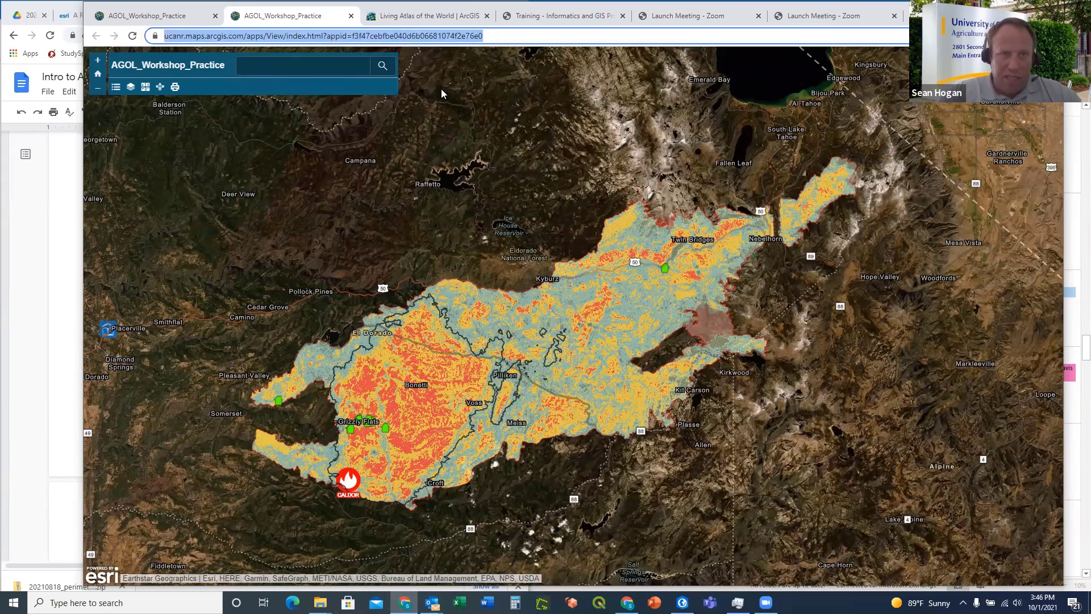
pyautogui.rightClick(398, 37)
pyautogui.click(510, 99)
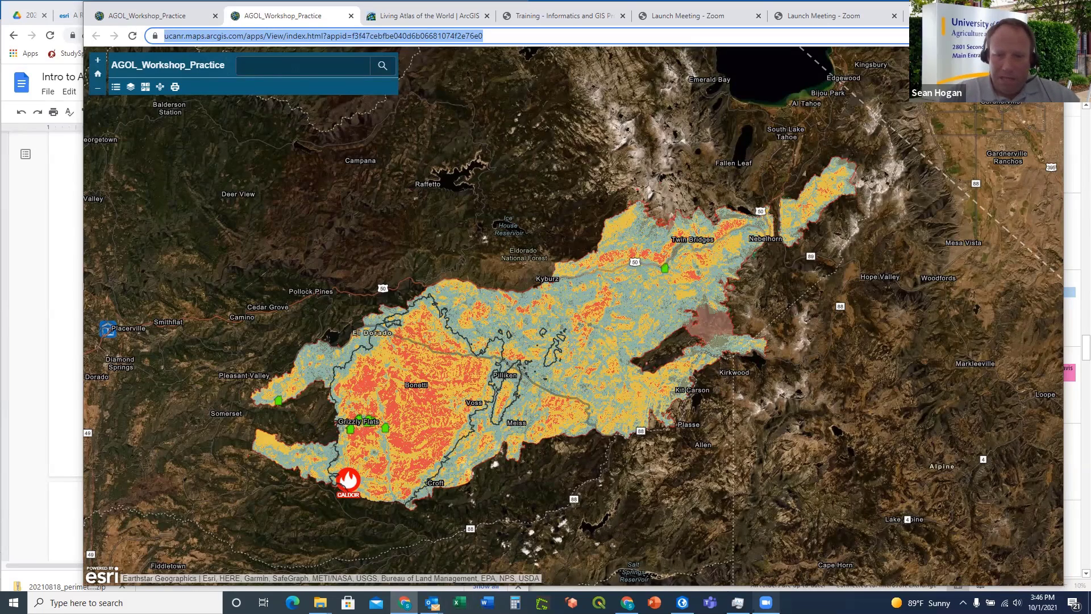
pyautogui.click(766, 603)
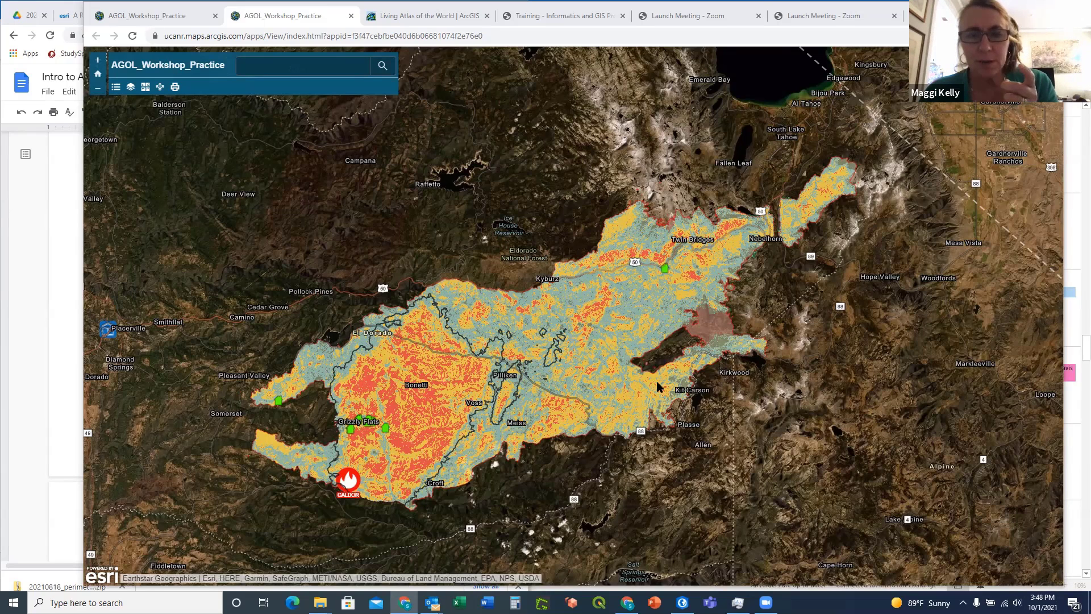
# Review the Intro to ArcGIS Online Exercise document's instructions on saving a web app and sharing maps via an iFrame
pyautogui.click(66, 325)
pyautogui.scroll(-5, 148, 398)
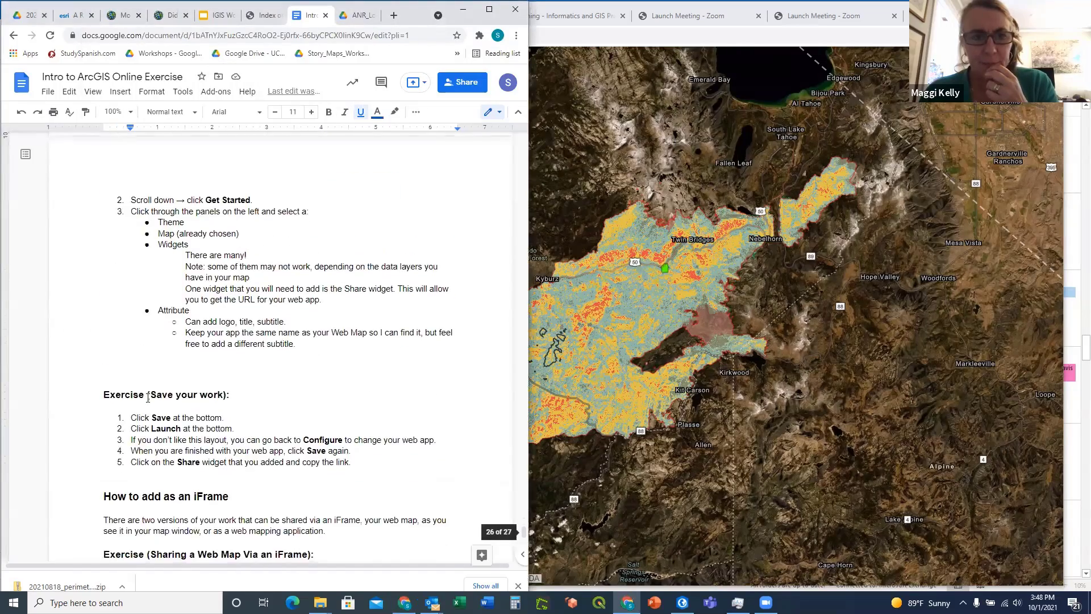
pyautogui.scroll(-7, 148, 398)
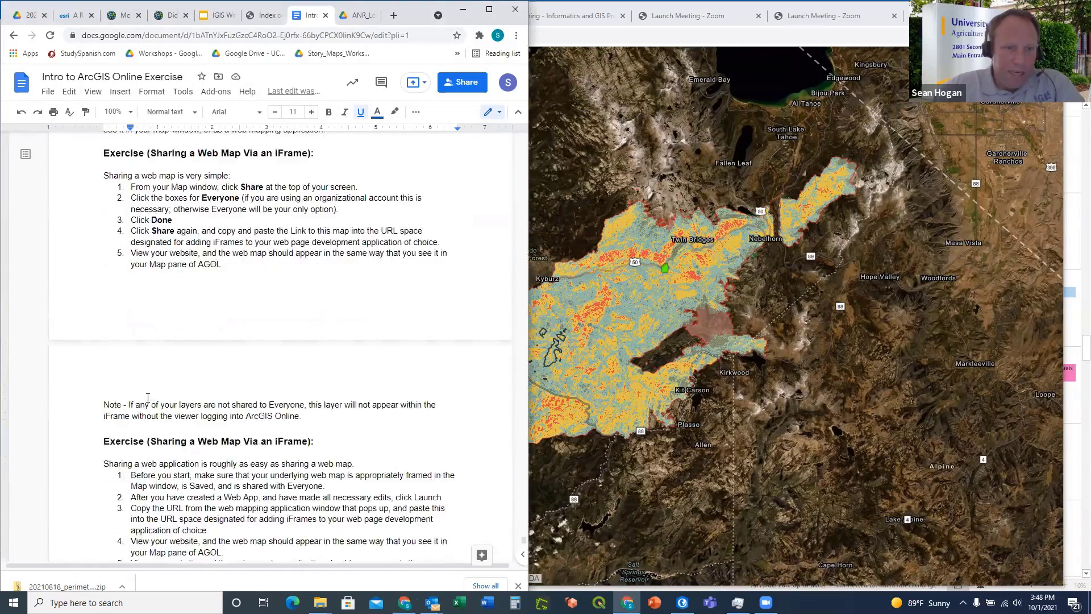
pyautogui.scroll(-2, 147, 398)
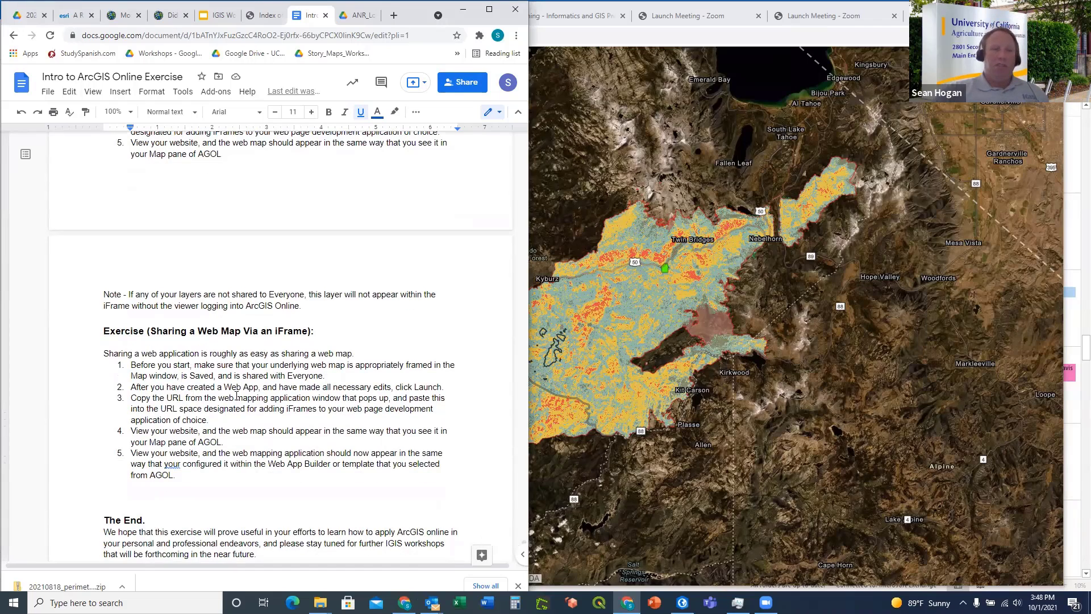
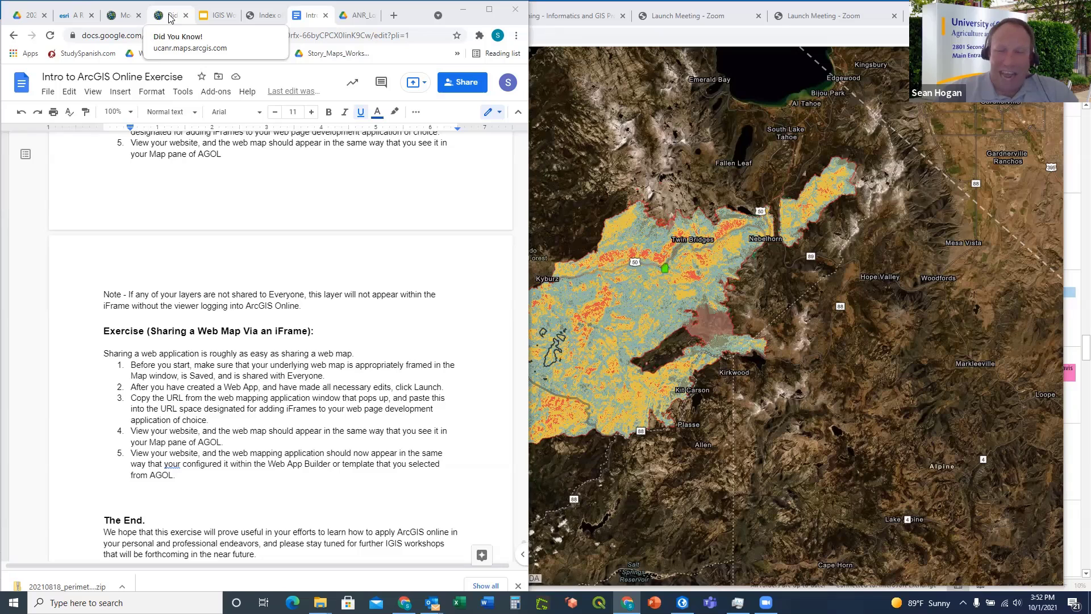
# View the Did You Know! map tour, then widen the browser window and examine the Current Conditions and Fire Potential maps of the 2017 wildfire story map
pyautogui.click(170, 17)
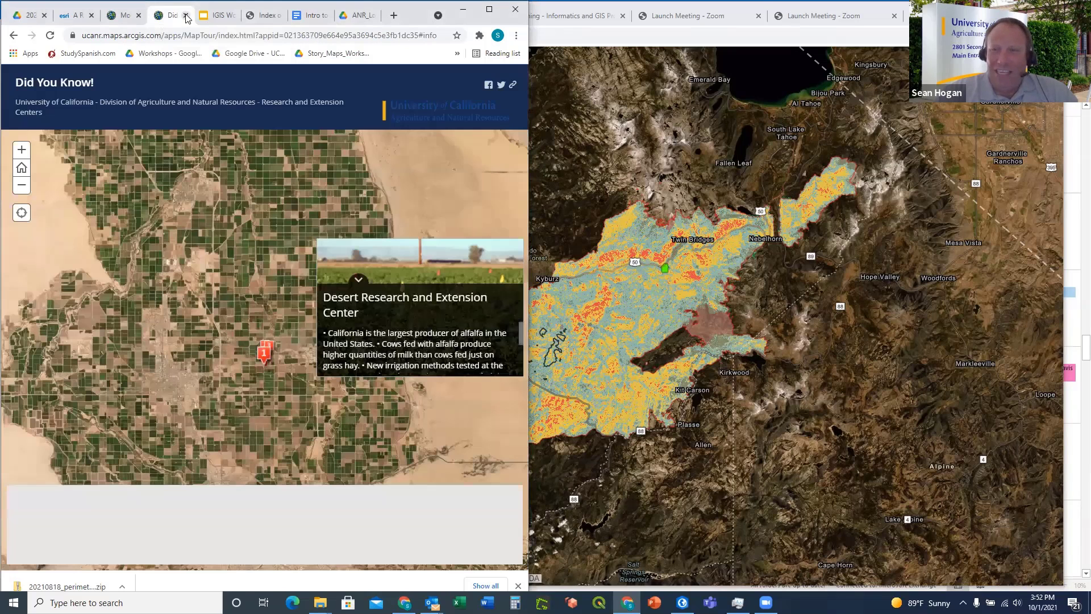
pyautogui.click(126, 15)
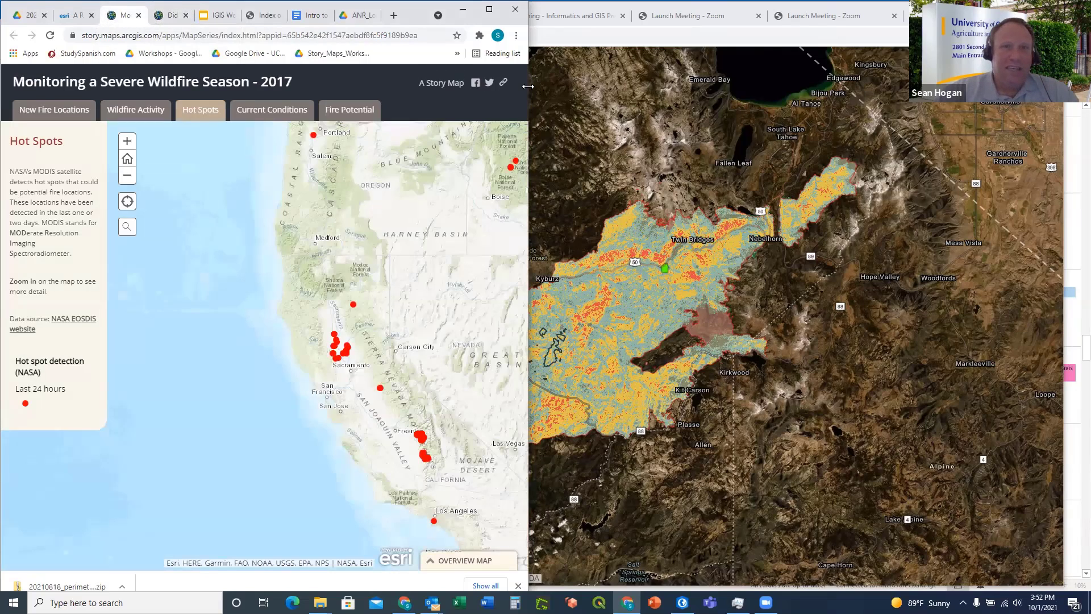
pyautogui.moveTo(528, 86); pyautogui.dragTo(783, 85)
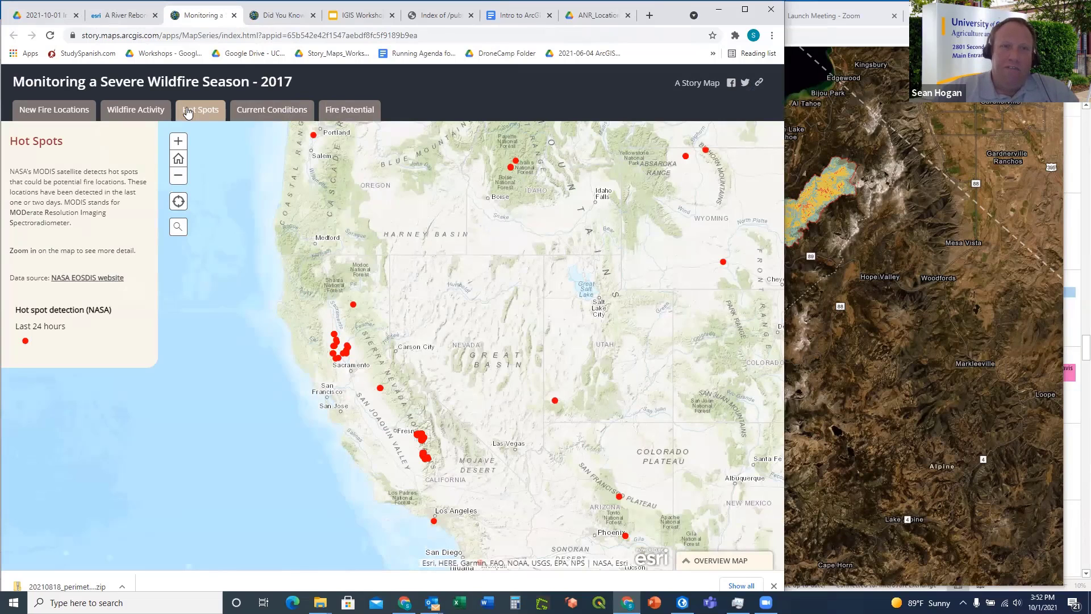
pyautogui.click(254, 112)
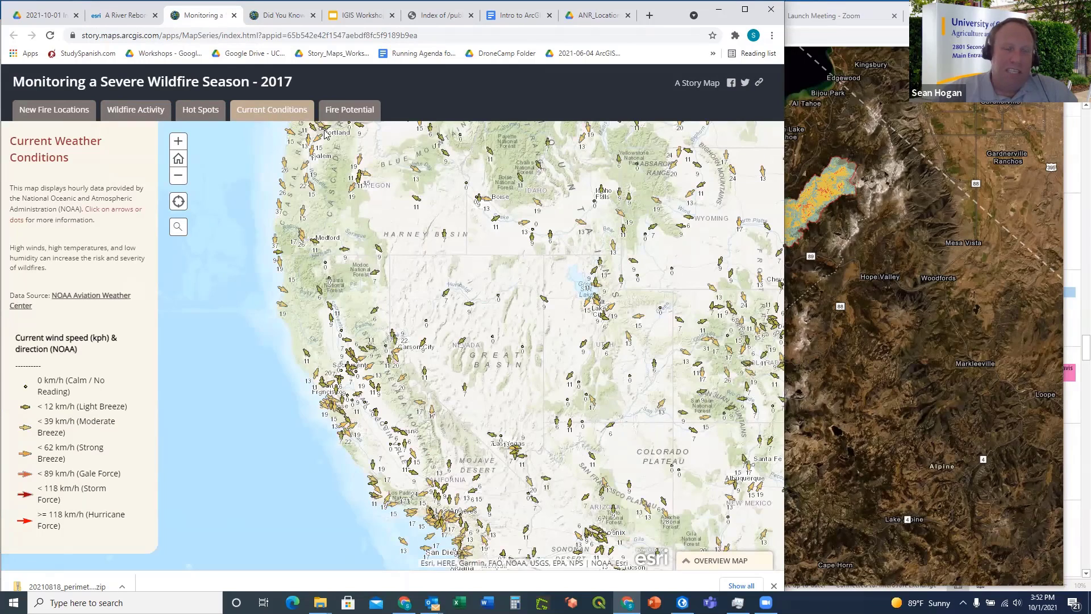
pyautogui.click(357, 113)
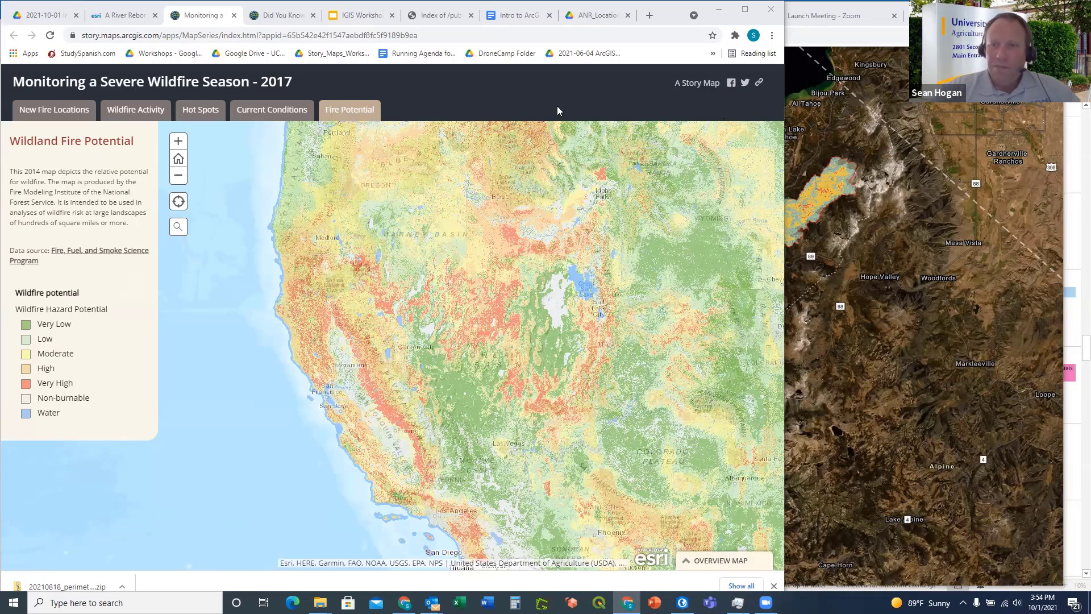
# Read through the A River Reborn story map from its intro to the Elwha River Watershed section
pyautogui.click(108, 16)
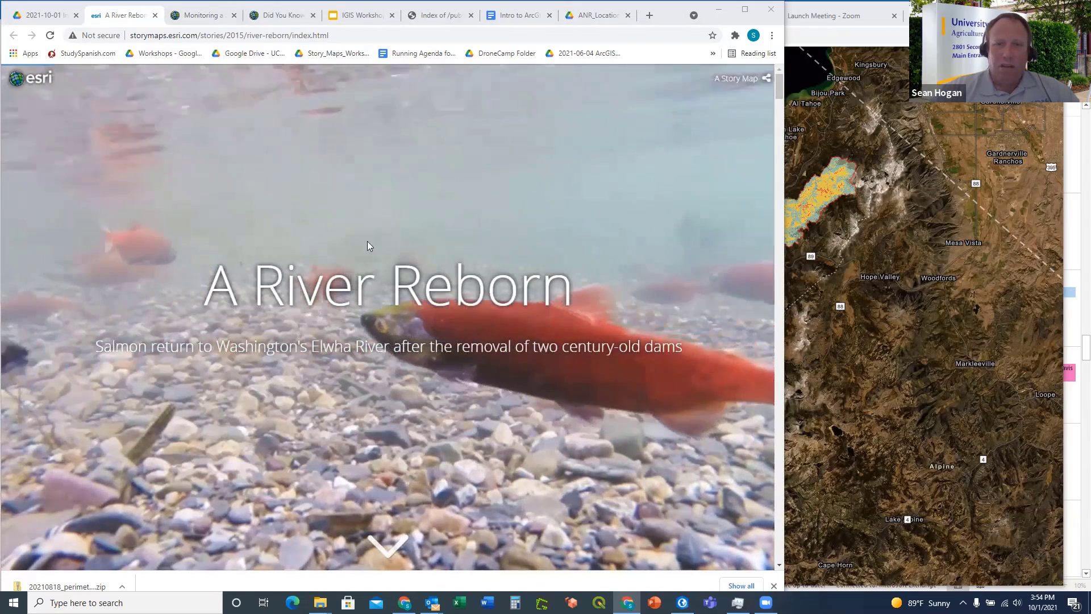
pyautogui.scroll(-5, 380, 225)
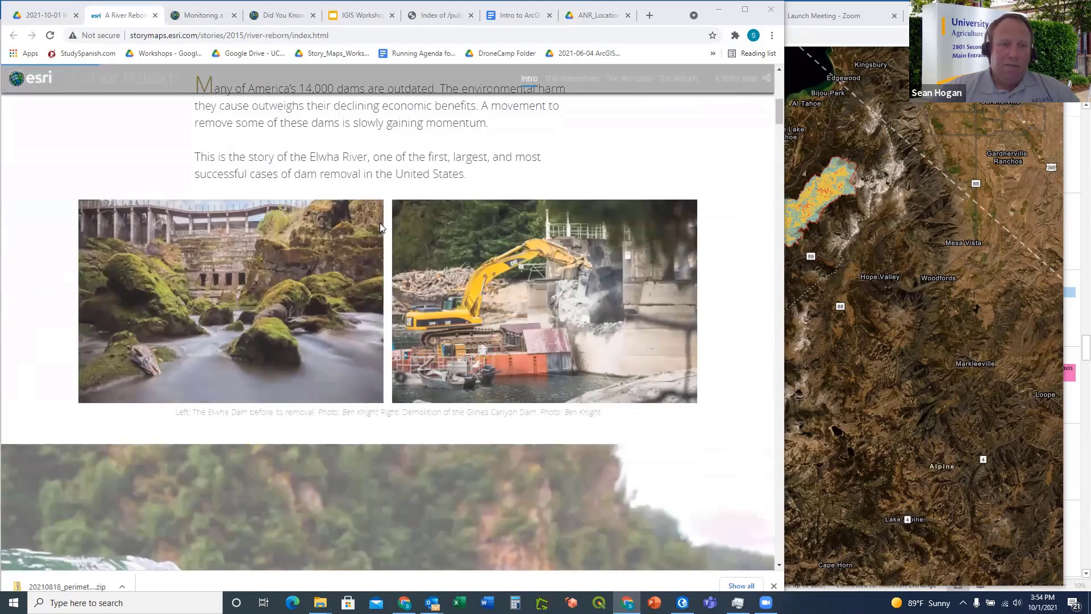
pyautogui.scroll(-5, 380, 226)
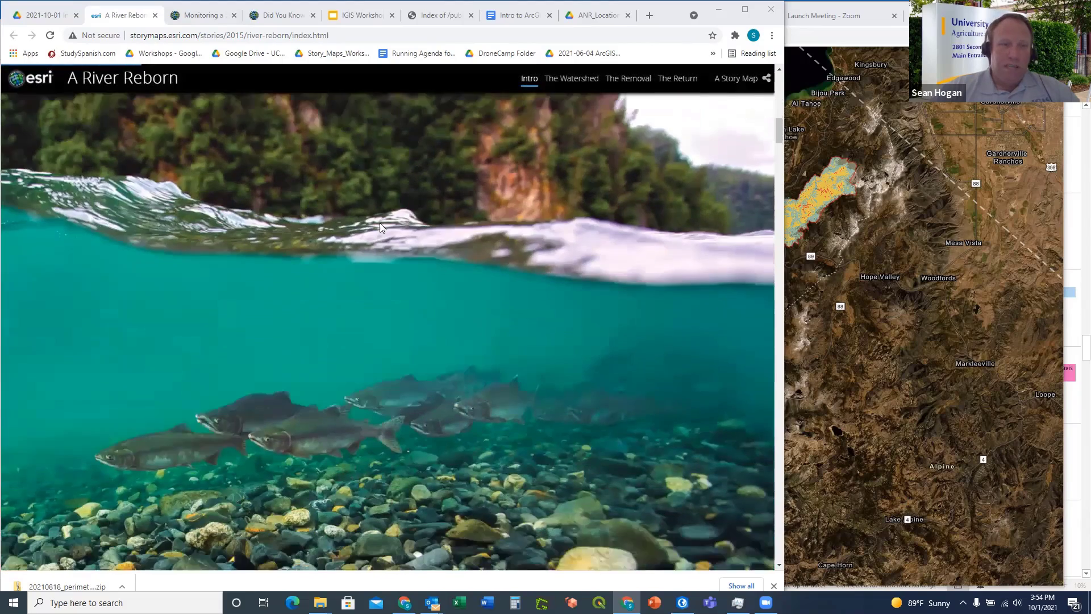
pyautogui.scroll(-8, 380, 226)
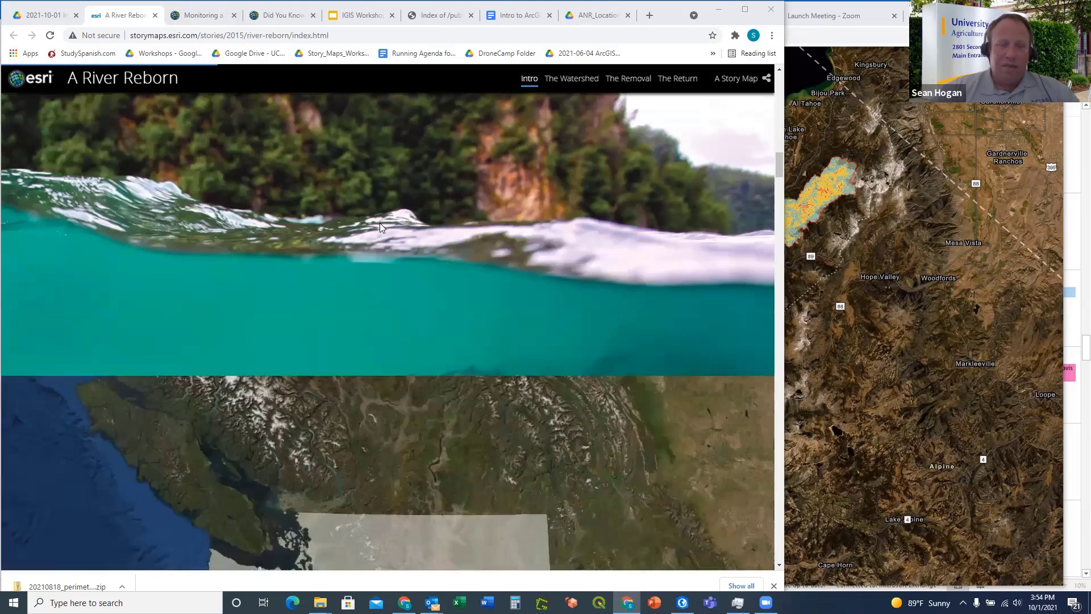
pyautogui.scroll(-4, 380, 226)
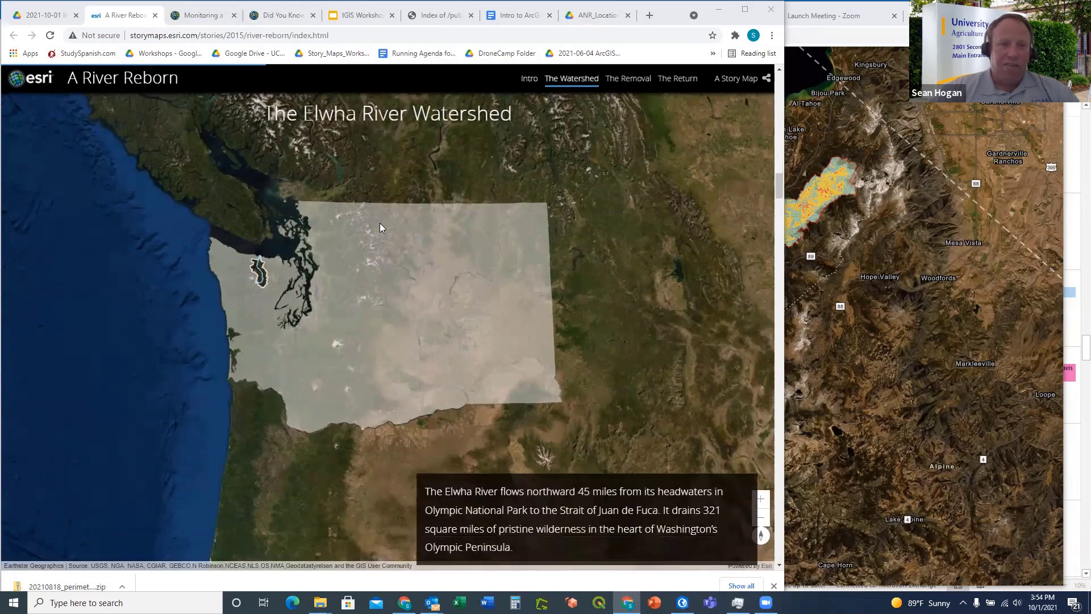
pyautogui.scroll(-1, 380, 227)
pyautogui.scroll(-3, 380, 228)
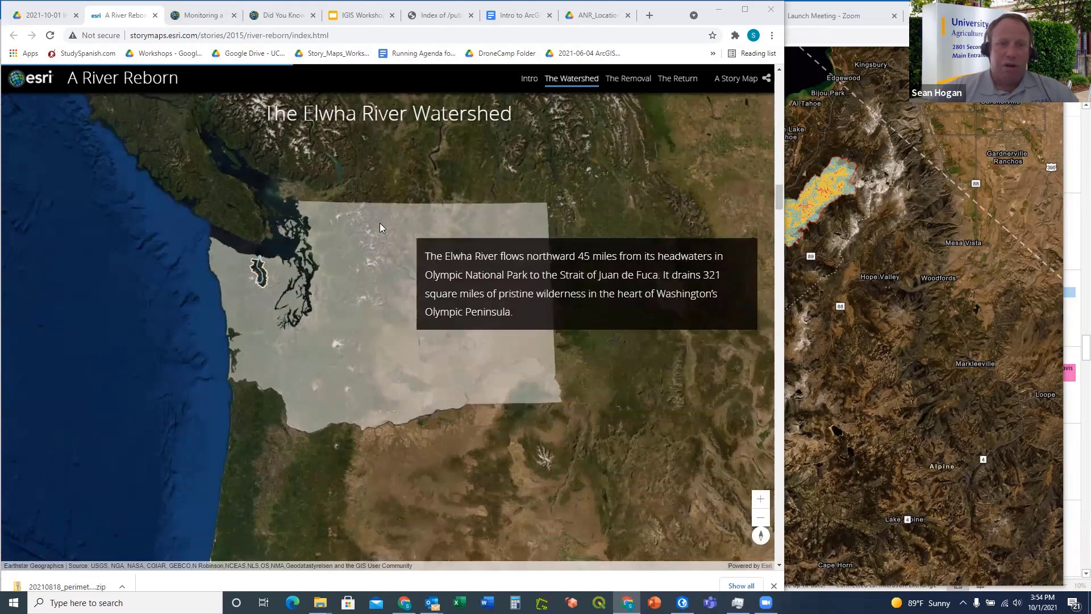
pyautogui.scroll(-3, 379, 227)
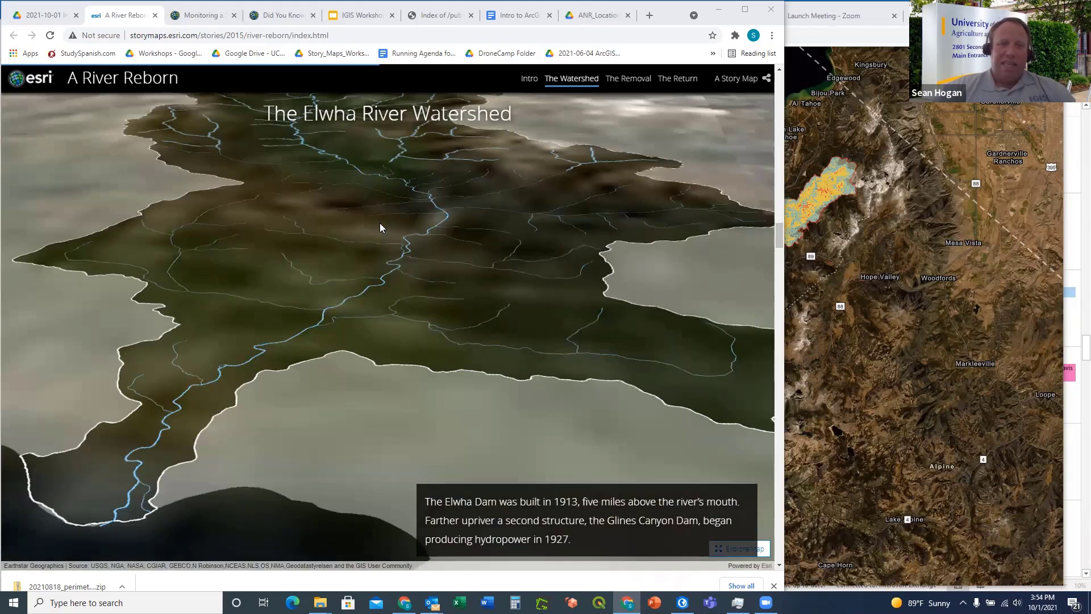
pyautogui.scroll(-3, 381, 227)
pyautogui.scroll(-5, 380, 227)
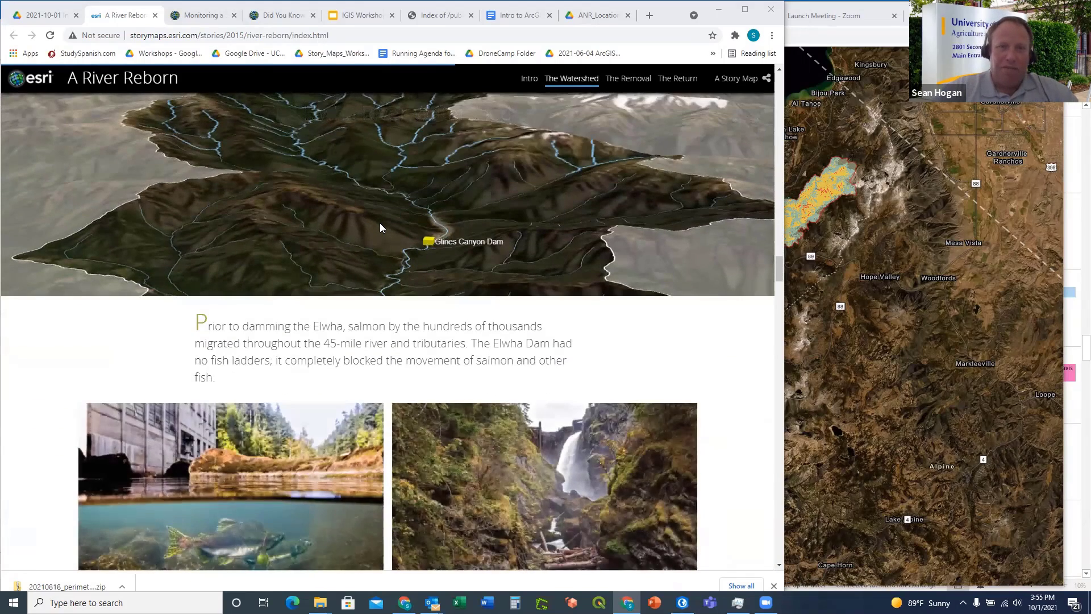
pyautogui.scroll(-3, 379, 227)
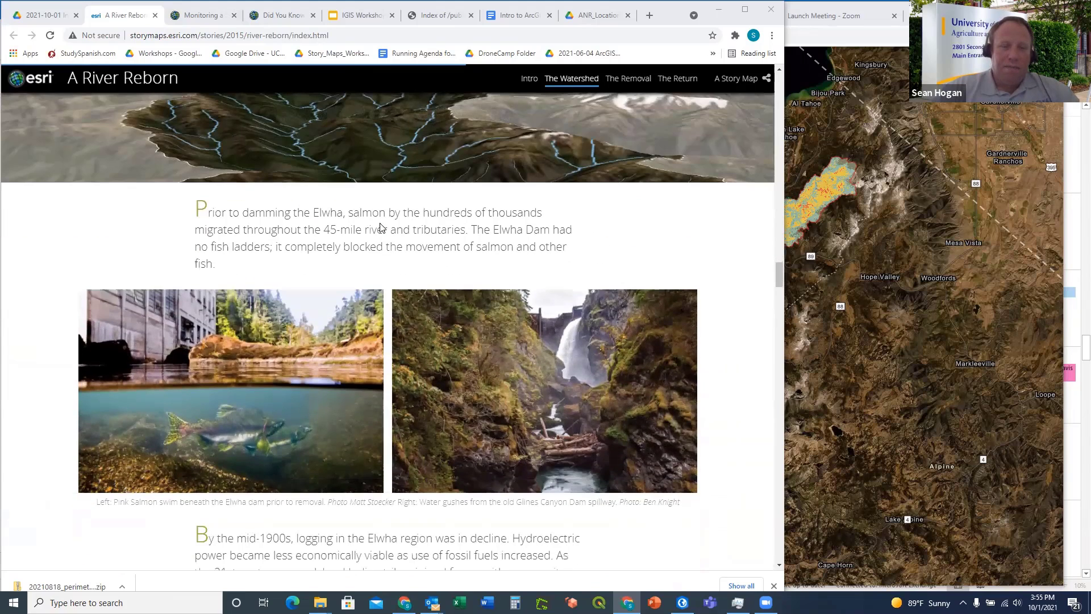
# Continue reading the A River Reborn story map from The Watershed into The Removal section, past the painted crack on the Glines Canyon Dam
pyautogui.scroll(-10, 380, 228)
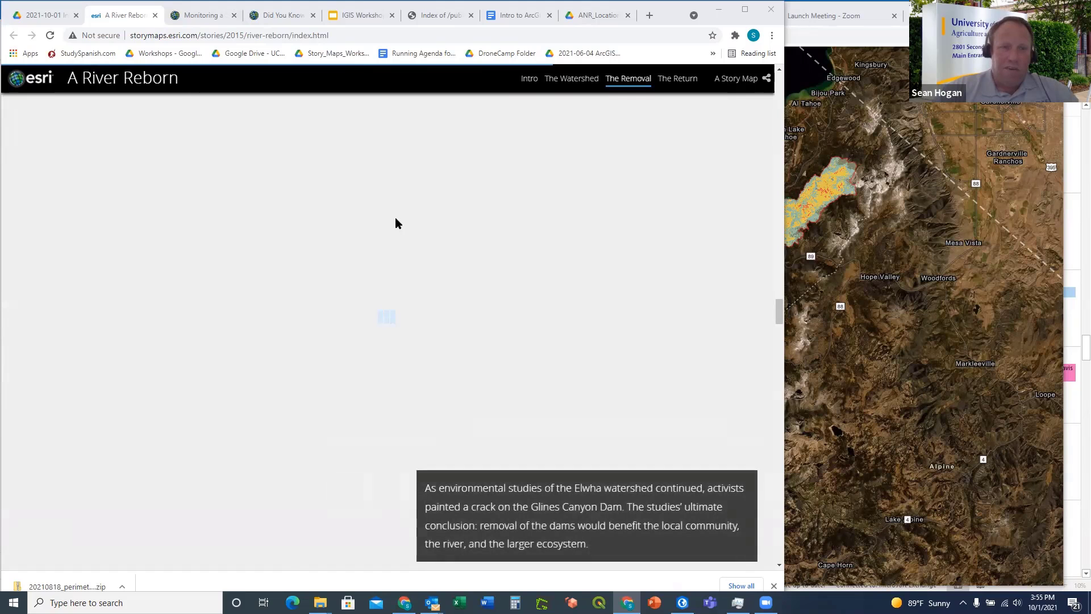
pyautogui.scroll(-3, 386, 187)
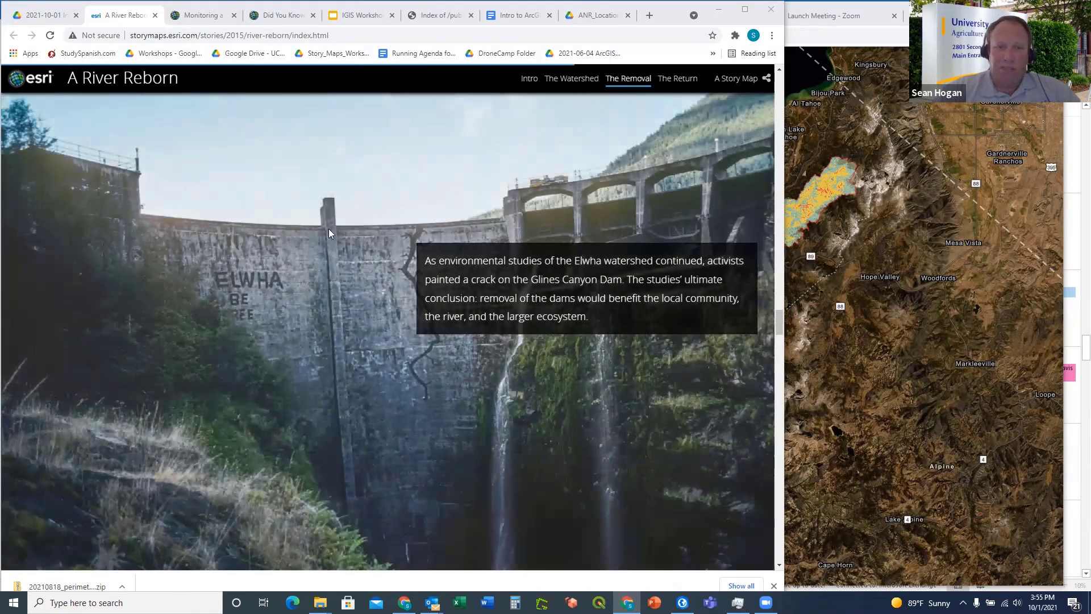
pyautogui.scroll(-1, 351, 278)
pyautogui.scroll(-1, 351, 281)
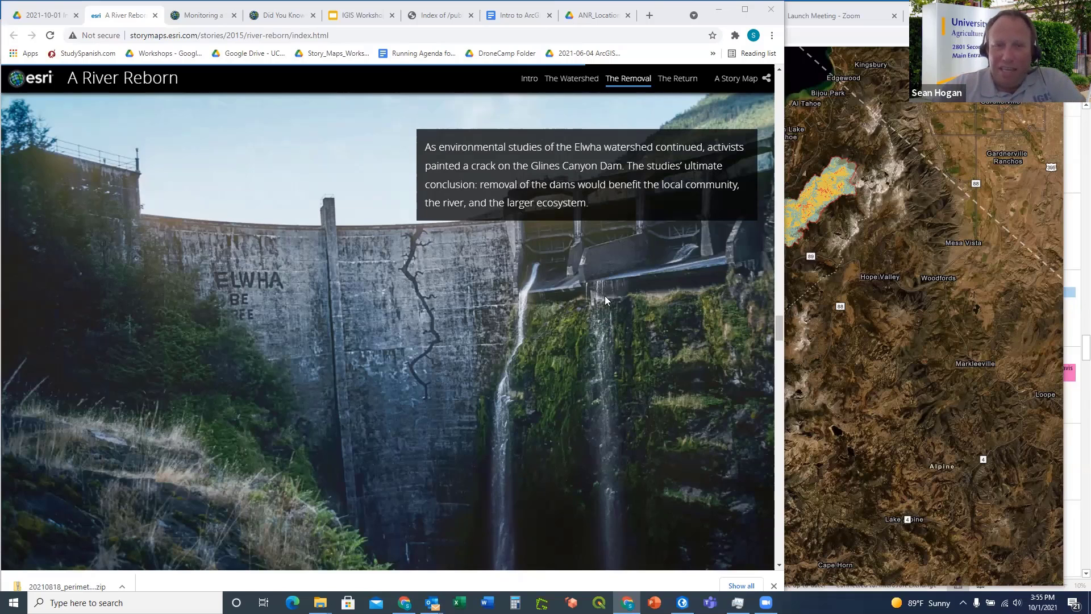
pyautogui.scroll(-5, 426, 302)
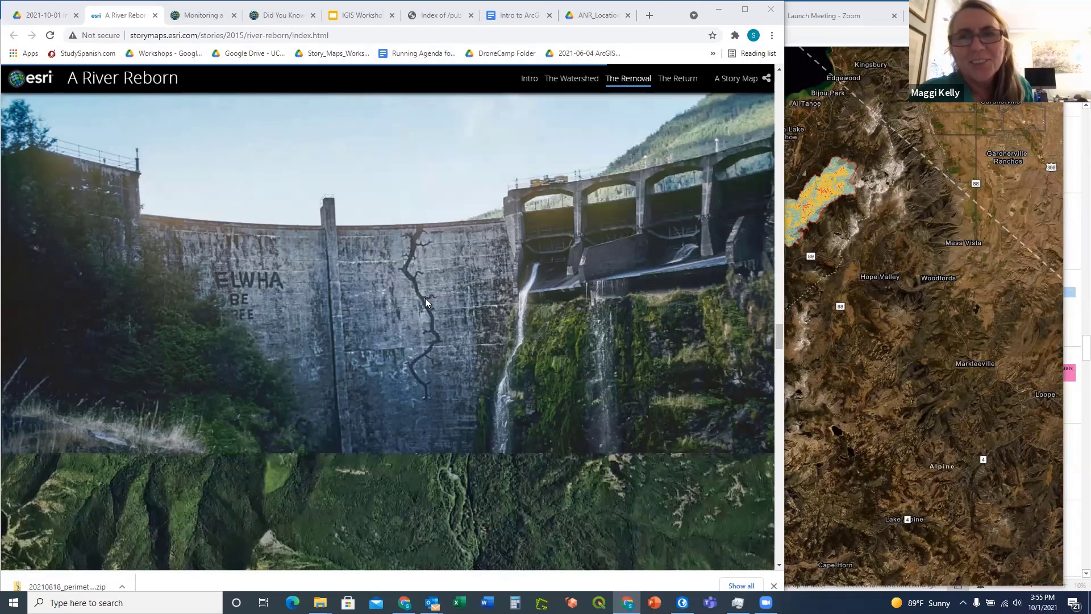
pyautogui.scroll(-2, 425, 297)
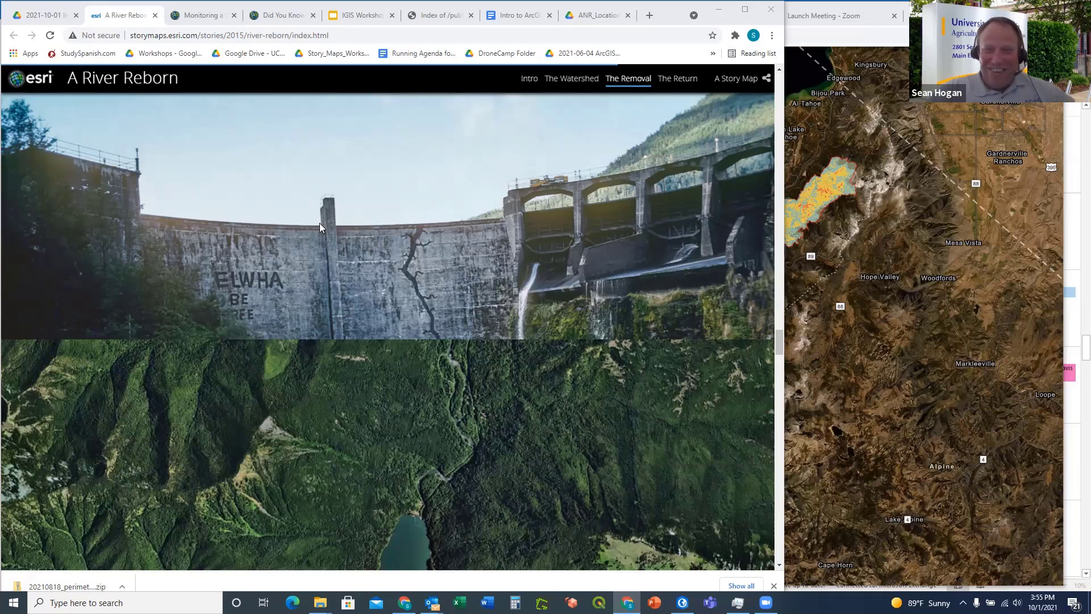
# View stops 2 through 5 of the Did You Know! map tour, from the Desert to the Hansen research and extension centers
pyautogui.click(276, 15)
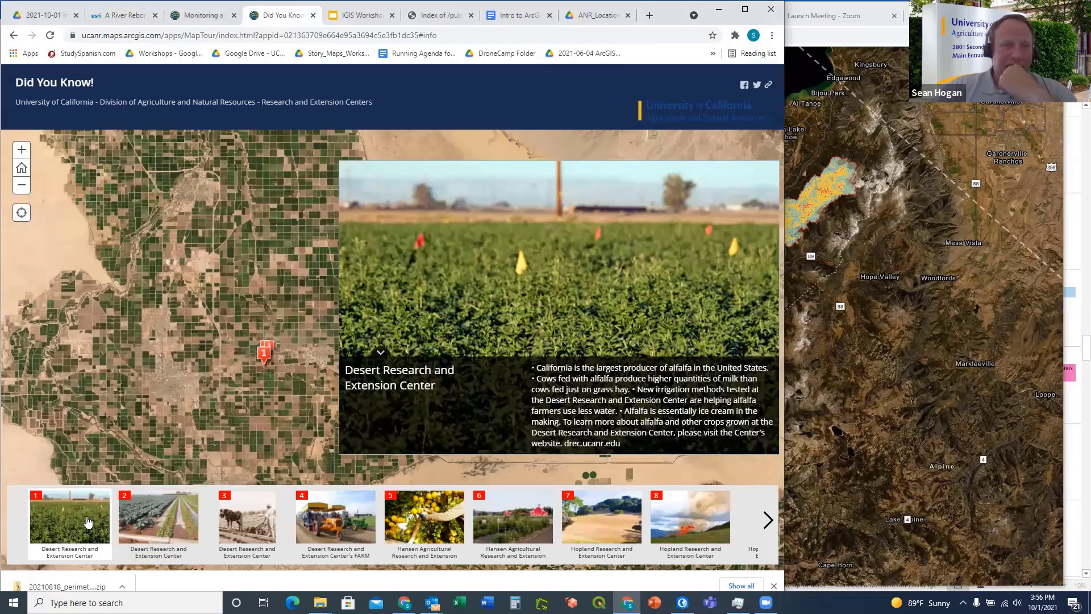
pyautogui.click(150, 521)
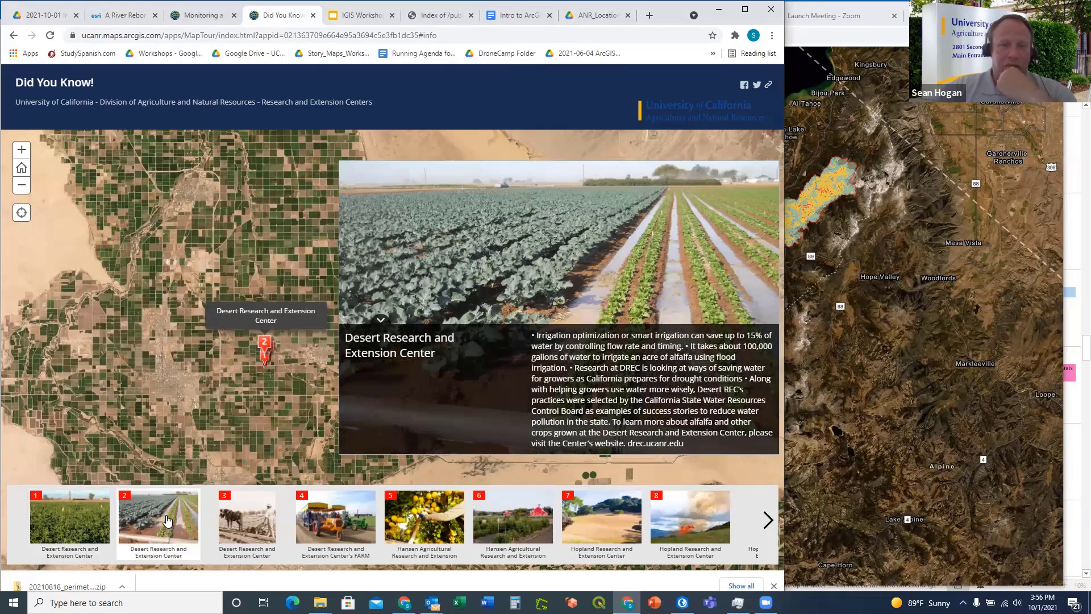
pyautogui.click(244, 522)
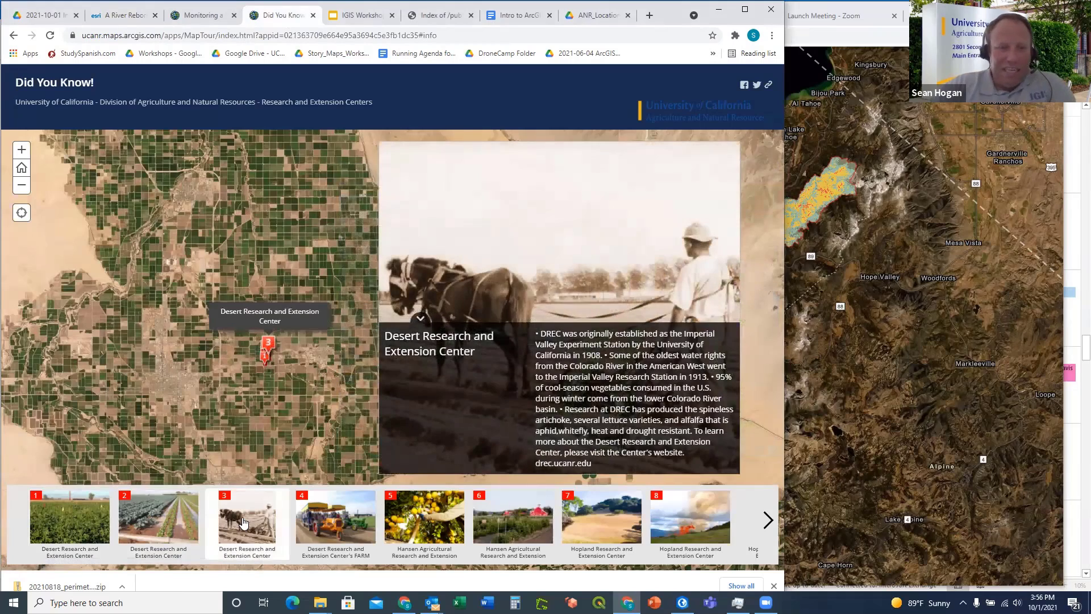
pyautogui.click(329, 521)
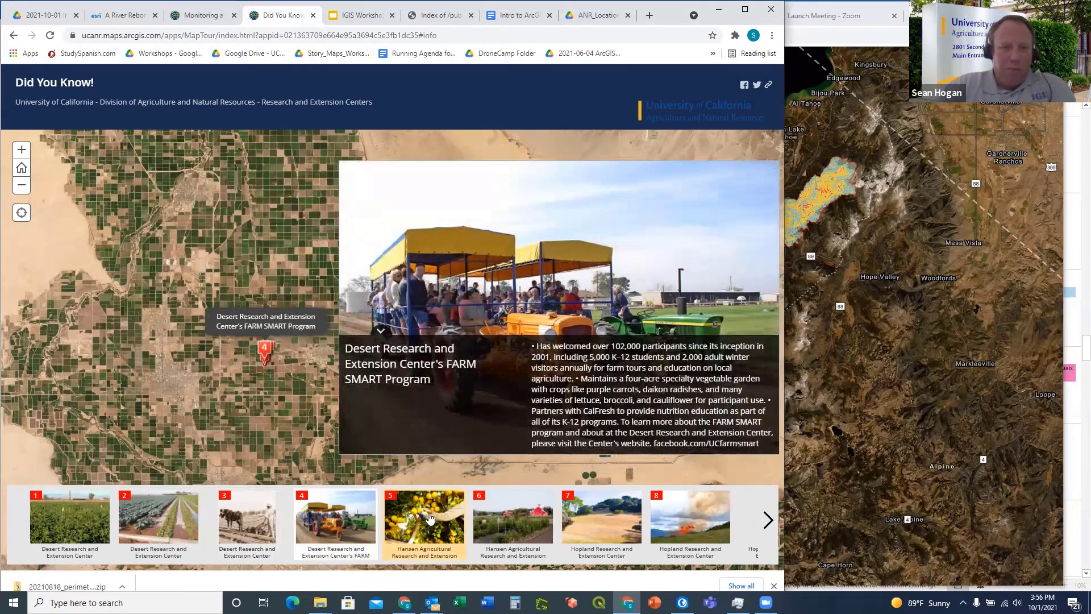
pyautogui.click(429, 518)
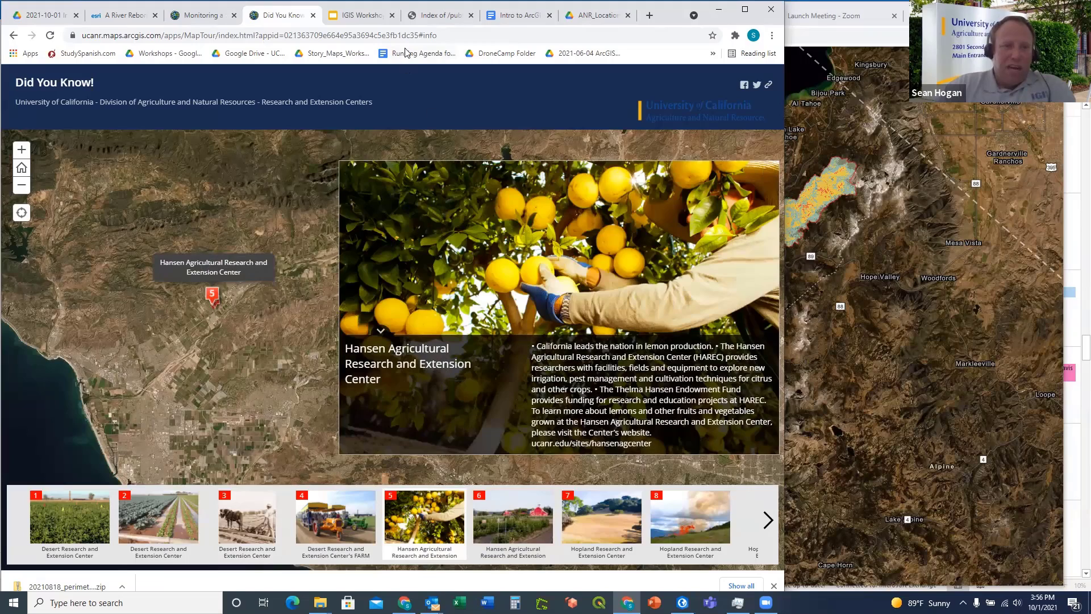
pyautogui.click(361, 15)
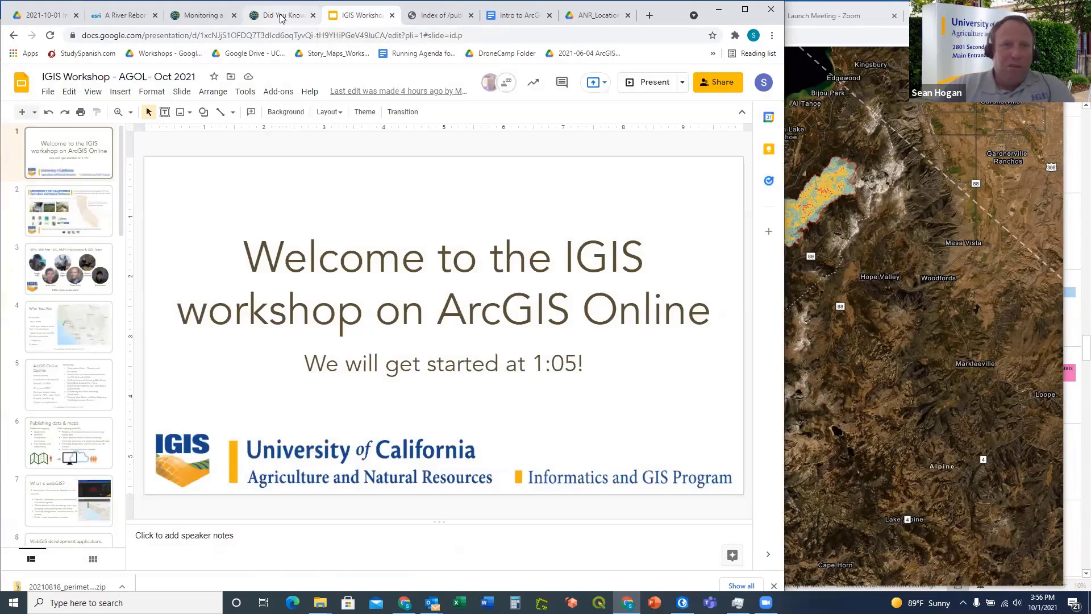
pyautogui.click(281, 17)
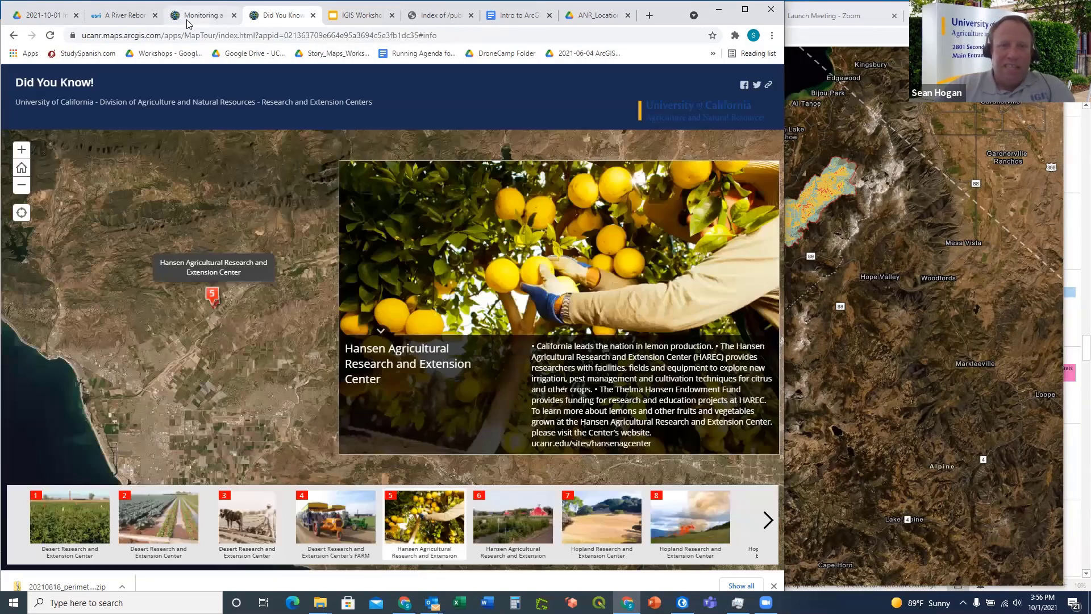
pyautogui.click(199, 15)
pyautogui.click(115, 17)
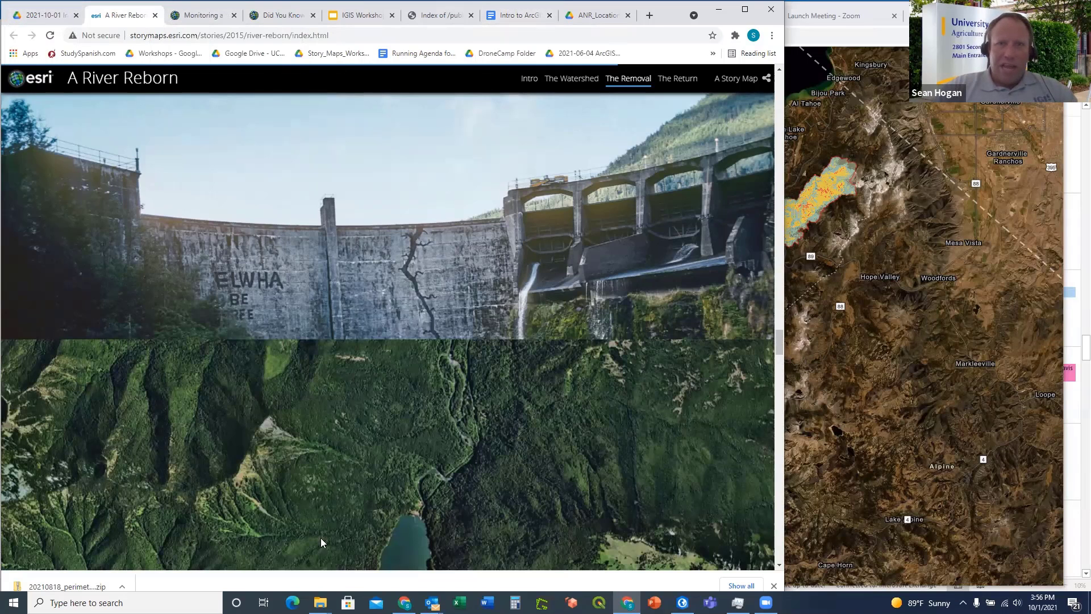
# Switch to the browser window with the IGIS Training page and review its calendar of upcoming workshops
pyautogui.click(432, 602)
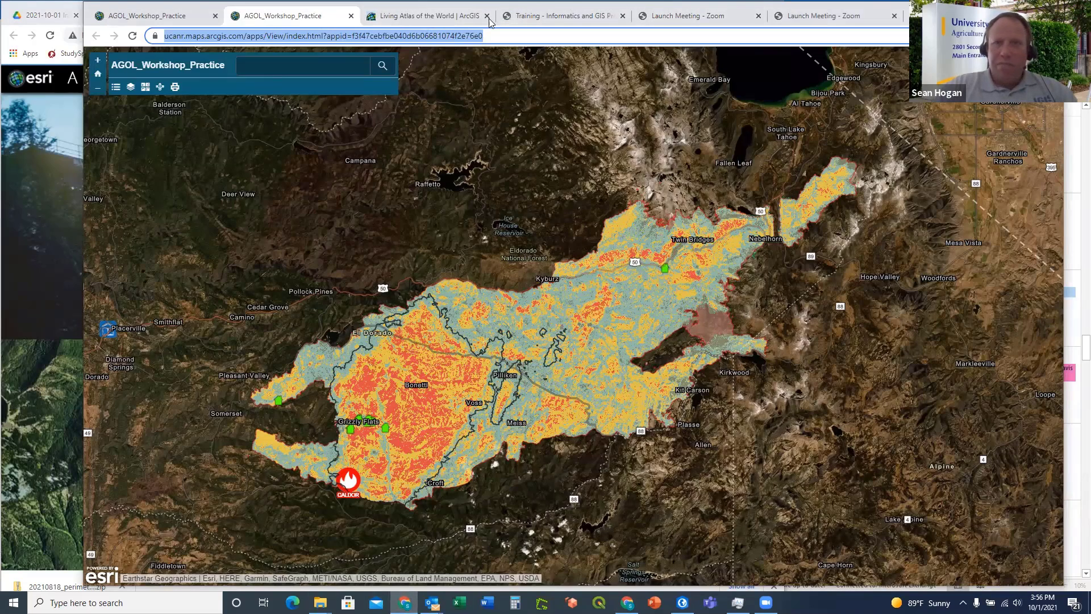
pyautogui.click(560, 15)
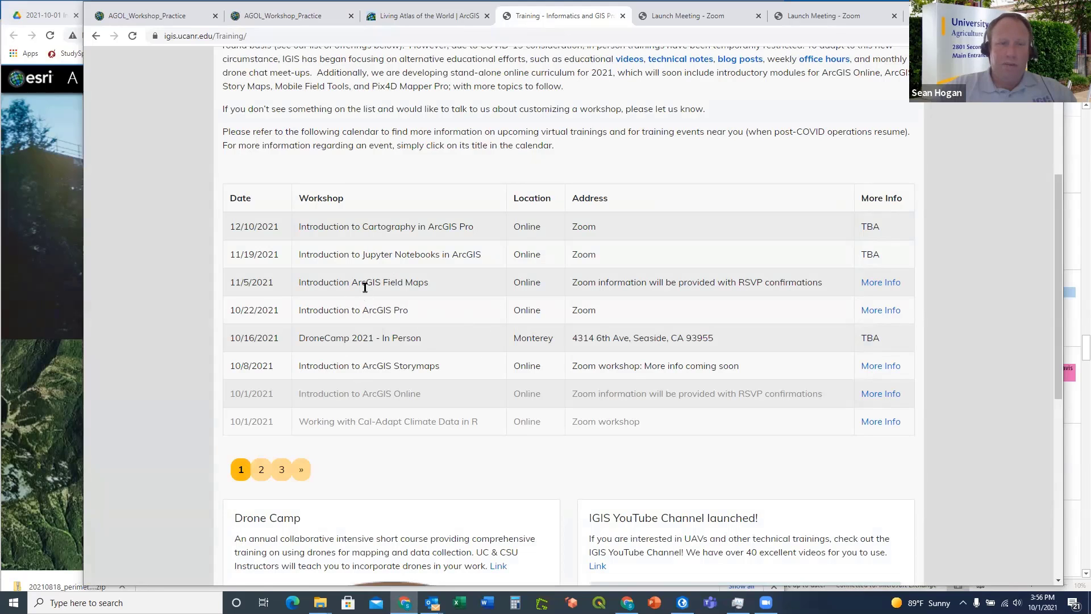
pyautogui.scroll(5, 365, 287)
pyautogui.scroll(-5, 364, 285)
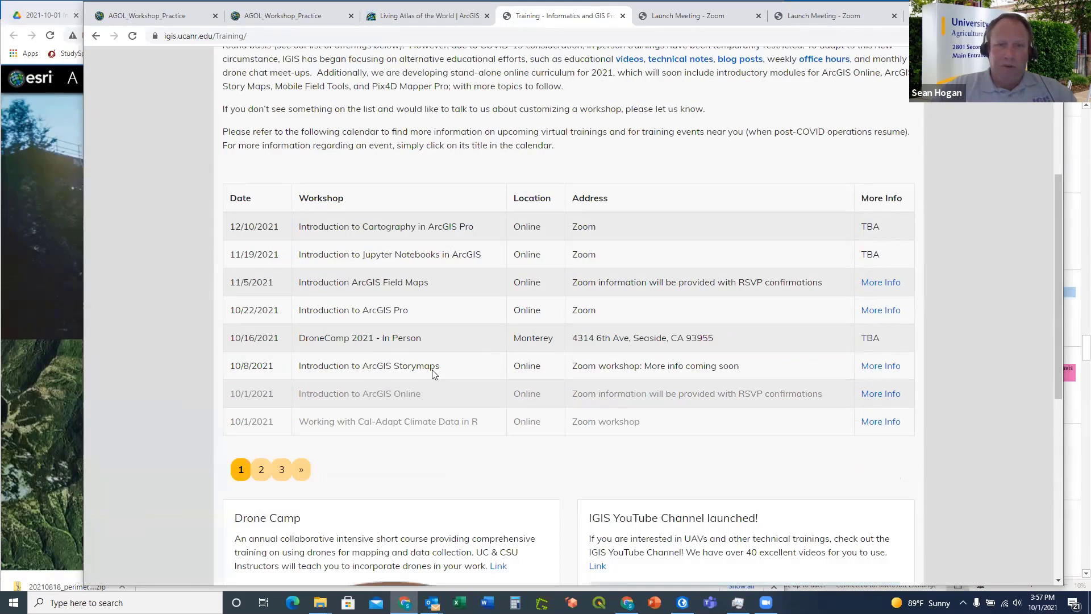